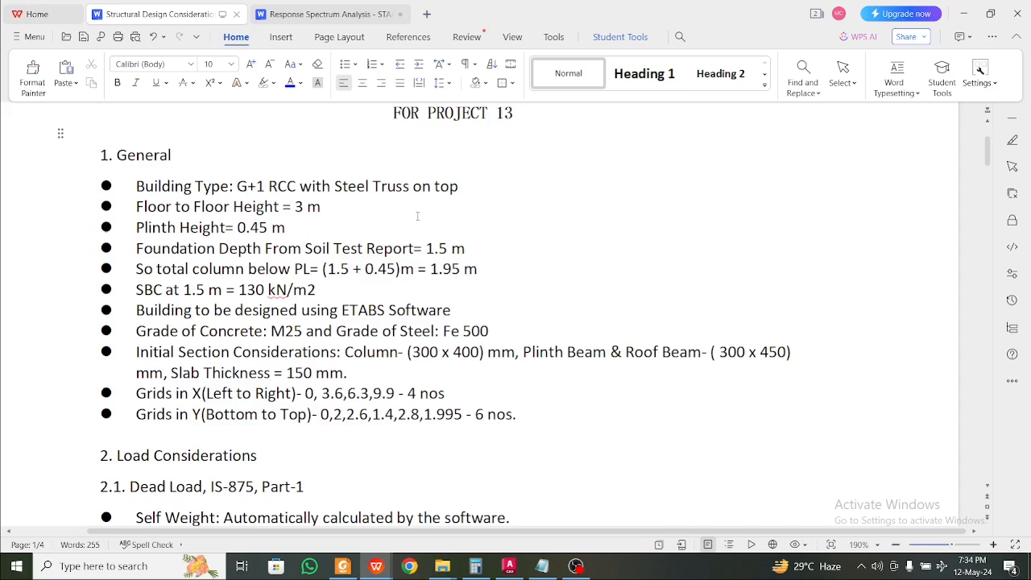
Open Project 13 Plan and Elevation.pdf from the Project 13 folder for reference
scroll(417, 216, up, 3)
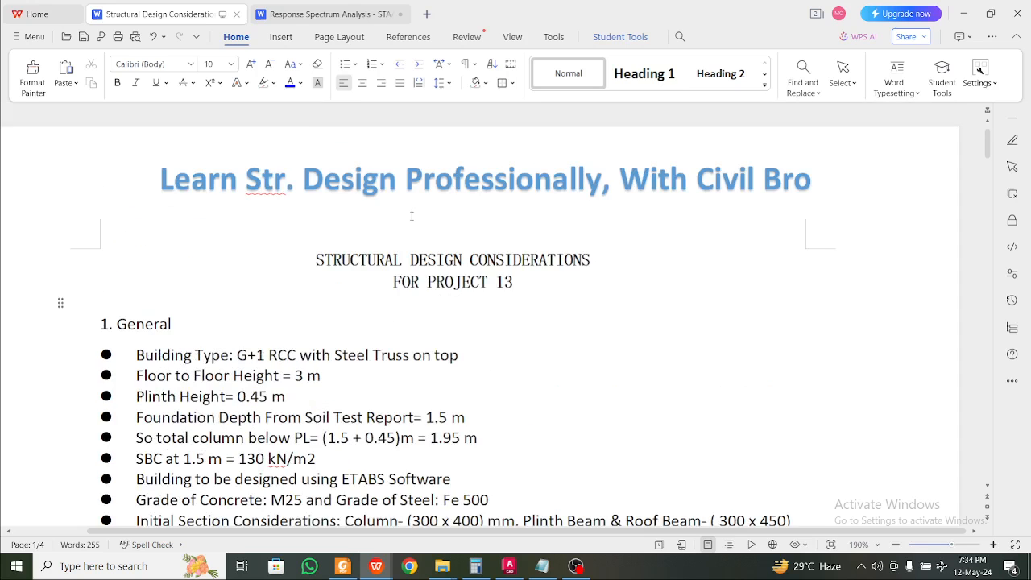
scroll(434, 322, down, 7)
scroll(447, 377, up, 4)
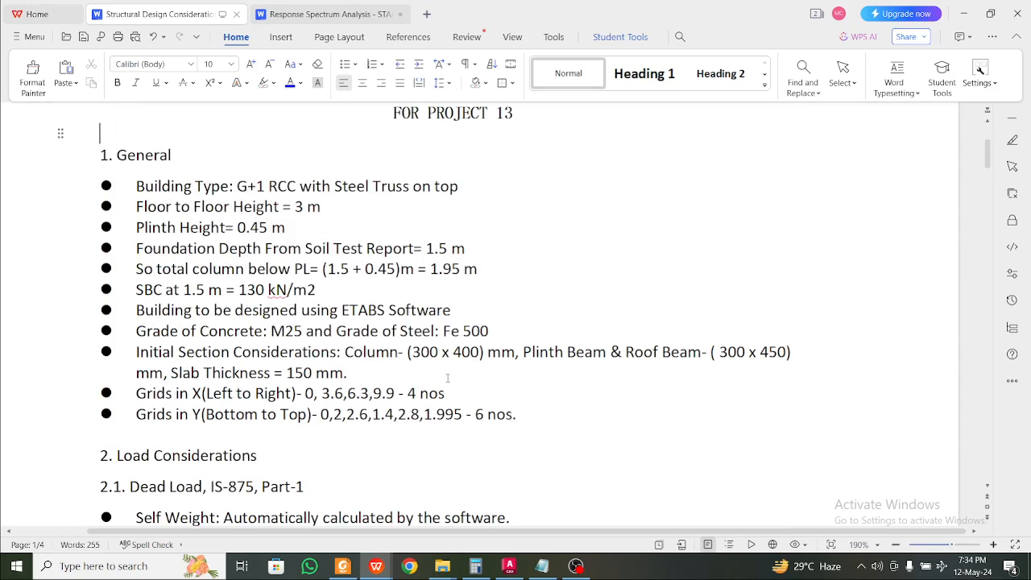
mouse_move(442, 566)
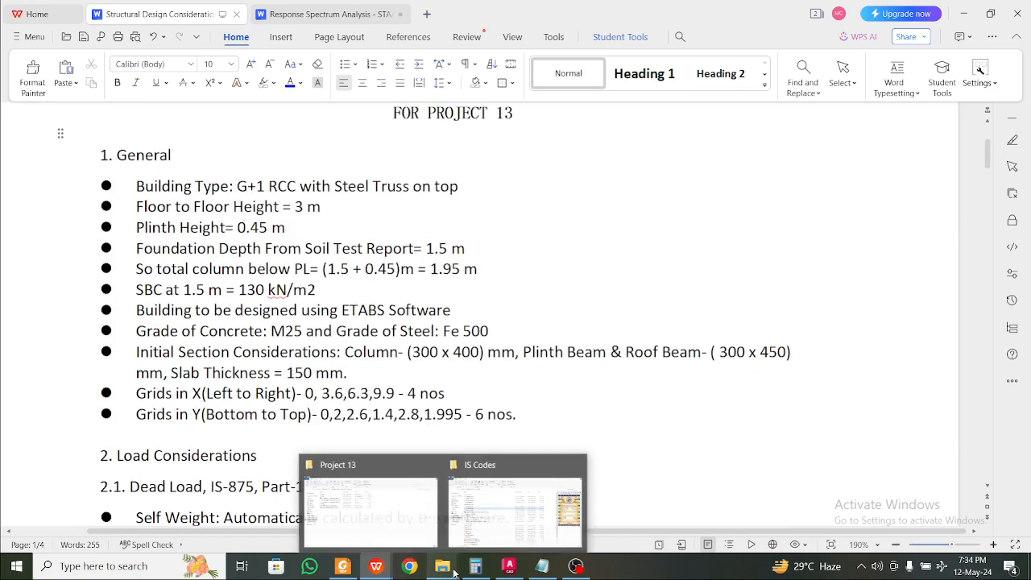
click(433, 511)
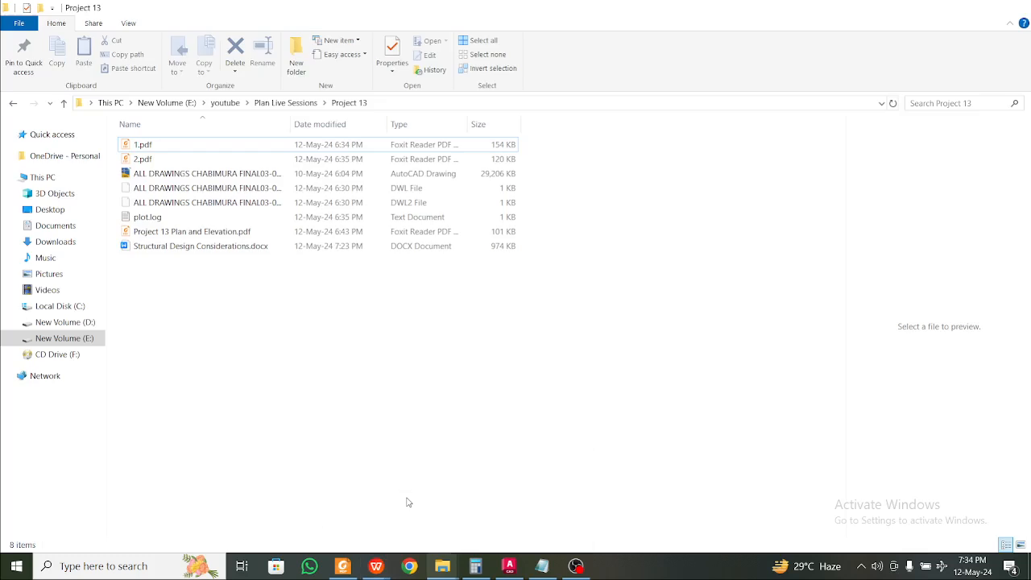
double_click(216, 234)
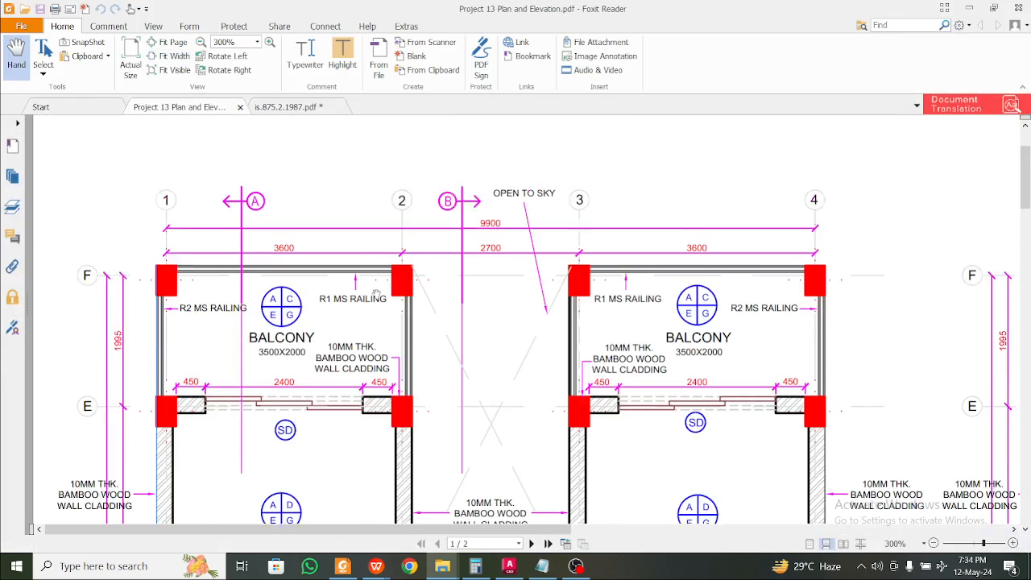
Review both floor plan and elevation pages, then return to the Structural Design Considerations document
scroll(376, 295, down, 5)
scroll(376, 295, down, 5)
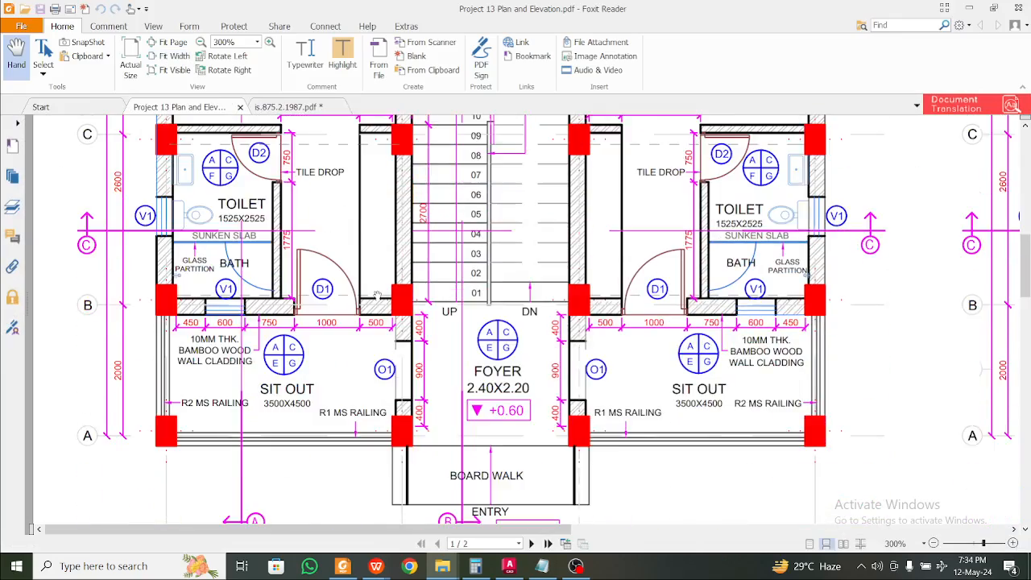
ctrl+scroll(375, 294, down, 3)
scroll(377, 292, up, 2)
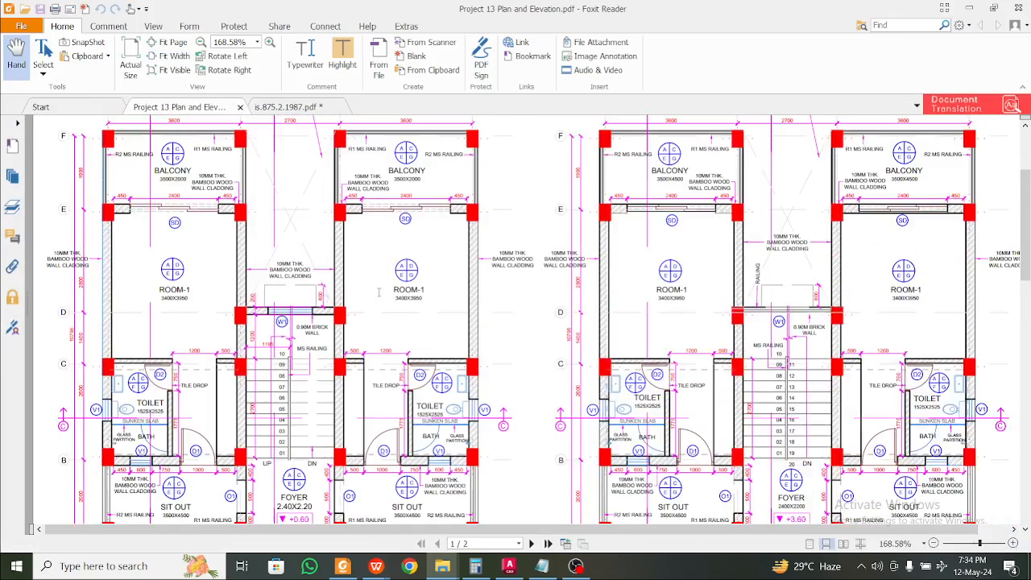
ctrl+scroll(201, 270, up, 6)
ctrl+scroll(203, 259, down, 7)
scroll(203, 259, down, 12)
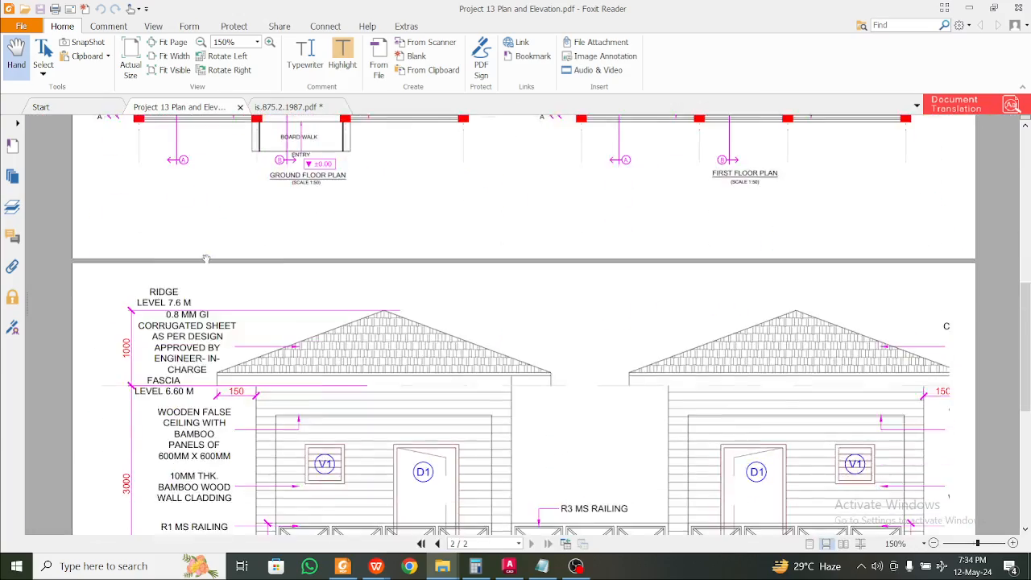
scroll(220, 294, down, 1)
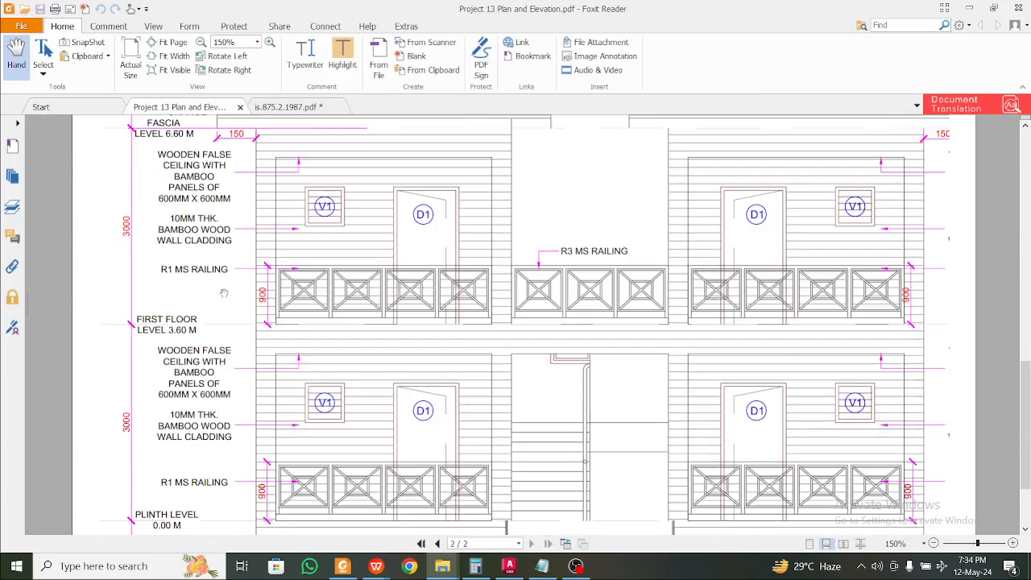
scroll(224, 293, down, 3)
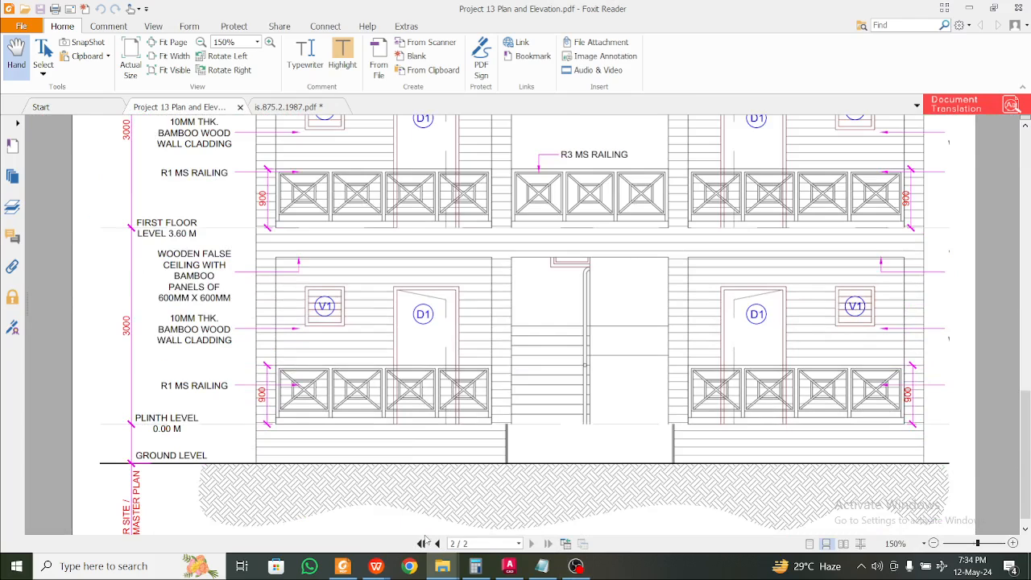
mouse_move(376, 566)
click(330, 507)
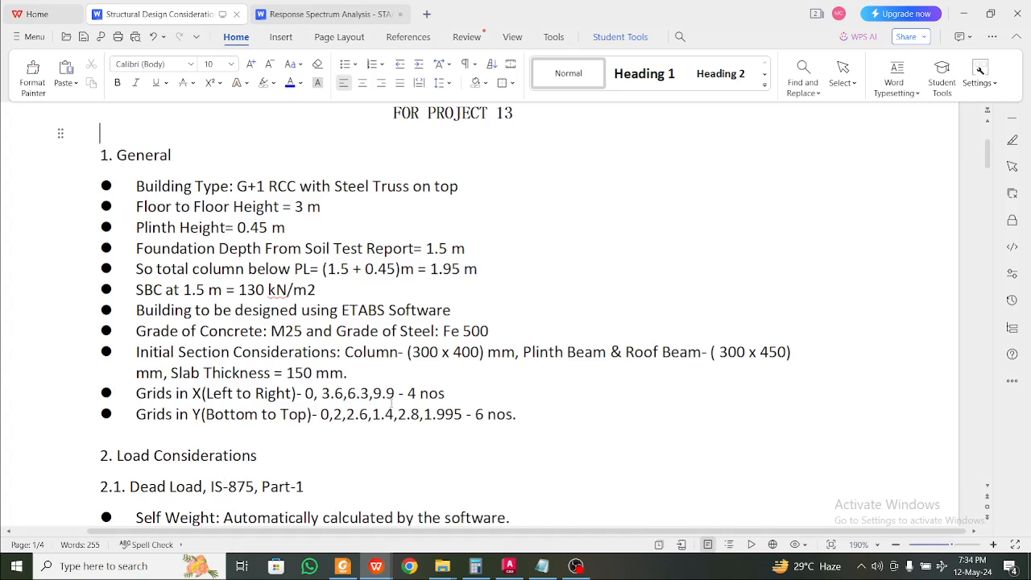
Read through the general data and load considerations, then minimize WPS Writer
scroll(379, 337, up, 2)
scroll(360, 224, down, 2)
scroll(361, 225, up, 2)
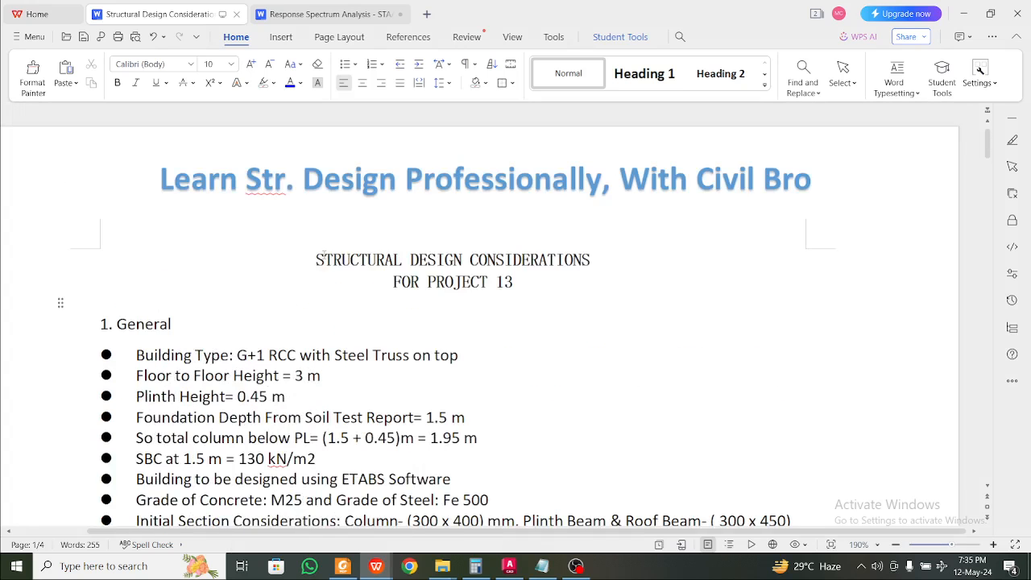
ctrl+scroll(306, 265, up, 2)
scroll(356, 325, down, 2)
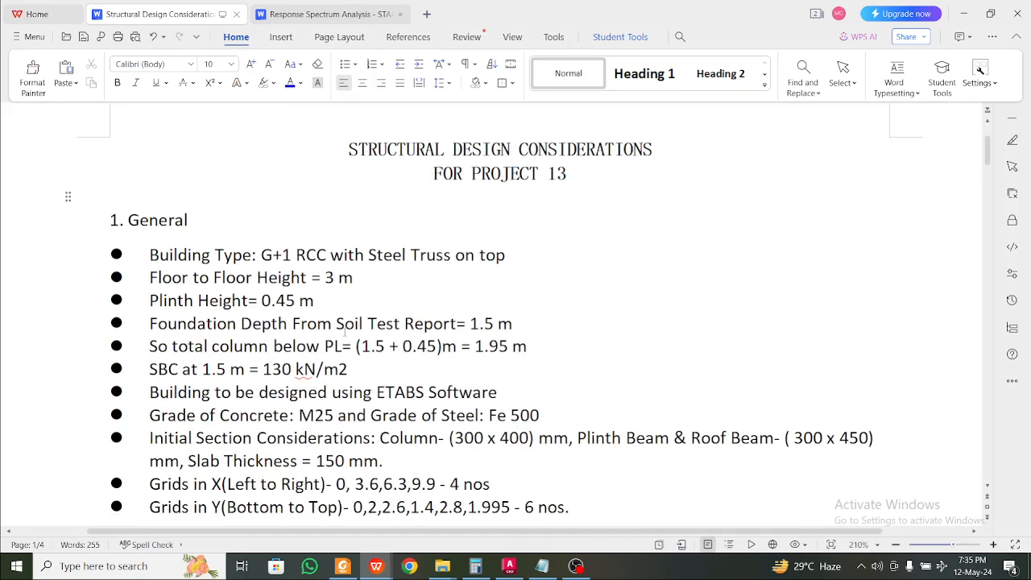
scroll(381, 313, down, 4)
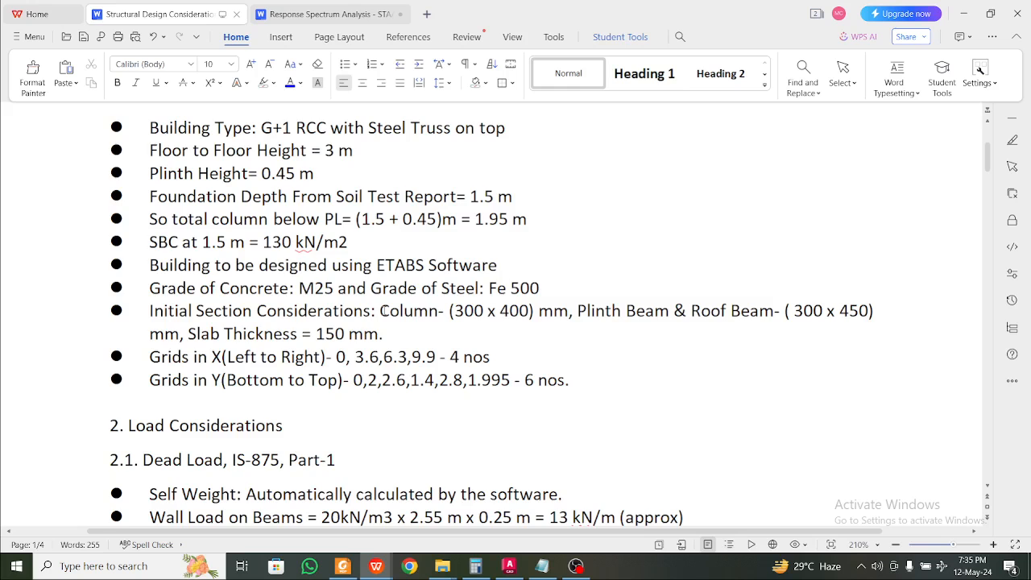
ctrl+scroll(386, 311, down, 1)
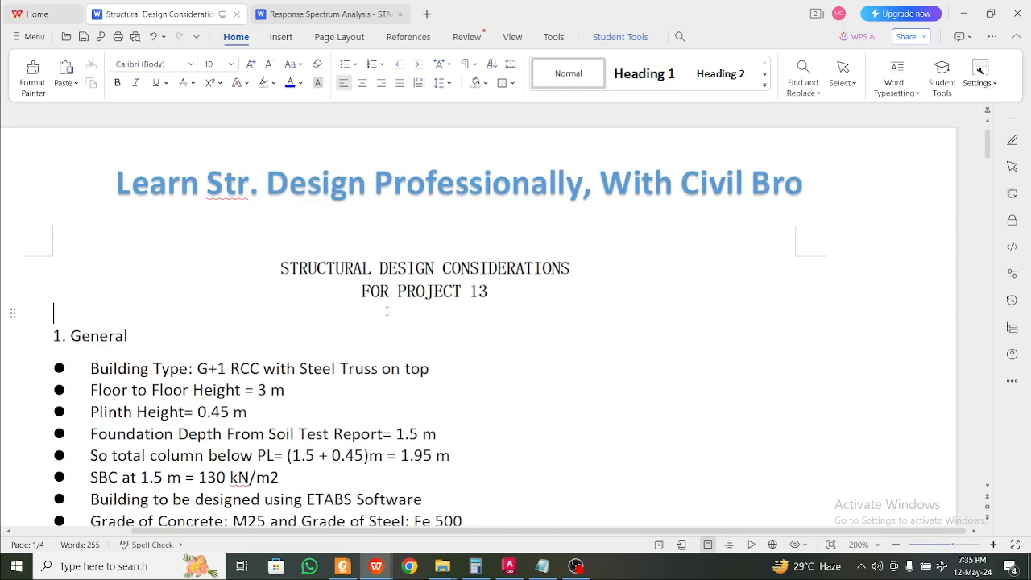
scroll(386, 311, down, 3)
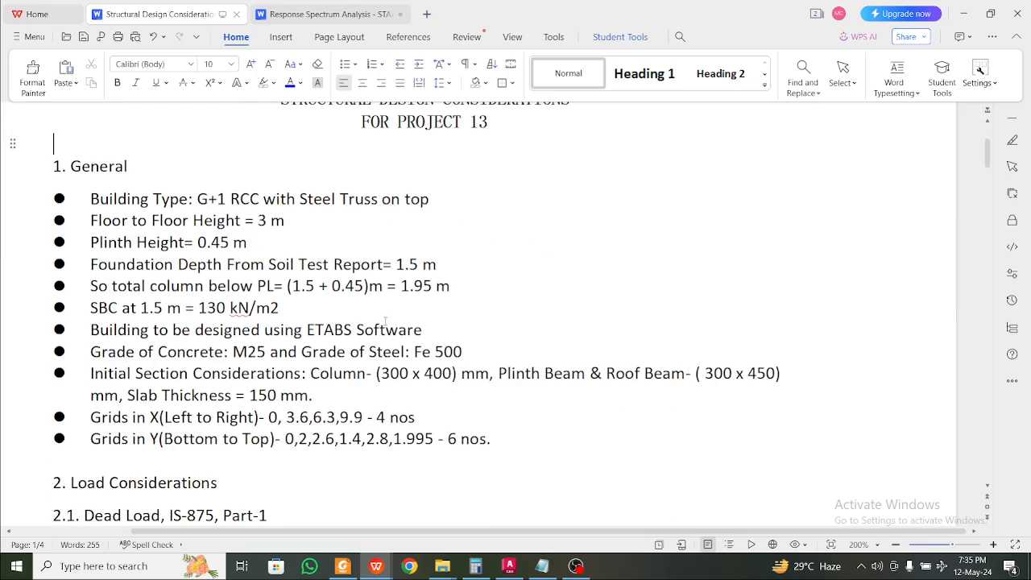
ctrl+scroll(304, 345, up, 1)
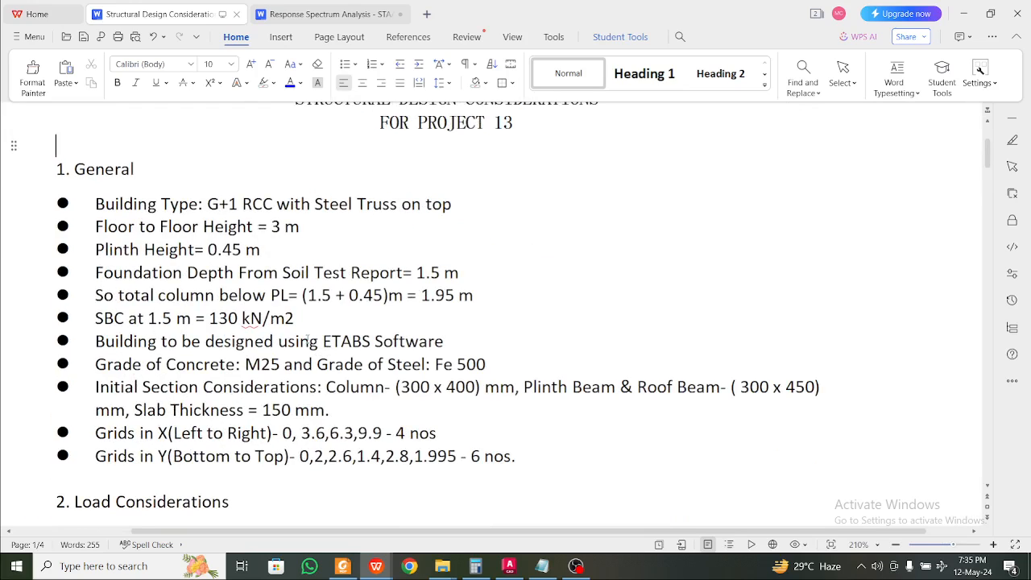
ctrl+scroll(307, 339, up, 1)
scroll(314, 328, up, 2)
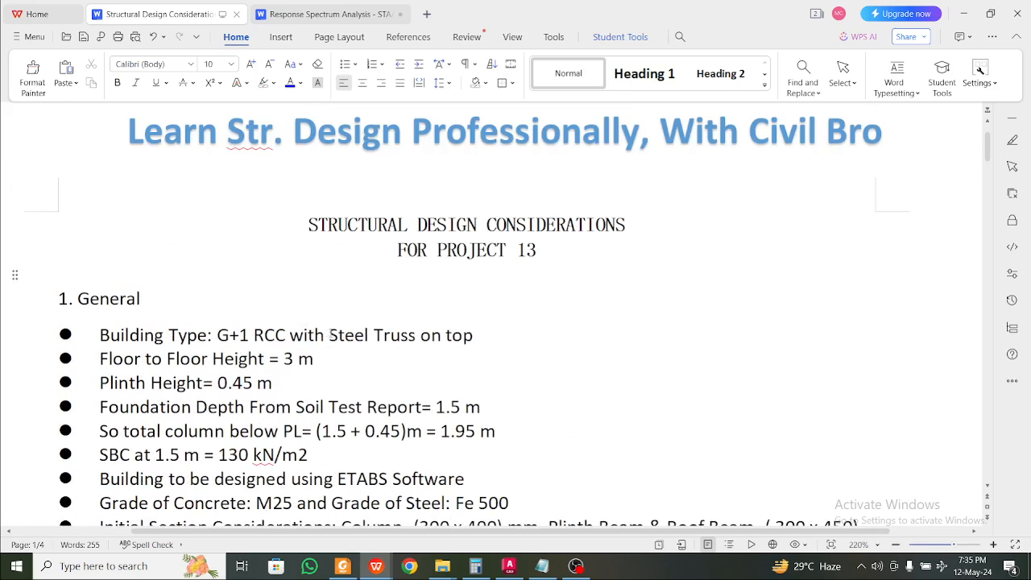
scroll(322, 328, down, 5)
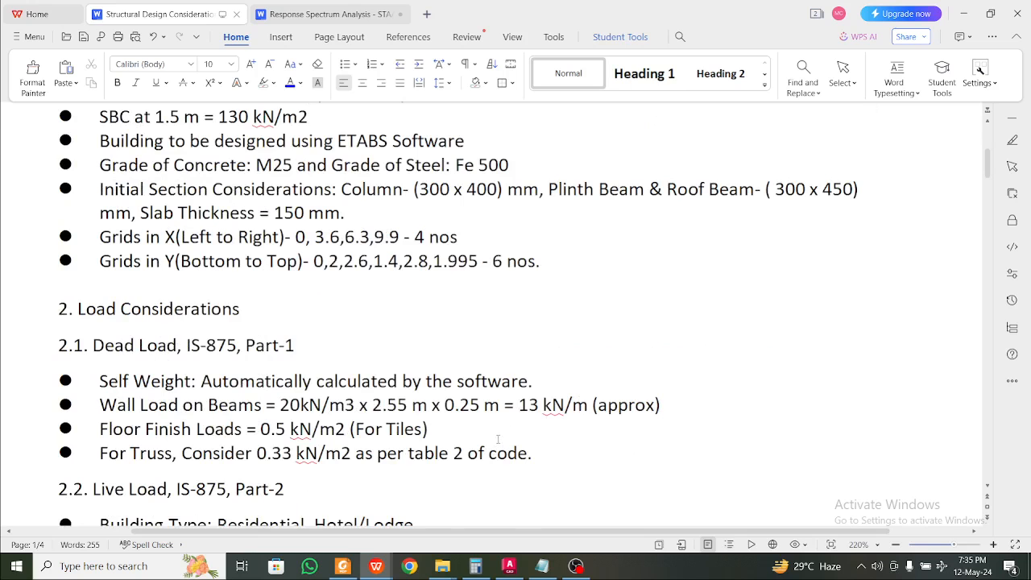
click(963, 14)
Clear the windows to the desktop and launch ETABS 2016
click(969, 8)
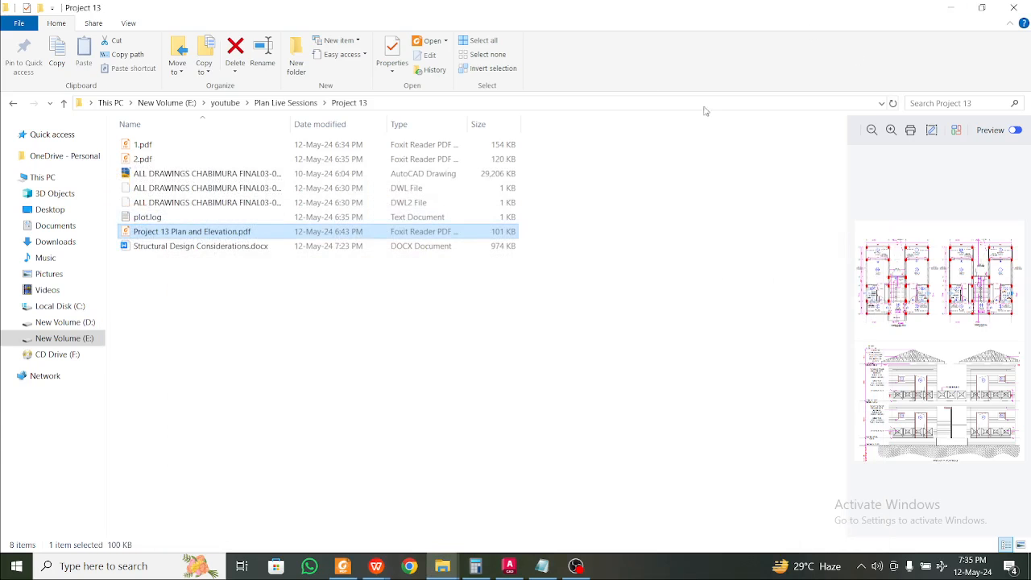
click(950, 7)
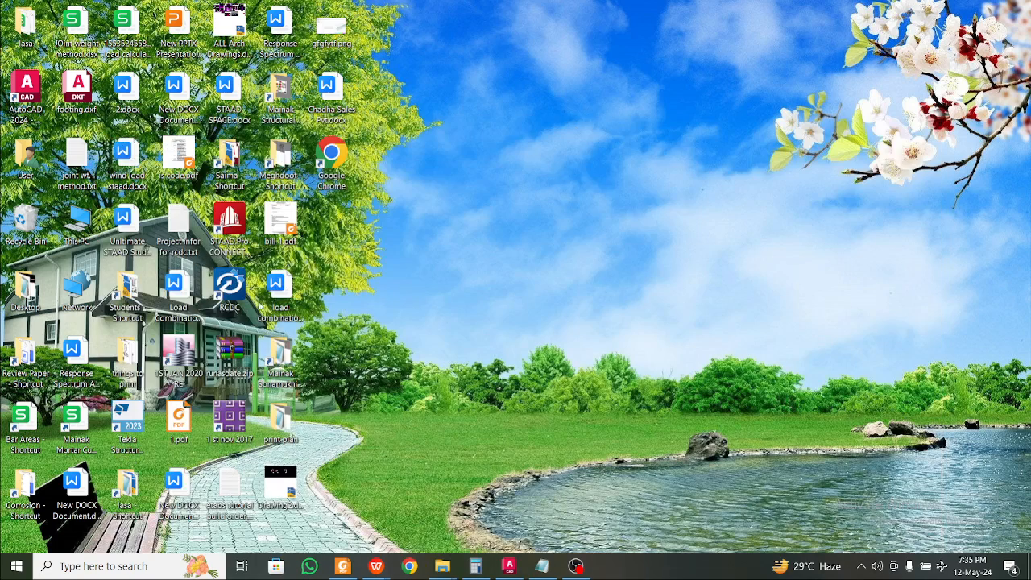
double_click(186, 380)
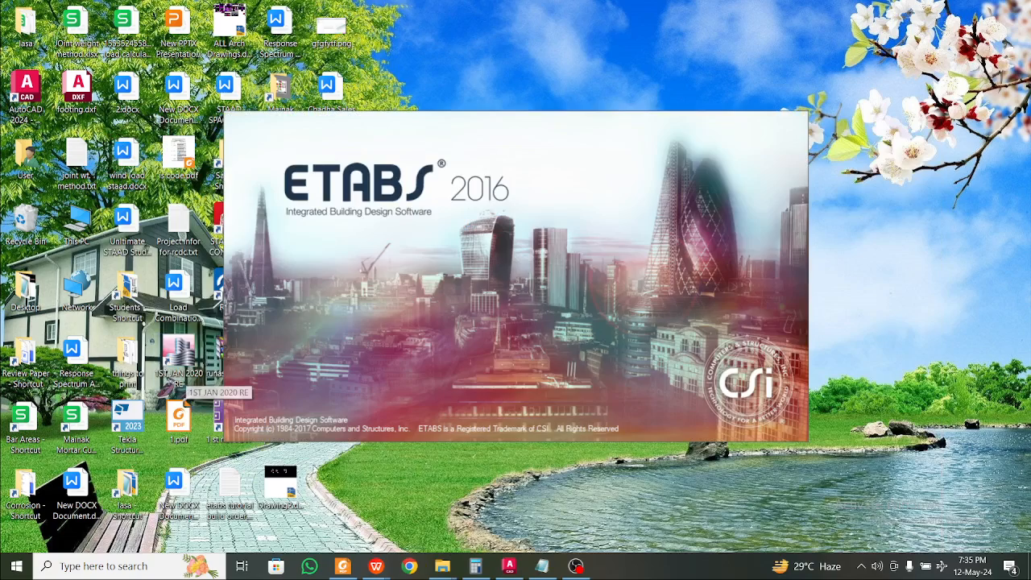
Bring the Project 13 Plan and Elevation PDF back on screen while ETABS loads
mouse_move(351, 569)
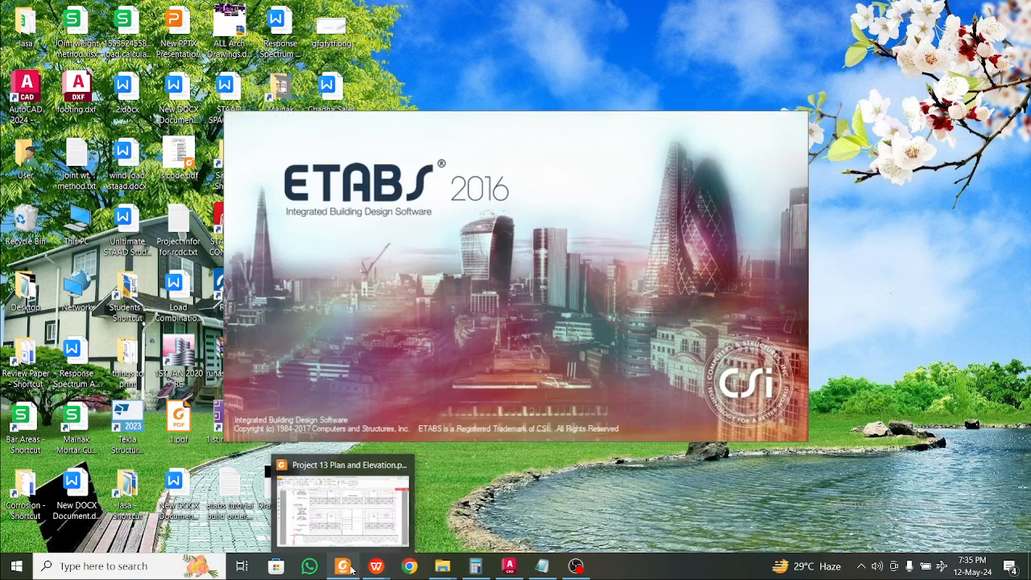
click(354, 519)
scroll(377, 405, up, 10)
Scroll through the floor plan down to page 2's elevation, showing first floor at 3.60 M
scroll(378, 405, up, 4)
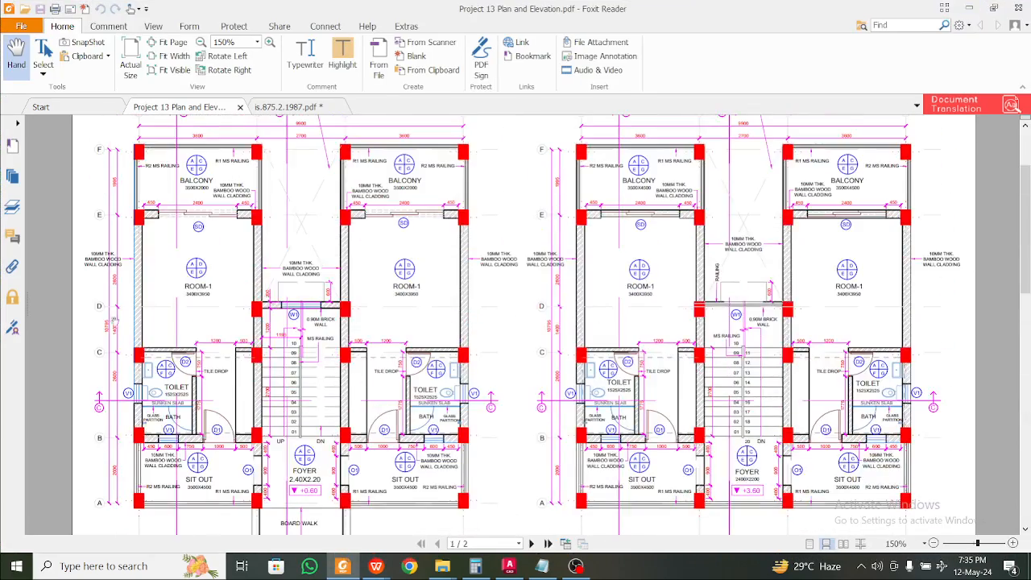
ctrl+scroll(394, 274, up, 1)
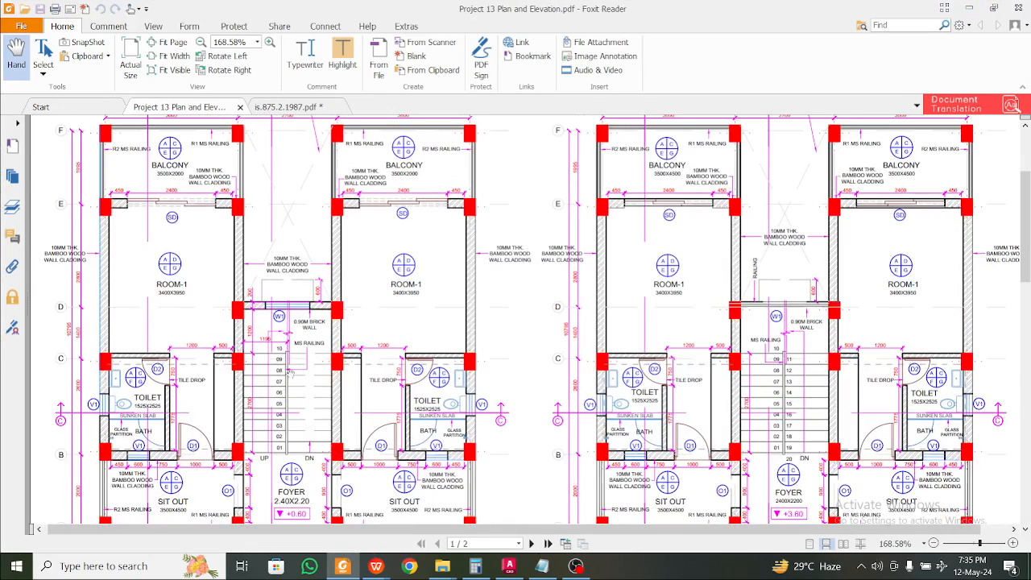
scroll(191, 259, up, 2)
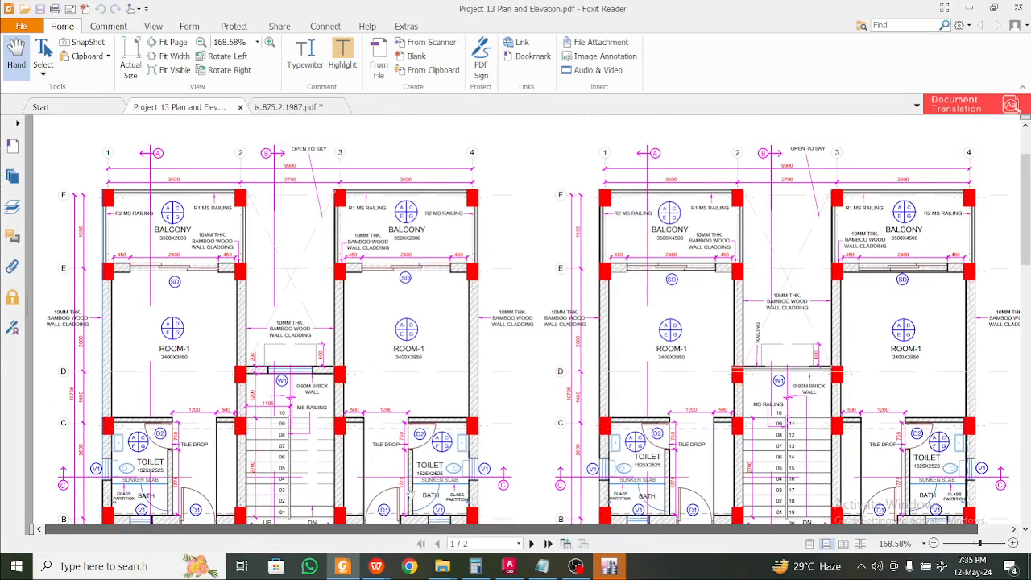
ctrl+scroll(153, 293, up, 1)
ctrl+scroll(148, 254, up, 1)
ctrl+scroll(149, 254, down, 1)
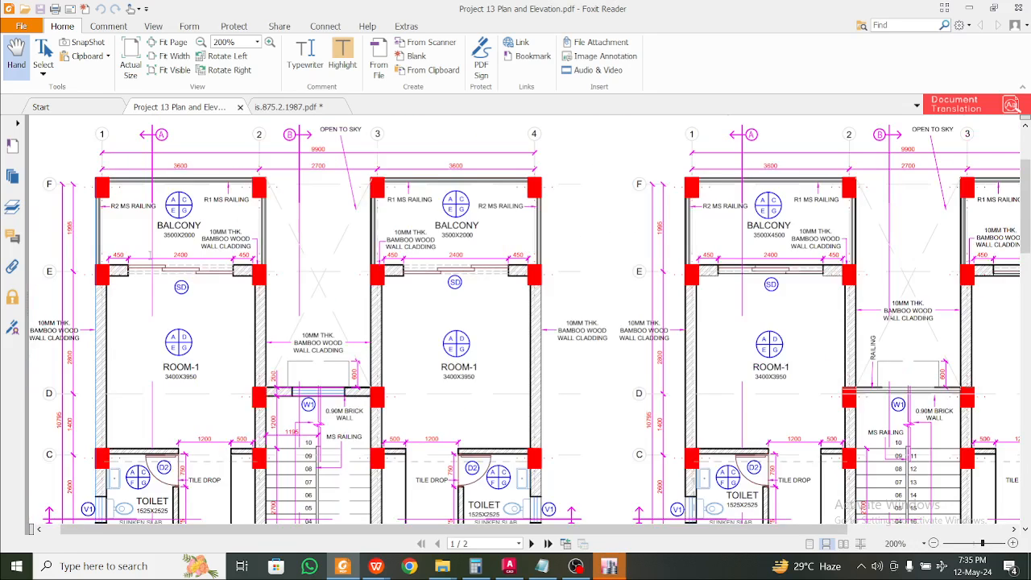
scroll(158, 256, up, 1)
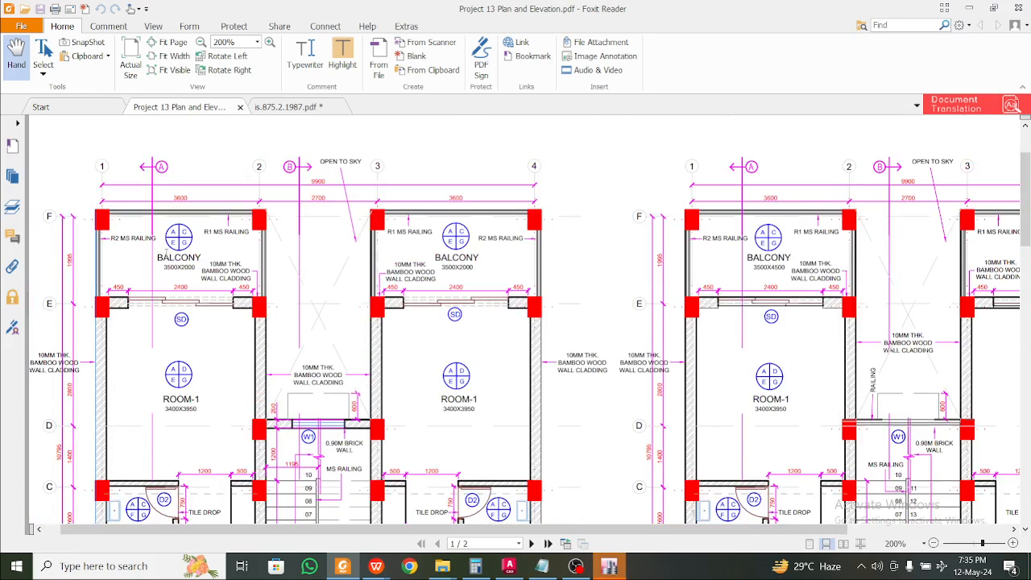
scroll(321, 255, down, 2)
scroll(322, 256, up, 3)
ctrl+scroll(106, 213, up, 3)
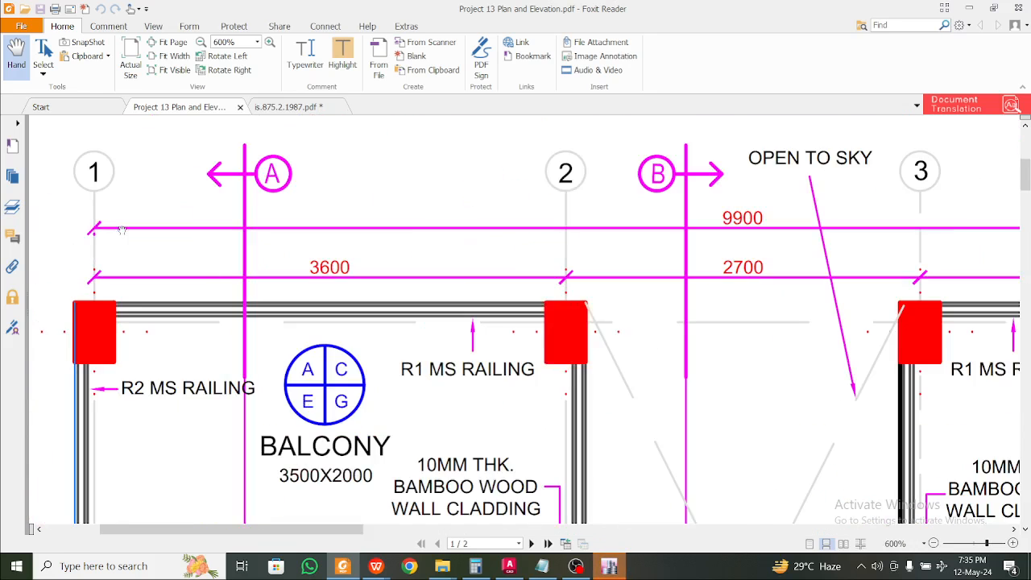
ctrl+scroll(215, 276, down, 1)
ctrl+scroll(215, 276, down, 1)
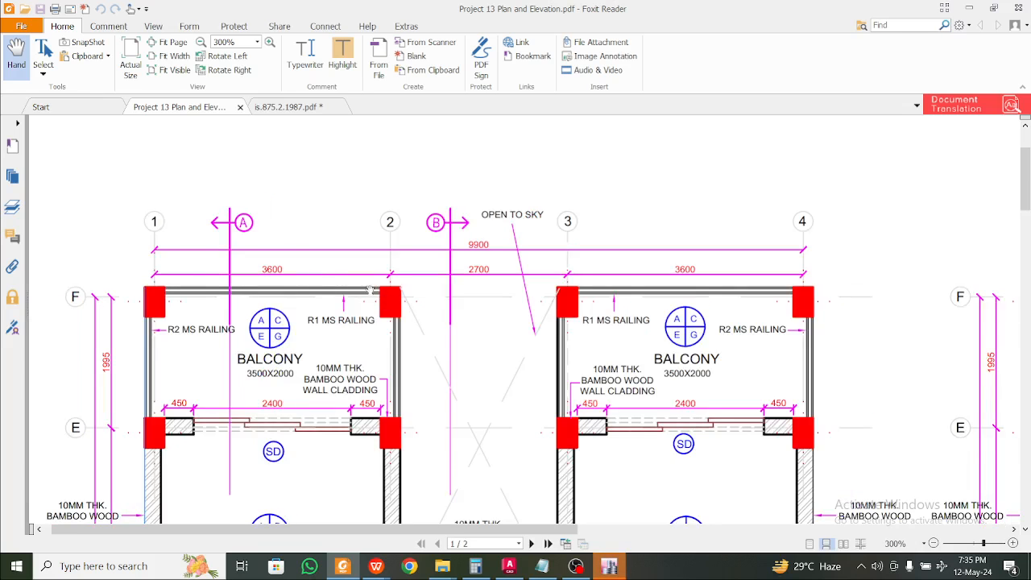
scroll(478, 287, down, 10)
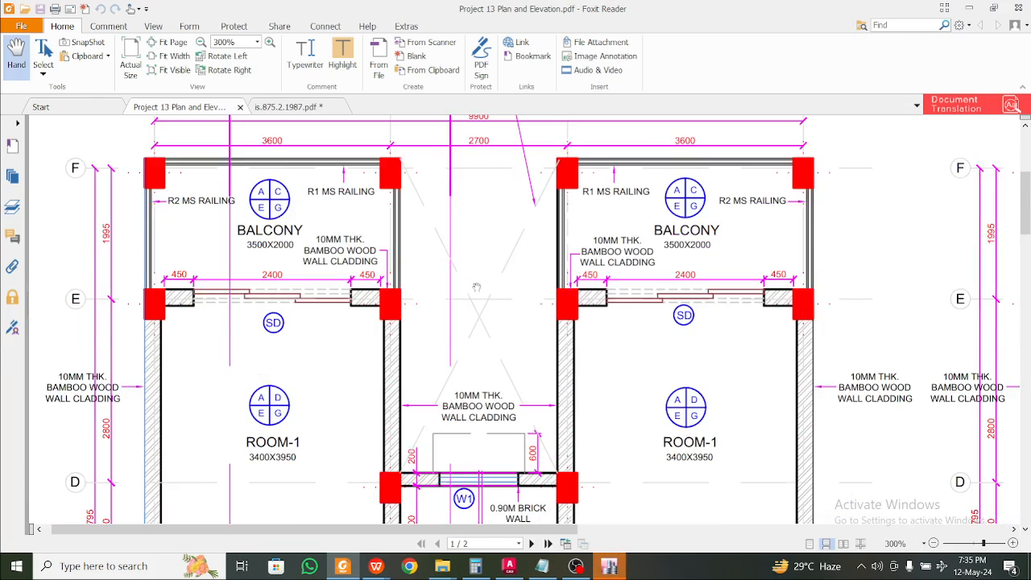
scroll(109, 345, up, 5)
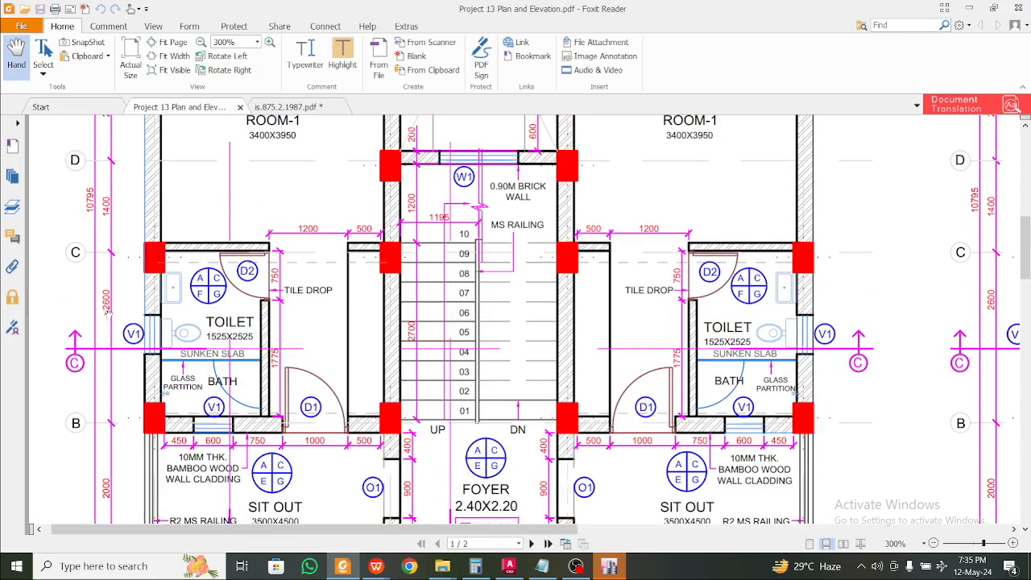
scroll(118, 208, up, 10)
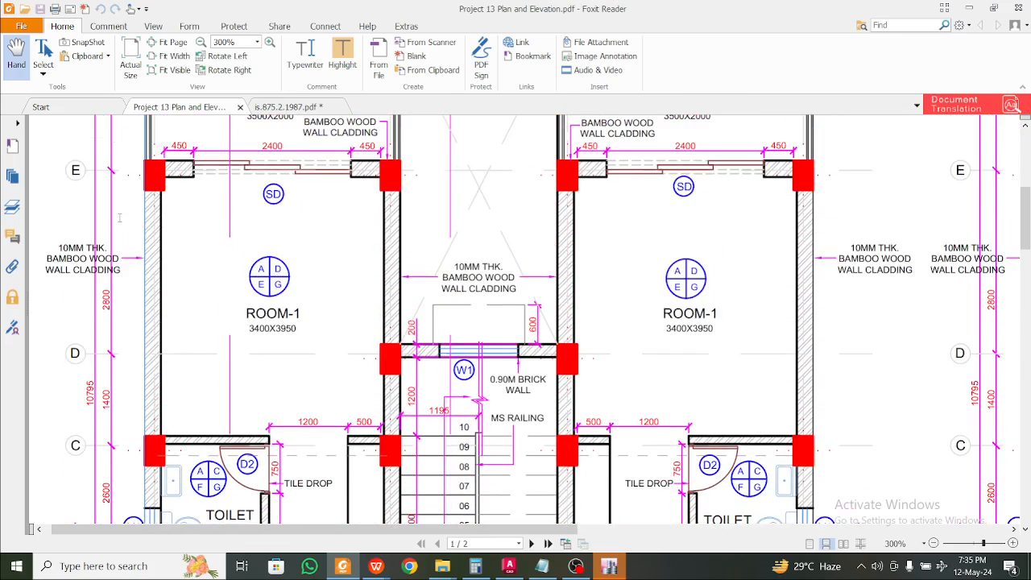
scroll(117, 232, down, 2)
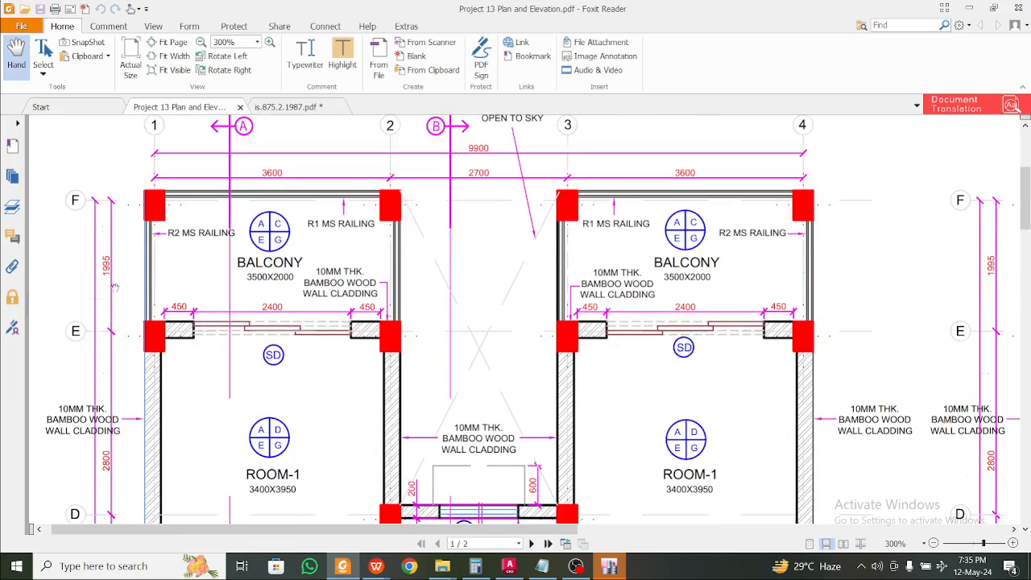
scroll(121, 266, up, 2)
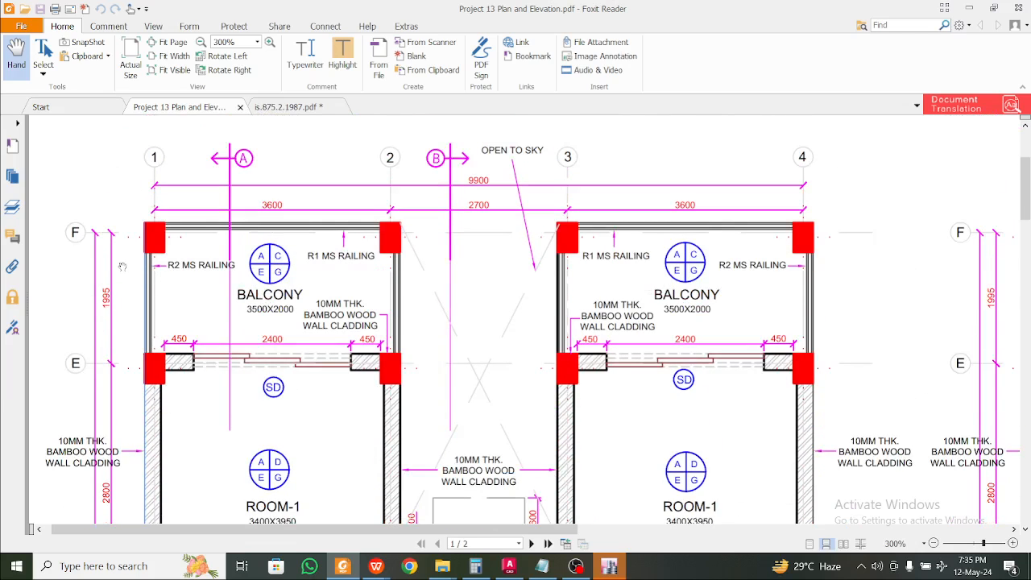
scroll(127, 268, down, 17)
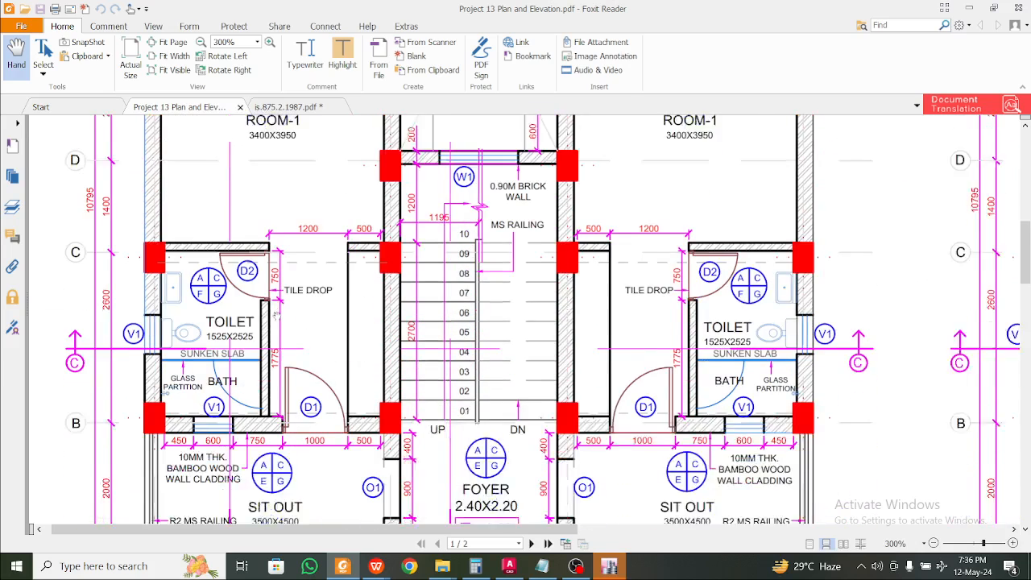
scroll(406, 381, down, 3)
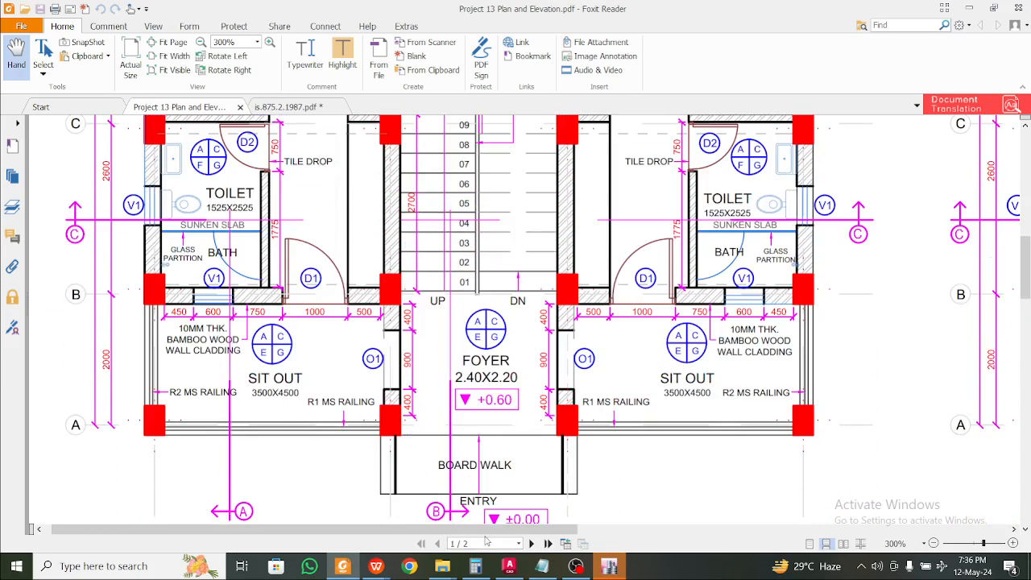
mouse_move(491, 530)
mouse_down()
mouse_move(628, 534)
mouse_move(843, 574)
mouse_up()
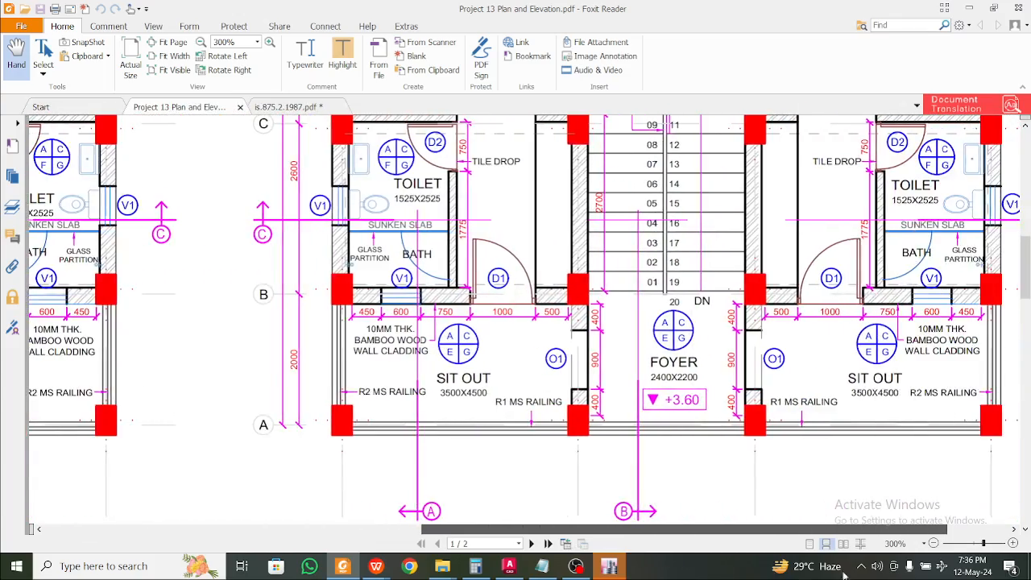
scroll(650, 378, up, 17)
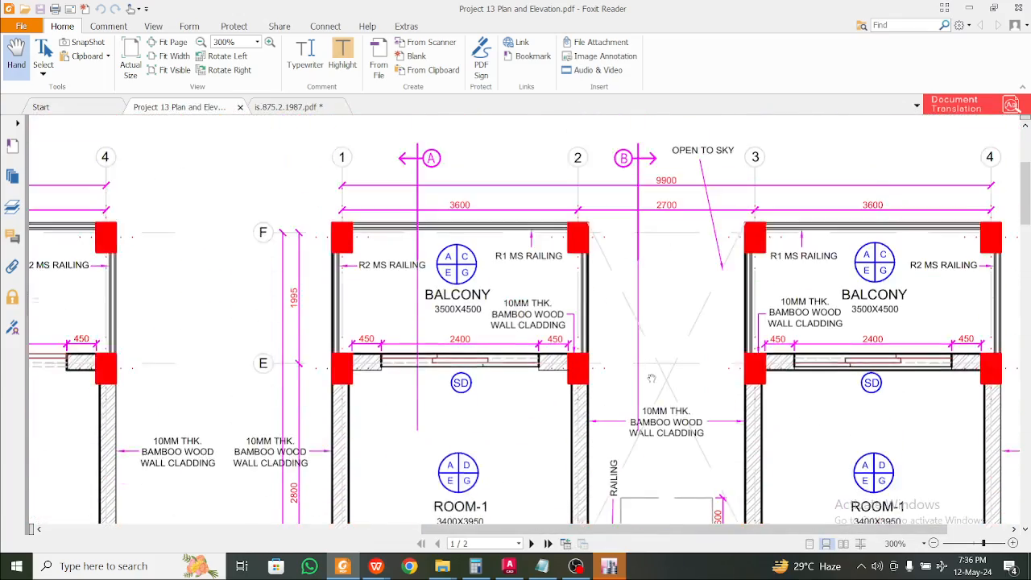
scroll(651, 377, down, 20)
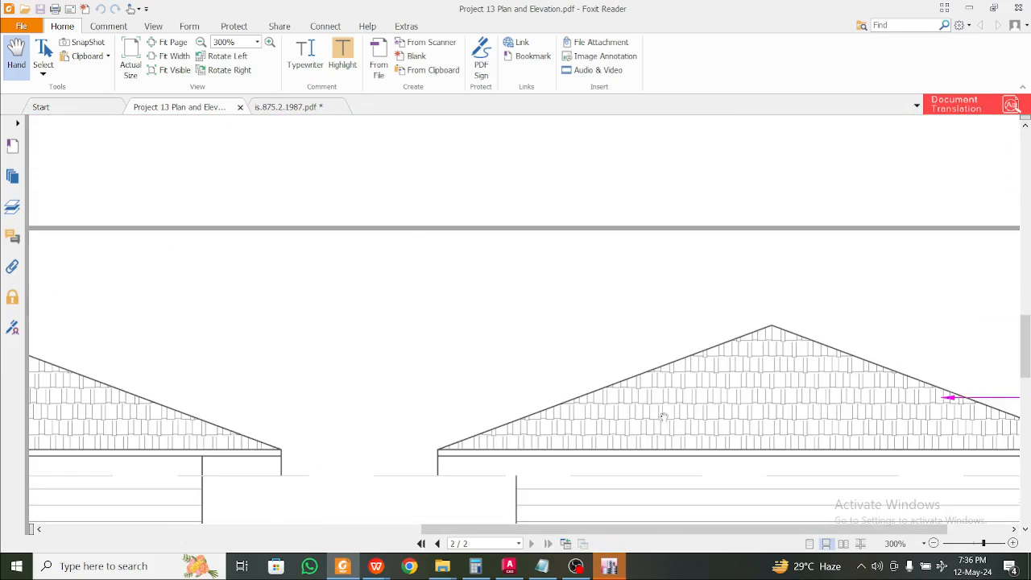
scroll(663, 416, down, 4)
scroll(381, 382, left, 10)
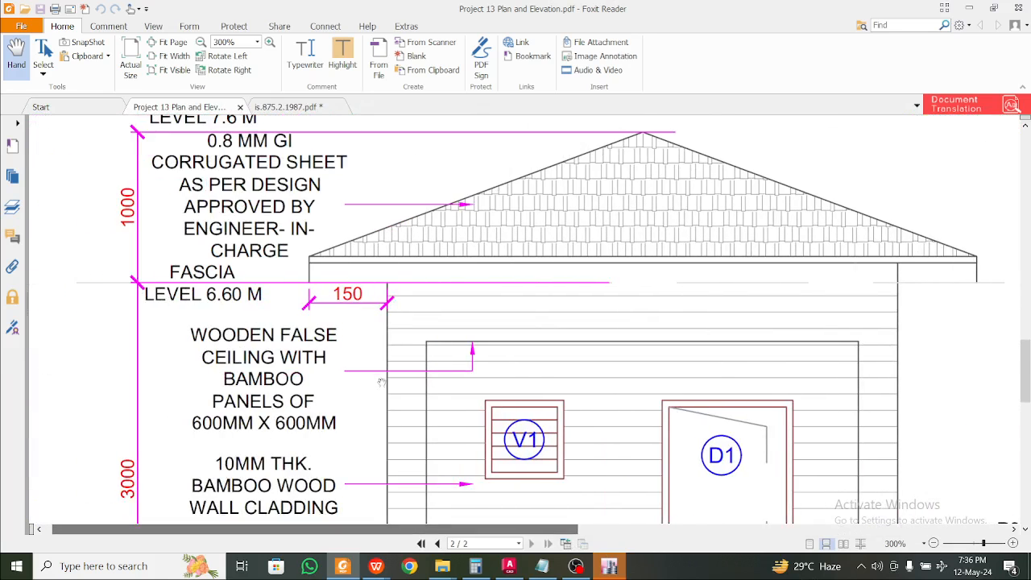
scroll(381, 381, down, 10)
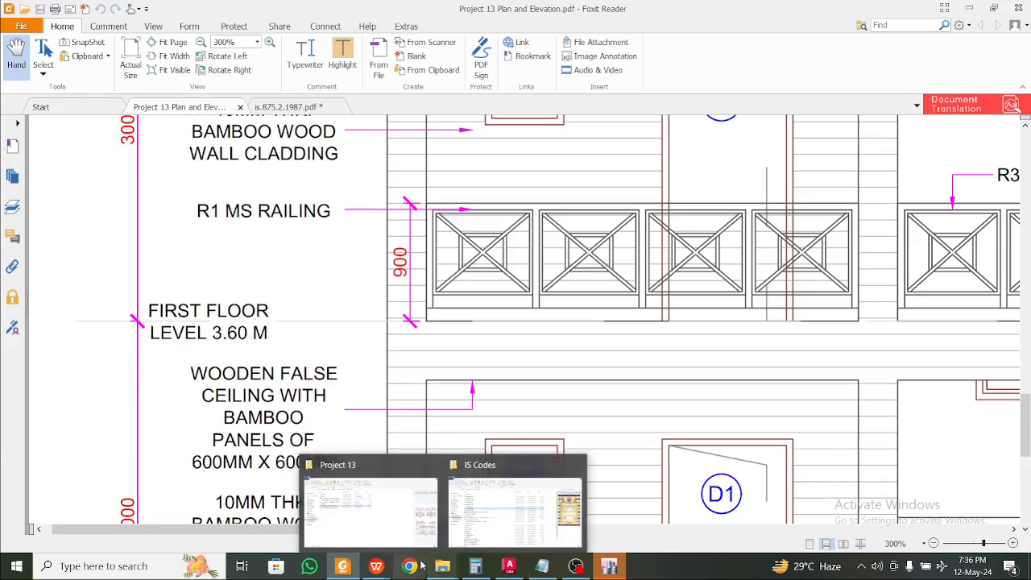
Bring the Structural Design Considerations document forward at its General section
mouse_move(376, 566)
click(322, 515)
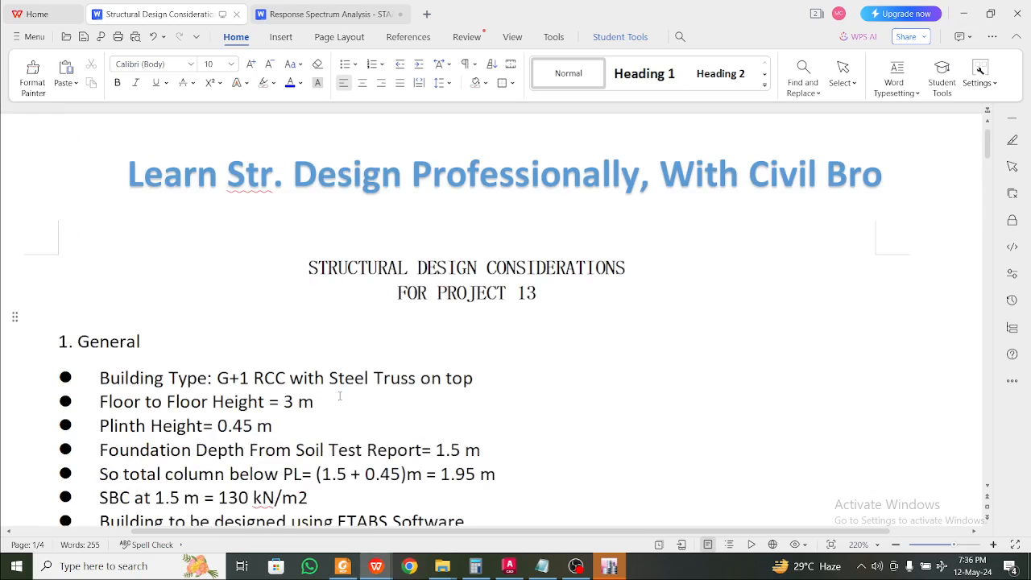
scroll(339, 396, up, 1)
scroll(423, 302, down, 3)
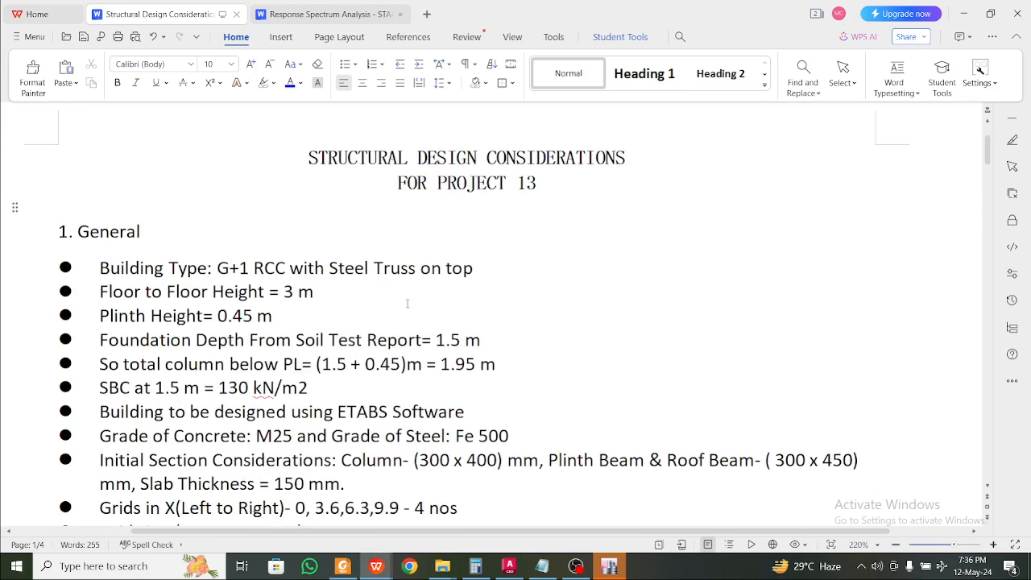
scroll(407, 303, down, 2)
ctrl+scroll(71, 207, up, 1)
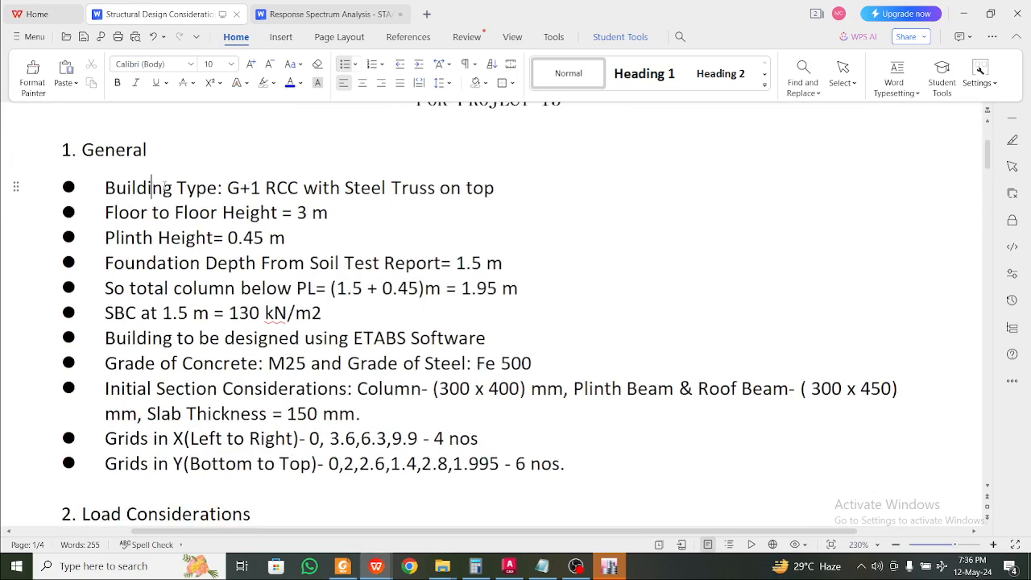
Highlight the building type, floor-to-floor height and 1.5 m foundation depth lines
drag(226, 187, 503, 192)
click(306, 214)
drag(348, 211, 258, 263)
click(161, 214)
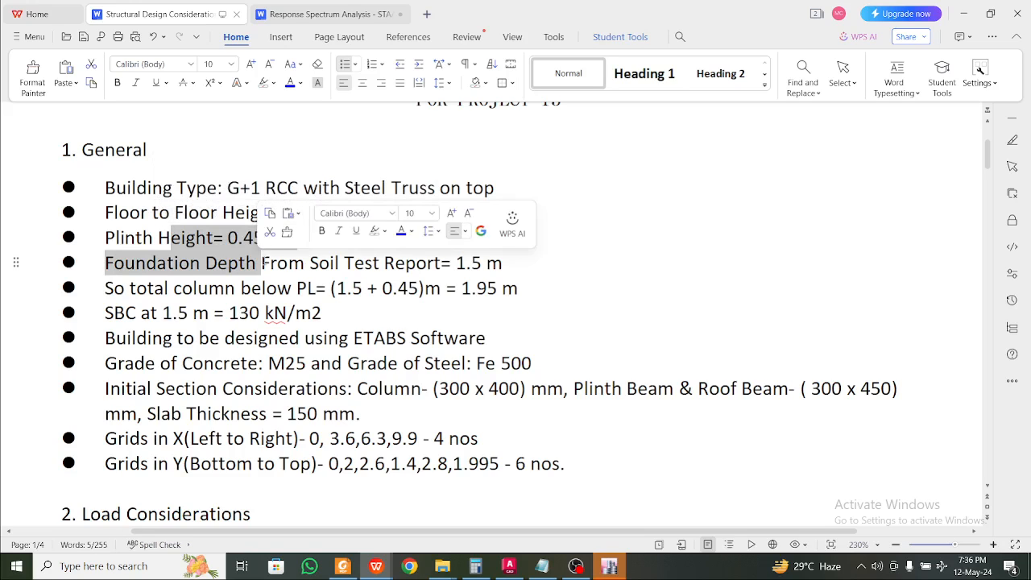
click(270, 282)
drag(563, 268, 344, 263)
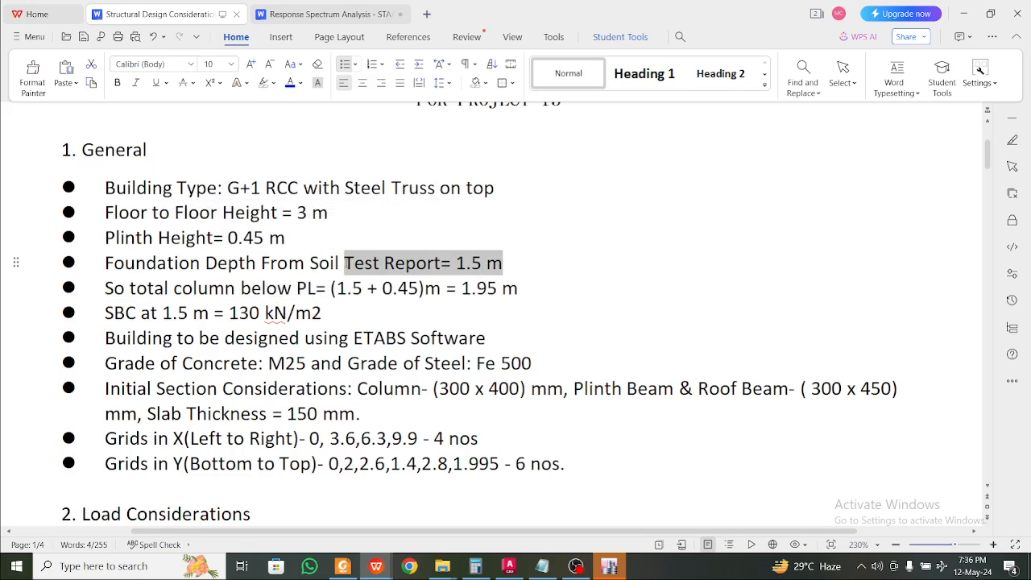
click(343, 263)
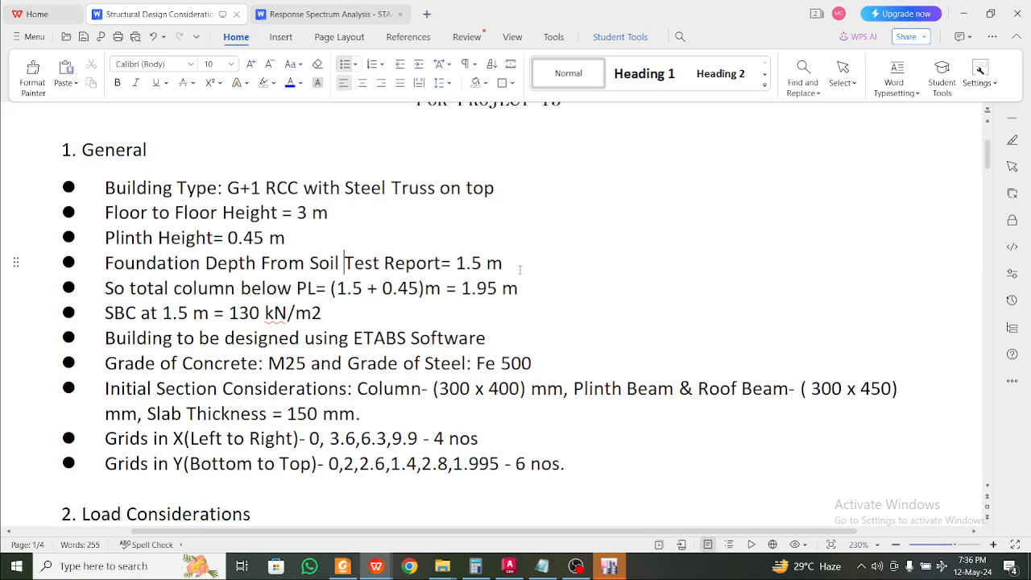
Highlight the column height below plinth, SBC 130 kN/m2, material grades and M25 concrete
scroll(520, 270, down, 1)
drag(537, 245, 277, 245)
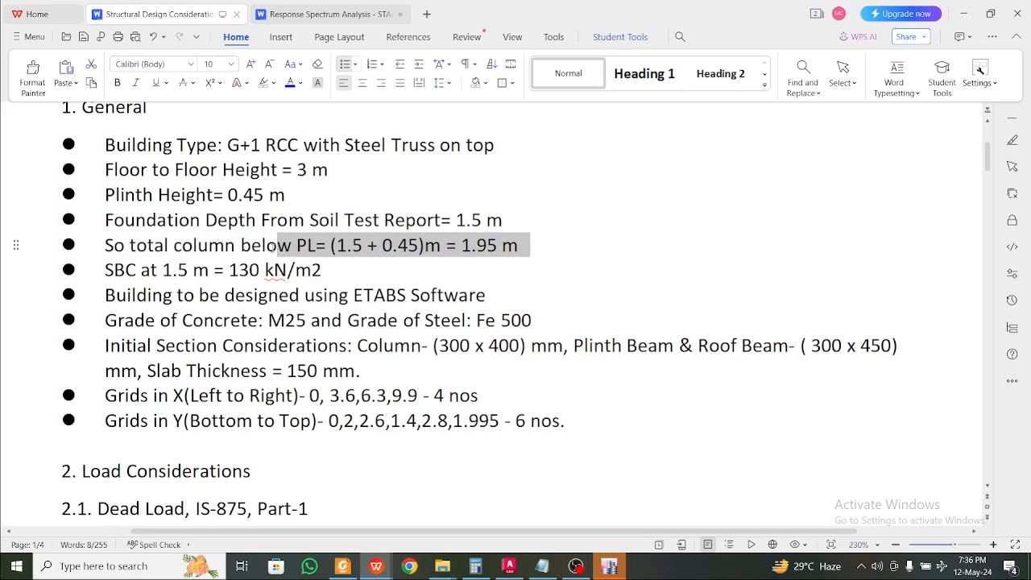
click(322, 269)
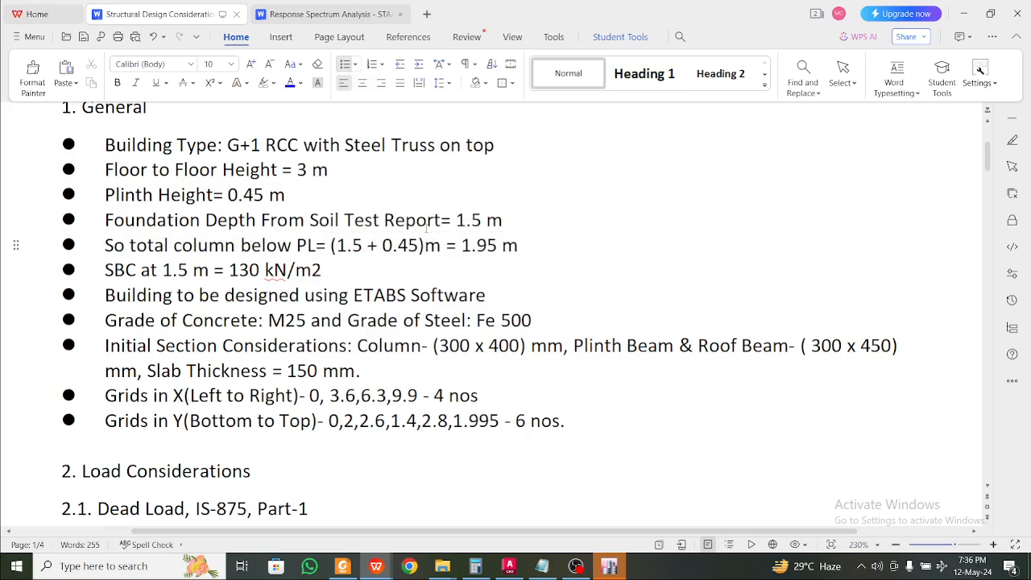
drag(459, 295, 489, 265)
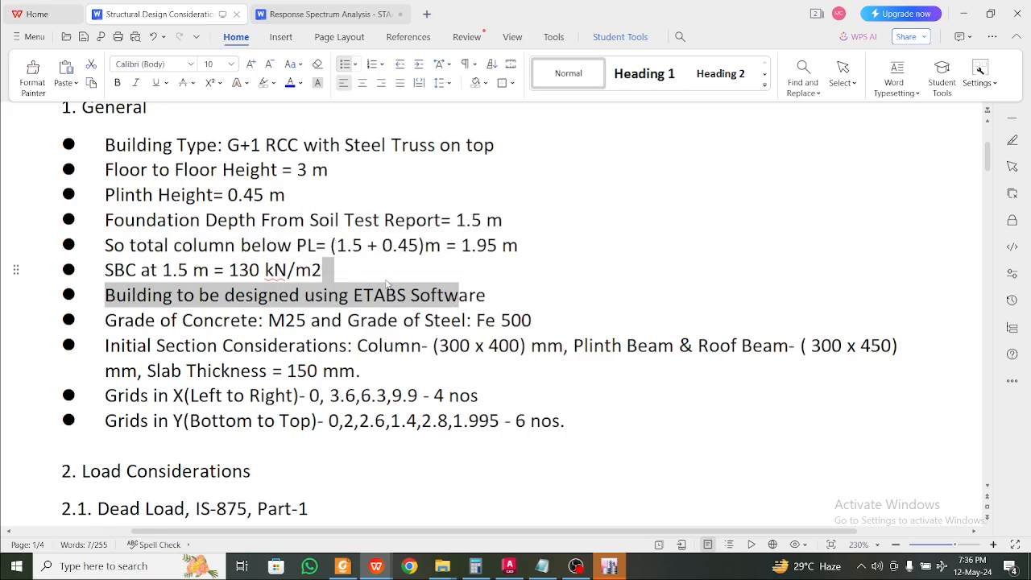
click(387, 283)
scroll(322, 268, down, 1)
drag(329, 231, 227, 229)
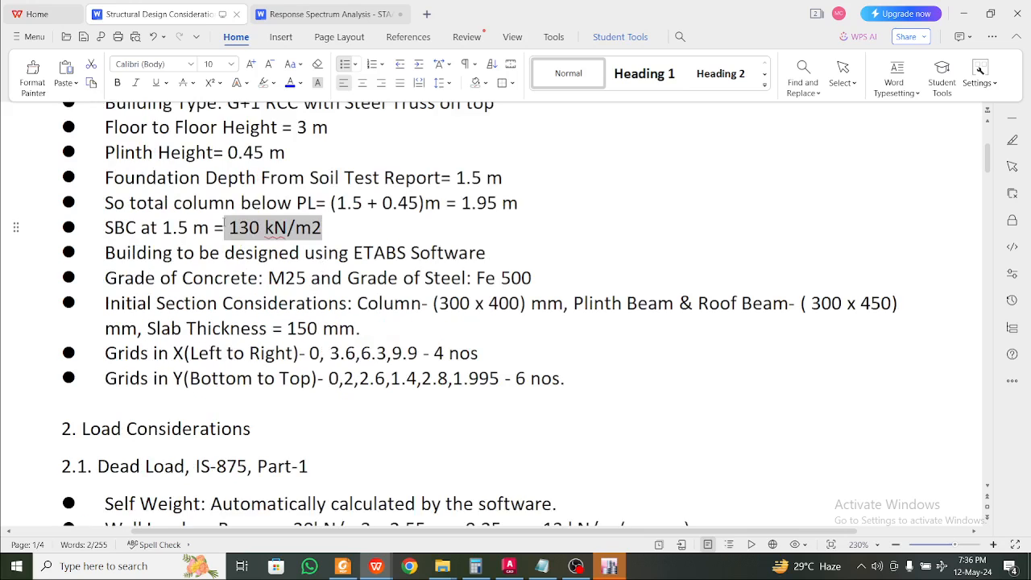
click(209, 228)
click(476, 223)
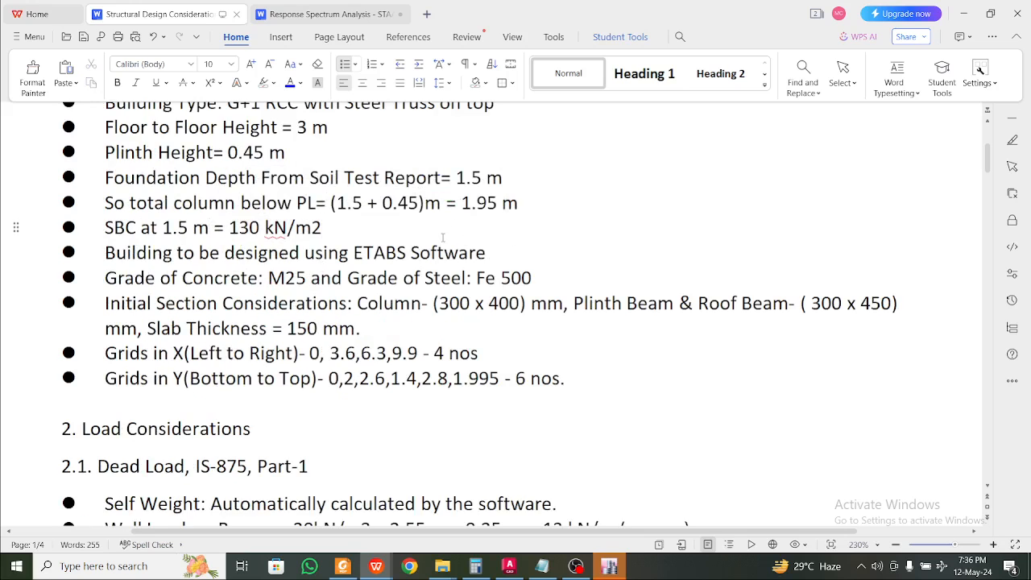
drag(521, 278, 374, 252)
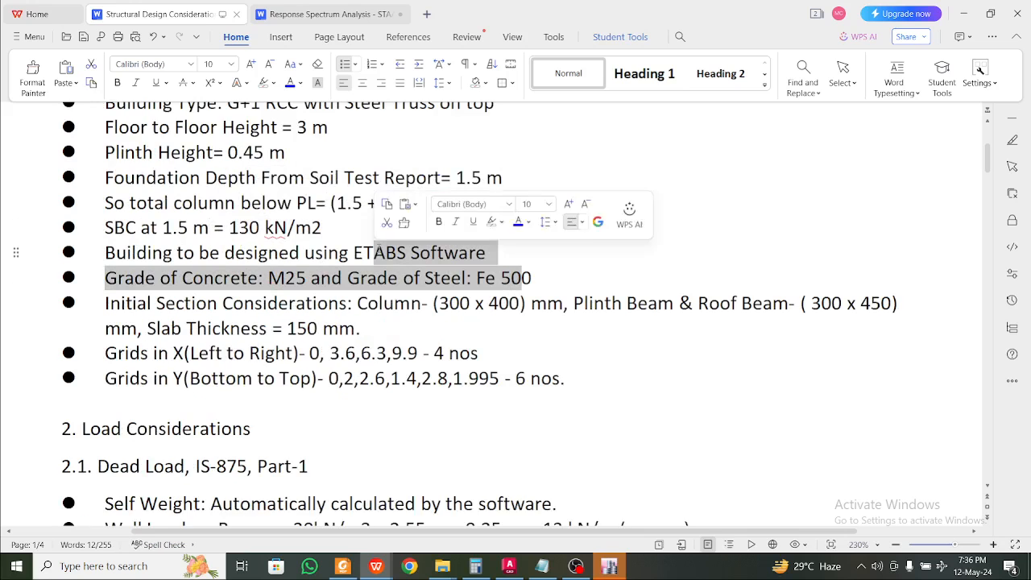
click(373, 252)
scroll(470, 235, down, 1)
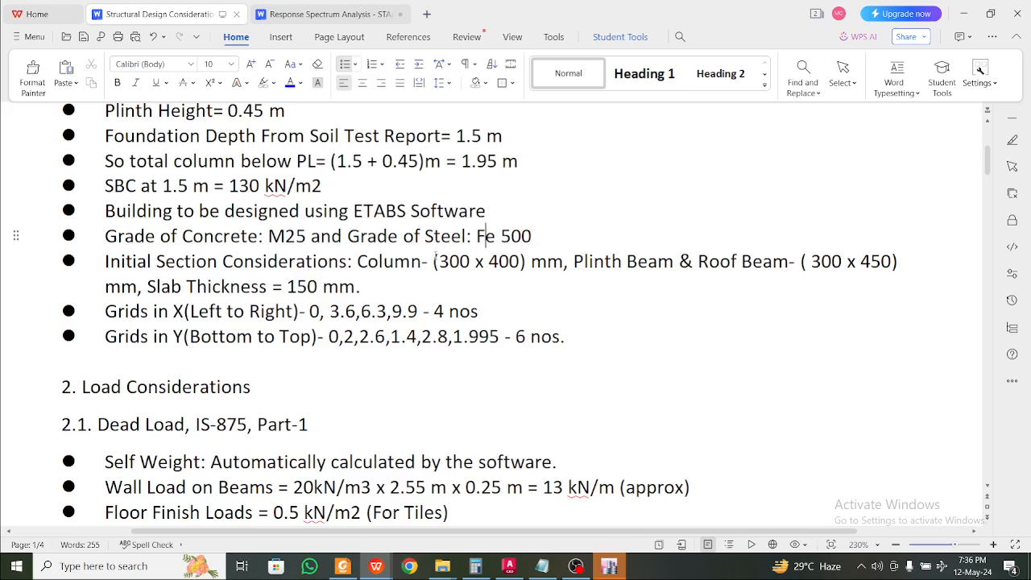
double_click(302, 236)
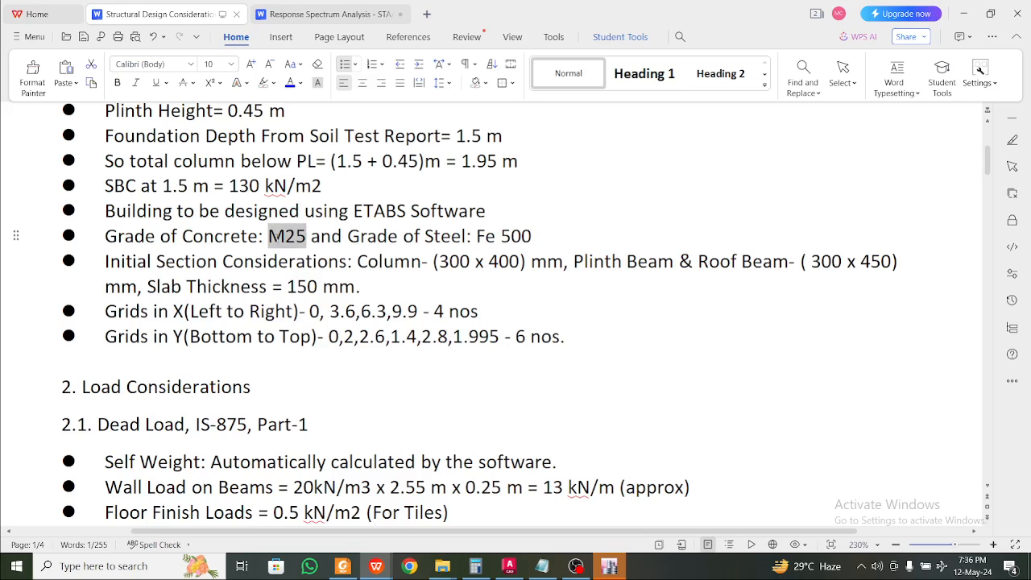
click(306, 238)
drag(306, 239, 268, 238)
click(422, 261)
double_click(530, 235)
click(417, 262)
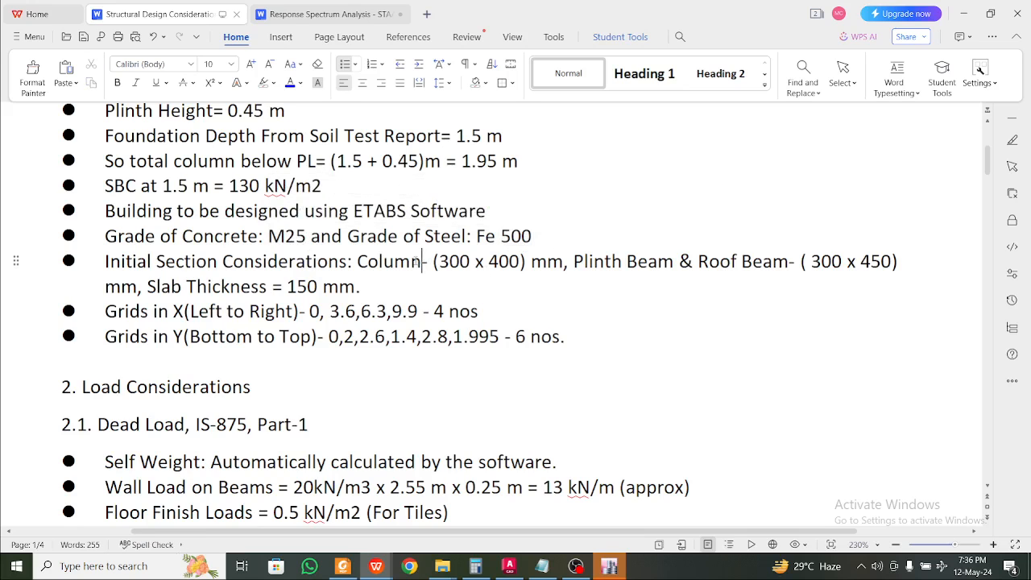
scroll(426, 262, down, 1)
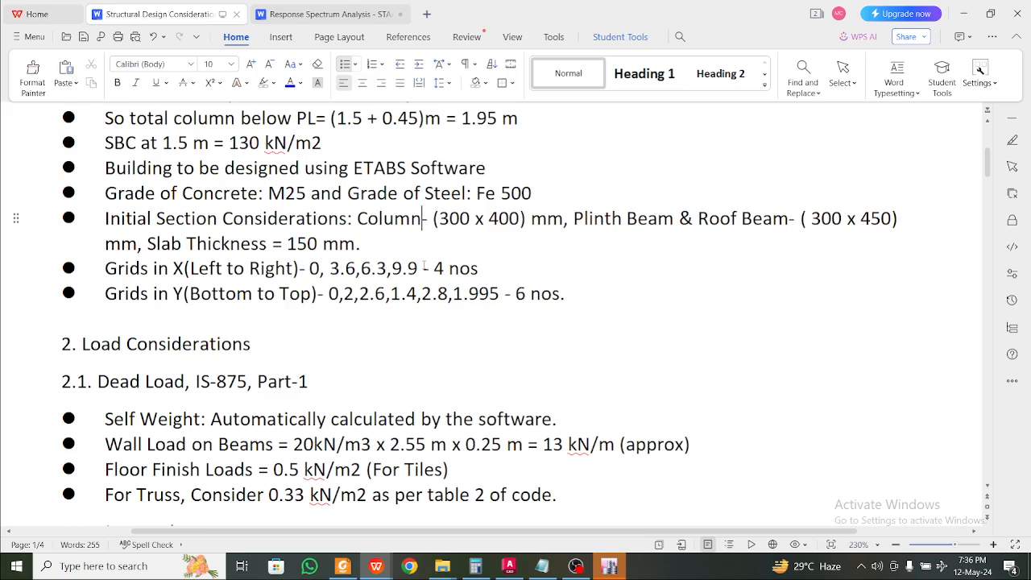
ctrl+scroll(425, 264, up, 1)
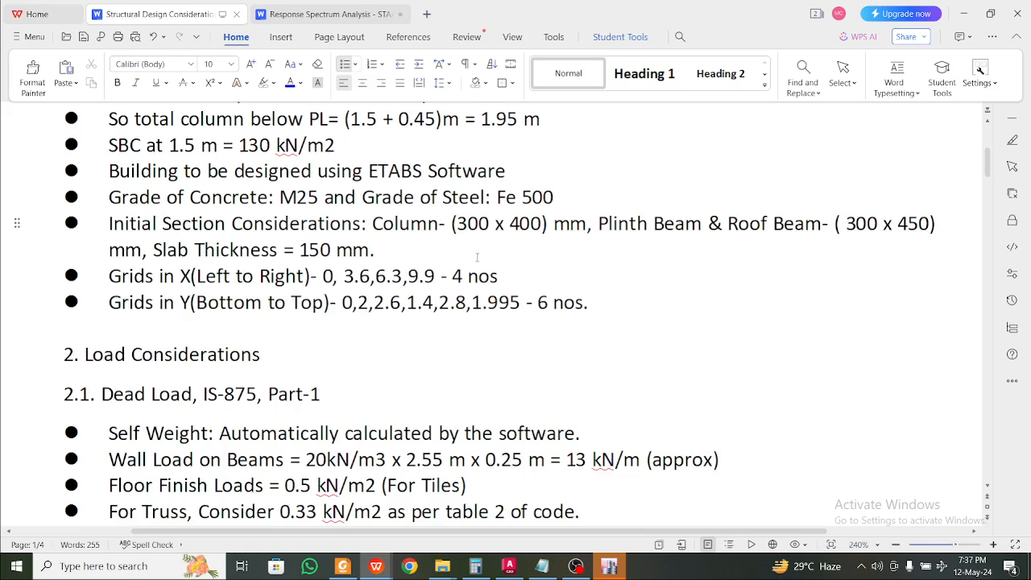
drag(491, 229, 457, 228)
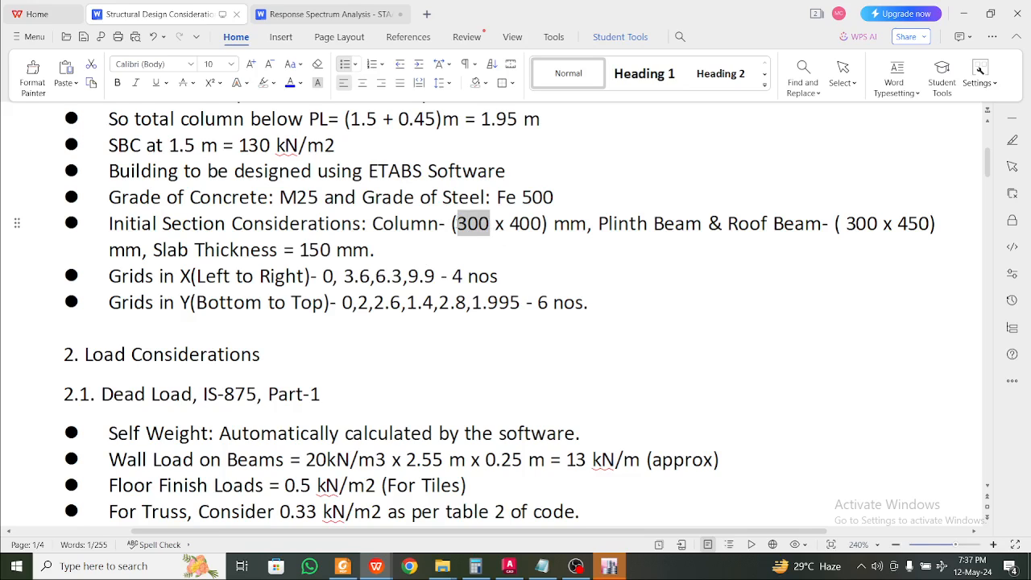
click(457, 228)
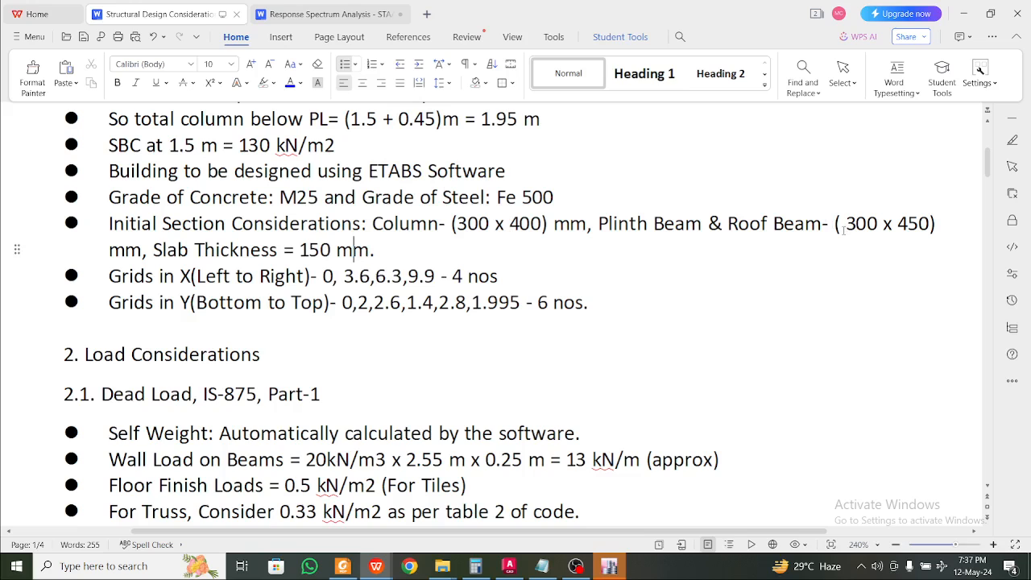
scroll(432, 260, down, 1)
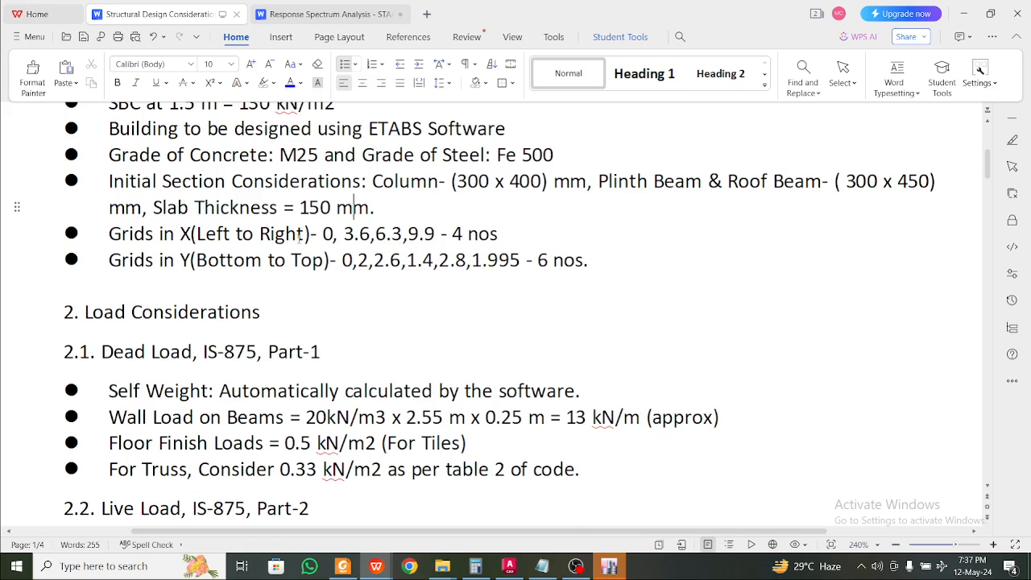
click(335, 234)
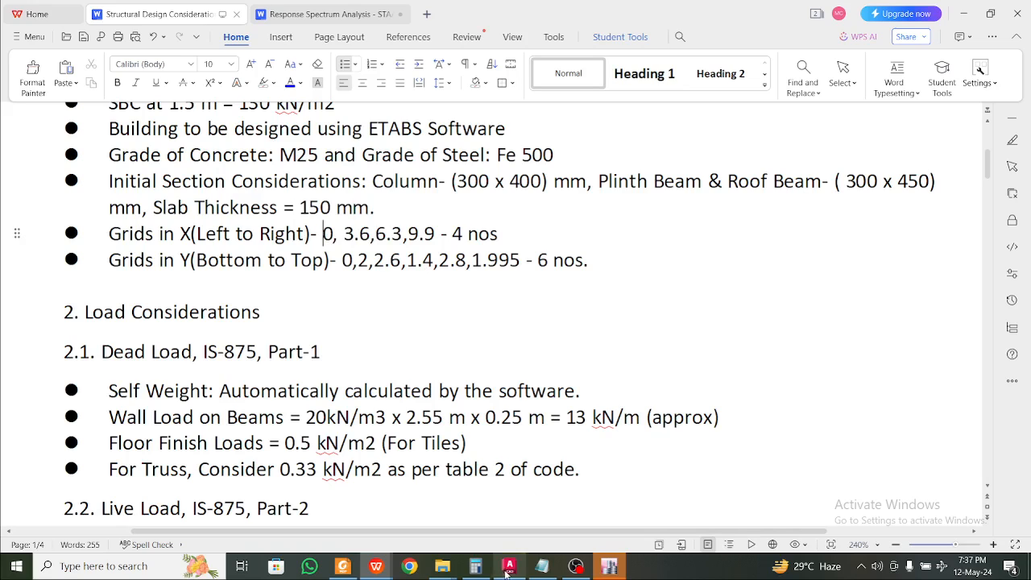
click(342, 566)
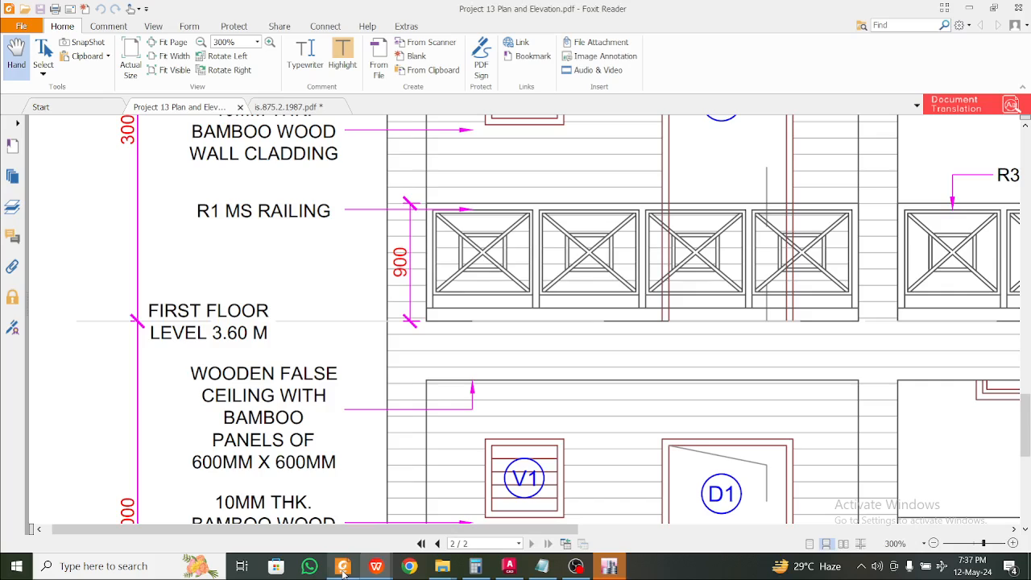
Scroll back to page 1's plan showing balconies and ROOM-1 along grids 1–4
scroll(296, 234, up, 6)
scroll(296, 234, up, 15)
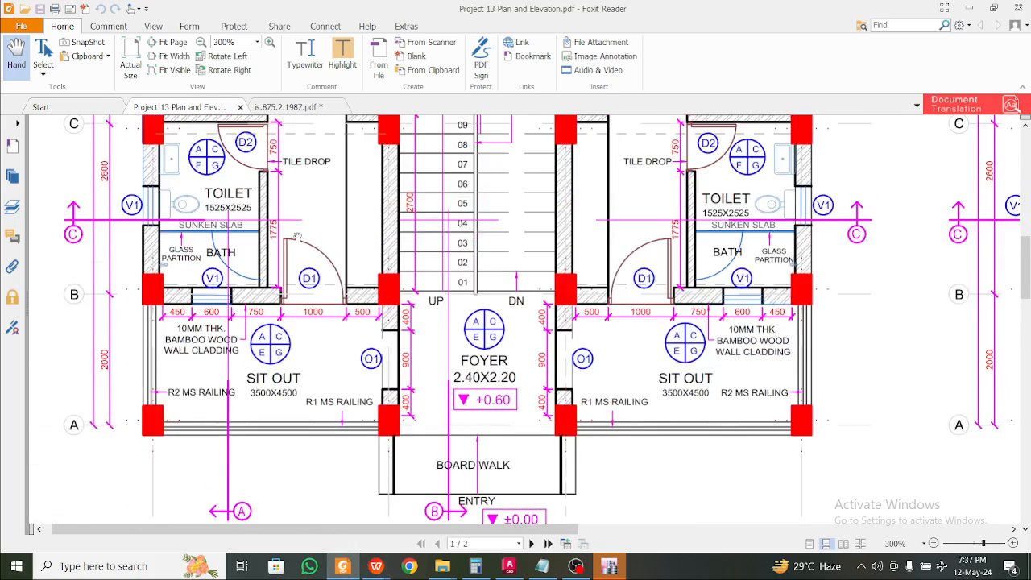
scroll(299, 242, down, 1)
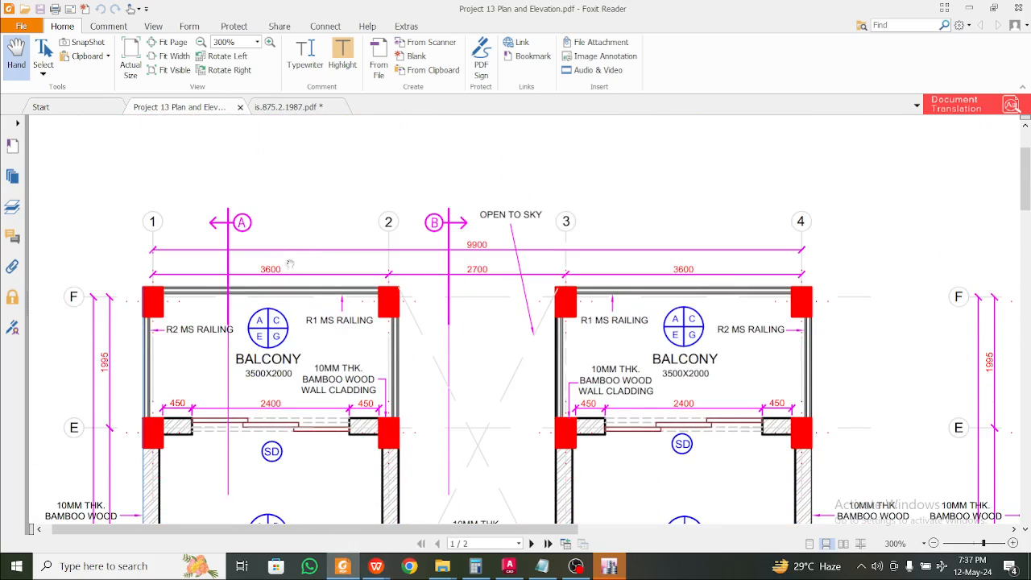
scroll(321, 268, down, 1)
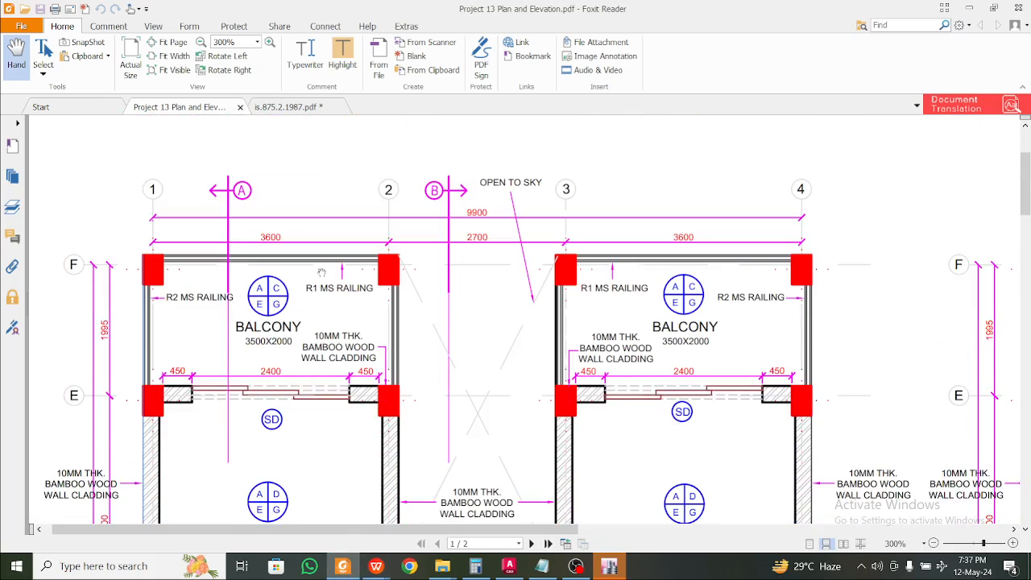
scroll(351, 291, down, 1)
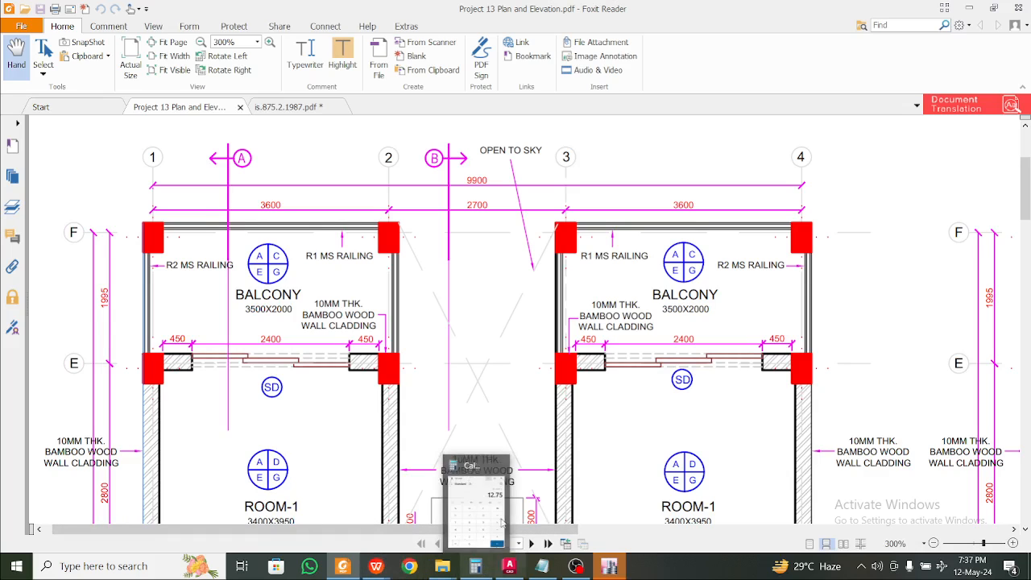
scroll(536, 386, down, 1)
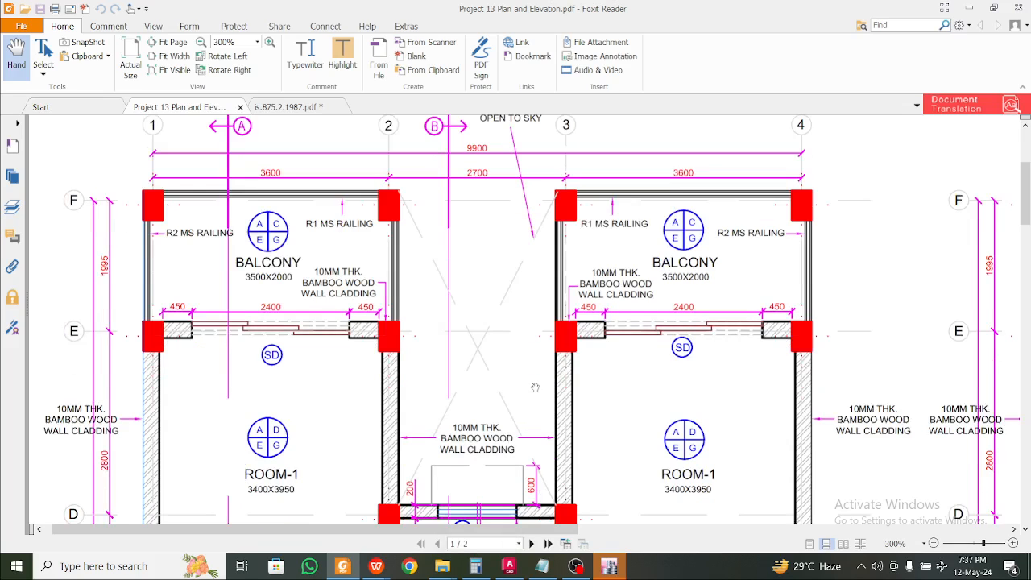
scroll(535, 387, up, 1)
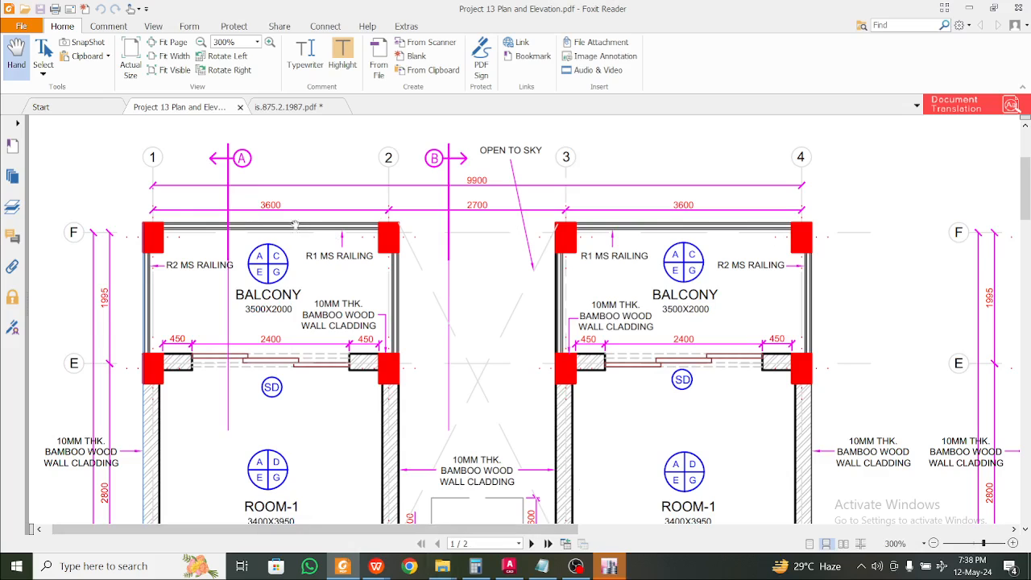
click(377, 567)
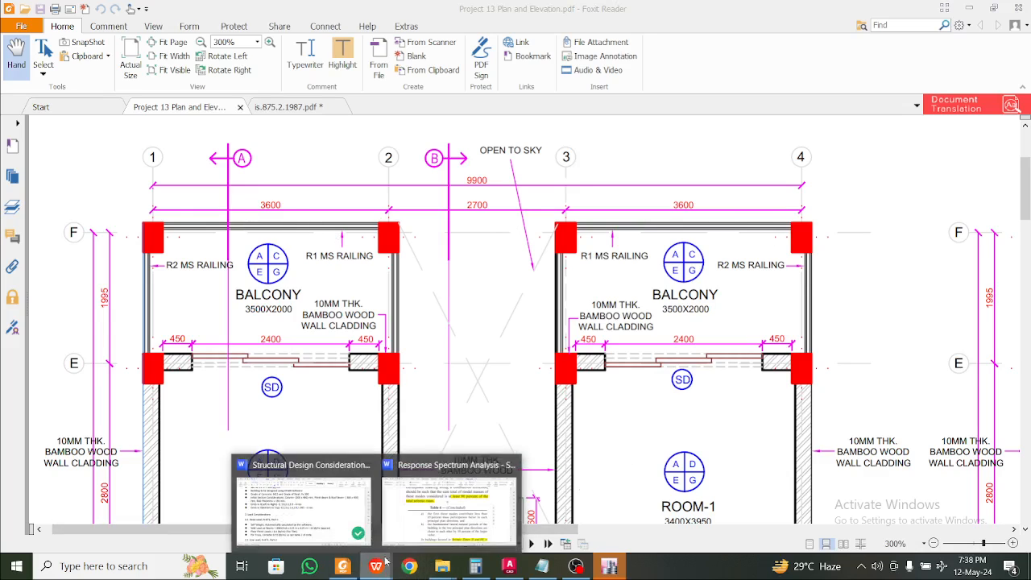
Save and close the Response Spectrum Analysis - STAAD document, returning to the plan PDF
click(480, 507)
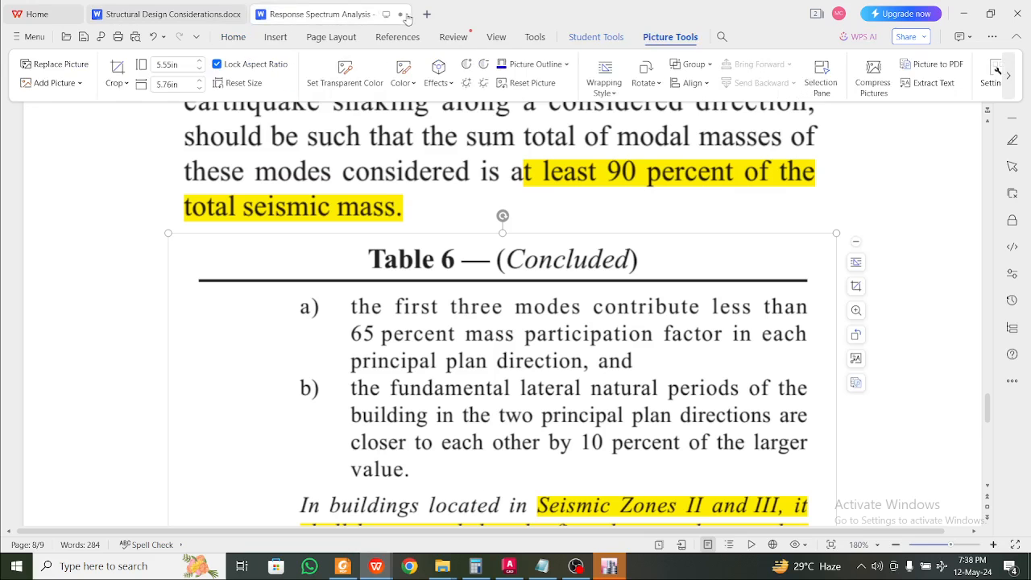
click(401, 15)
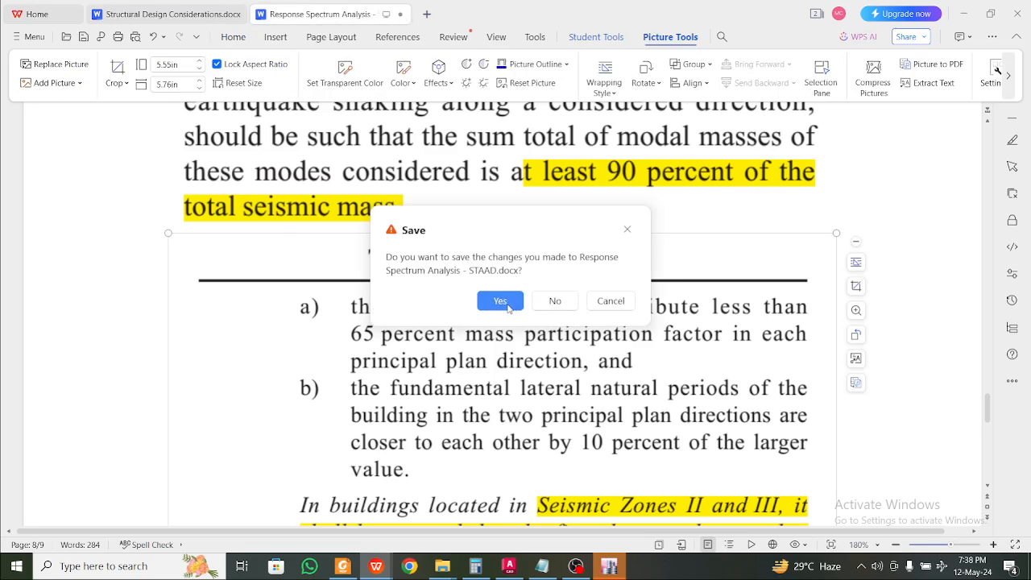
click(500, 301)
scroll(283, 263, up, 5)
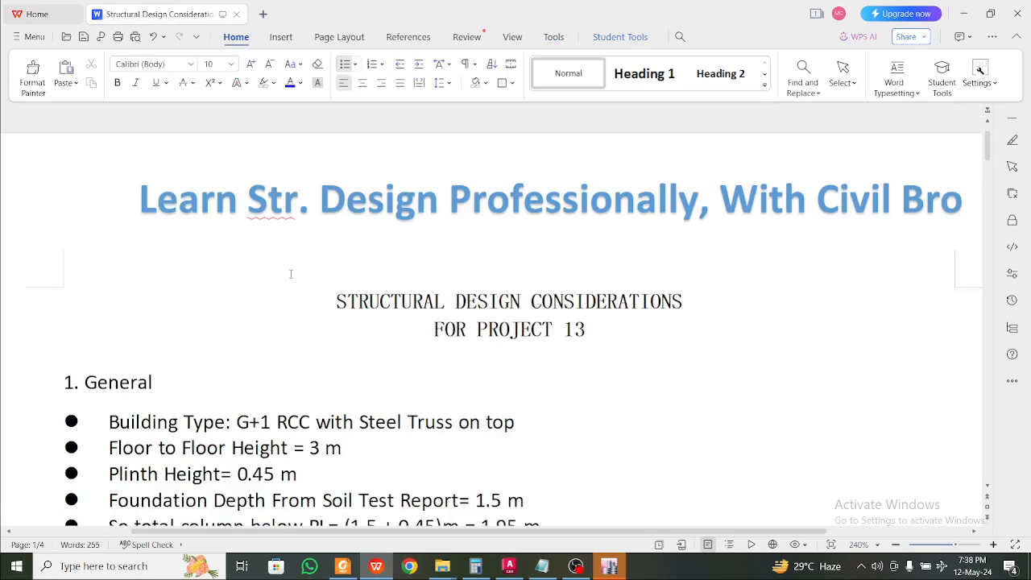
scroll(294, 299, down, 3)
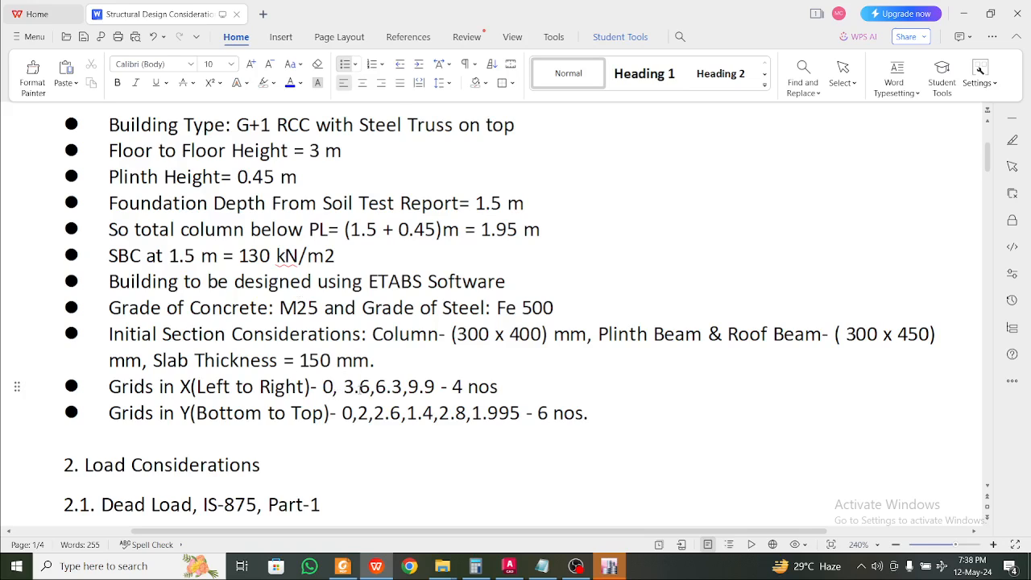
click(343, 566)
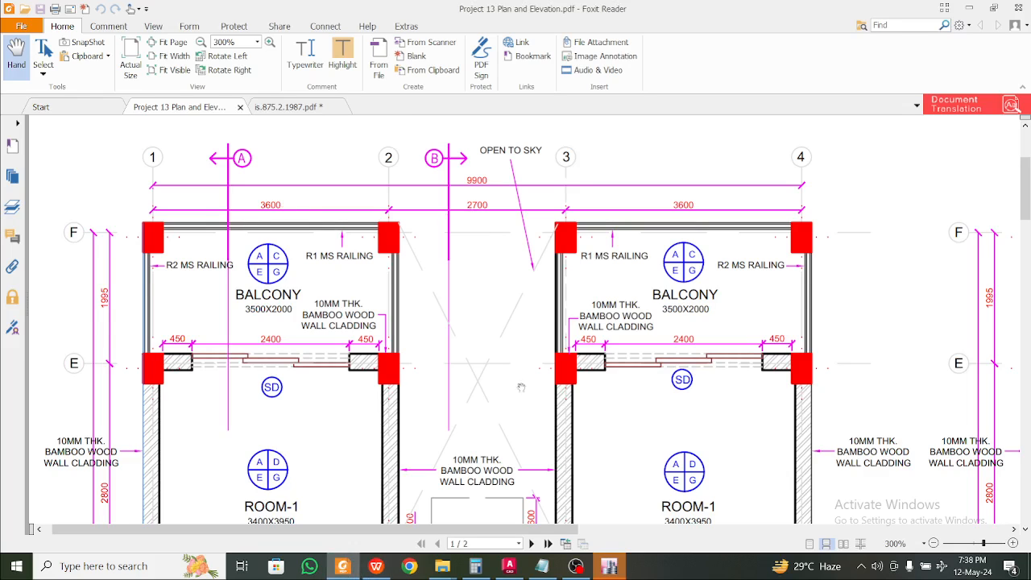
Open Calculator and add grid spacings 3.6 + 2.7 to get 6.3
click(144, 568)
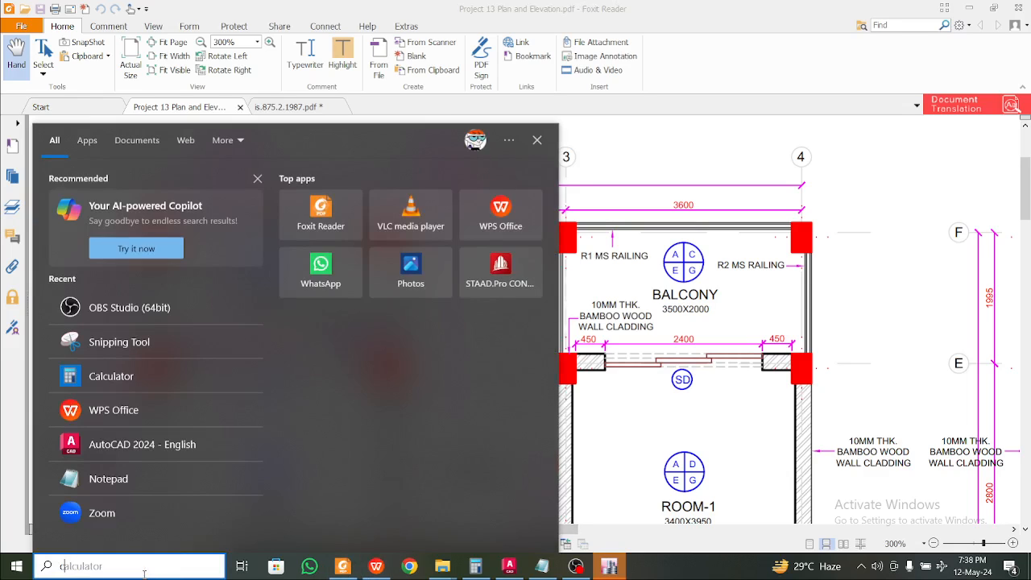
text(cal)
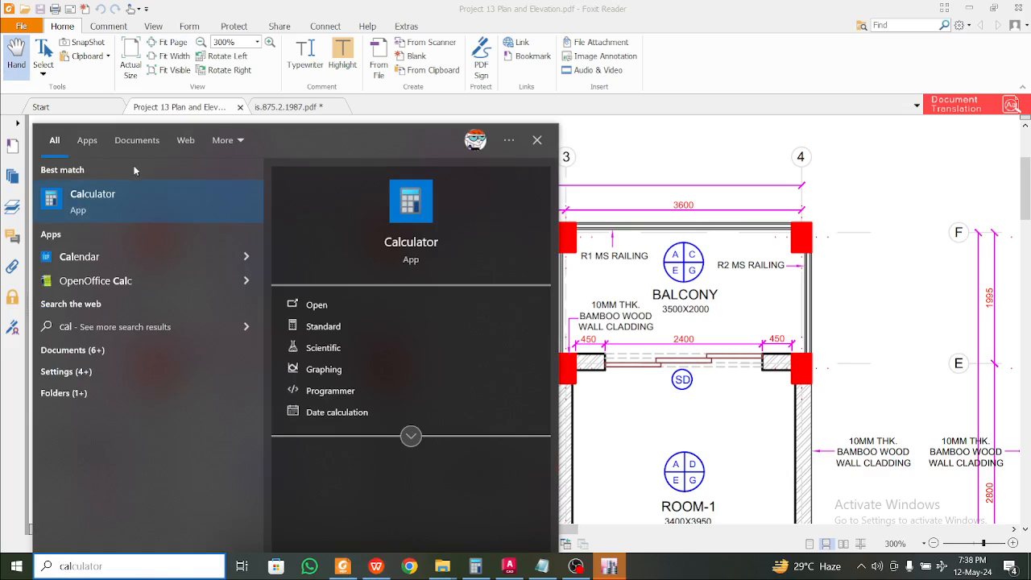
click(133, 194)
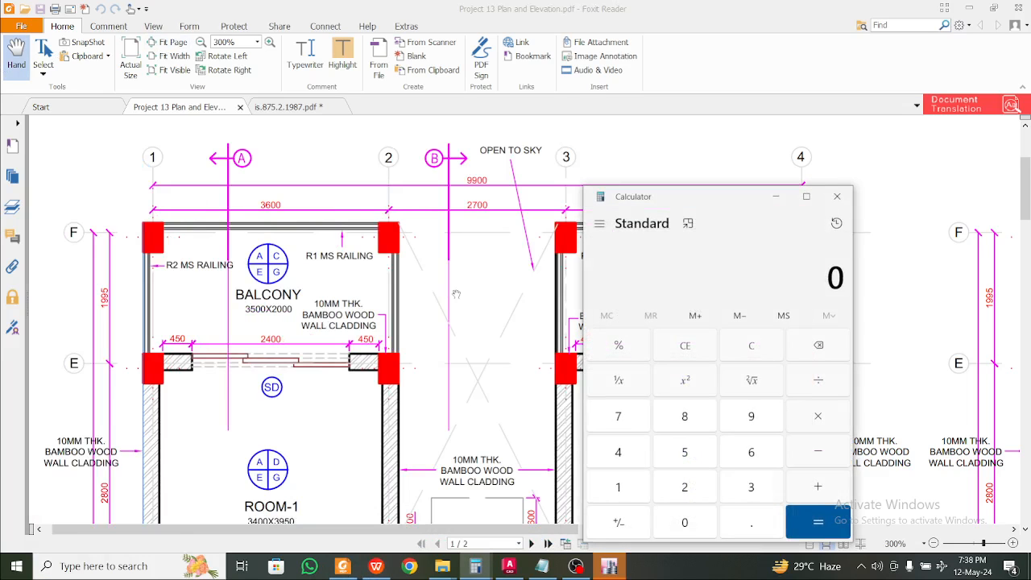
text(3.6 + 2.7)
key(Return)
click(376, 566)
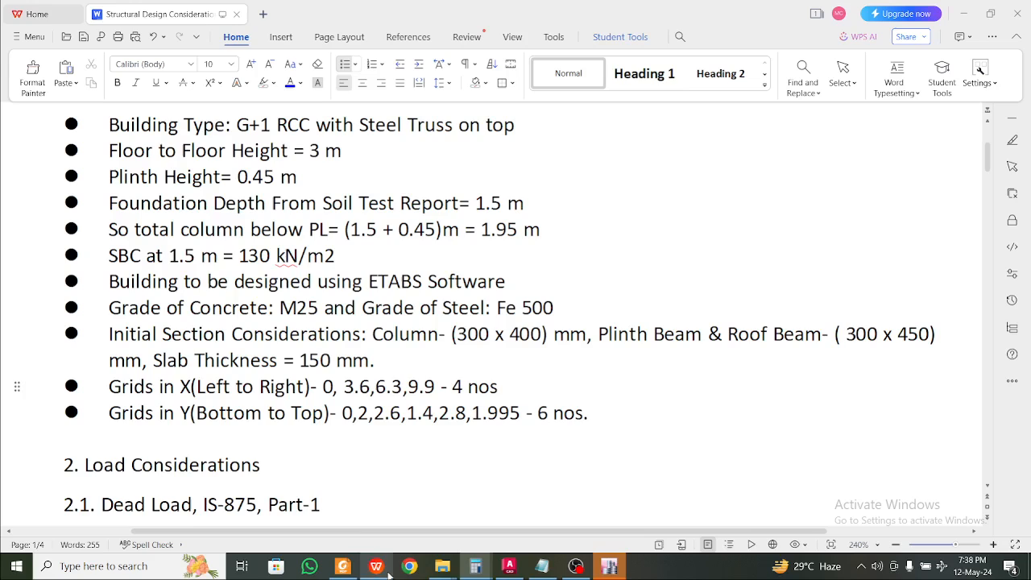
Check the 3.6 and 9.9 Grids in X values, then return to the ground floor plan PDF
click(359, 386)
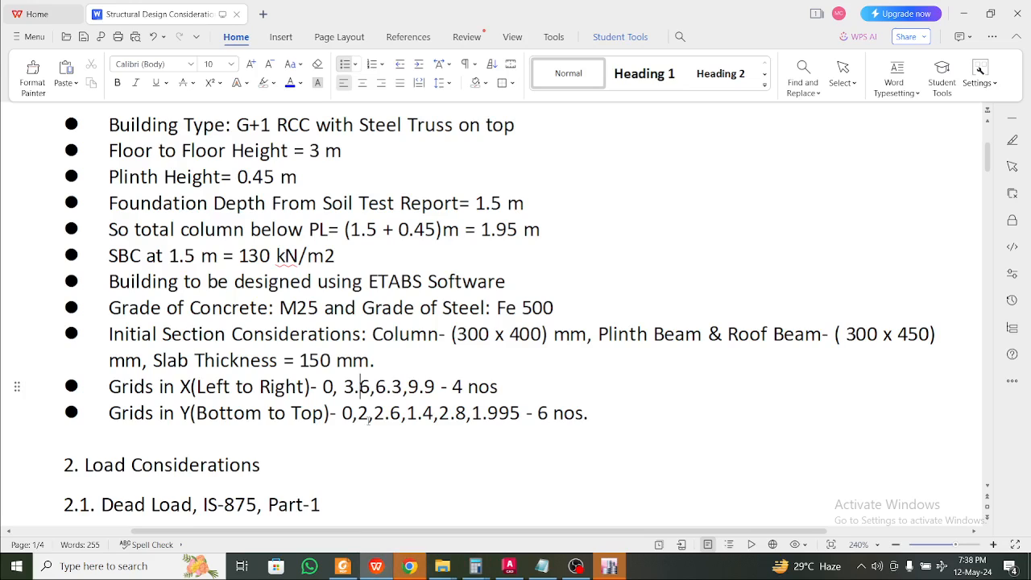
click(425, 387)
scroll(289, 420, down, 1)
scroll(289, 419, up, 1)
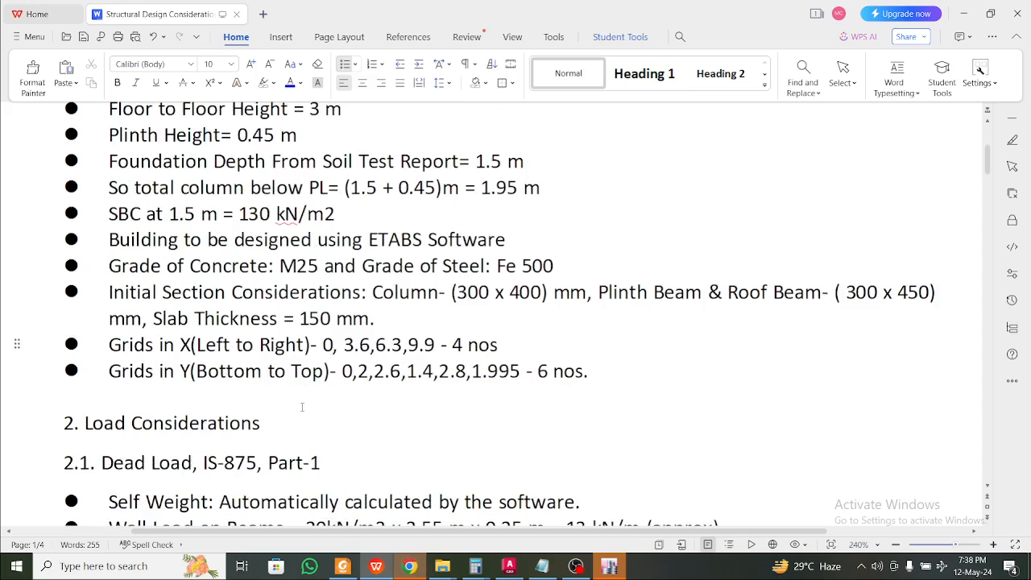
key(alt+Tab)
scroll(333, 394, down, 6)
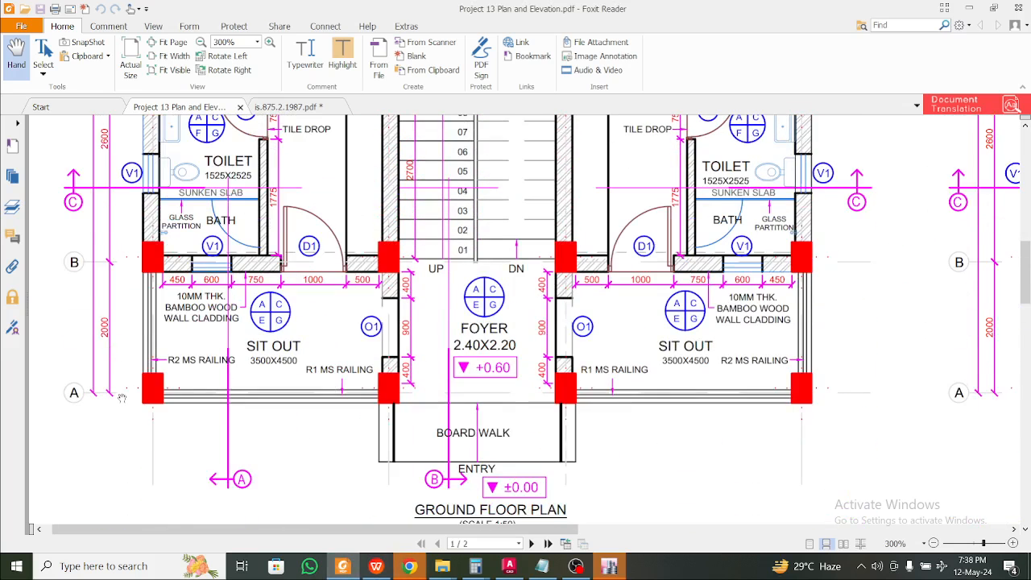
scroll(105, 273, up, 3)
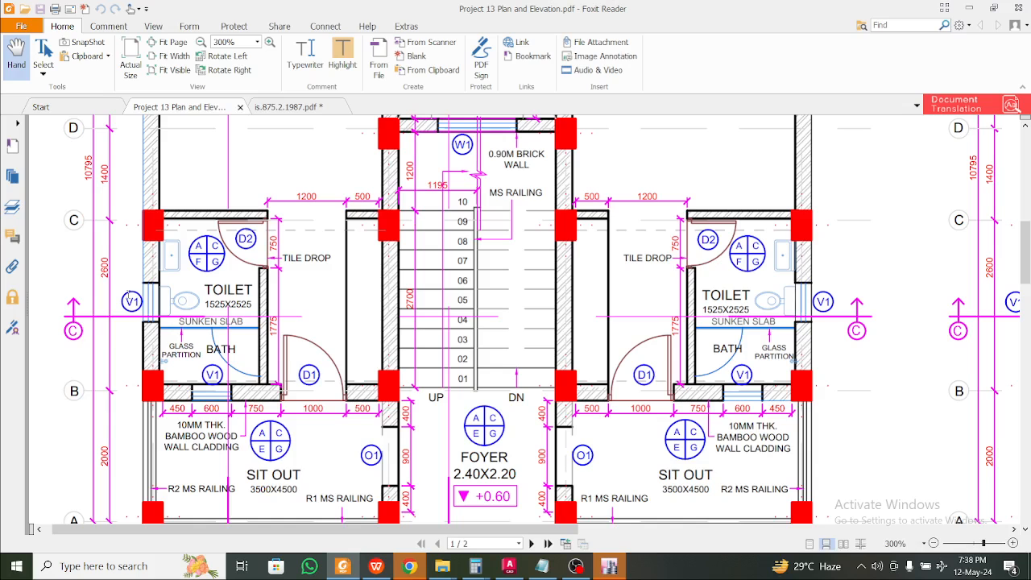
scroll(137, 439, up, 1)
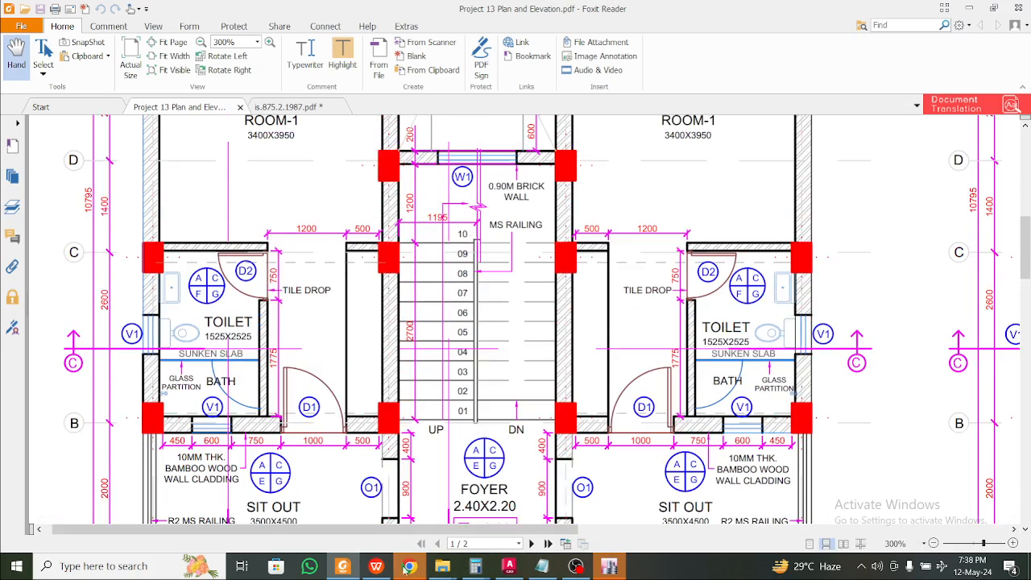
Put the caret in the Grids in Y line, then clear the Calculator display to 0
click(376, 566)
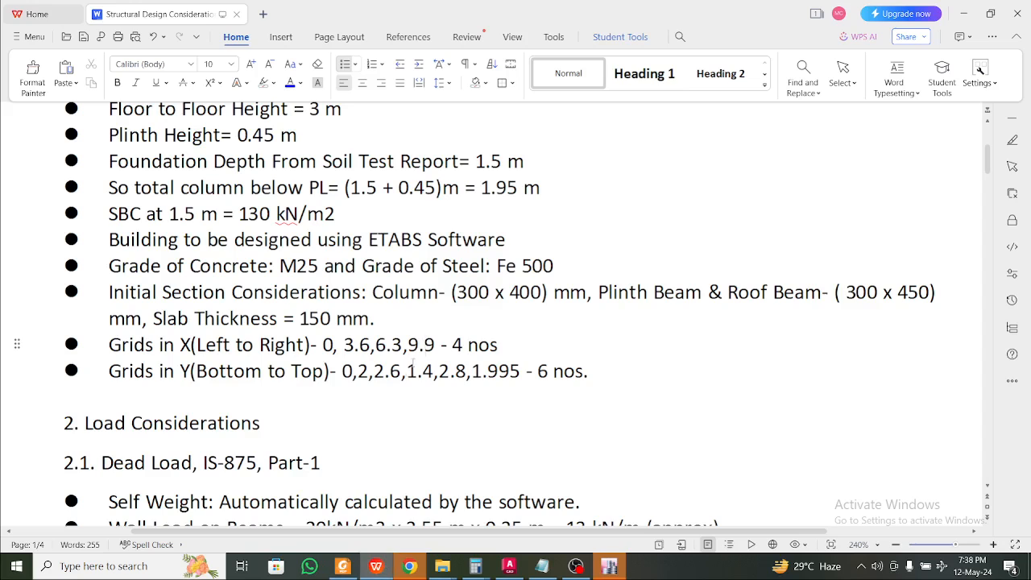
click(387, 372)
scroll(407, 382, down, 1)
scroll(407, 382, up, 1)
mouse_move(475, 567)
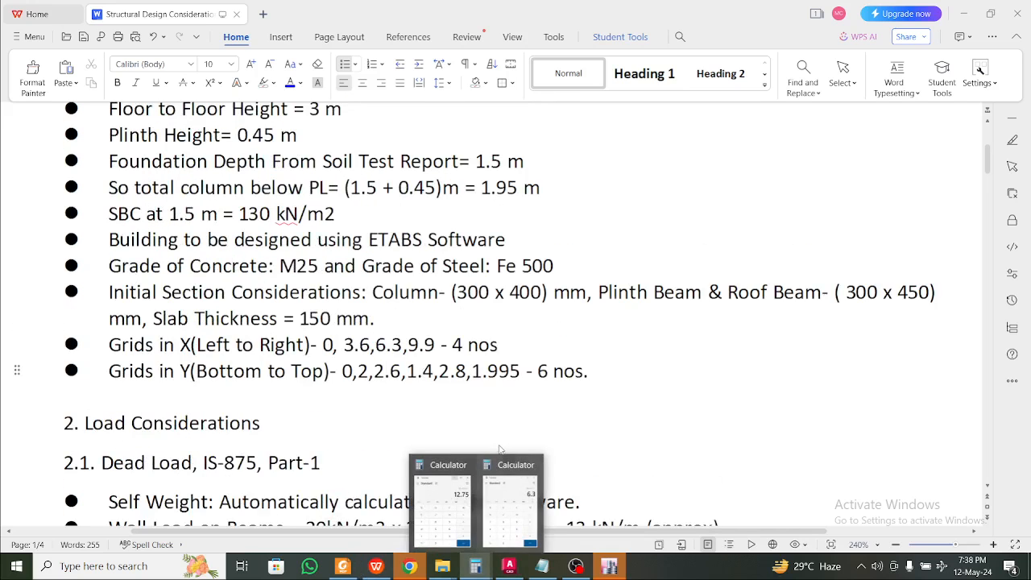
click(510, 516)
click(702, 346)
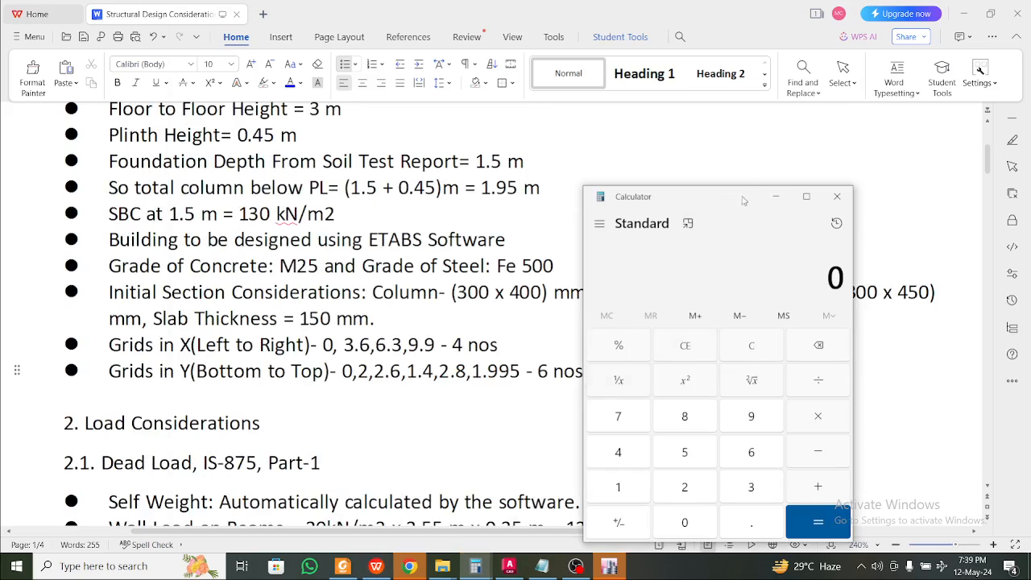
drag(743, 200, 783, 164)
click(816, 161)
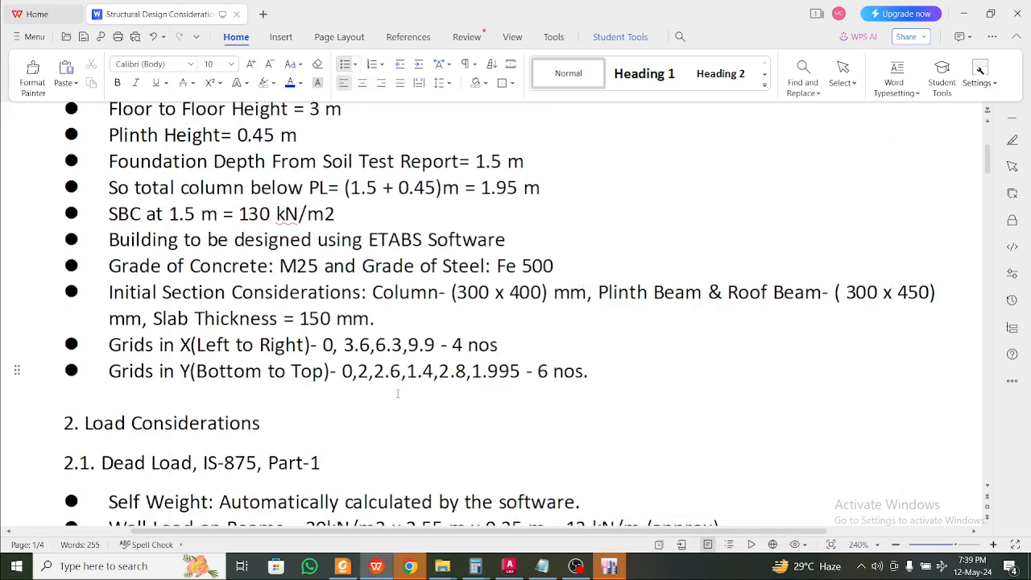
Compute 2 + 2.6 in Calculator, giving 4.6
click(376, 566)
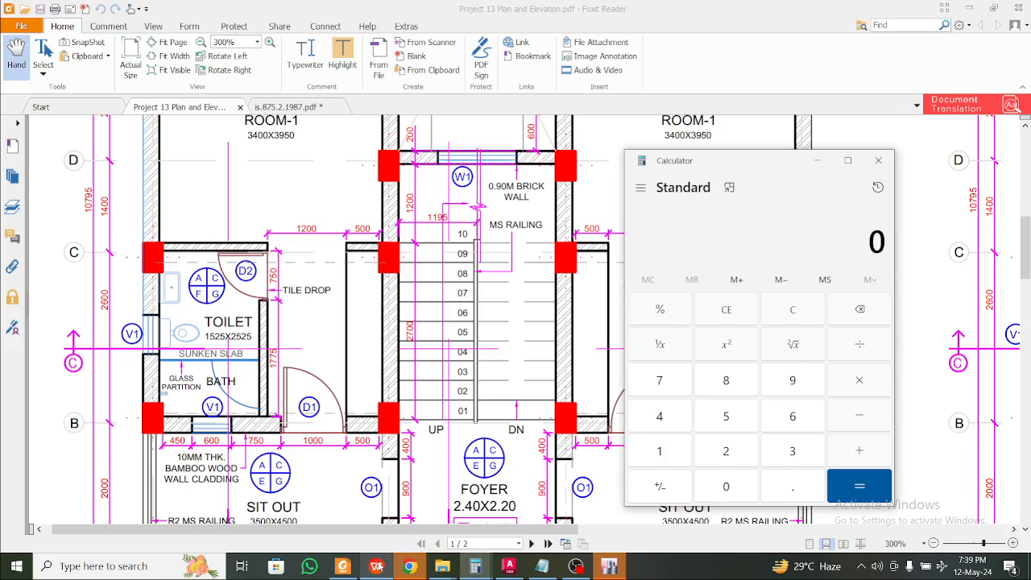
scroll(323, 427, down, 4)
scroll(137, 370, up, 3)
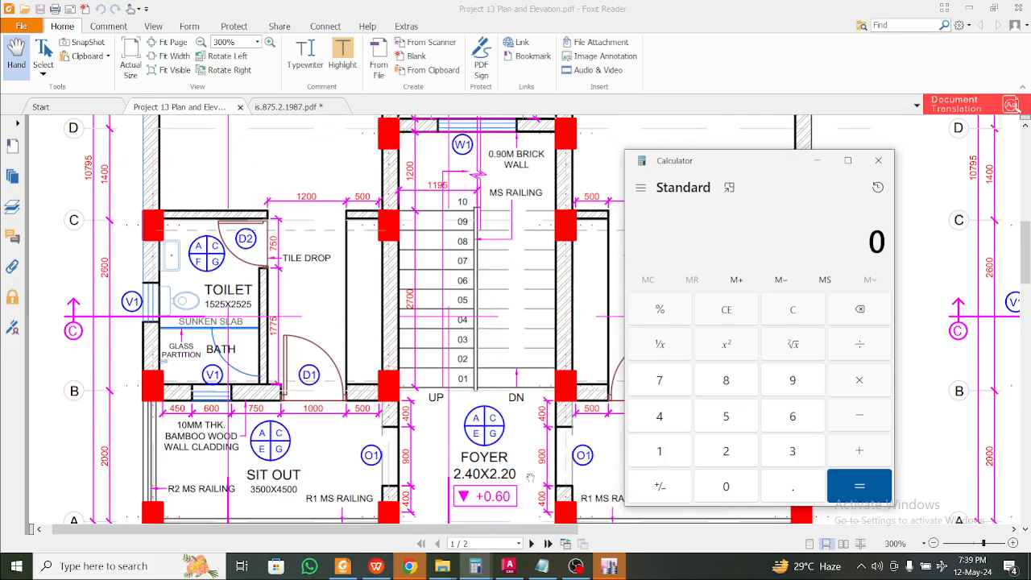
text(2 + 2.6)
key(Return)
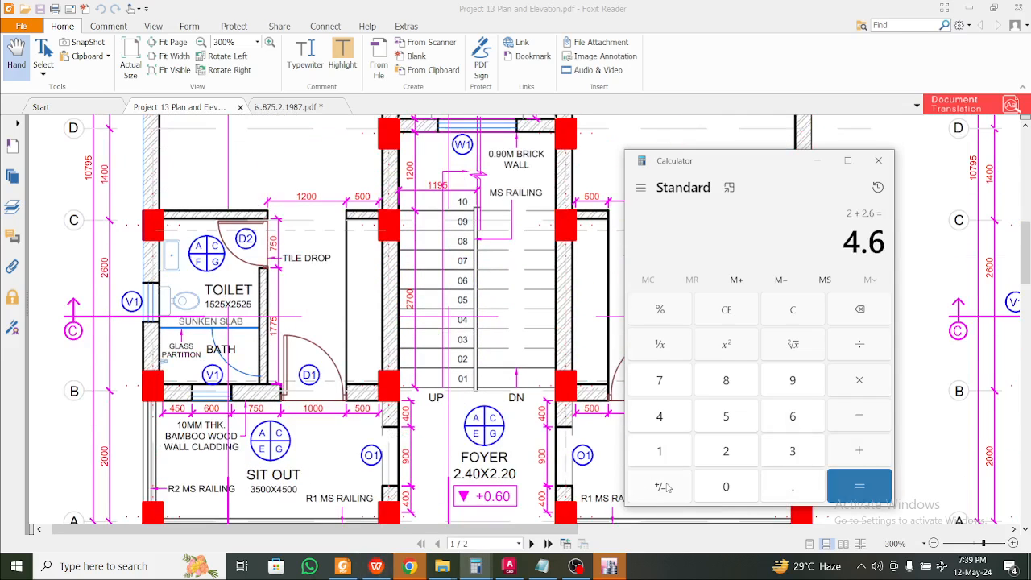
Change the third Grids in Y value from 2.6 to 4.6 in the document
click(376, 568)
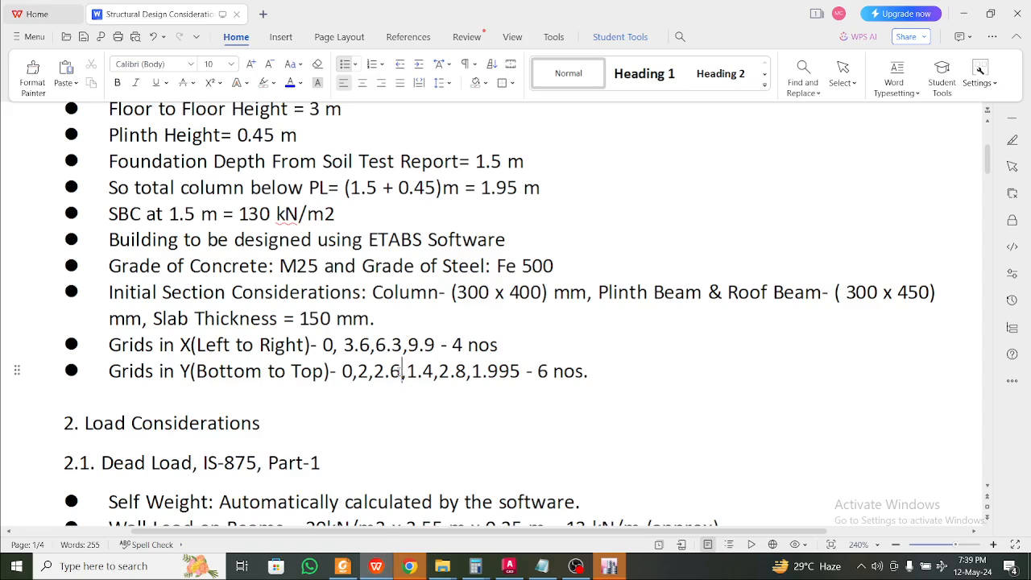
drag(386, 370, 375, 370)
text(4)
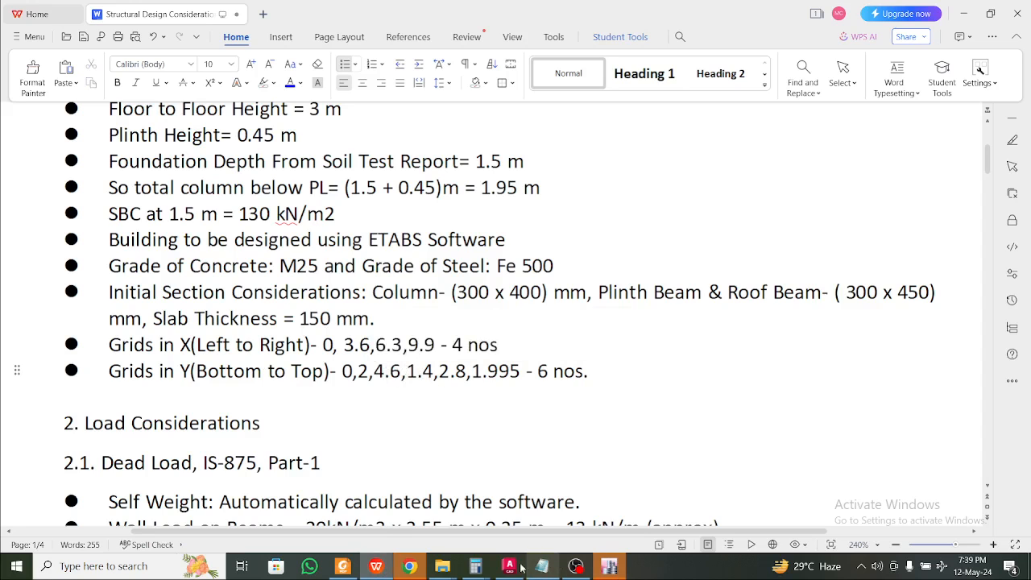
mouse_move(476, 566)
click(515, 523)
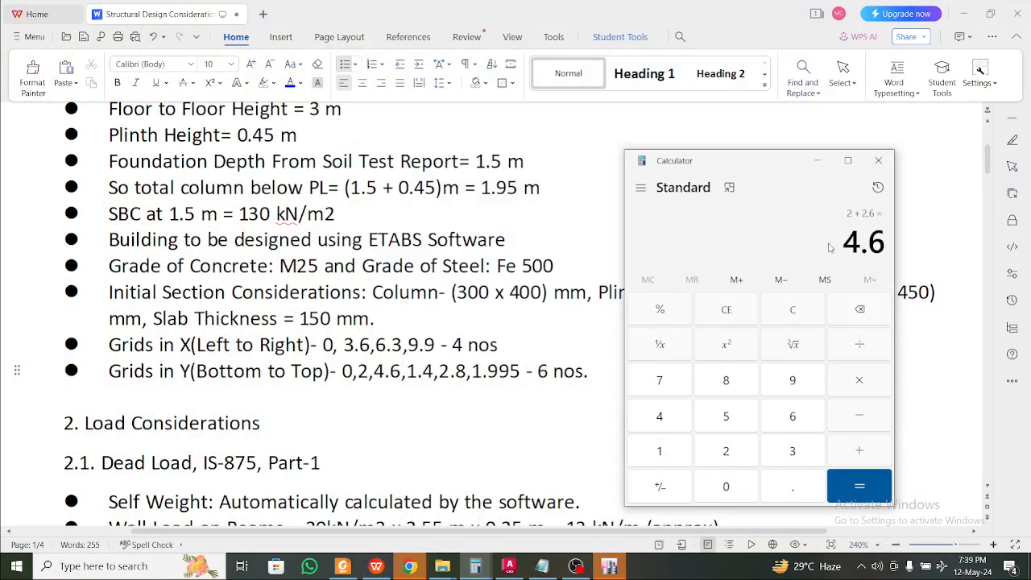
click(419, 371)
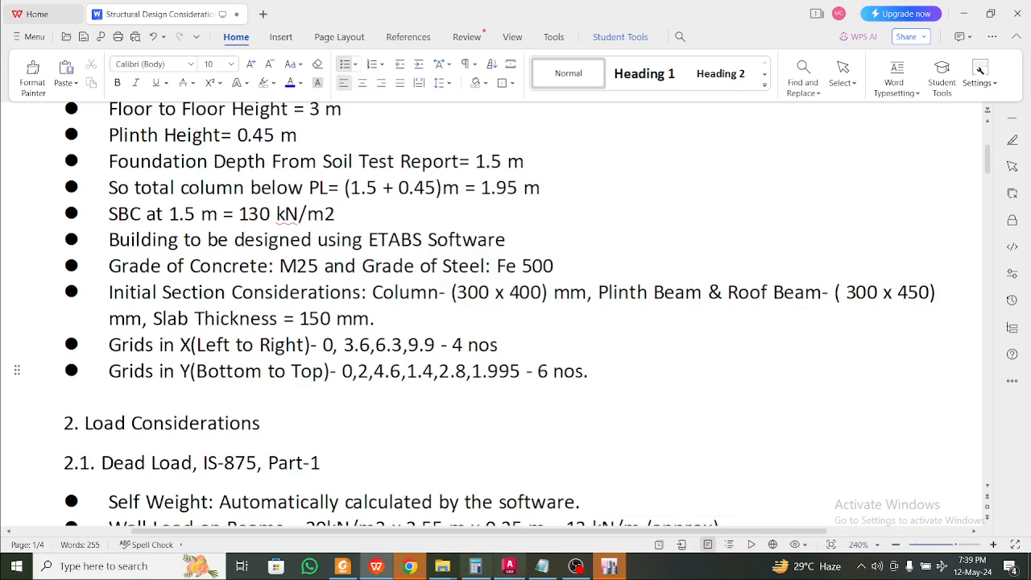
Compute 4.6 + 1.4 and overwrite the Y-grid values 1.4 and 2.8 with 6 and 8.8
click(475, 566)
key(Escape)
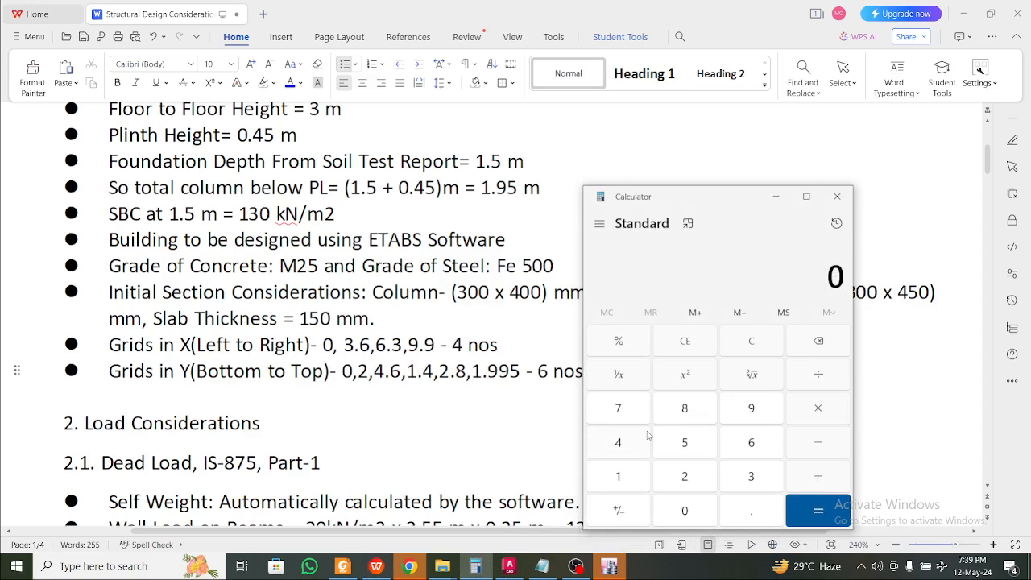
text(4.6+1.4)
key(Return)
click(432, 370)
drag(435, 370, 408, 370)
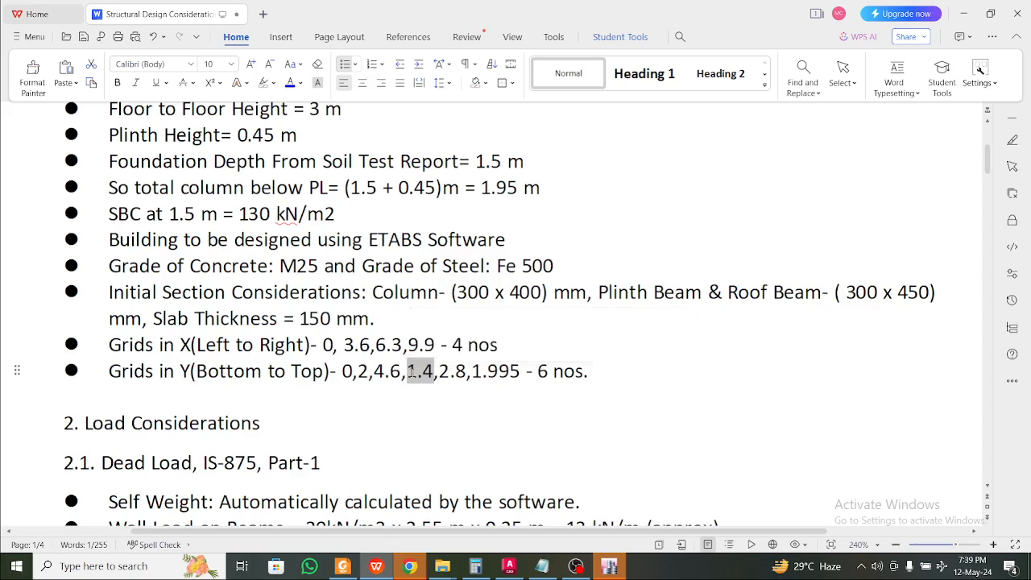
text(6)
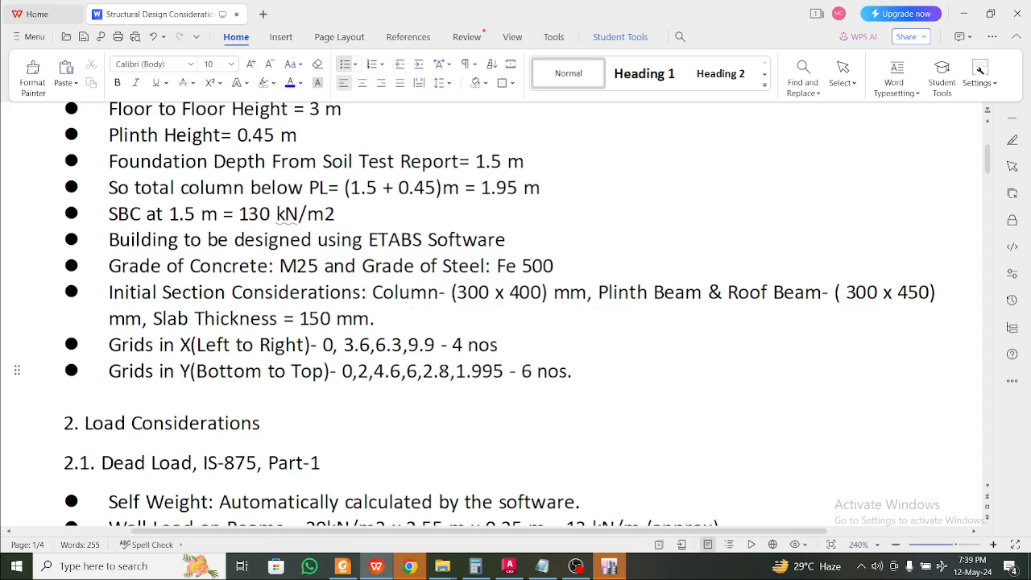
drag(420, 371, 433, 370)
text(8)
Compute 8.8 + 1.995 and replace the last Y-grid value with 10.795
click(476, 566)
key(Escape)
text(8.8)
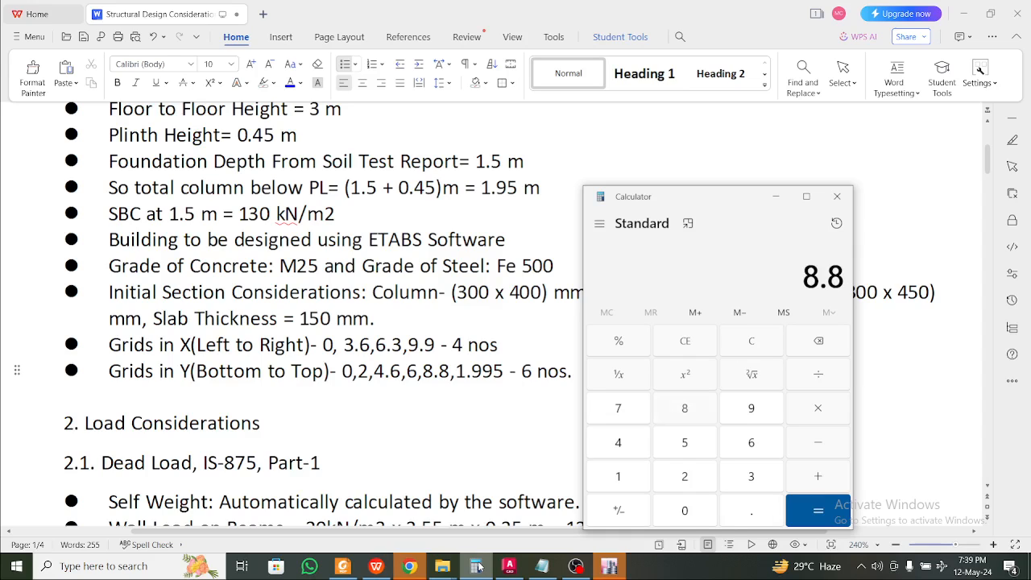
text( + 1.995)
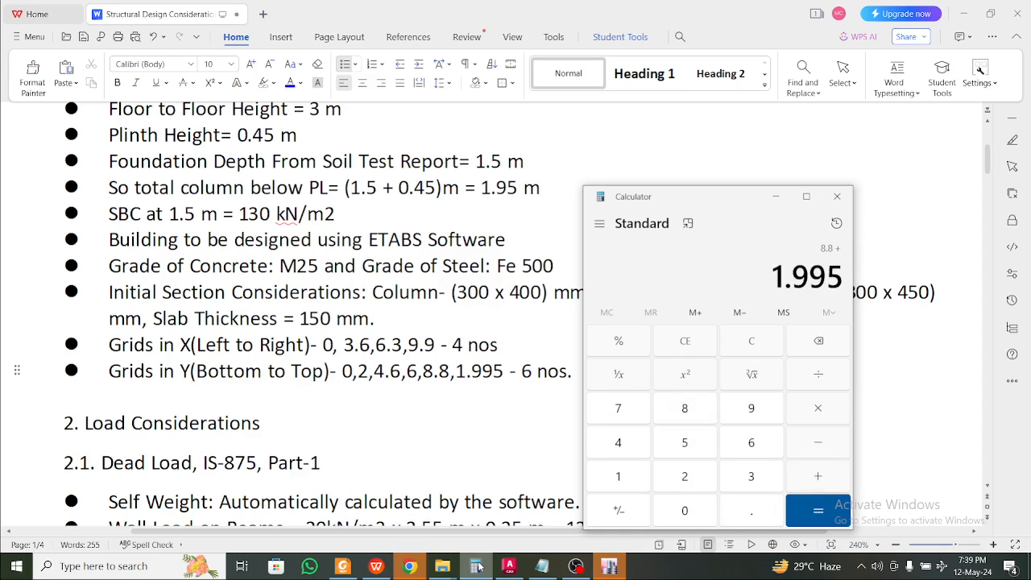
key(Return)
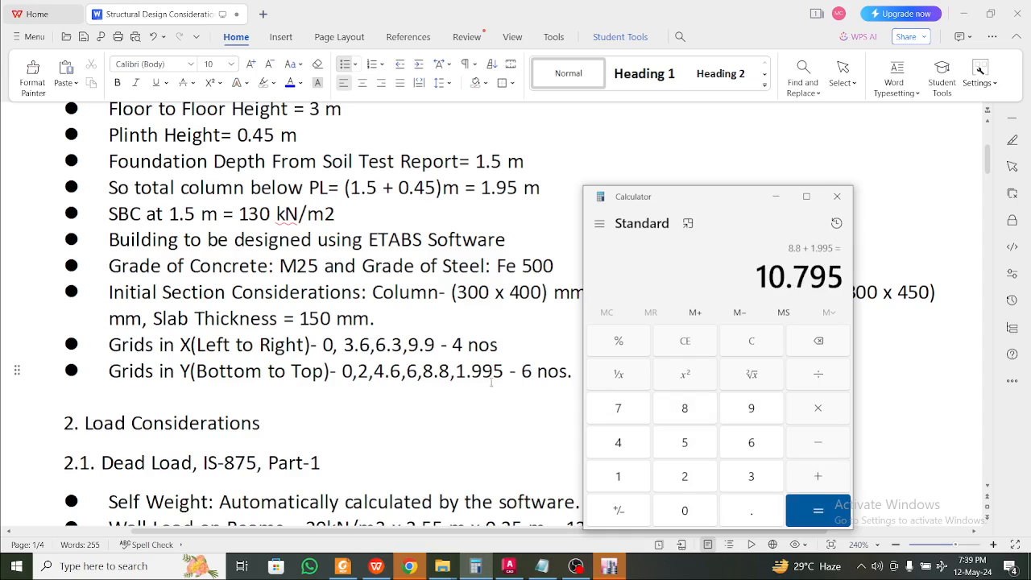
drag(503, 371, 456, 370)
text(10.)
text(795)
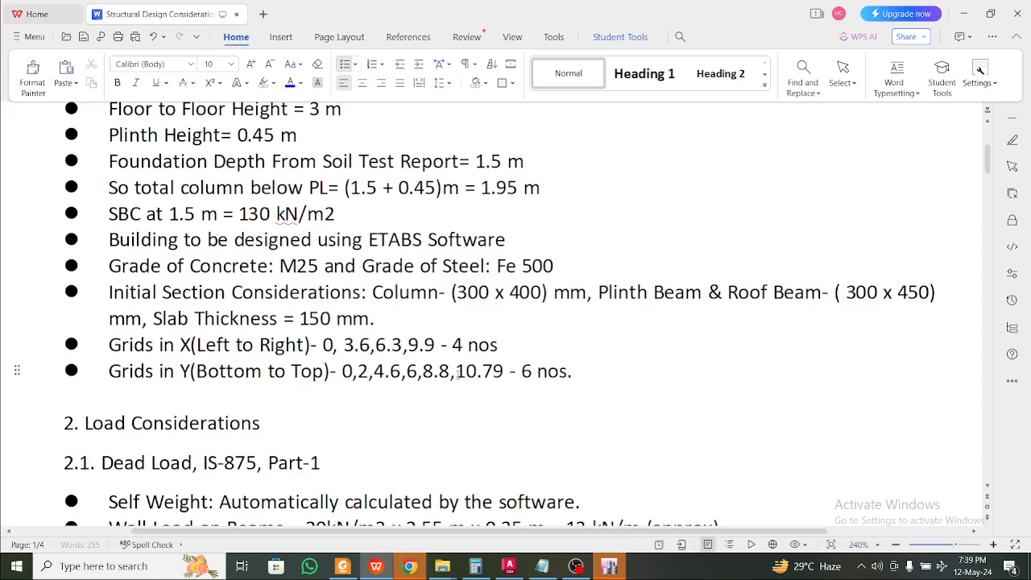
Compare the cumulative Y-grid values against the floor plan PDF
click(343, 566)
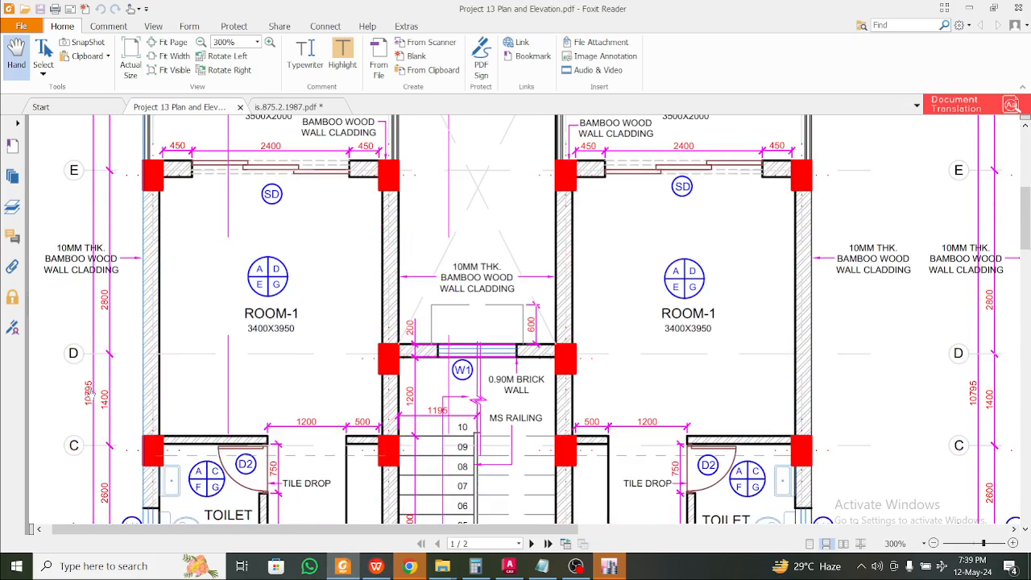
scroll(95, 395, up, 5)
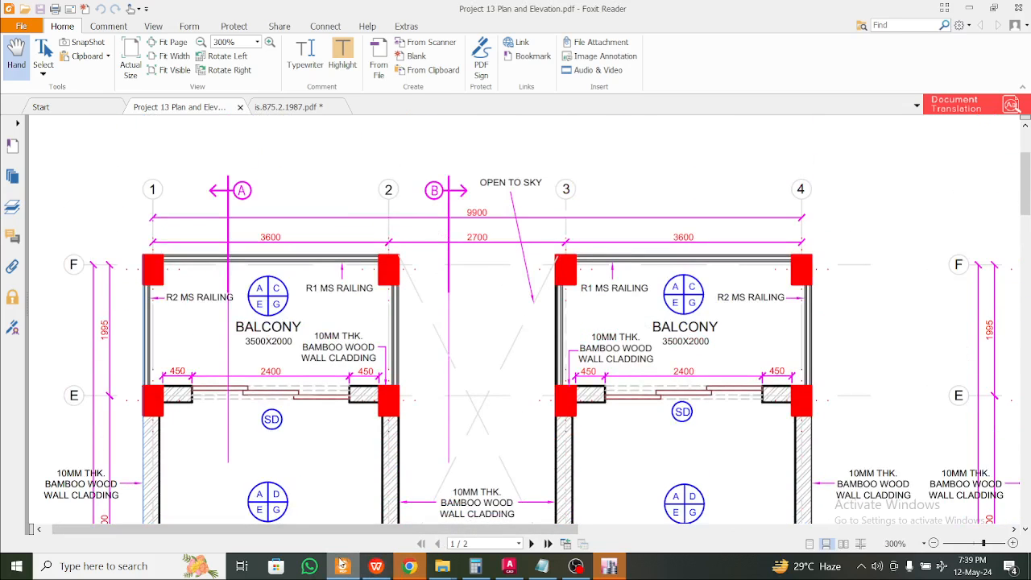
click(386, 570)
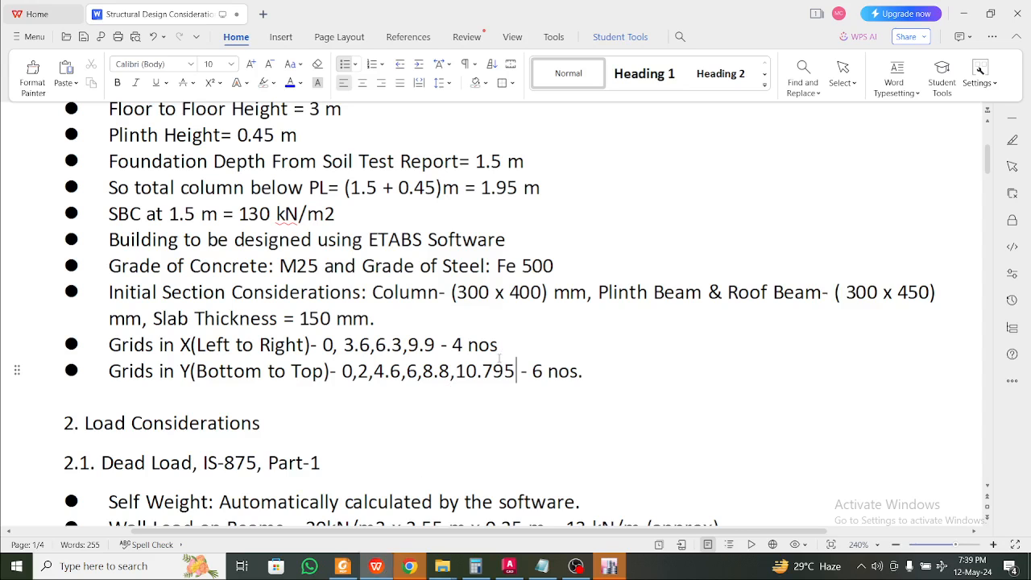
scroll(481, 425, down, 2)
Review the Load Considerations bullets in the document, then switch to ETABS 2016
click(514, 359)
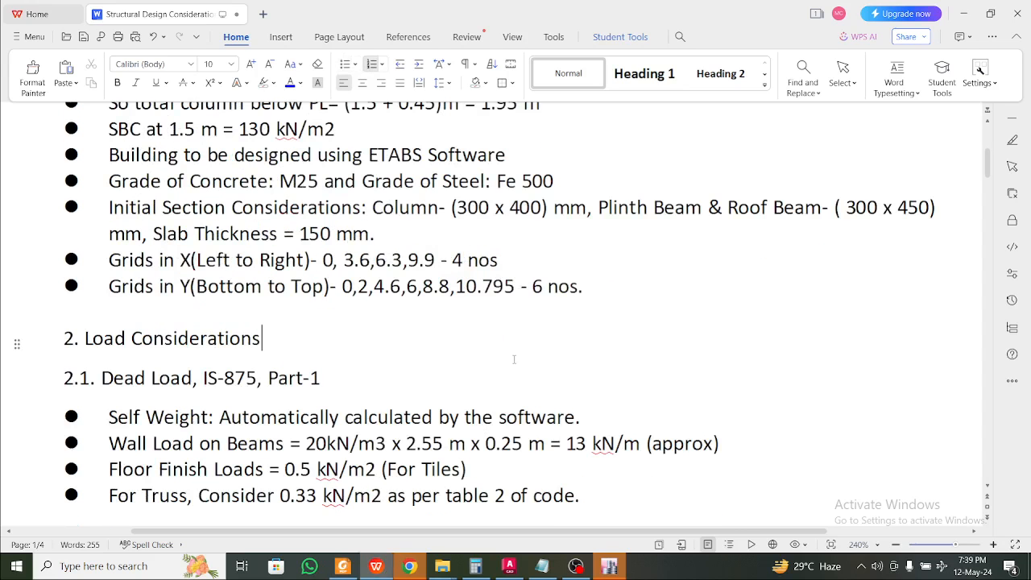
scroll(541, 357, down, 1)
click(449, 373)
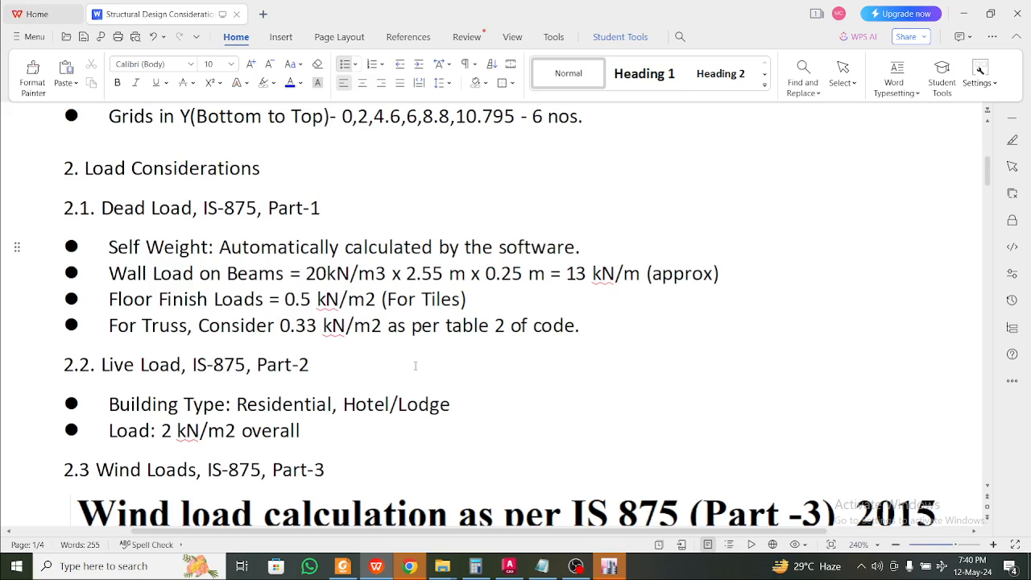
scroll(422, 354, up, 1)
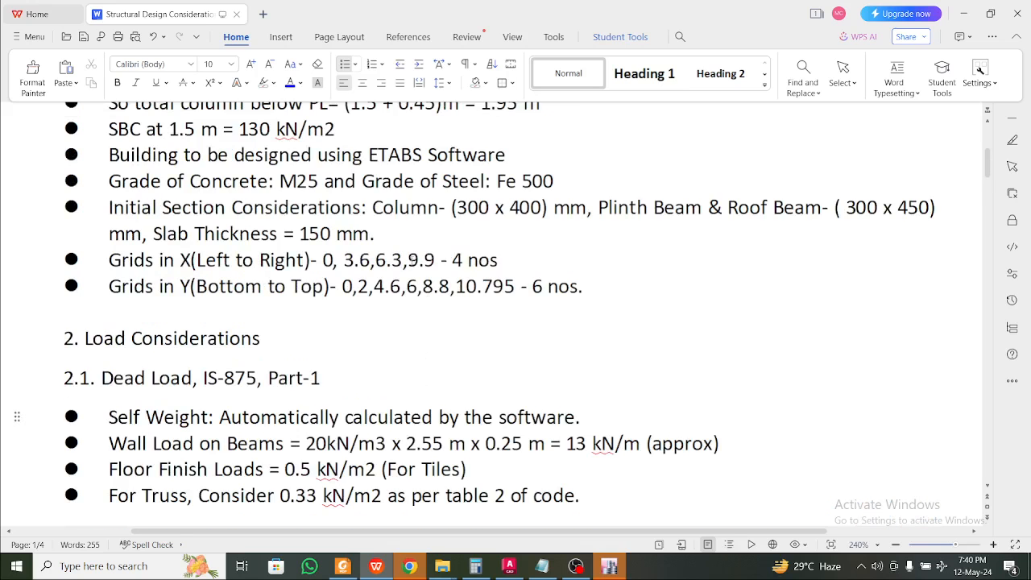
scroll(429, 239, up, 2)
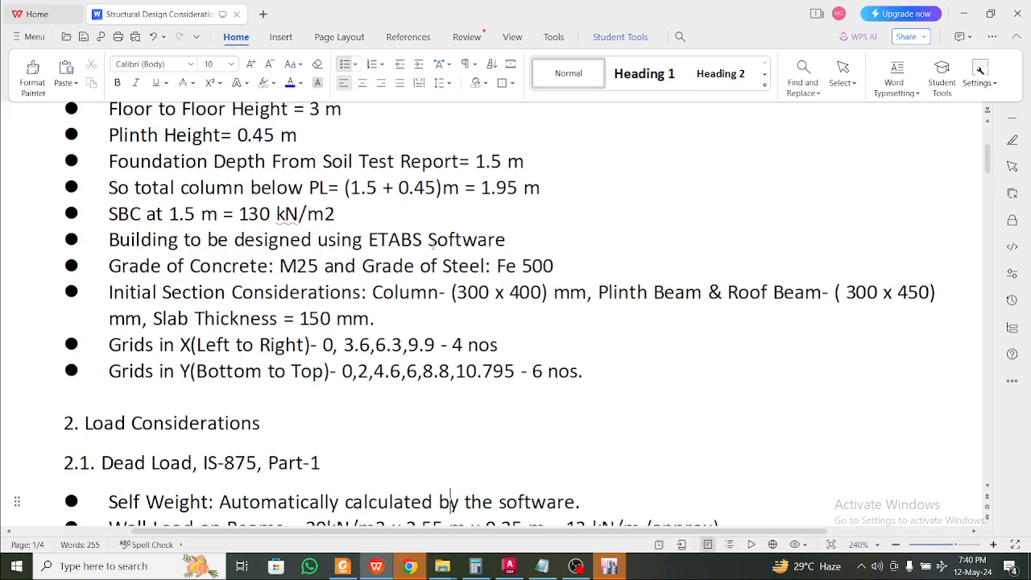
drag(587, 387, 181, 188)
scroll(297, 284, down, 3)
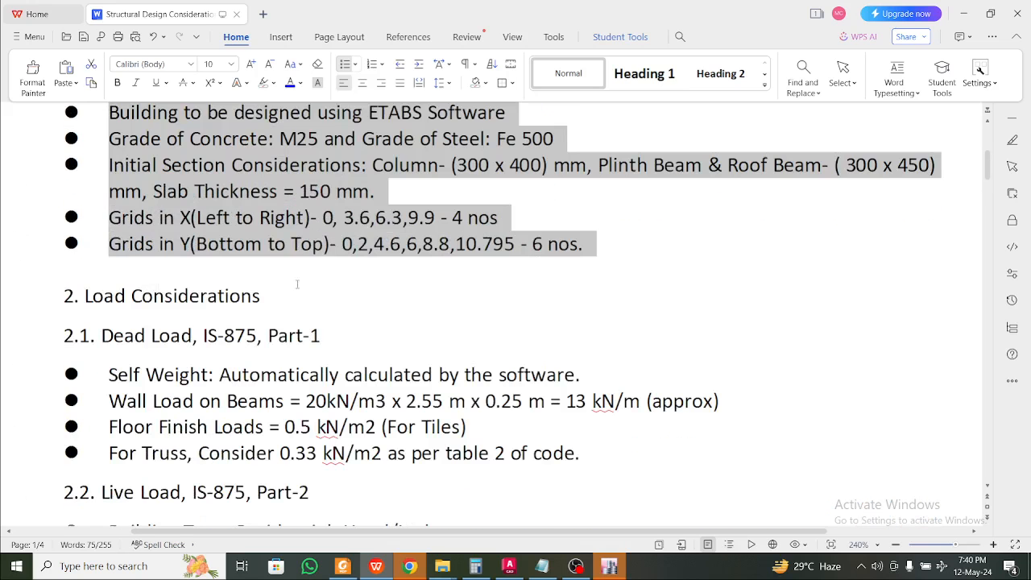
click(407, 343)
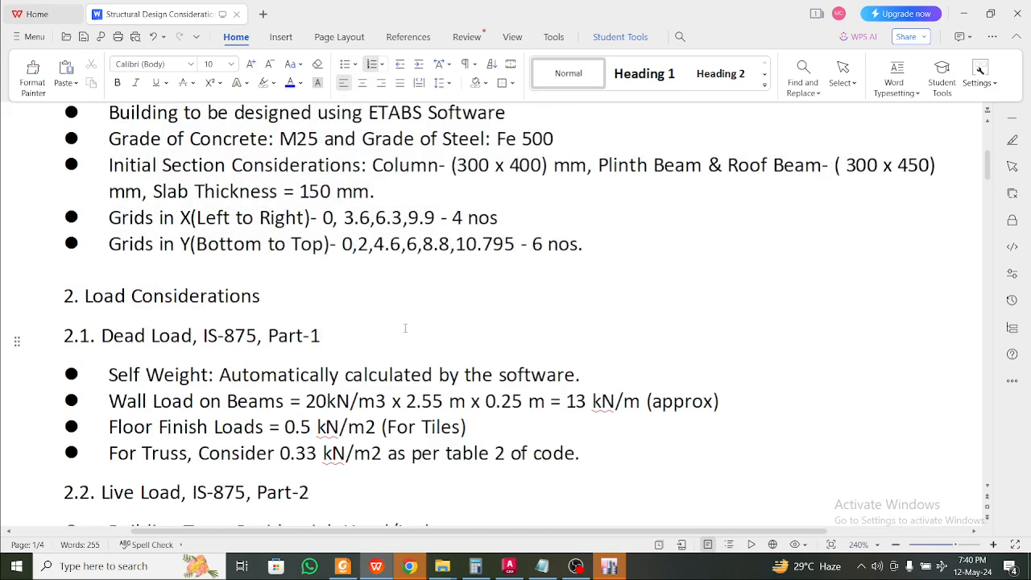
click(617, 567)
click(10, 24)
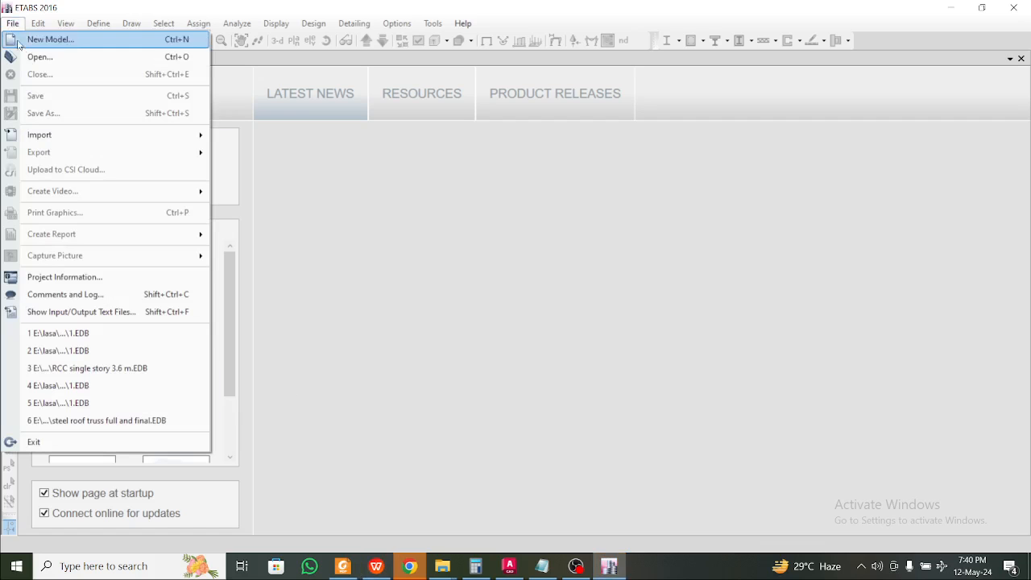
Abandon opening an existing model file and start a new blank ETABS model instead
click(34, 54)
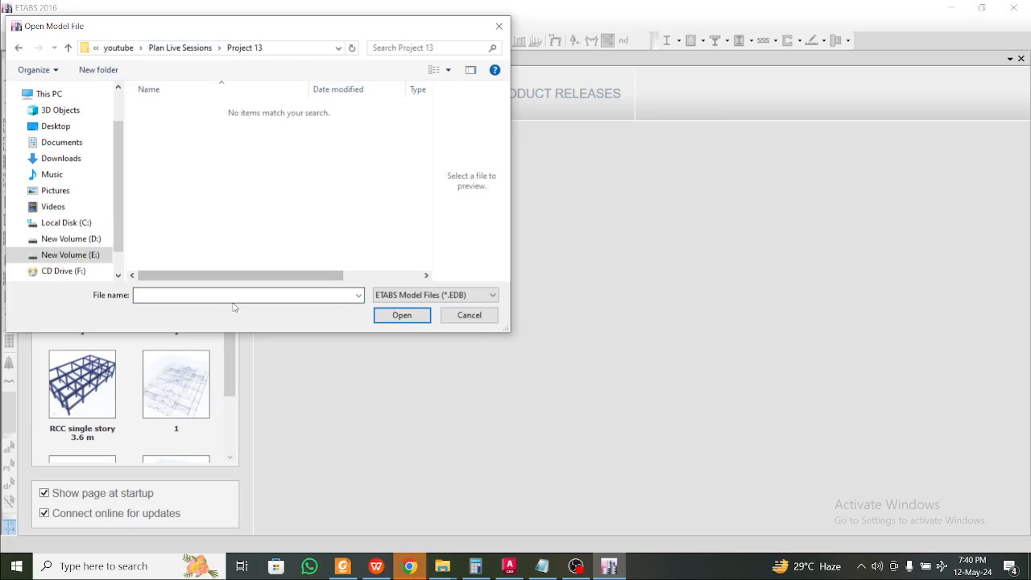
text(1)
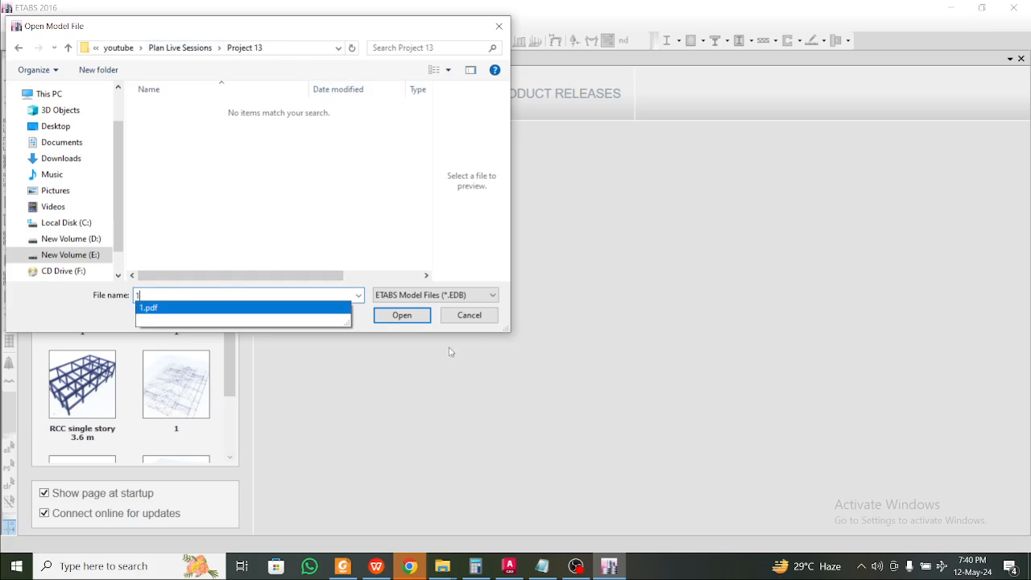
click(283, 309)
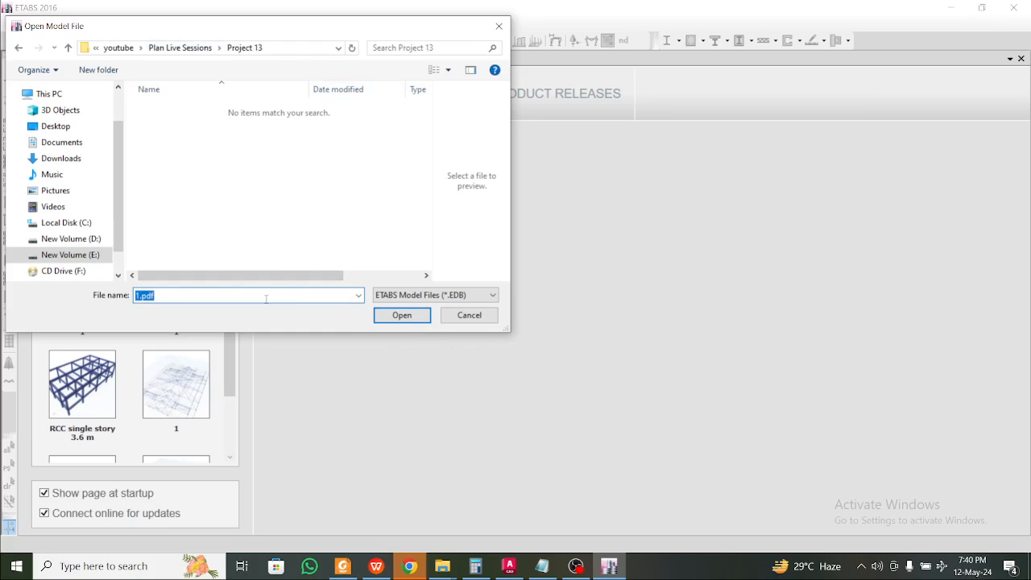
click(266, 299)
click(406, 319)
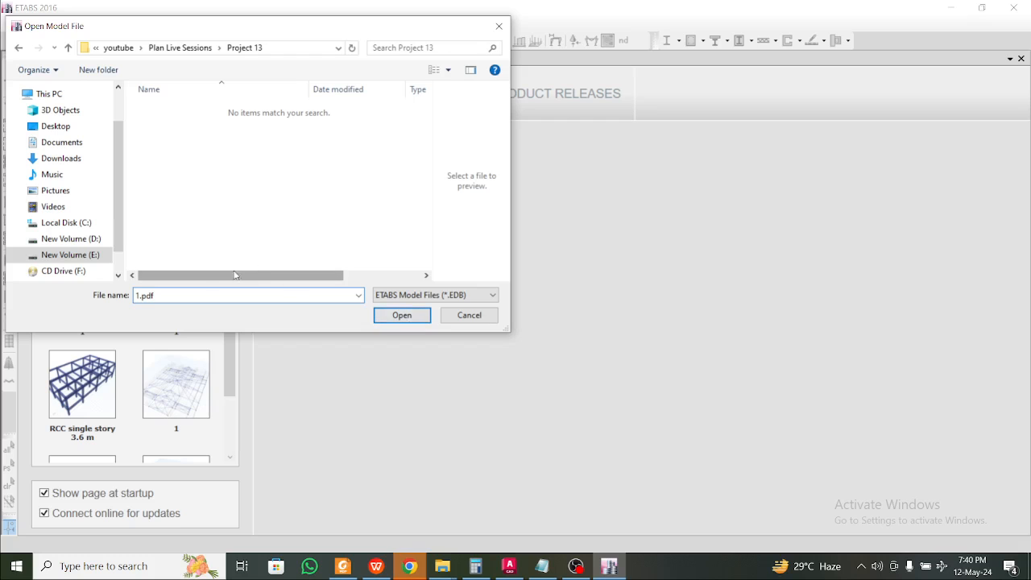
click(498, 26)
click(13, 23)
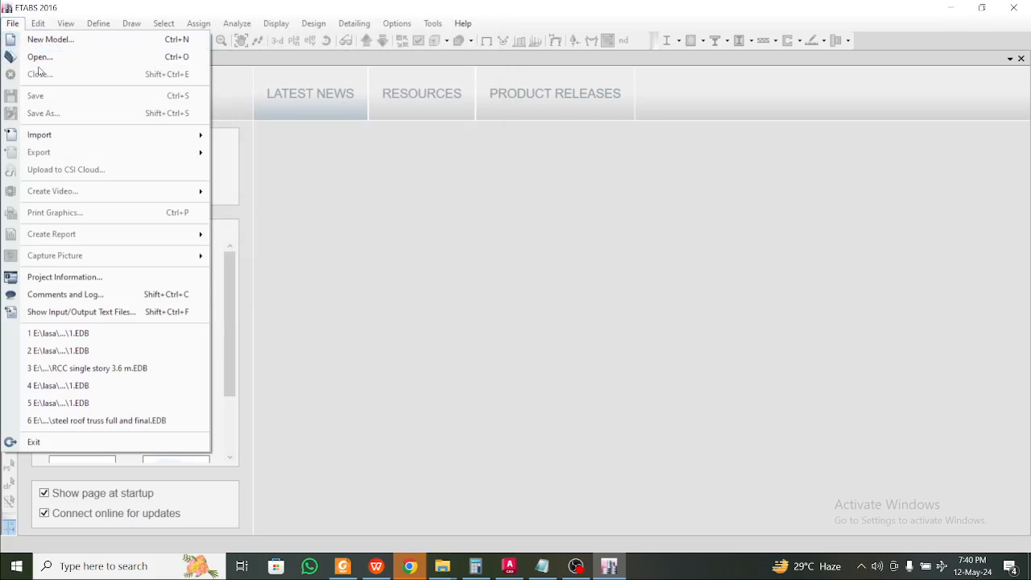
click(104, 42)
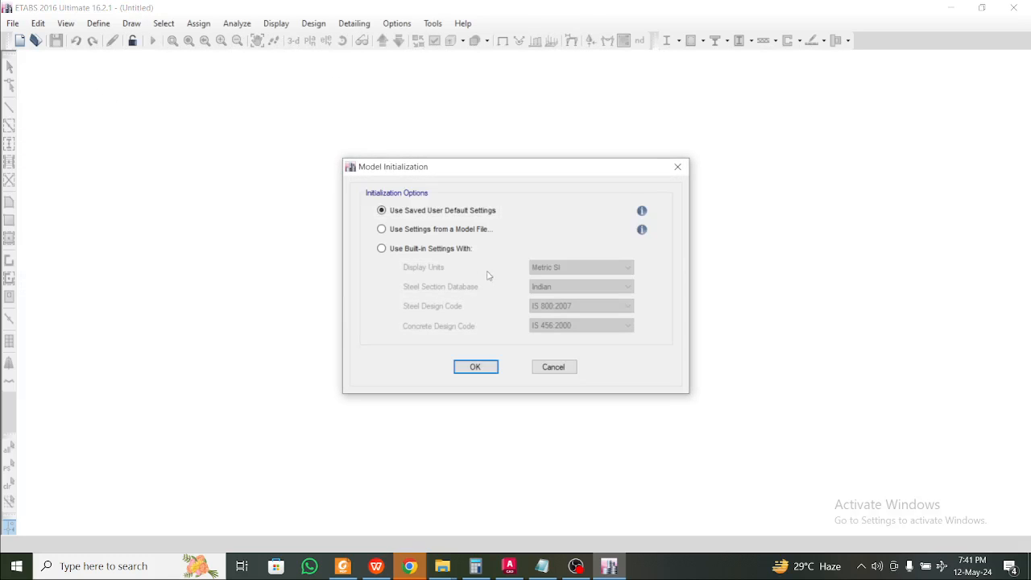
Initialize the model with built-in settings, keeping Metric SI display units
click(449, 250)
click(579, 266)
click(560, 286)
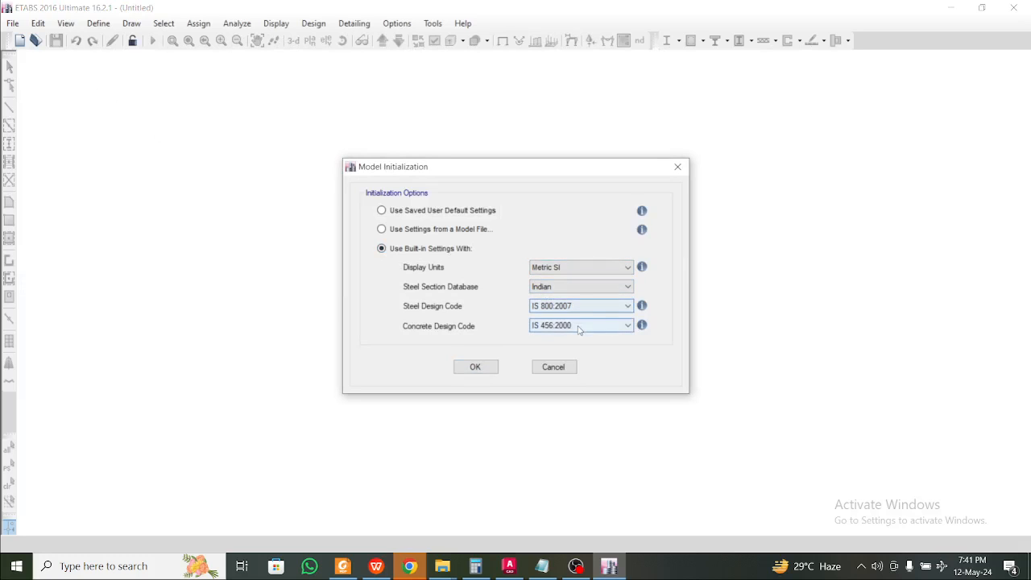
click(475, 368)
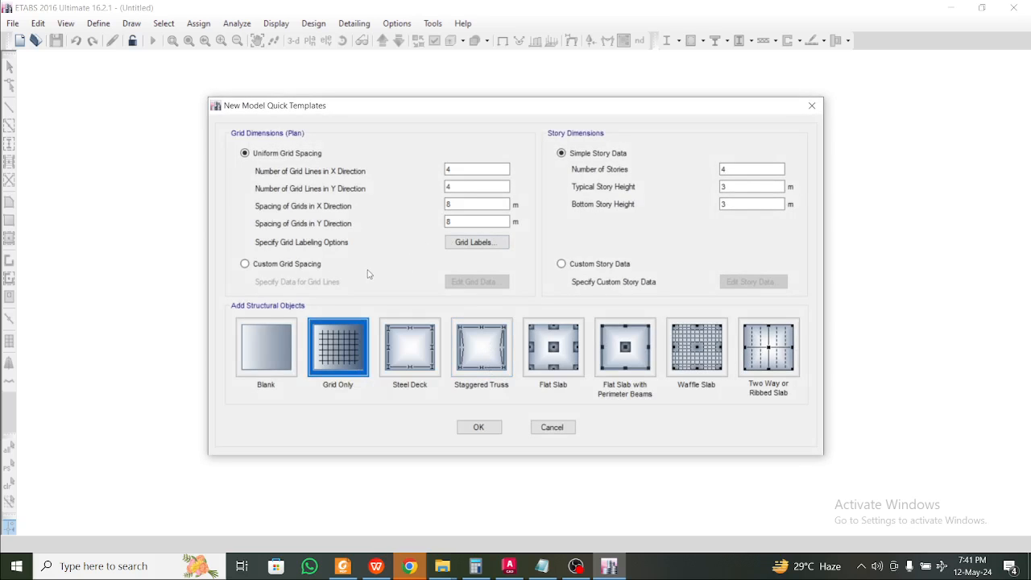
Choose Custom Grid Spacing and open the Grid System Data editor
click(311, 265)
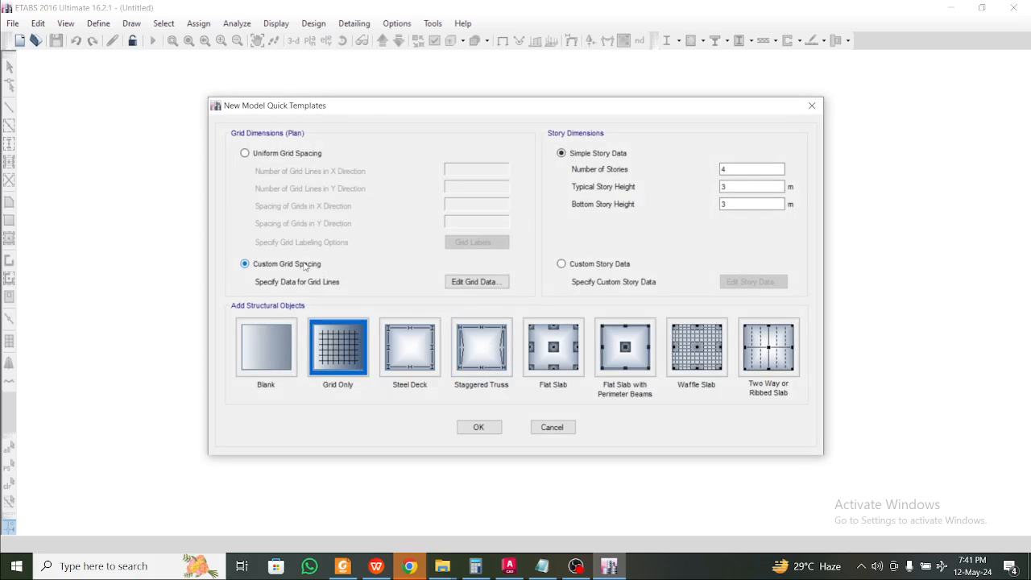
click(477, 282)
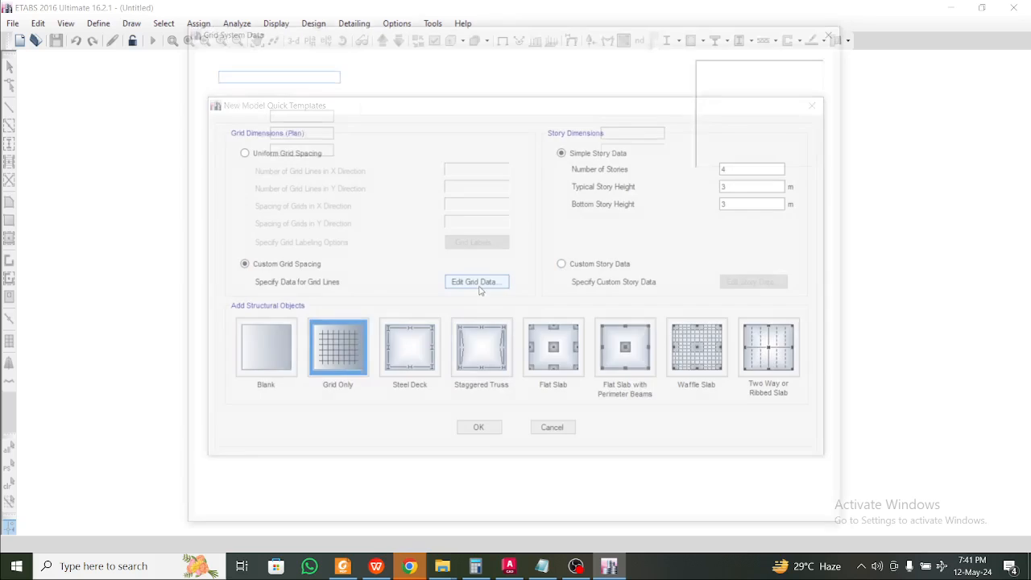
click(325, 326)
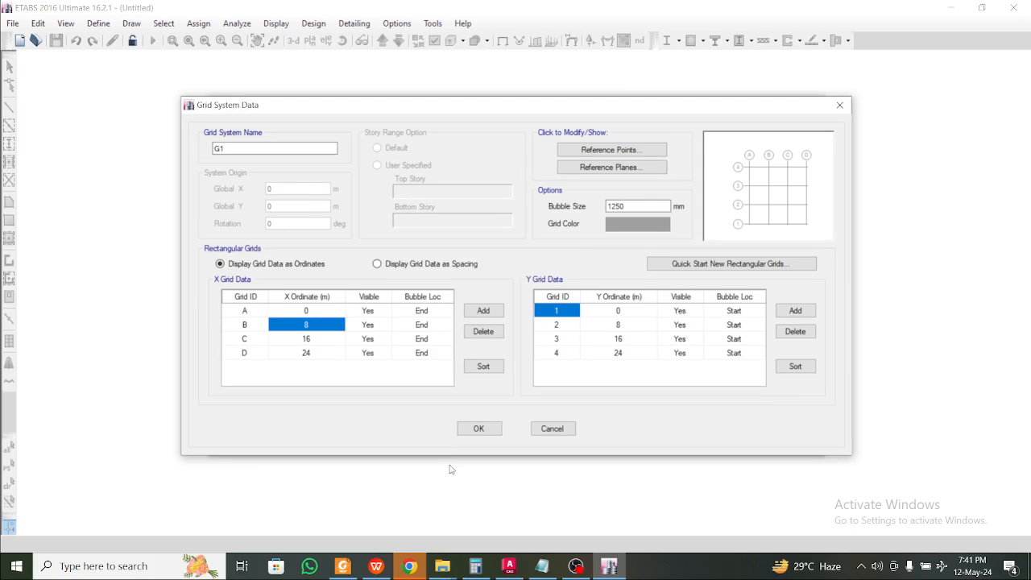
Set the X grid ordinates to 0, 3.6, 6.3 and 9.9 m
click(376, 566)
scroll(351, 339, up, 3)
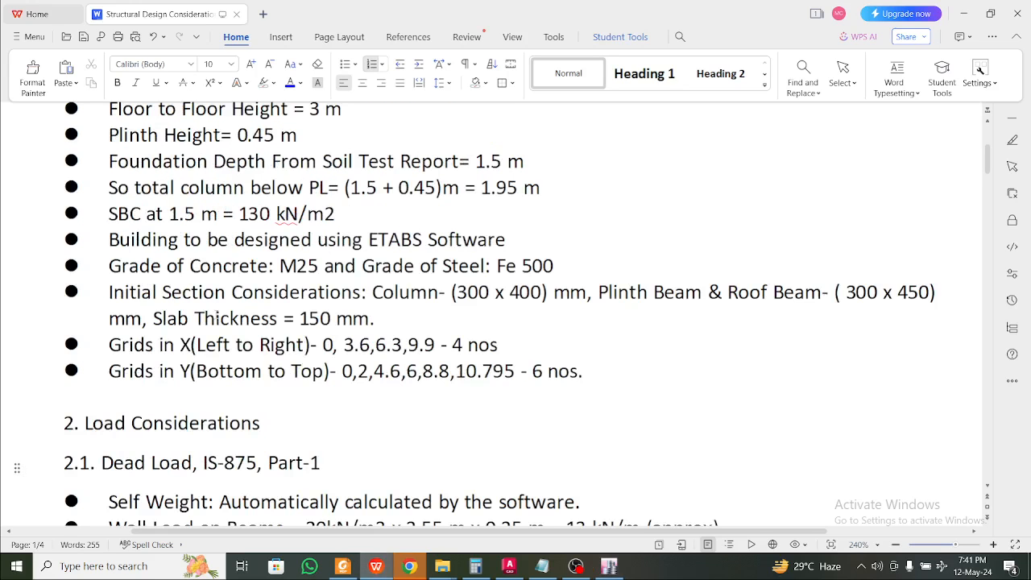
click(374, 569)
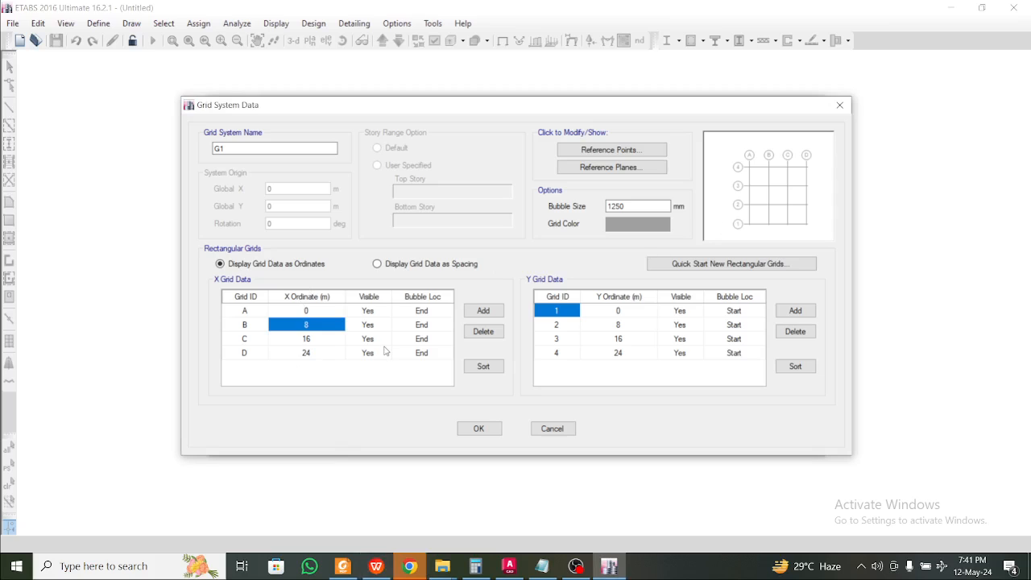
text(3.6)
click(313, 339)
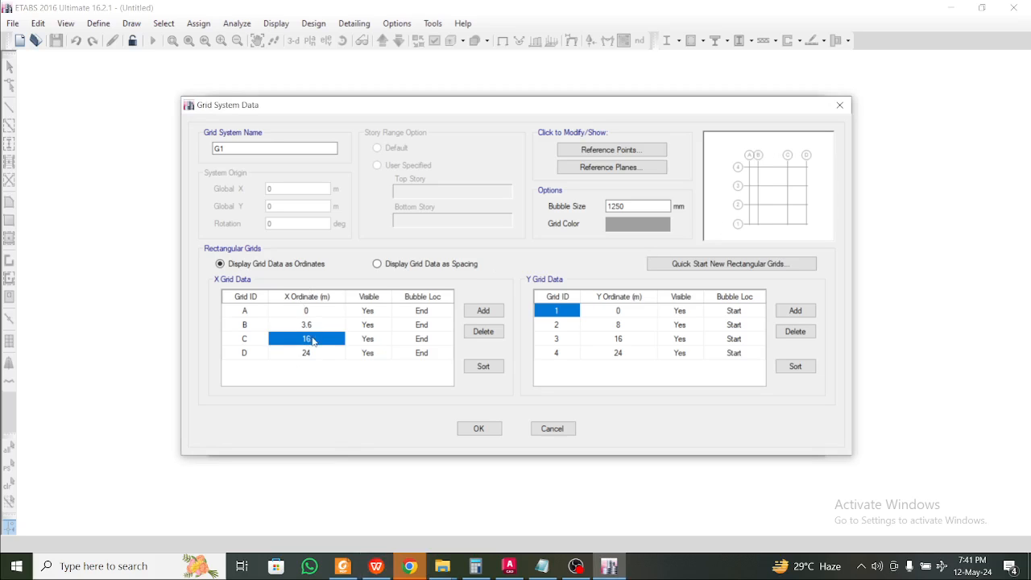
click(376, 567)
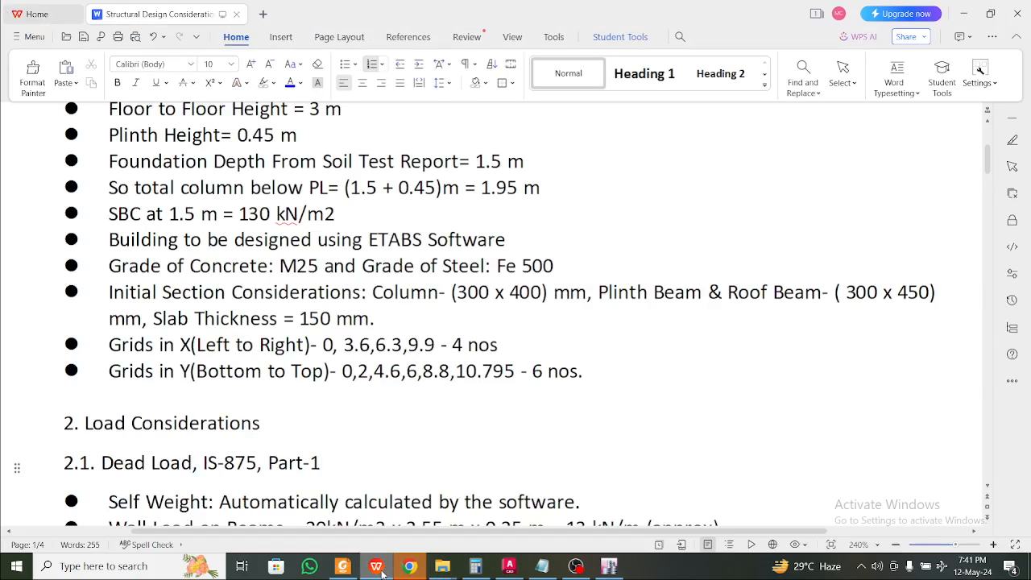
click(376, 567)
text(6)
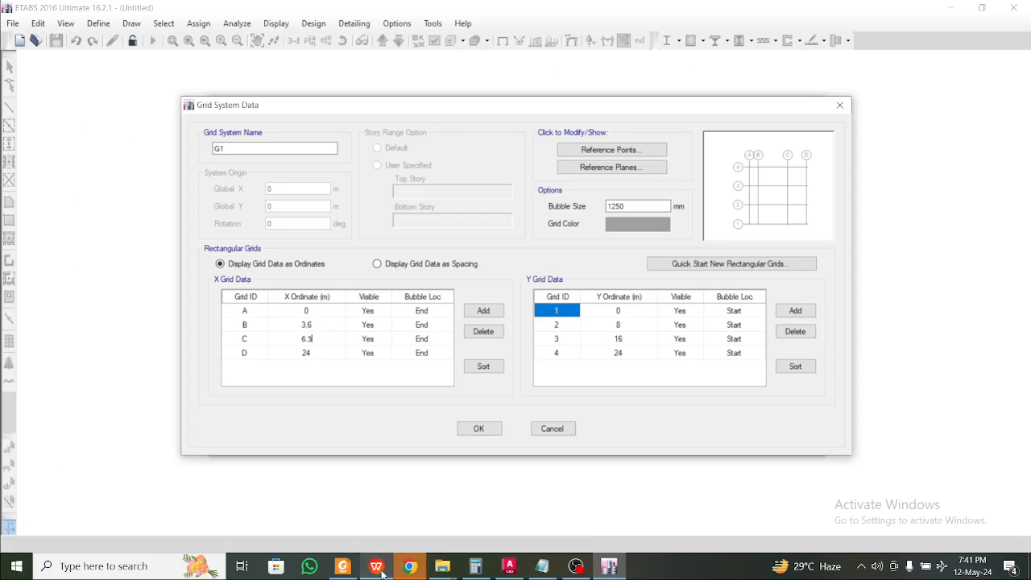
text(.3)
click(312, 355)
click(380, 567)
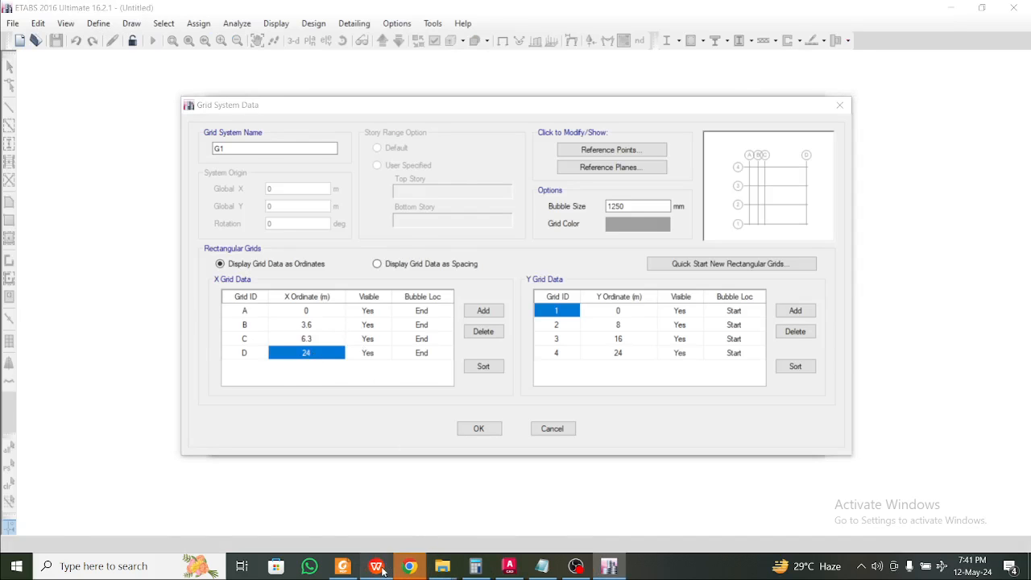
click(380, 567)
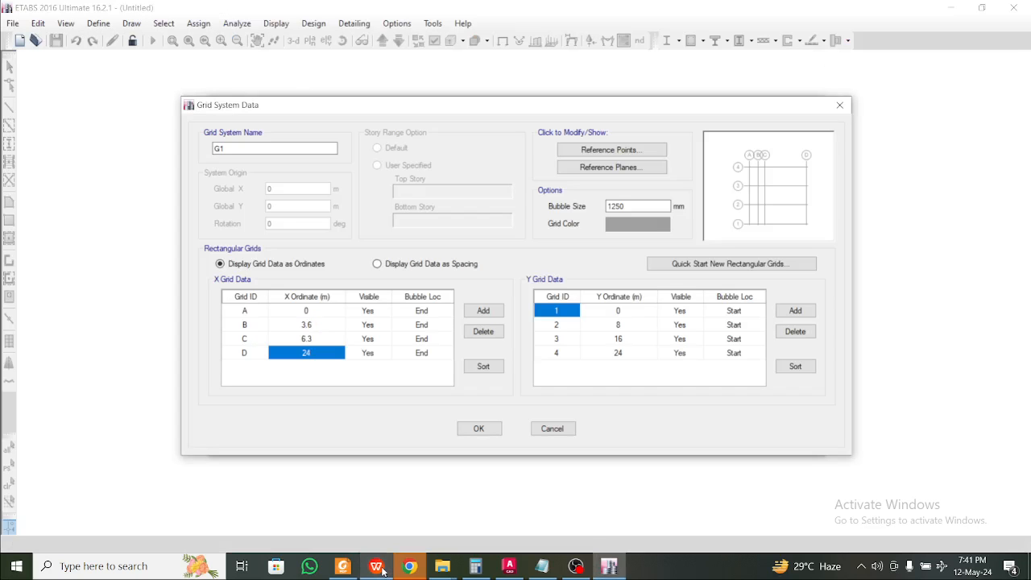
text(9.9)
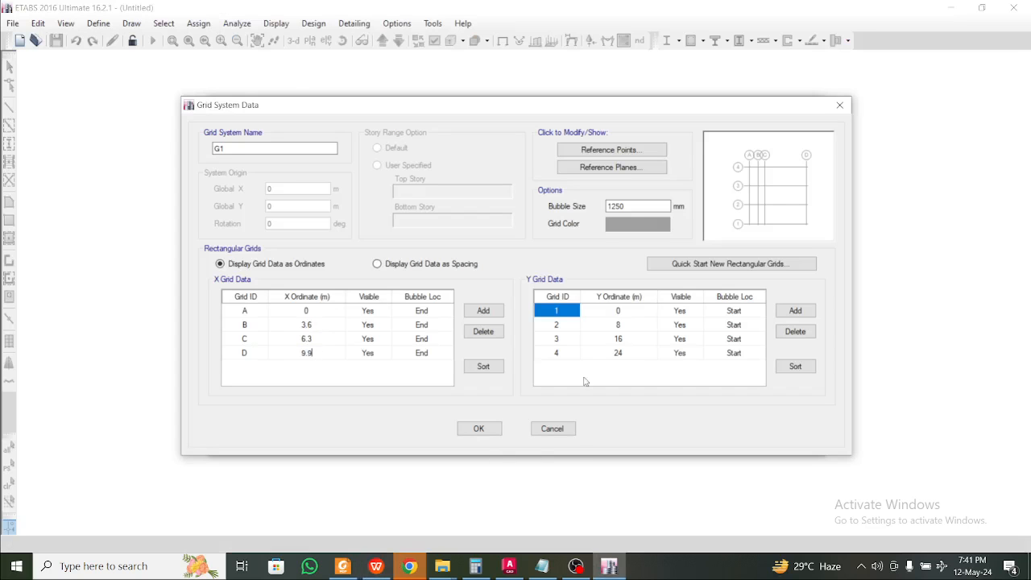
click(565, 342)
Add two Y grid lines so the Y grid has six lines
click(379, 567)
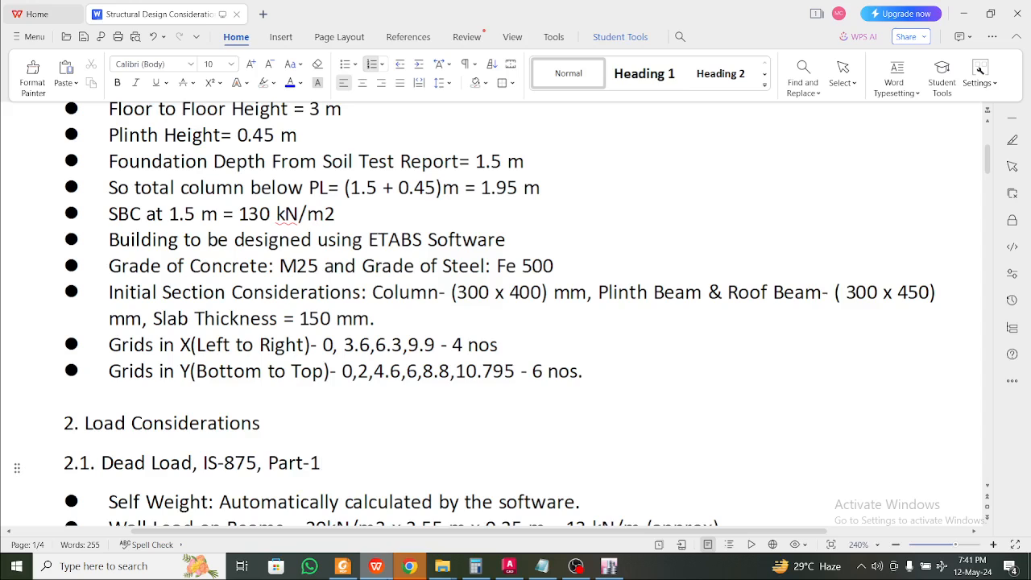
key(alt+Tab)
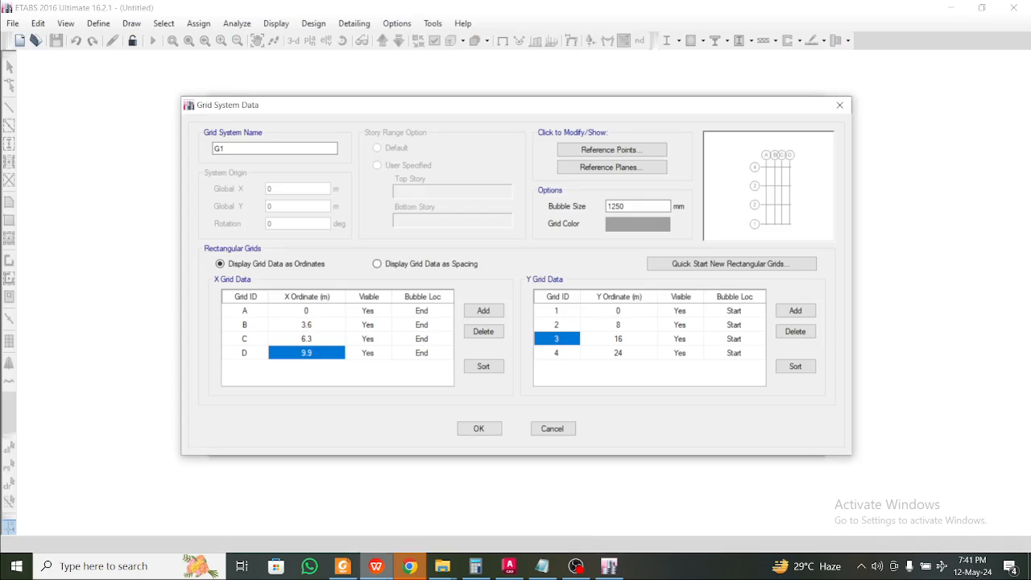
click(609, 354)
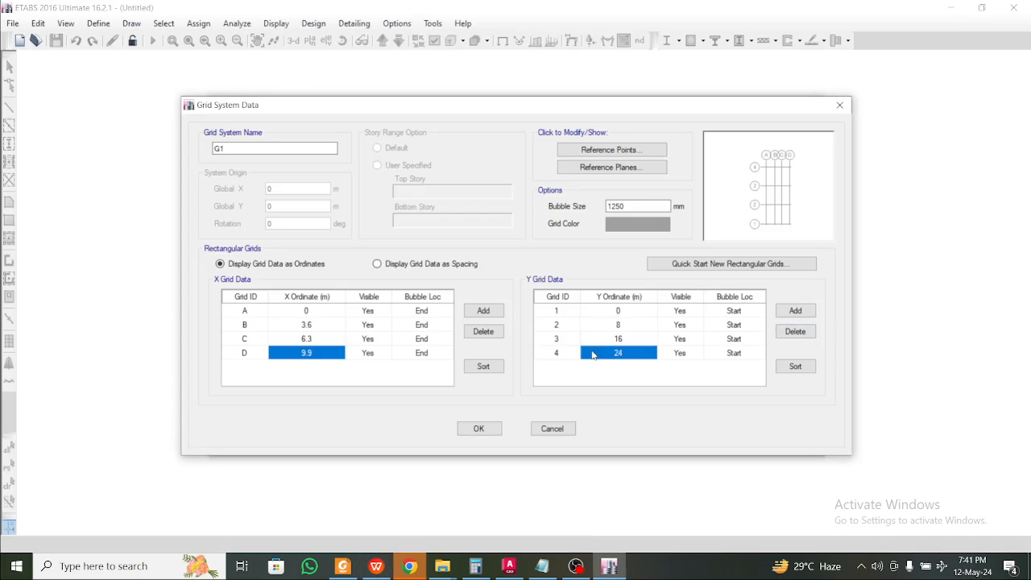
click(800, 313)
click(804, 313)
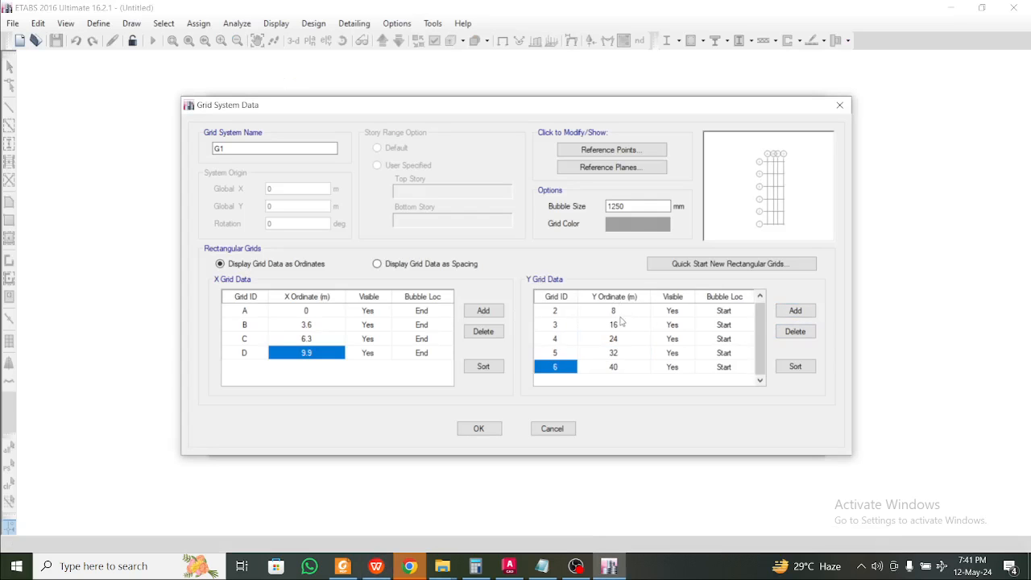
click(618, 335)
click(588, 323)
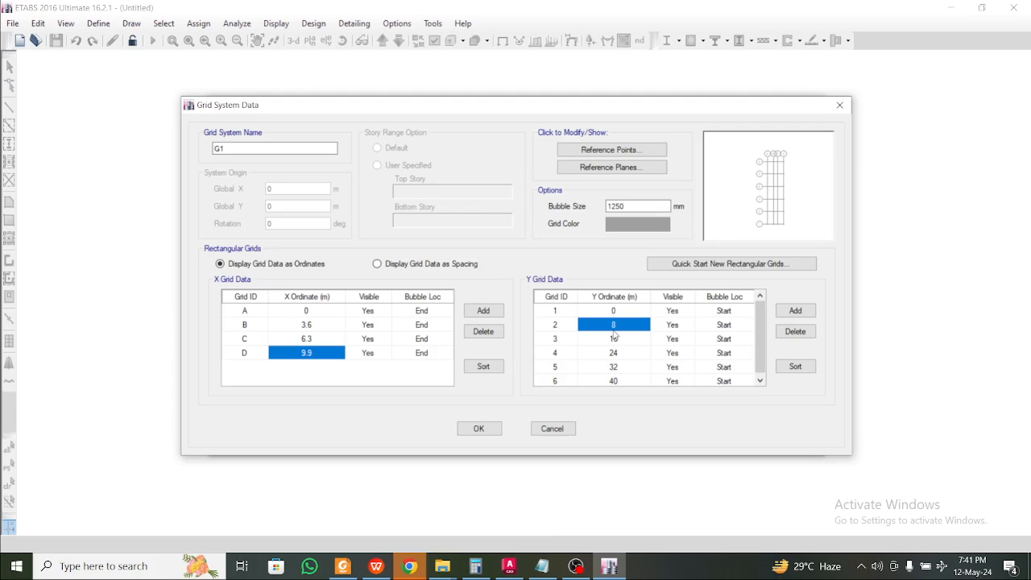
click(375, 566)
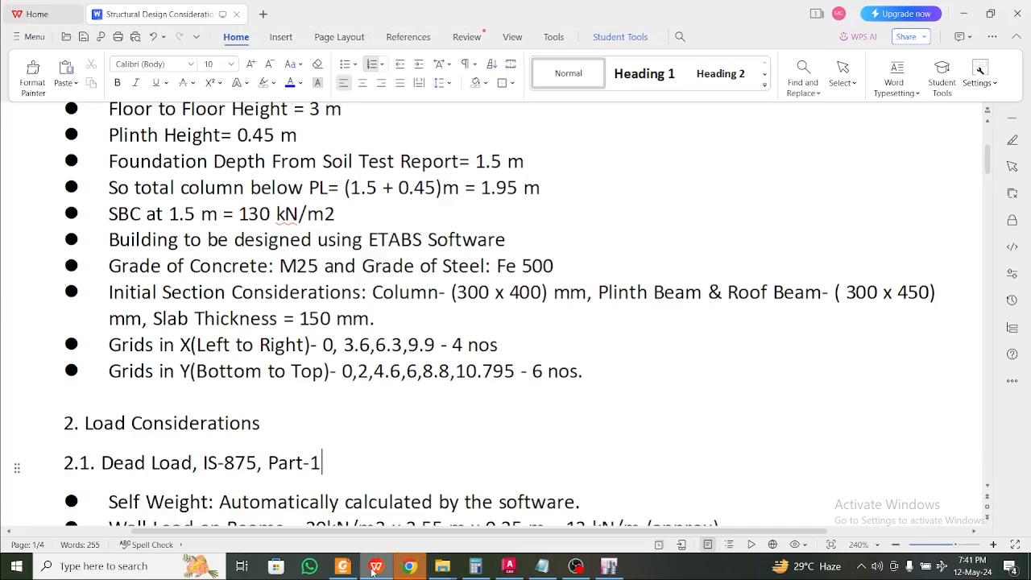
click(375, 566)
click(375, 566)
click(375, 566)
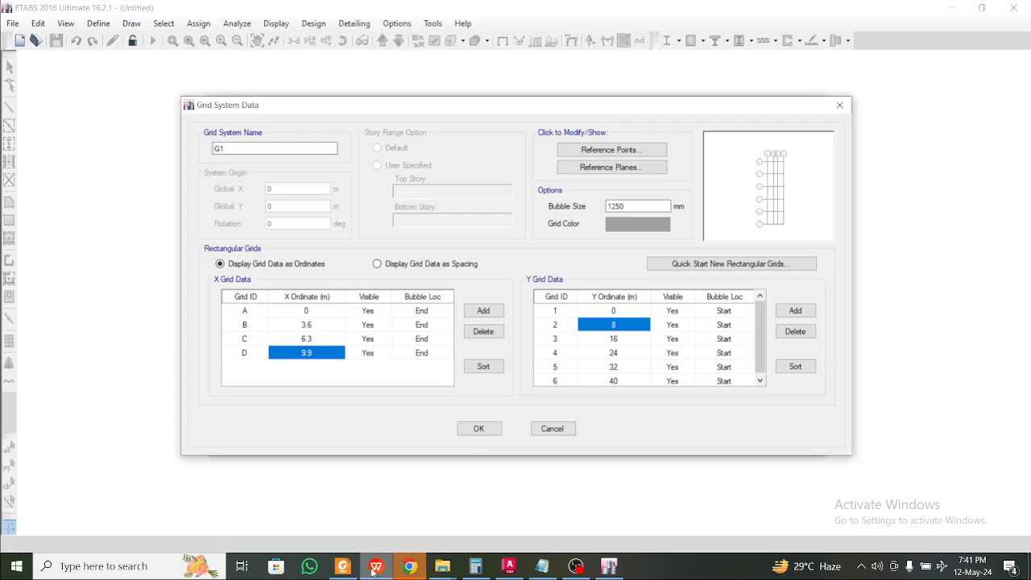
Enter Y ordinates 2, 4.6, 6 and 8.8 m
text(2)
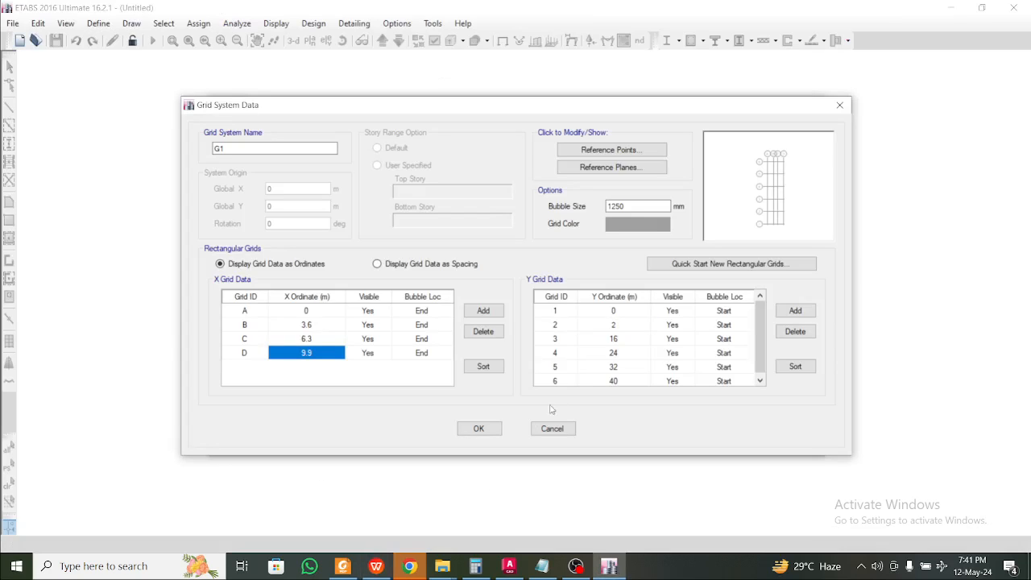
click(613, 339)
text(8)
key(Return)
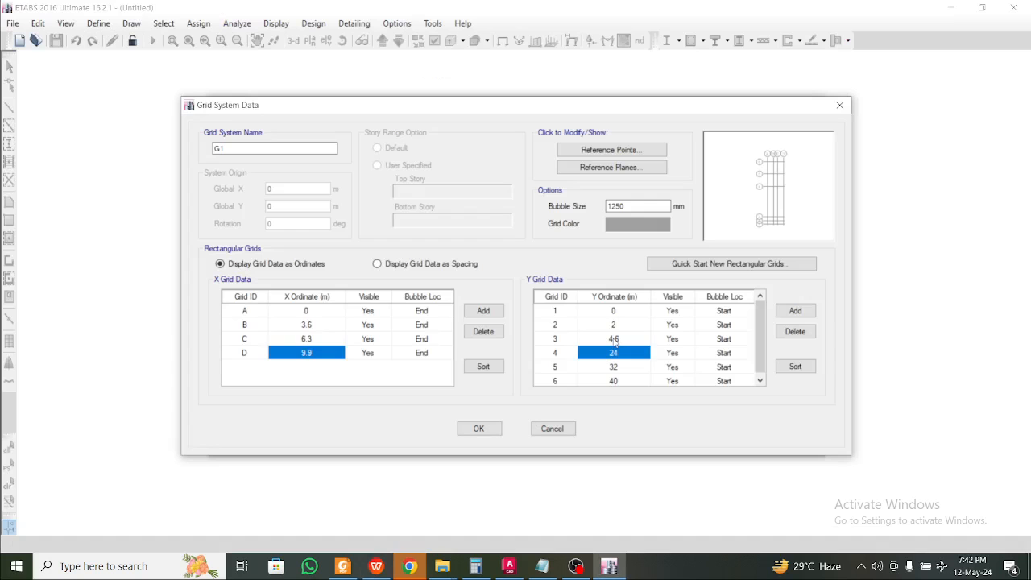
click(379, 568)
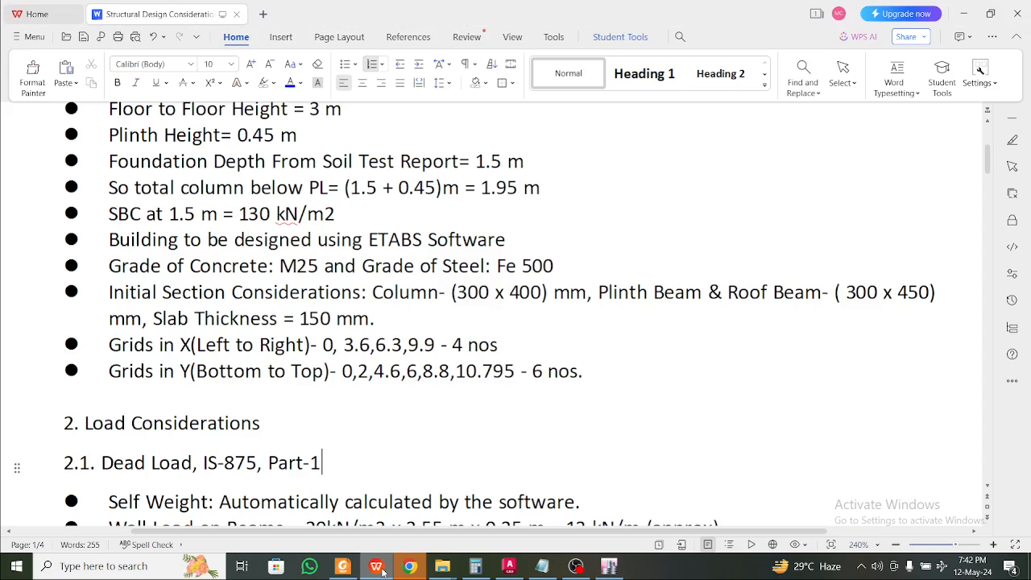
click(383, 569)
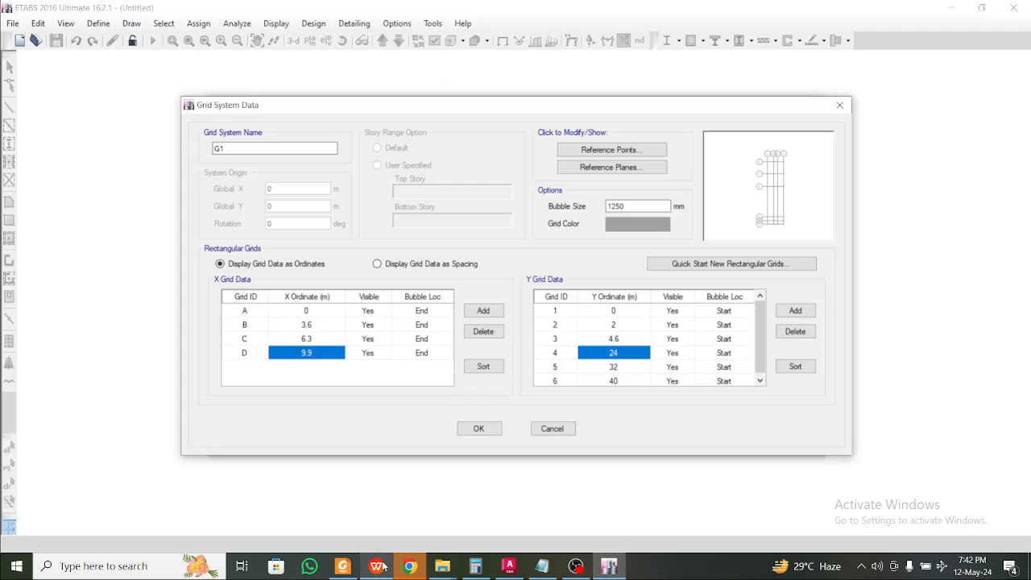
text(6)
key(Down)
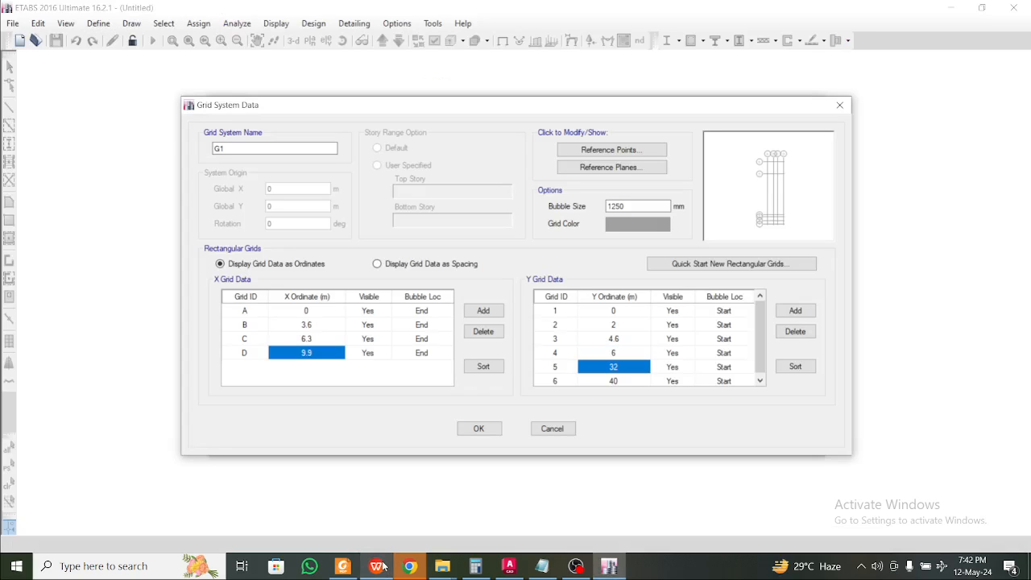
text(8.8)
key(Down)
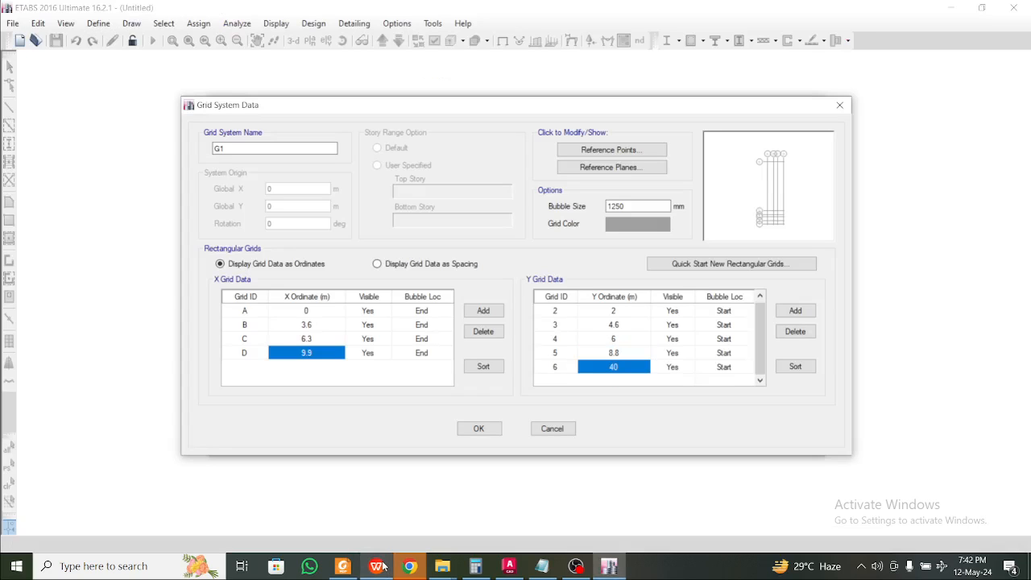
Enter 10.795 m as the last Y ordinate and confirm the grid layout
click(375, 566)
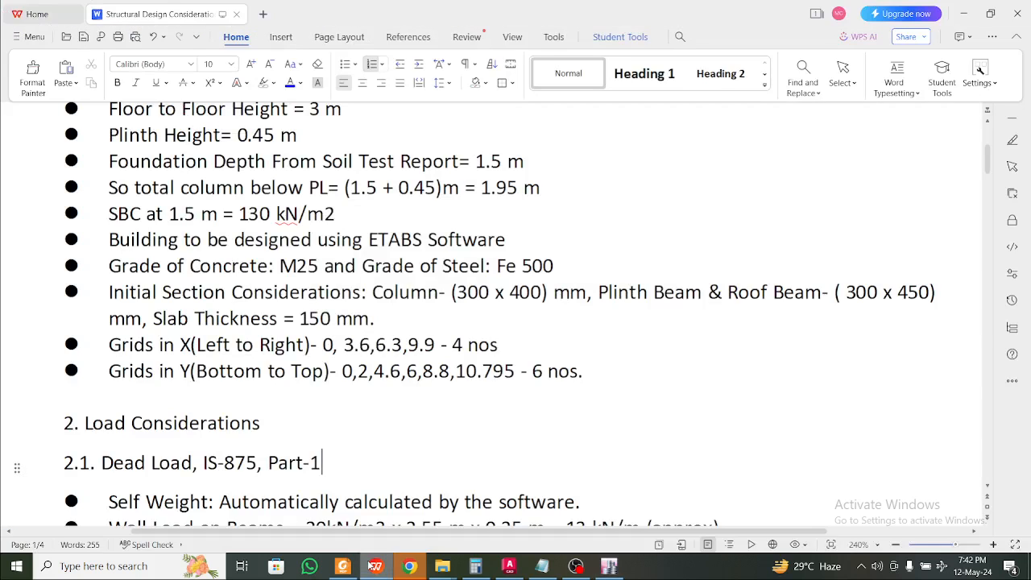
click(370, 566)
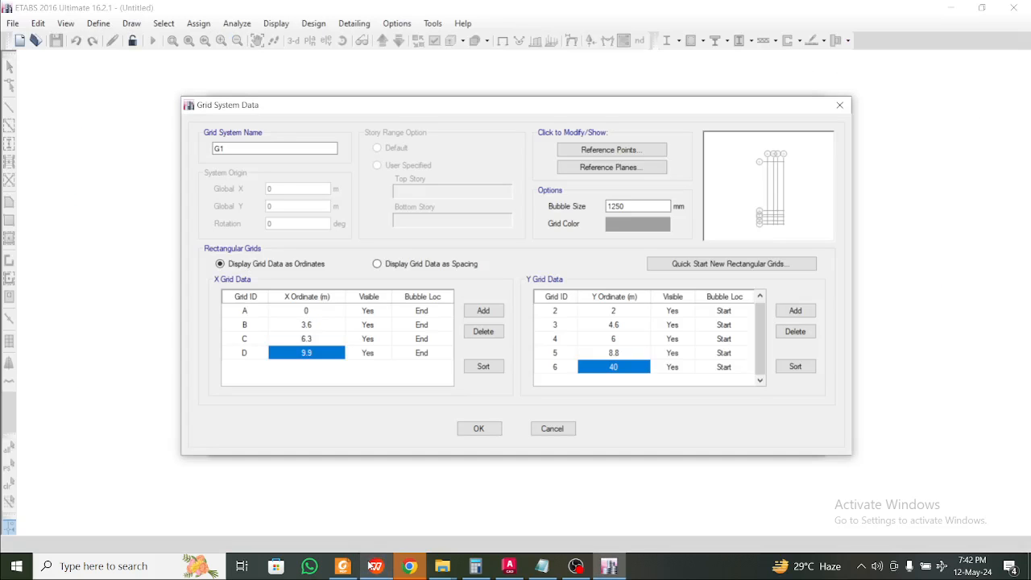
text(10.795)
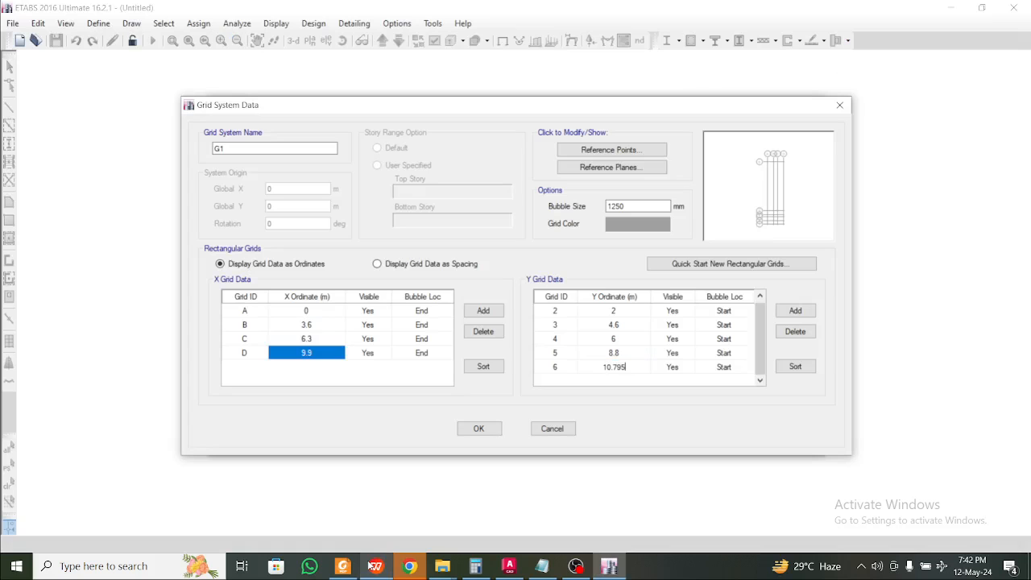
click(620, 341)
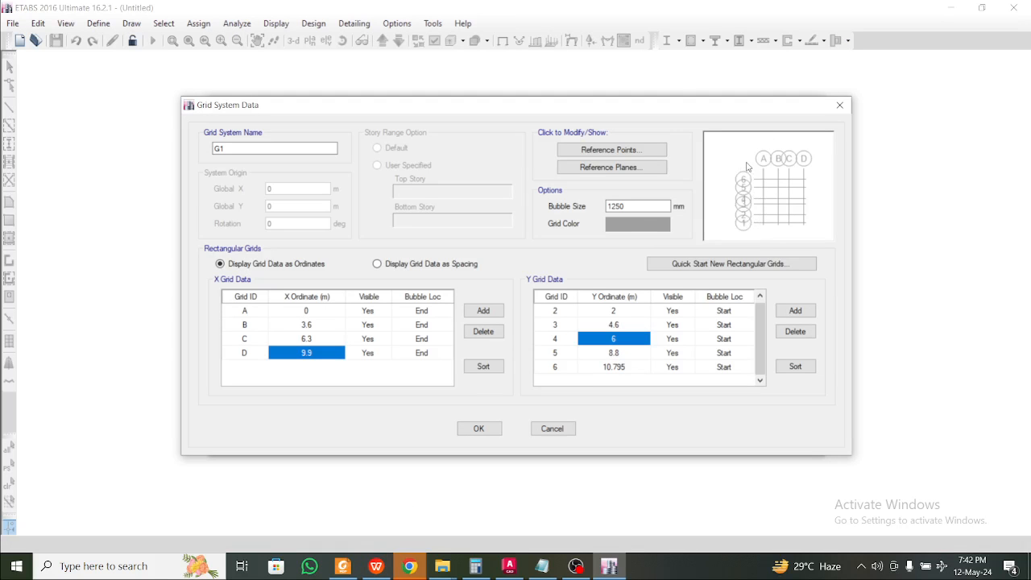
click(376, 566)
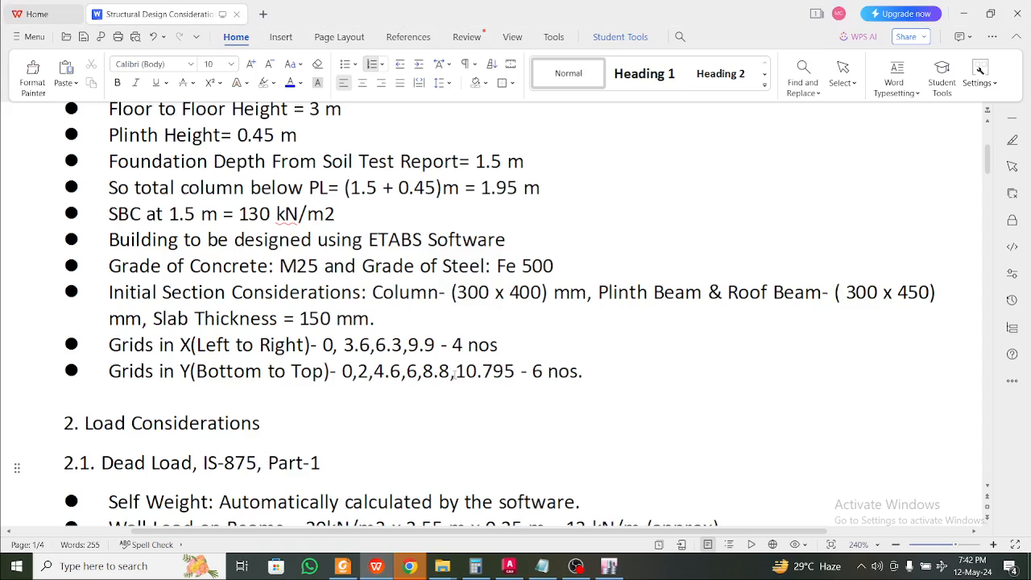
click(376, 571)
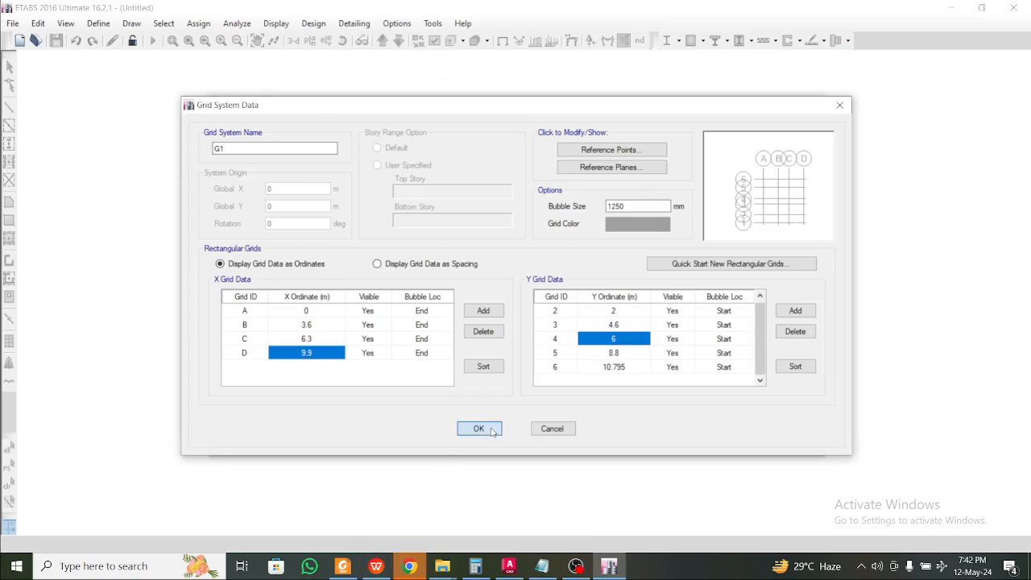
click(478, 427)
Choose custom story data and set the Base elevation to -1.95 m
click(622, 267)
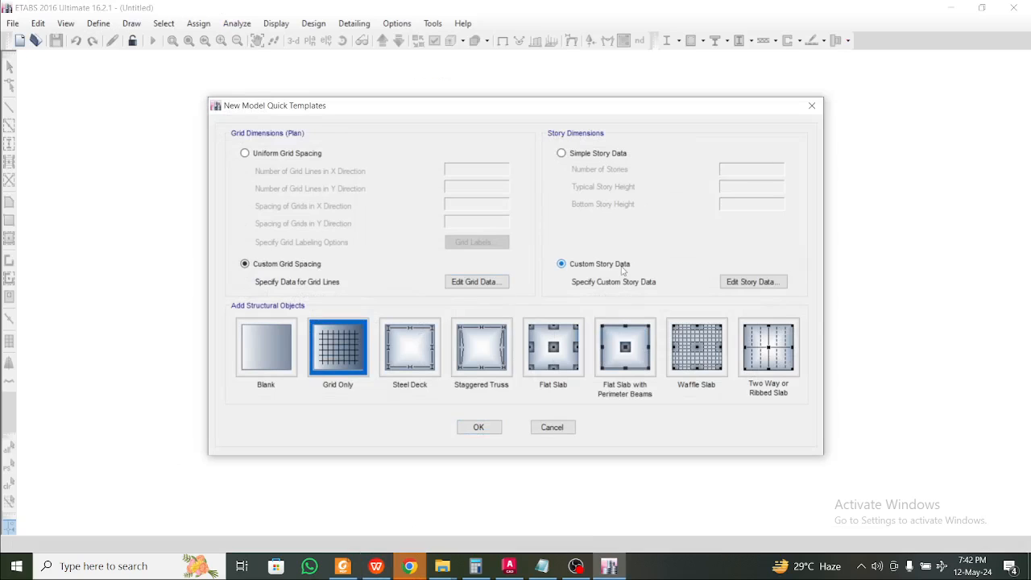
click(732, 284)
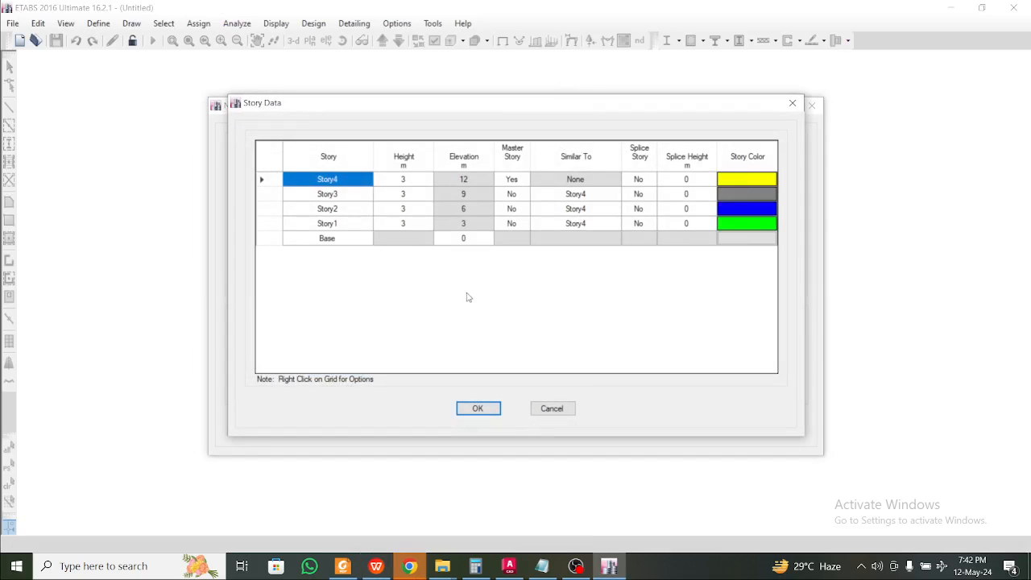
click(347, 238)
click(452, 242)
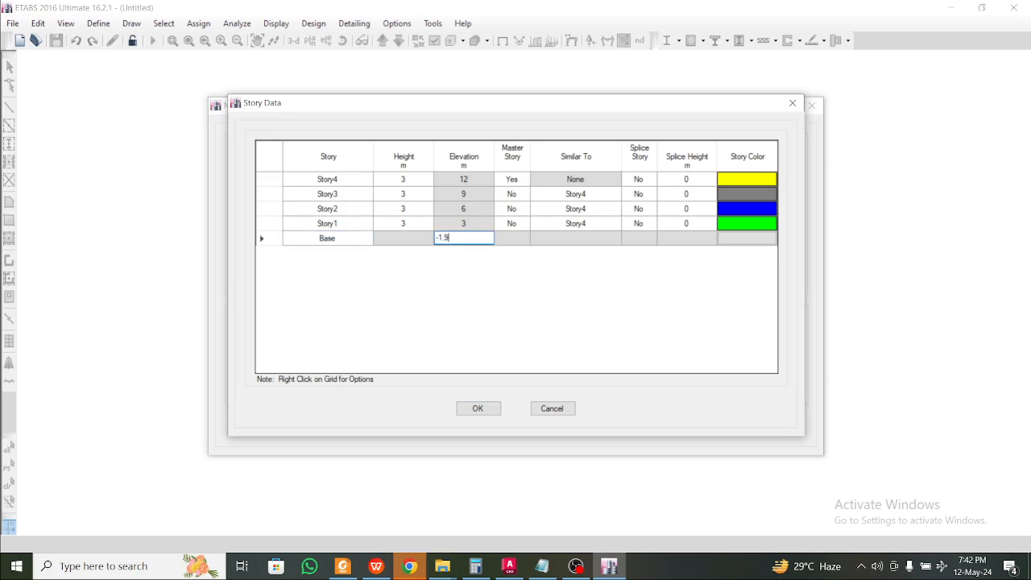
text(-1.95)
Set Story1 height to 1.95 m, the column depth below plinth from the document
click(376, 566)
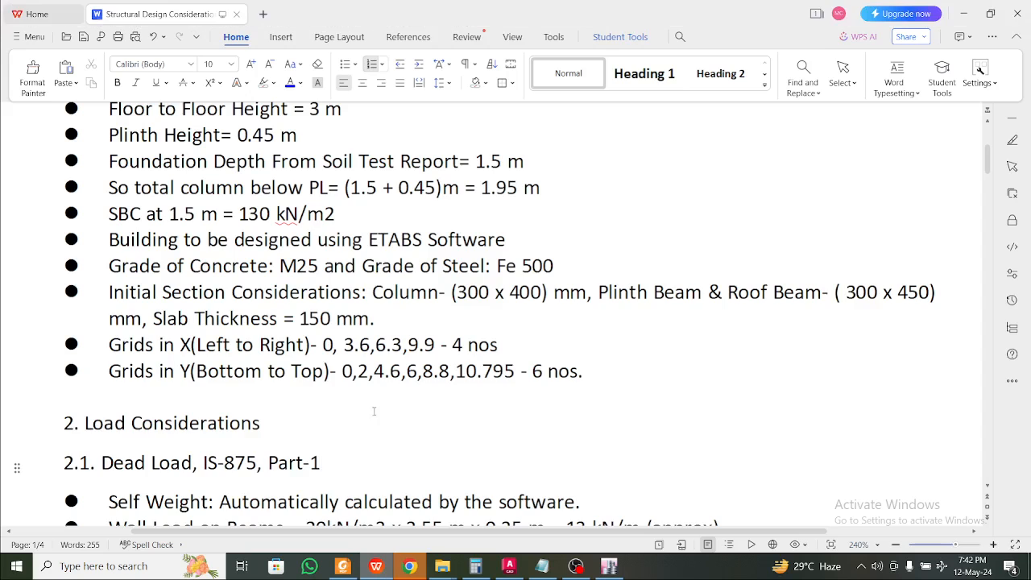
drag(541, 272, 482, 273)
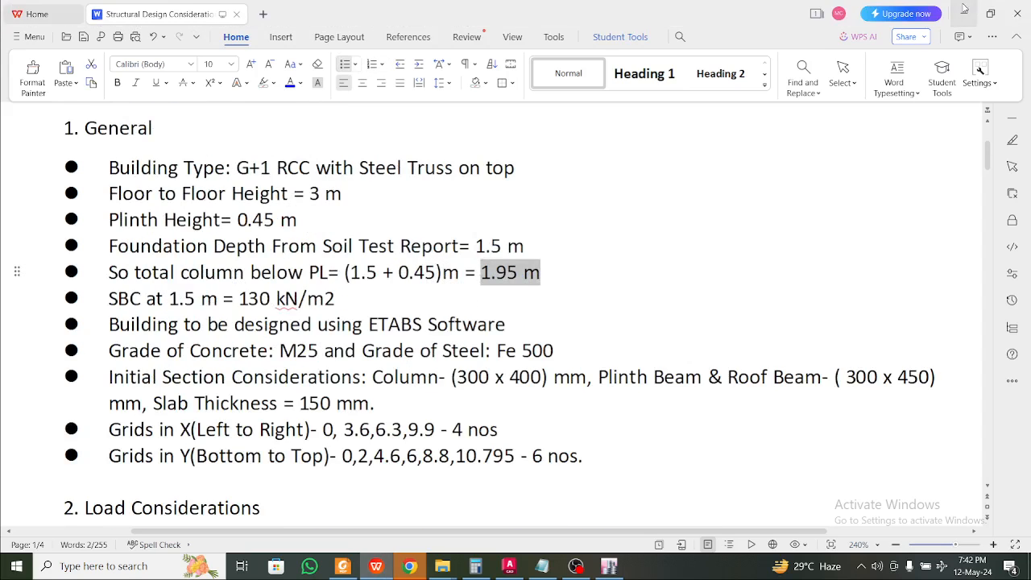
click(962, 5)
click(400, 223)
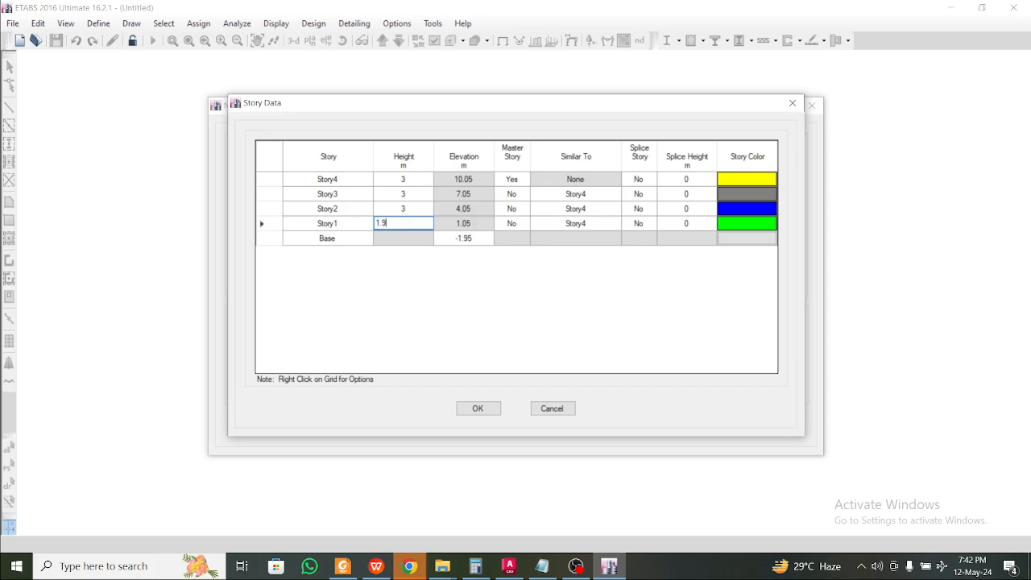
key(Return)
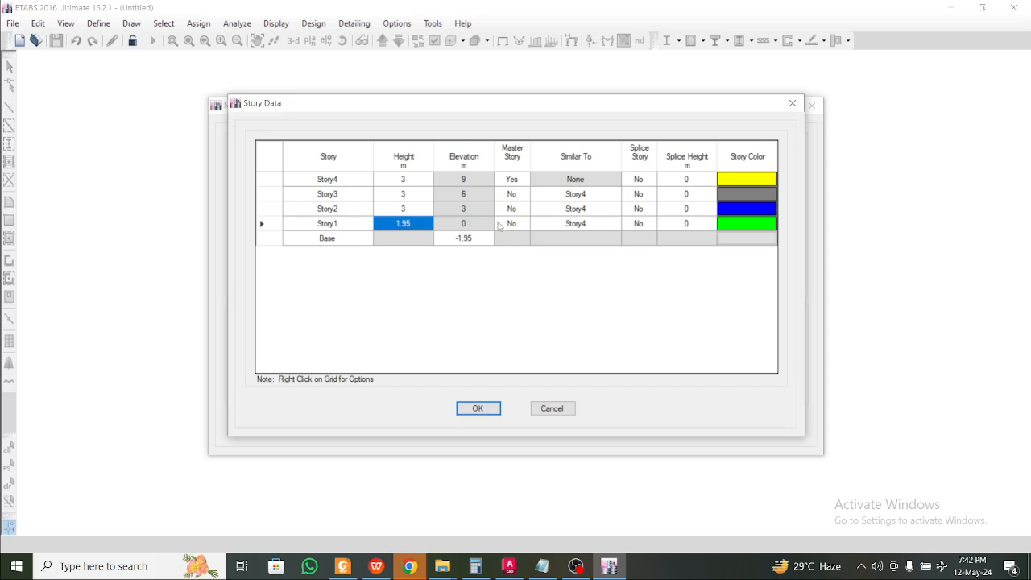
click(472, 224)
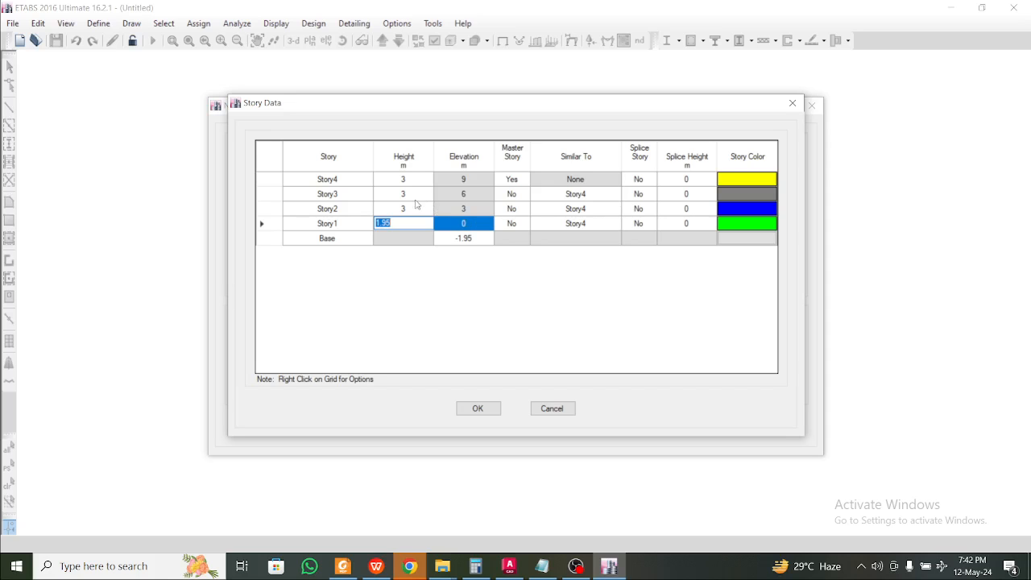
Check that Story2 to Story4 stay at 3 m with matching elevations
click(414, 209)
click(457, 234)
click(457, 224)
click(419, 213)
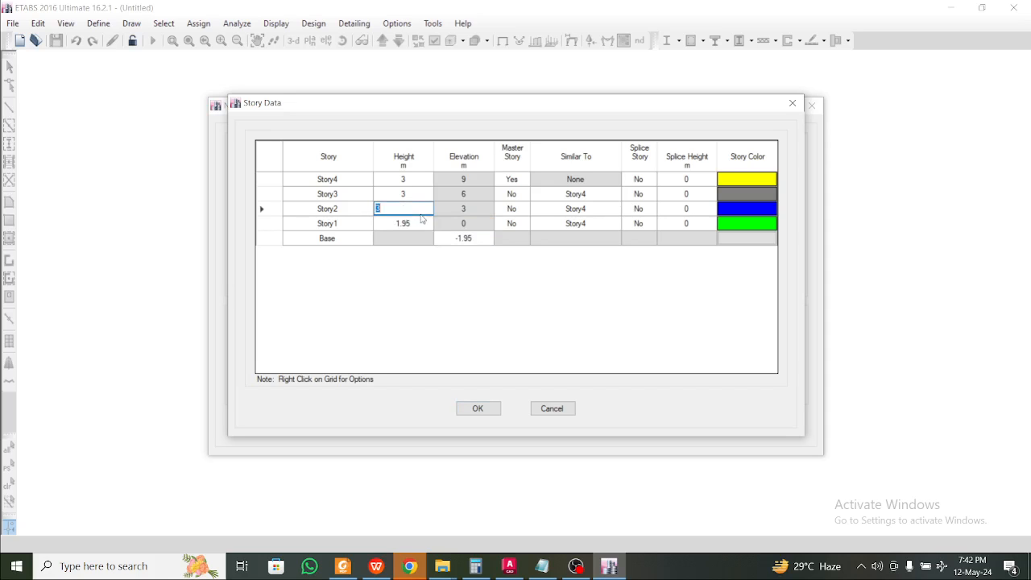
click(475, 226)
click(464, 211)
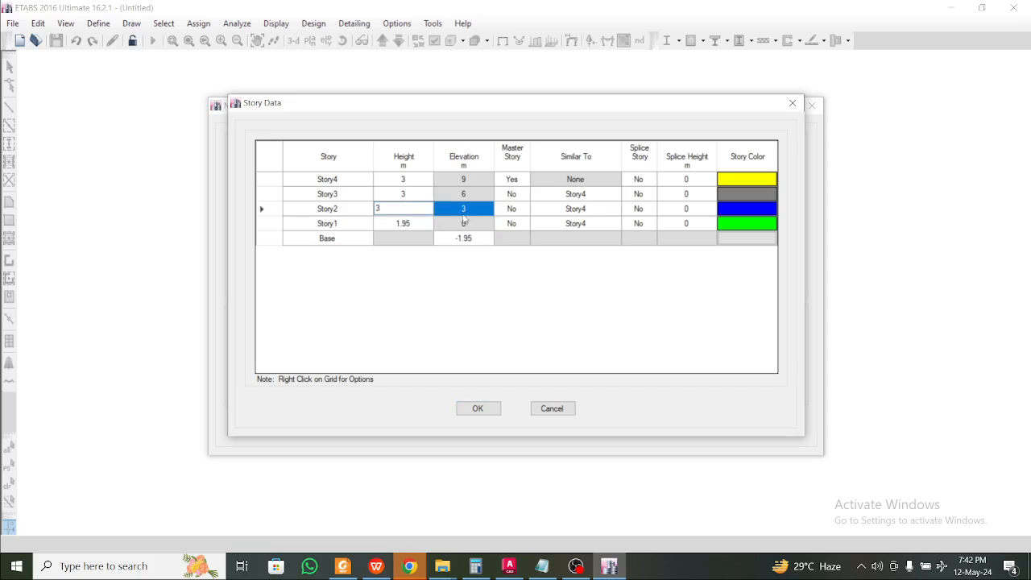
click(456, 227)
click(412, 209)
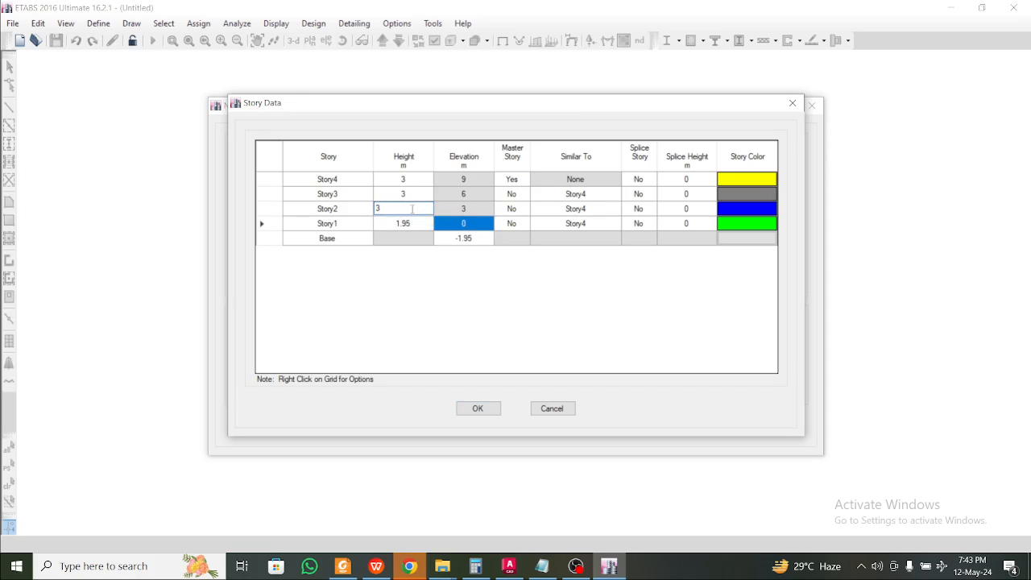
click(418, 191)
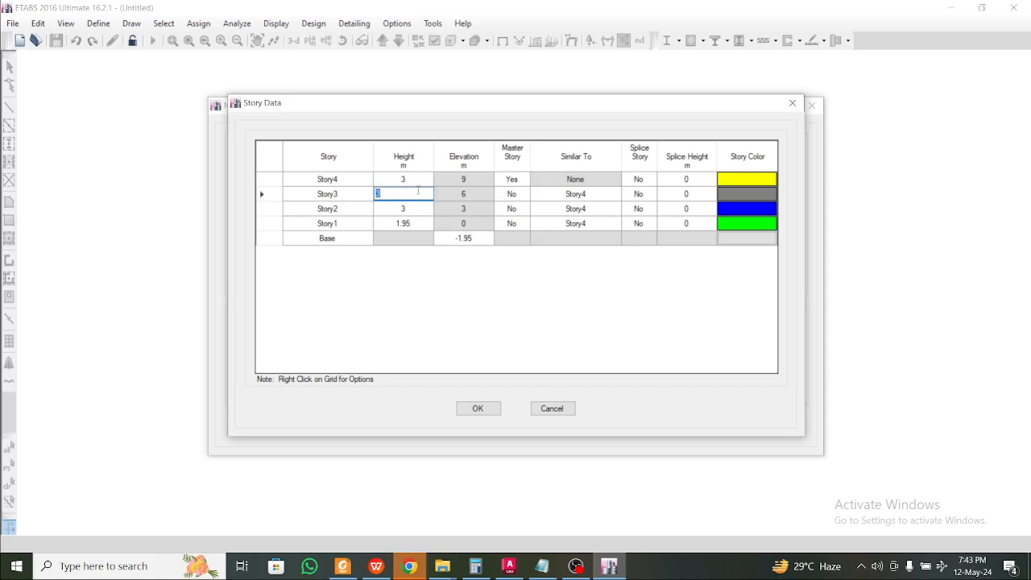
click(348, 181)
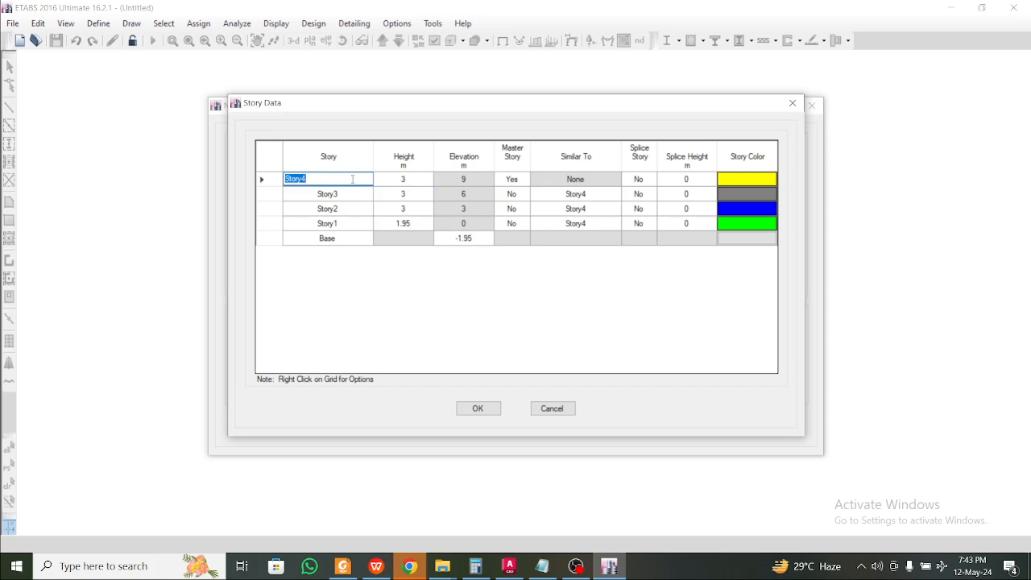
Delete Story4 together with its existing structure
right_click(266, 182)
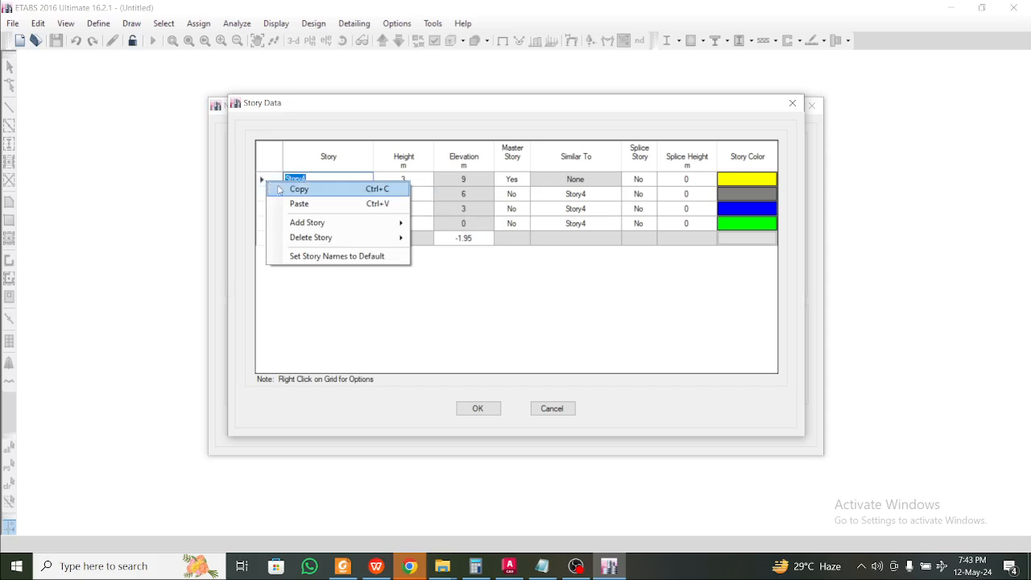
mouse_move(310, 235)
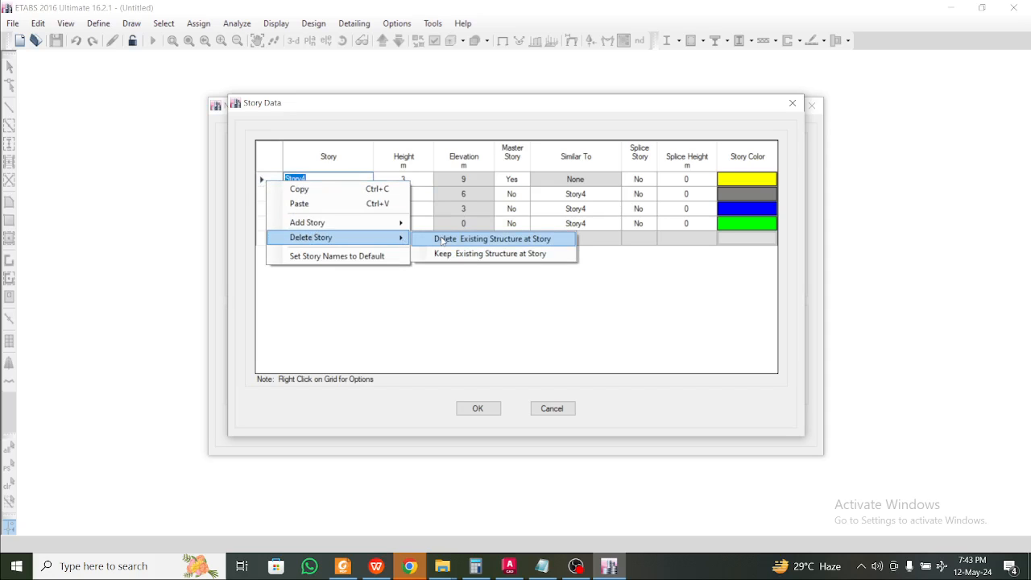
click(442, 240)
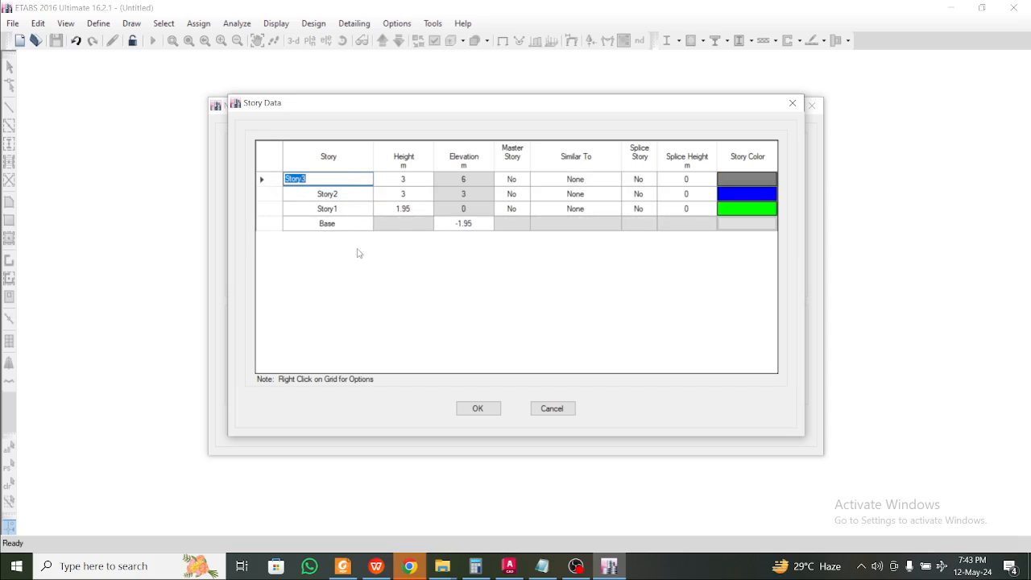
click(348, 214)
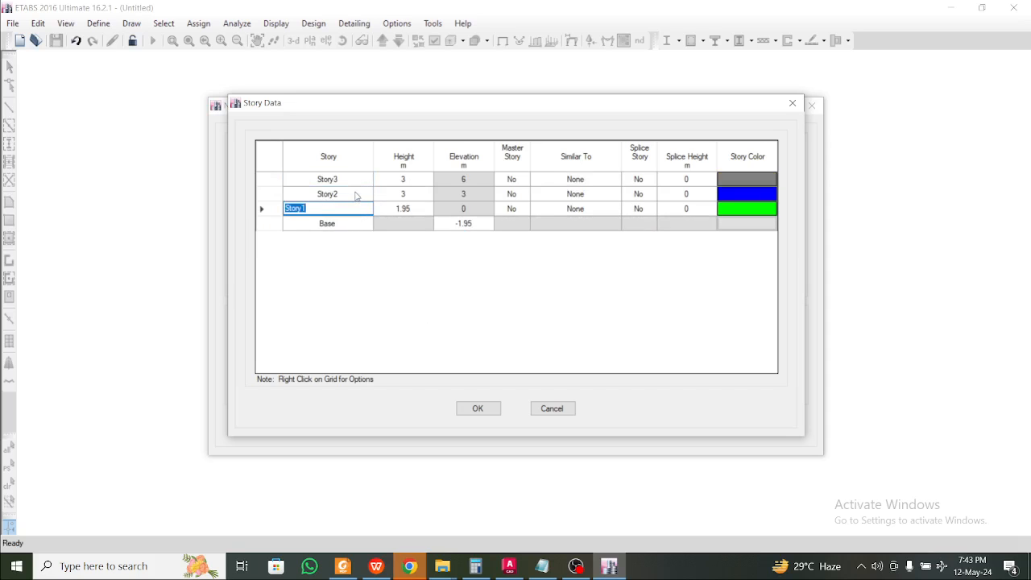
click(356, 196)
click(356, 179)
Rename the stories PL, GF SLAB and FF SLAB and apply the story data
click(337, 208)
text(PL)
click(326, 195)
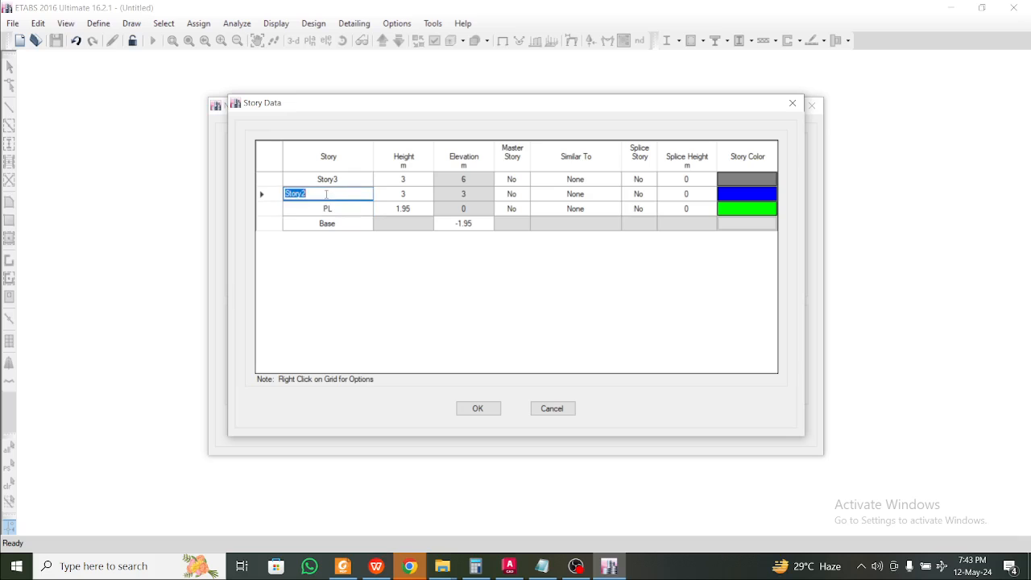
text(GF SLAB)
click(335, 179)
text(FF SLAB)
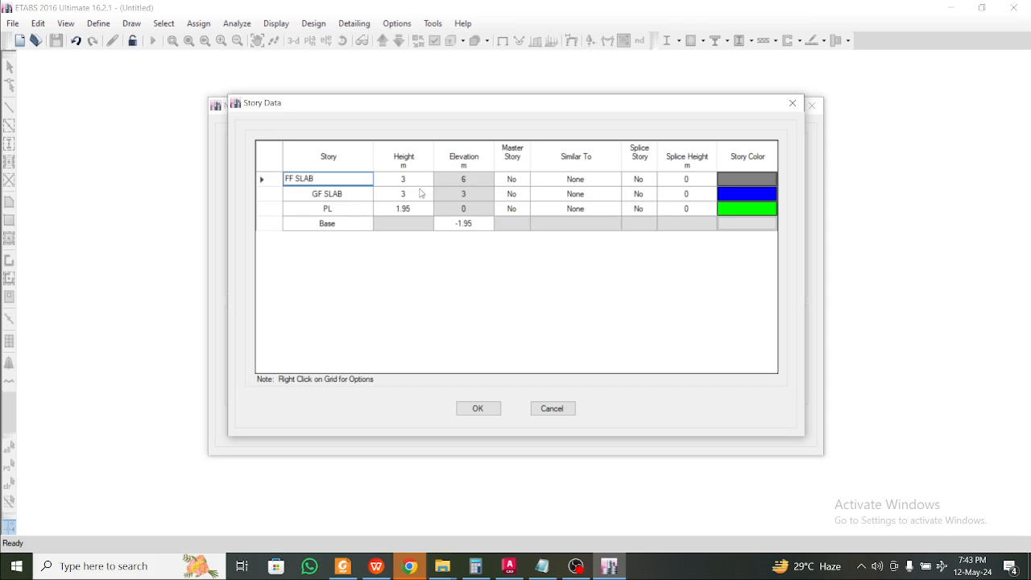
click(498, 195)
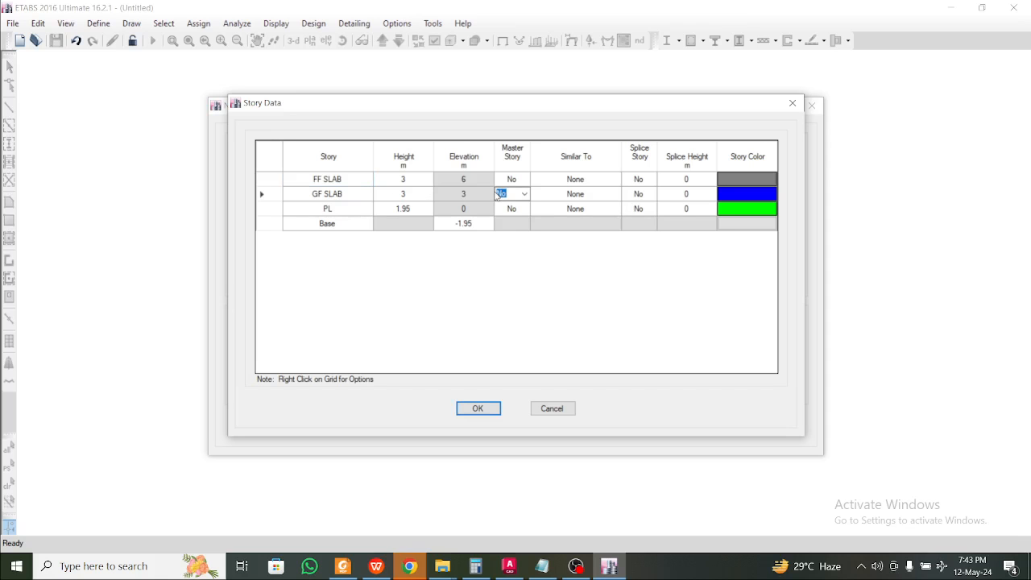
click(483, 408)
Build the three-story grid model from the Quick Template and recentre the plan view
click(490, 433)
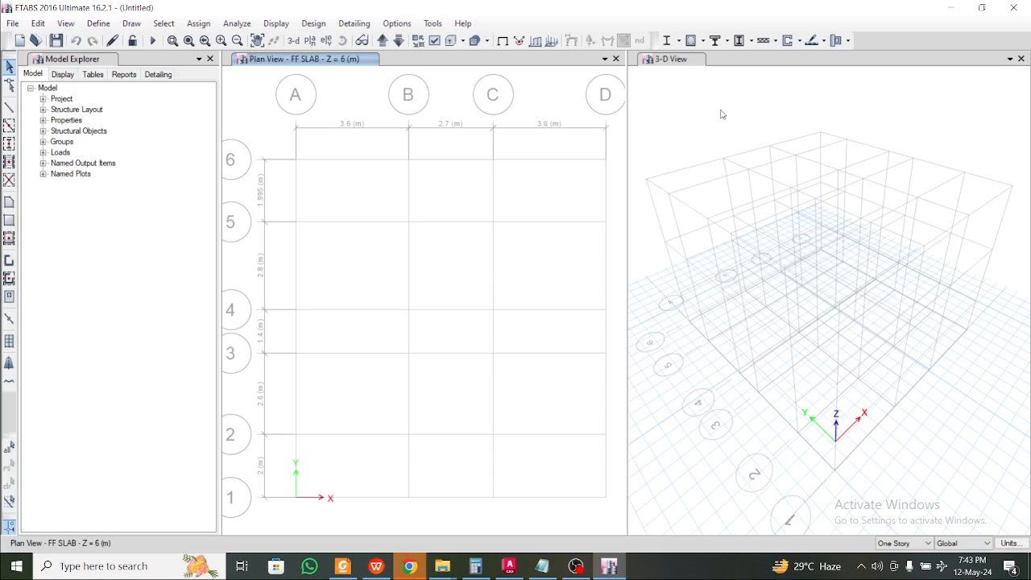
middle_drag(535, 214, 504, 193)
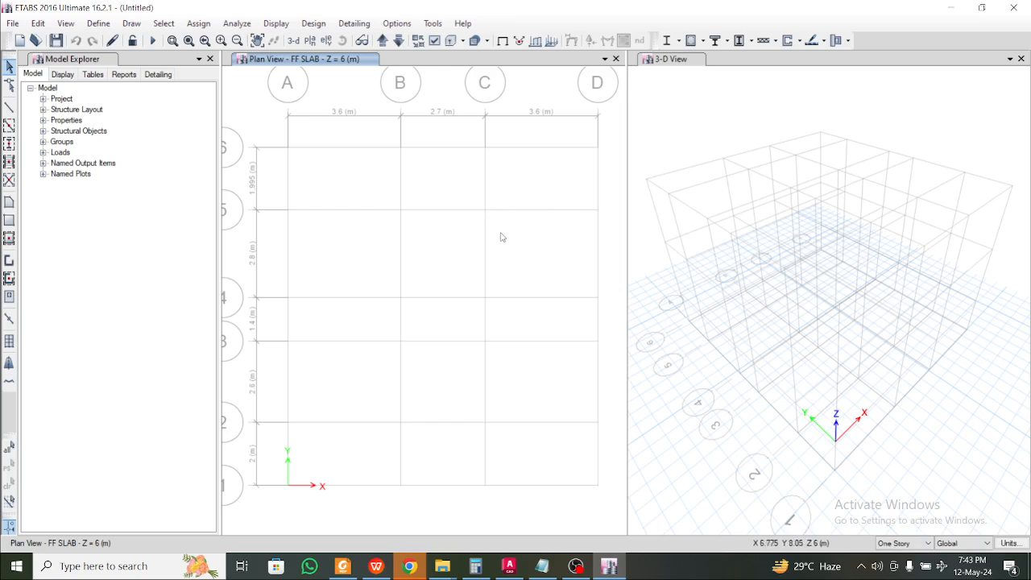
middle_drag(500, 232, 494, 234)
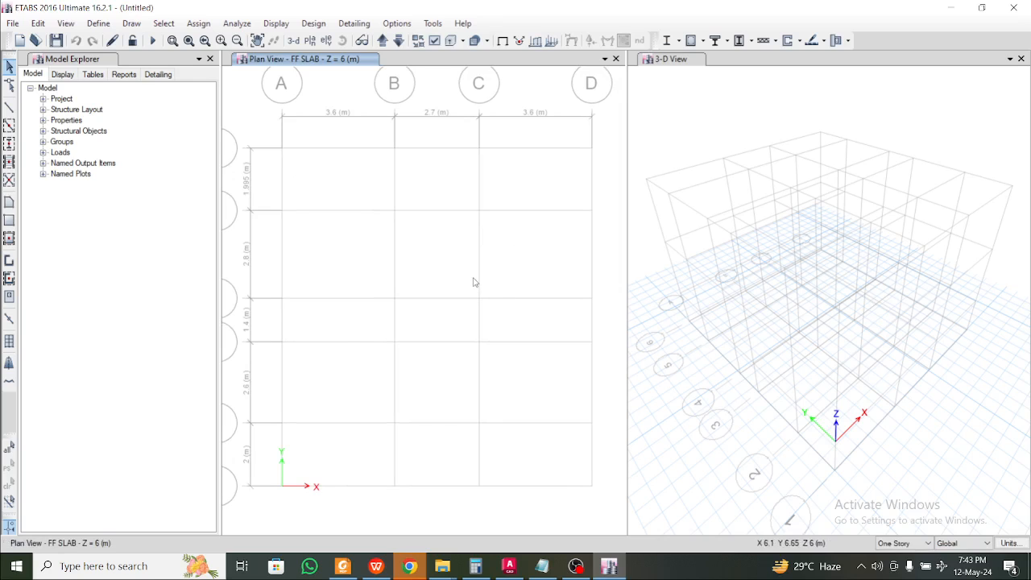
Start adding a new material under Define > Material Properties, then bring the Project 13 folder forward
click(98, 23)
click(119, 39)
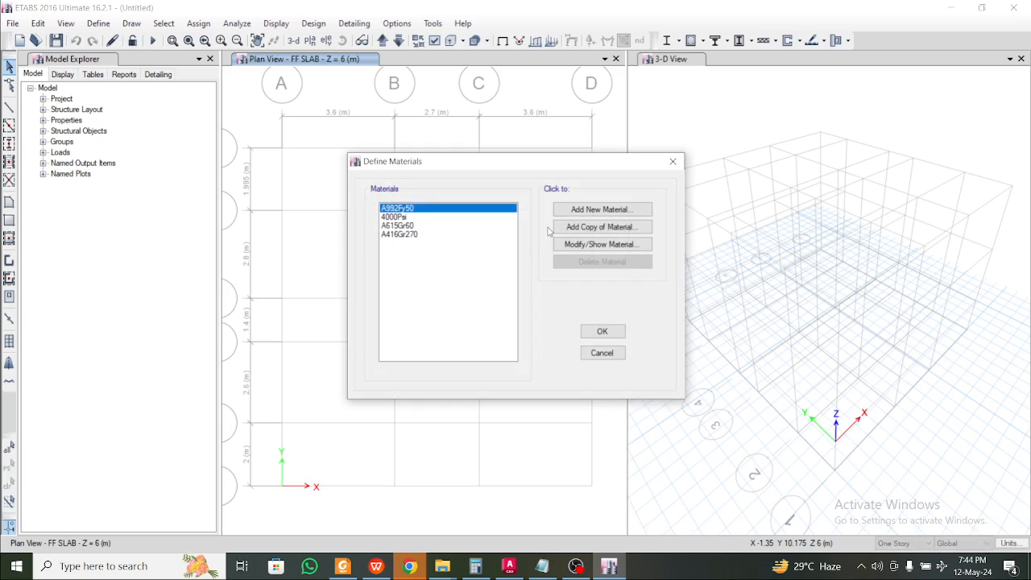
click(603, 209)
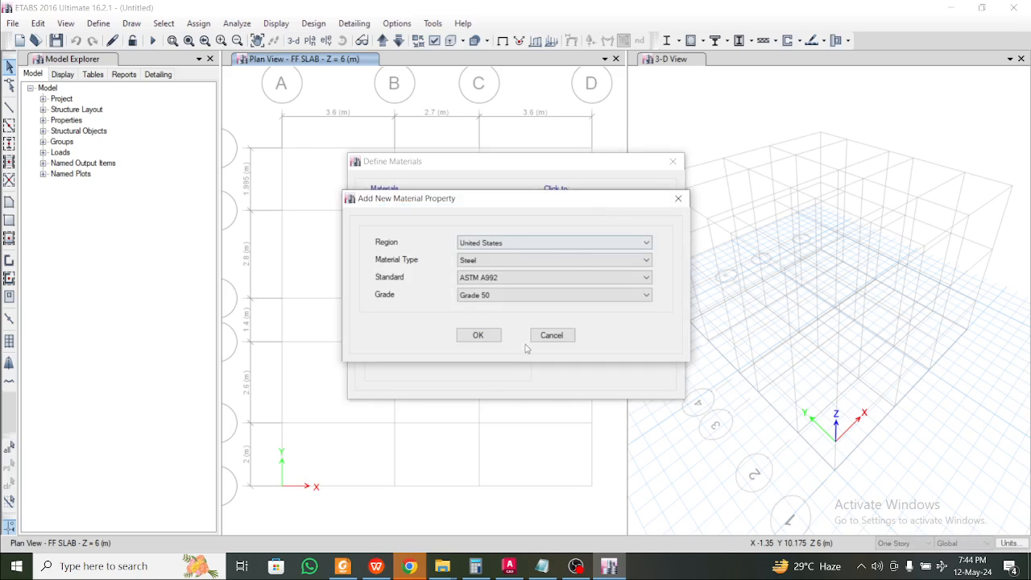
mouse_move(445, 569)
click(399, 502)
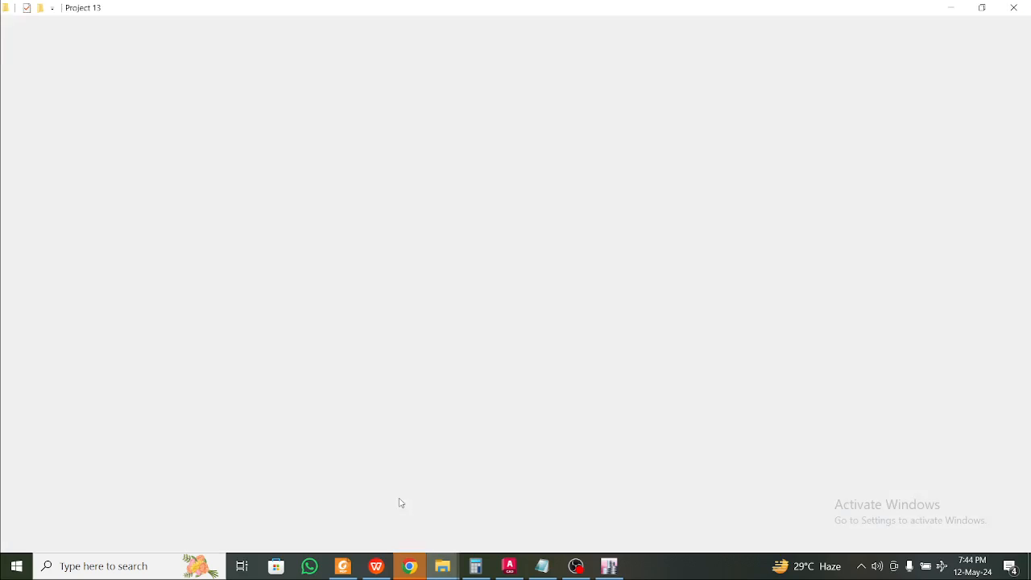
Check the WPS design notes for M25 concrete and Fe 500 steel, then minimize the document
click(378, 556)
scroll(328, 303, up, 2)
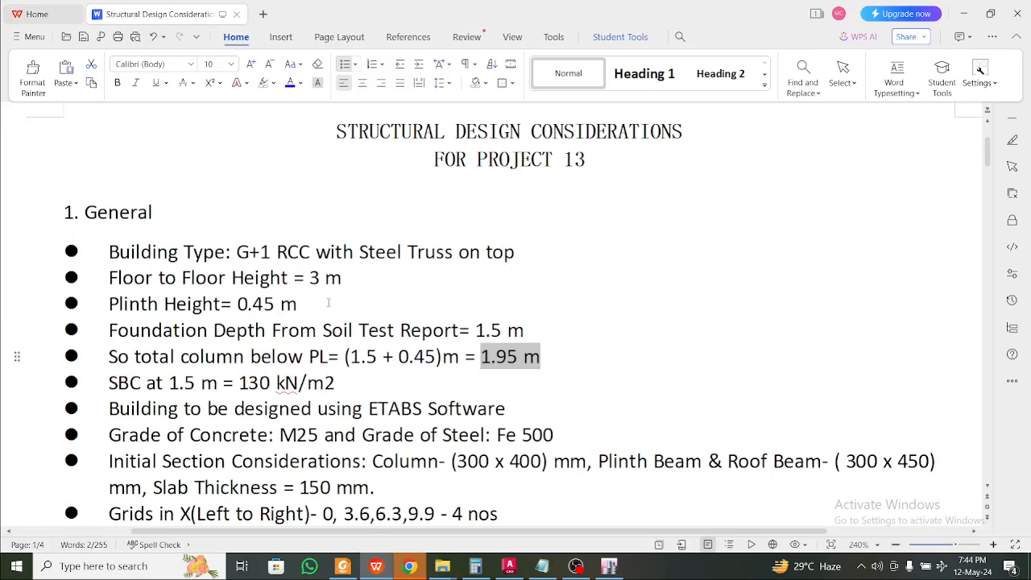
scroll(328, 302, down, 2)
drag(319, 309, 276, 309)
drag(554, 309, 518, 309)
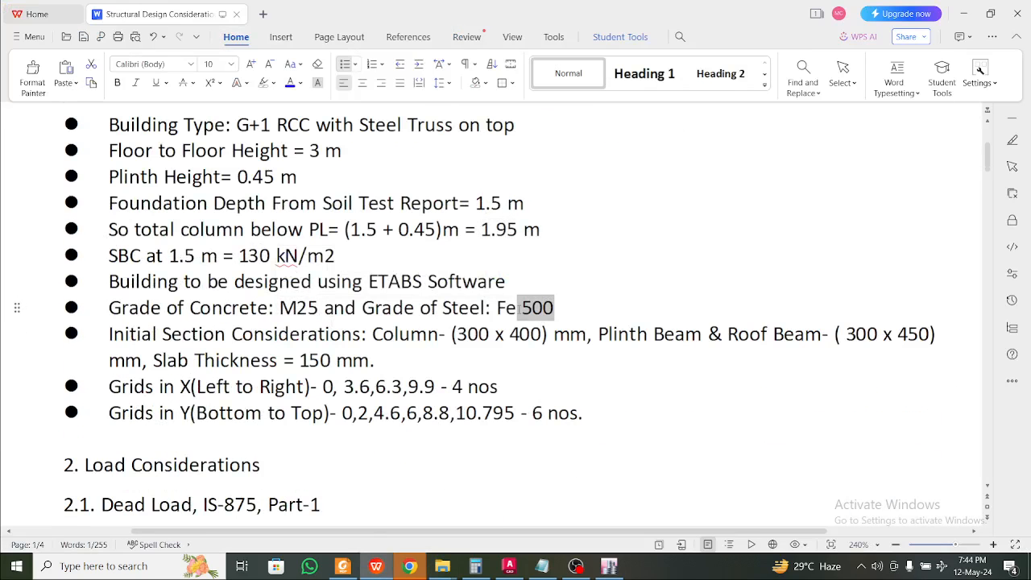
click(968, 19)
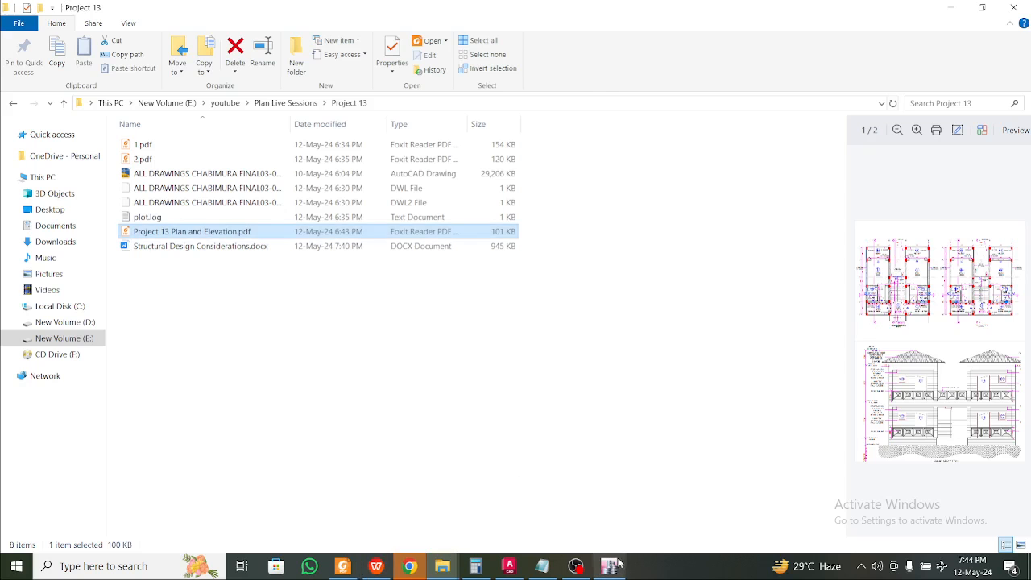
click(609, 567)
Add an India-region Concrete material of grade M25
click(502, 243)
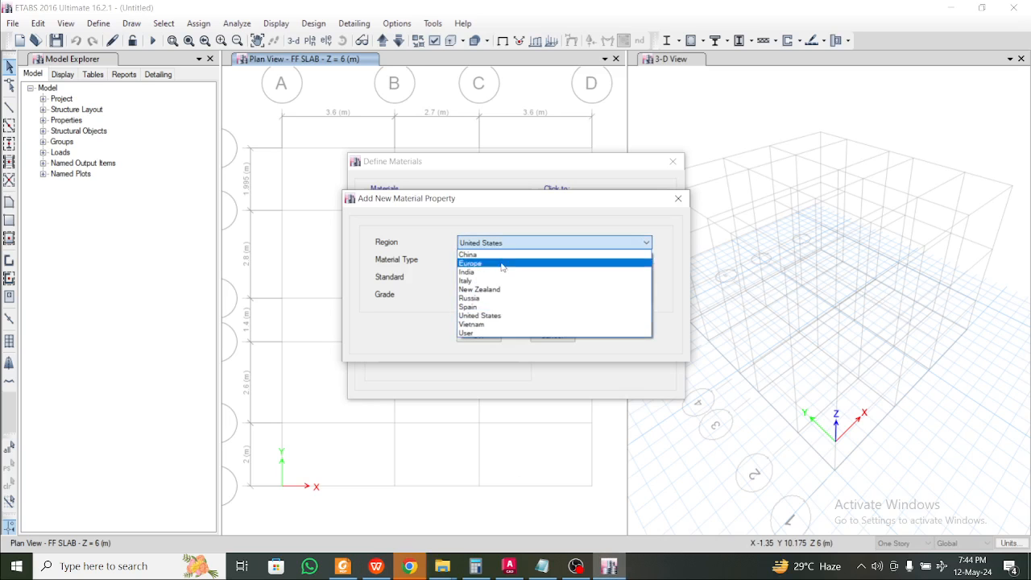
click(504, 273)
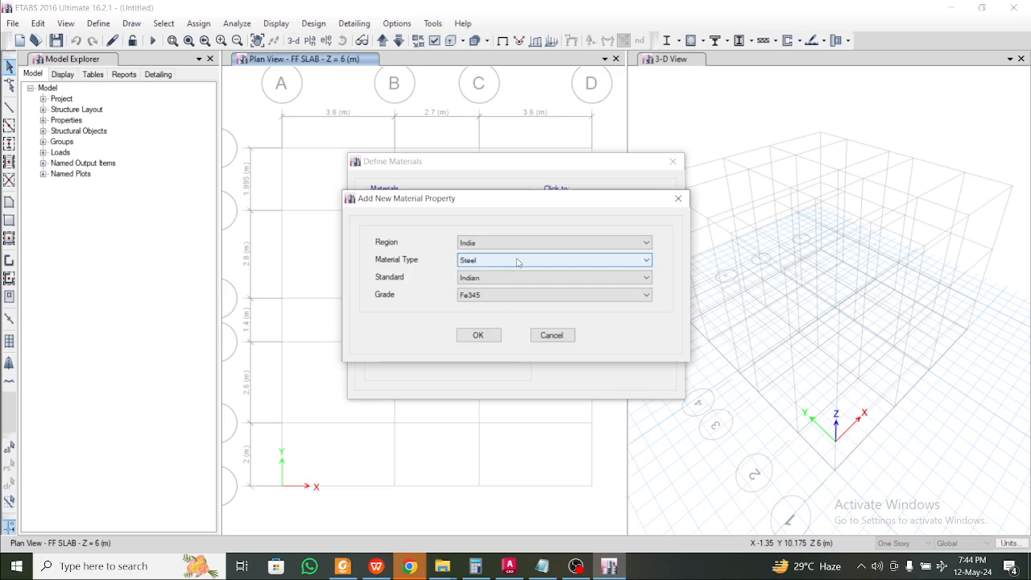
click(518, 260)
click(515, 280)
click(505, 296)
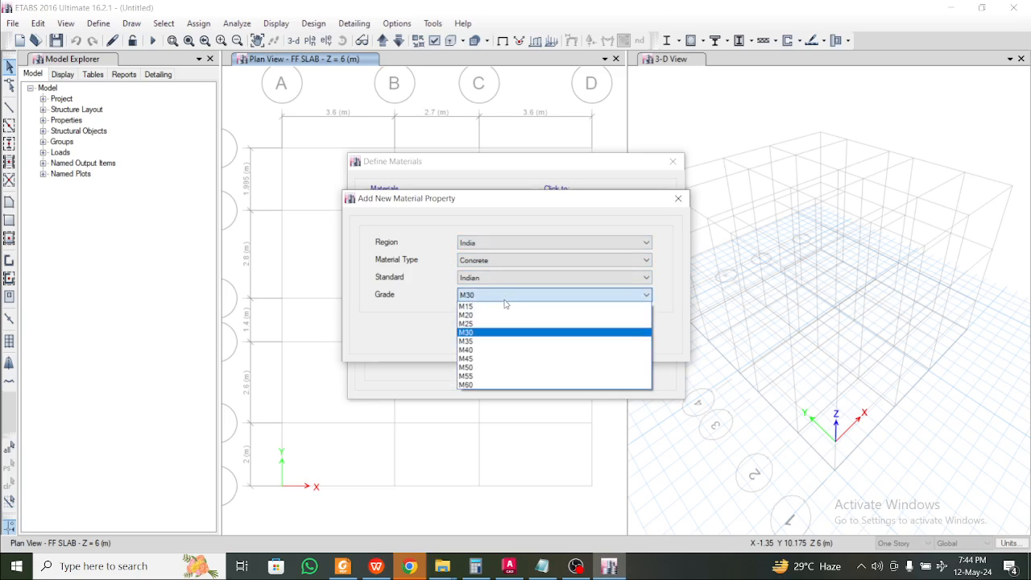
click(501, 325)
click(482, 335)
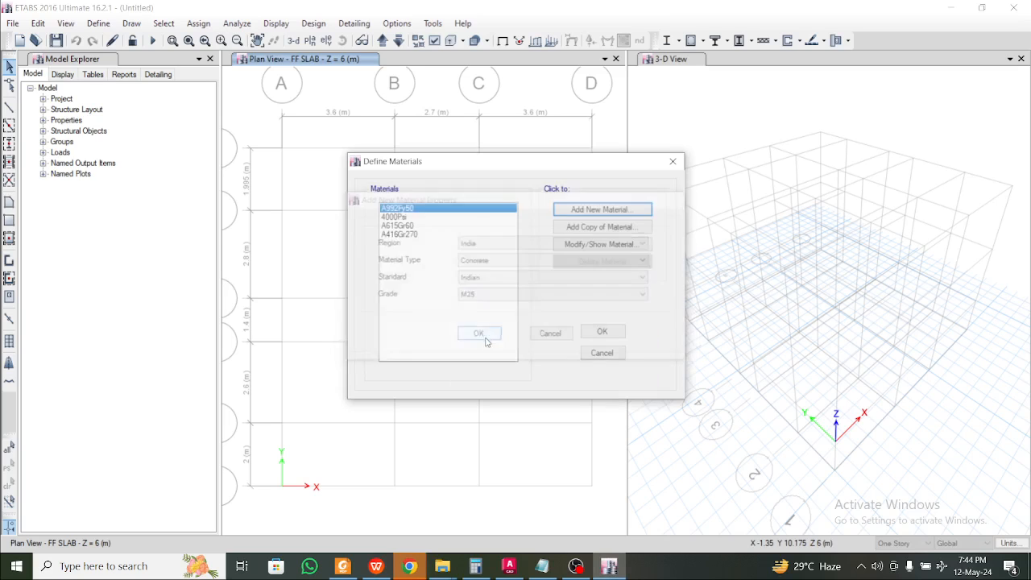
click(474, 456)
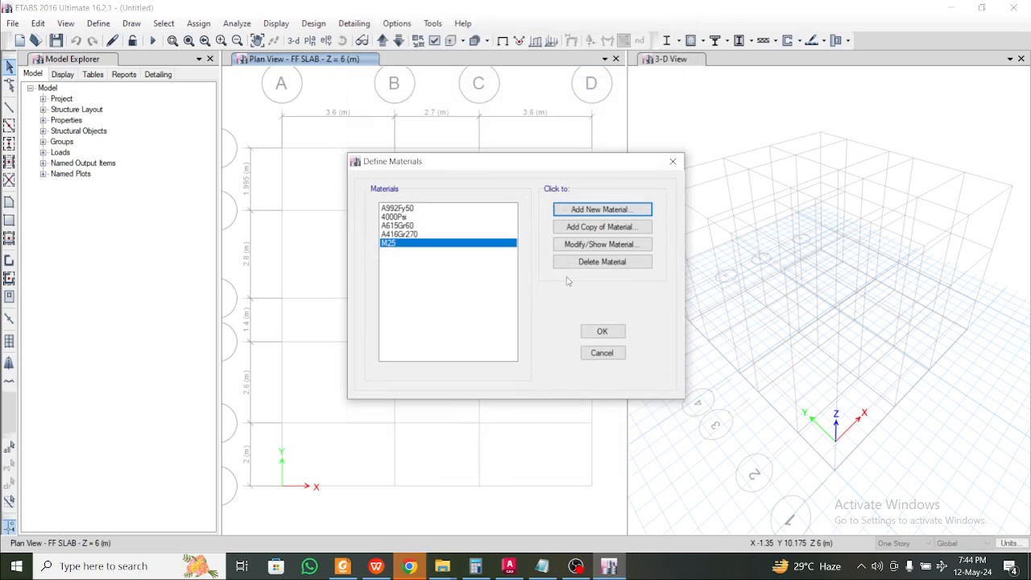
Add a Rebar material of grade HYSD Grade 500 and close the materials list
click(604, 210)
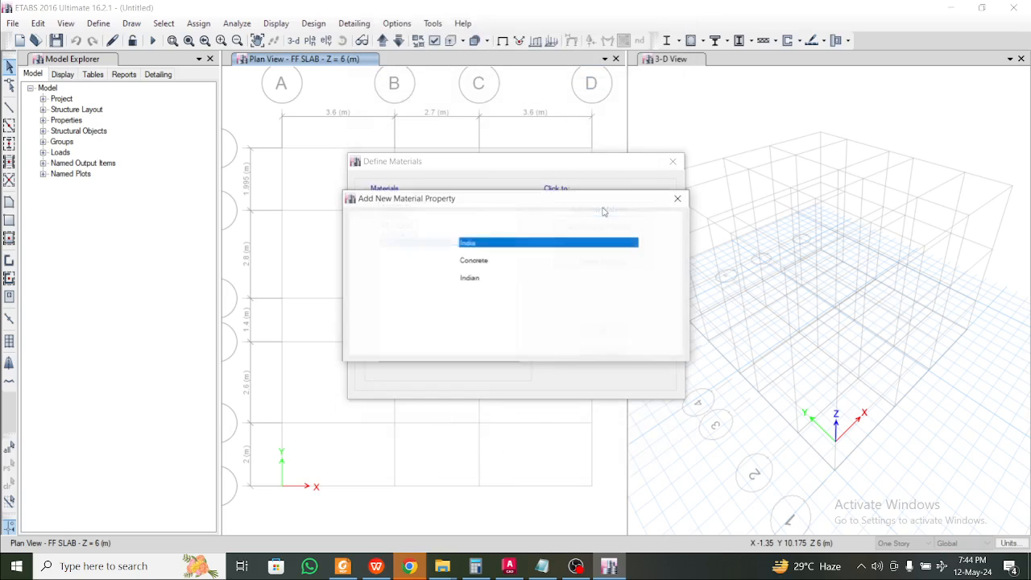
click(510, 260)
click(507, 307)
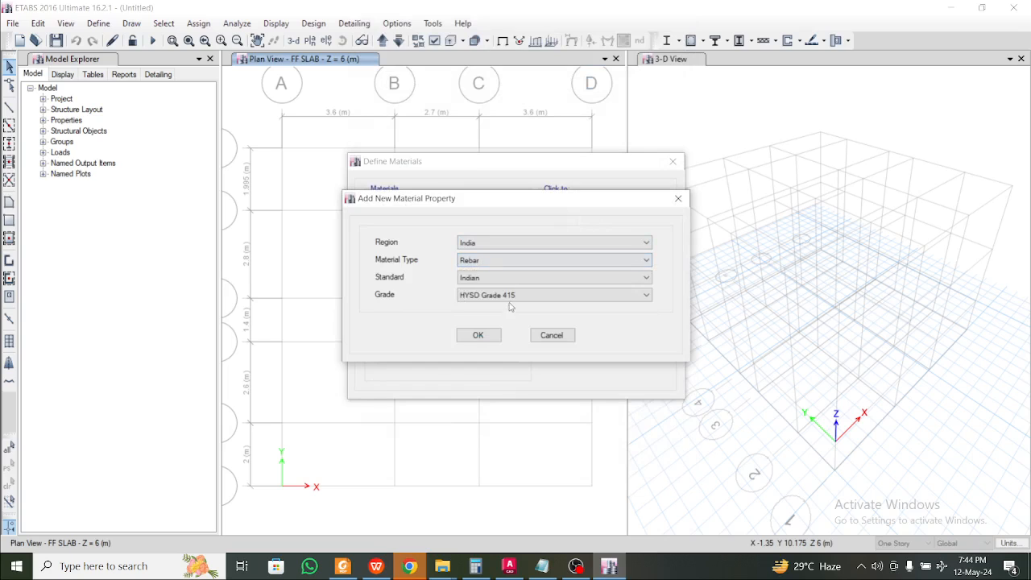
click(507, 295)
click(507, 332)
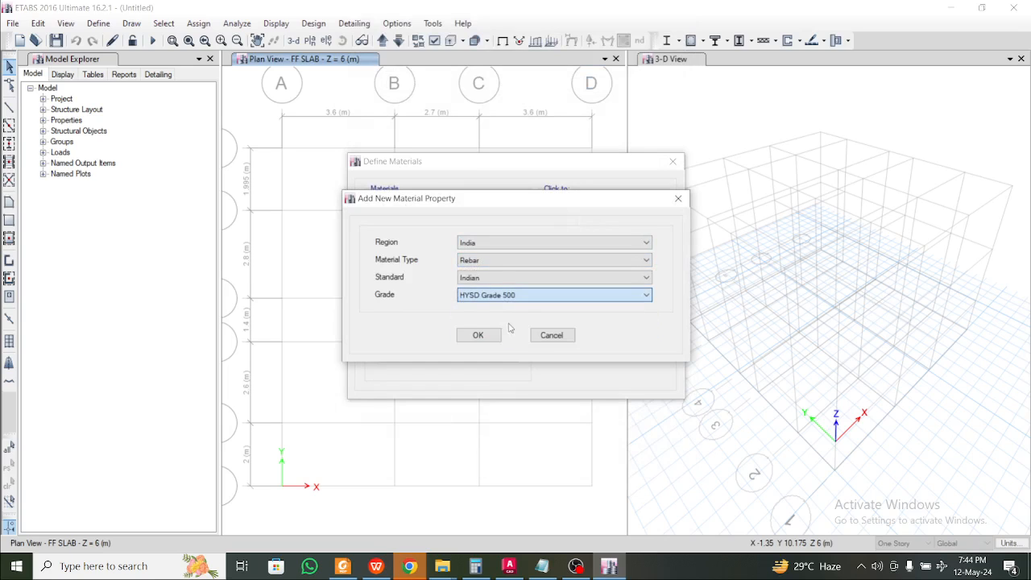
click(494, 338)
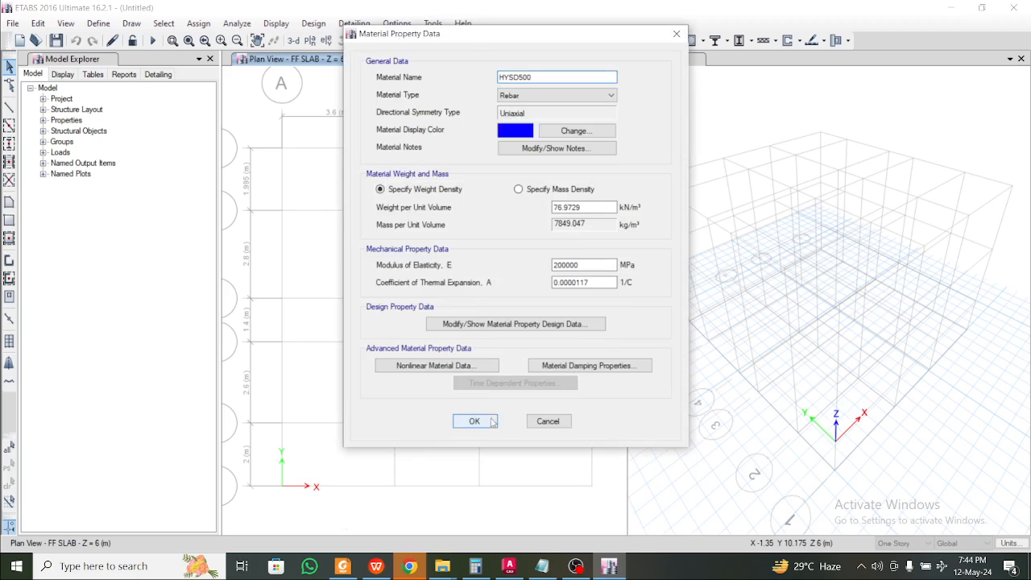
click(473, 421)
click(601, 330)
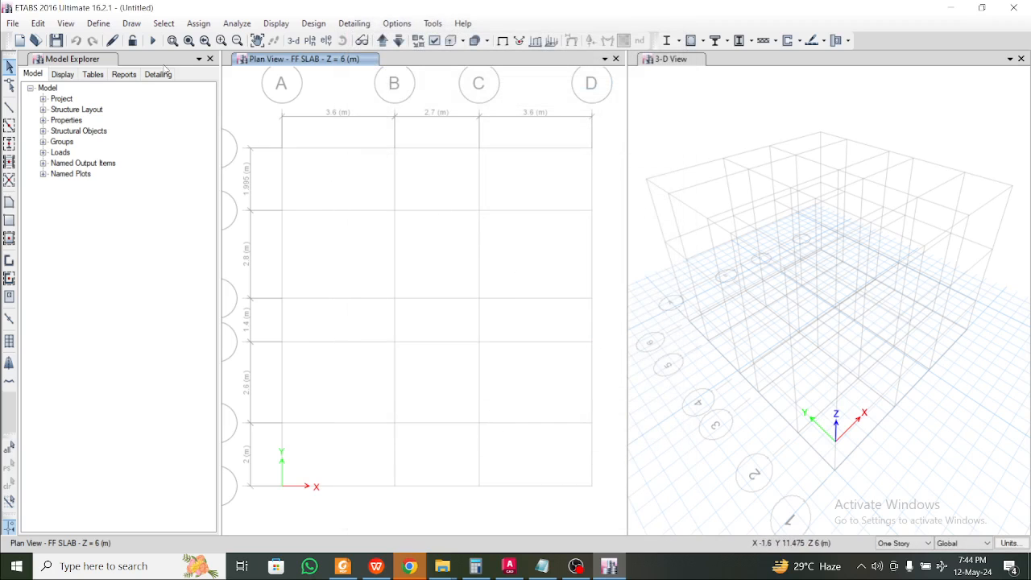
Reopen the material definitions to verify the new M25 and HYSD500 materials
click(100, 24)
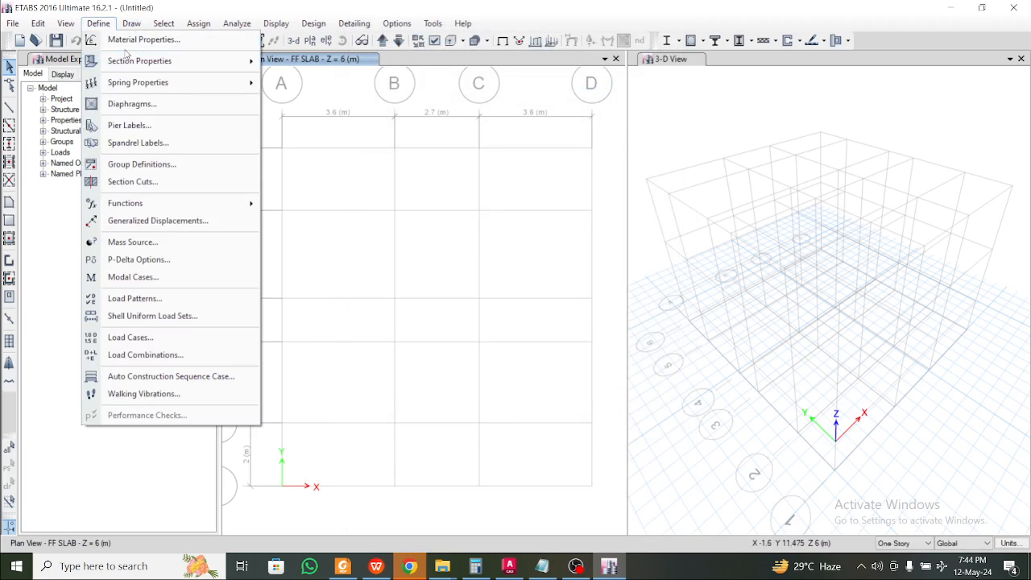
click(132, 40)
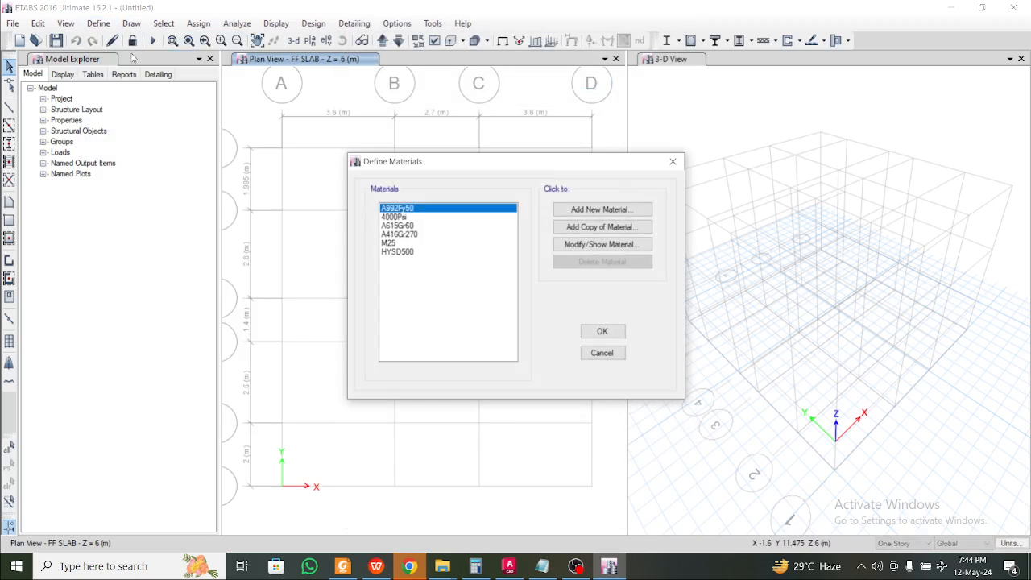
click(587, 331)
Open the Frame Sections list, then return to the WPS design notes
click(111, 24)
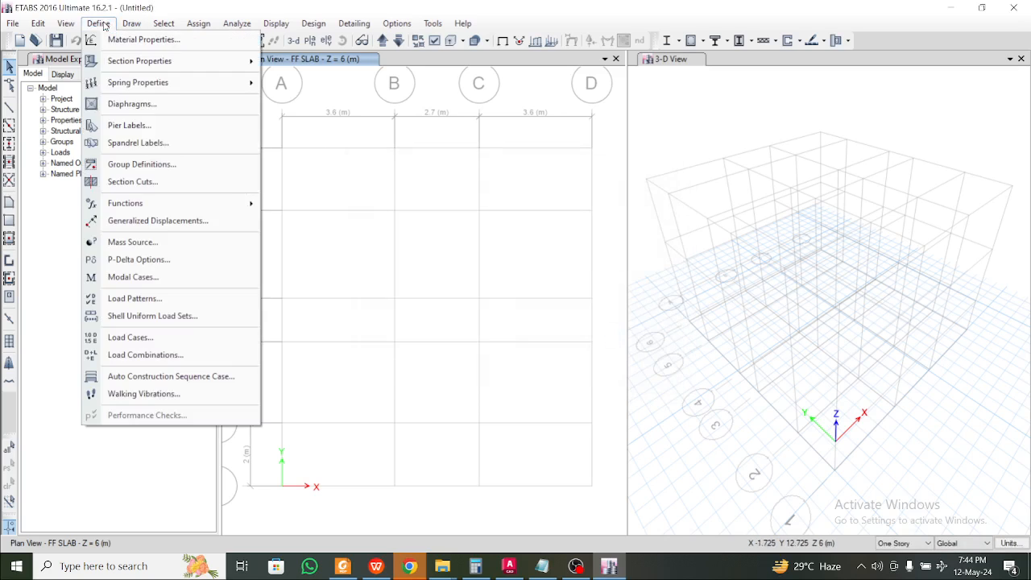
mouse_move(133, 62)
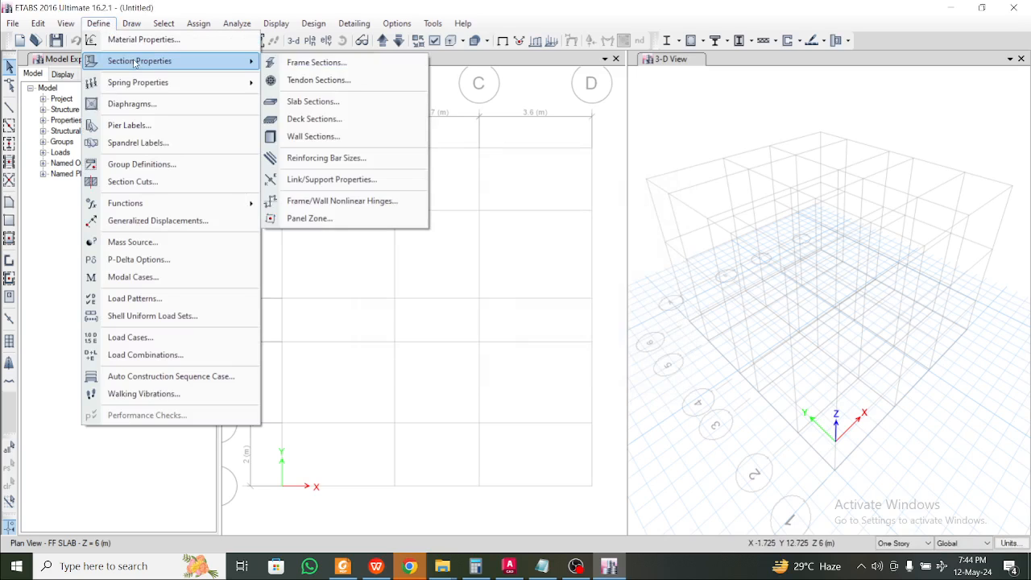
click(339, 70)
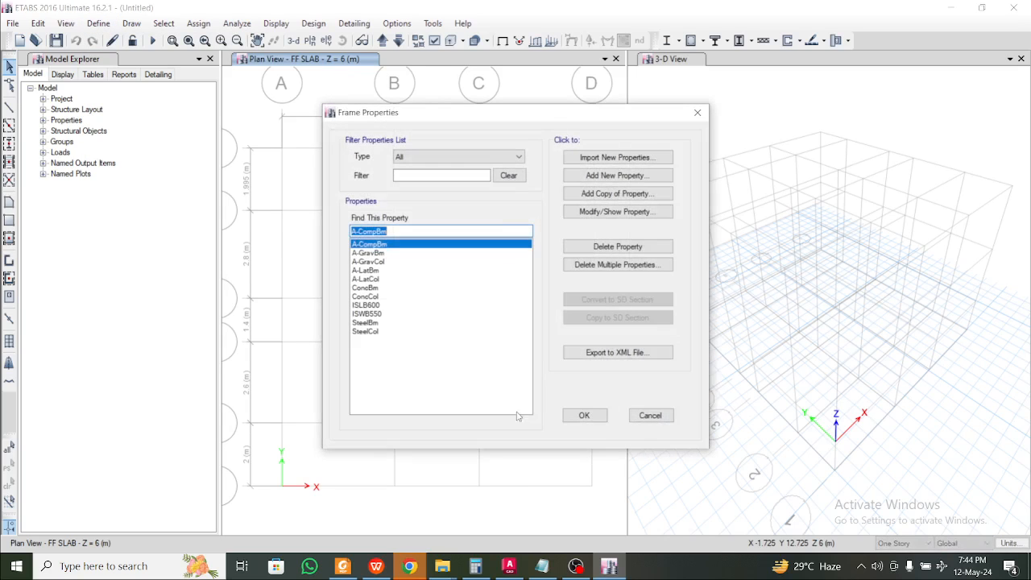
click(376, 566)
click(393, 406)
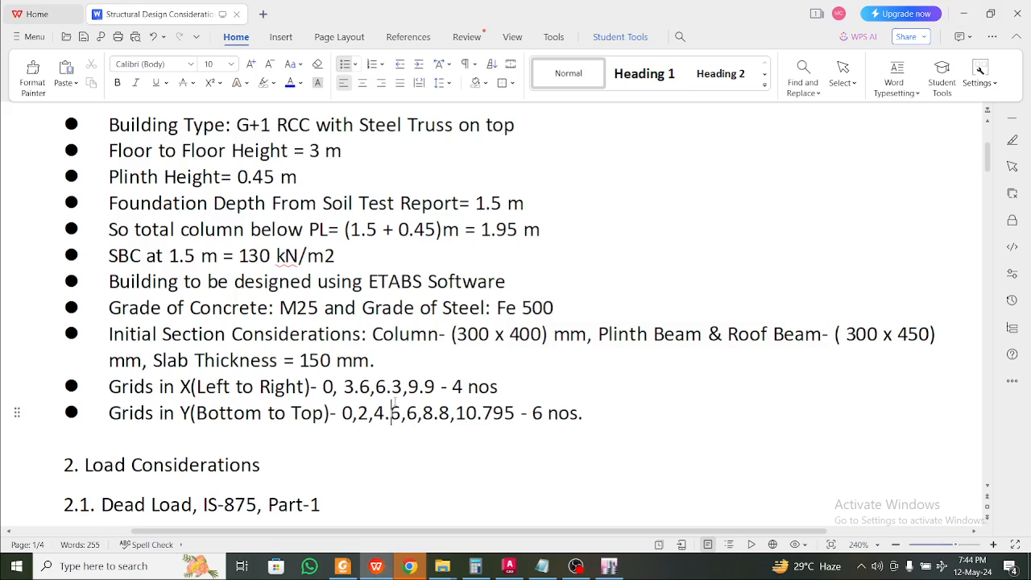
click(513, 356)
drag(453, 334, 540, 342)
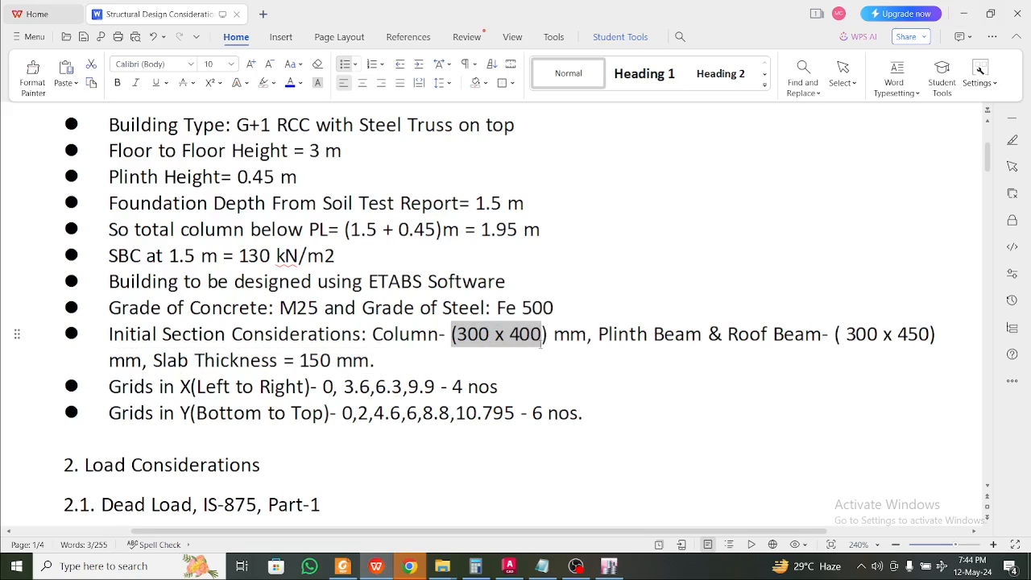
click(650, 342)
click(687, 342)
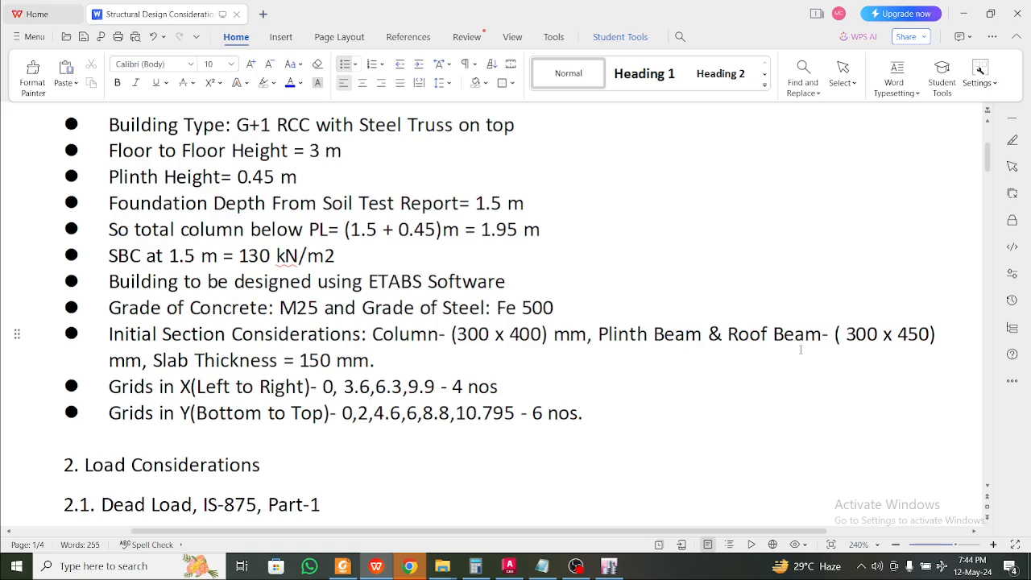
click(703, 339)
text(()
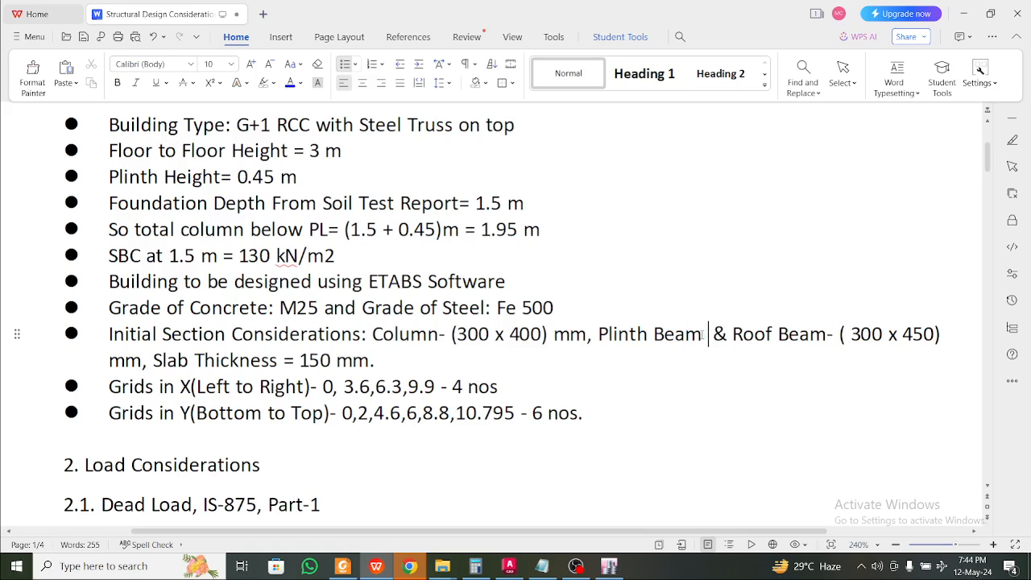
text(3)
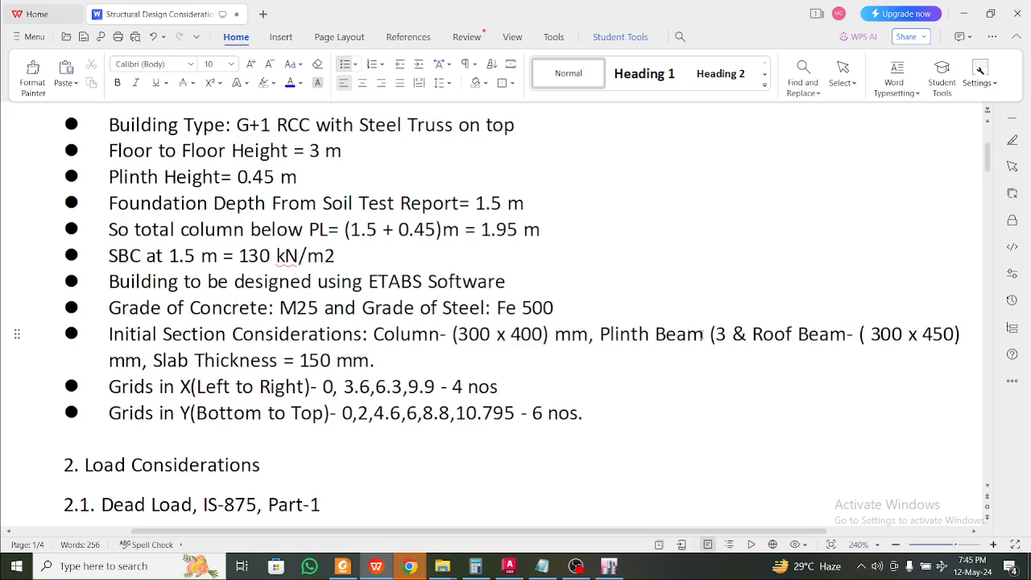
key(BackSpace)
key(BackSpace)
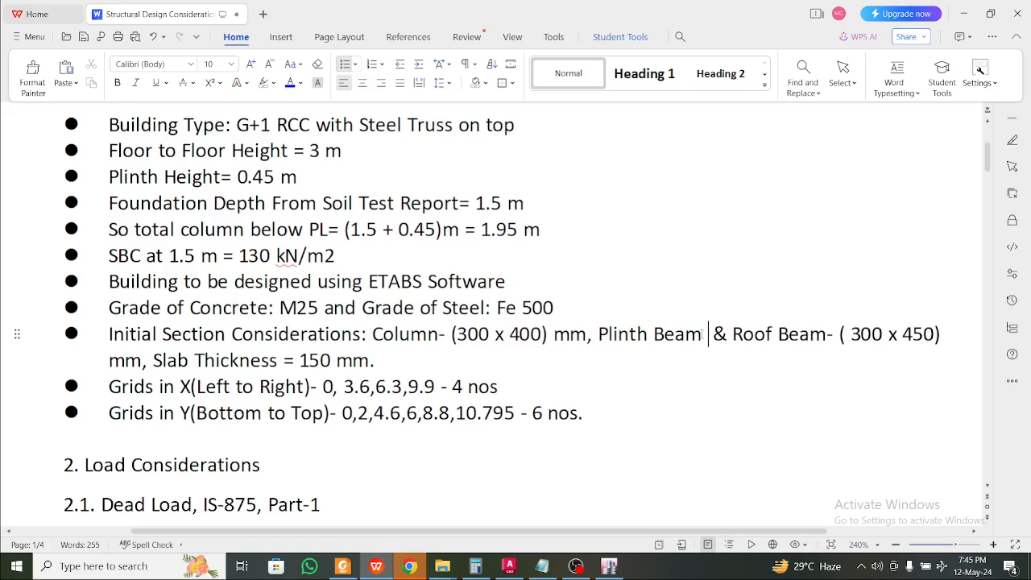
click(809, 354)
click(911, 338)
click(934, 343)
drag(935, 343, 911, 353)
drag(826, 335, 825, 362)
click(937, 334)
click(832, 338)
click(609, 566)
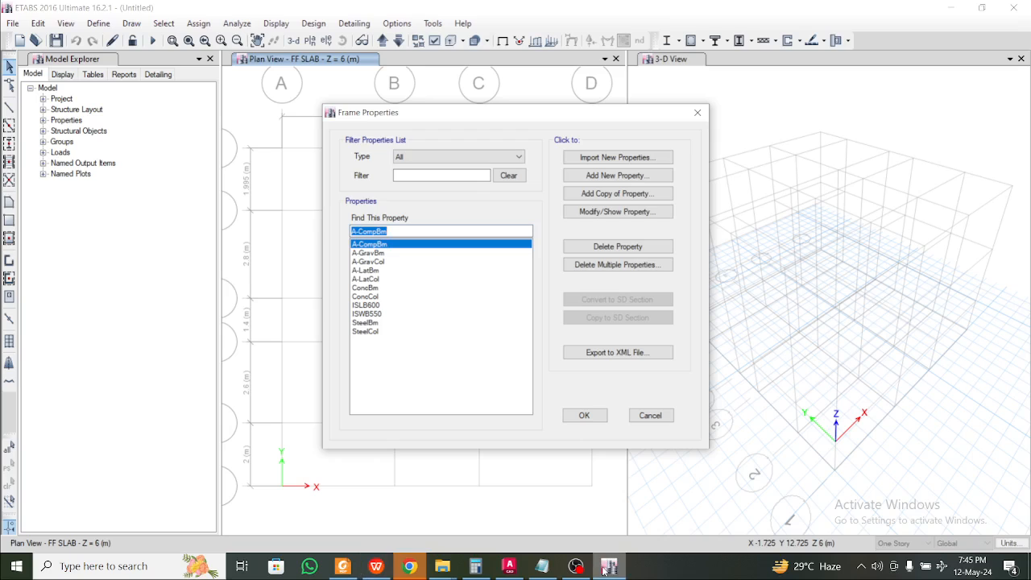
Inspect the ConcCol section (375 x 375 mm, 4000Psi) and its rebar details
click(372, 334)
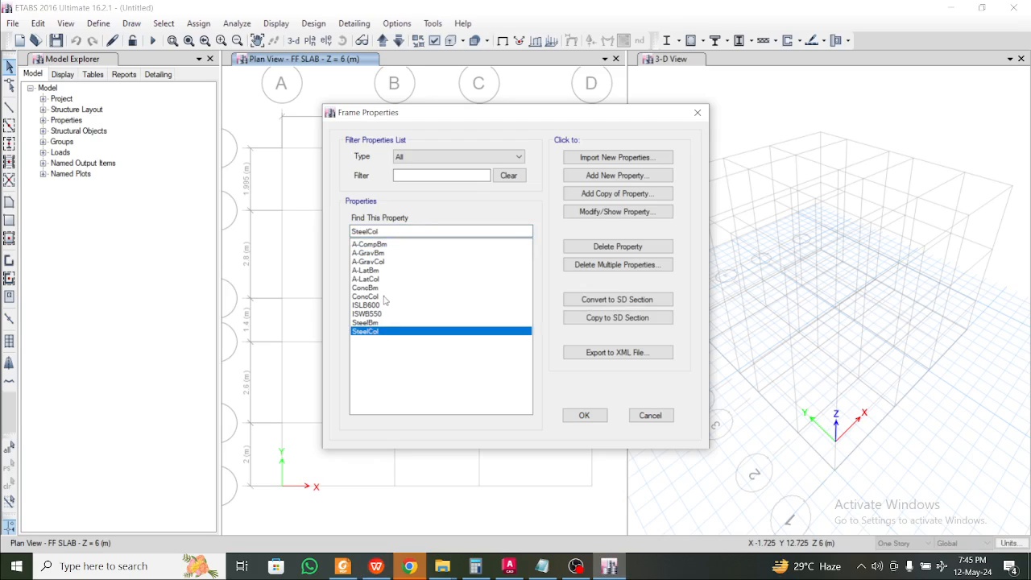
click(384, 298)
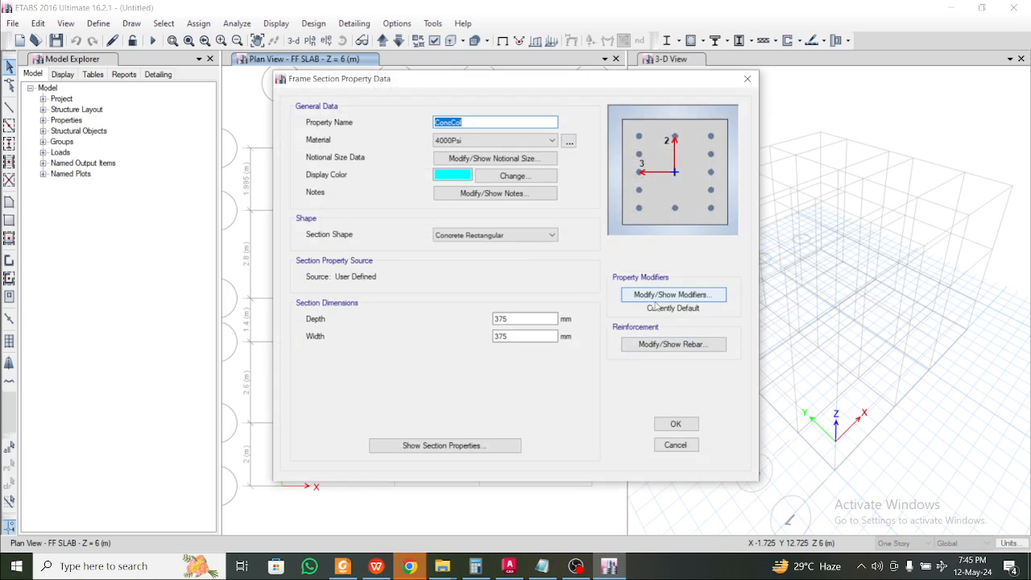
click(665, 345)
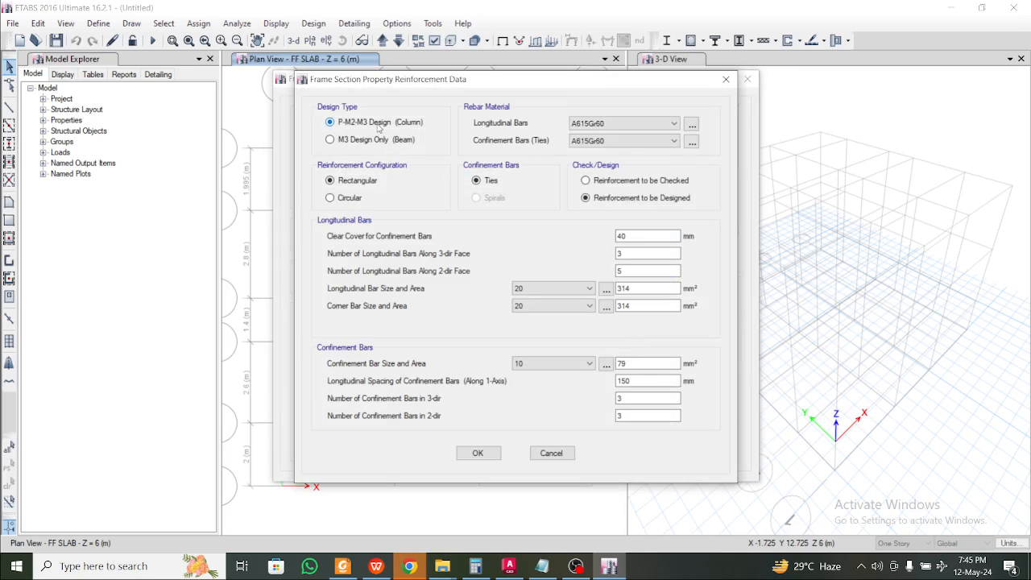
click(725, 79)
double_click(475, 125)
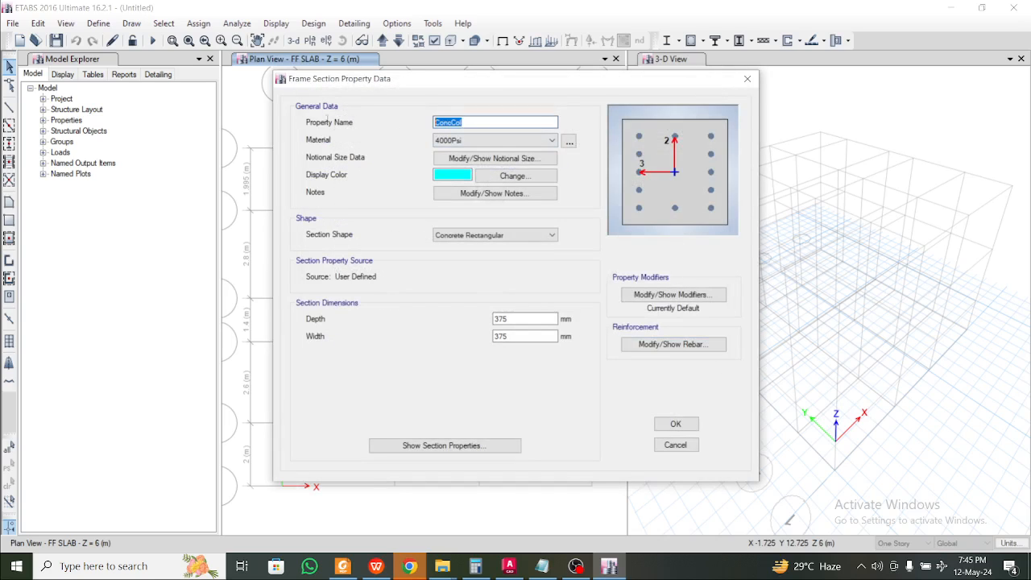
Rename the column section to C 300 x 400 with M25 material, width 300 and depth 400
text(C 300 x 400)
click(454, 123)
click(512, 141)
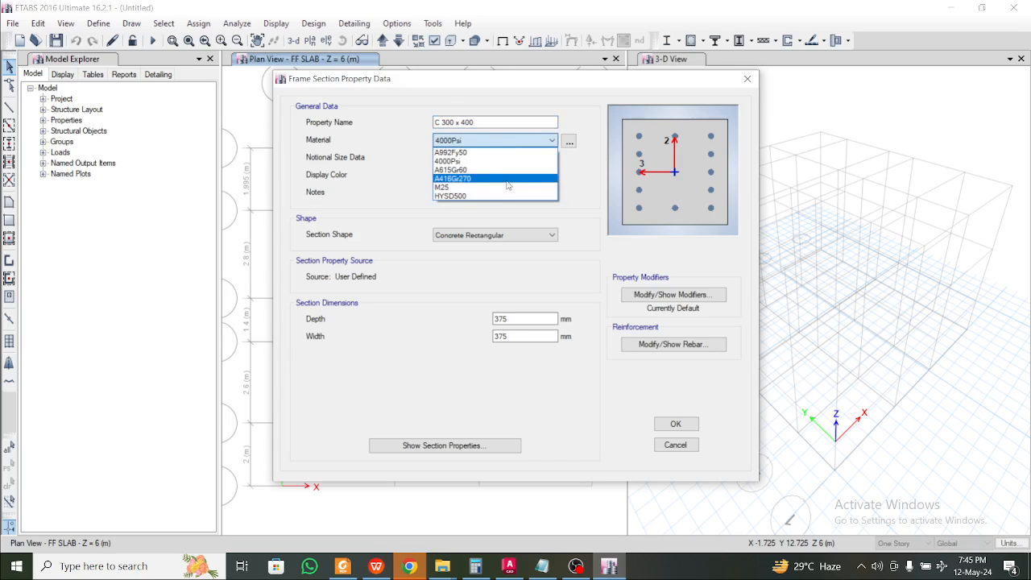
click(506, 187)
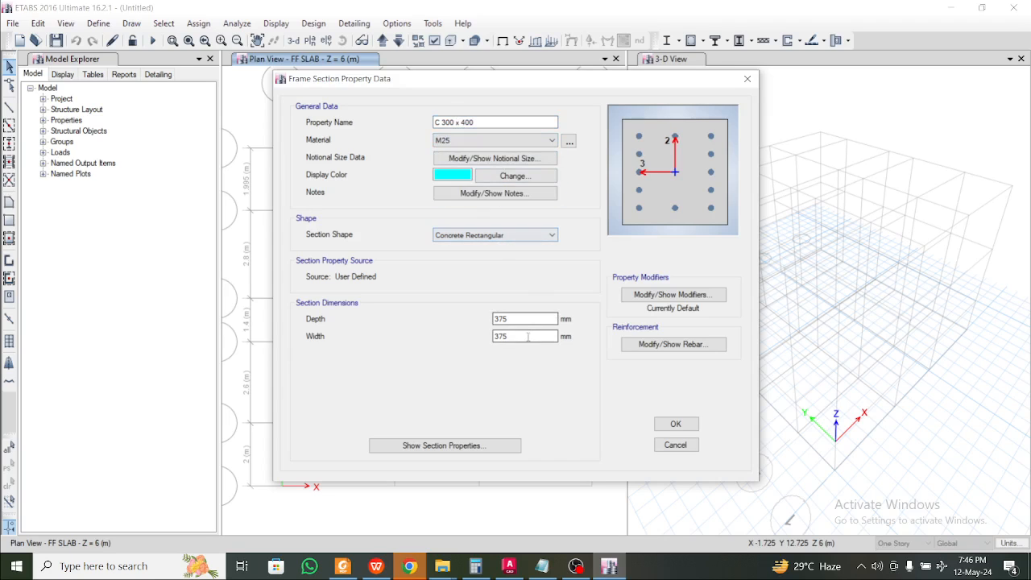
drag(527, 337, 385, 338)
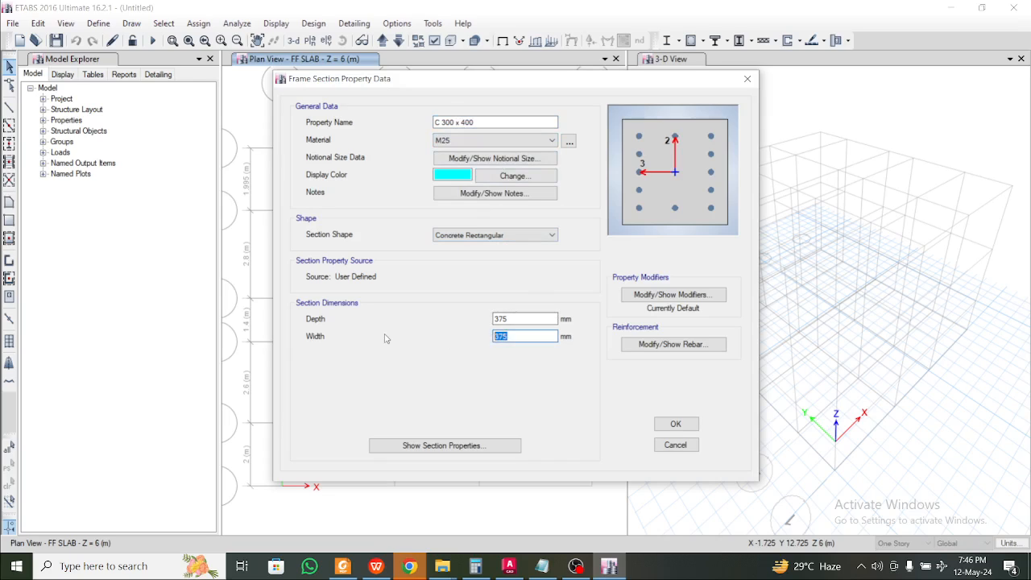
text(300)
double_click(518, 320)
text(40)
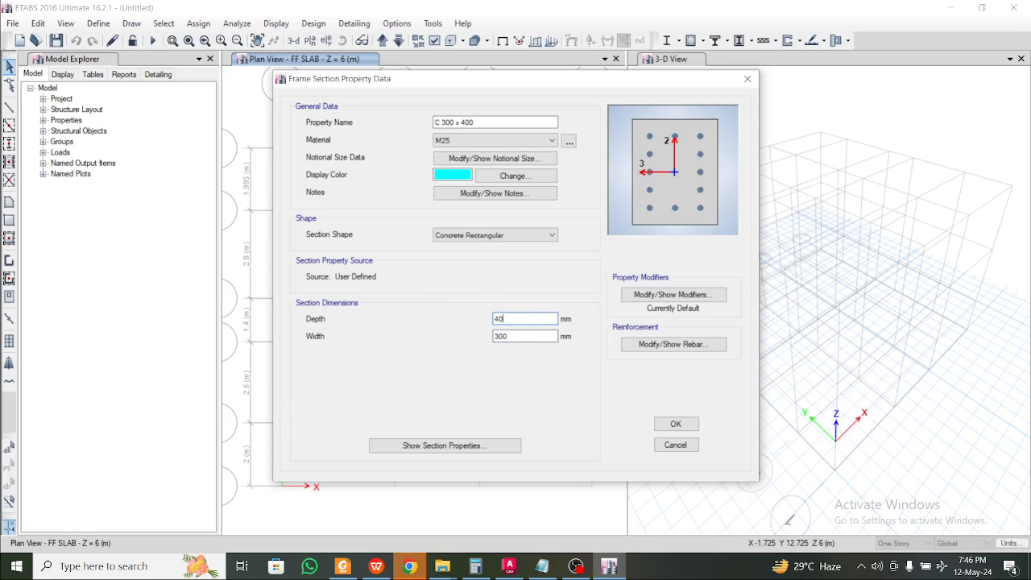
text(0)
Review the section's stiffness modifiers, then go back to the WPS design notes
click(673, 295)
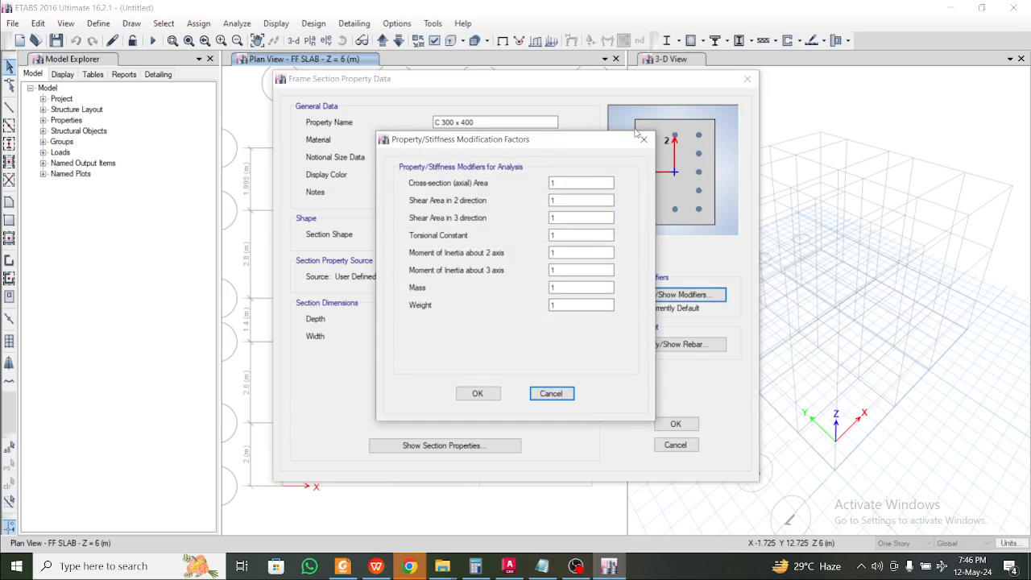
click(643, 139)
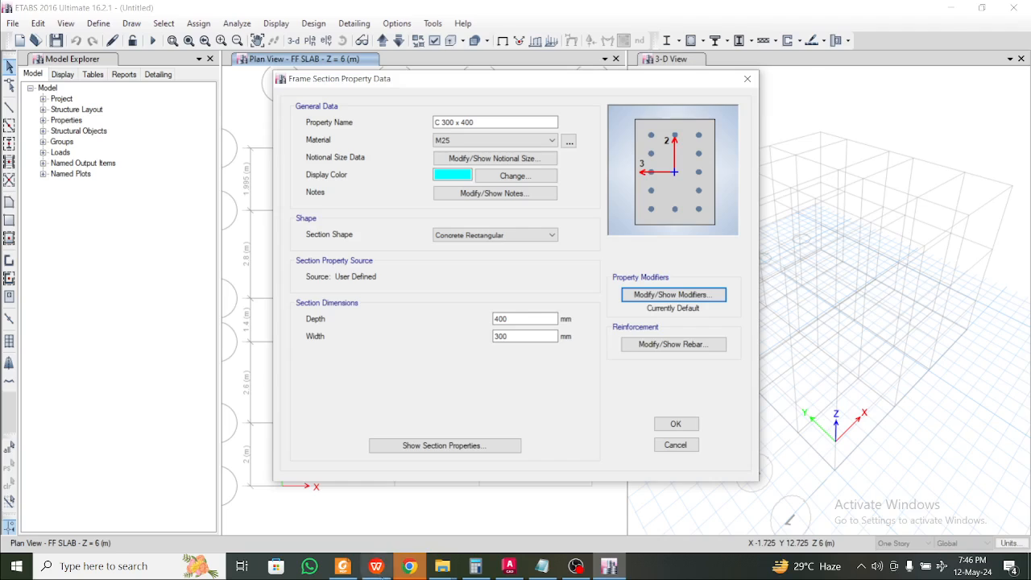
click(376, 566)
scroll(266, 426, down, 3)
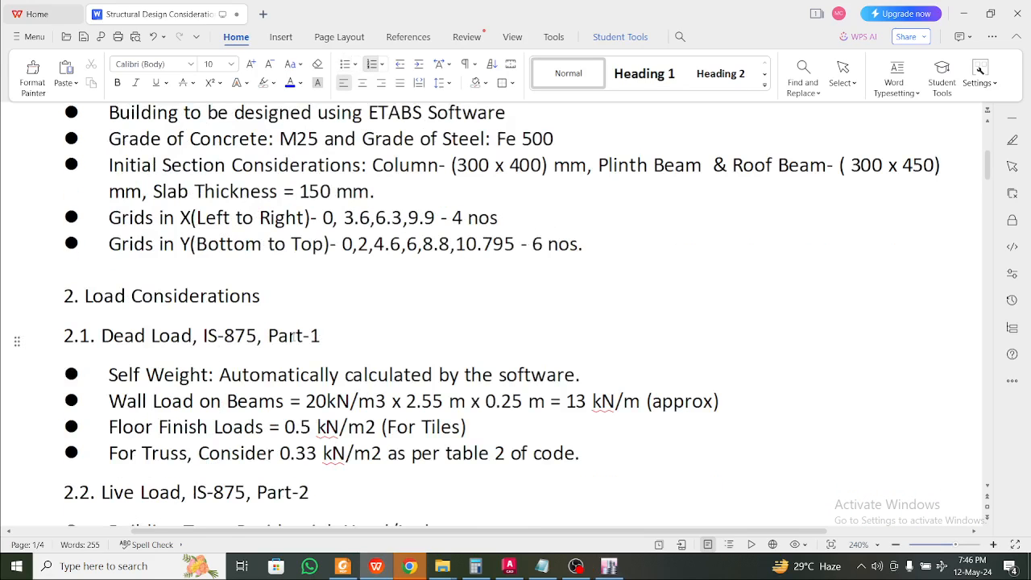
scroll(292, 334, down, 1)
click(214, 273)
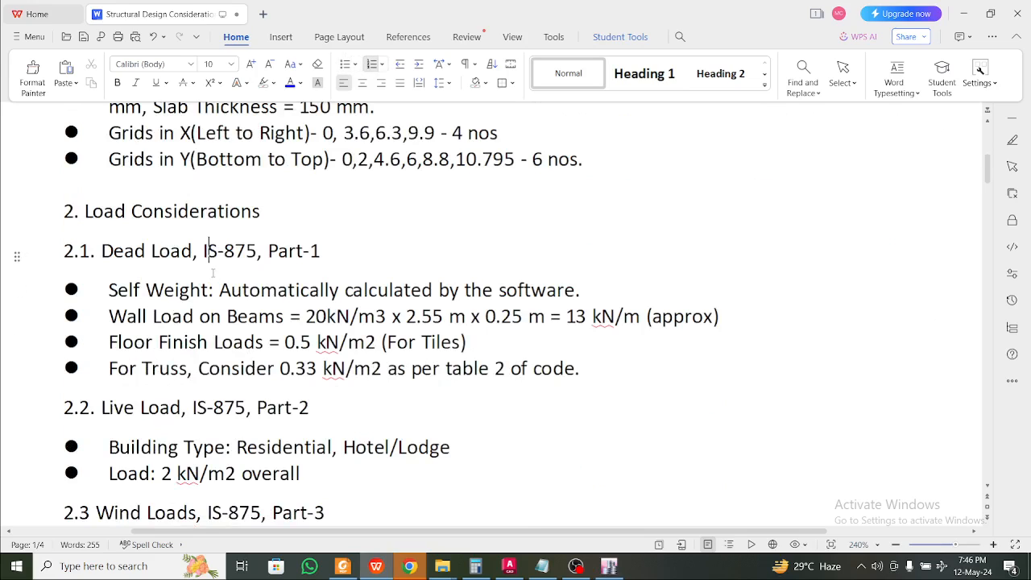
click(248, 251)
click(262, 291)
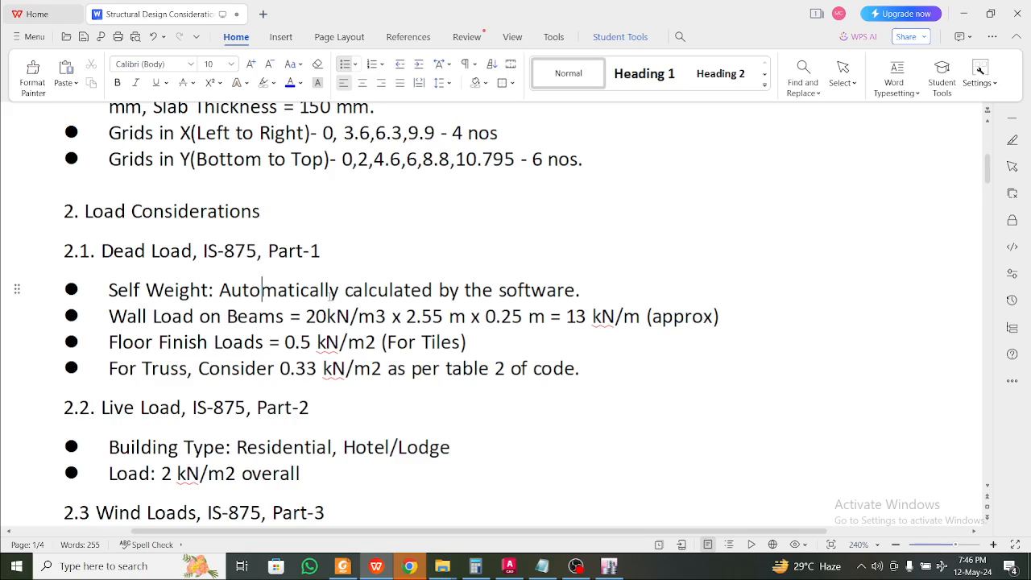
click(286, 316)
drag(305, 317, 387, 324)
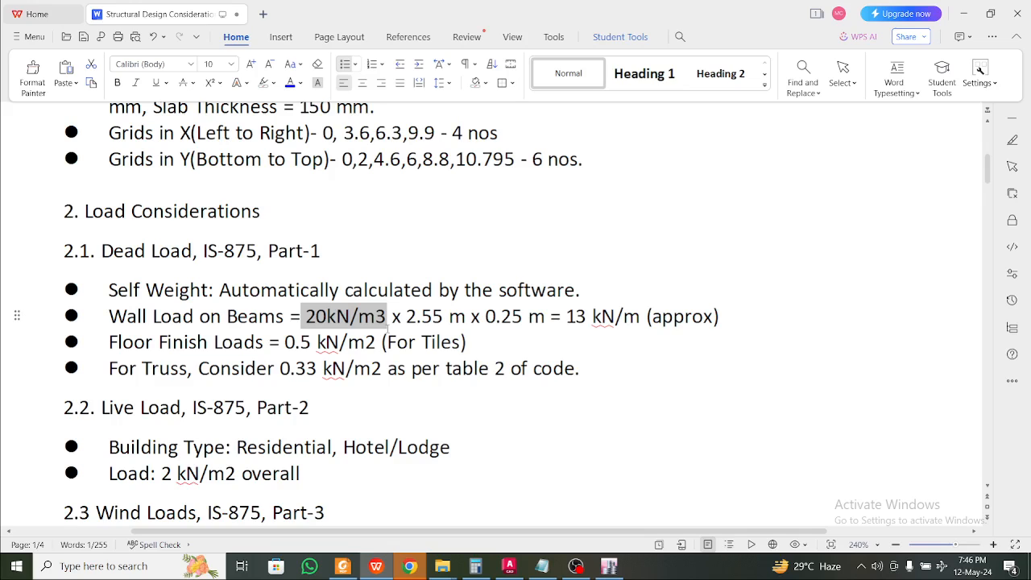
drag(387, 319, 305, 317)
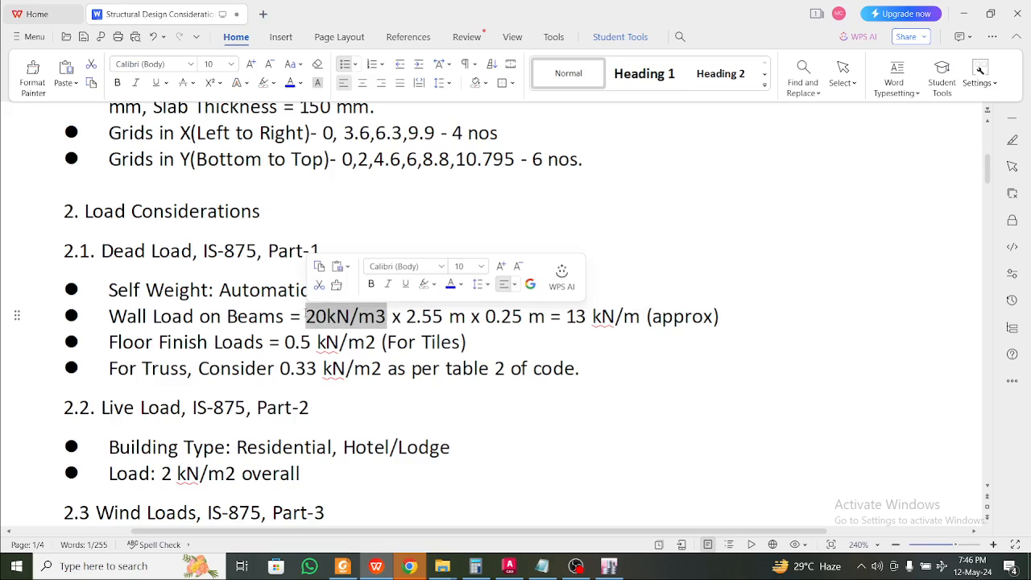
click(304, 318)
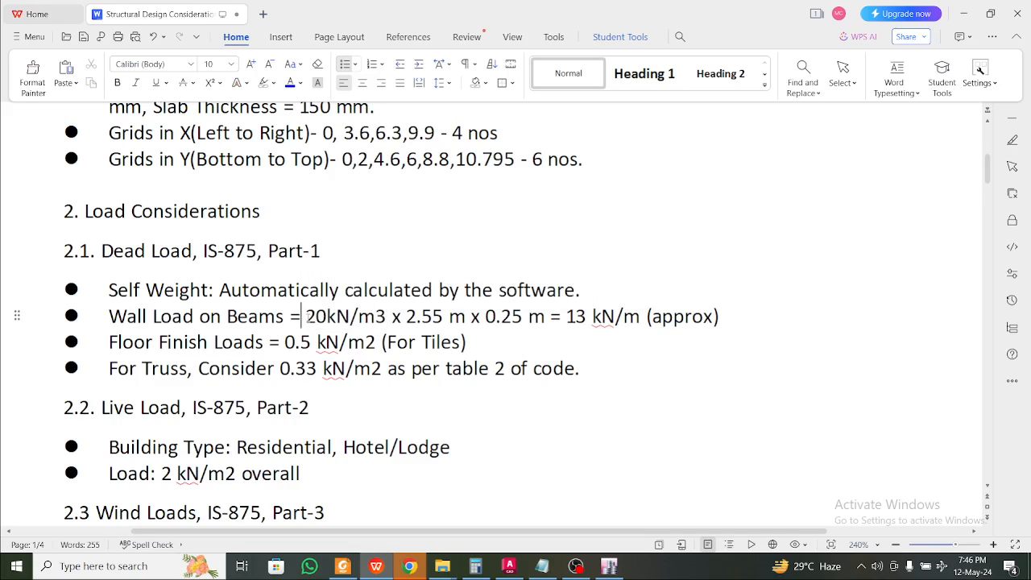
drag(305, 317, 388, 319)
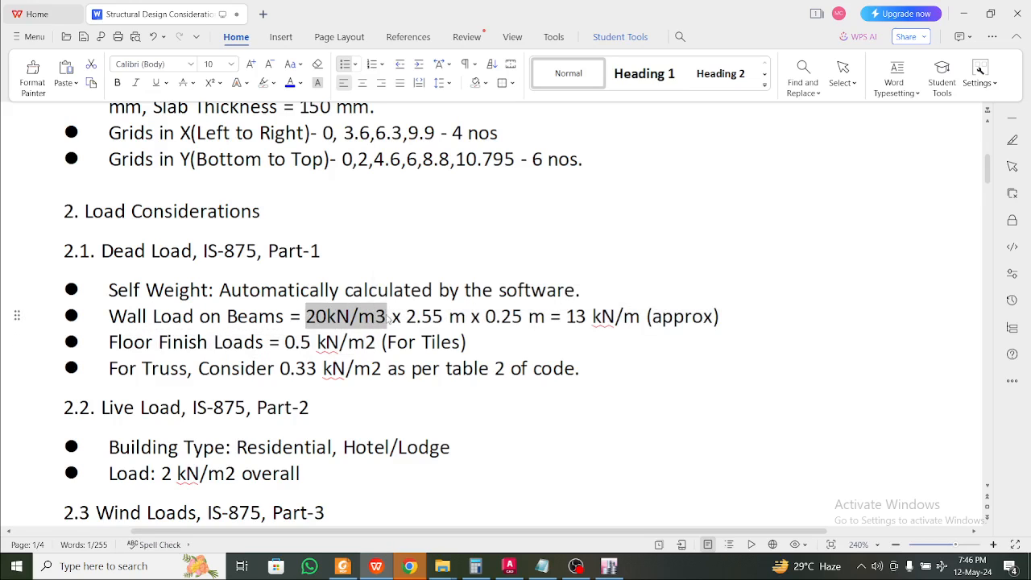
click(387, 318)
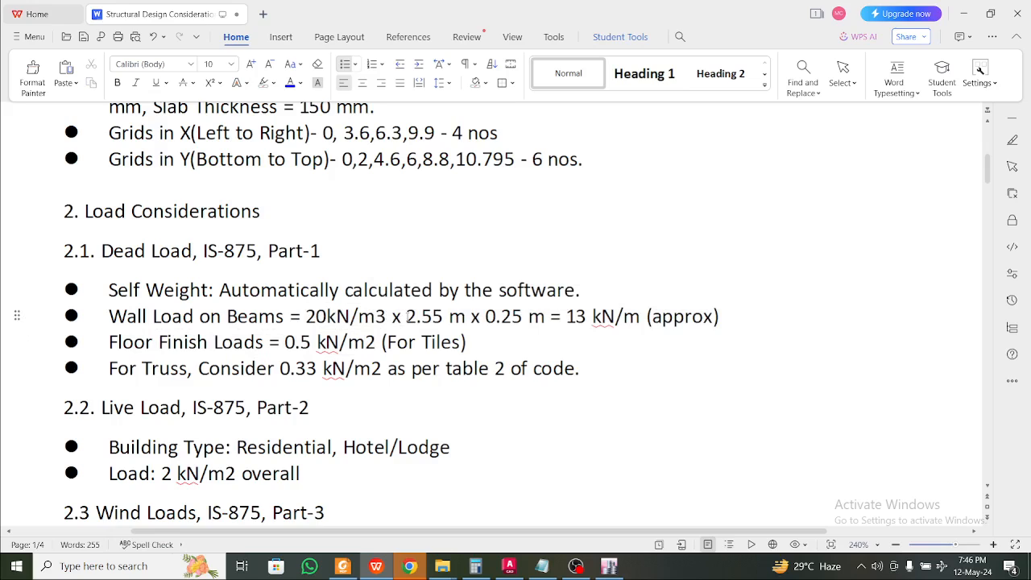
drag(406, 317, 444, 317)
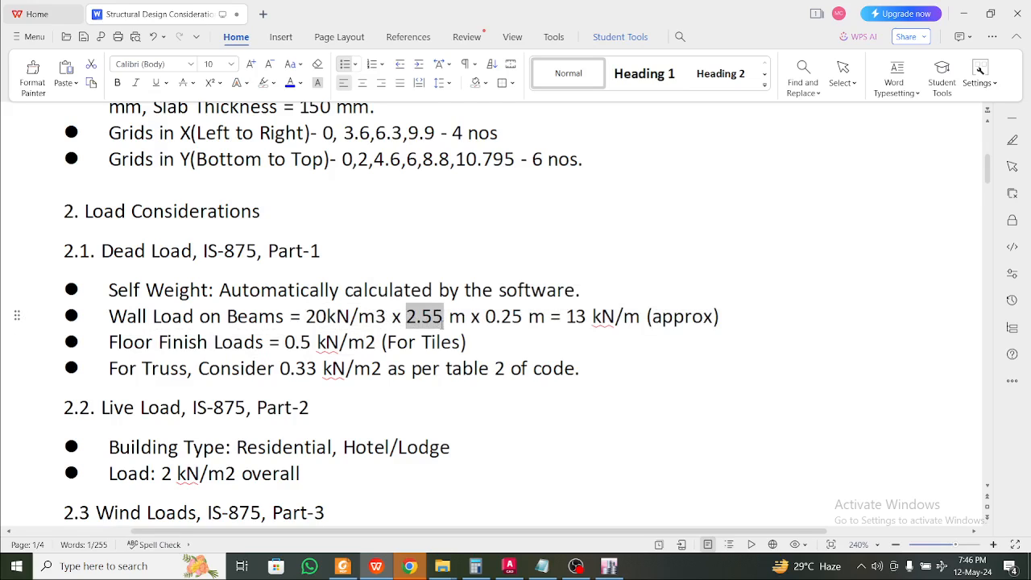
scroll(443, 326, up, 1)
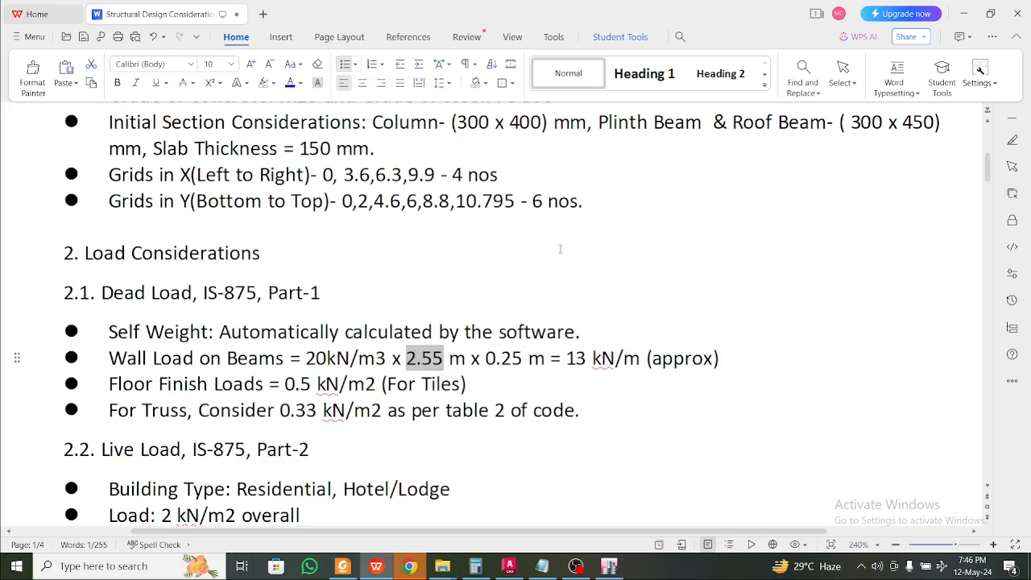
scroll(678, 247, up, 1)
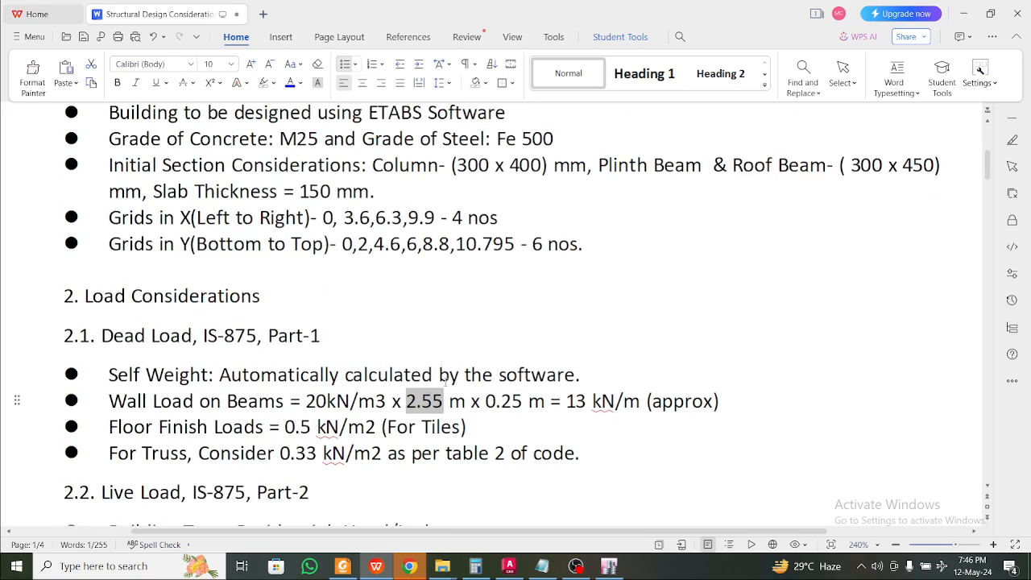
scroll(445, 379, down, 1)
click(434, 358)
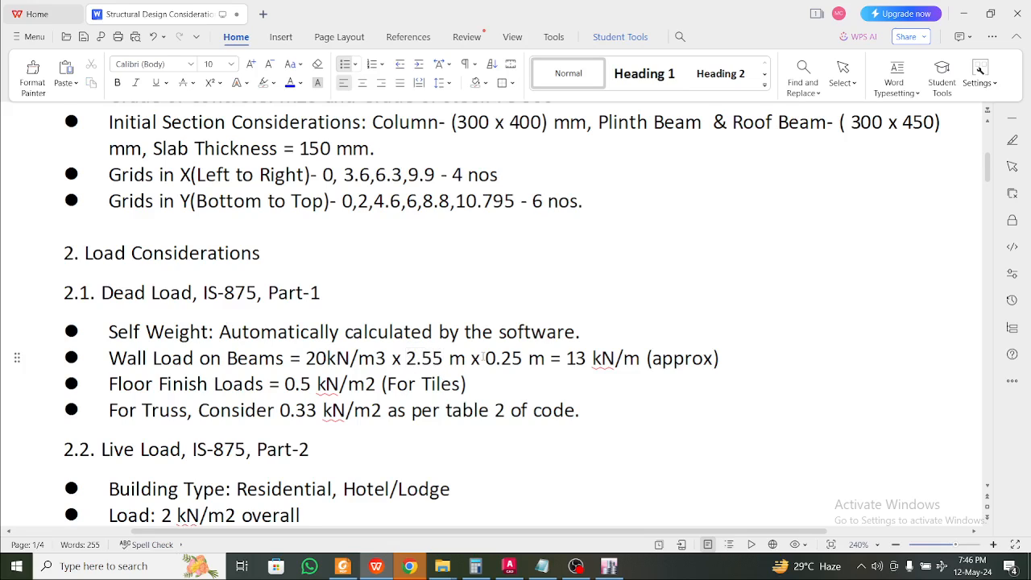
mouse_move(485, 358)
mouse_down()
mouse_move(522, 358)
mouse_move(462, 358)
mouse_move(482, 357)
mouse_up()
click(523, 358)
click(528, 376)
drag(561, 357, 634, 367)
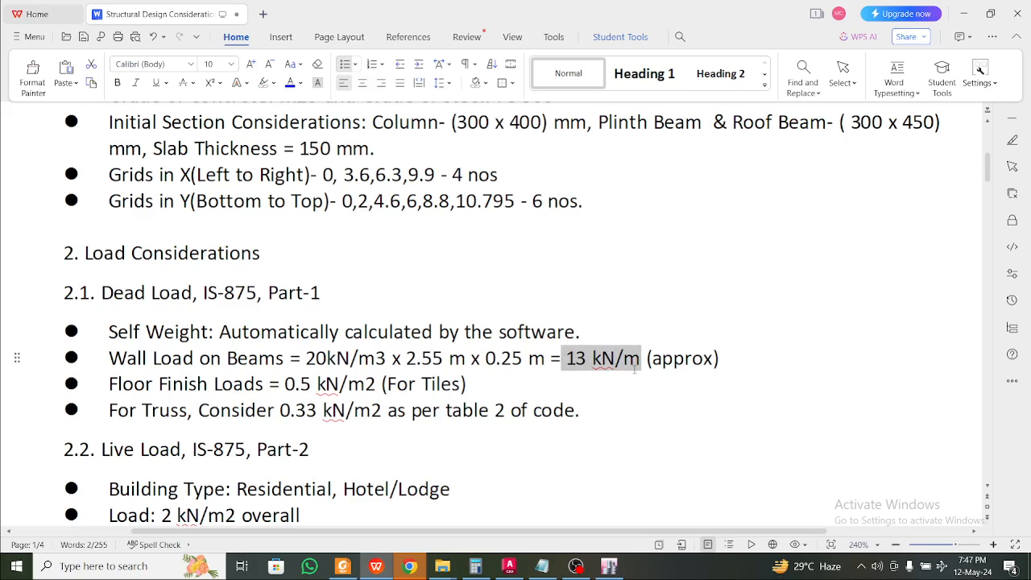
click(636, 364)
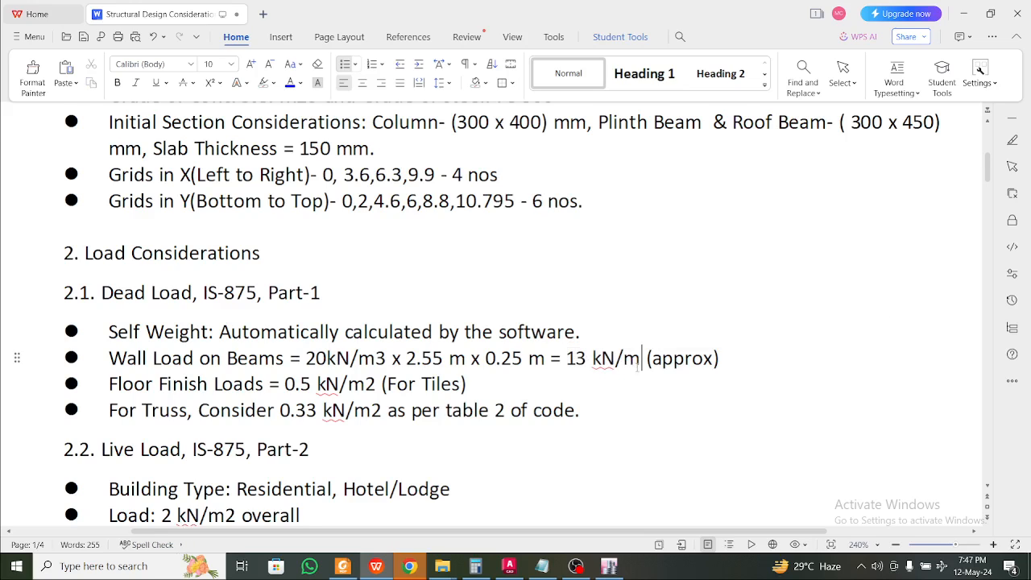
double_click(575, 359)
click(566, 358)
click(496, 358)
scroll(498, 367, down, 1)
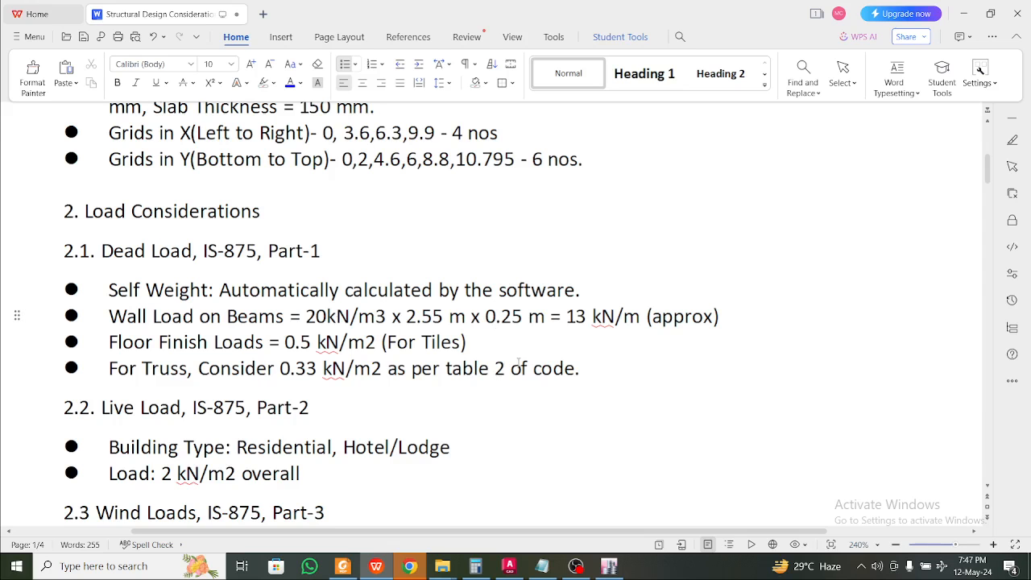
scroll(497, 358, up, 4)
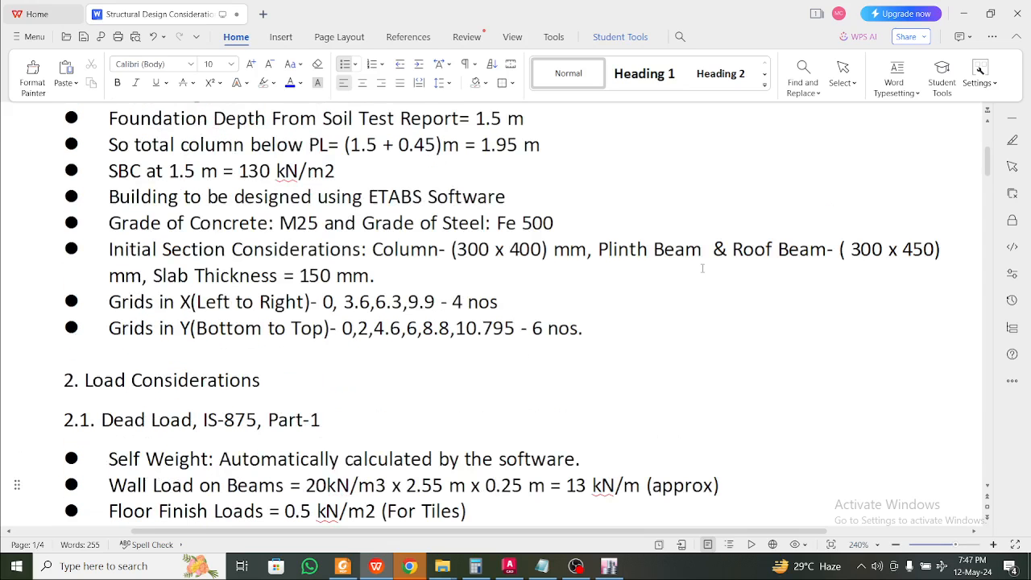
scroll(812, 286, down, 3)
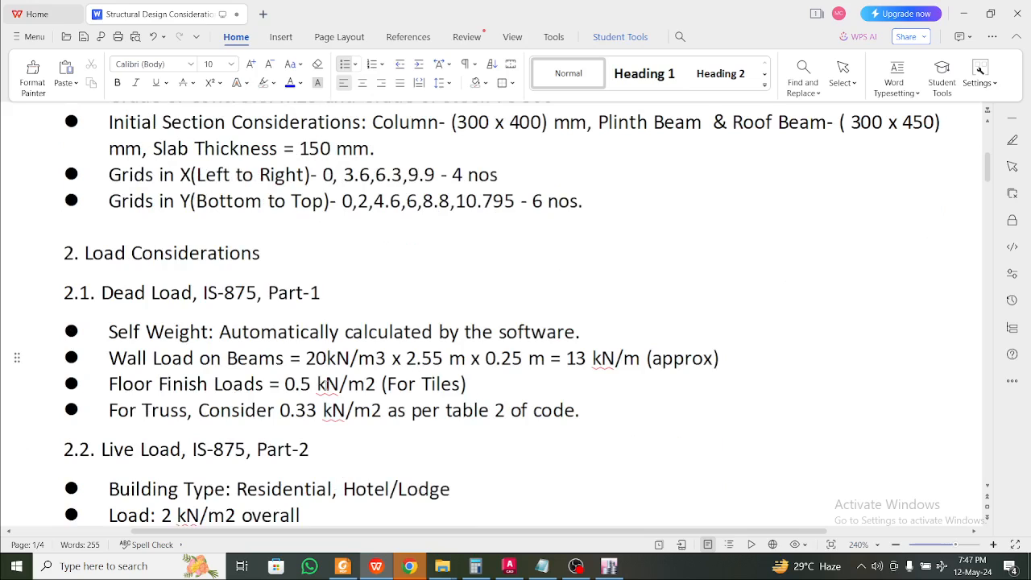
drag(467, 384, 167, 384)
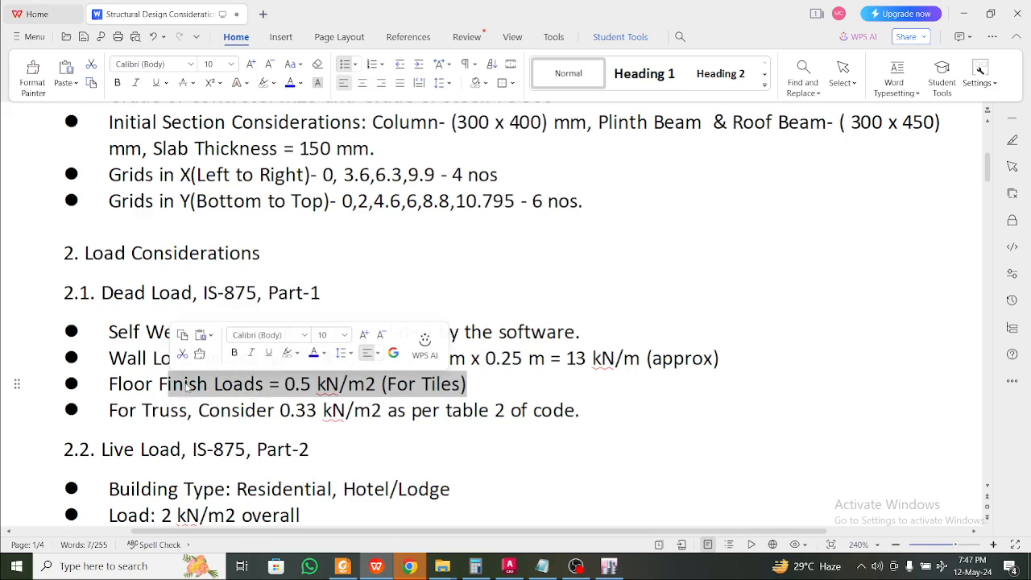
click(260, 407)
right_click(322, 384)
click(386, 384)
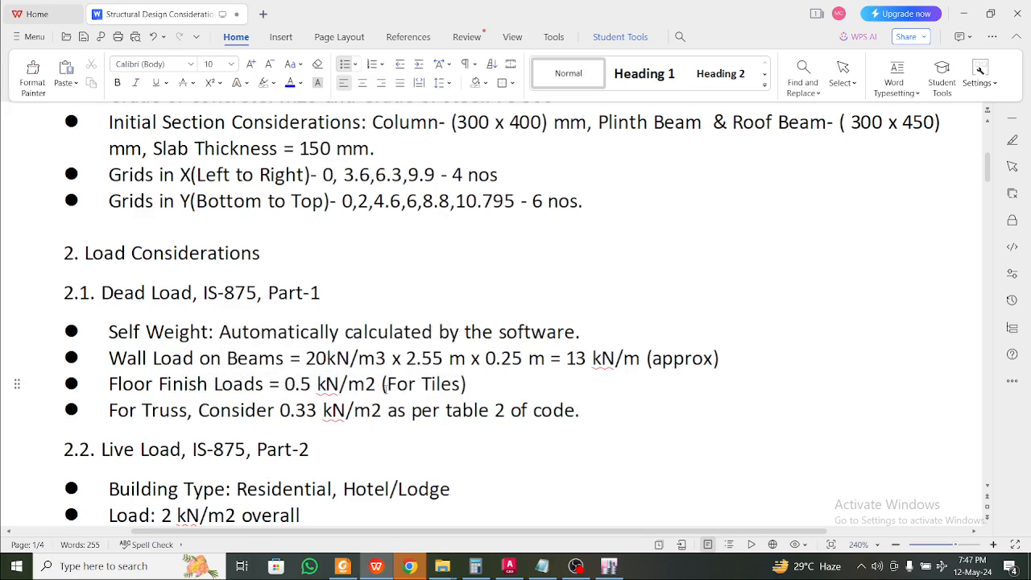
scroll(337, 394, down, 1)
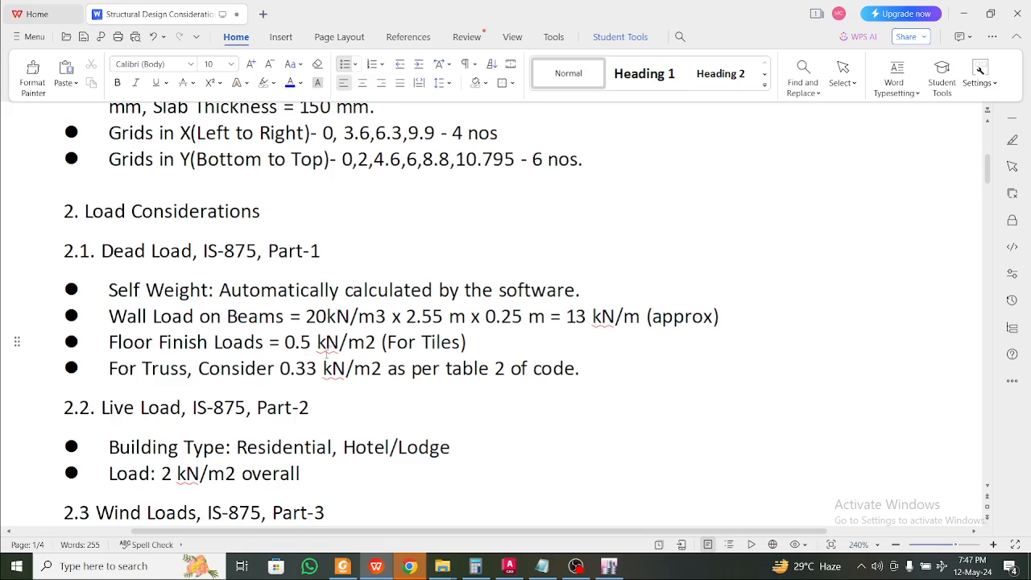
scroll(322, 347, down, 2)
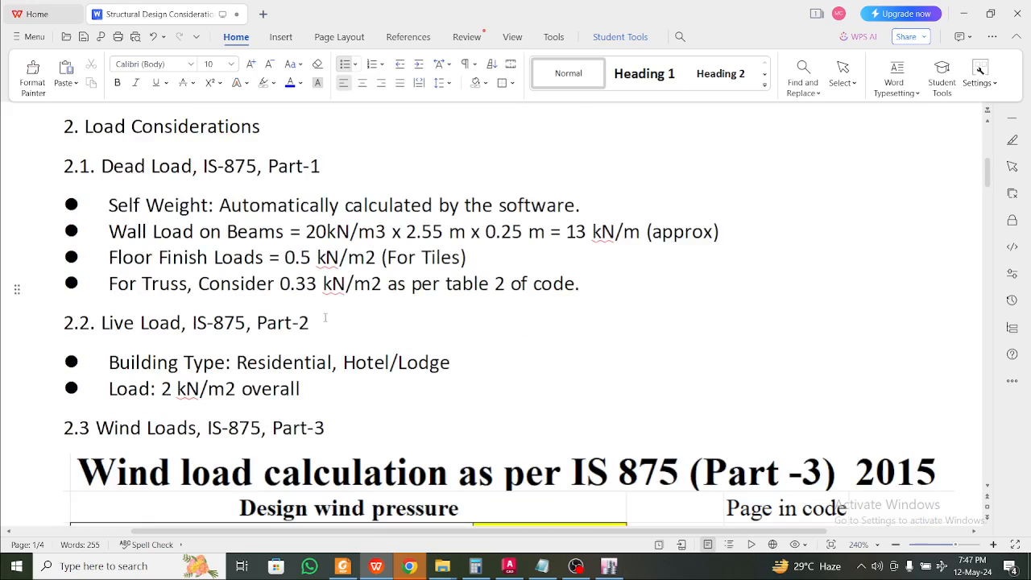
Insert a new bullet 'Consider 5 kN/m2 for the roof truss' under the For Truss dead load
click(316, 286)
key(Return)
text(C)
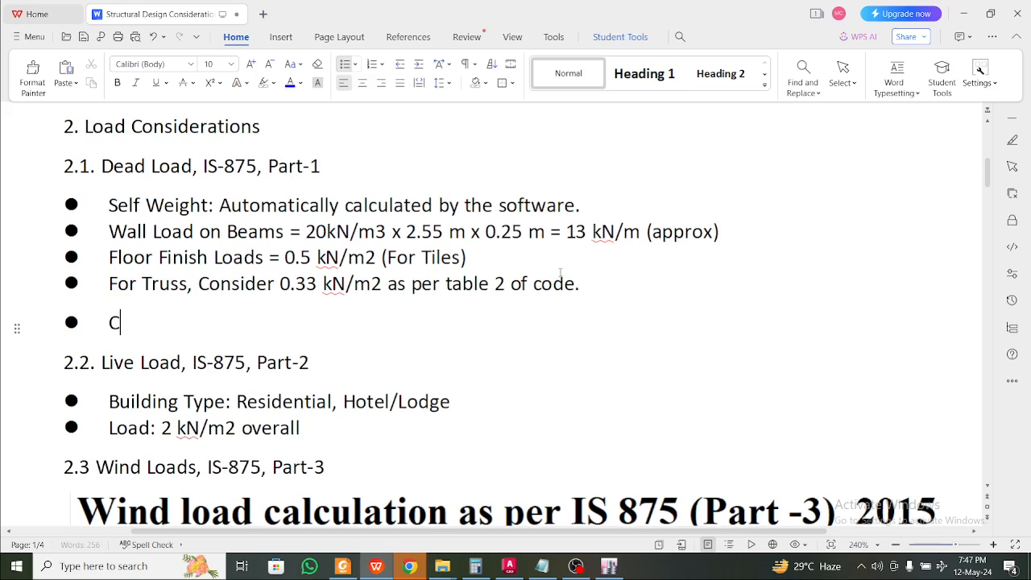
text(onsider )
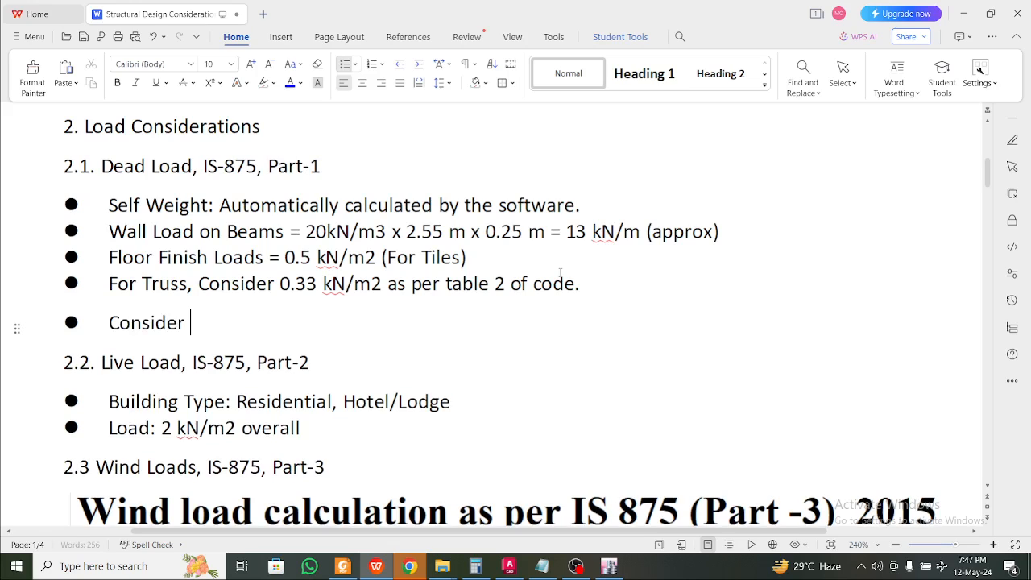
text(5k)
key(BackSpace)
text(kN/m2 )
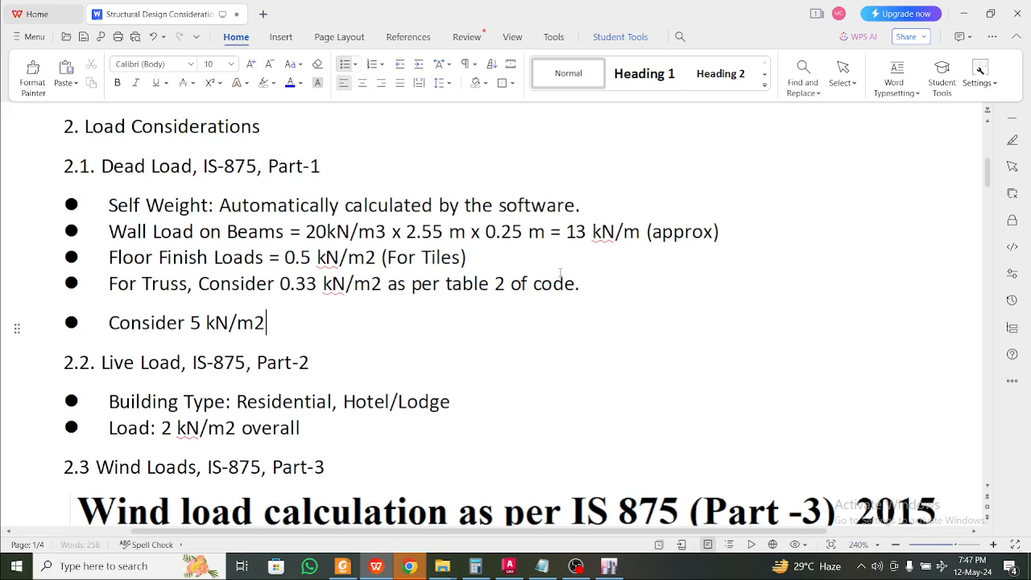
text(for the roof )
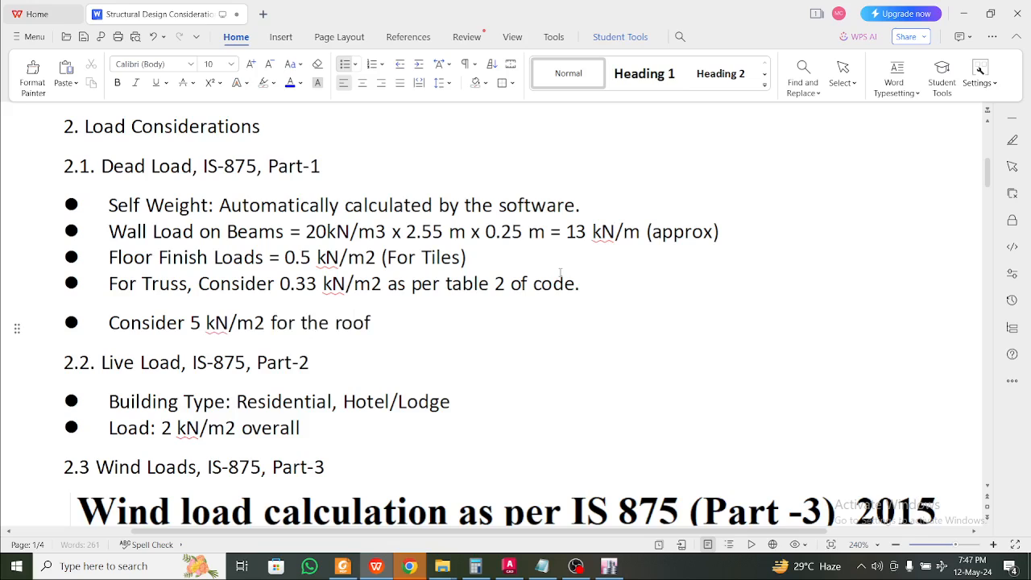
text(truss)
click(366, 322)
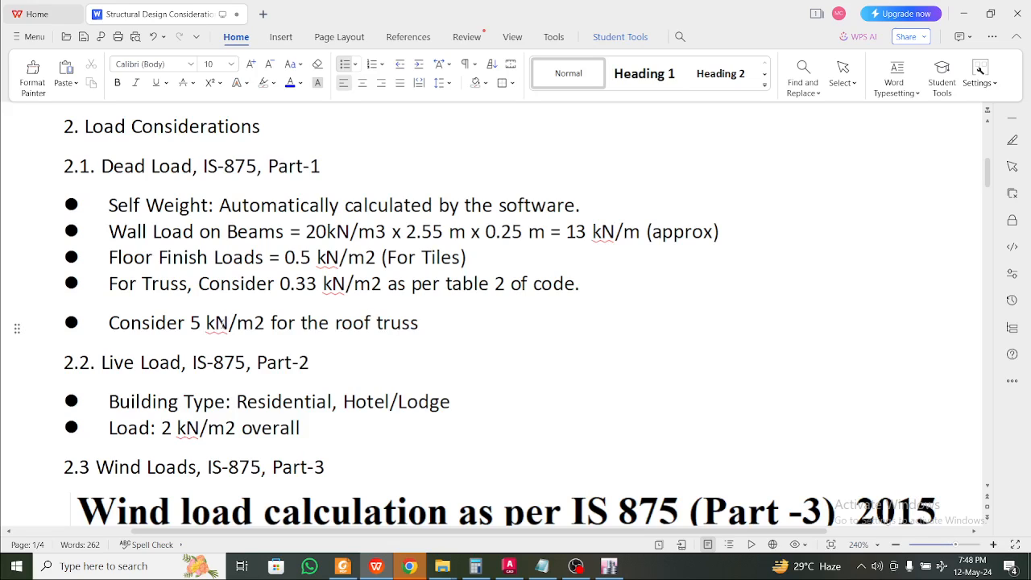
click(224, 326)
click(193, 325)
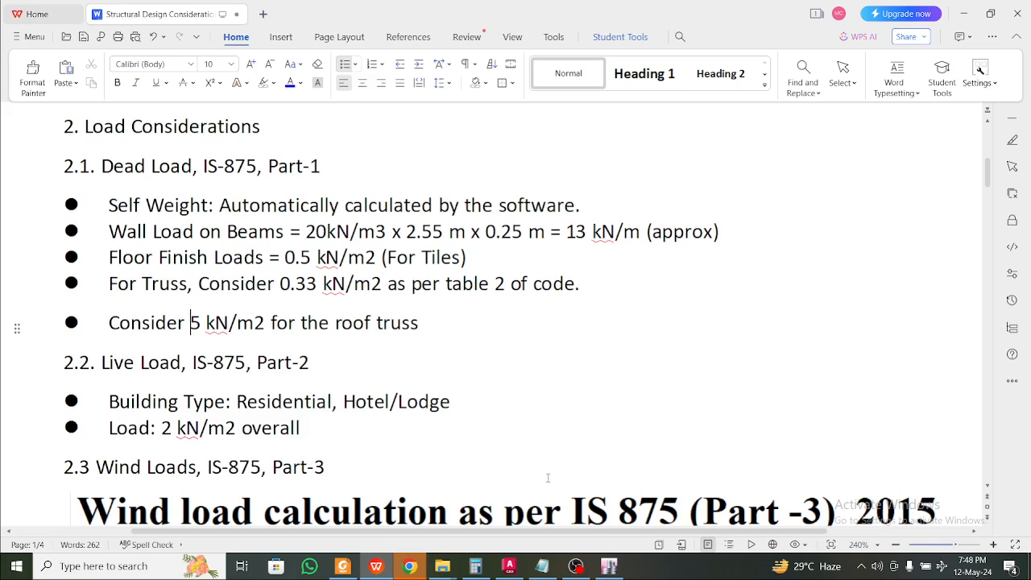
click(608, 566)
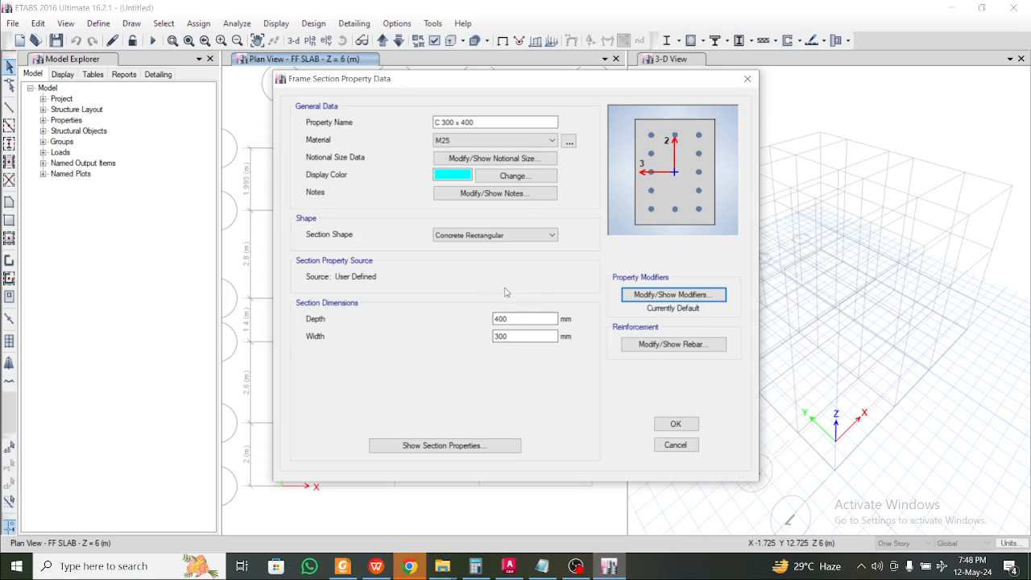
click(386, 568)
scroll(364, 352, down, 2)
click(306, 320)
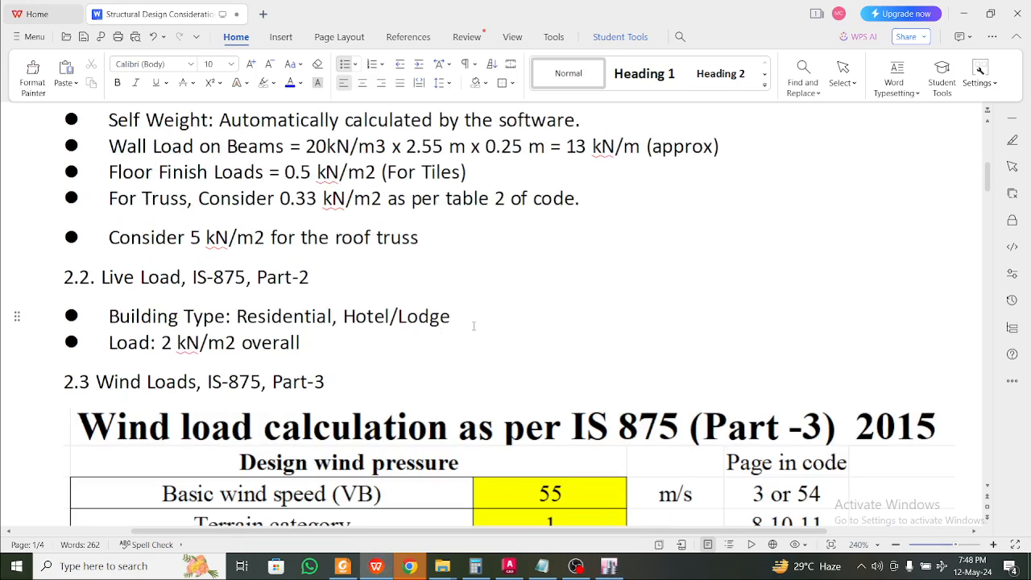
drag(465, 321, 185, 309)
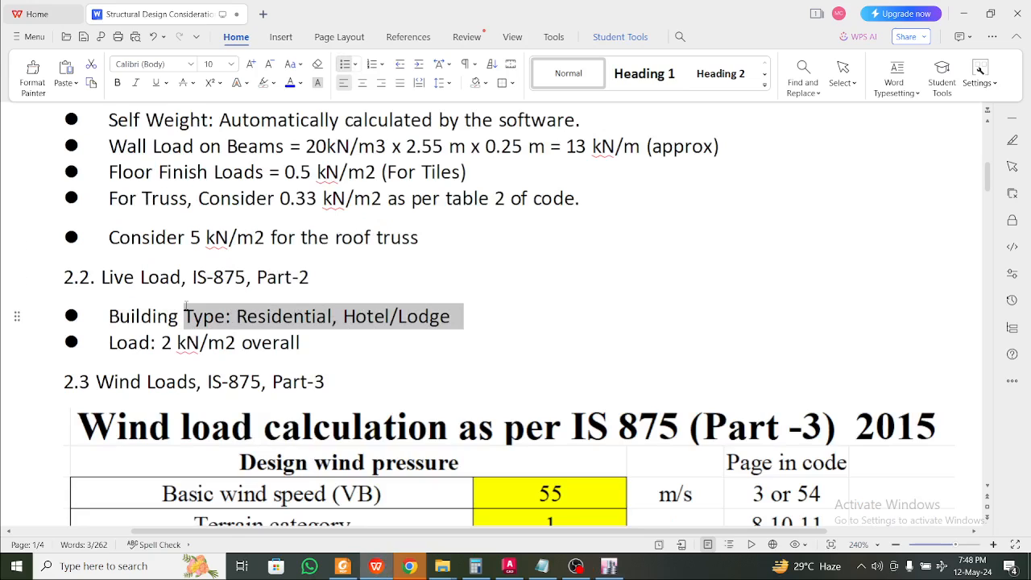
key(Left)
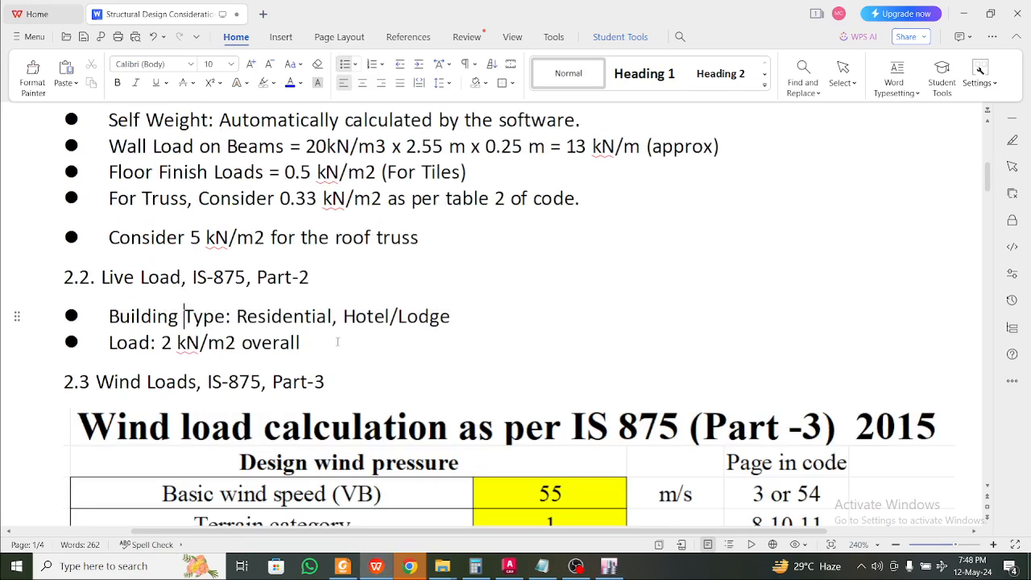
drag(463, 317, 169, 317)
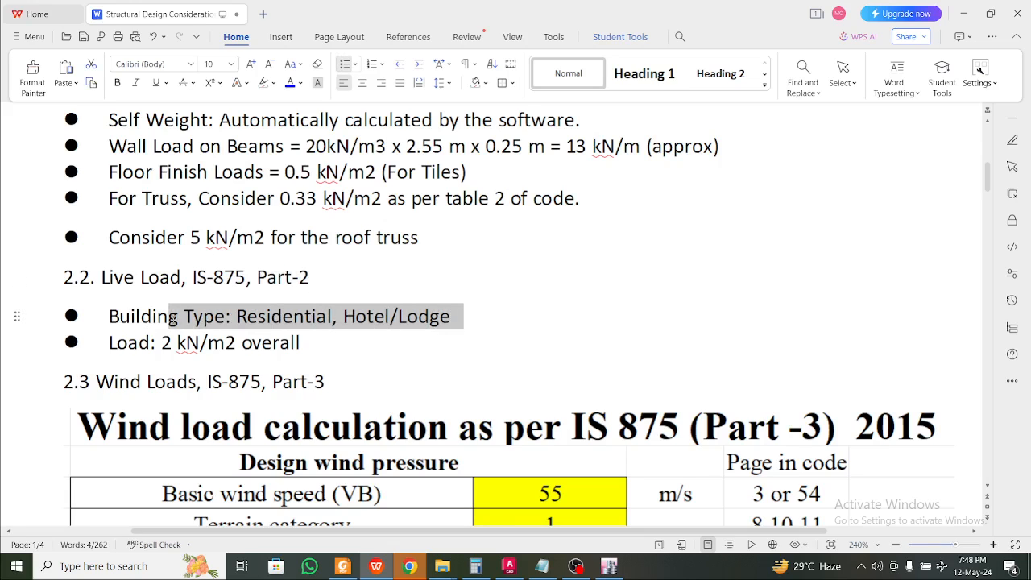
drag(451, 317, 344, 317)
click(338, 316)
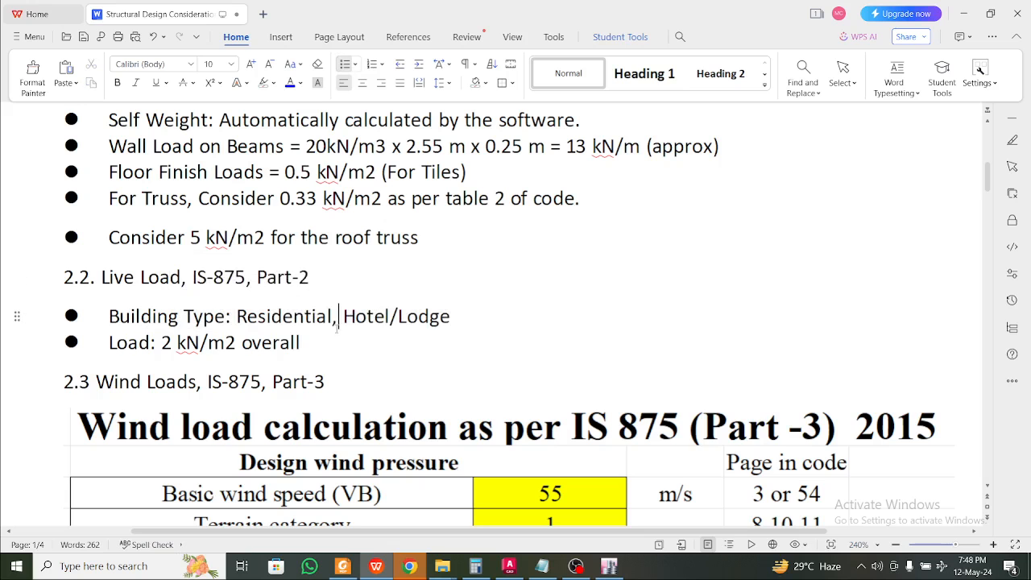
drag(302, 343, 186, 339)
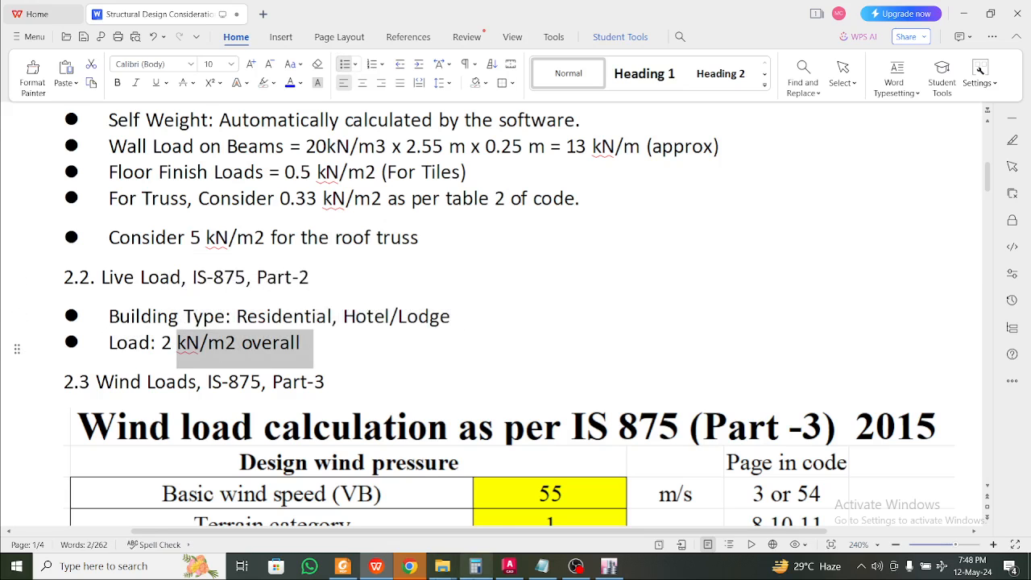
click(343, 566)
scroll(396, 362, down, 3)
Scroll through the ground floor plan in Foxit Reader, then minimize it to return to the Wind Loads notes
scroll(396, 363, up, 2)
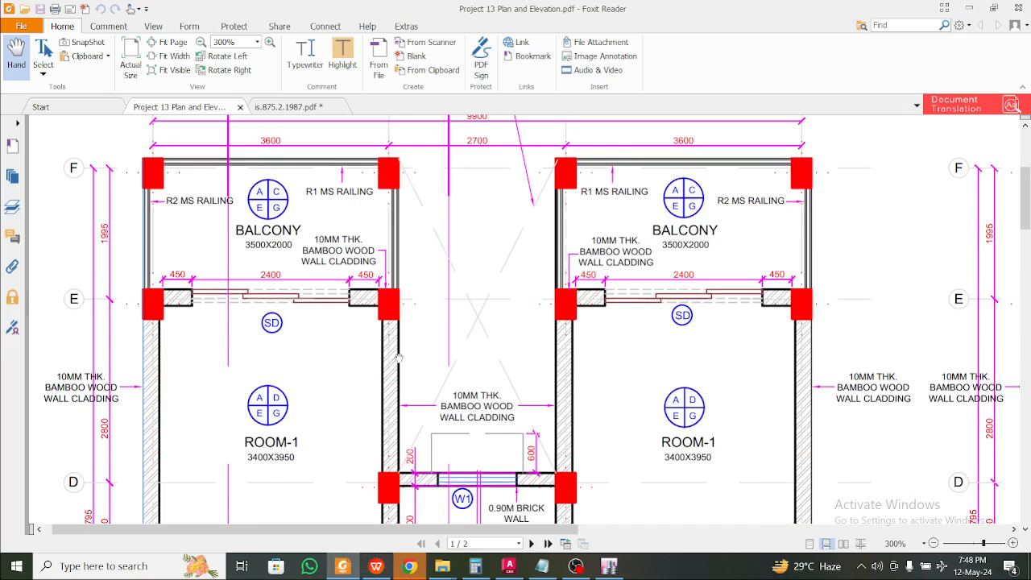
scroll(399, 346, down, 10)
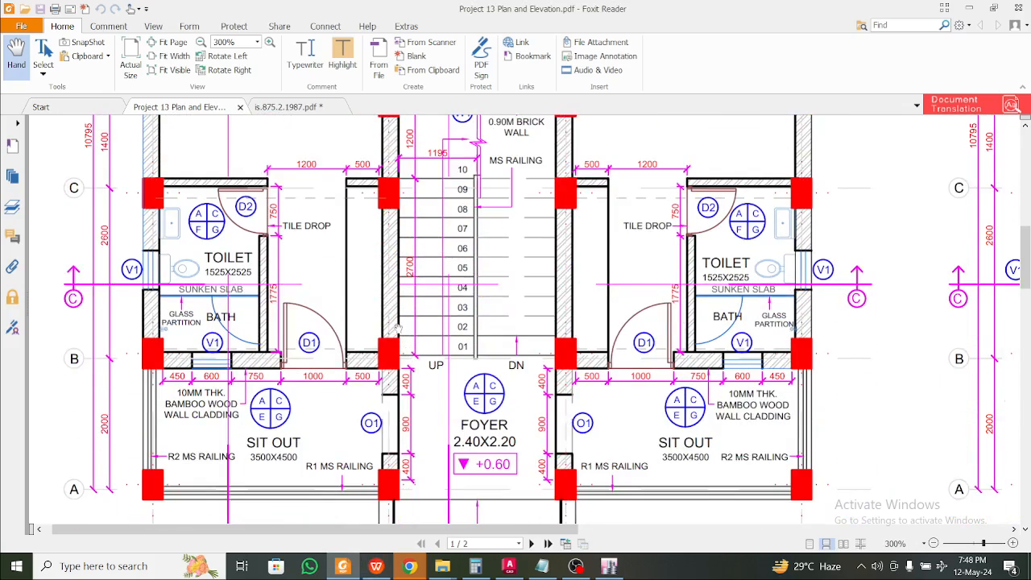
scroll(393, 325, down, 3)
scroll(272, 277, up, 10)
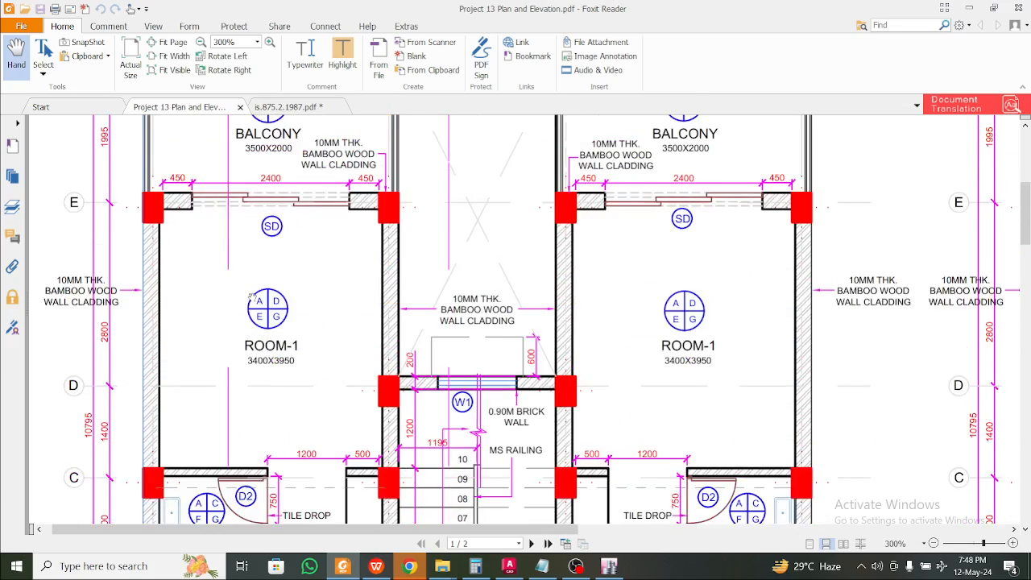
scroll(246, 299, down, 15)
scroll(259, 282, up, 3)
scroll(260, 282, up, 6)
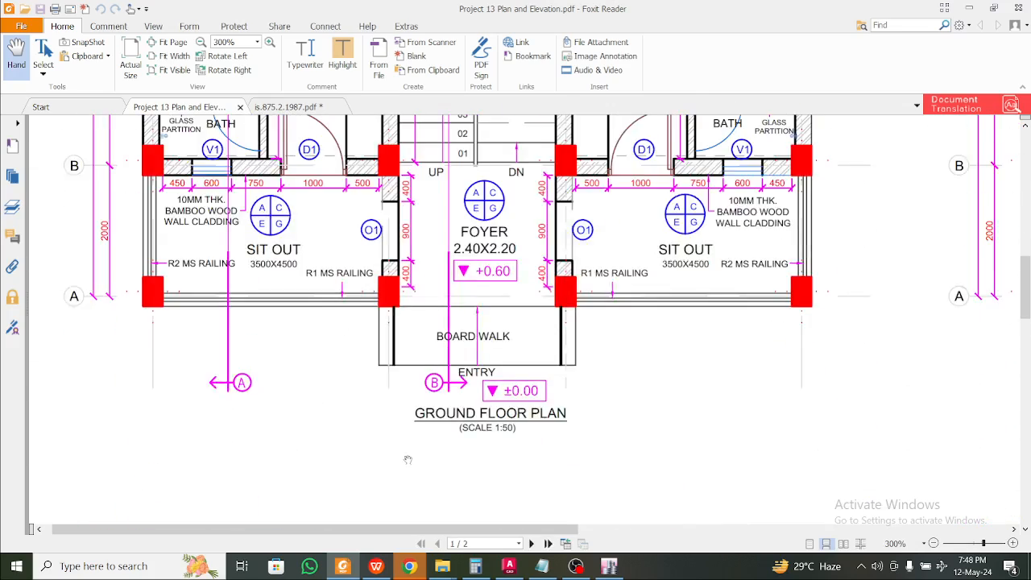
drag(455, 530, 749, 531)
scroll(771, 439, right, 2)
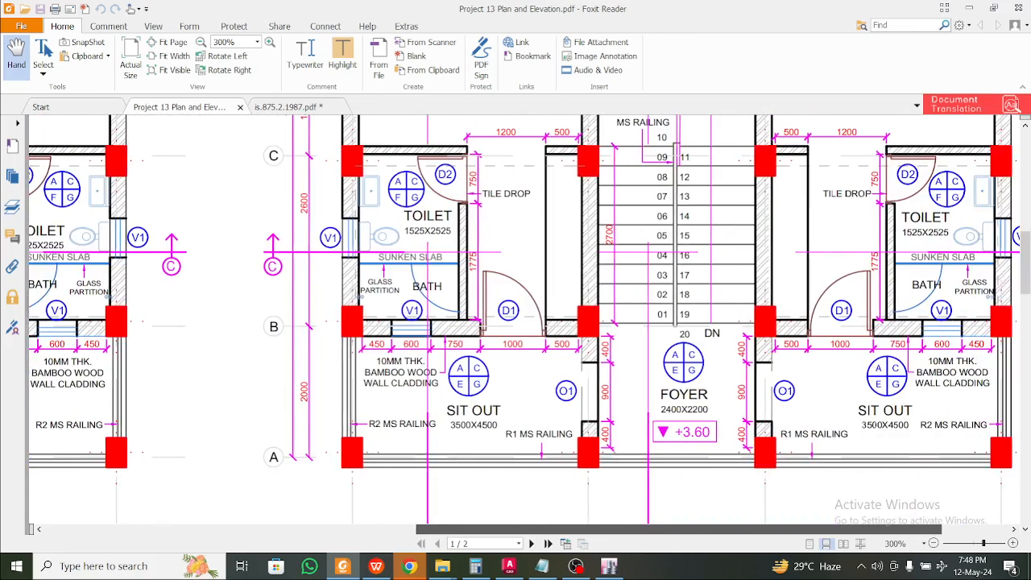
scroll(771, 439, up, 8)
scroll(770, 439, down, 10)
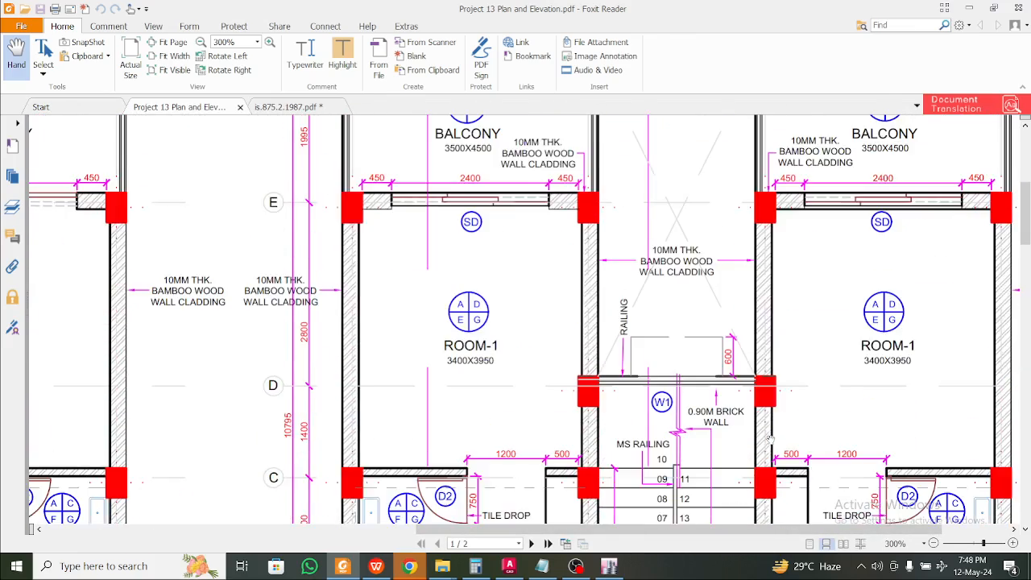
click(972, 7)
click(349, 355)
scroll(347, 359, down, 3)
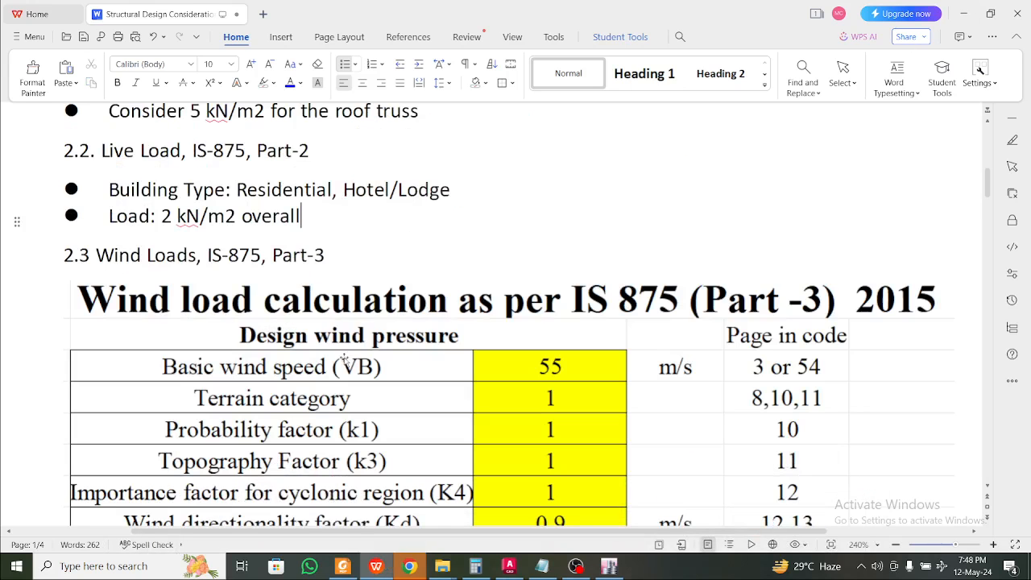
click(326, 255)
scroll(326, 255, down, 2)
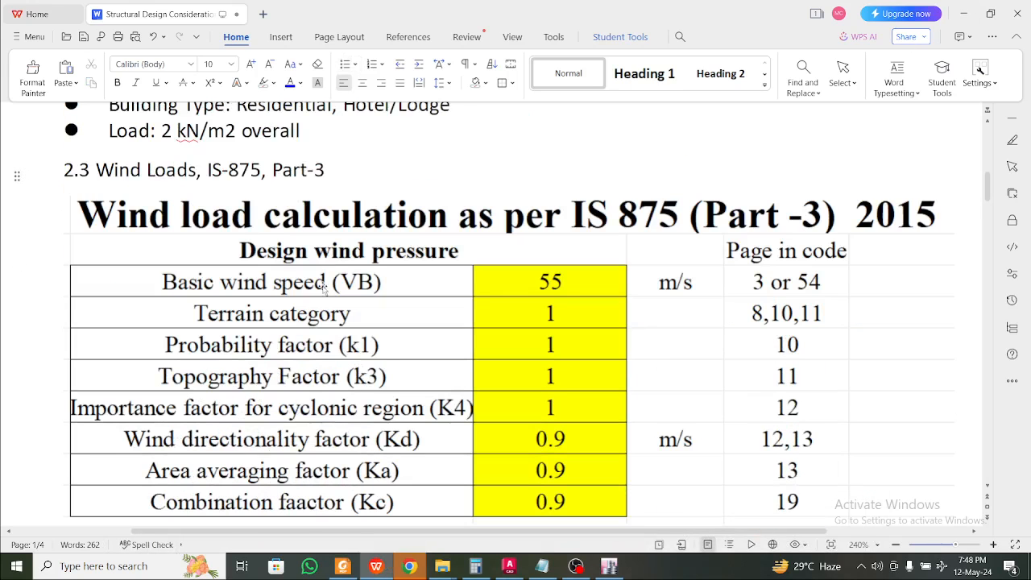
scroll(326, 265, down, 1)
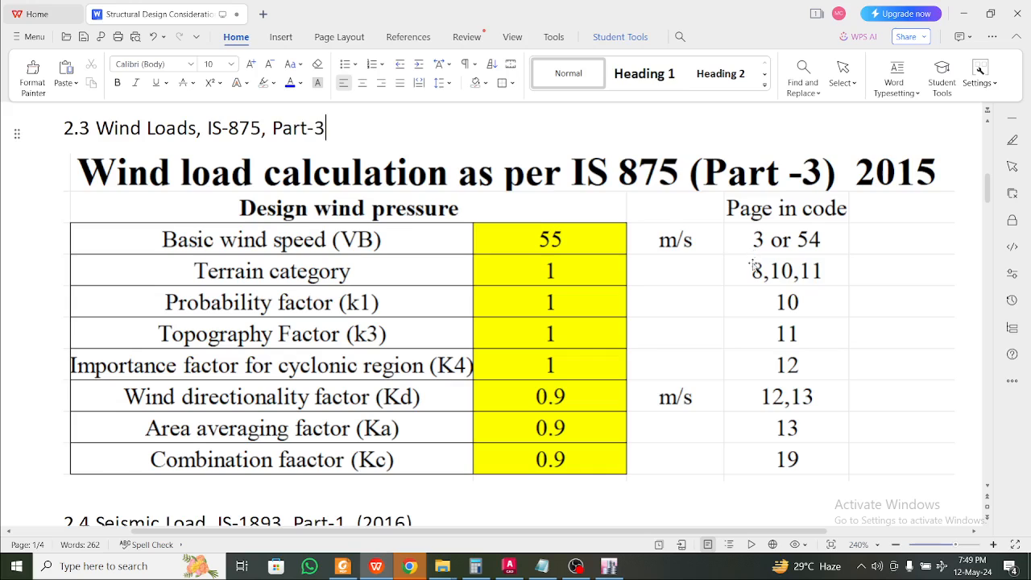
Review the Seismic Zone 5 and 0.36 zone factor notes under the IS-1893 heading
scroll(525, 274, down, 1)
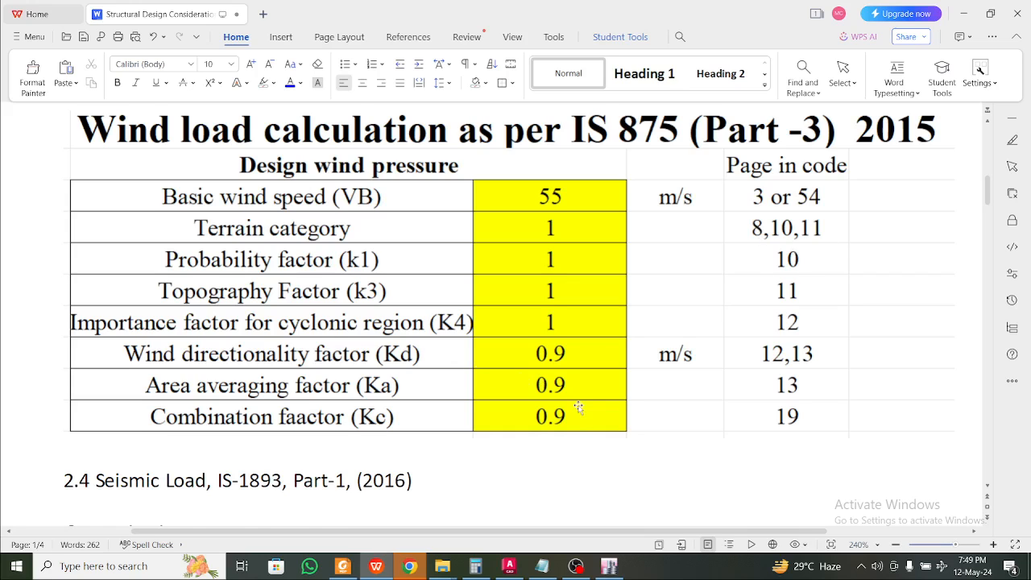
scroll(578, 405, down, 2)
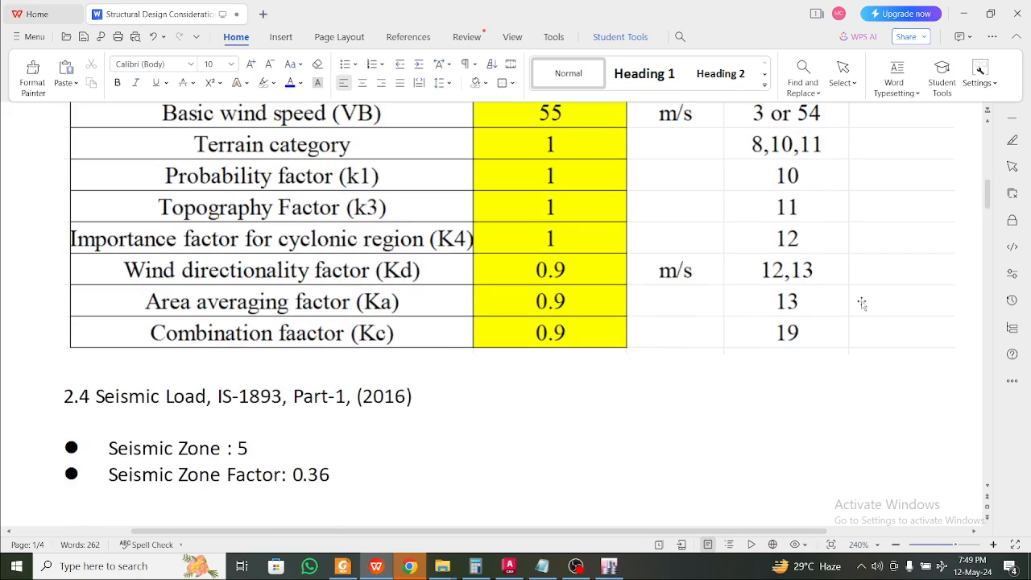
scroll(750, 371, down, 4)
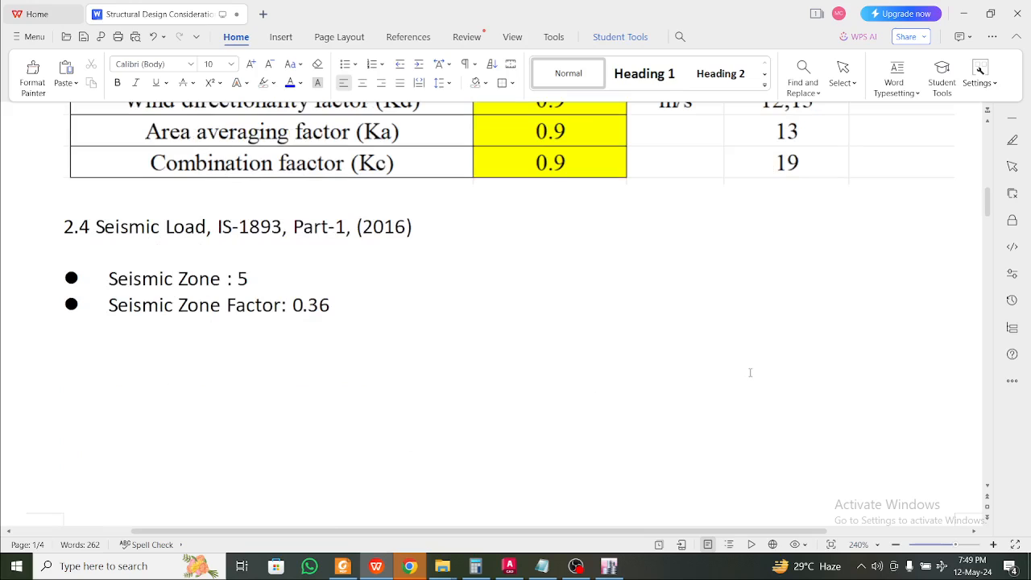
click(258, 281)
scroll(265, 289, down, 2)
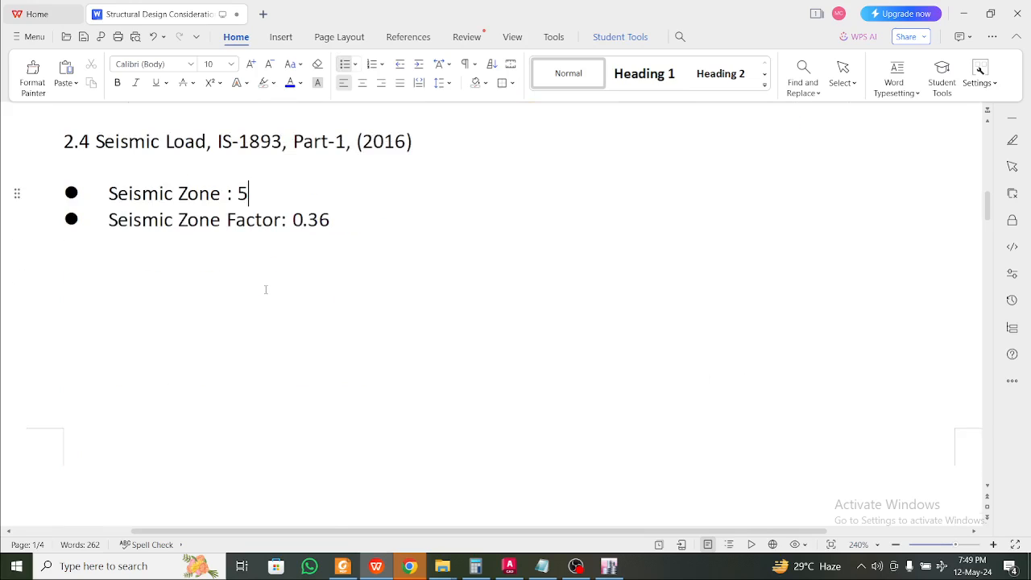
scroll(265, 289, up, 2)
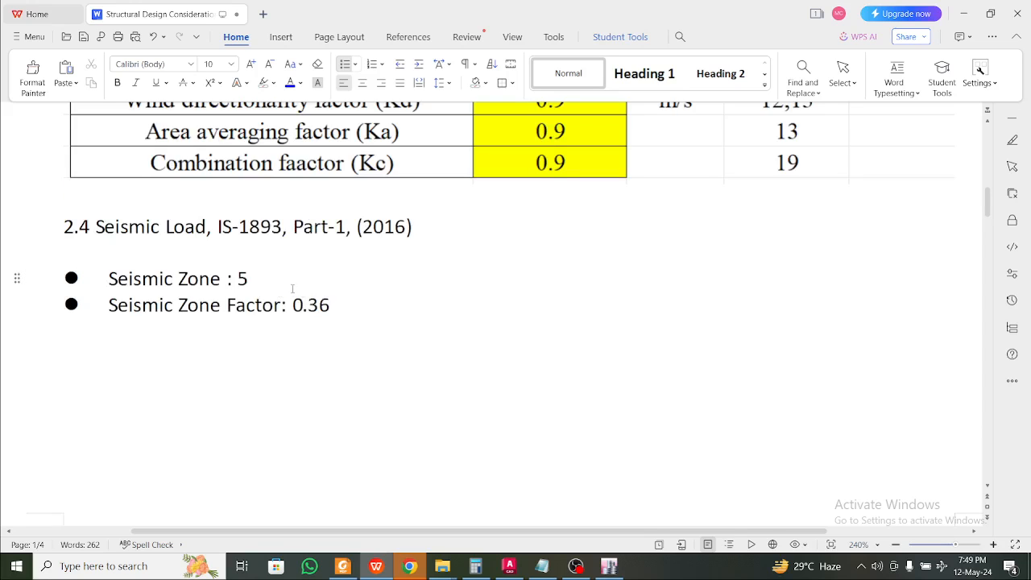
drag(329, 305, 344, 306)
click(377, 313)
scroll(271, 283, down, 1)
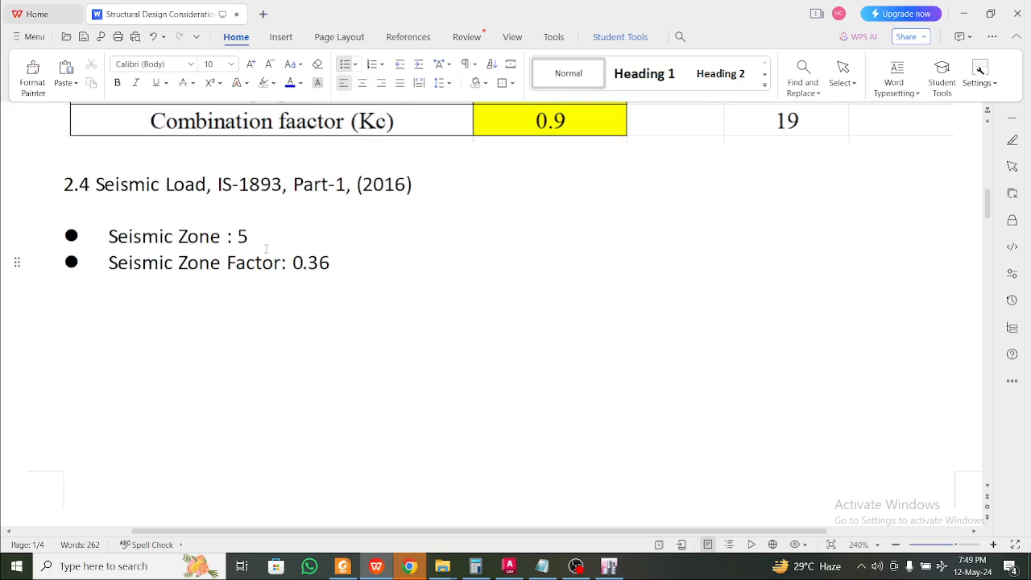
click(282, 185)
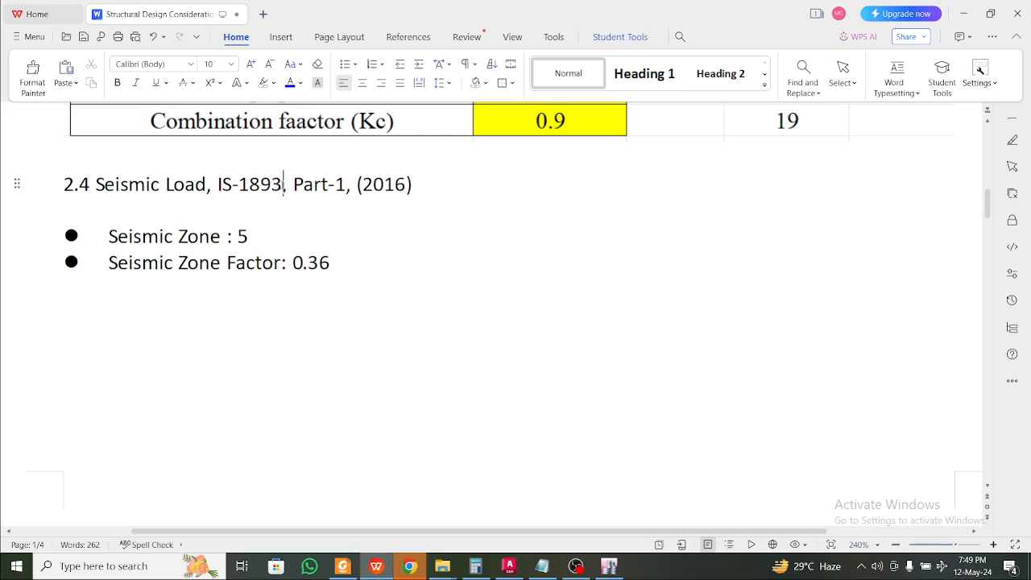
click(317, 236)
scroll(337, 245, up, 2)
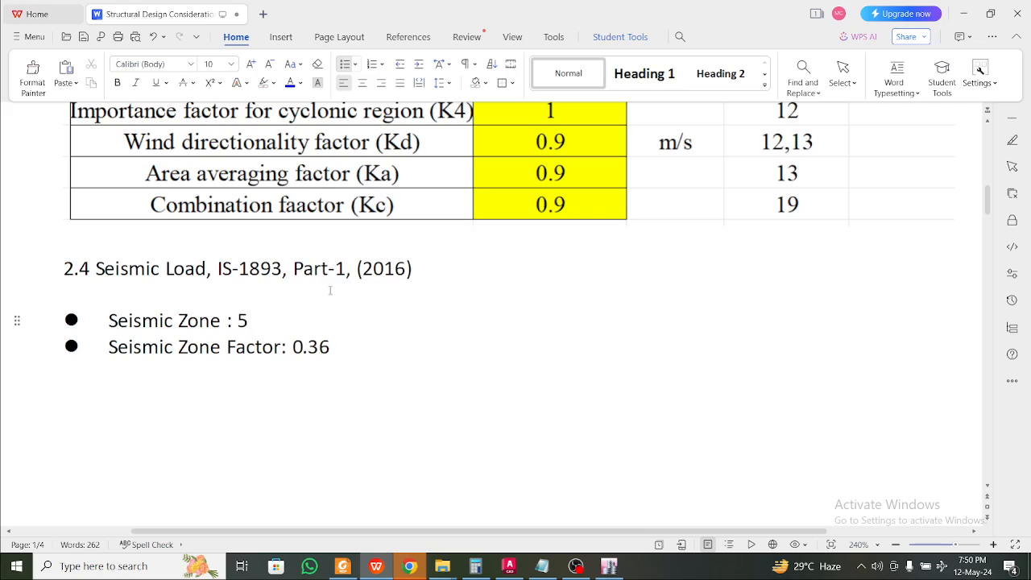
Check the Table 3 zone factor image and the IS-1893 Part-1 (2016) code reference
scroll(339, 291, down, 2)
scroll(339, 291, down, 1)
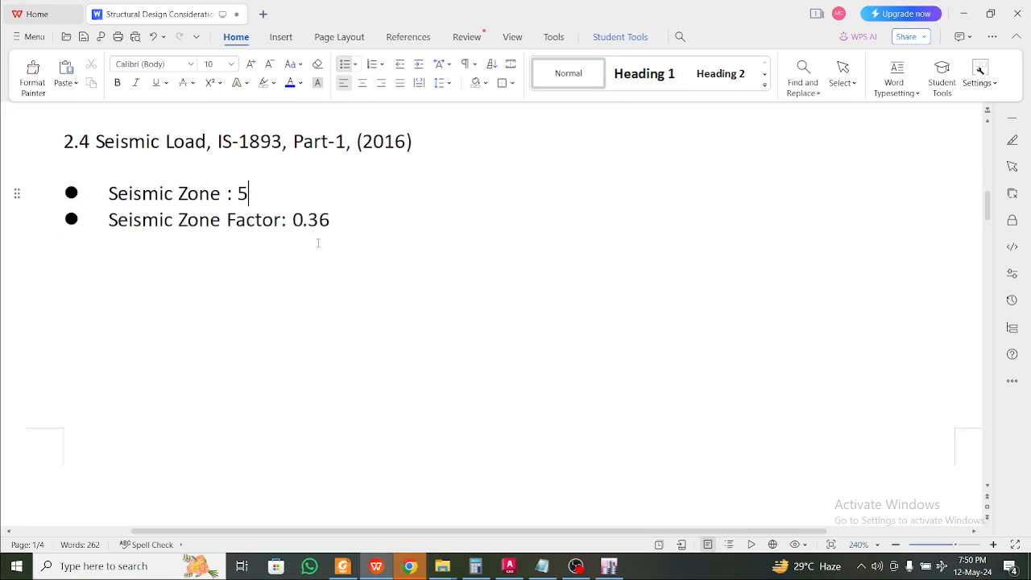
click(303, 220)
scroll(344, 225, down, 10)
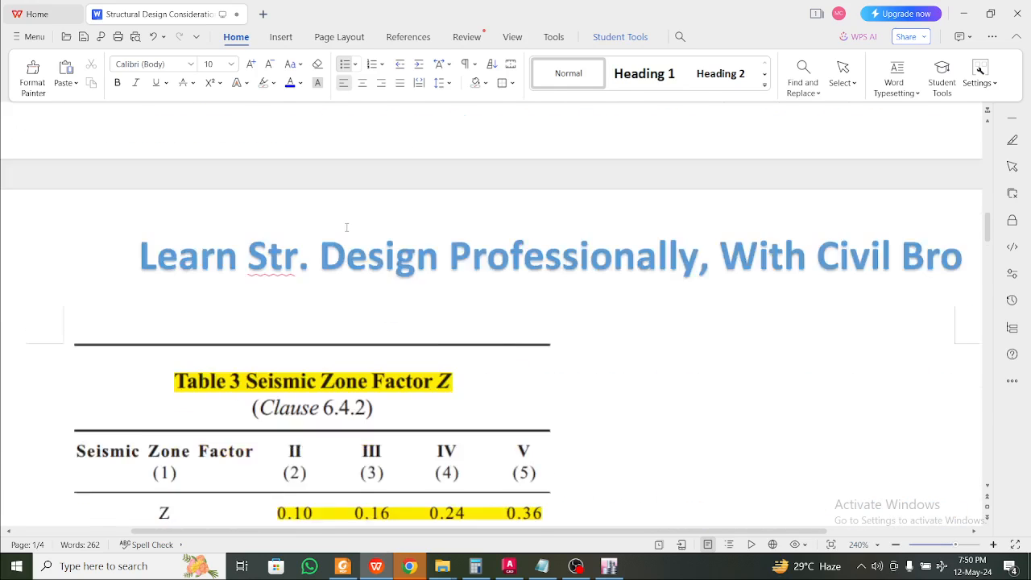
click(335, 264)
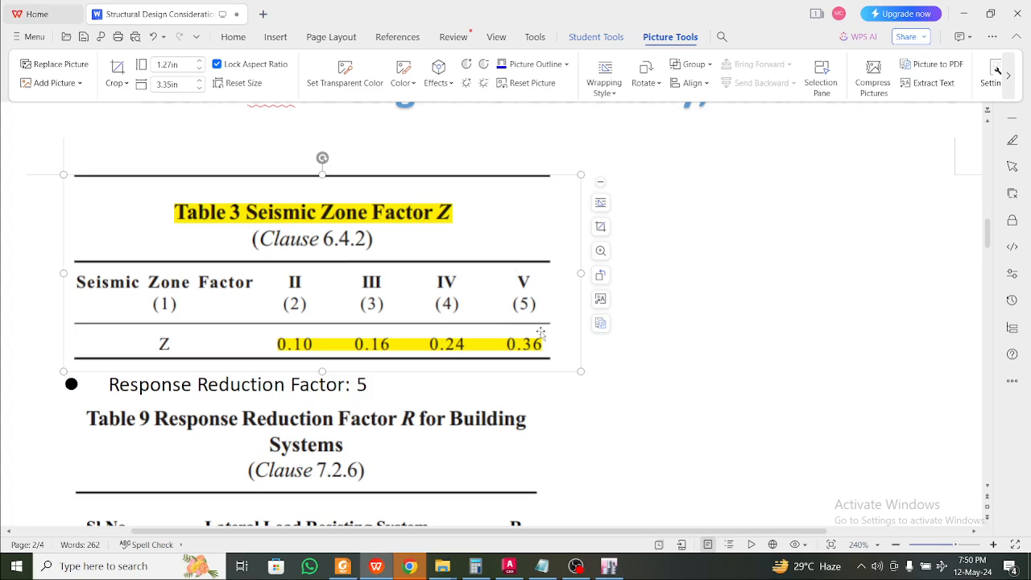
scroll(534, 312, up, 3)
scroll(534, 312, up, 5)
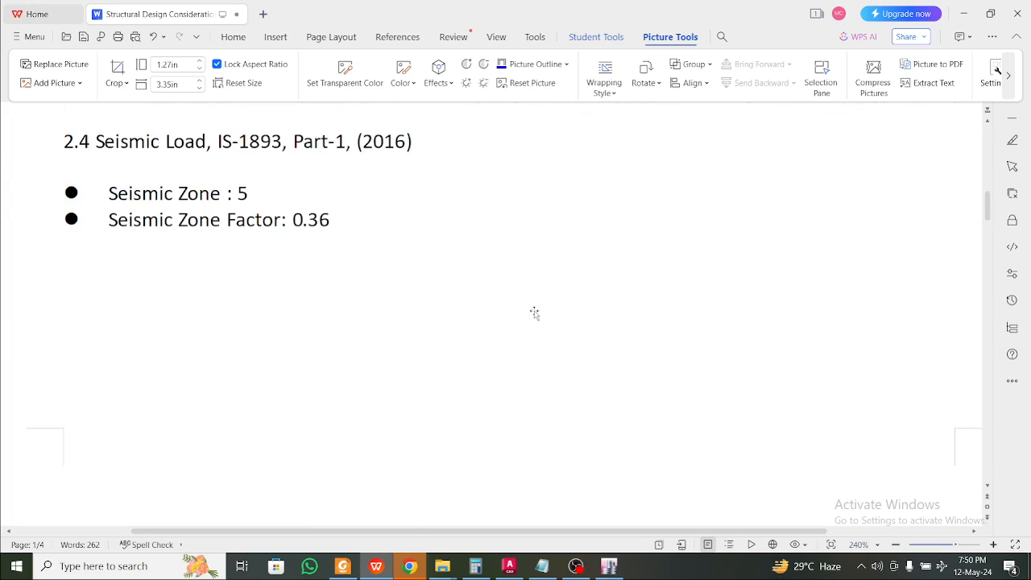
click(260, 194)
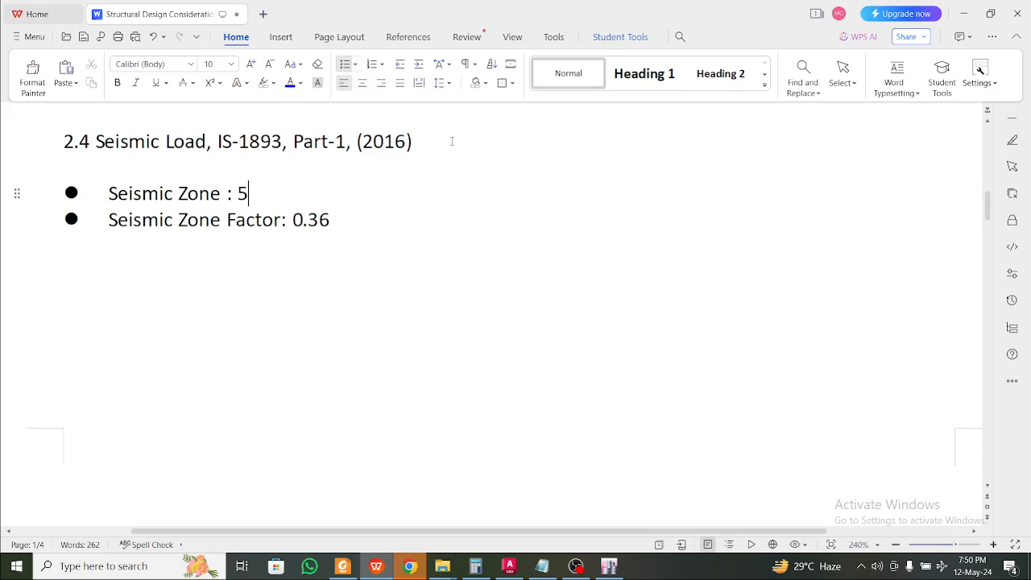
drag(447, 139, 290, 134)
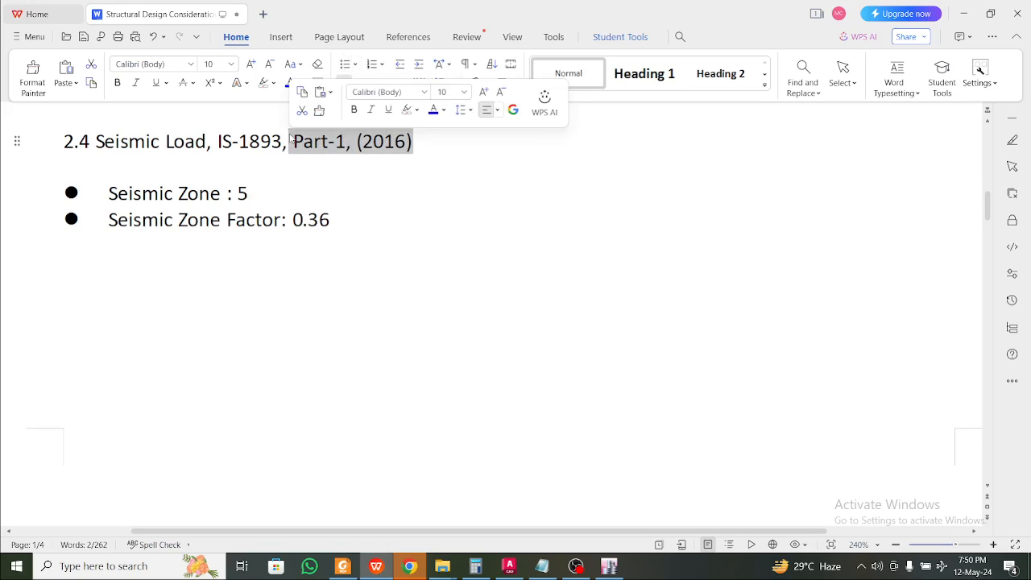
click(427, 156)
drag(413, 142, 234, 141)
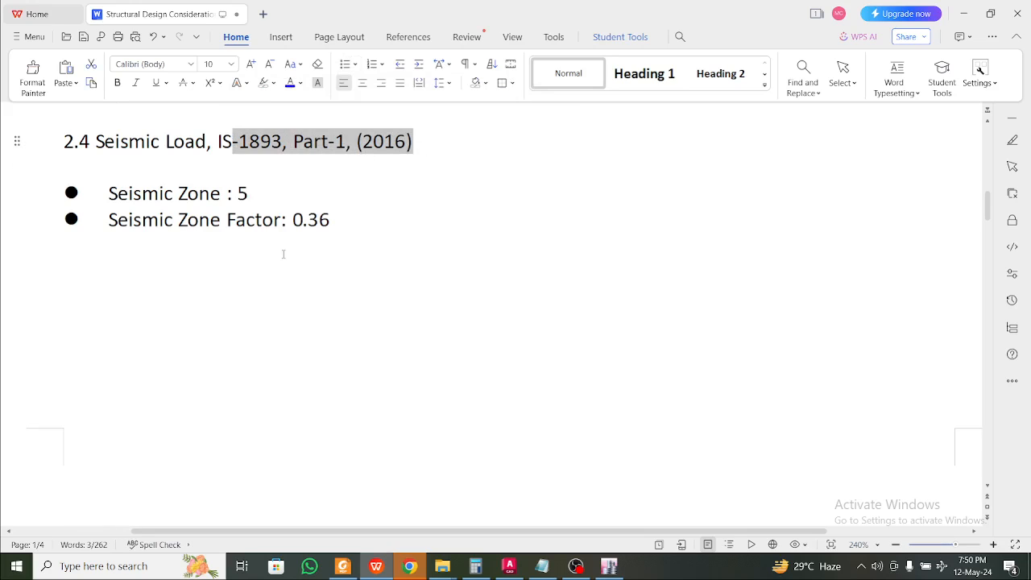
scroll(283, 254, down, 10)
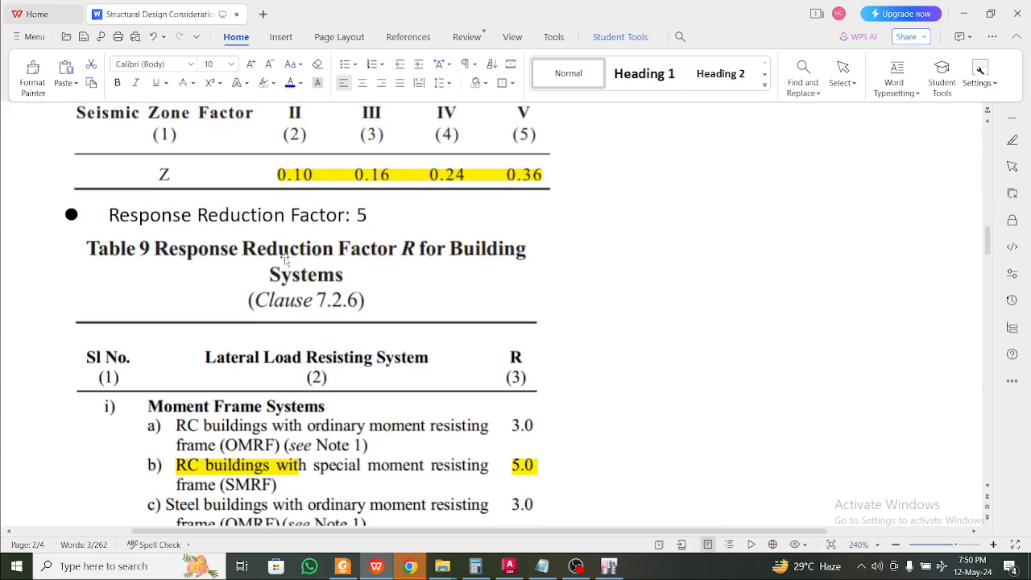
scroll(283, 256, up, 3)
scroll(298, 234, down, 4)
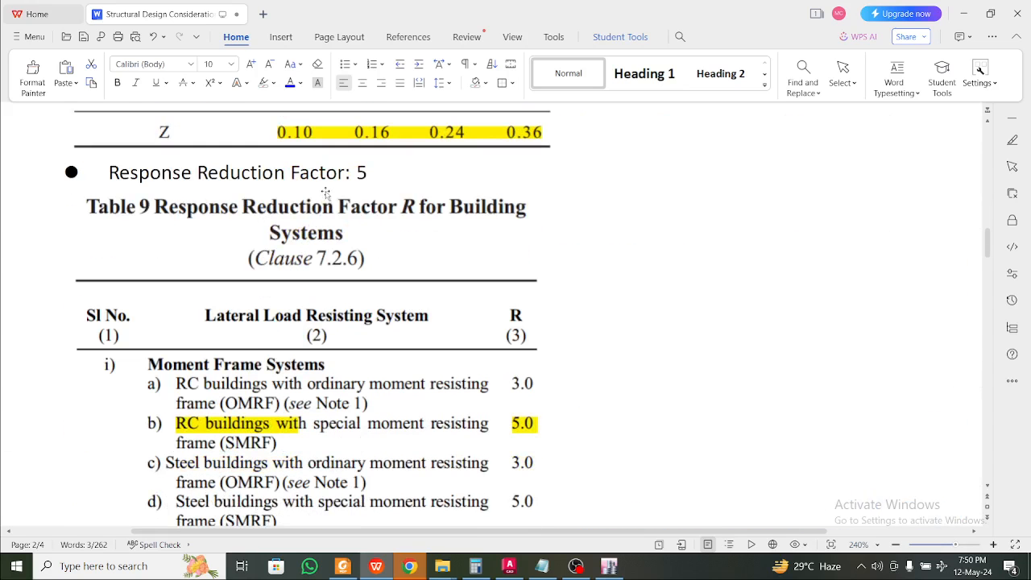
click(326, 173)
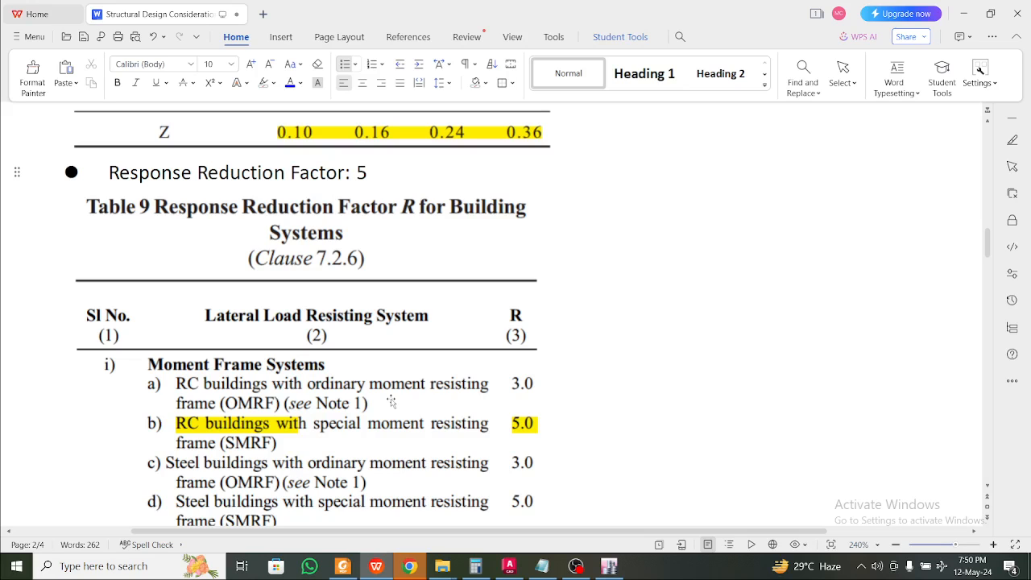
Review the 5 percent damping ratio and its clause 7.2.4 image
scroll(387, 396, down, 2)
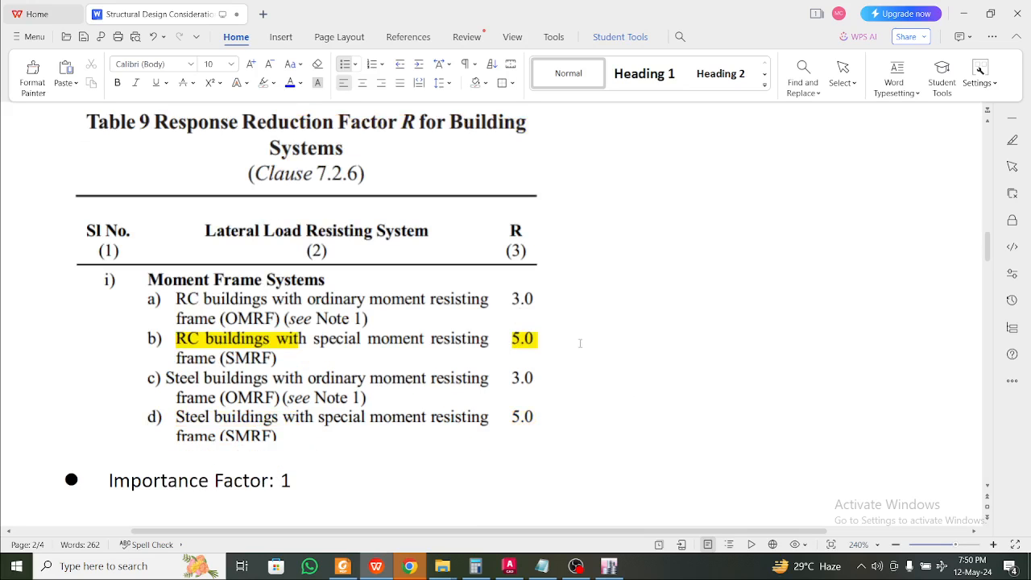
scroll(532, 346, up, 4)
scroll(528, 344, down, 2)
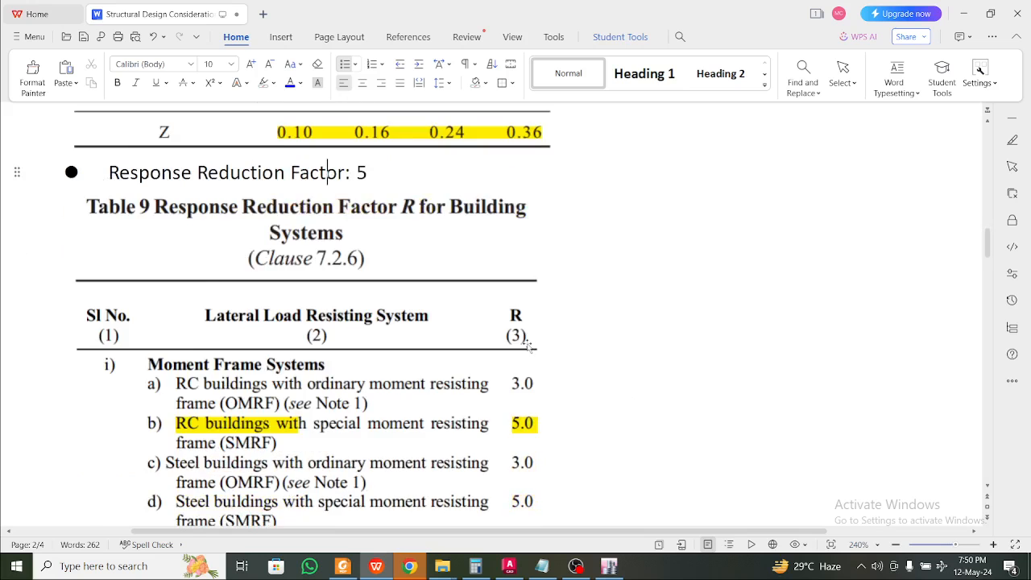
scroll(529, 345, down, 8)
scroll(316, 346, down, 3)
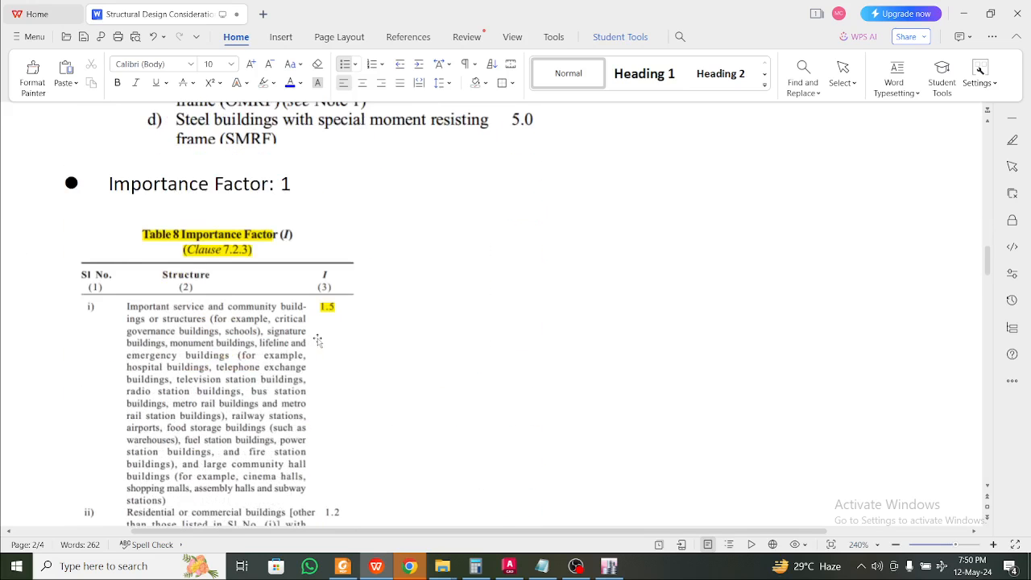
scroll(316, 342, down, 3)
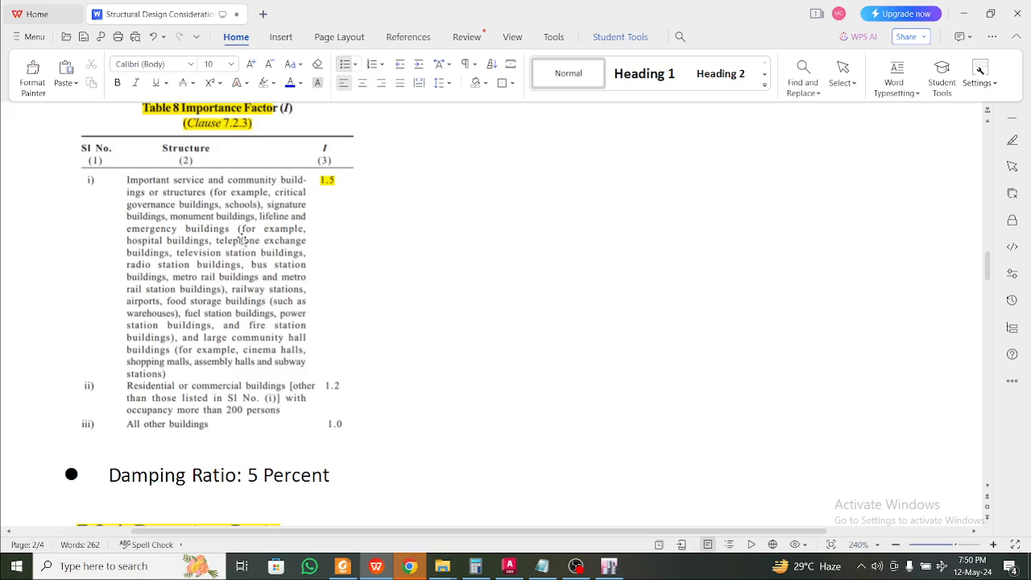
scroll(223, 283, down, 2)
scroll(237, 318, down, 3)
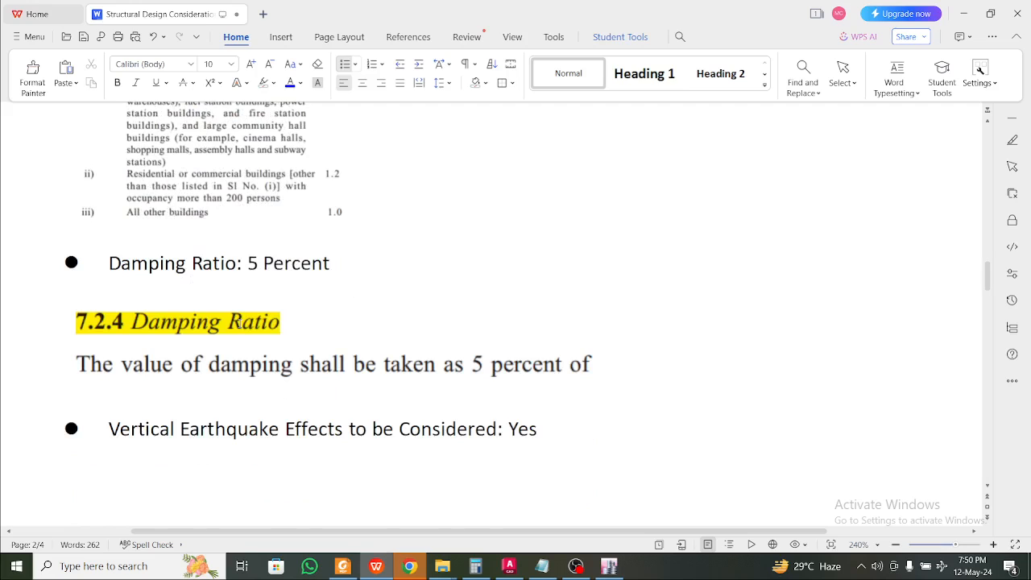
click(254, 263)
click(246, 352)
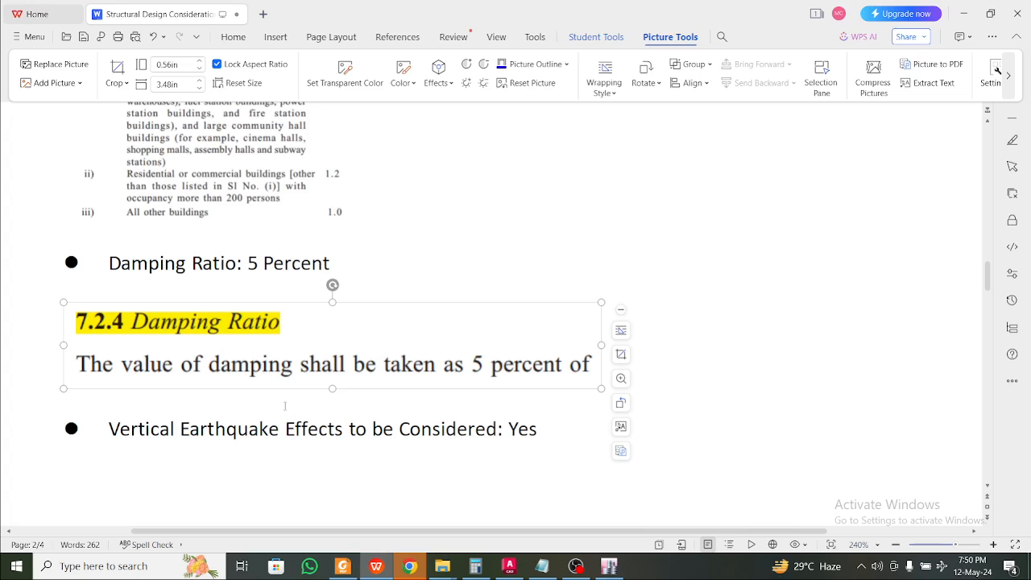
click(301, 429)
Review the clause 6.3.3 vertical earthquake effects image and the seismic mass line
scroll(300, 427, down, 3)
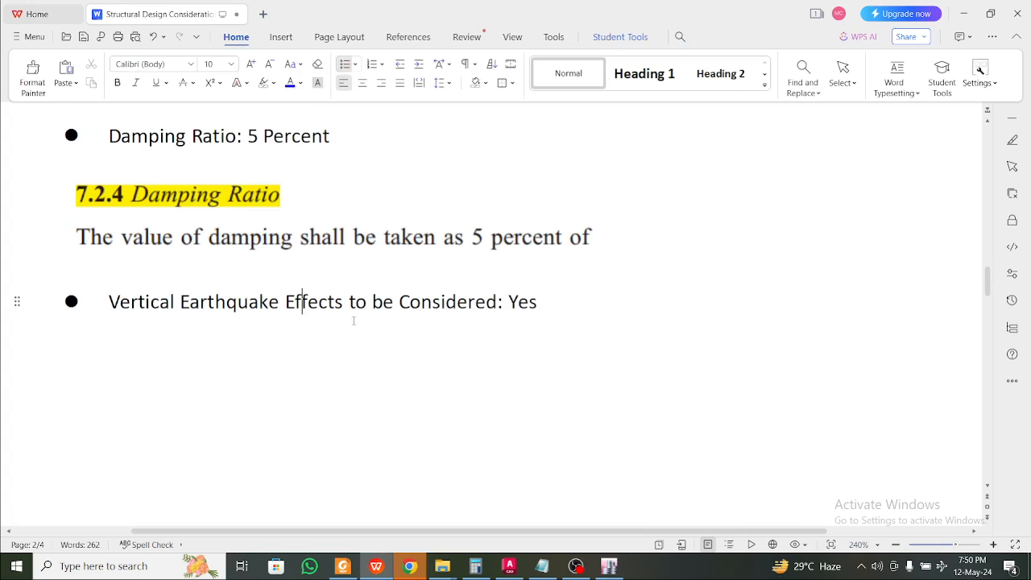
scroll(358, 303, down, 10)
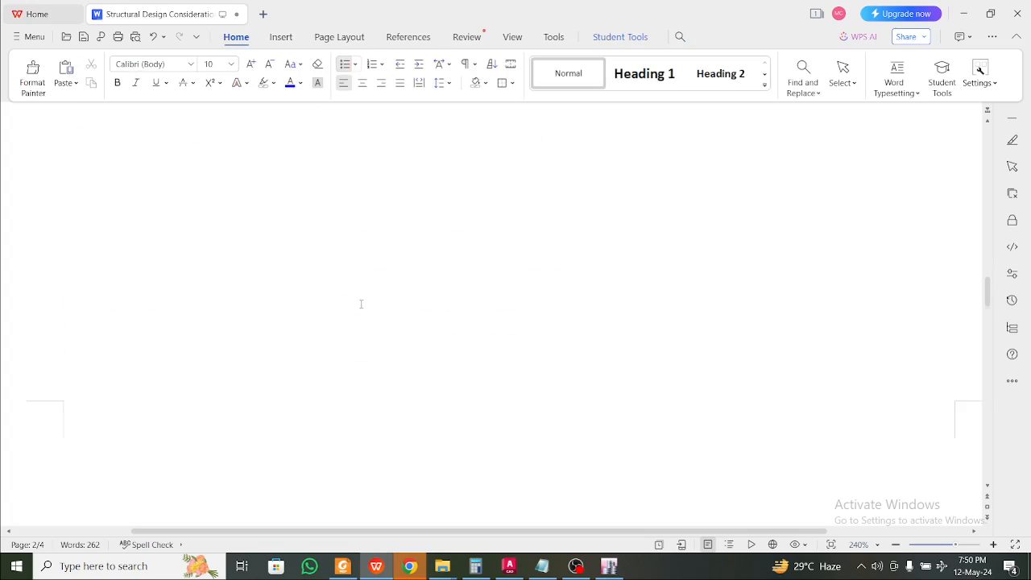
scroll(357, 304, down, 2)
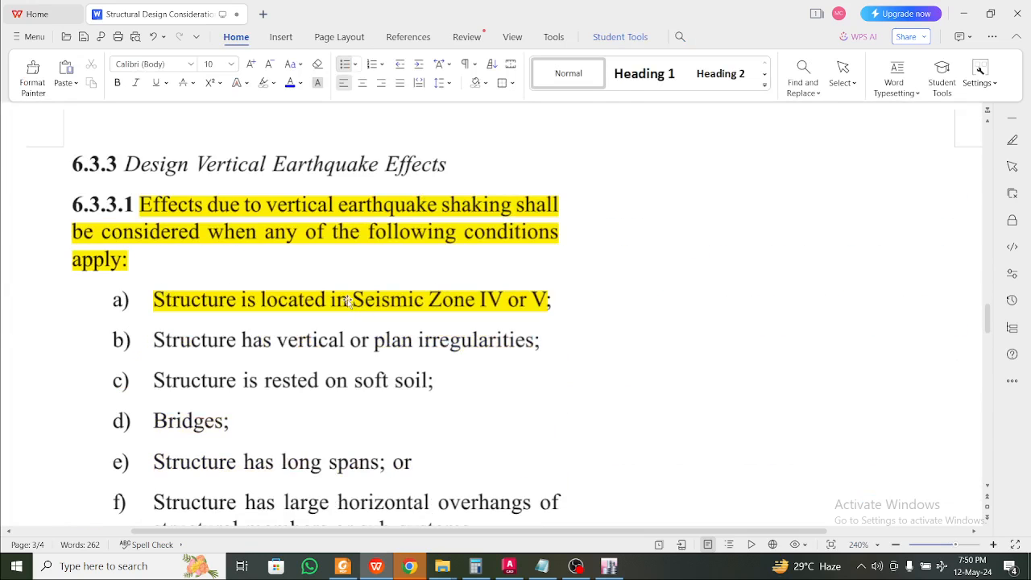
click(348, 301)
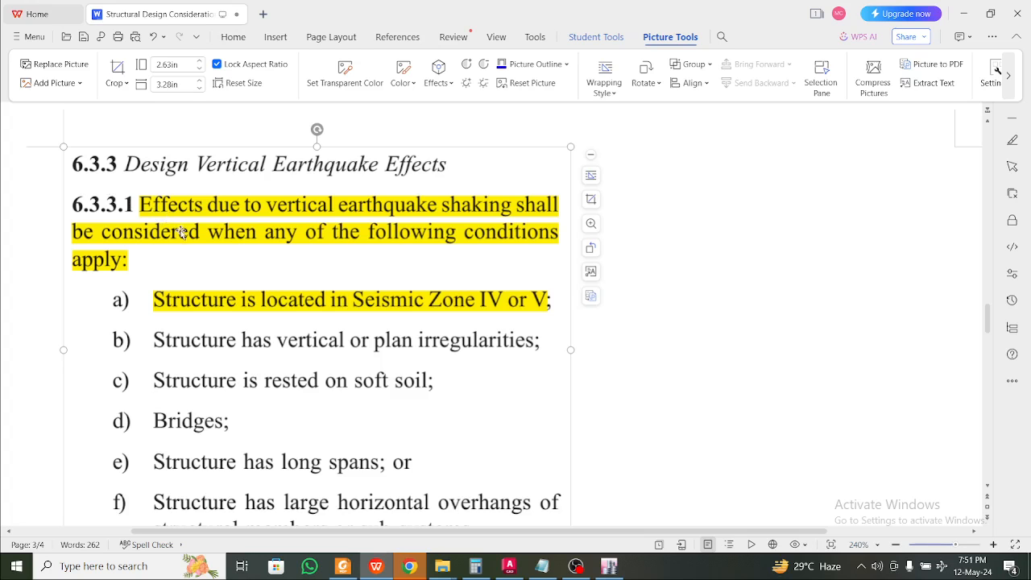
scroll(182, 232, down, 5)
scroll(186, 231, up, 1)
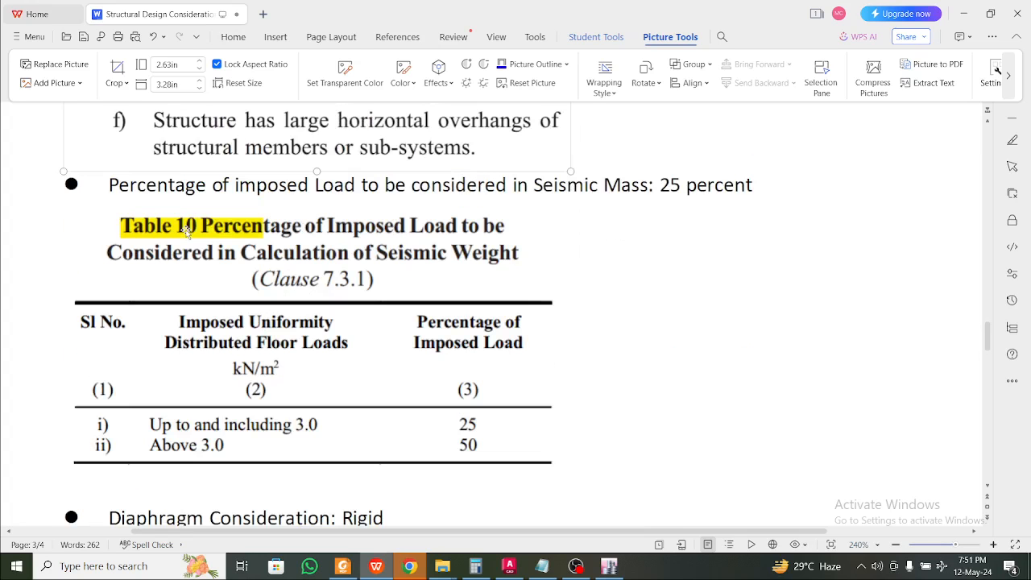
click(380, 185)
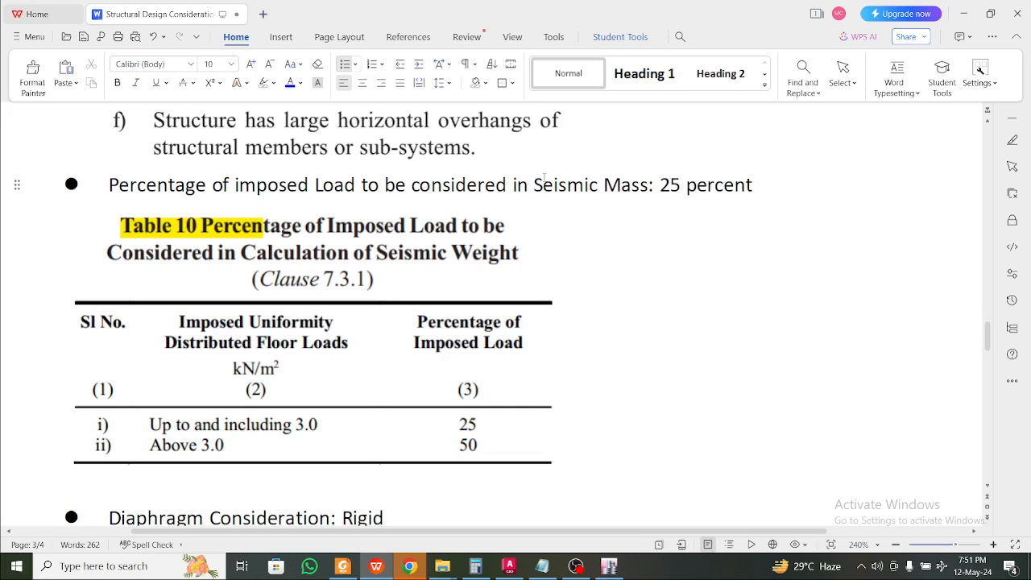
Inspect the Table 10 imposed-load image for seismic mass
scroll(489, 391, down, 1)
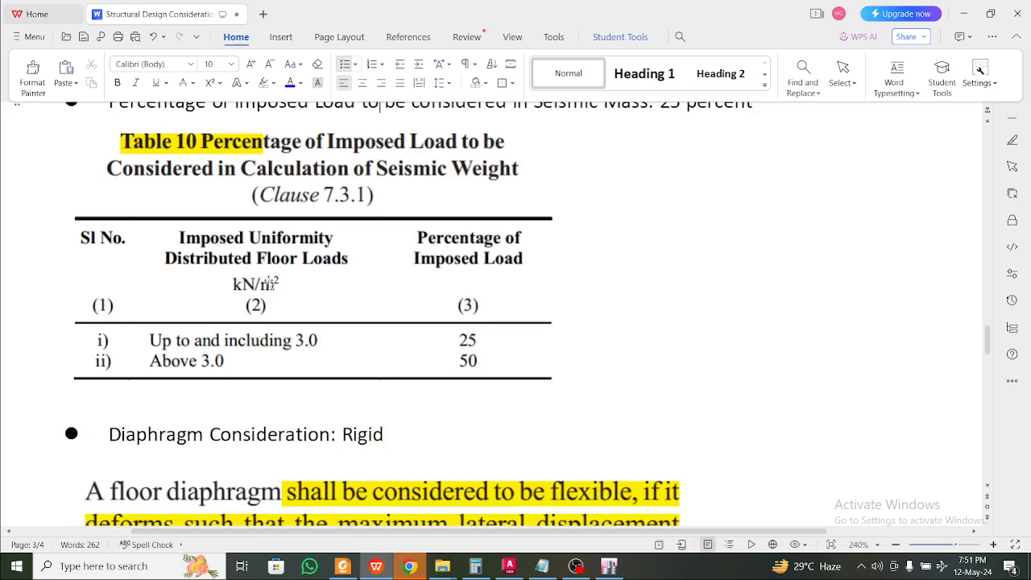
click(461, 331)
click(644, 327)
scroll(644, 327, up, 2)
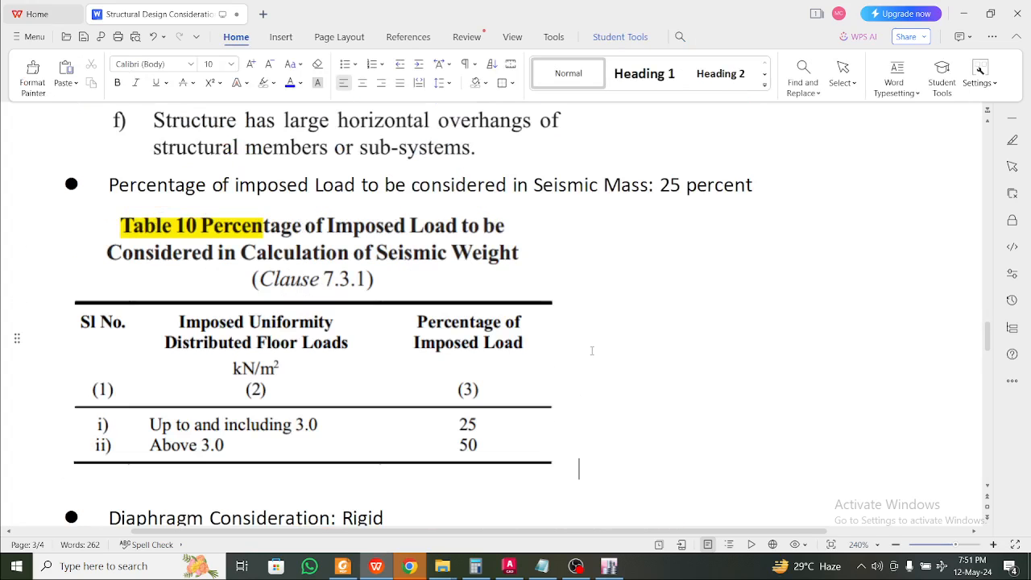
click(496, 343)
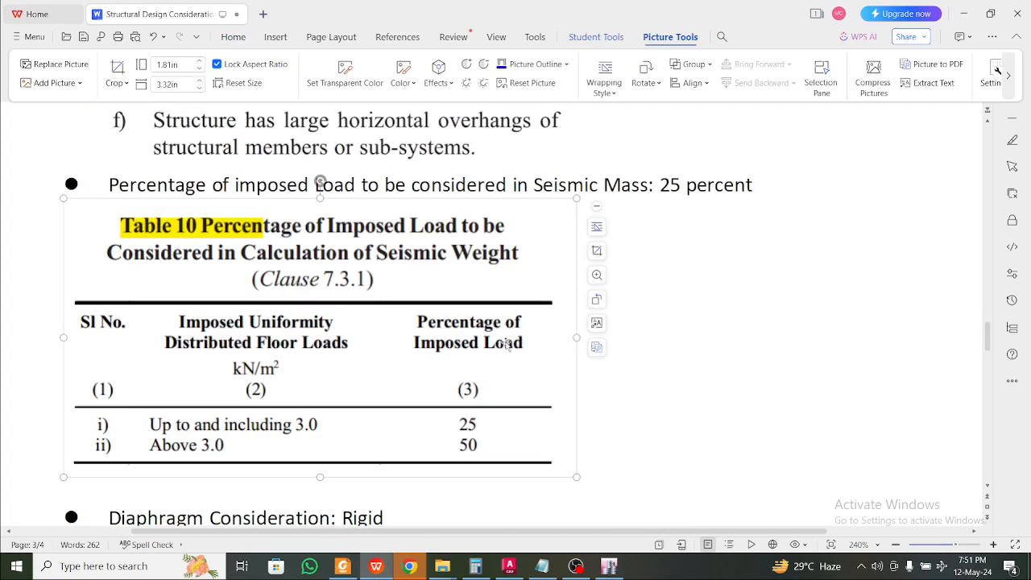
click(683, 393)
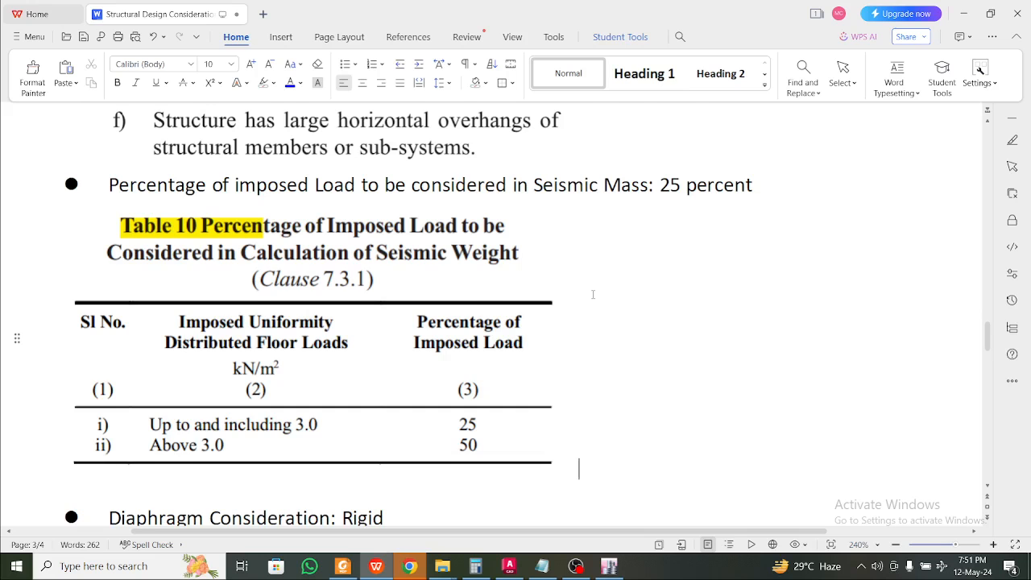
scroll(592, 294, down, 1)
scroll(540, 322, down, 1)
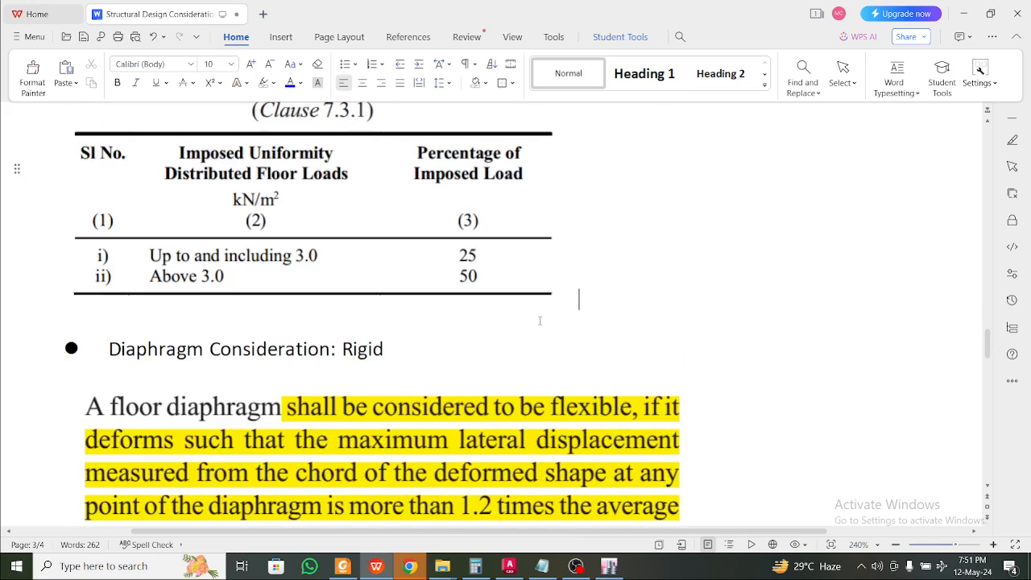
scroll(540, 320, down, 1)
scroll(540, 320, up, 2)
click(479, 304)
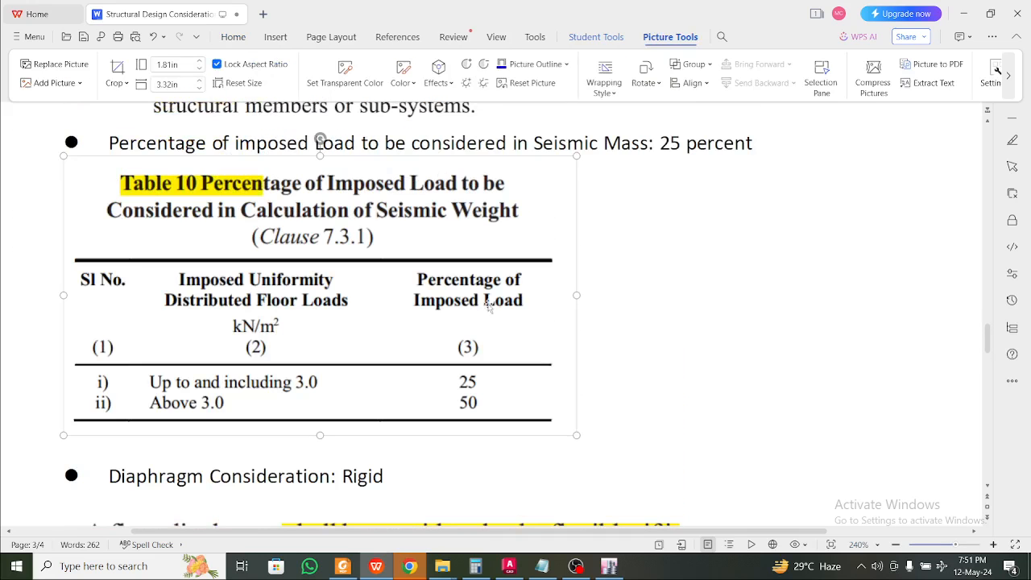
click(578, 423)
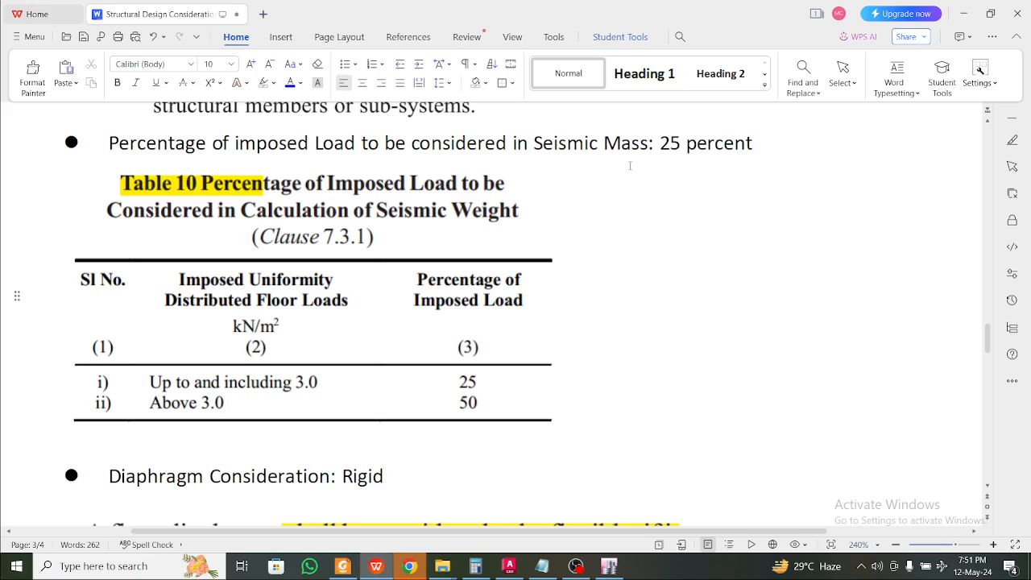
scroll(629, 165, down, 3)
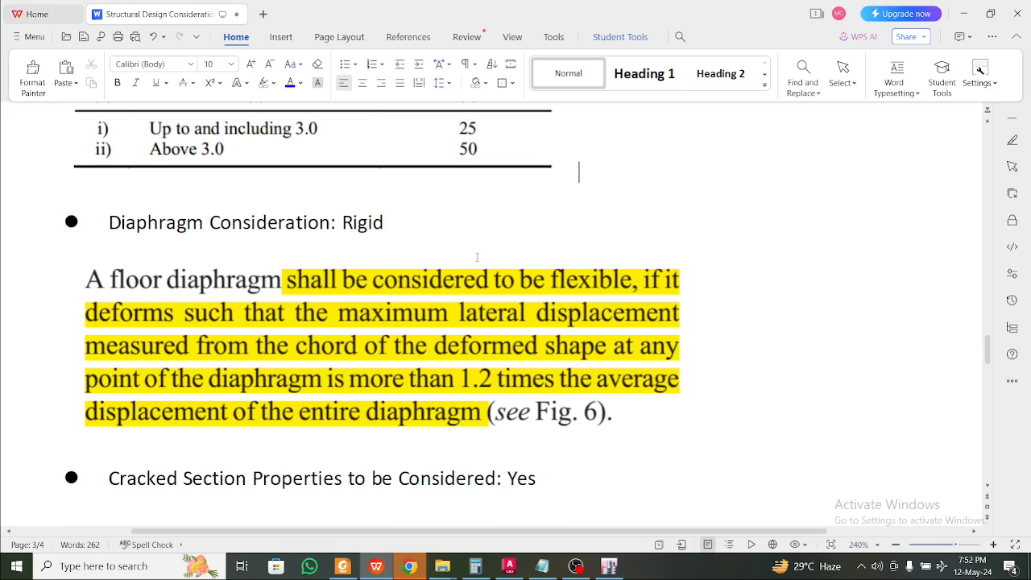
Review the rigid floor diaphragm clause picture and scroll back to the member sizes
click(397, 221)
click(419, 302)
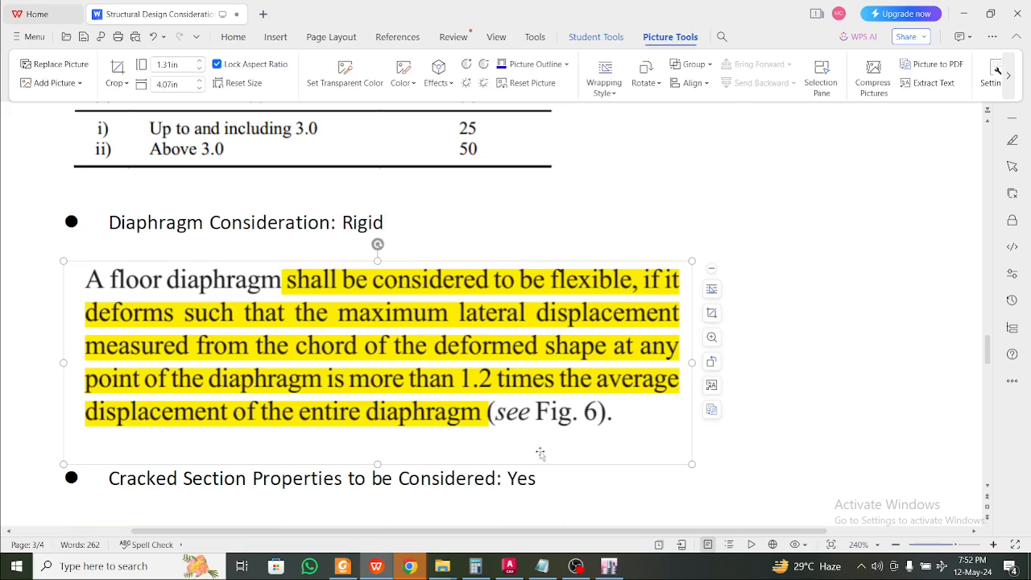
click(507, 473)
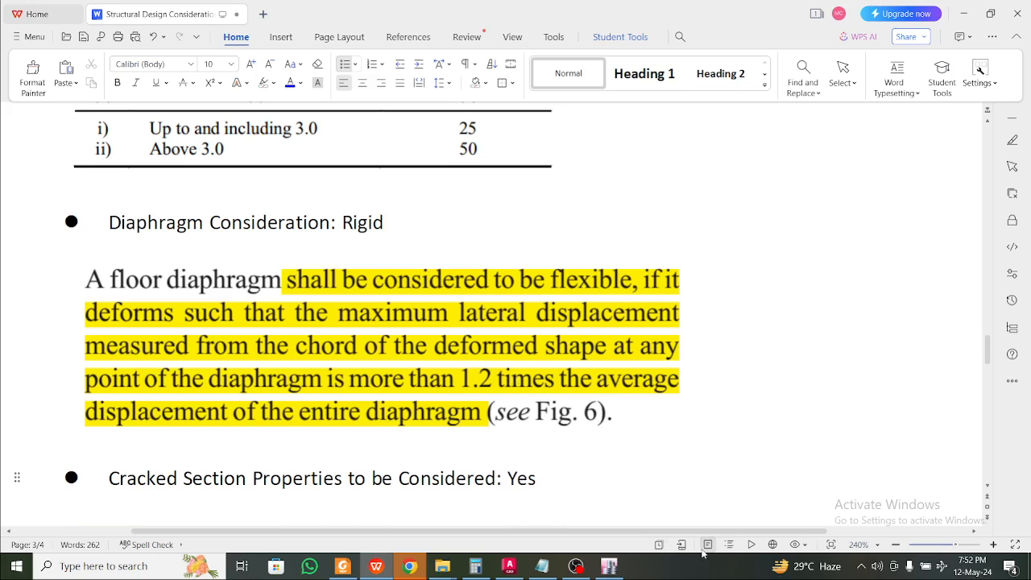
scroll(506, 397, down, 1)
scroll(506, 398, down, 4)
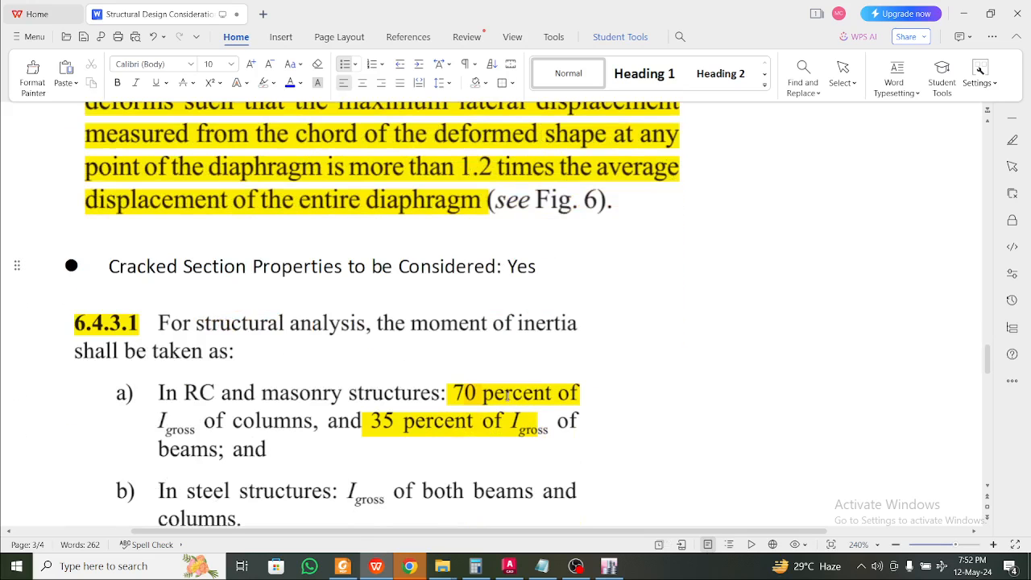
scroll(507, 386, down, 2)
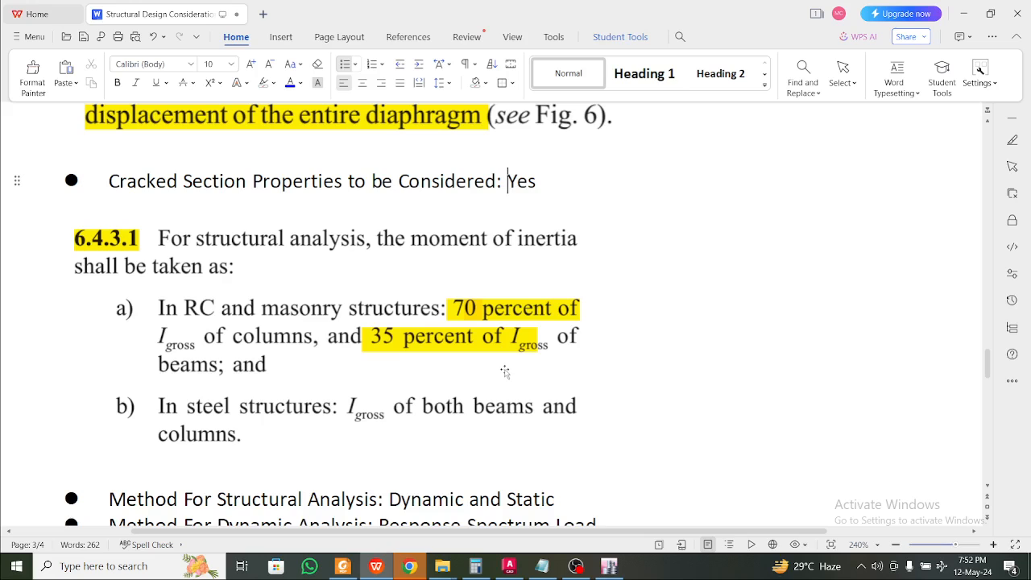
scroll(504, 371, up, 12)
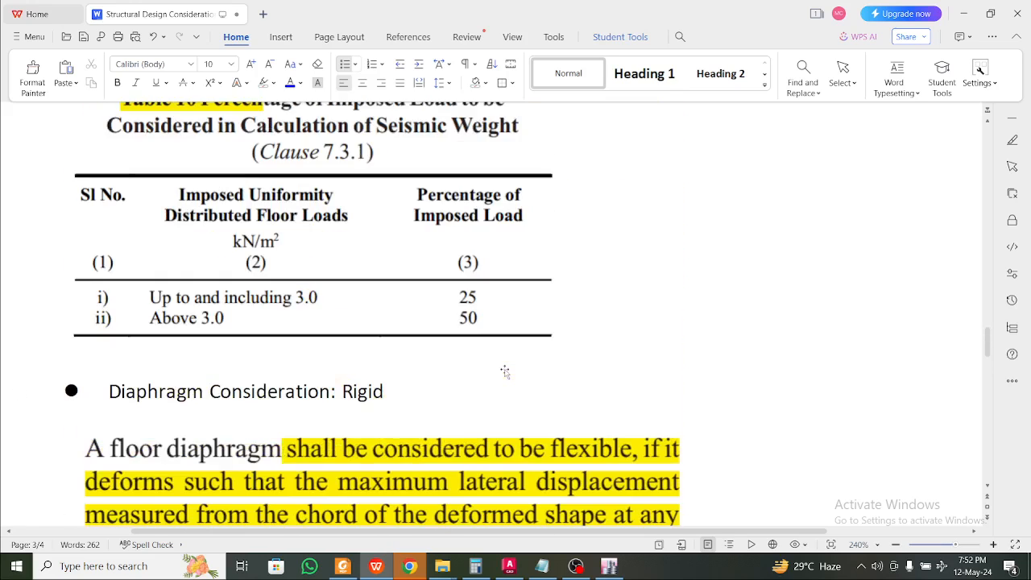
scroll(510, 369, up, 15)
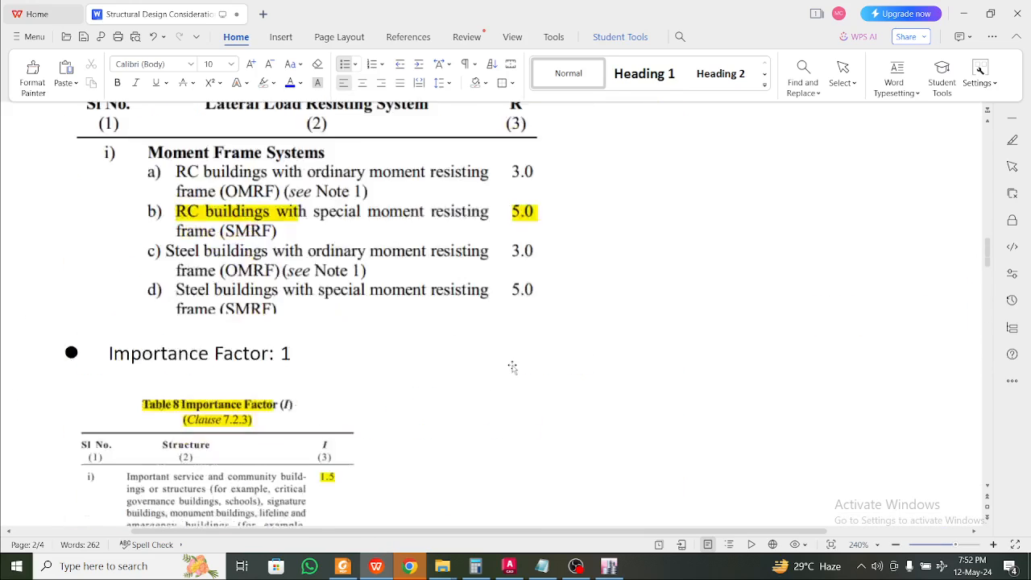
scroll(513, 370, up, 6)
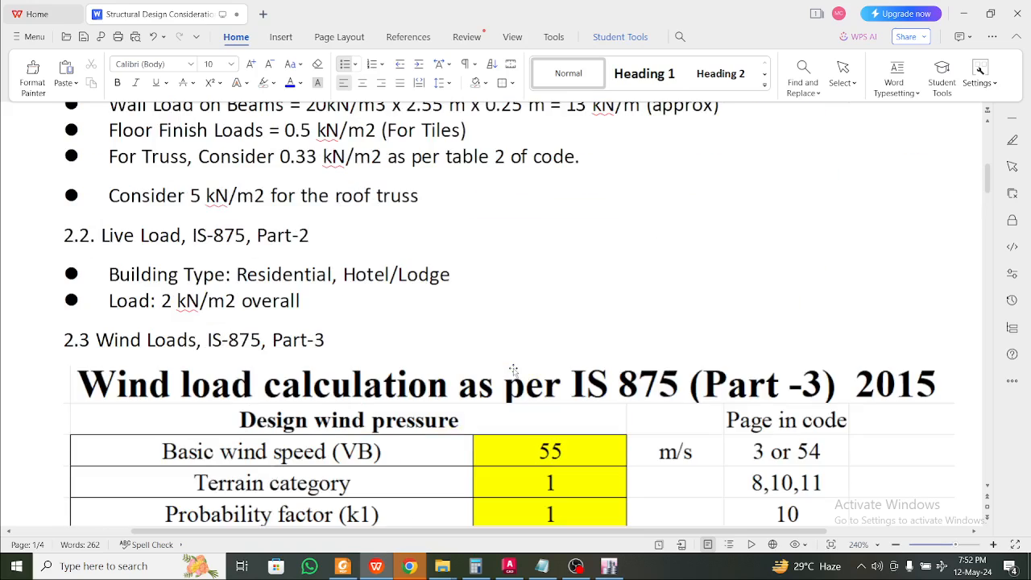
scroll(514, 367, up, 3)
scroll(515, 367, up, 6)
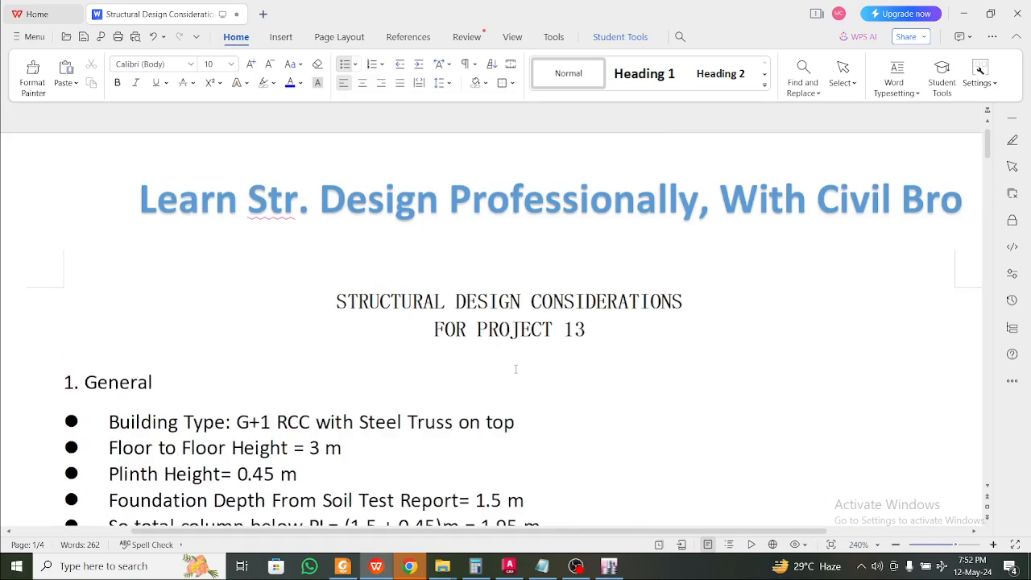
scroll(515, 366, down, 4)
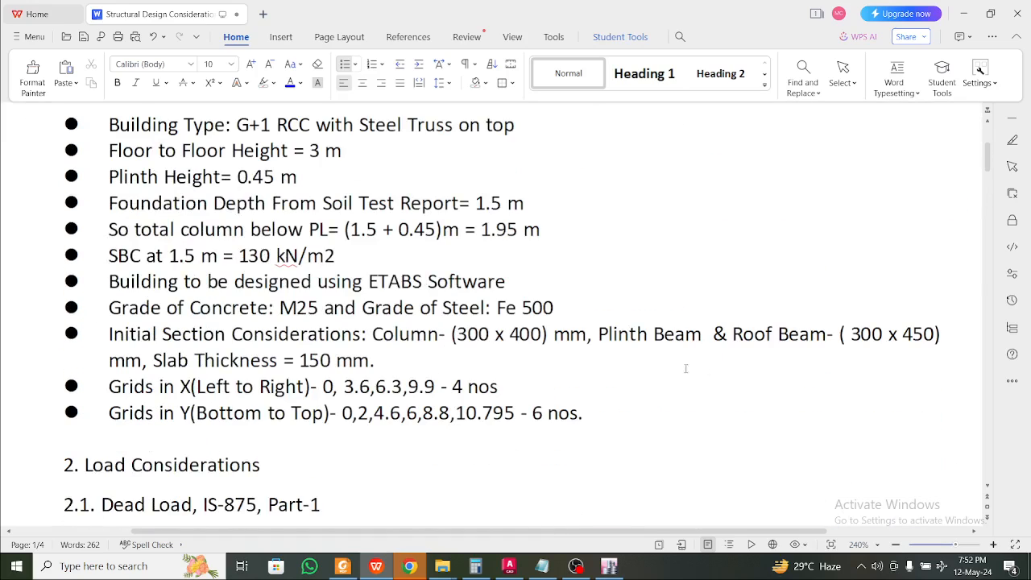
Change the roof beam size from 300 x 450 to 300 x 400
click(491, 334)
click(889, 335)
click(922, 334)
drag(936, 334, 915, 334)
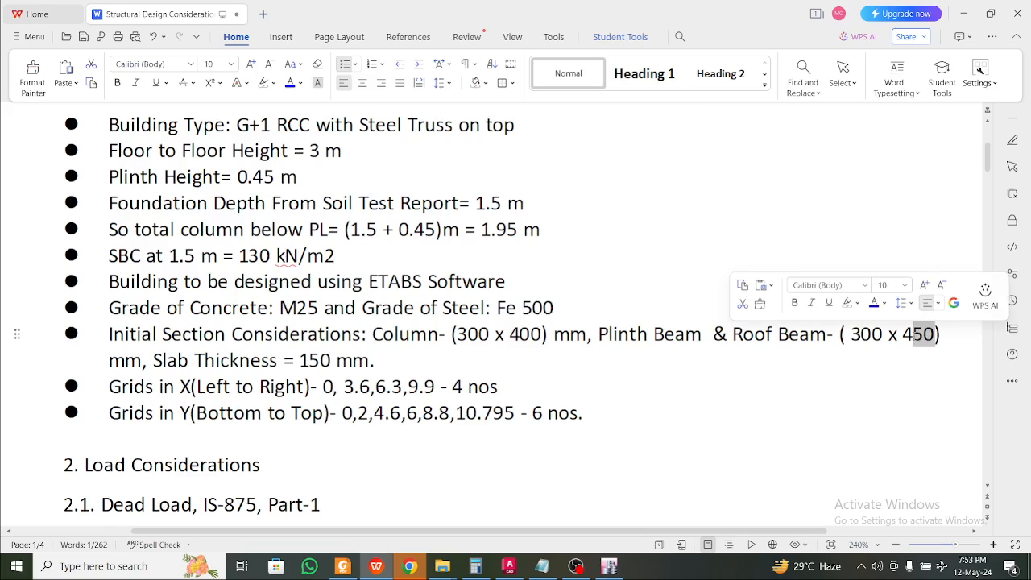
text(00)
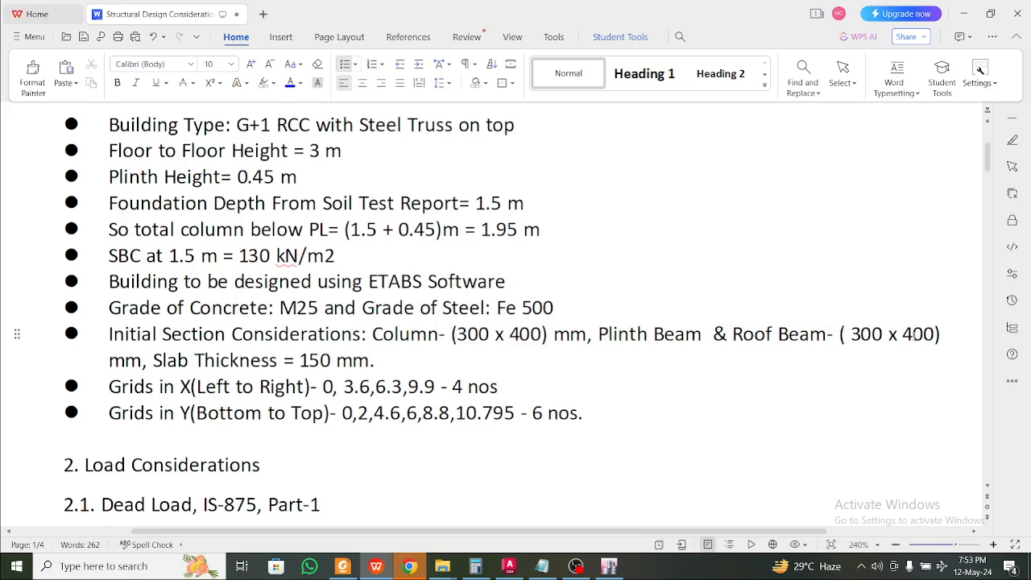
Change the wall height in the wall load from 2.55 m to 2.6 m
click(867, 385)
click(679, 241)
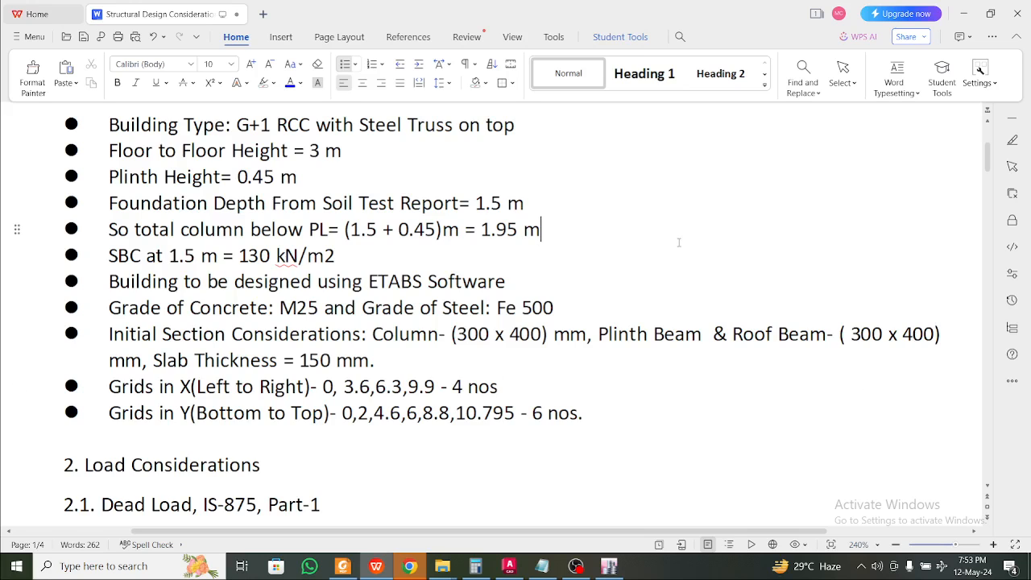
click(668, 308)
scroll(607, 422, down, 4)
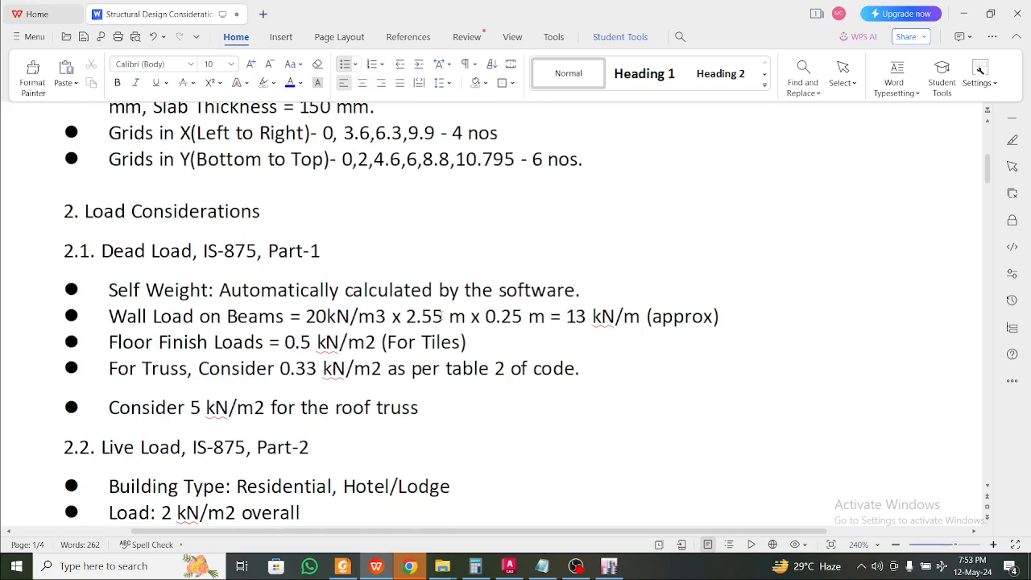
drag(442, 316, 421, 315)
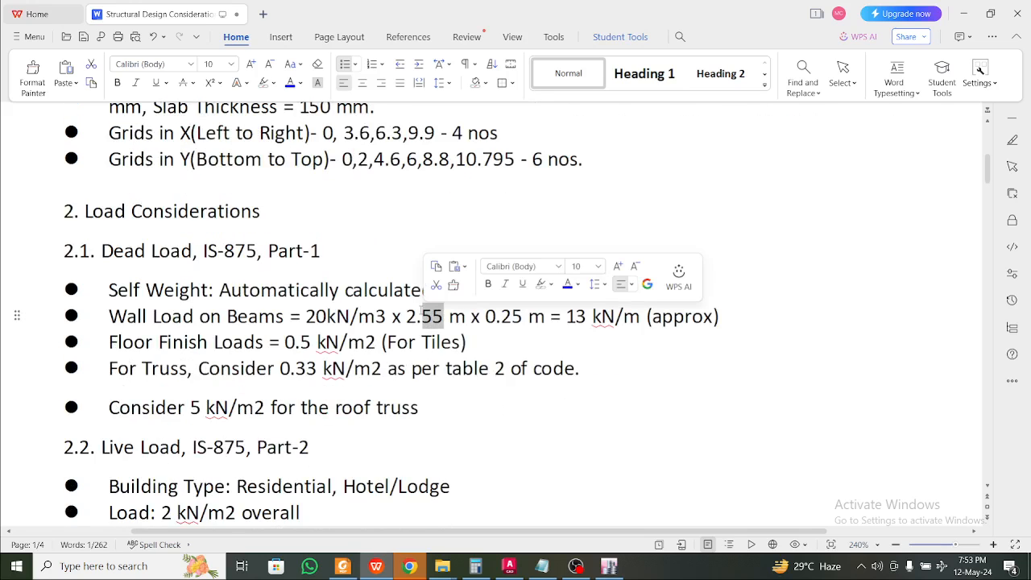
text(6)
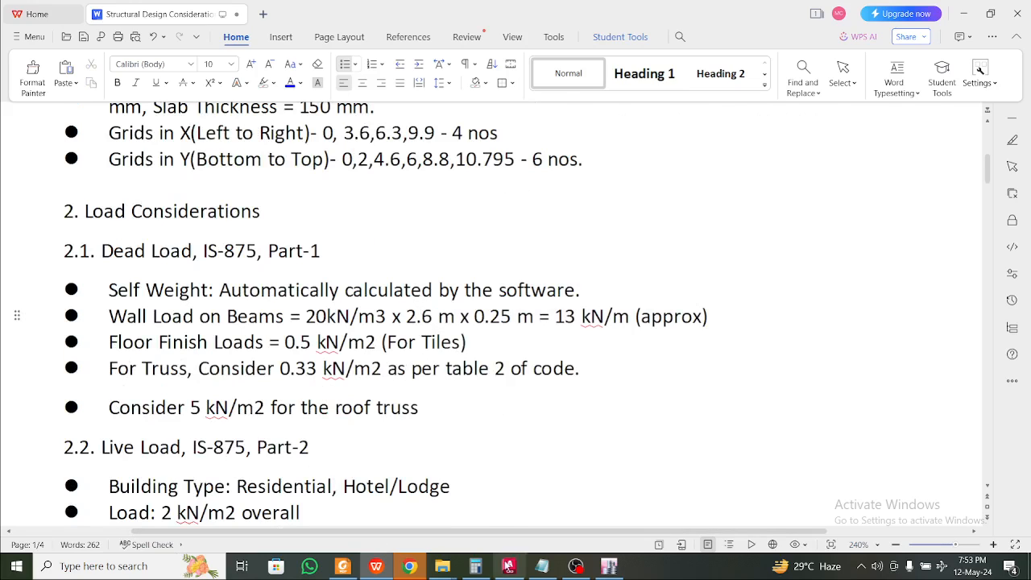
Compute the wall load 20*2.6*0.25 = 13 kN/m in Calculator
click(477, 567)
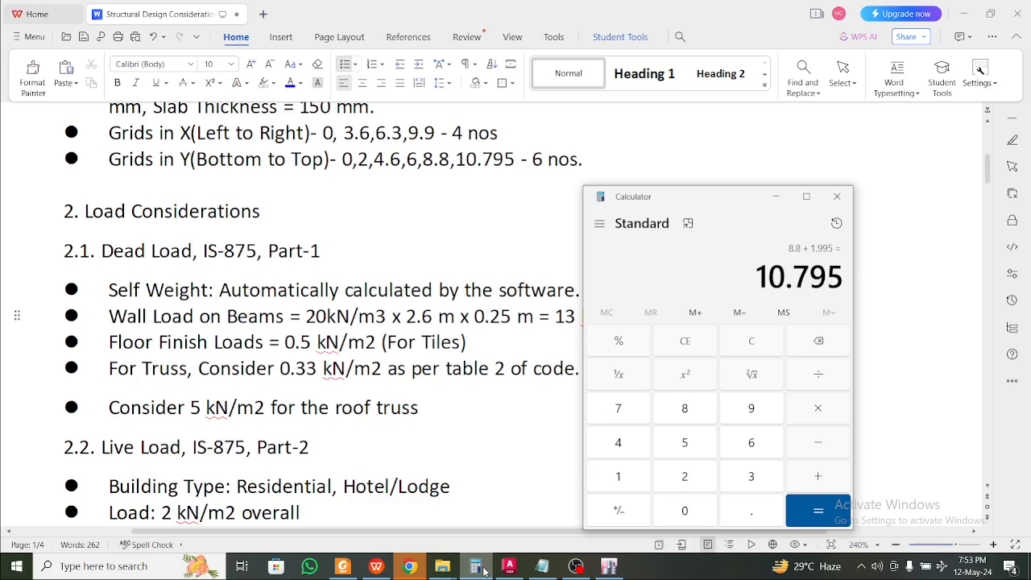
key(Escape)
text(20*2)
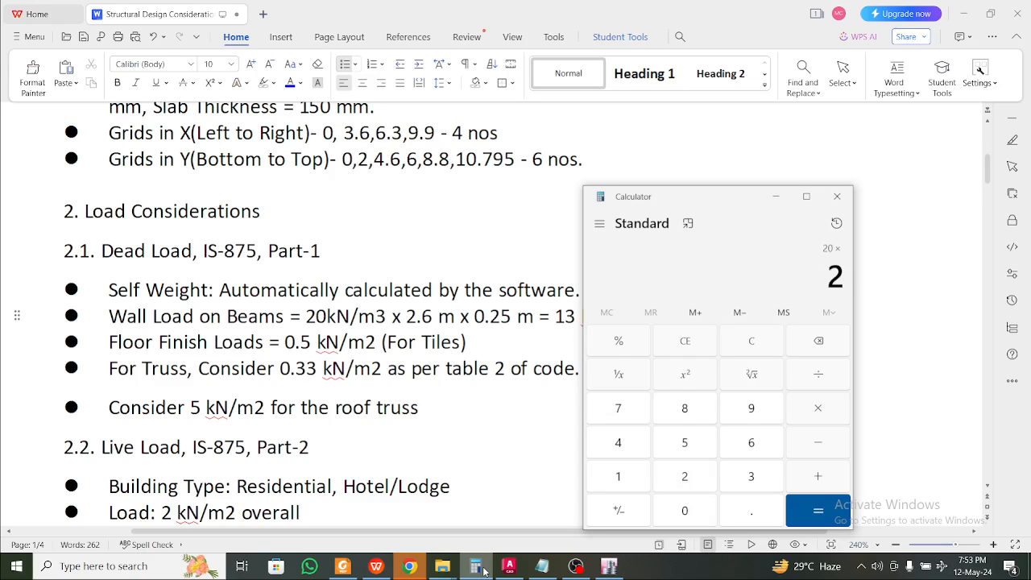
text(.6)
text(*0.25)
key(Return)
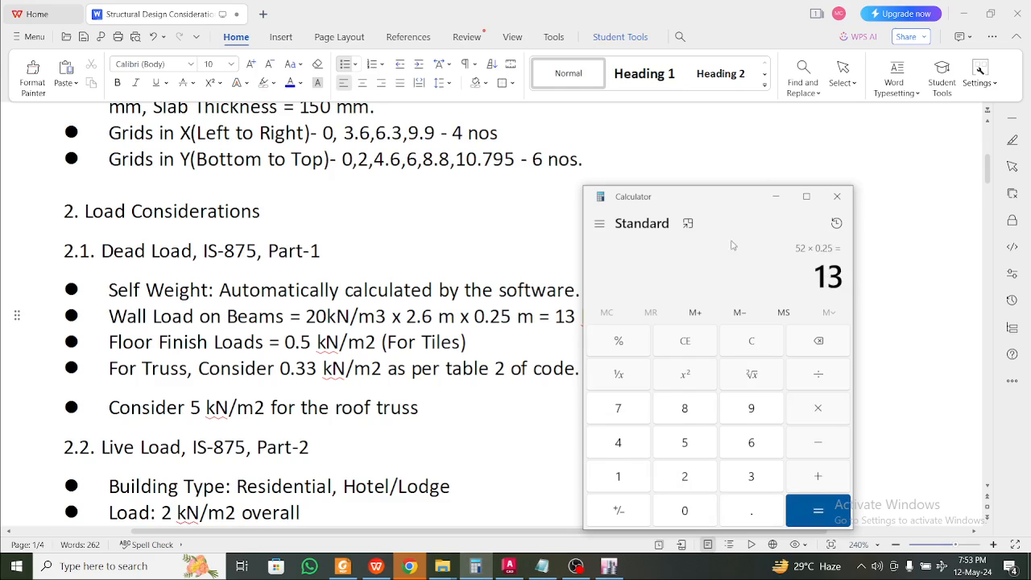
click(776, 195)
scroll(710, 280, down, 3)
scroll(710, 280, down, 20)
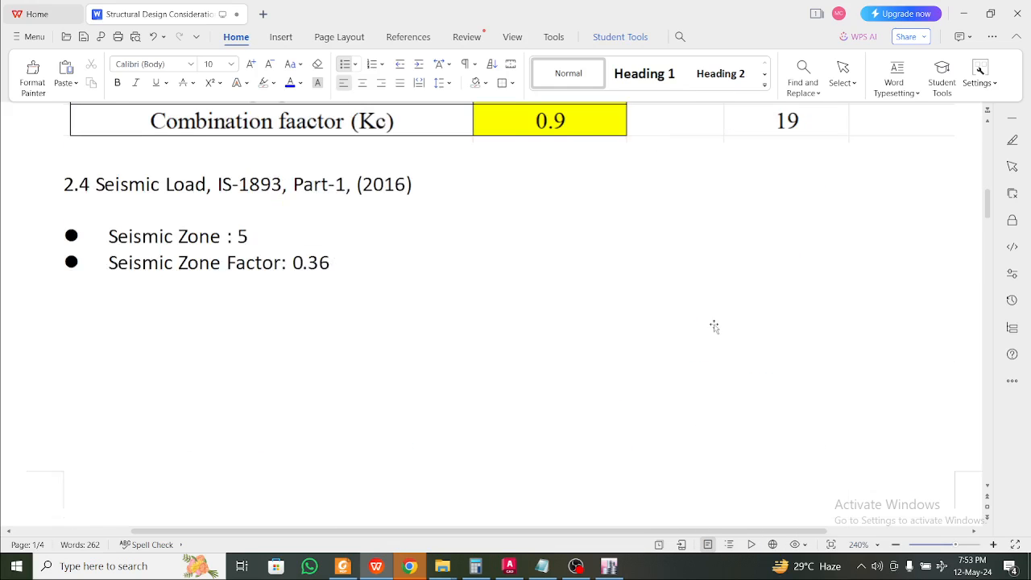
scroll(719, 311, down, 5)
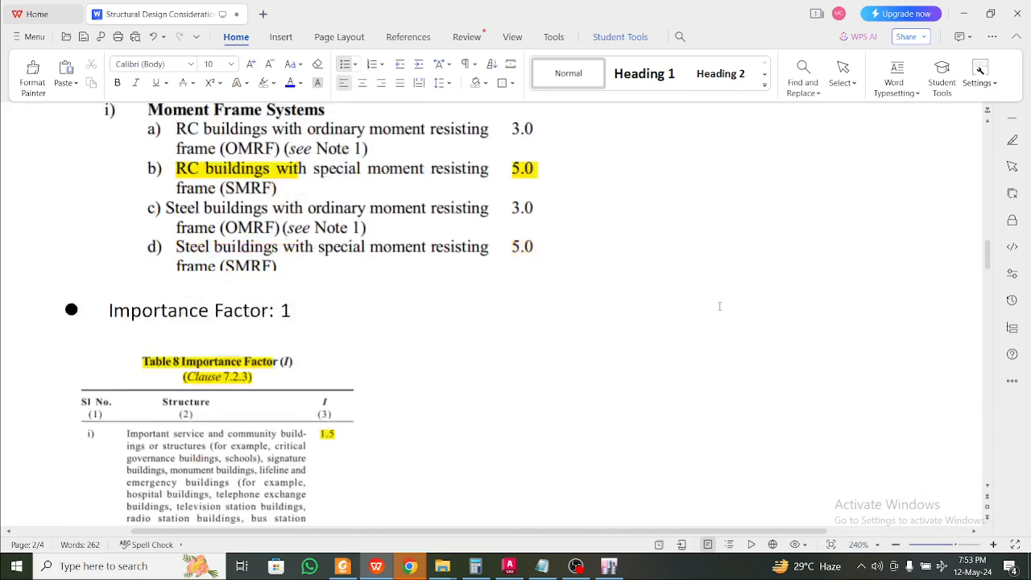
scroll(719, 309, up, 1)
scroll(719, 306, down, 3)
scroll(669, 316, down, 5)
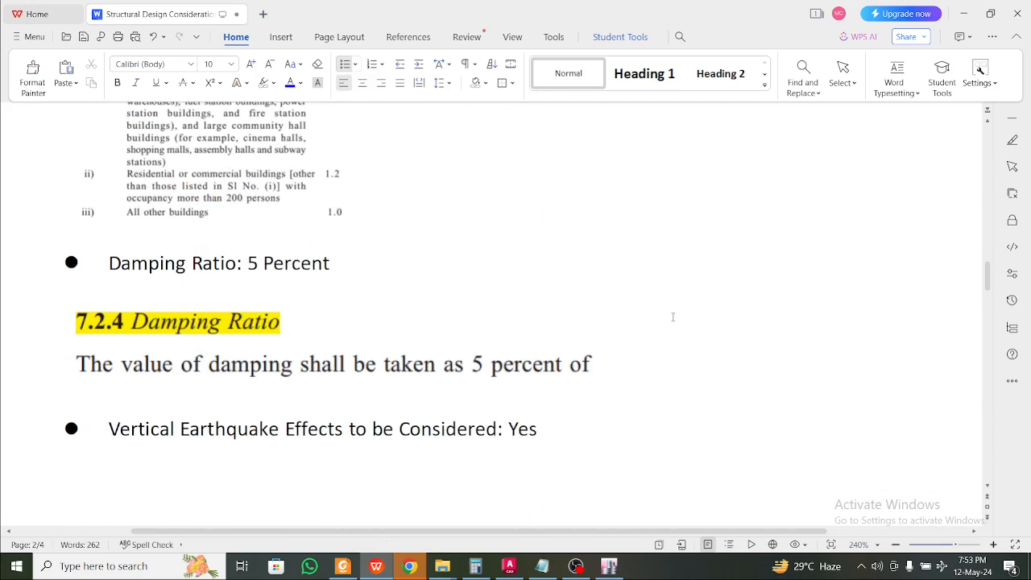
scroll(573, 308, down, 1)
scroll(573, 309, up, 3)
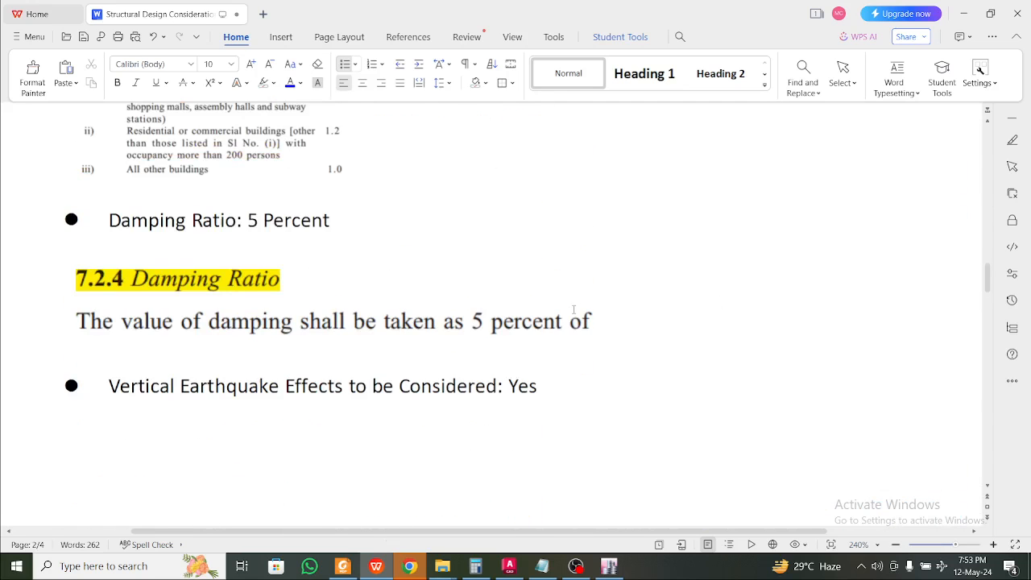
scroll(573, 310, down, 20)
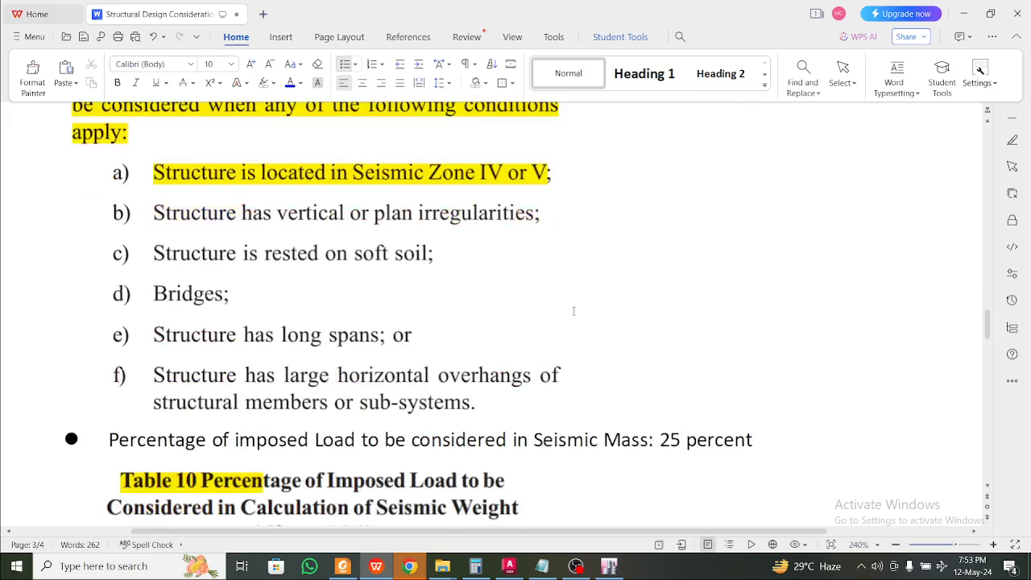
scroll(574, 314, down, 5)
scroll(573, 314, down, 3)
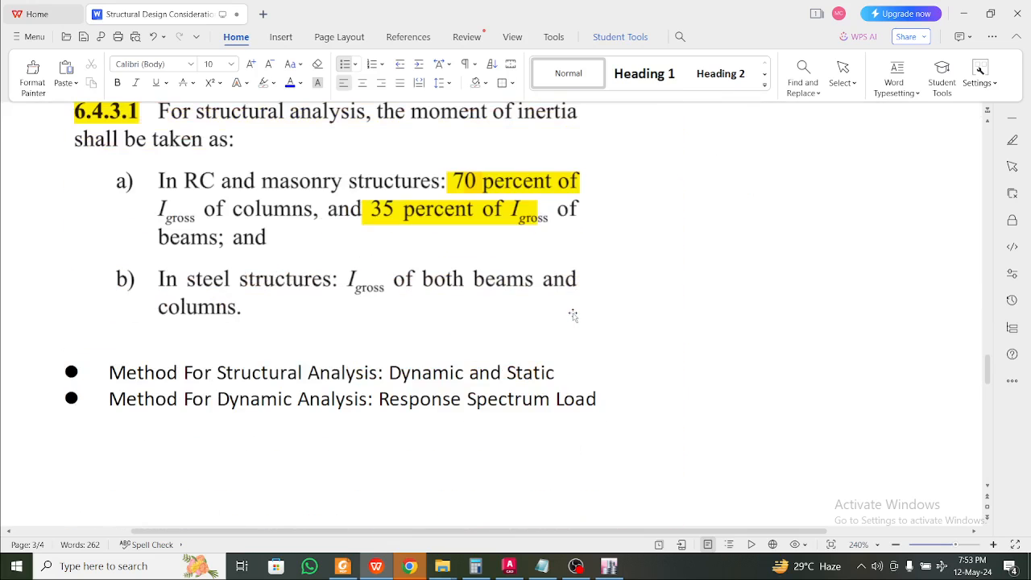
scroll(572, 314, down, 2)
click(480, 287)
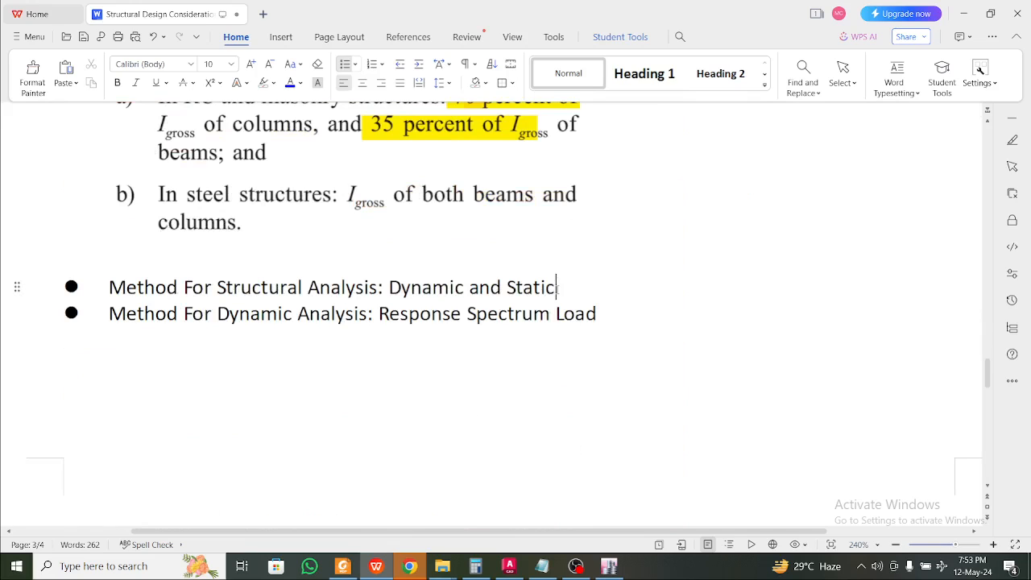
scroll(557, 288, down, 2)
scroll(558, 287, up, 4)
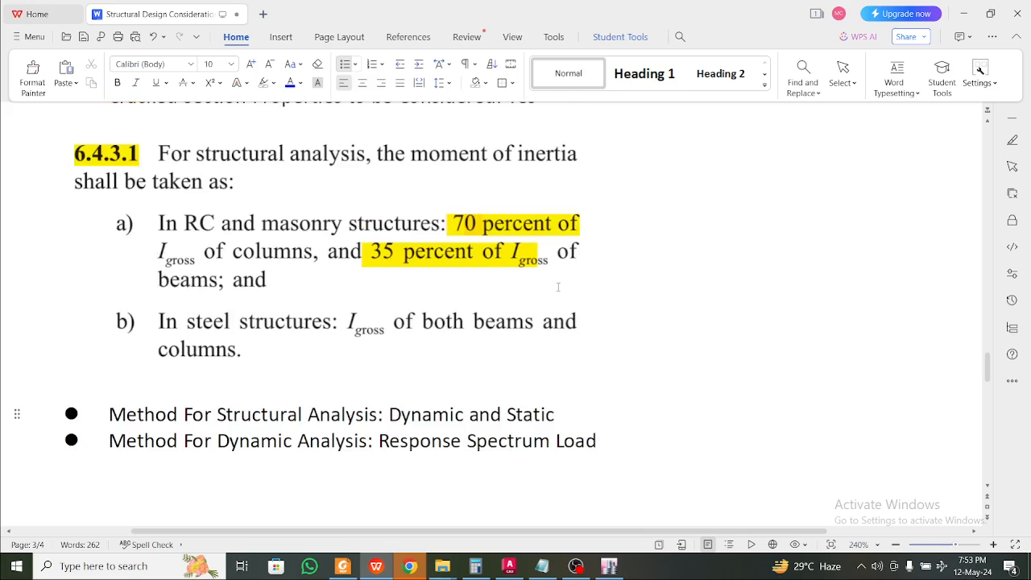
scroll(554, 284, down, 4)
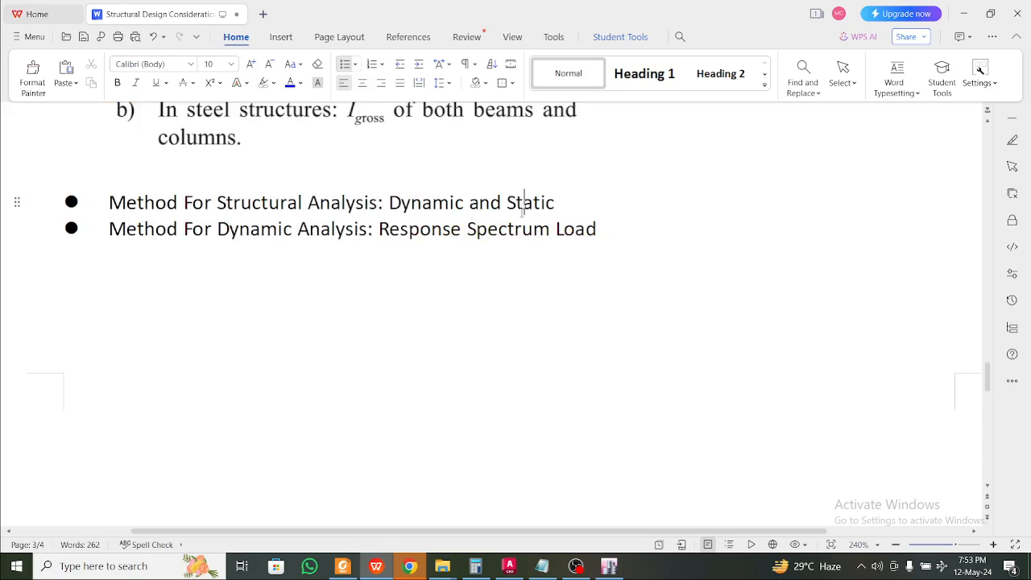
click(484, 232)
scroll(534, 242, down, 8)
Review the Modal Mass note and its clause 7.7.5.2 picture
scroll(533, 248, down, 5)
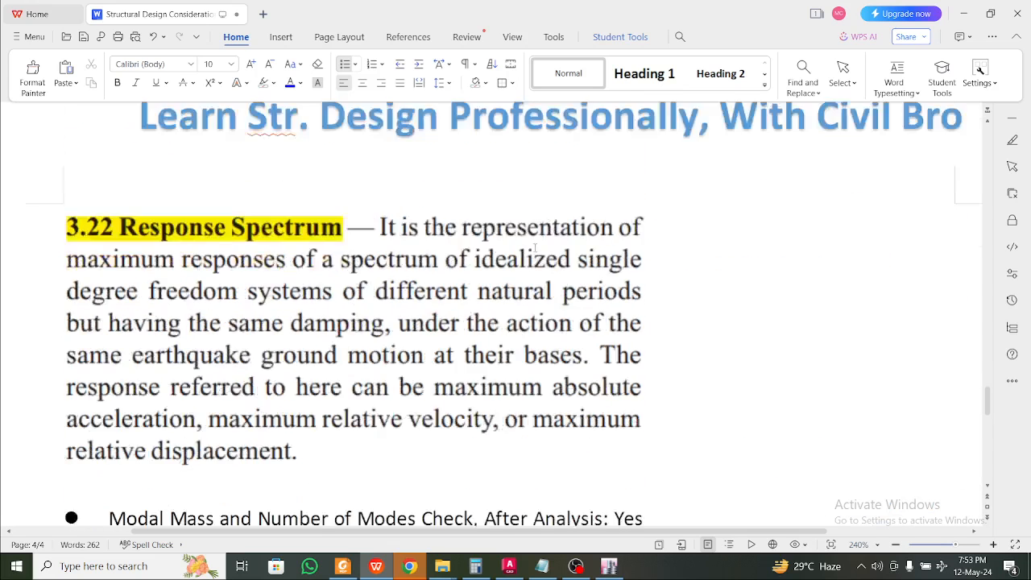
scroll(533, 250, up, 3)
scroll(535, 244, down, 4)
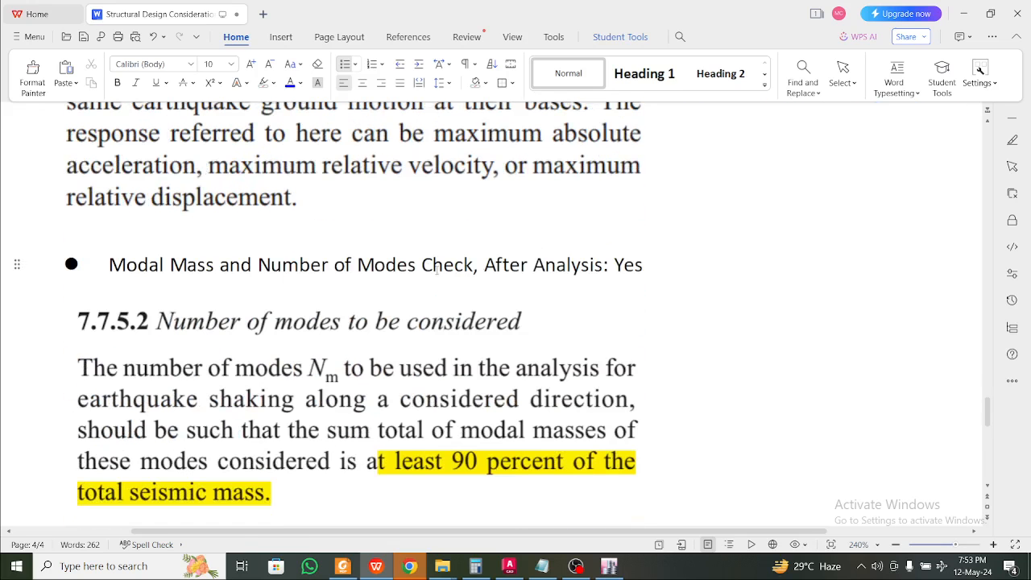
click(434, 268)
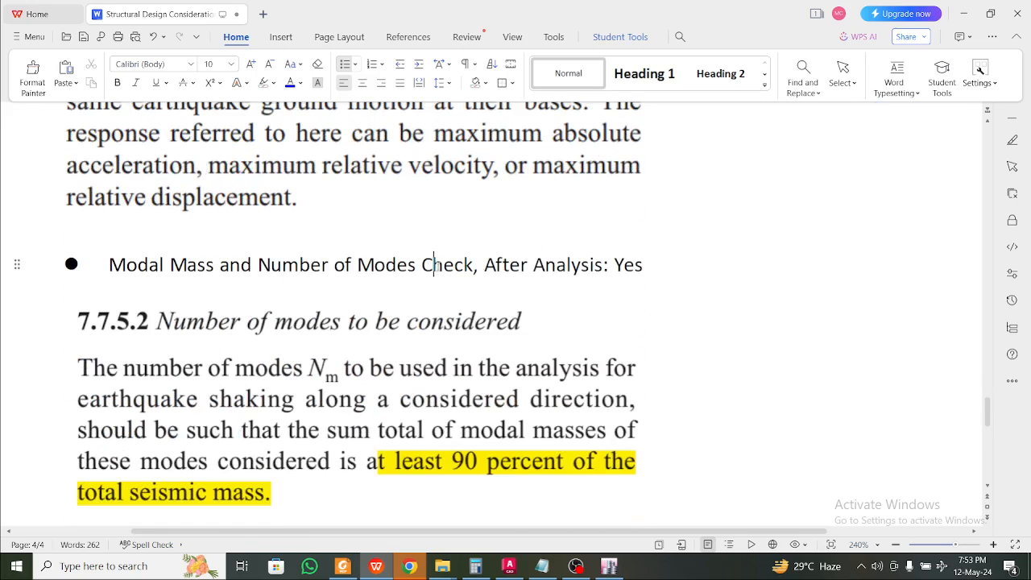
scroll(505, 272, down, 2)
click(497, 279)
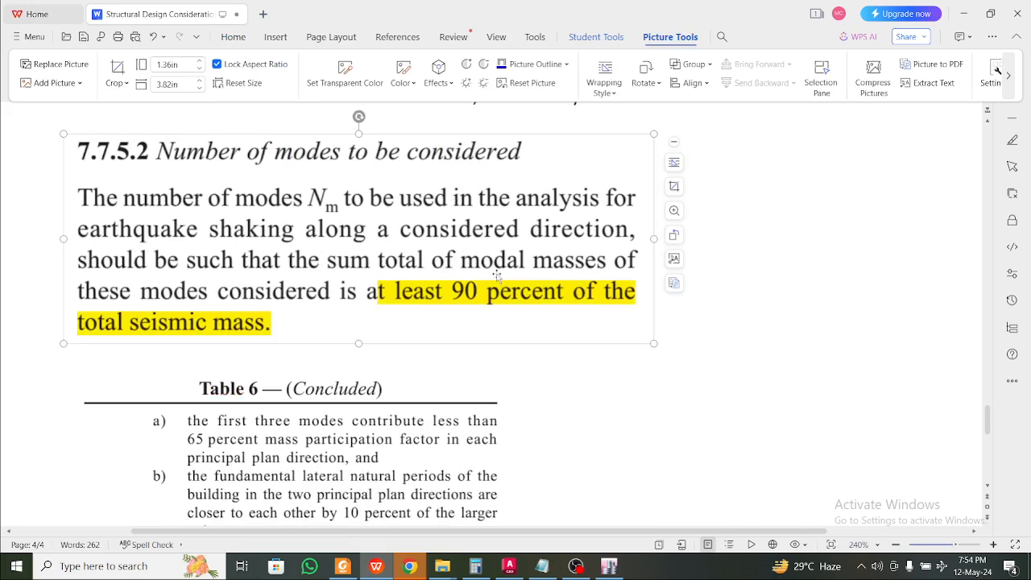
scroll(496, 294, down, 1)
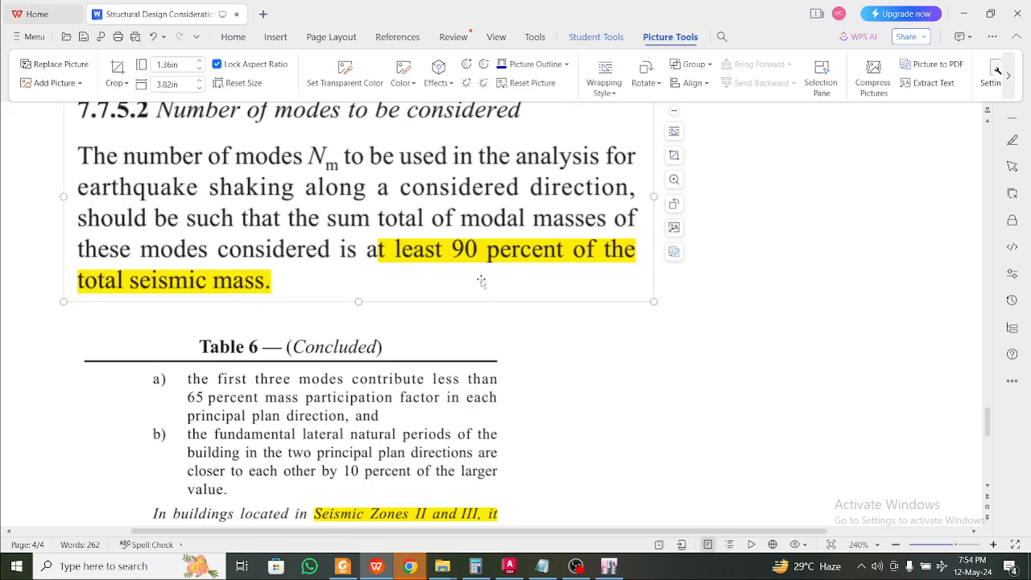
scroll(367, 216, up, 1)
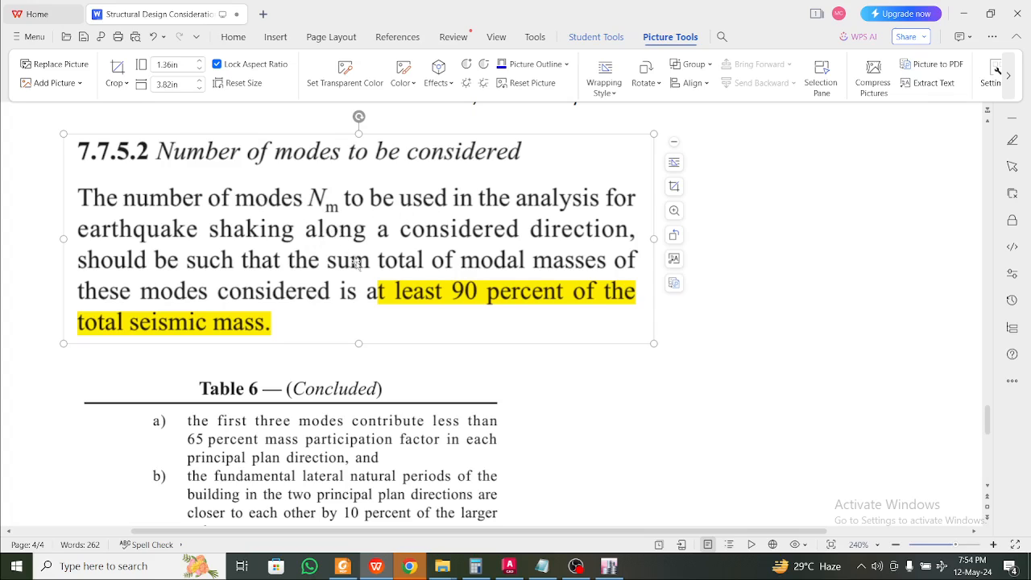
click(754, 334)
Scroll through the Table 6 notes, then minimize WPS Writer to reveal ETABS
scroll(750, 316, down, 3)
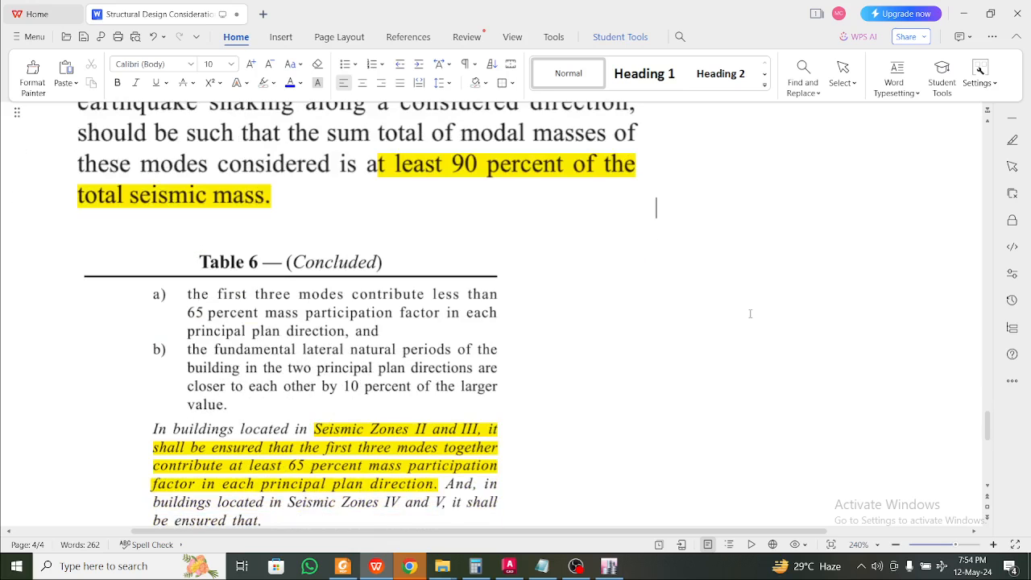
scroll(750, 314, down, 3)
scroll(748, 321, down, 2)
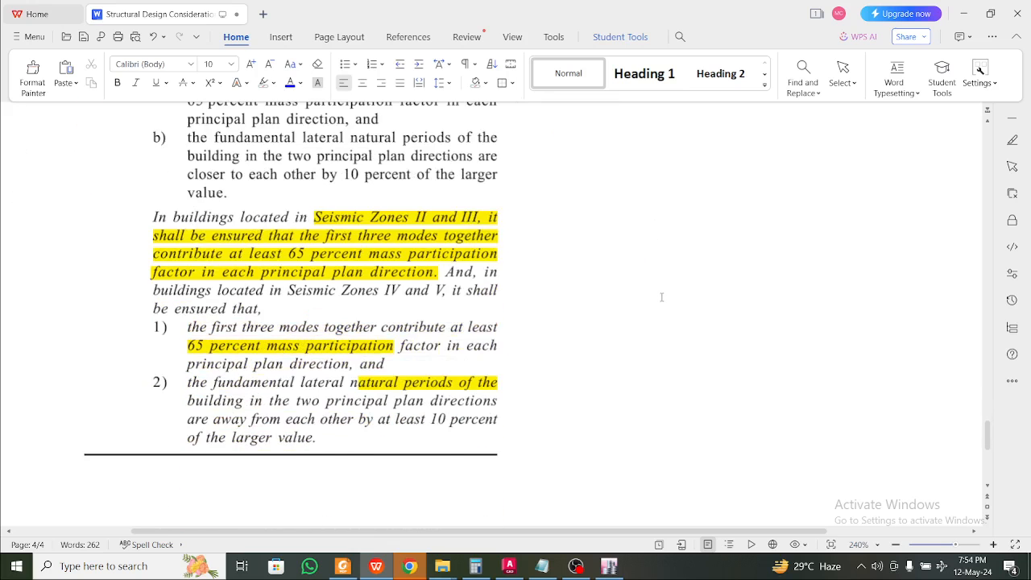
scroll(661, 297, up, 2)
scroll(660, 294, down, 1)
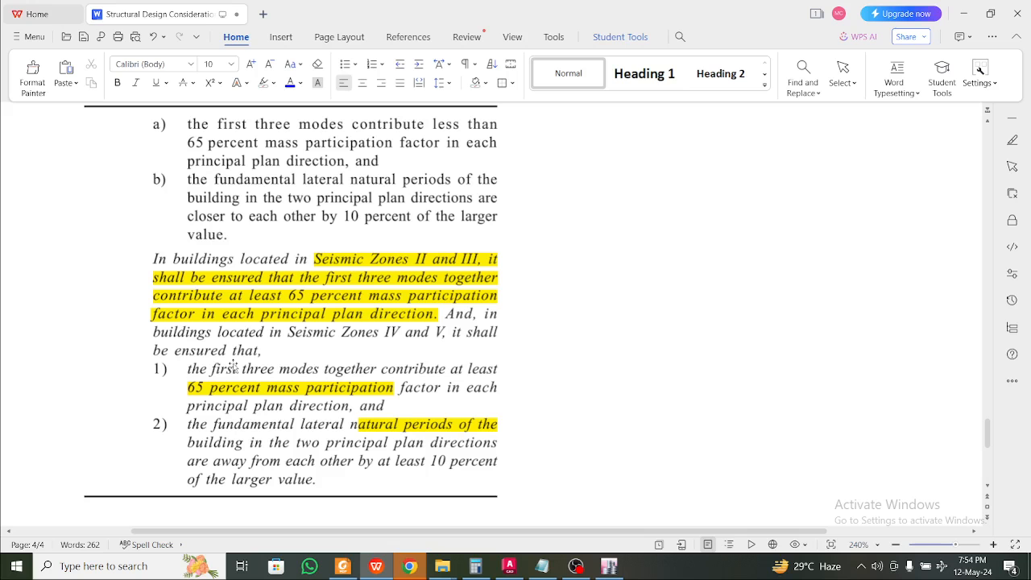
scroll(451, 363, up, 9)
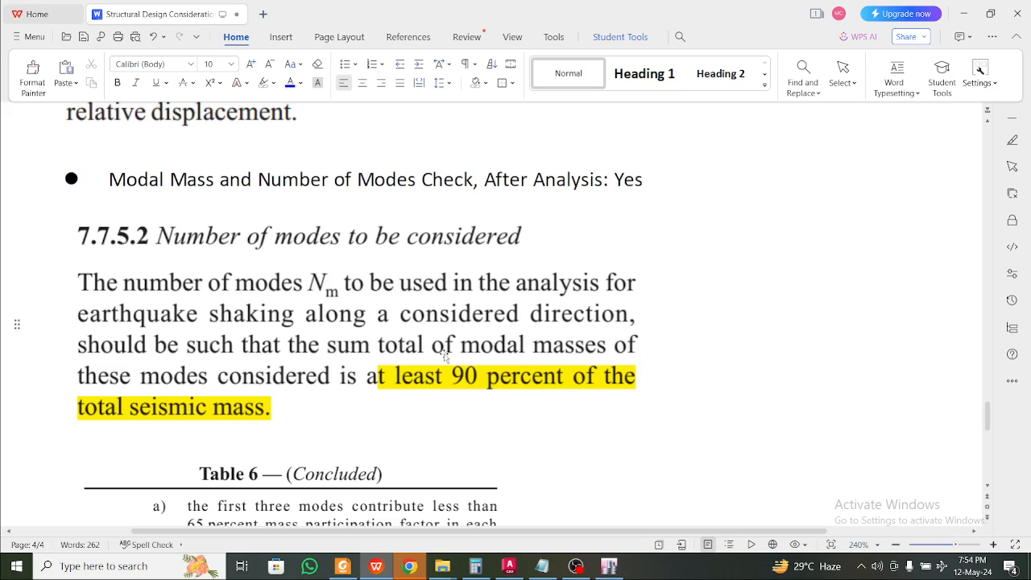
scroll(529, 359, down, 8)
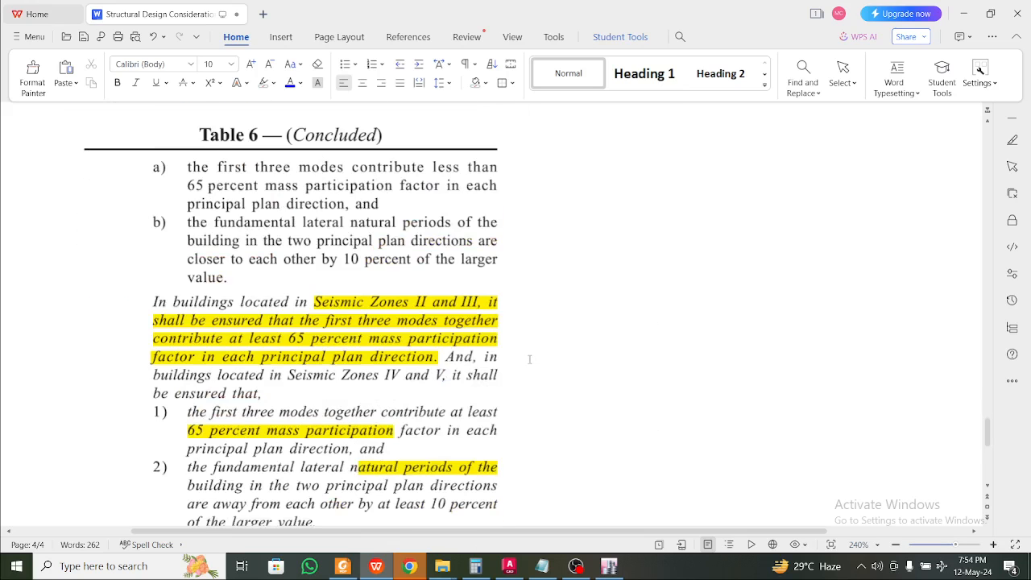
scroll(530, 355, up, 8)
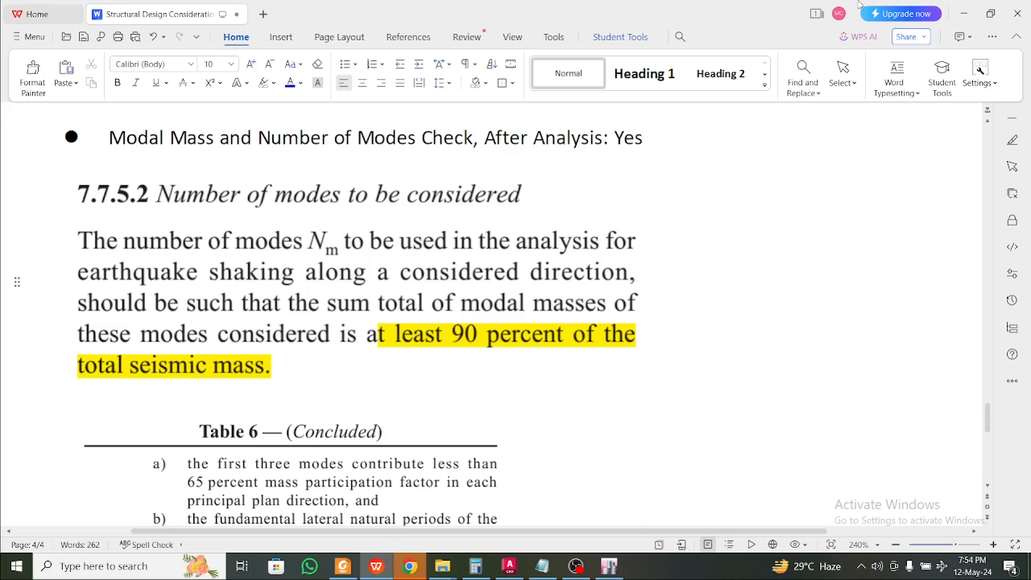
click(963, 13)
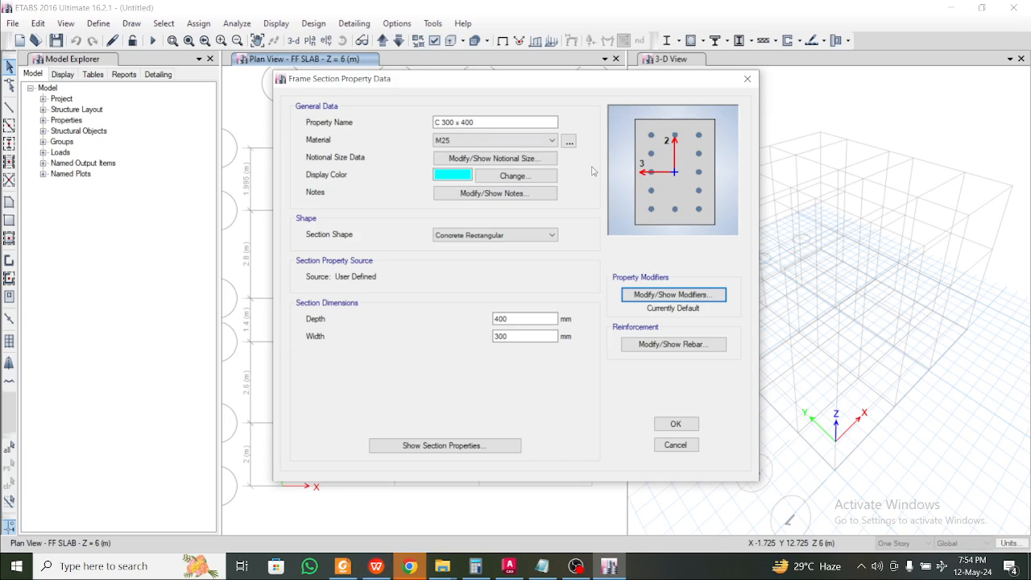
Set the moment of inertia modifiers about axes 2 and 3 to 0.7
click(658, 296)
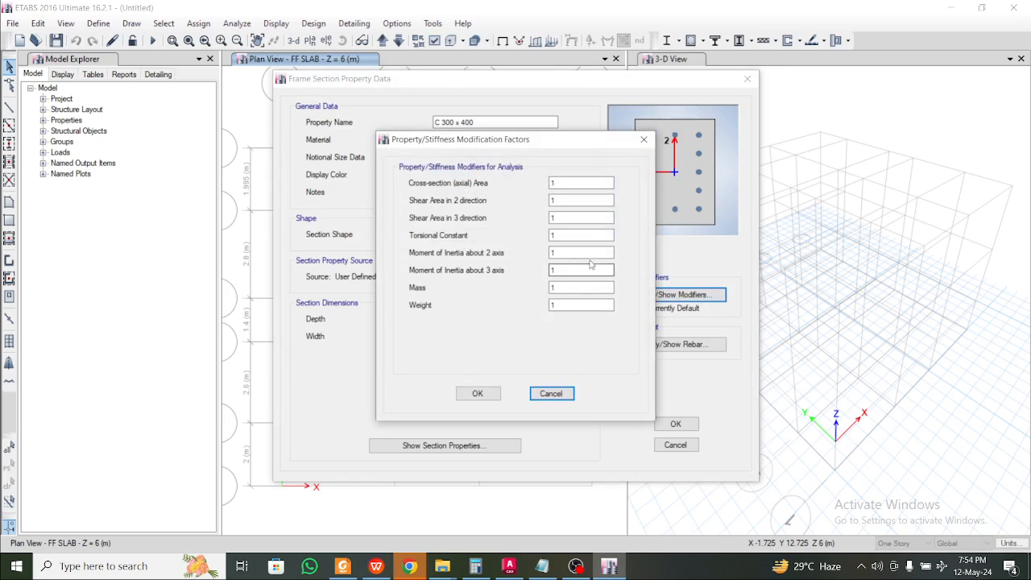
double_click(564, 252)
text(0.7)
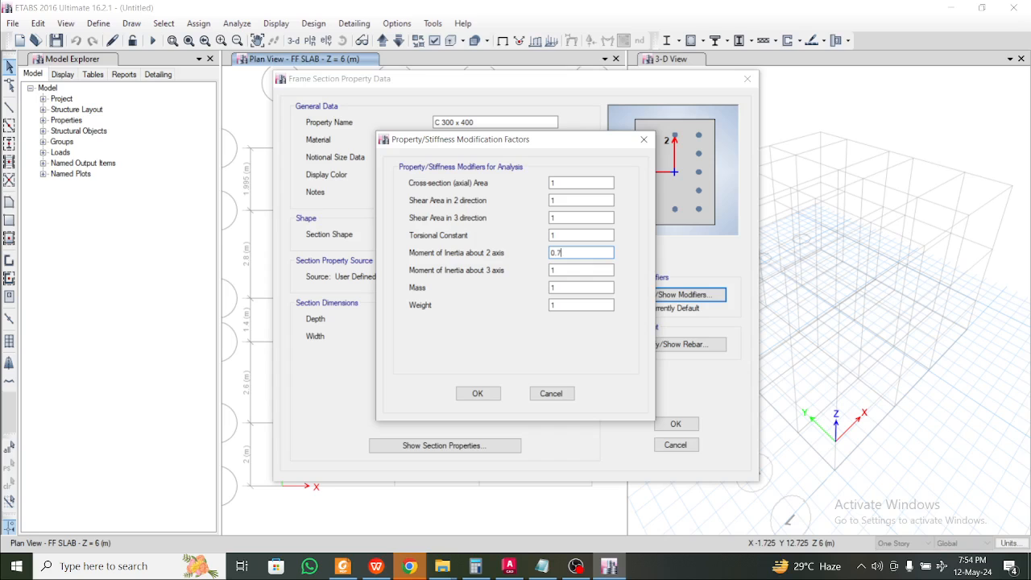
click(376, 566)
scroll(361, 415, up, 3)
scroll(361, 415, up, 10)
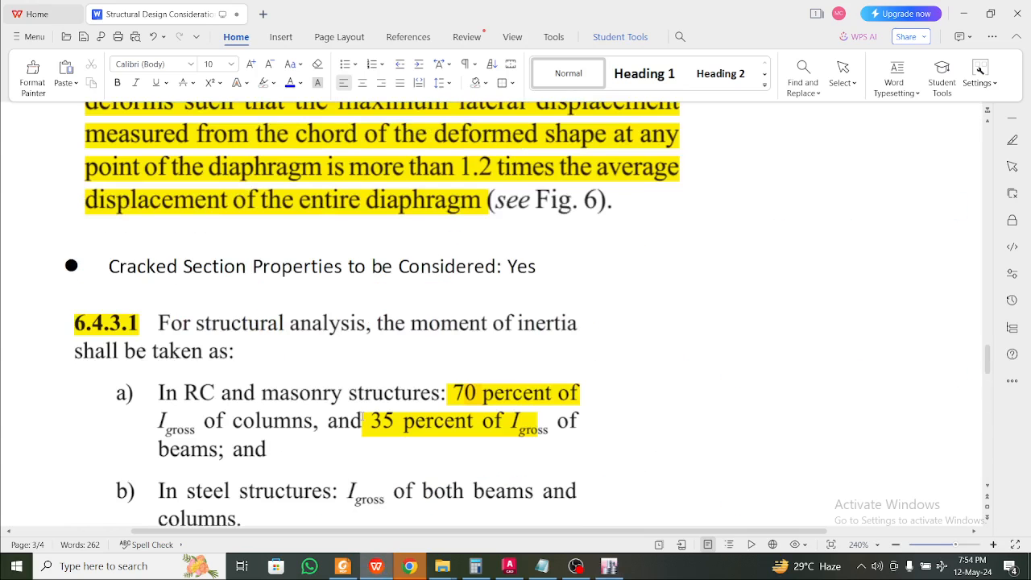
scroll(361, 415, down, 1)
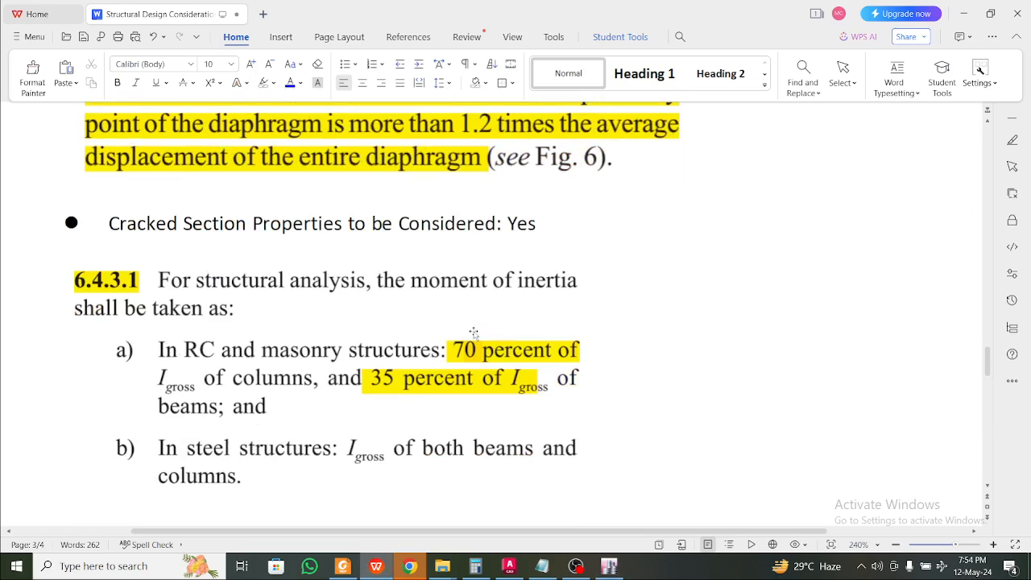
click(963, 14)
key(Tab)
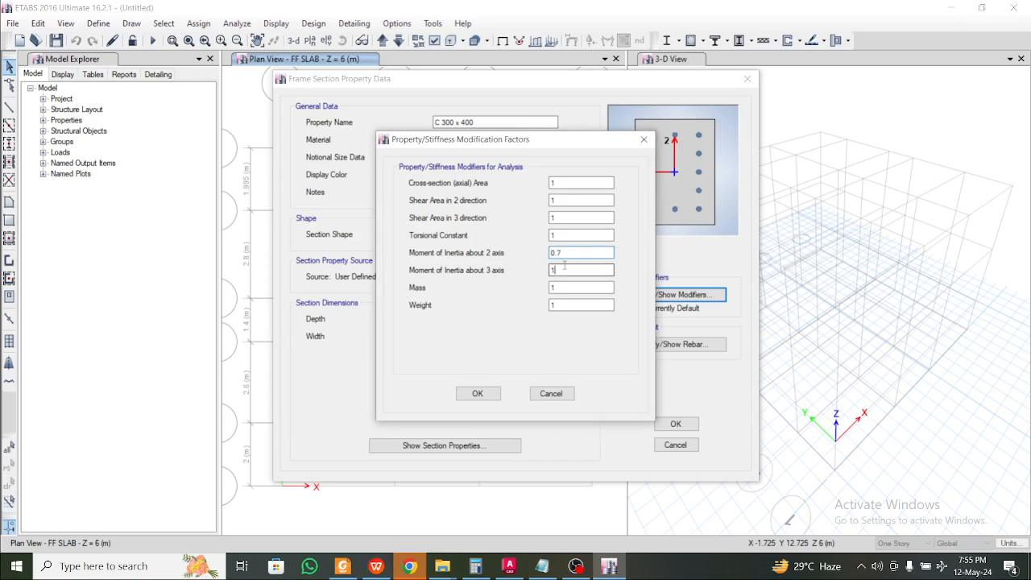
text(0.7)
click(477, 393)
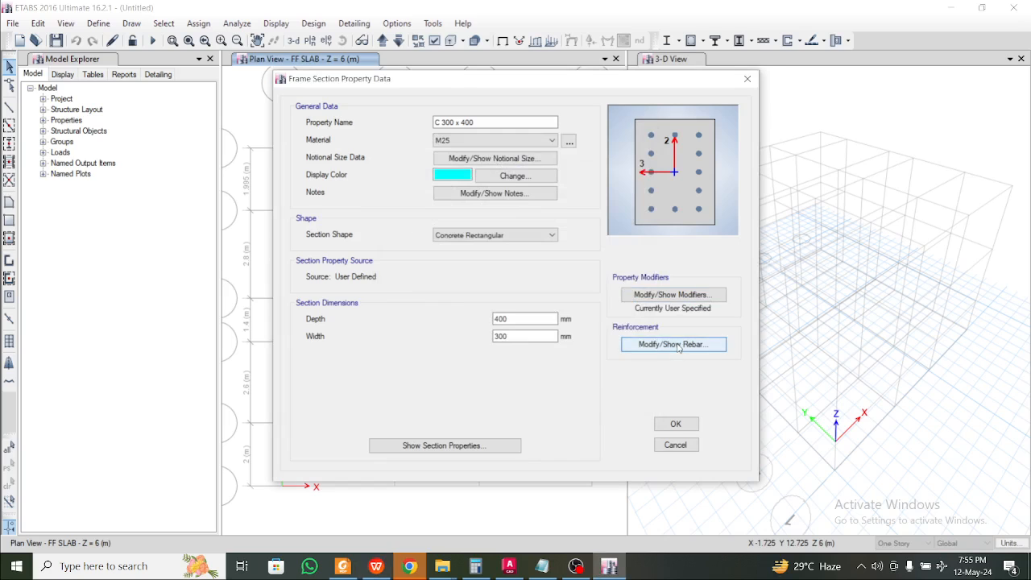
Set longitudinal and confinement rebar to HYSD500 and confirm the C 300 x 400 section
click(678, 345)
click(594, 125)
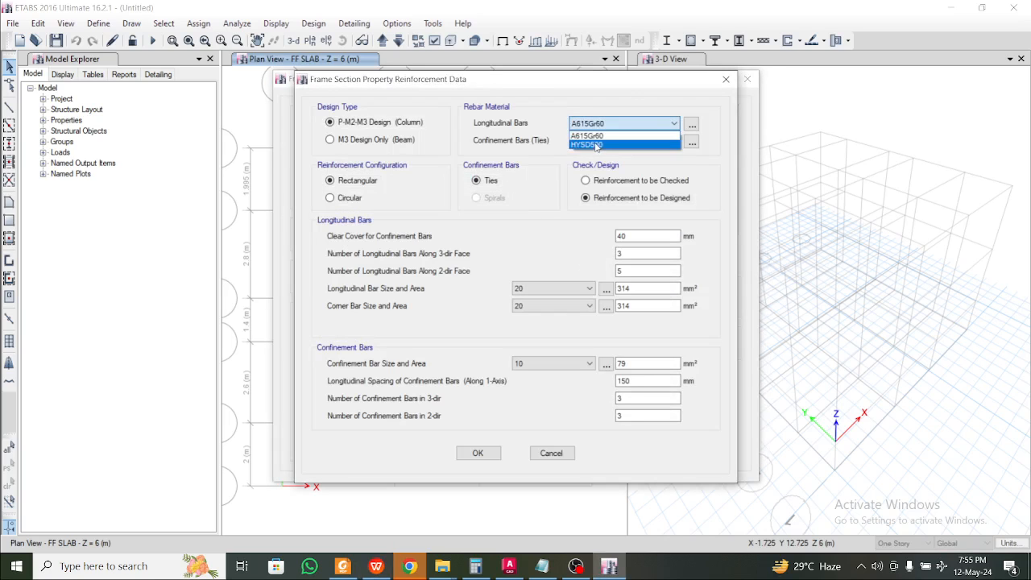
click(604, 146)
click(617, 141)
click(617, 163)
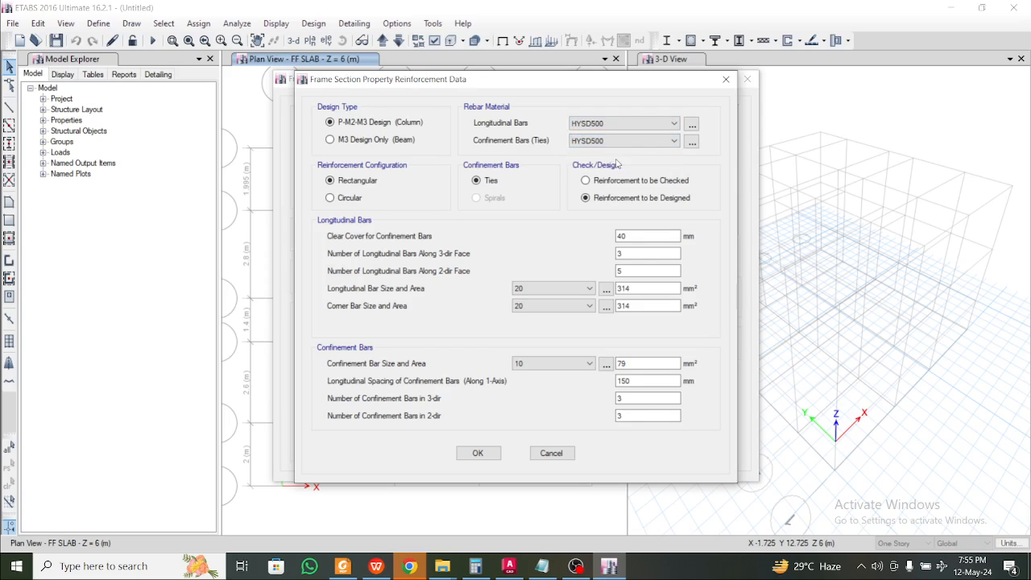
click(496, 454)
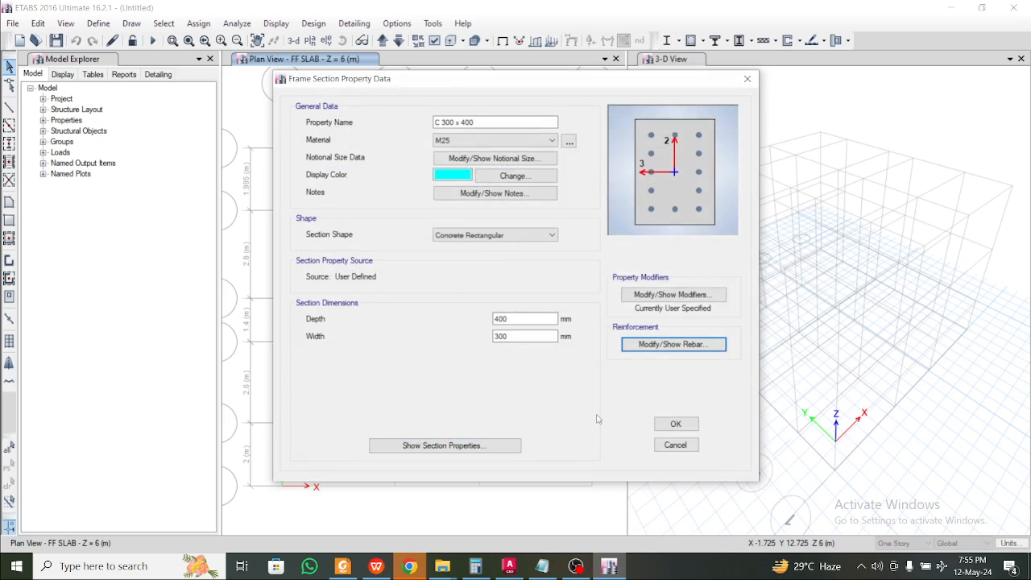
click(667, 425)
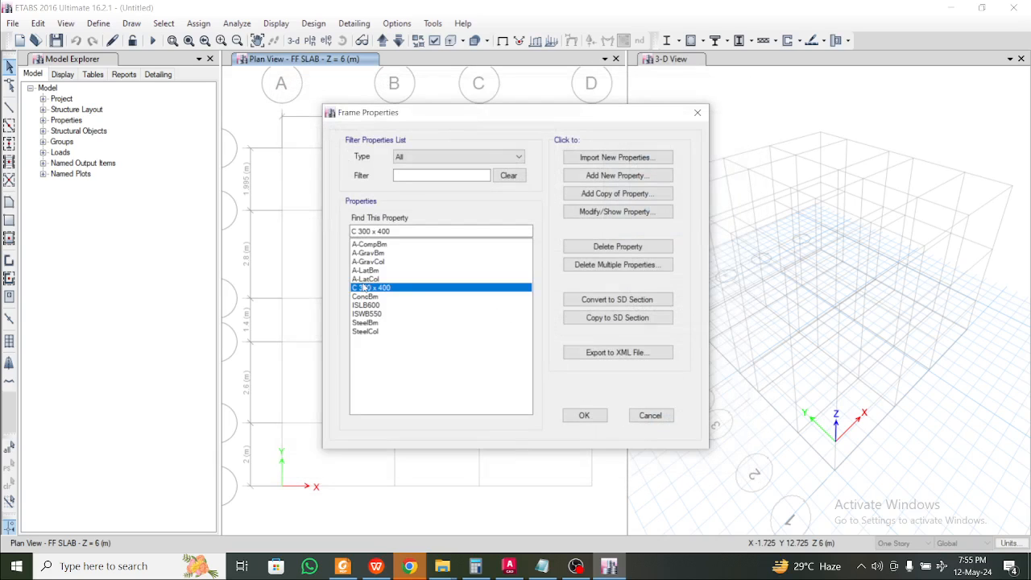
click(363, 298)
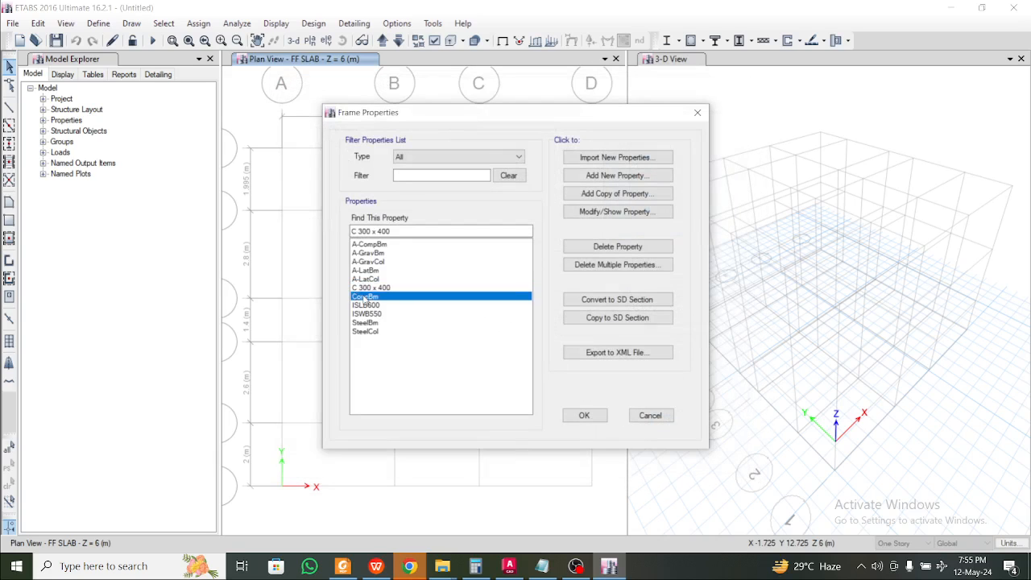
Rename the ConcBm section to B 300 x 400 and set its material to M25
double_click(486, 296)
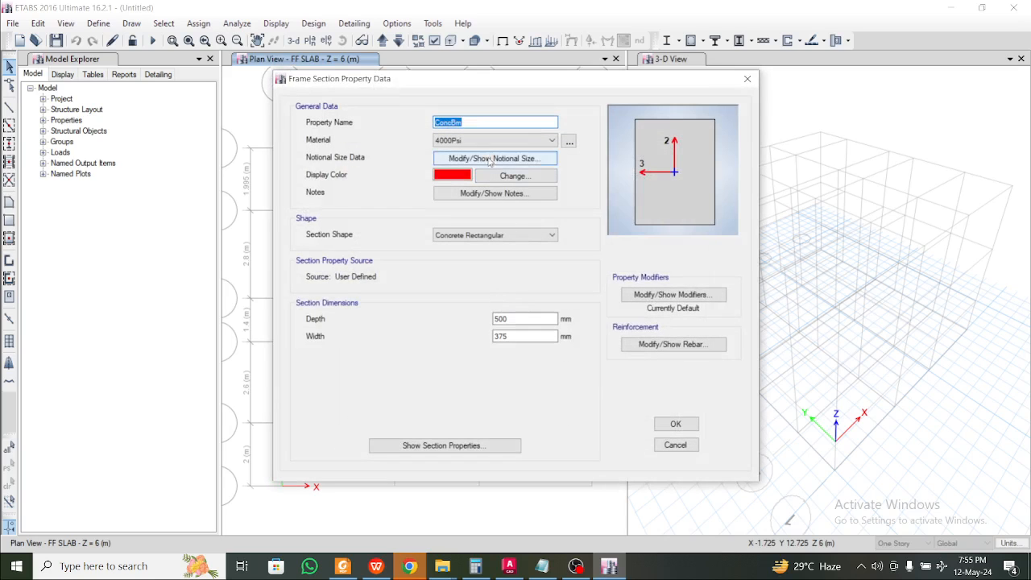
text(B 300 x 400)
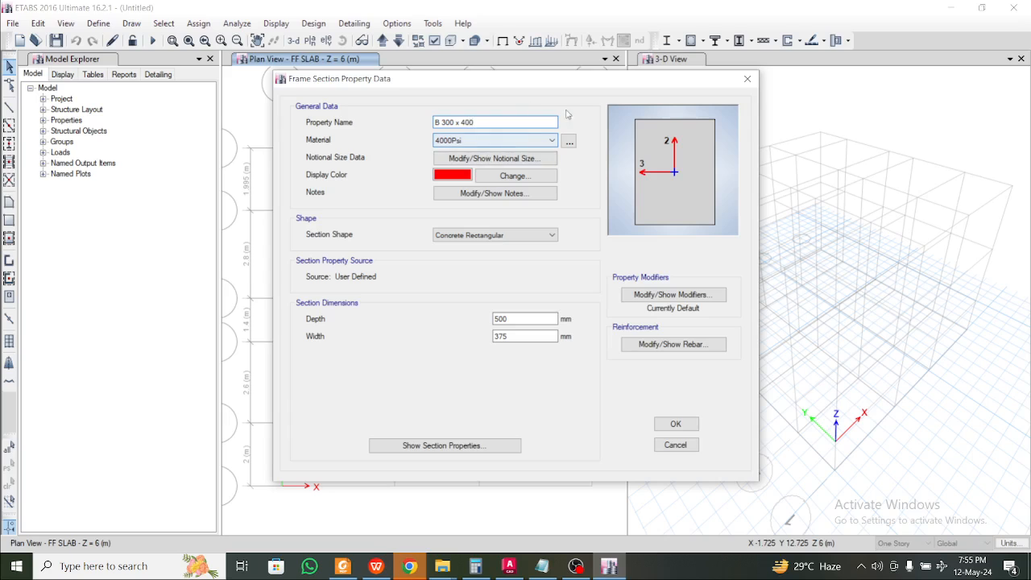
click(515, 141)
click(515, 186)
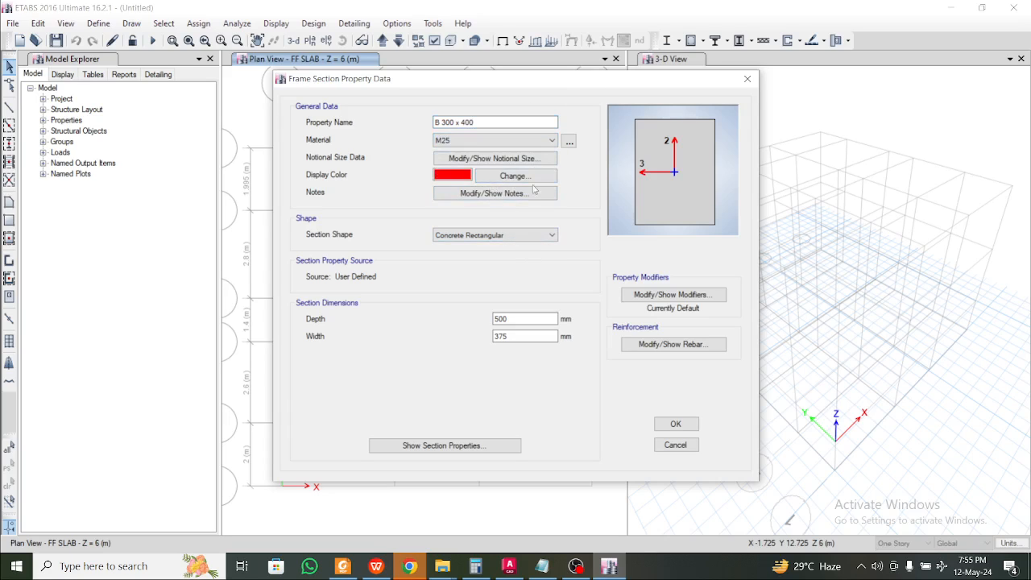
Set the beam's I2 and I3 inertia modifiers to 0.35
click(644, 294)
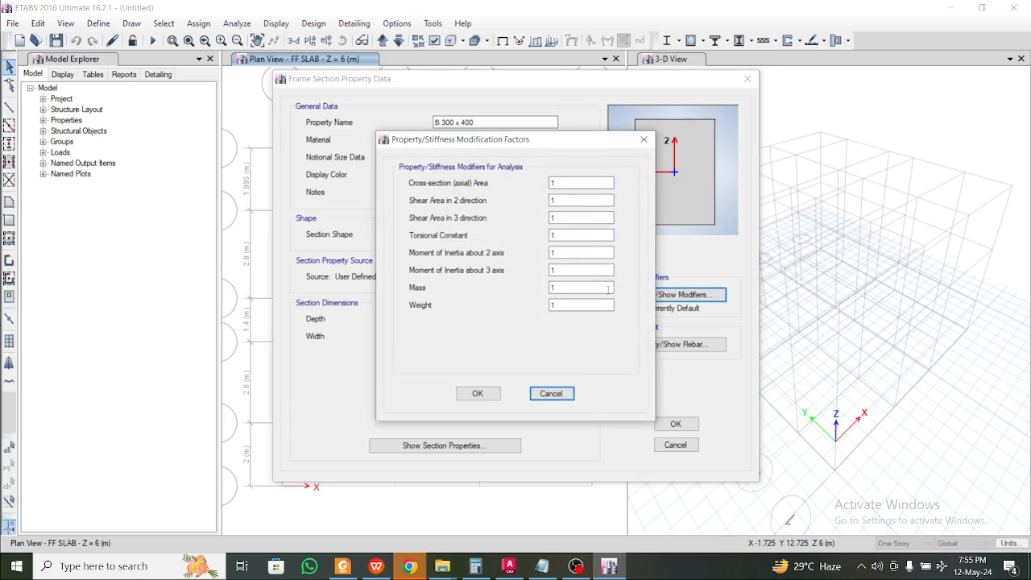
double_click(563, 252)
text(0.)
click(376, 566)
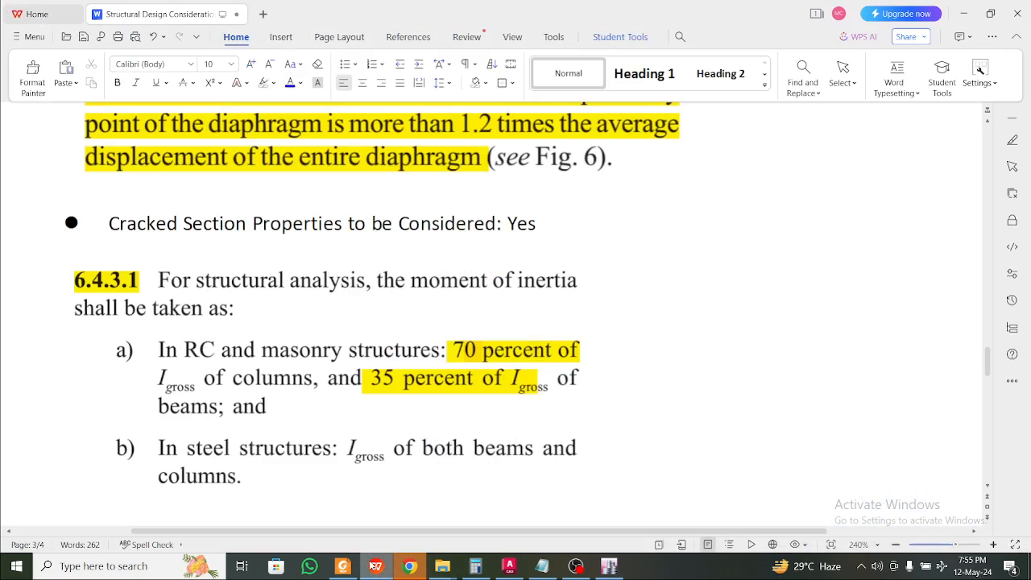
click(376, 566)
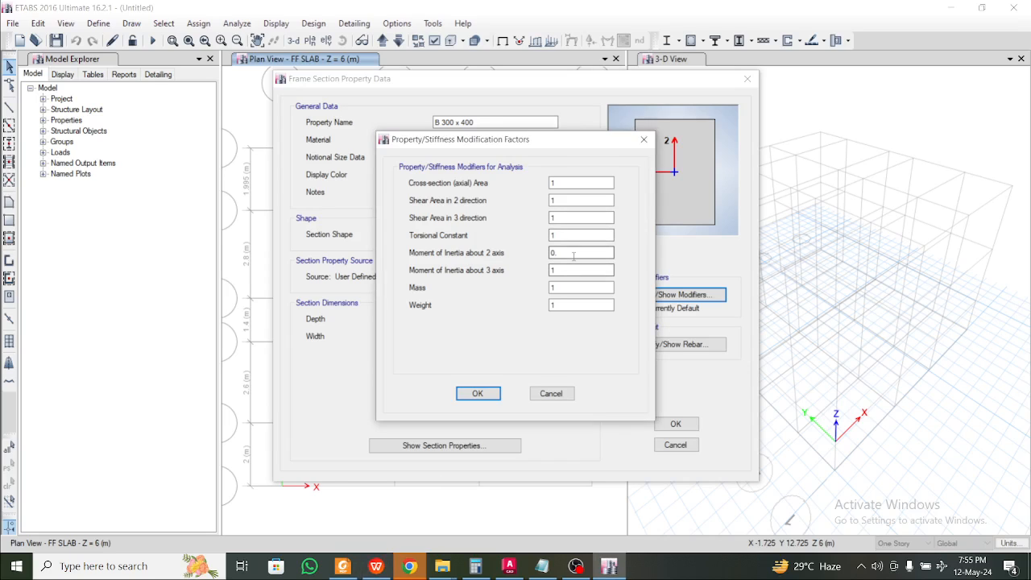
key(Tab)
text(0.3)
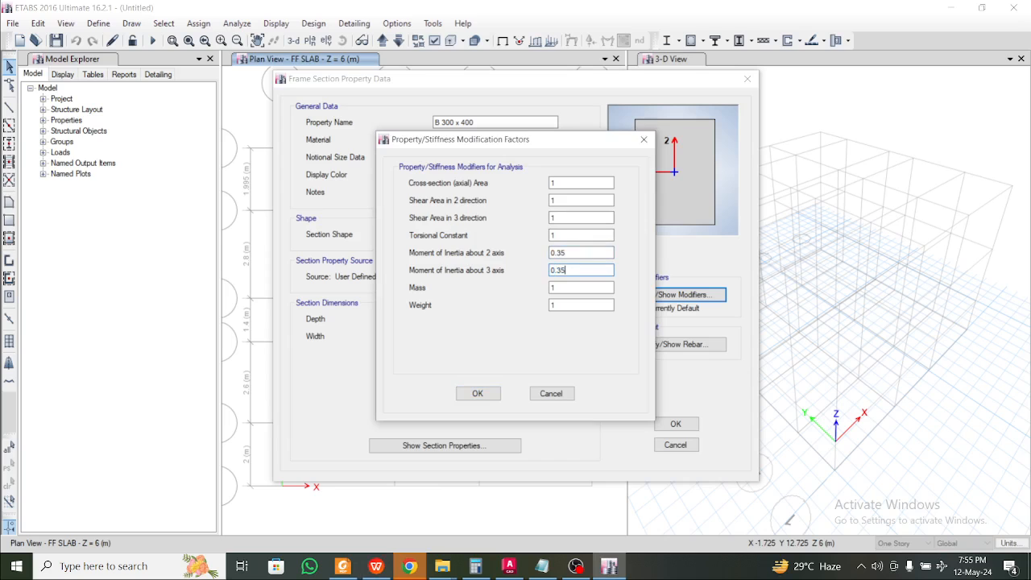
click(477, 393)
Set both longitudinal and confinement rebar materials to HYSD500
click(685, 344)
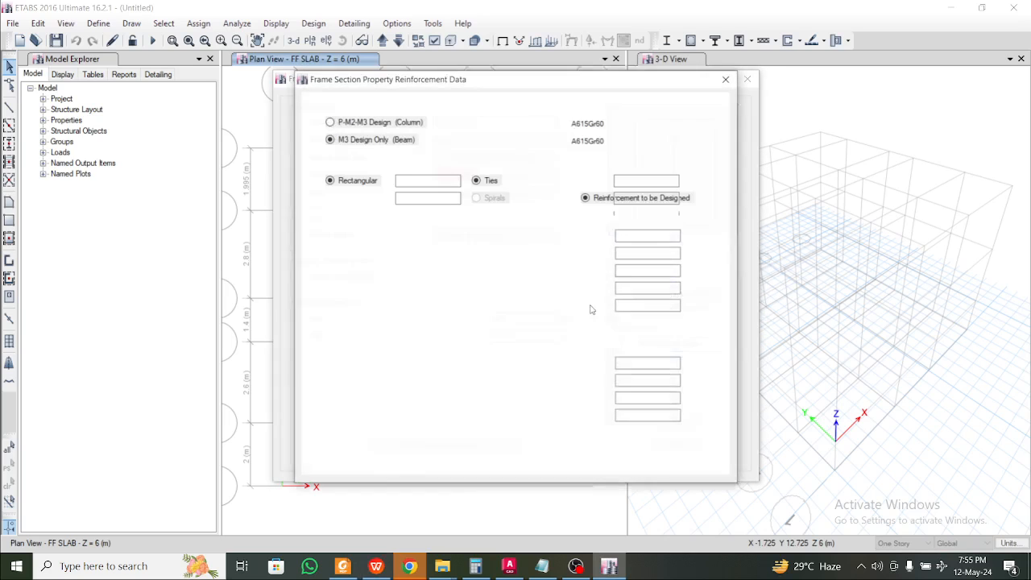
click(605, 123)
click(616, 147)
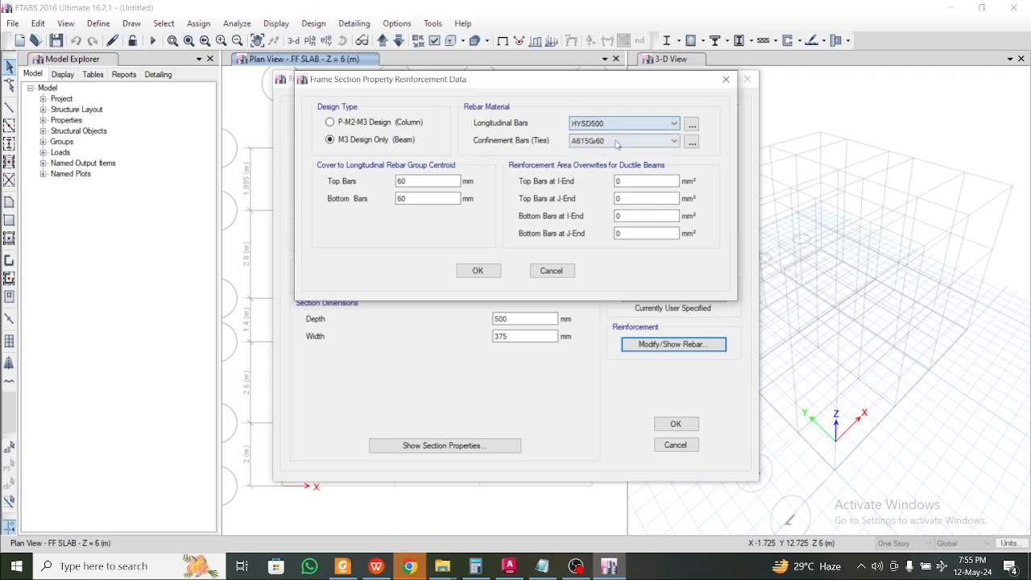
click(616, 142)
click(610, 162)
click(490, 272)
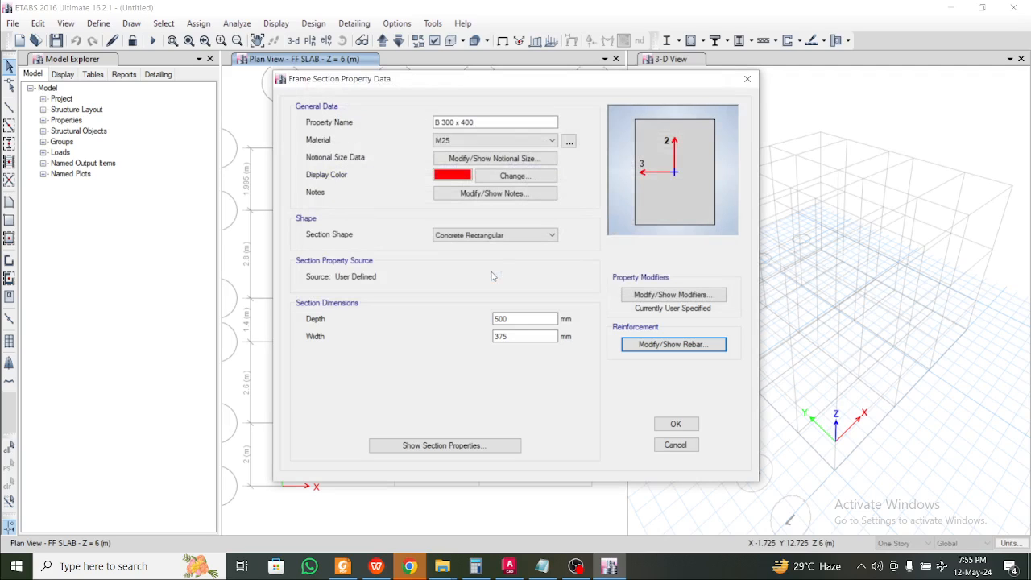
Make the beam section 300 mm wide and 400 mm deep, then confirm it
double_click(507, 335)
text(300)
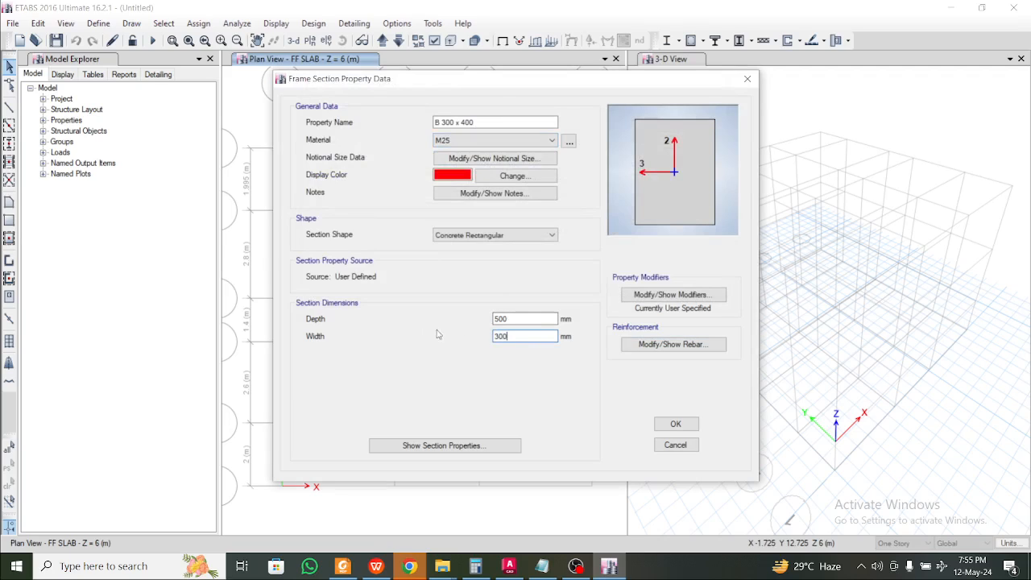
key(shift+Tab)
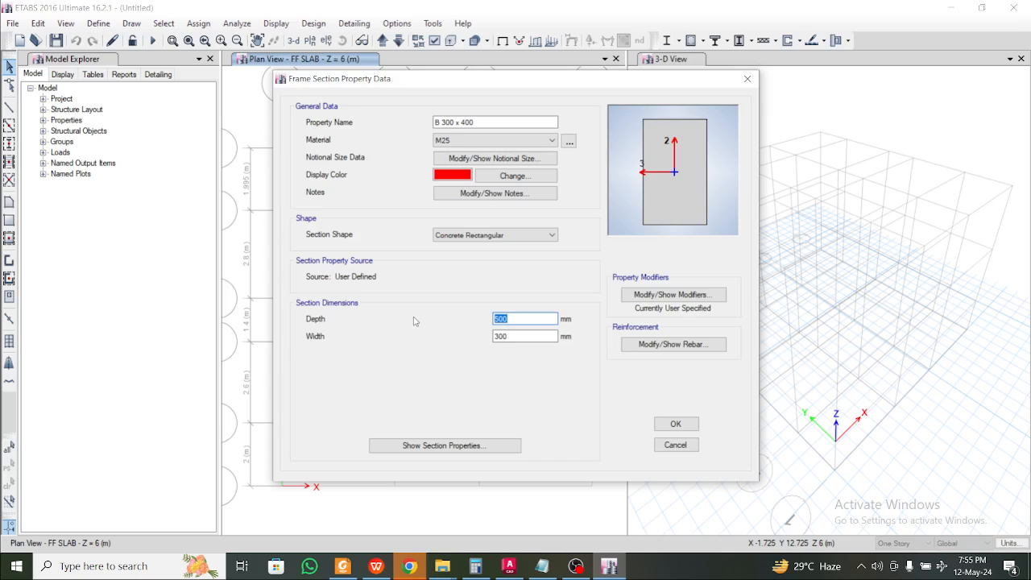
text(400)
click(688, 345)
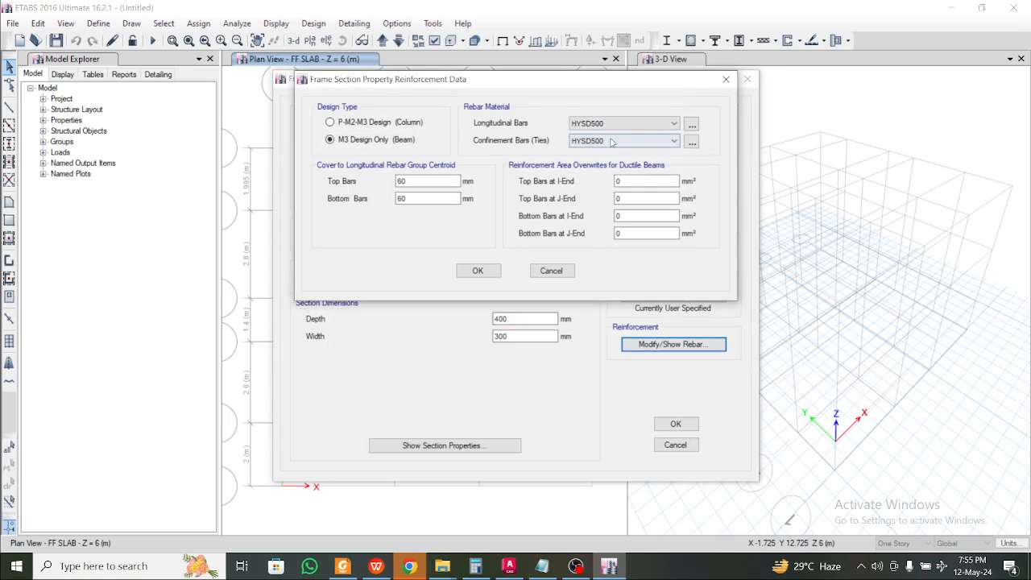
click(725, 83)
click(675, 423)
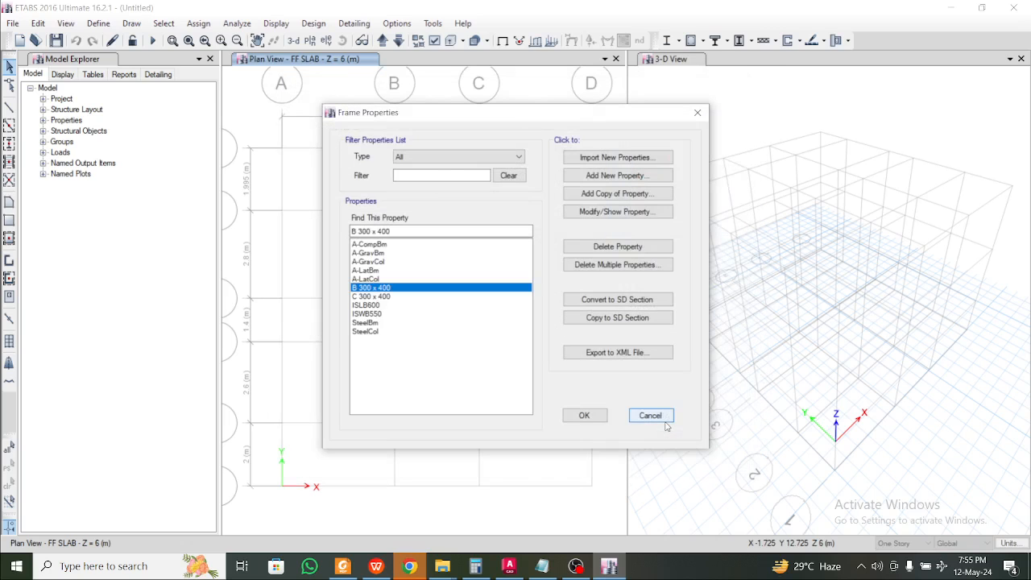
Close Frame Properties, then reopen the frame section list to verify B 300 x 400
click(591, 416)
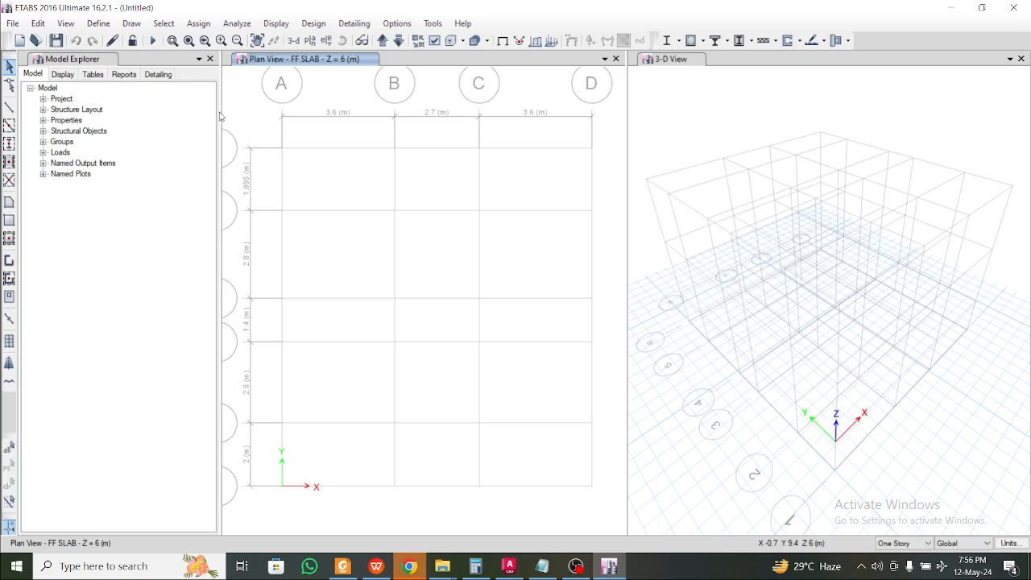
click(99, 23)
mouse_move(139, 60)
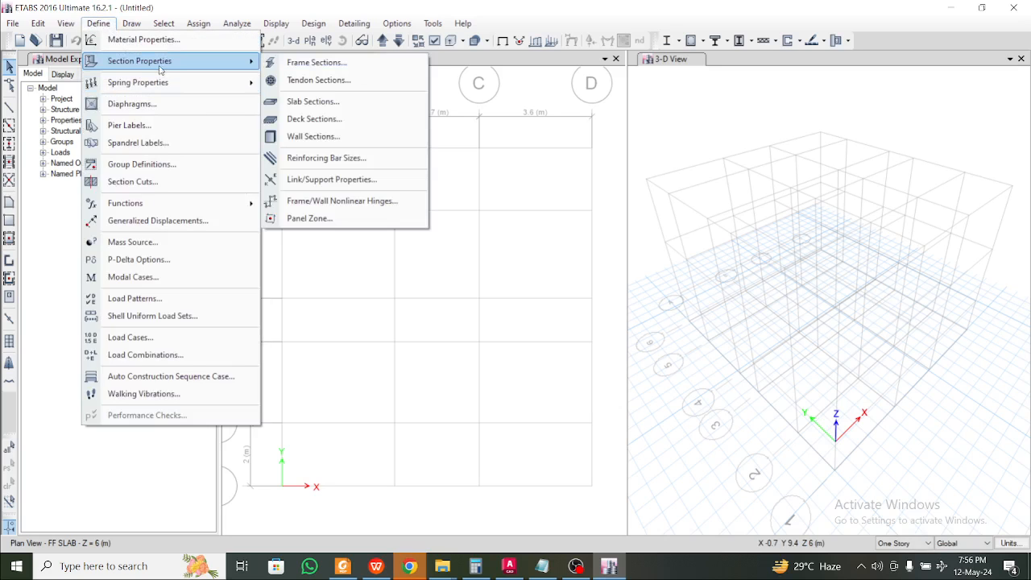
click(318, 65)
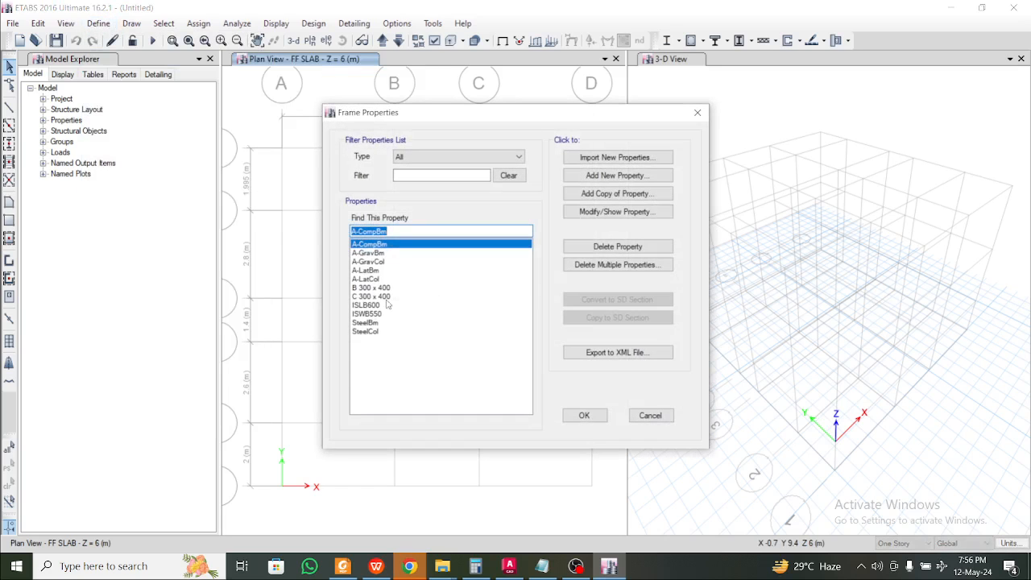
click(392, 287)
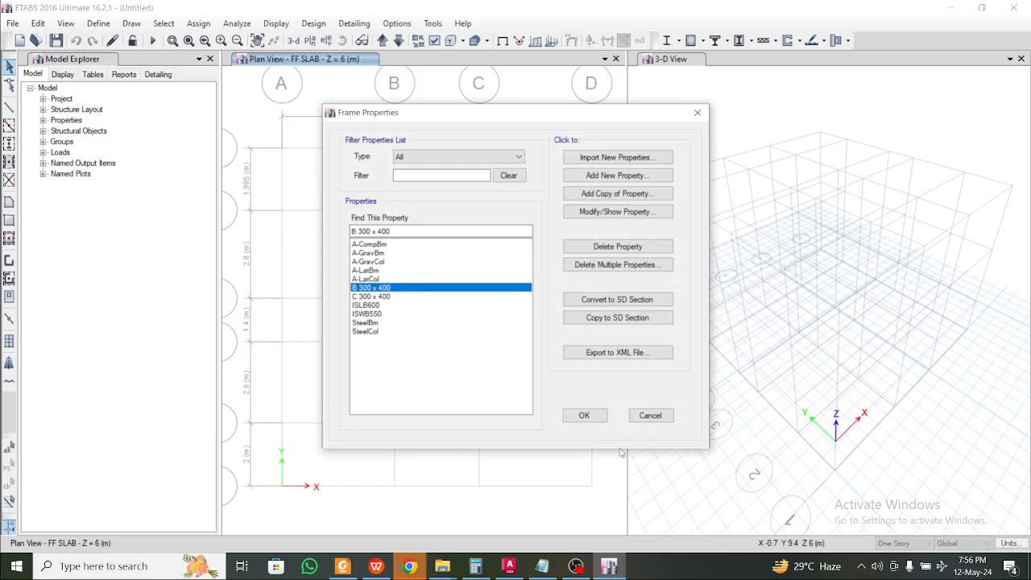
click(584, 415)
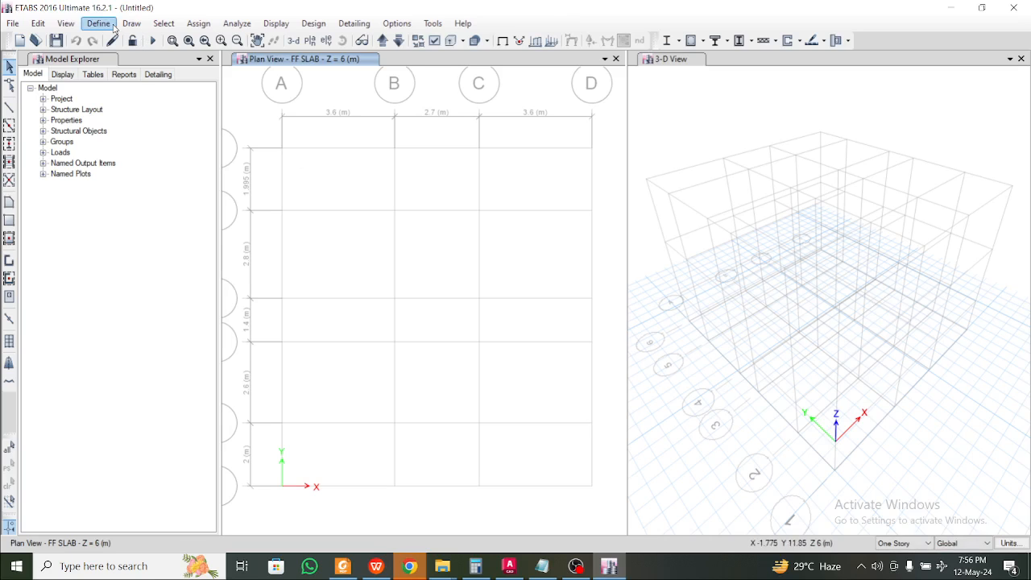
click(100, 23)
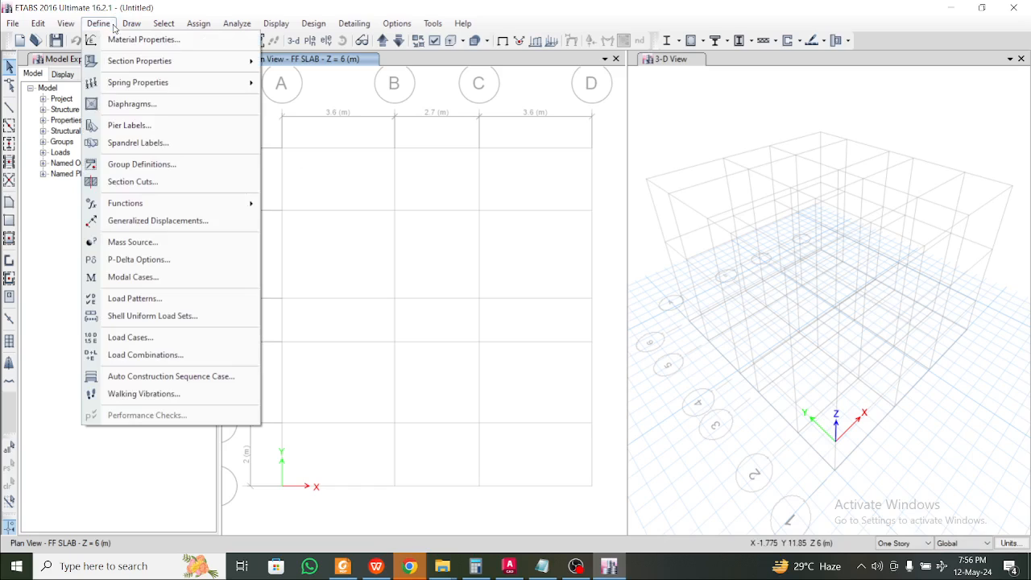
click(113, 29)
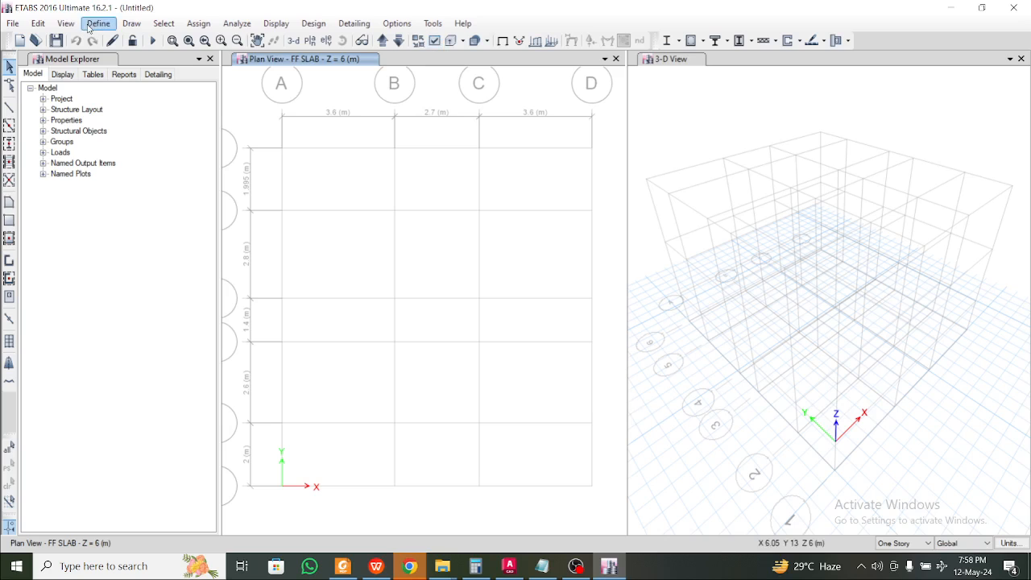
click(99, 23)
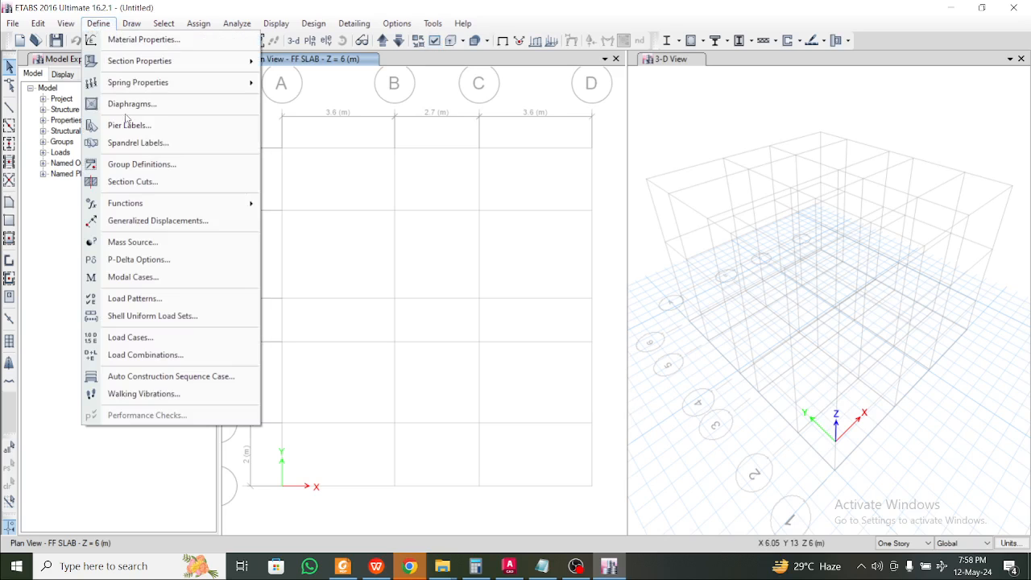
Add an Other Dead load pattern of Dead type with self-weight multiplier 0
click(206, 298)
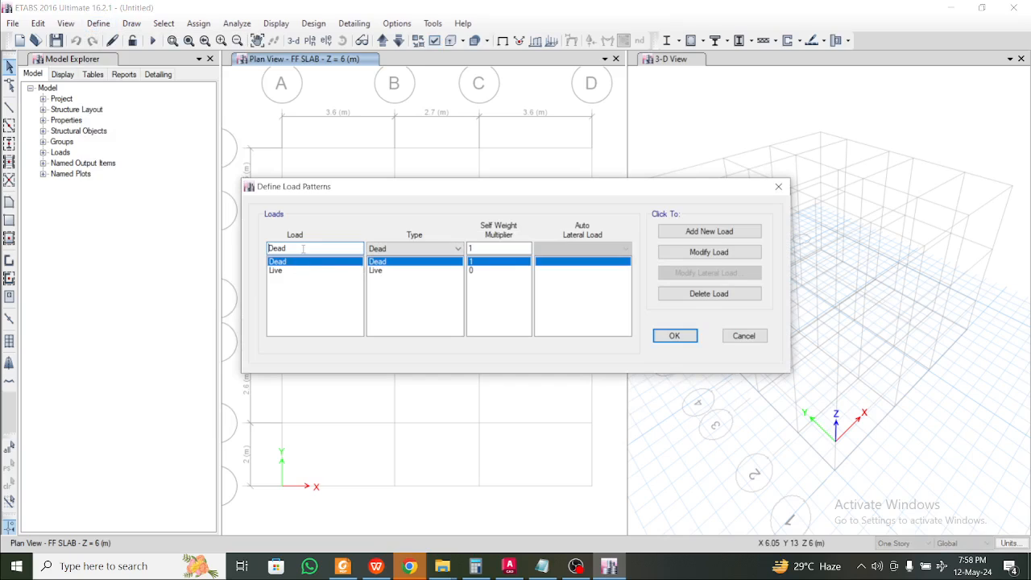
text(Other)
click(482, 250)
double_click(492, 249)
click(740, 235)
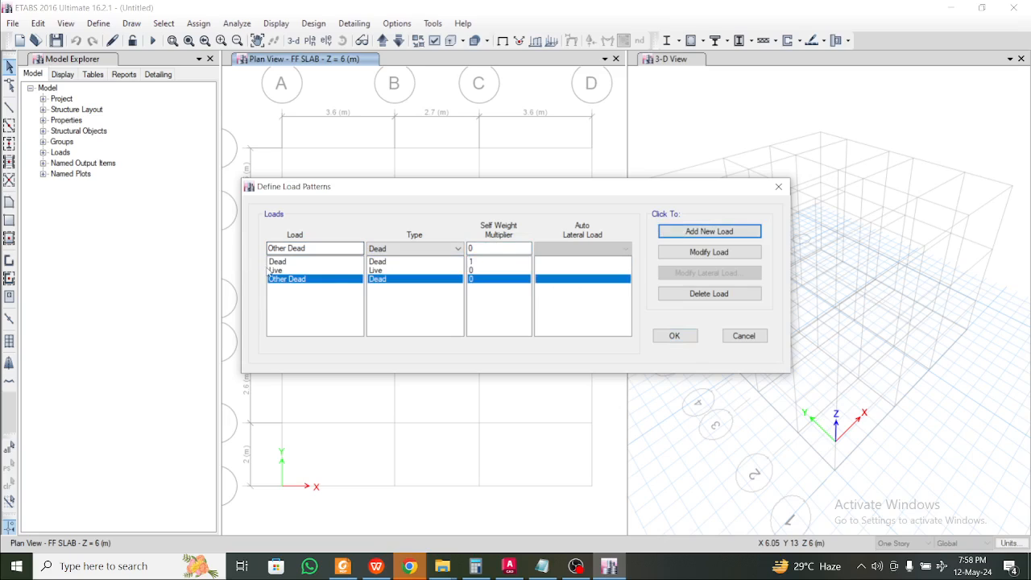
Add seismic load patterns SLX and SLY using IS1893 2002 auto lateral loads
drag(337, 249, 99, 225)
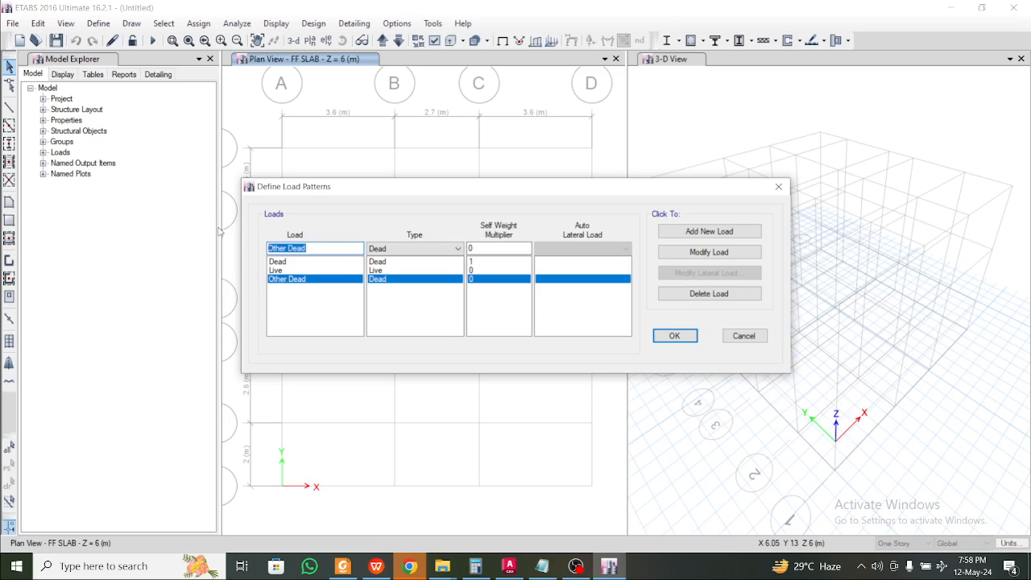
text(SLX)
click(431, 248)
click(425, 313)
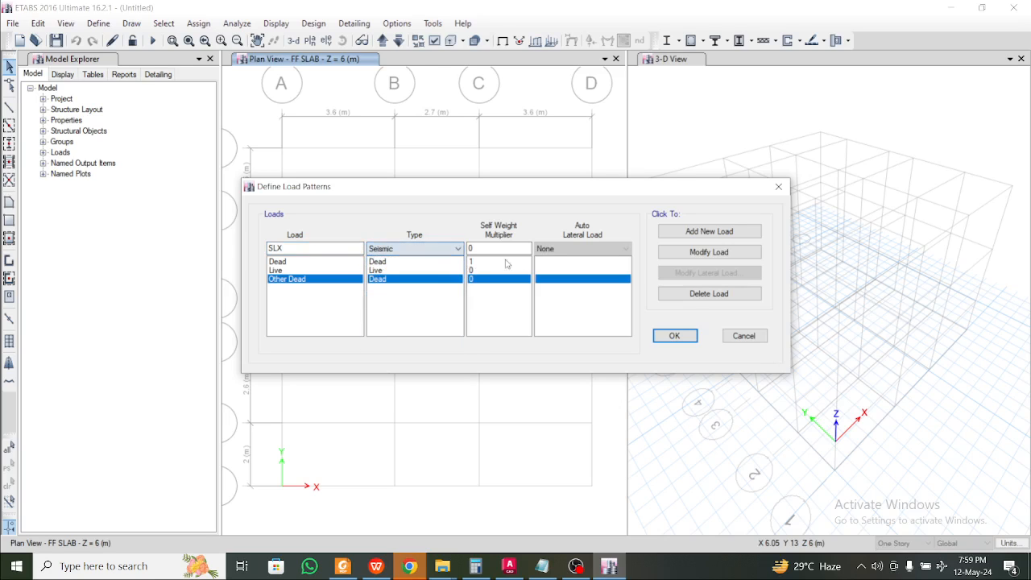
click(584, 249)
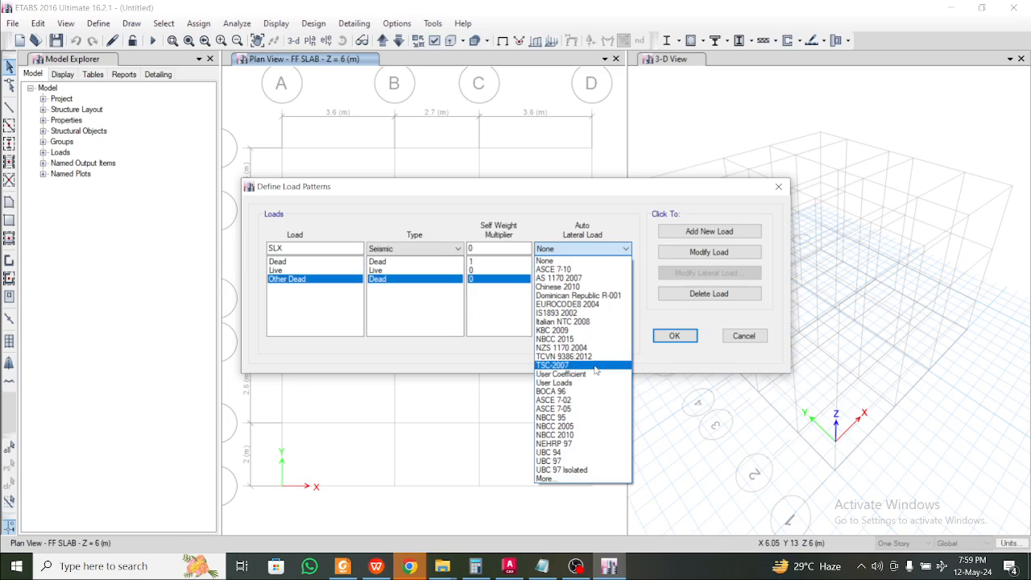
click(590, 313)
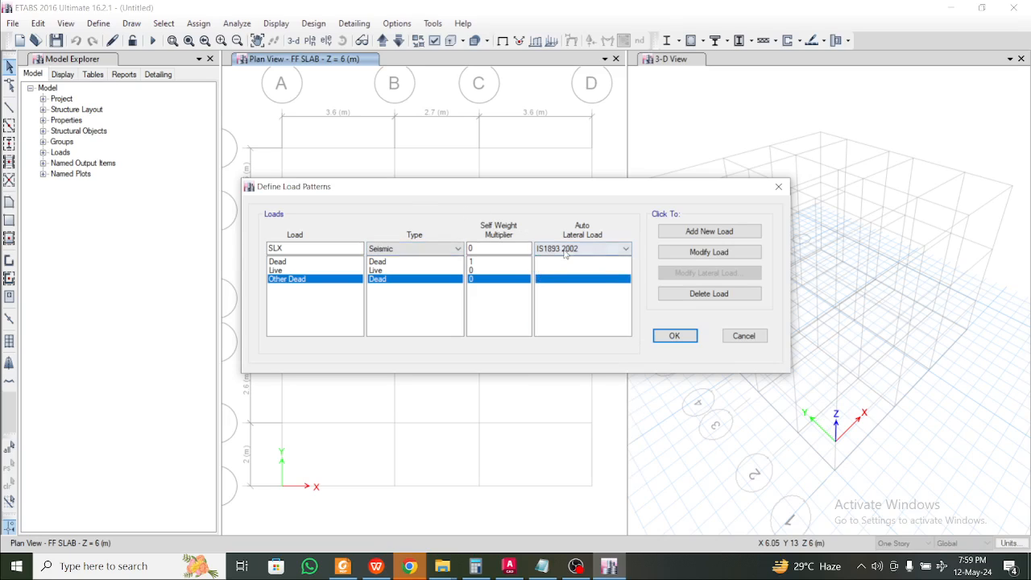
click(704, 232)
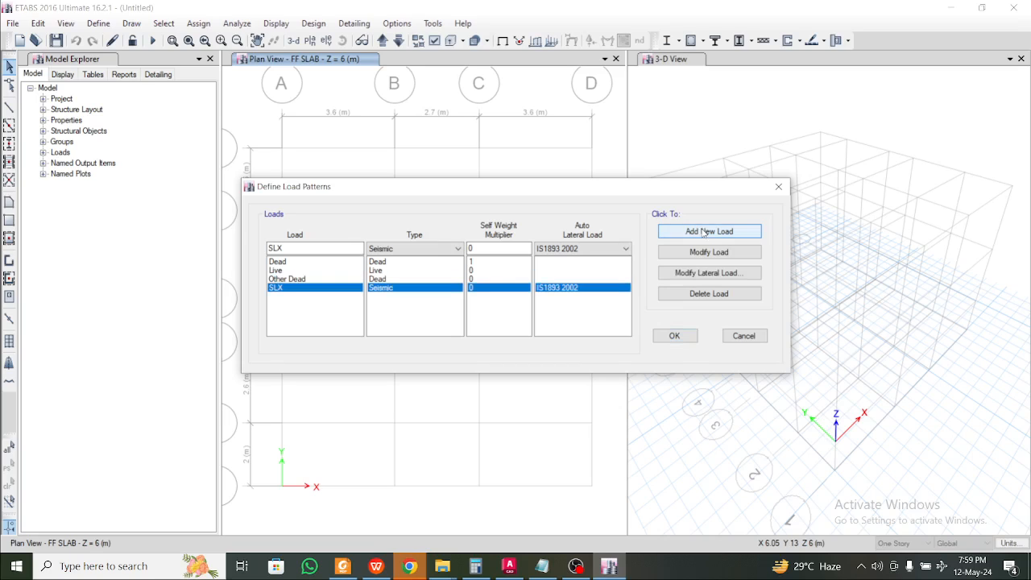
click(322, 248)
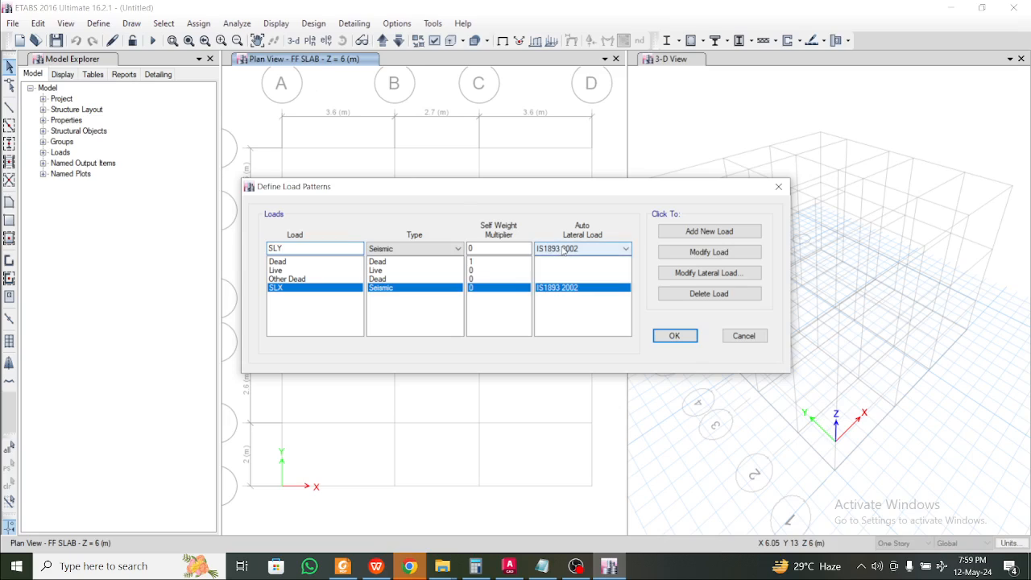
click(693, 232)
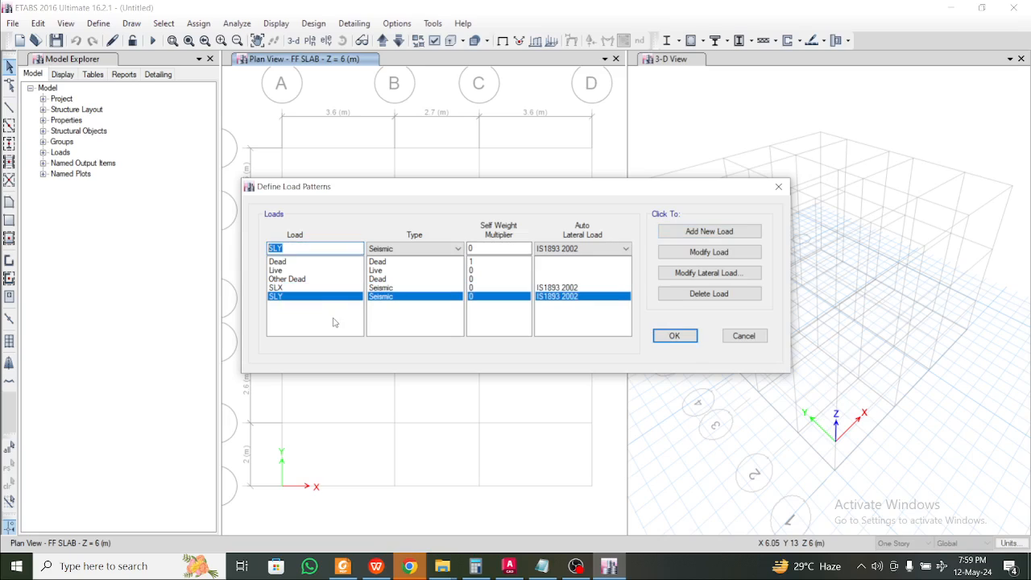
text(WL1)
Add wind load patterns WL1 and WL2 using the Indian IS 875:2015 code
click(414, 248)
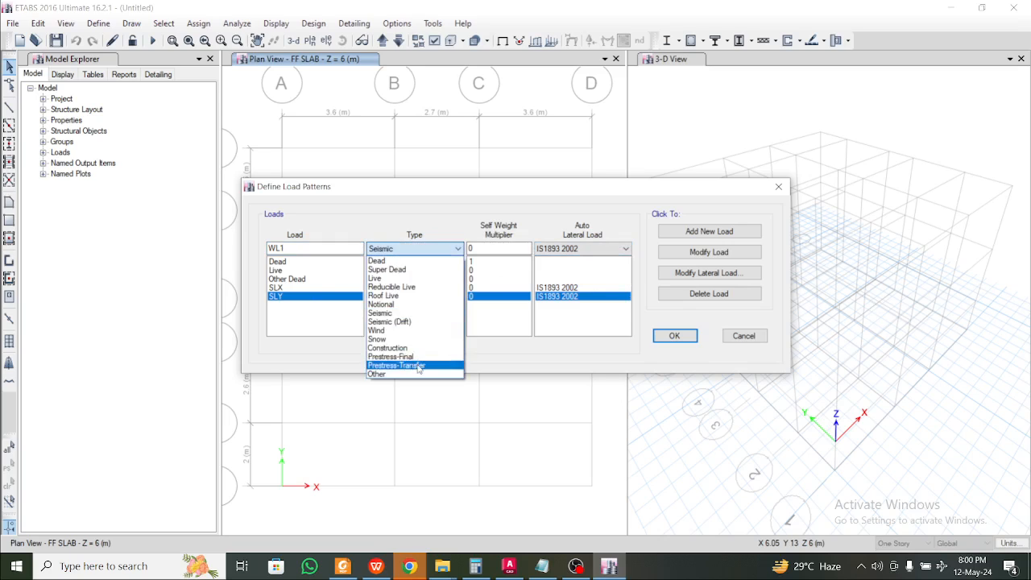
click(398, 329)
click(616, 249)
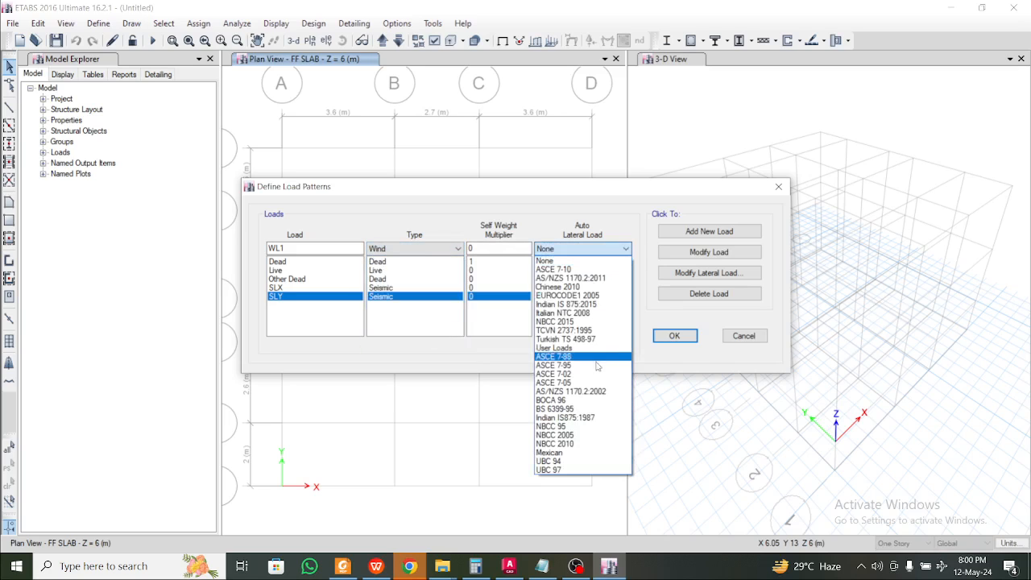
click(606, 417)
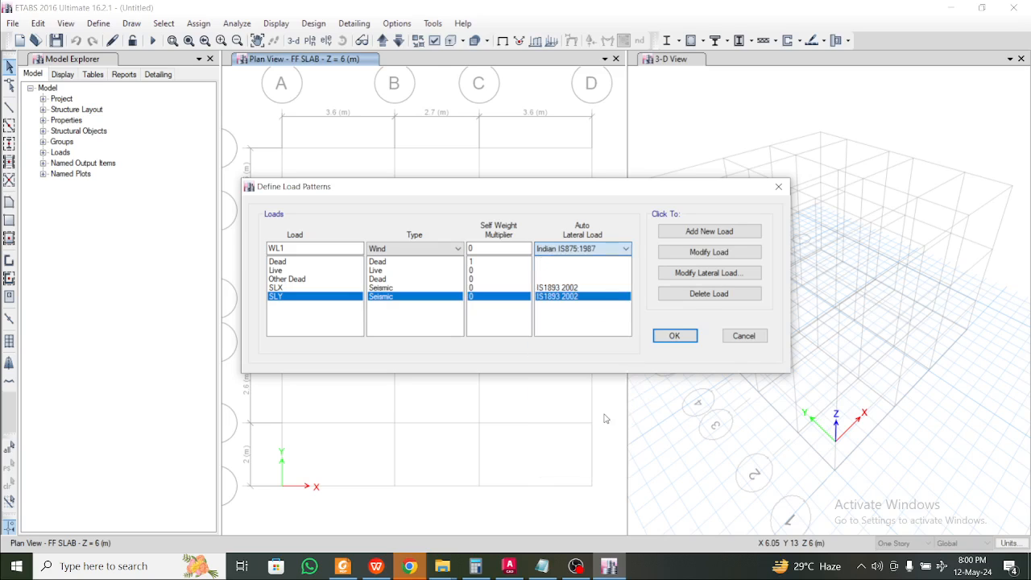
click(595, 251)
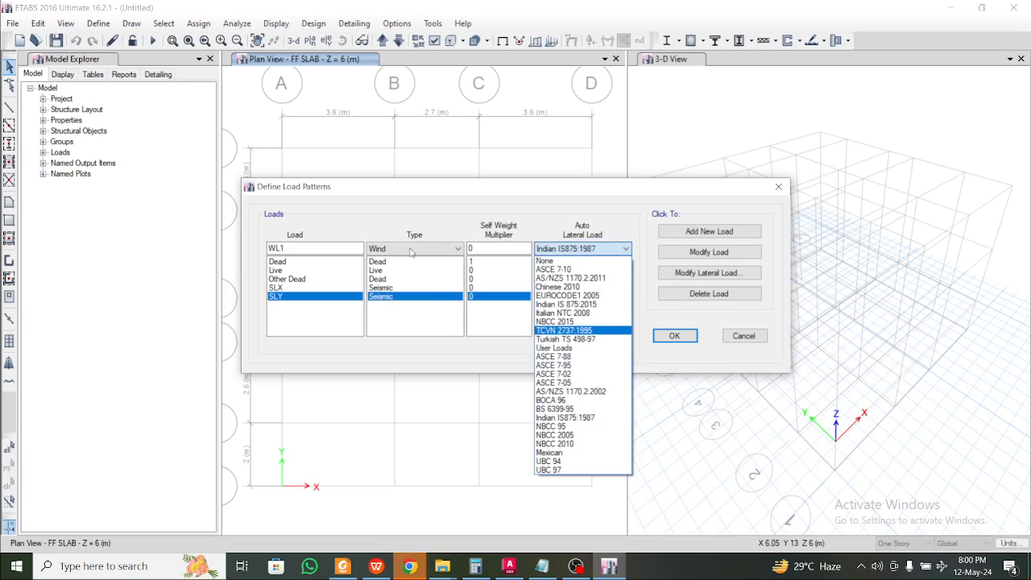
click(587, 305)
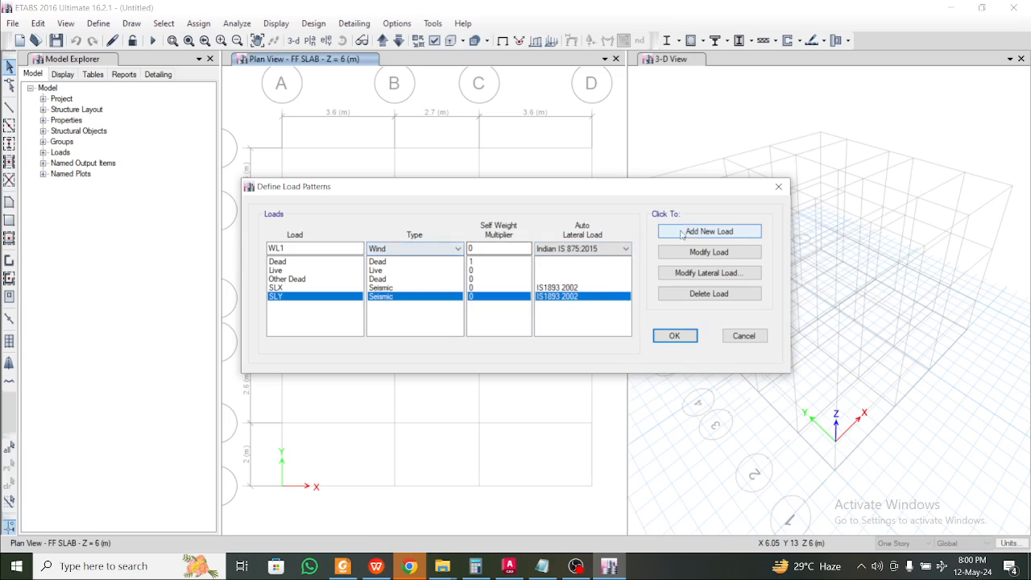
click(709, 231)
click(306, 251)
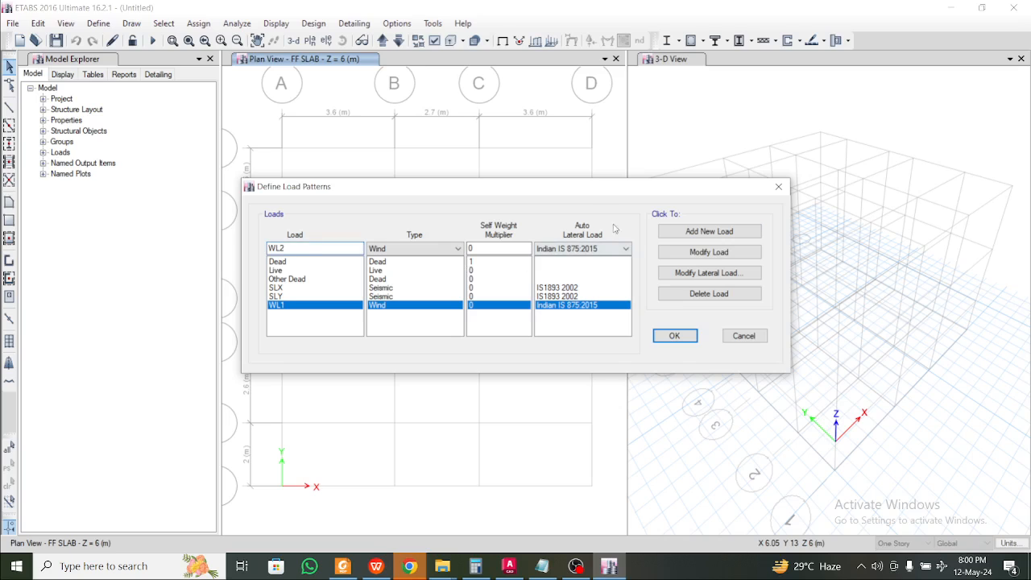
click(709, 231)
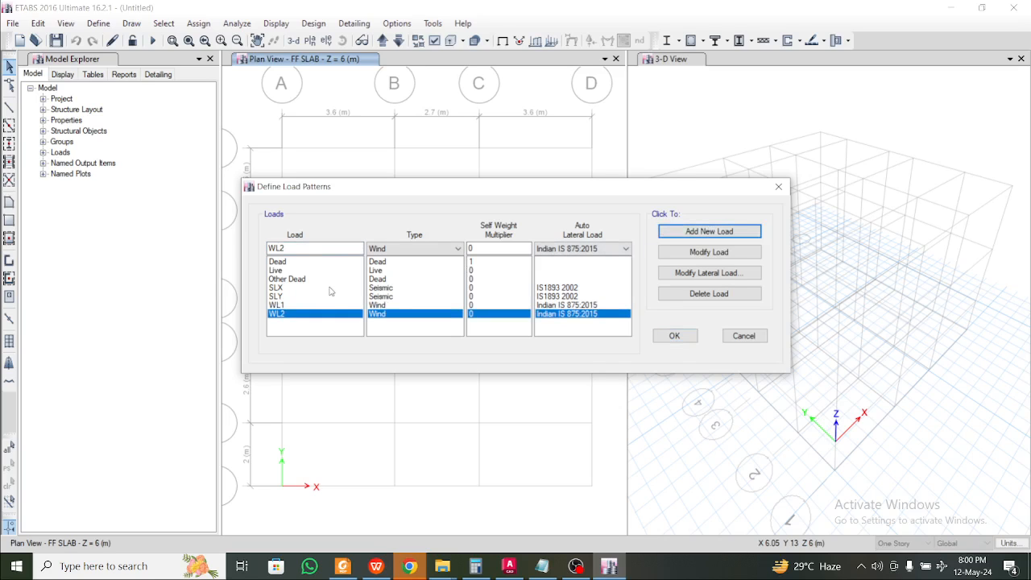
click(293, 288)
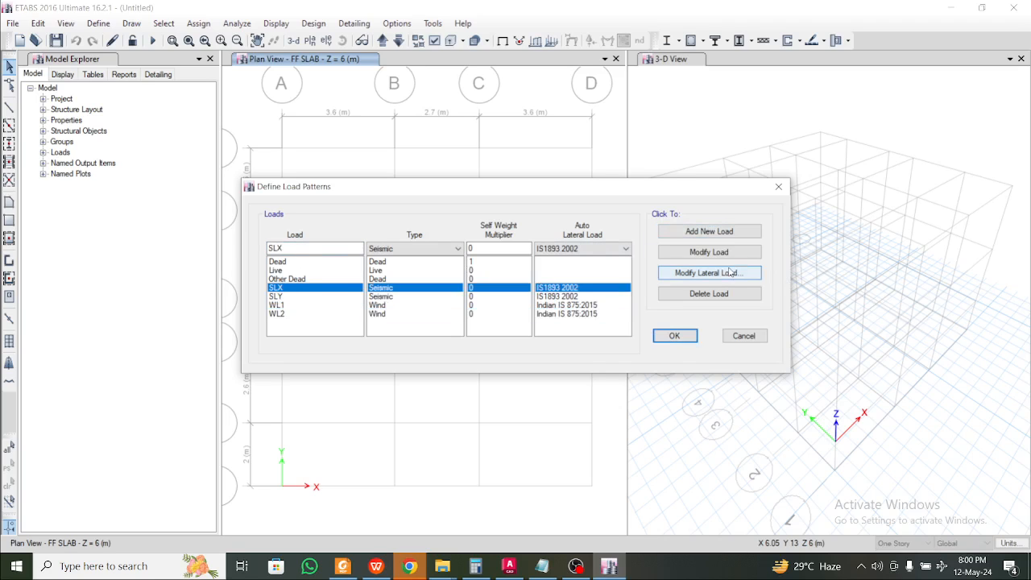
Restrict SLX to the X direction by clearing its three Y-direction options
click(702, 272)
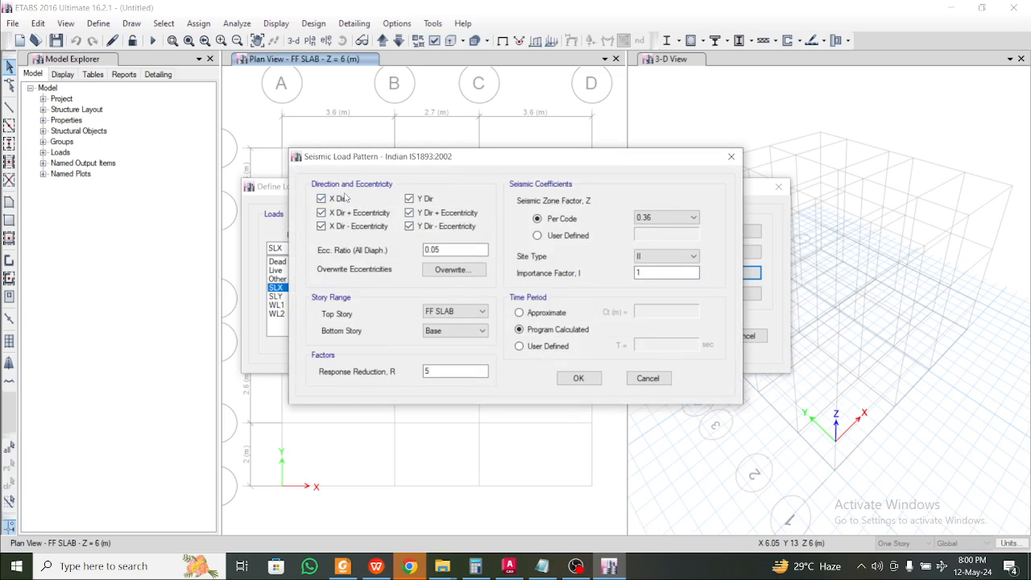
click(409, 198)
click(409, 213)
click(409, 226)
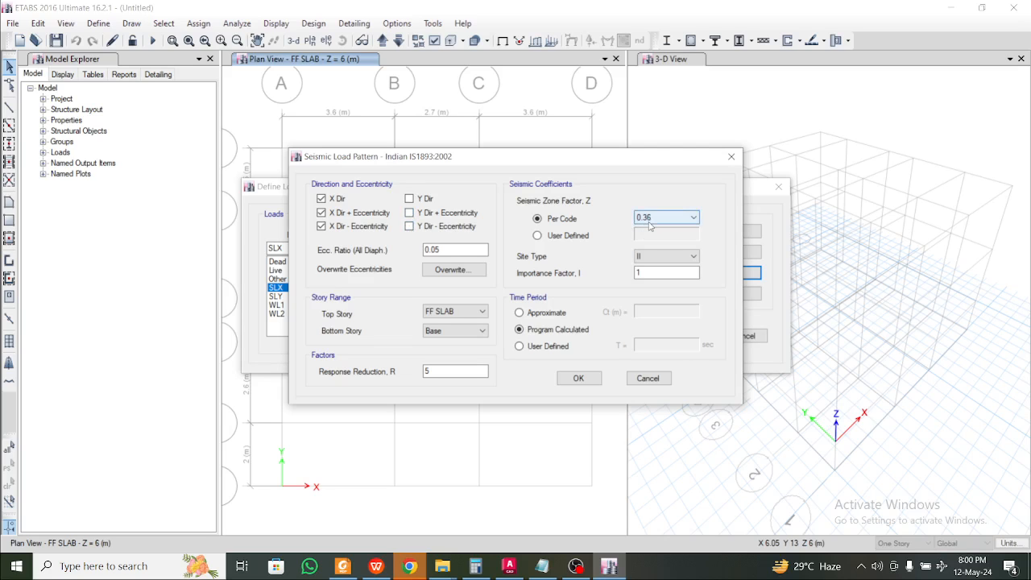
Bring up the WPS notes at the Modal Mass and Number of Modes check
click(376, 566)
scroll(398, 363, down, 10)
scroll(398, 351, down, 6)
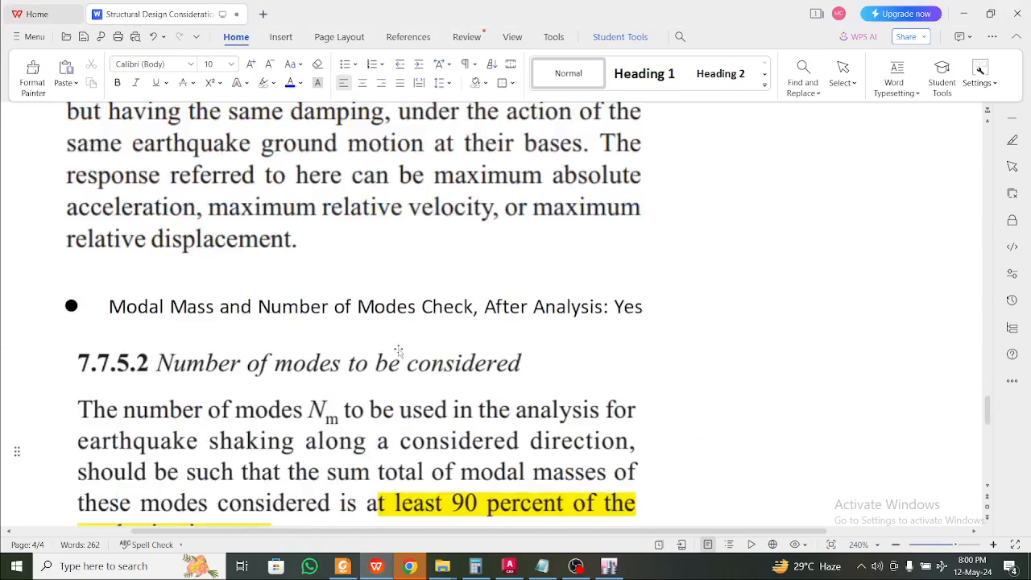
scroll(398, 351, up, 9)
Review Table 3 zone factors and Table 9 response reduction factors, then return to ETABS
scroll(401, 348, down, 4)
scroll(401, 347, down, 5)
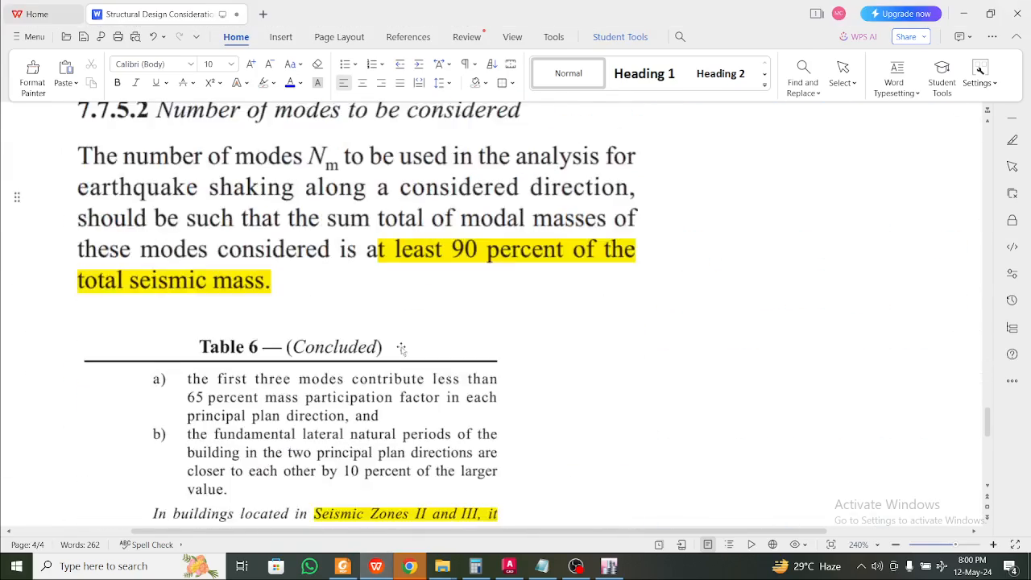
scroll(401, 345, up, 5)
scroll(402, 344, up, 8)
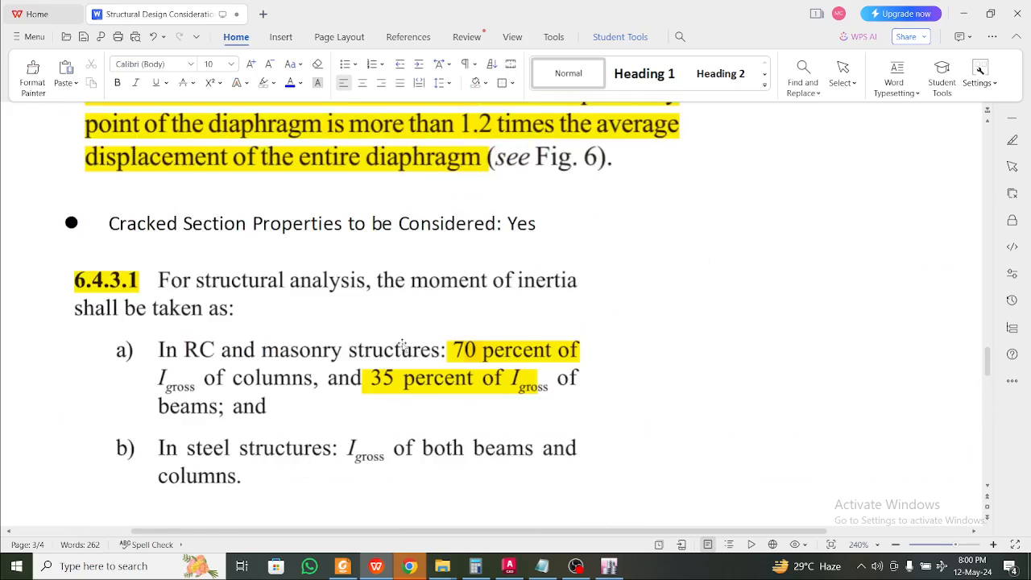
scroll(413, 353, down, 2)
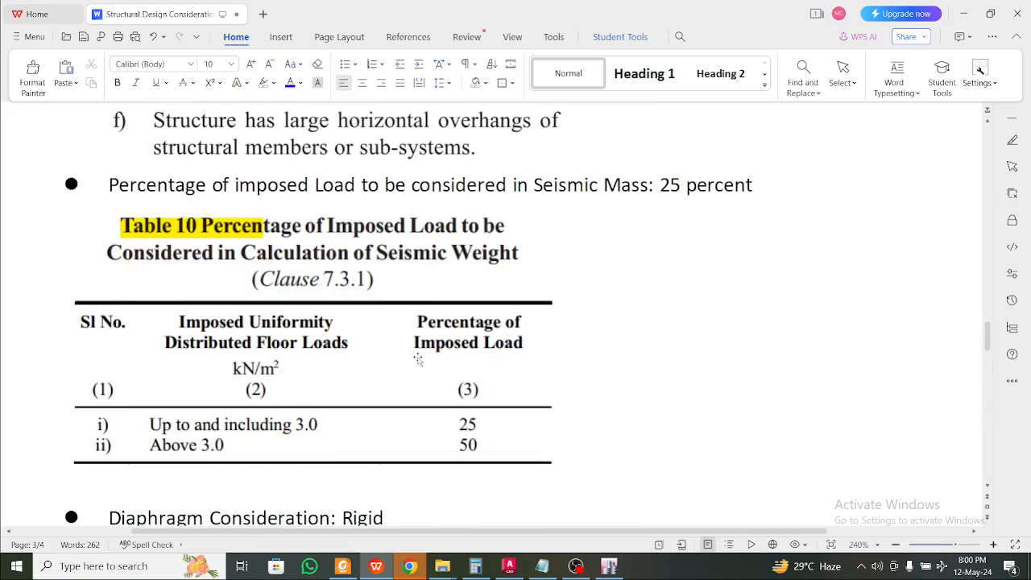
scroll(418, 358, up, 10)
scroll(432, 362, up, 10)
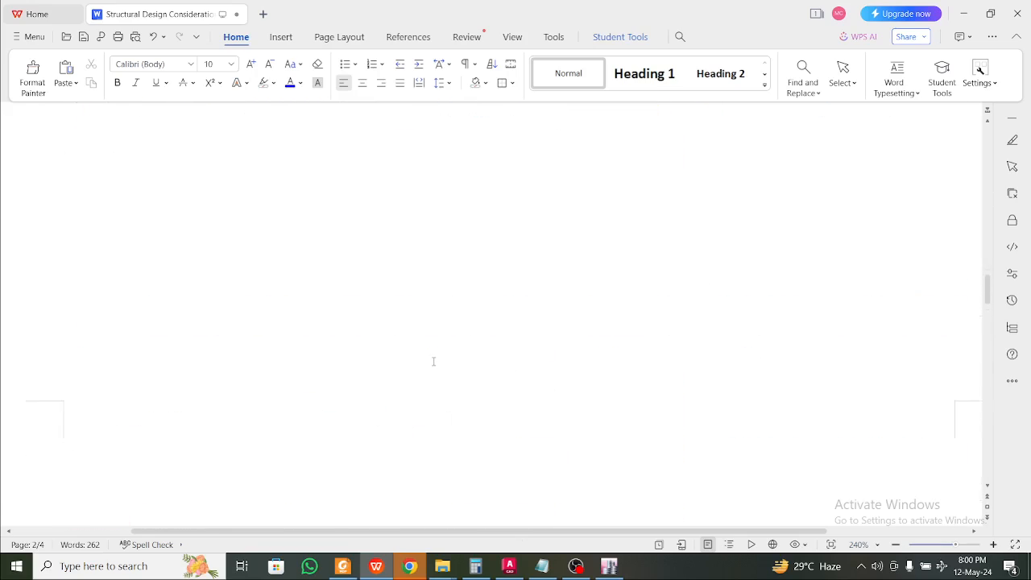
scroll(434, 362, up, 5)
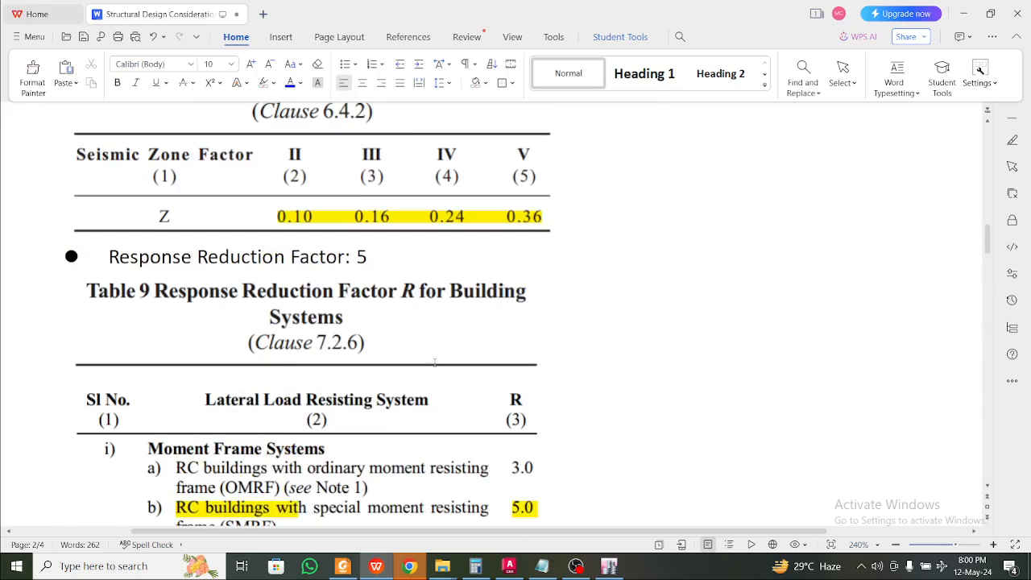
scroll(538, 302, up, 1)
click(480, 310)
scroll(480, 310, up, 10)
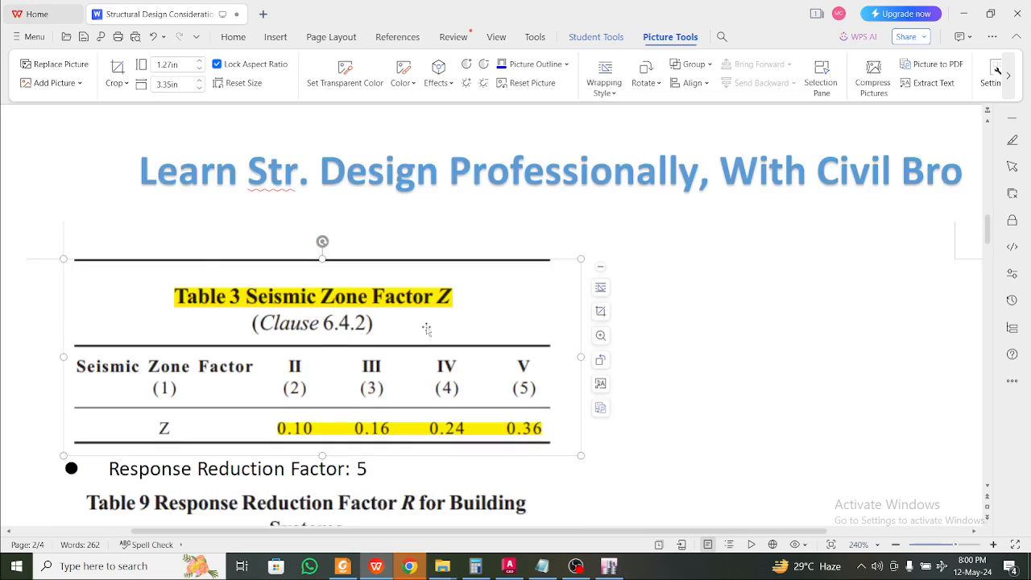
scroll(427, 326, down, 10)
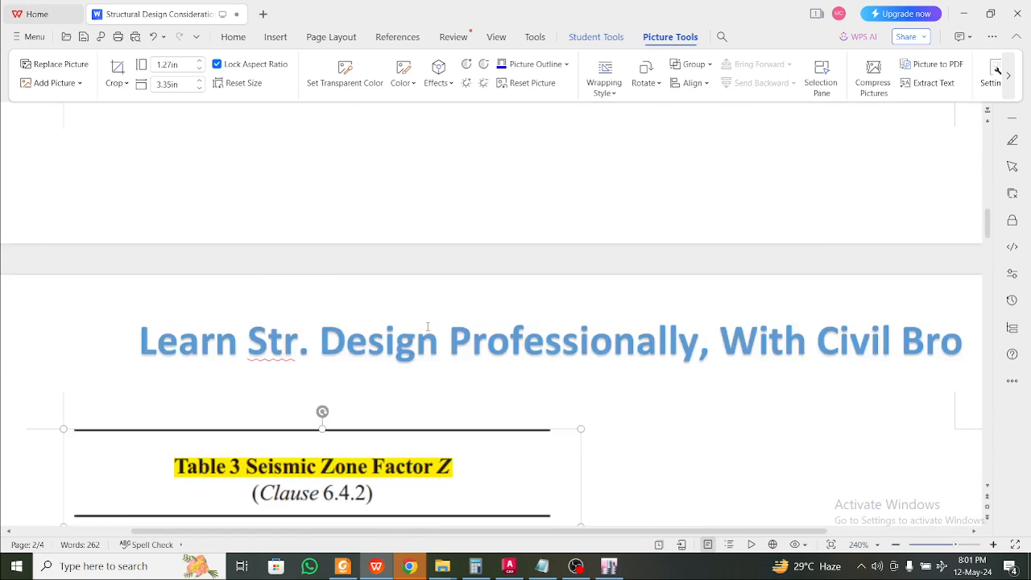
click(382, 566)
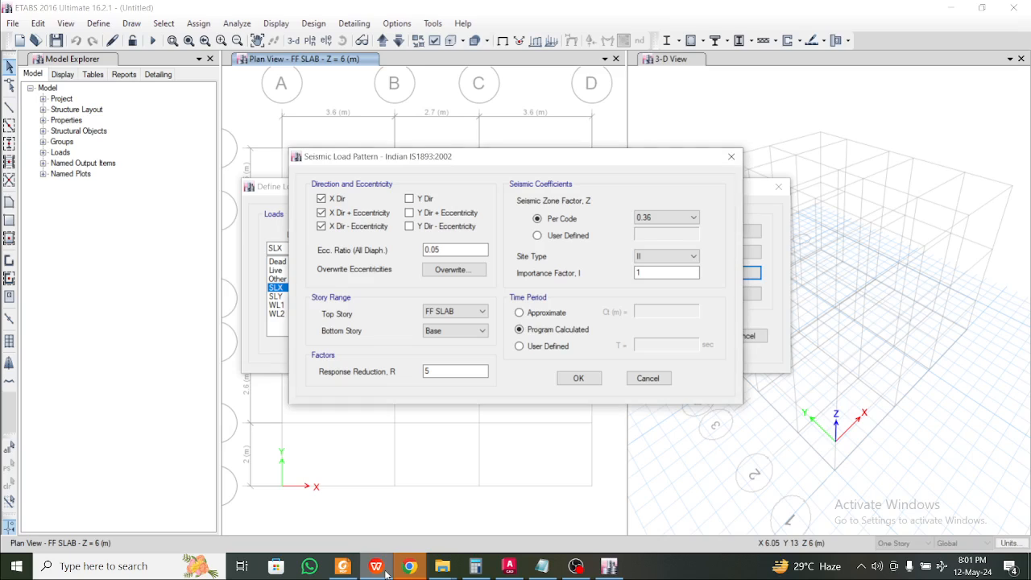
click(673, 255)
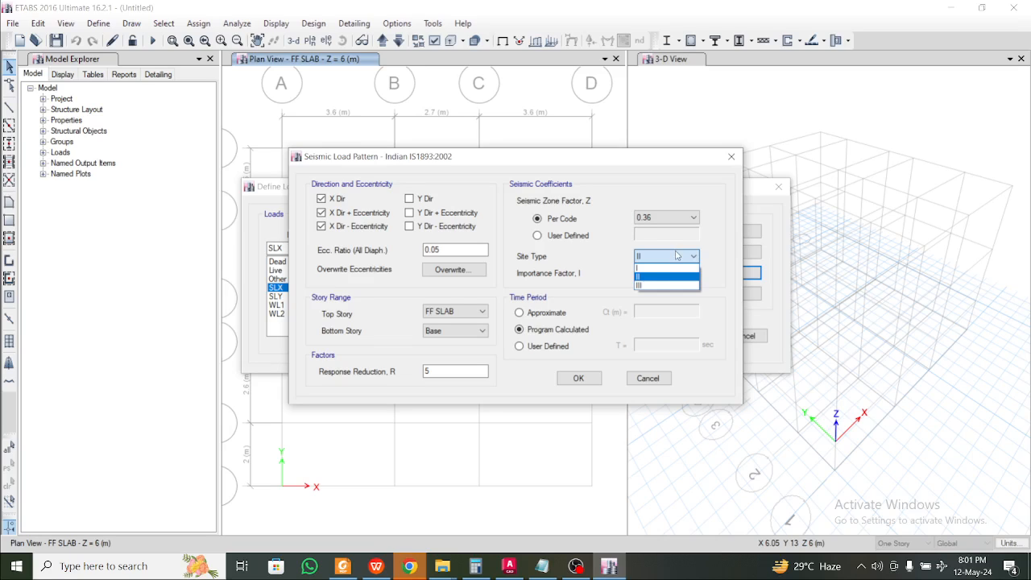
click(677, 255)
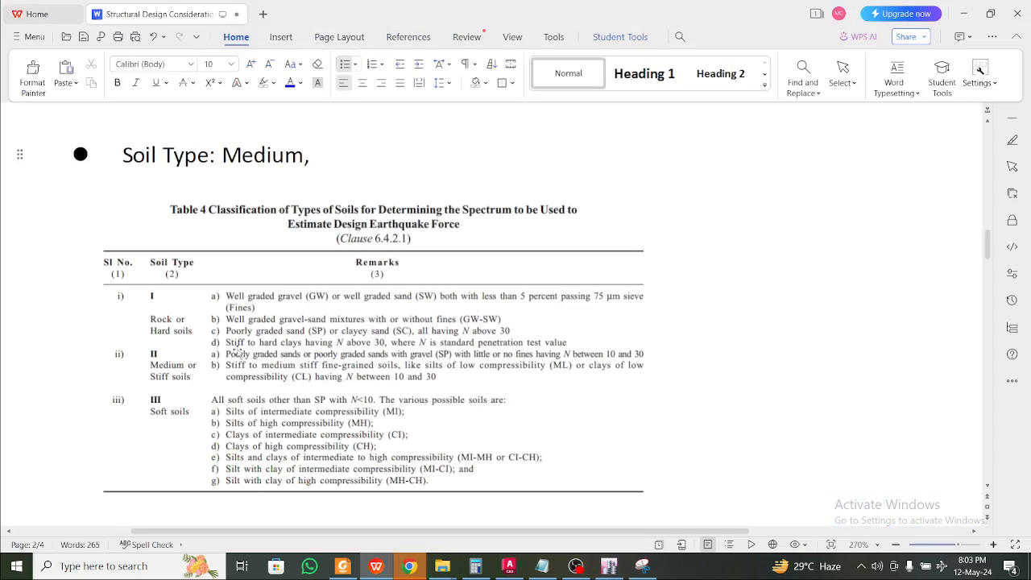
Check the Table 4 soil classification confirming Medium soil, then return to ETABS
click(175, 318)
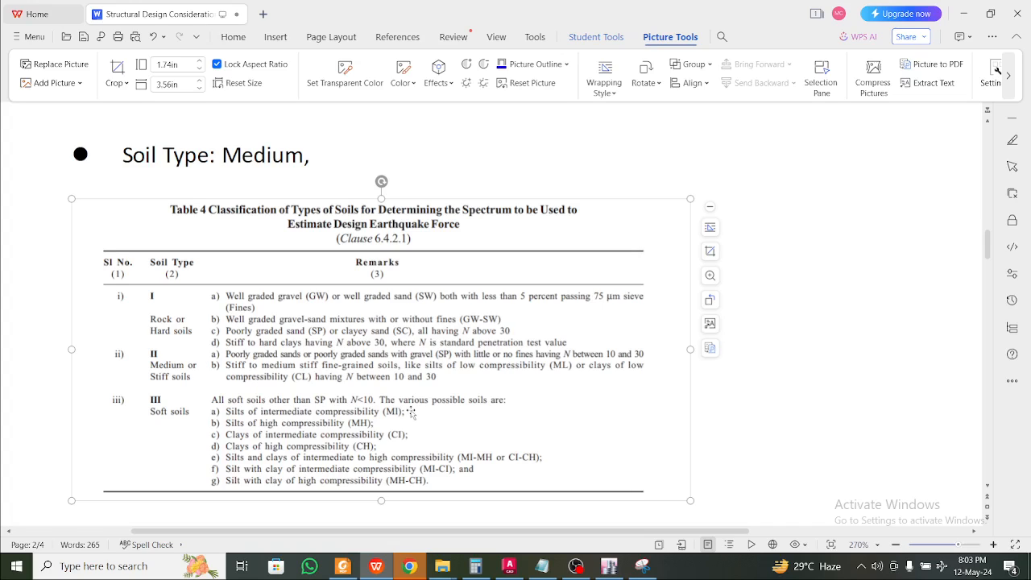
click(609, 566)
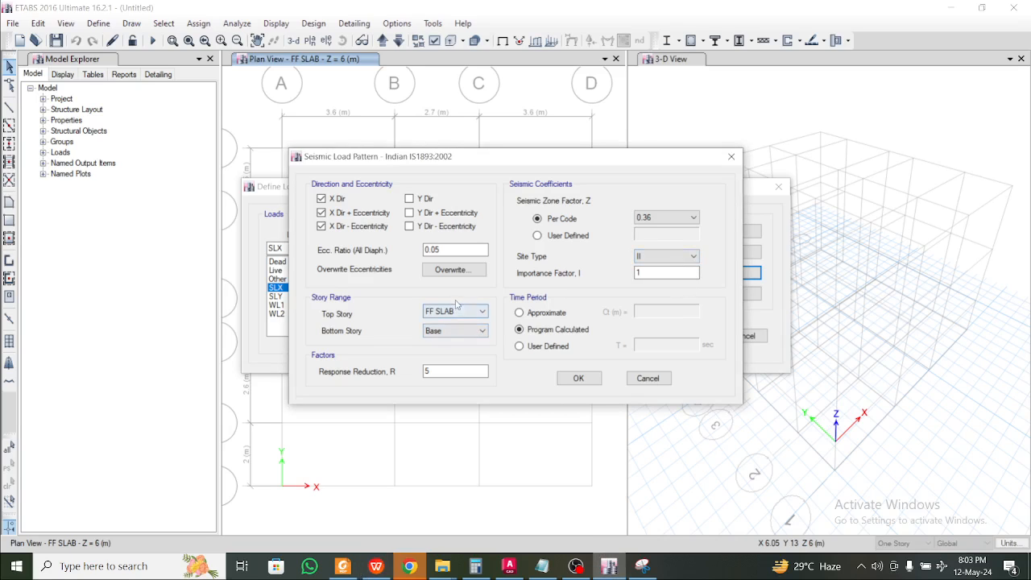
Set SLX's bottom story to PL, keeping eccentricity 0.05 and response reduction 5
click(459, 330)
click(474, 362)
click(443, 252)
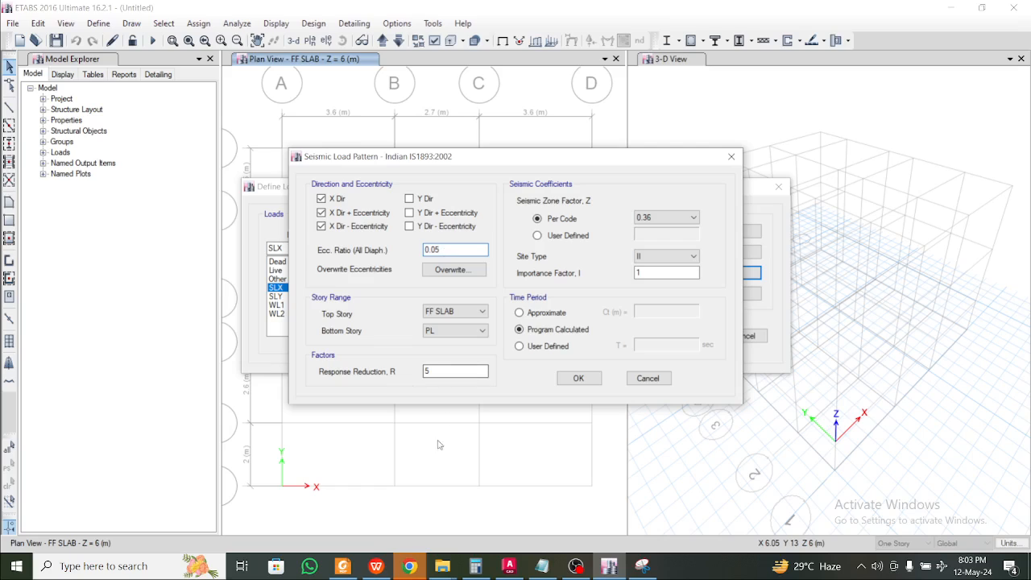
click(443, 374)
click(577, 378)
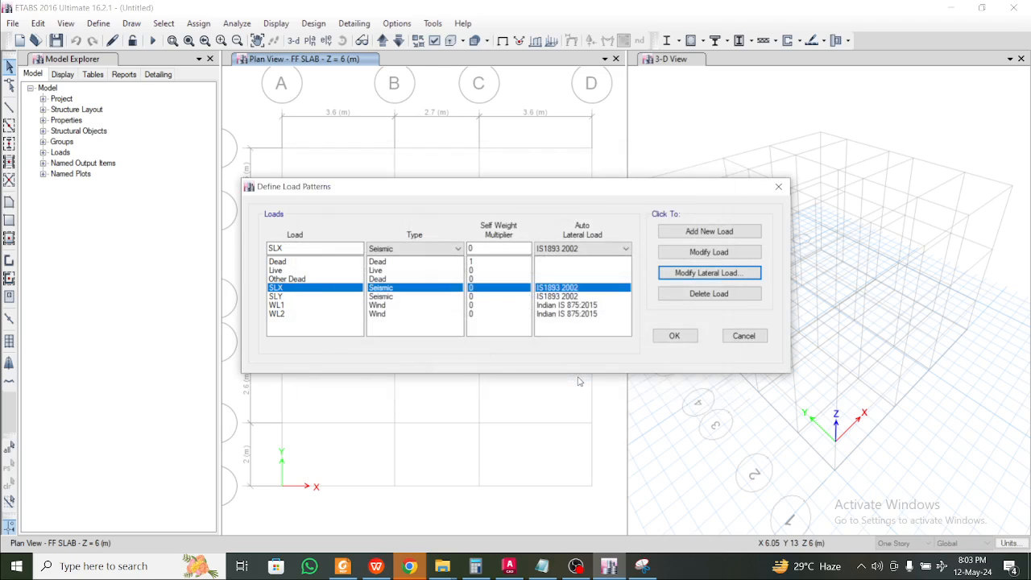
Make SLY act only in the Y direction with bottom story PL
click(304, 296)
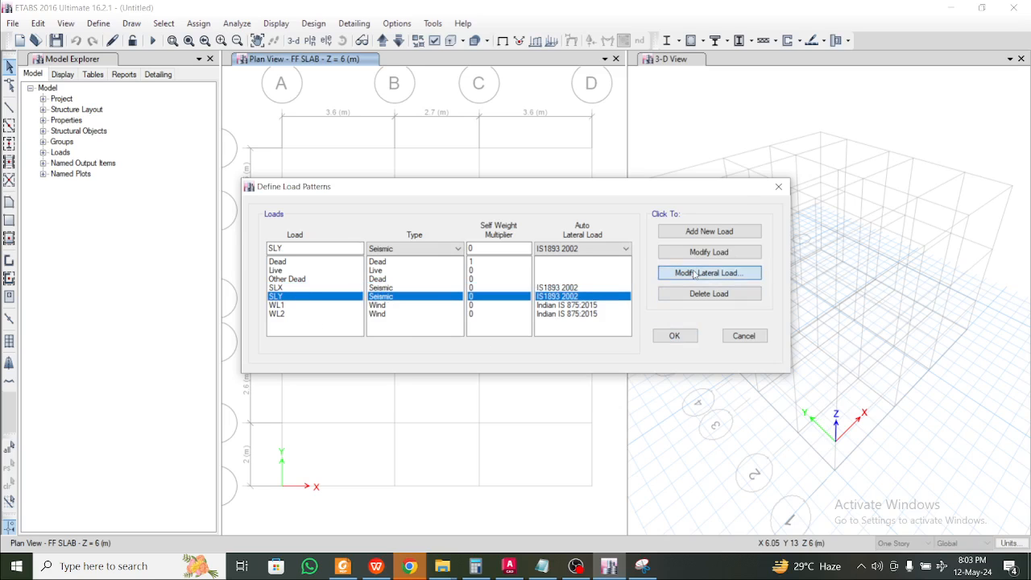
click(694, 273)
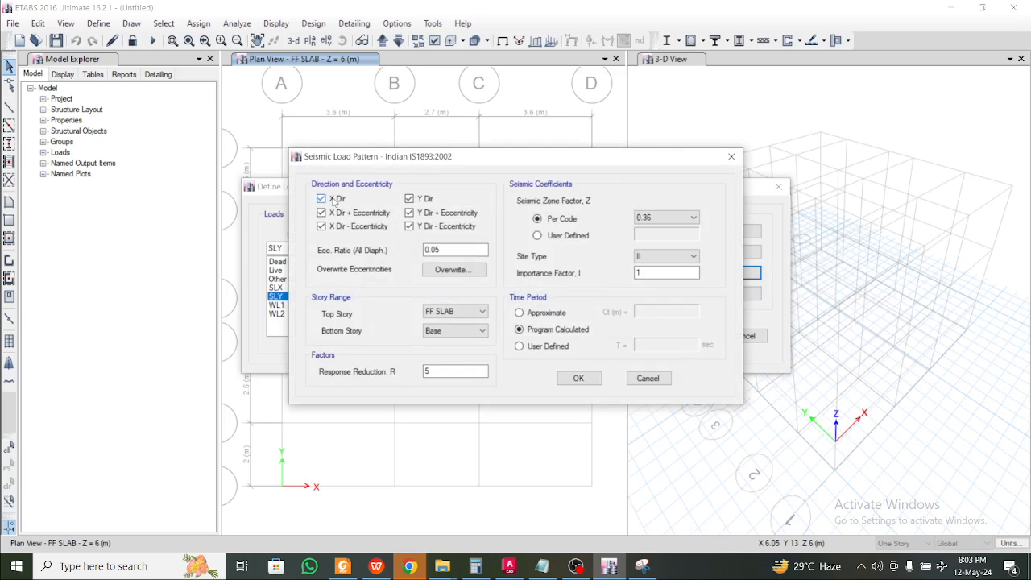
click(335, 199)
click(334, 212)
click(334, 226)
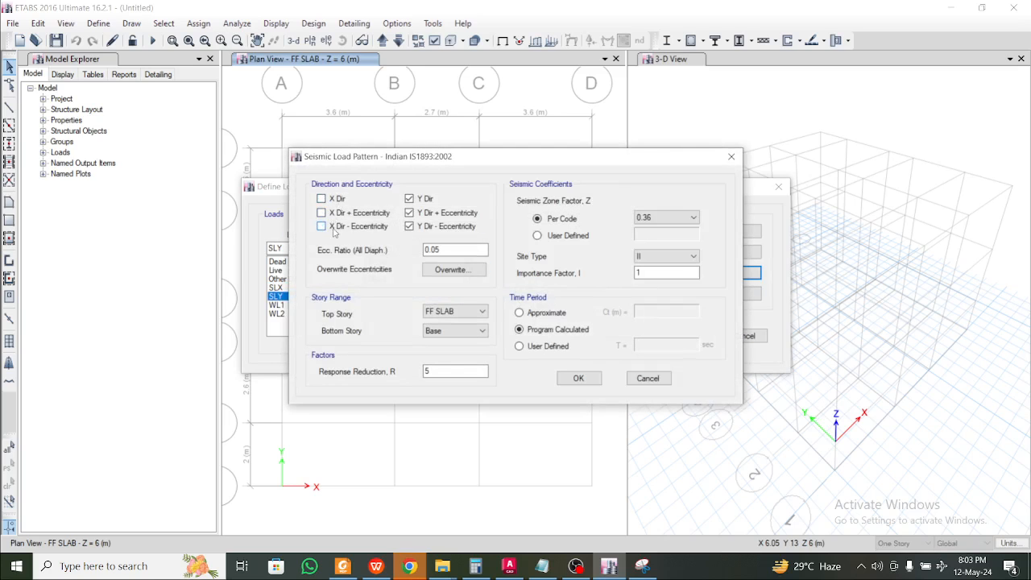
click(475, 331)
click(450, 359)
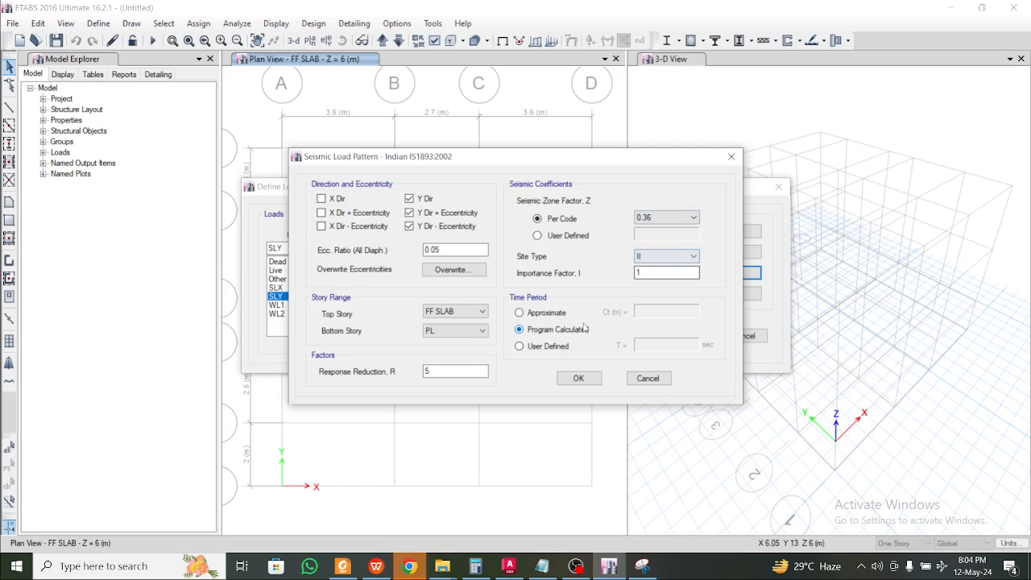
click(578, 379)
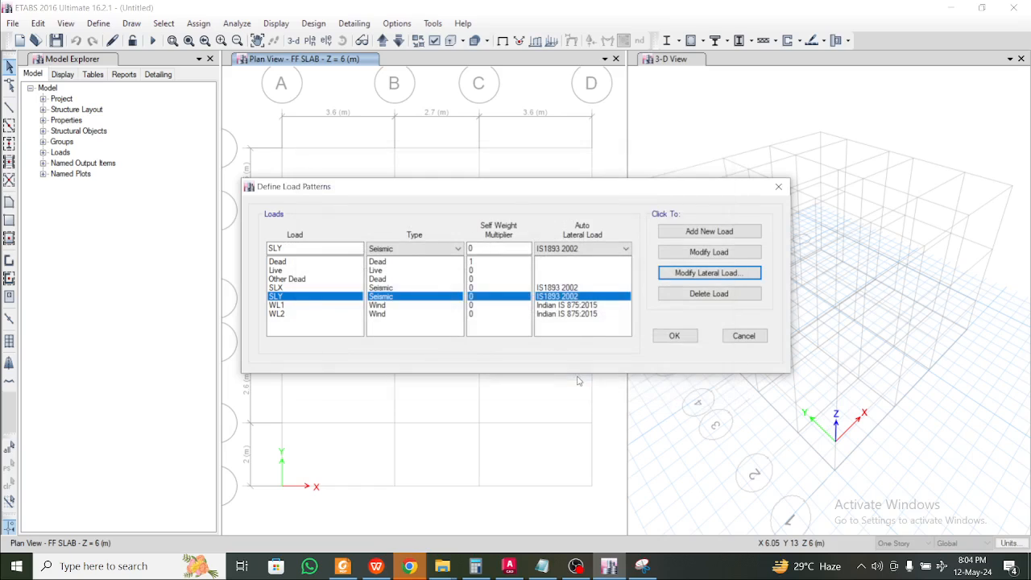
click(318, 305)
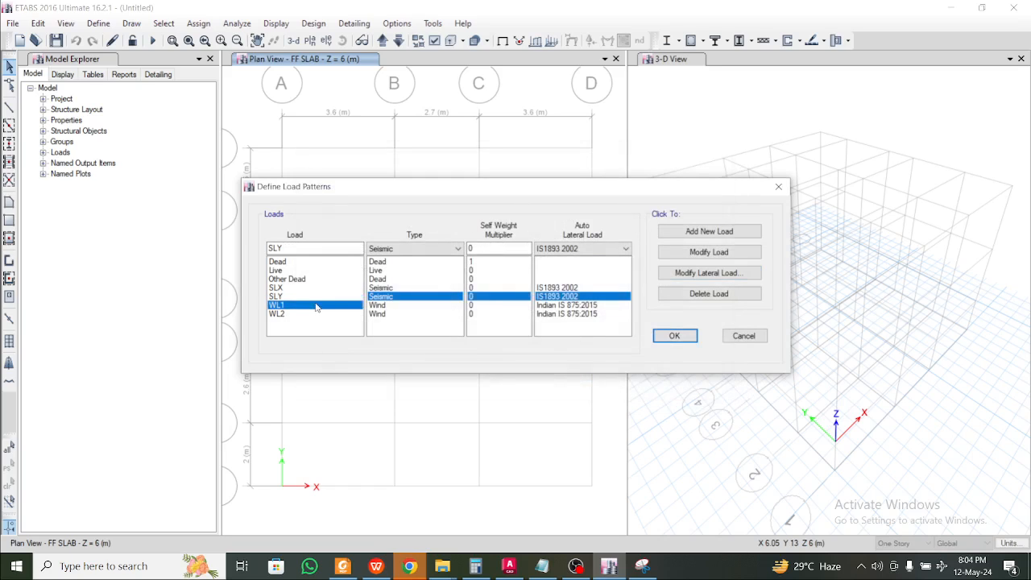
Set WL1 to 55 m/s, terrain category 1, shell-object exposure and bottom story PL
click(725, 274)
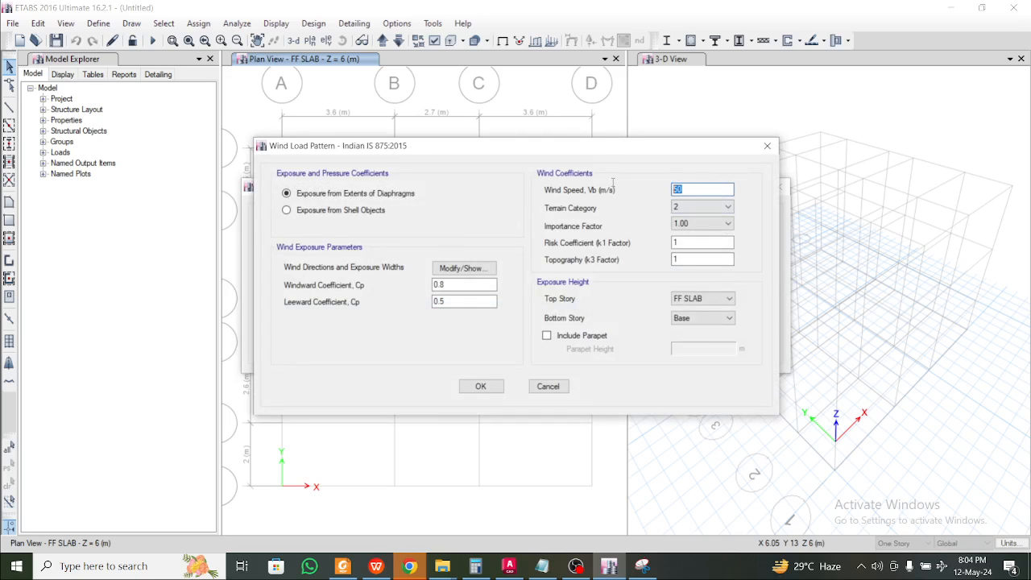
text(55)
click(701, 207)
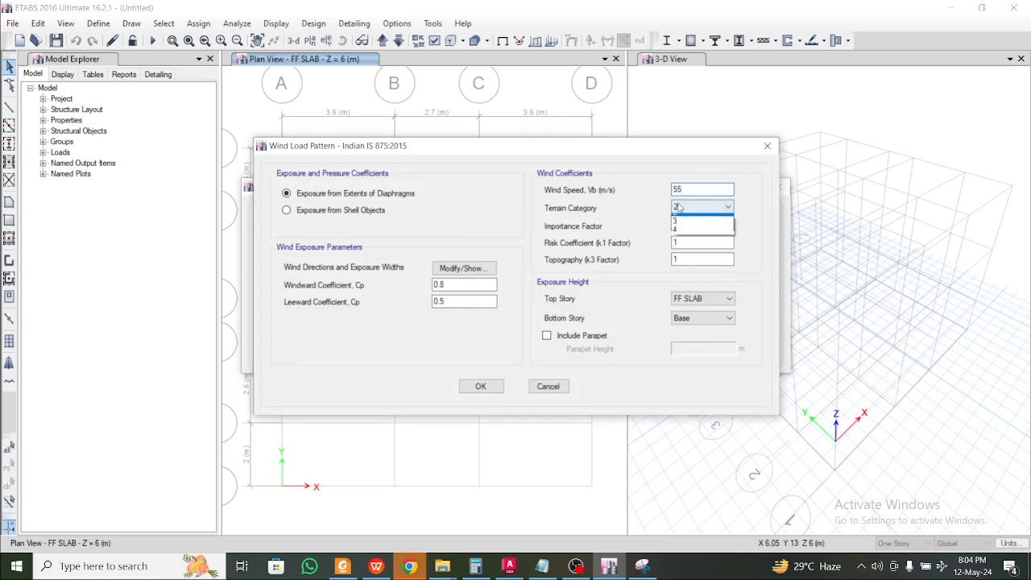
click(692, 216)
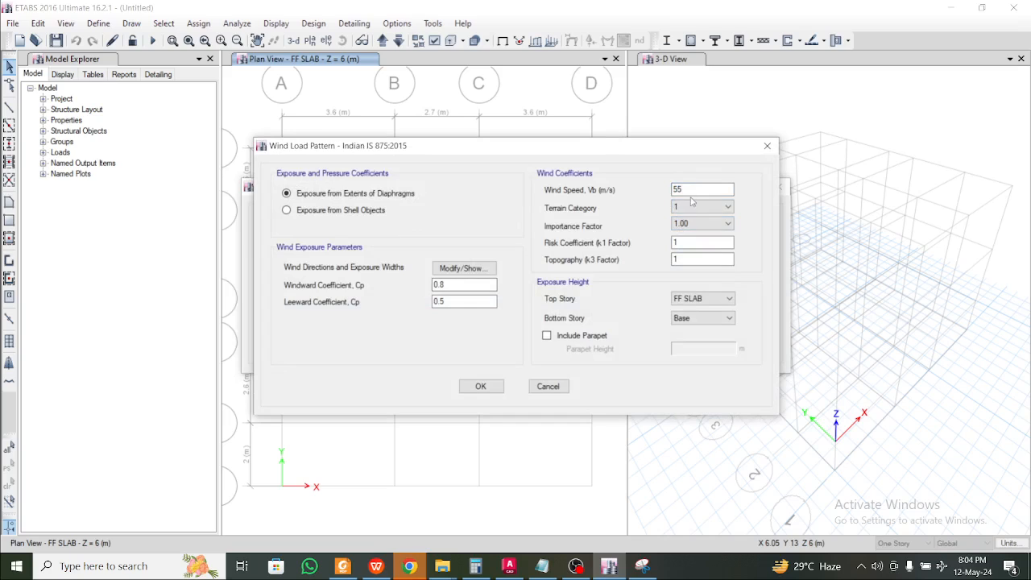
click(709, 320)
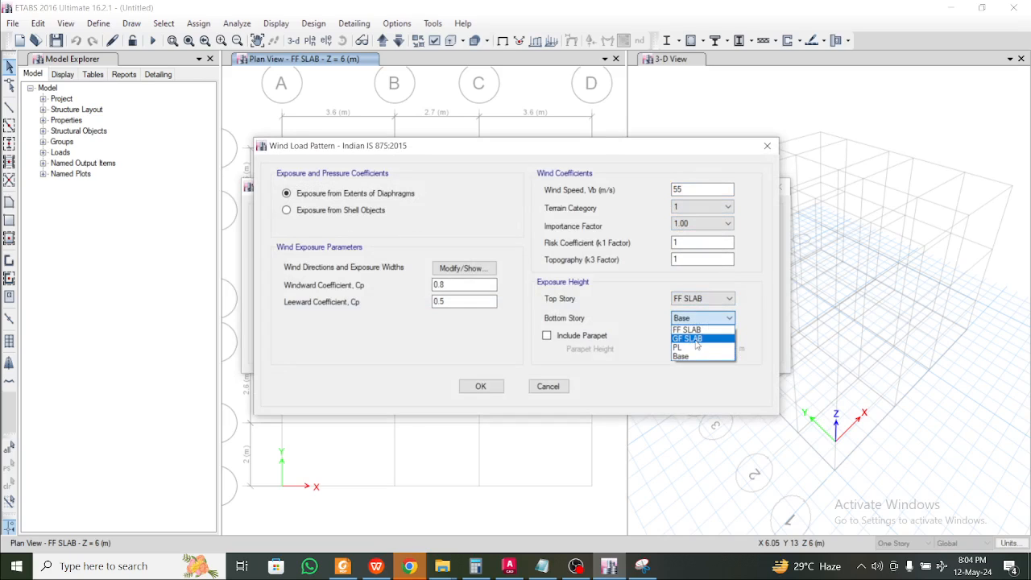
click(694, 346)
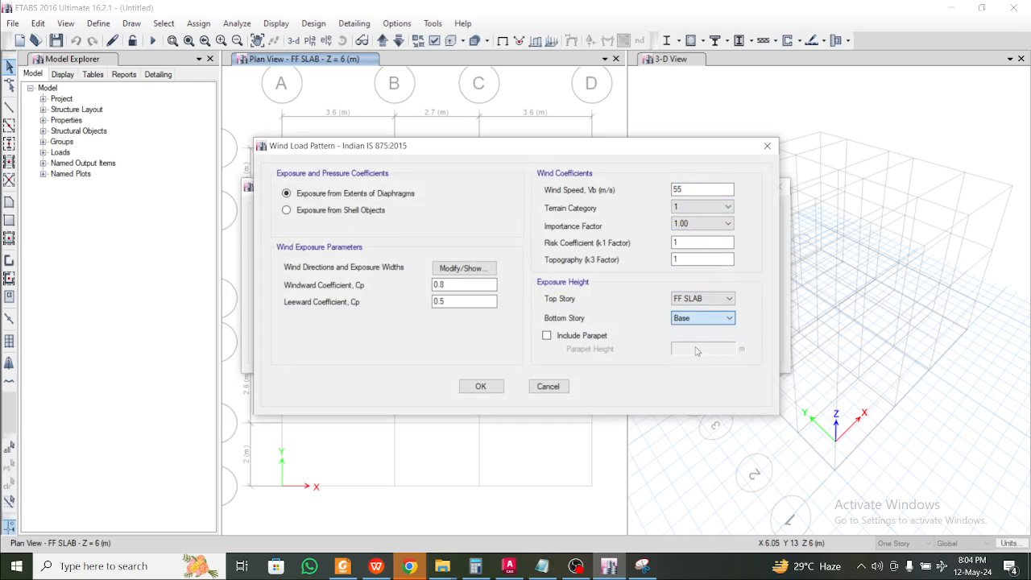
click(330, 211)
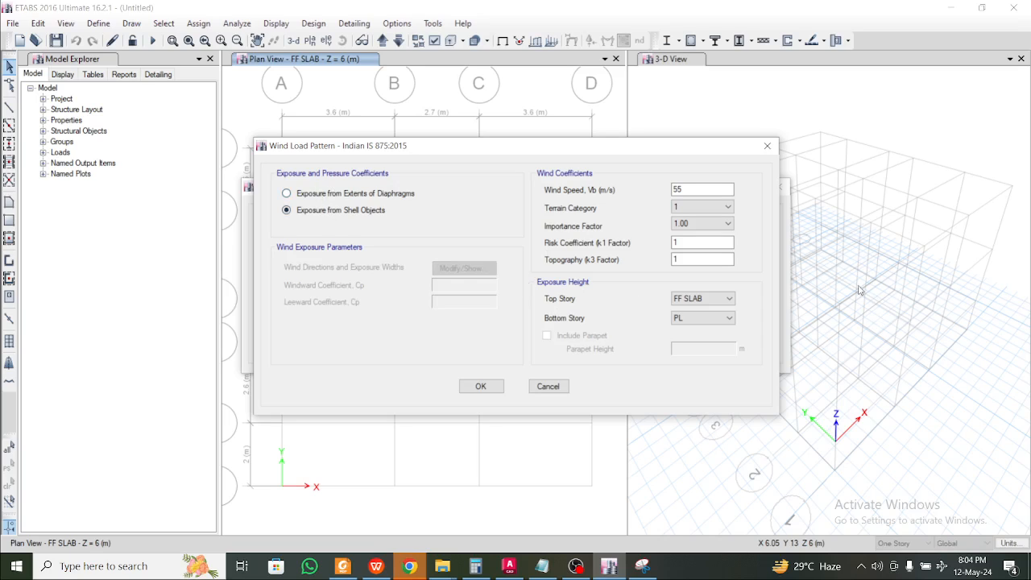
click(481, 386)
Give WL2 the same 55 m/s, terrain 1, shell exposure and PL settings; close load patterns
click(305, 314)
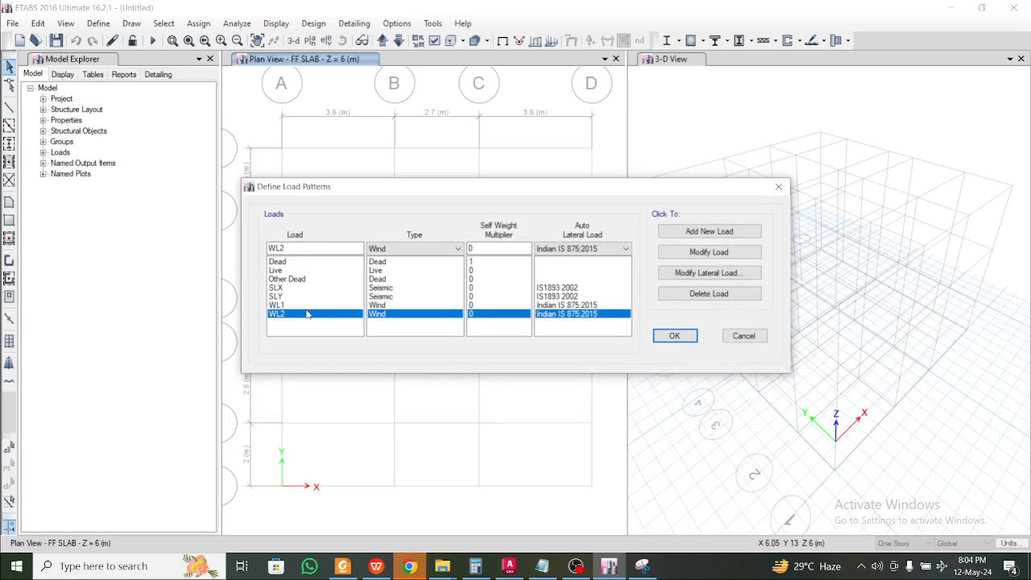
click(709, 272)
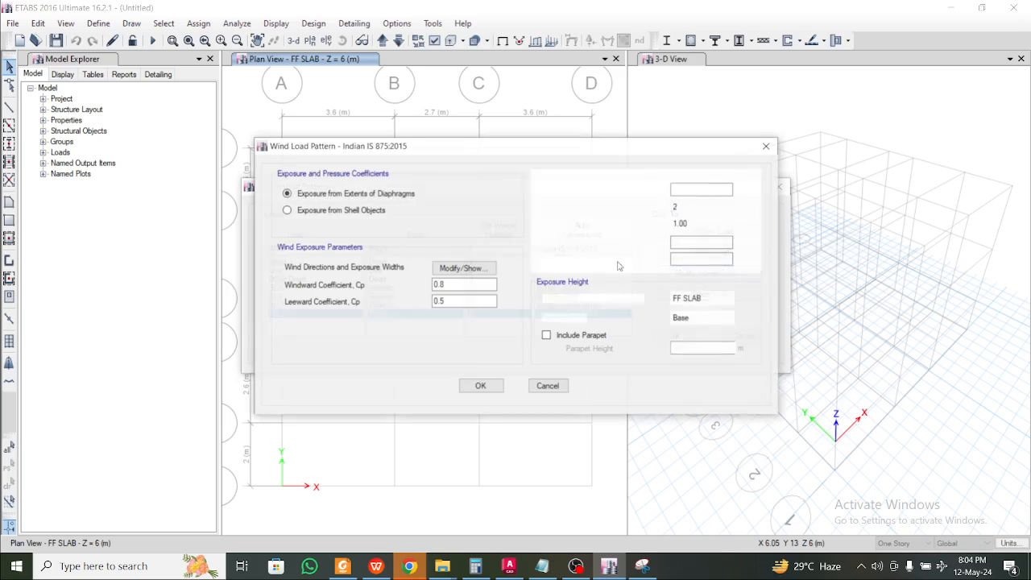
double_click(703, 188)
text(55)
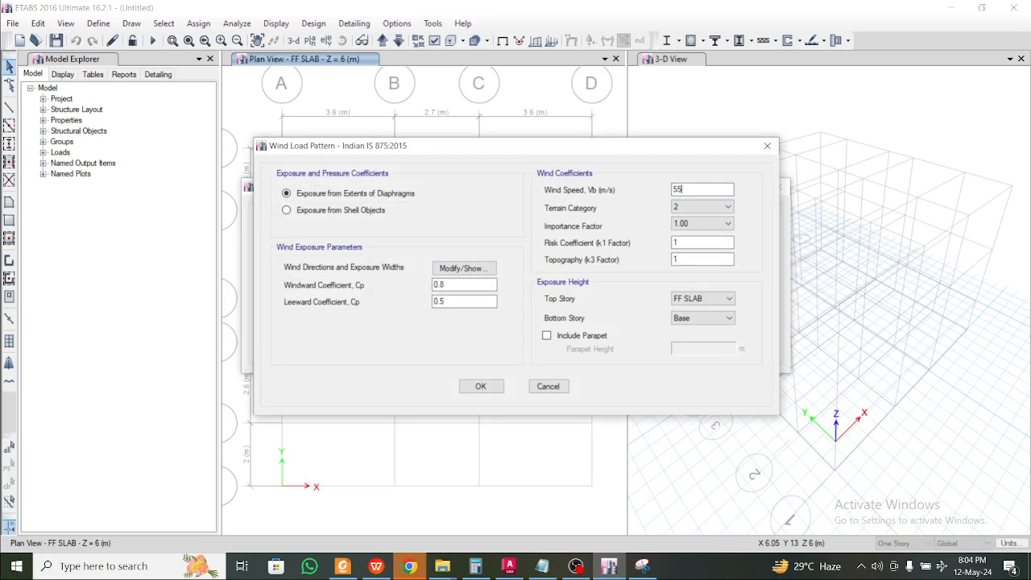
click(727, 207)
click(691, 219)
click(360, 211)
click(701, 320)
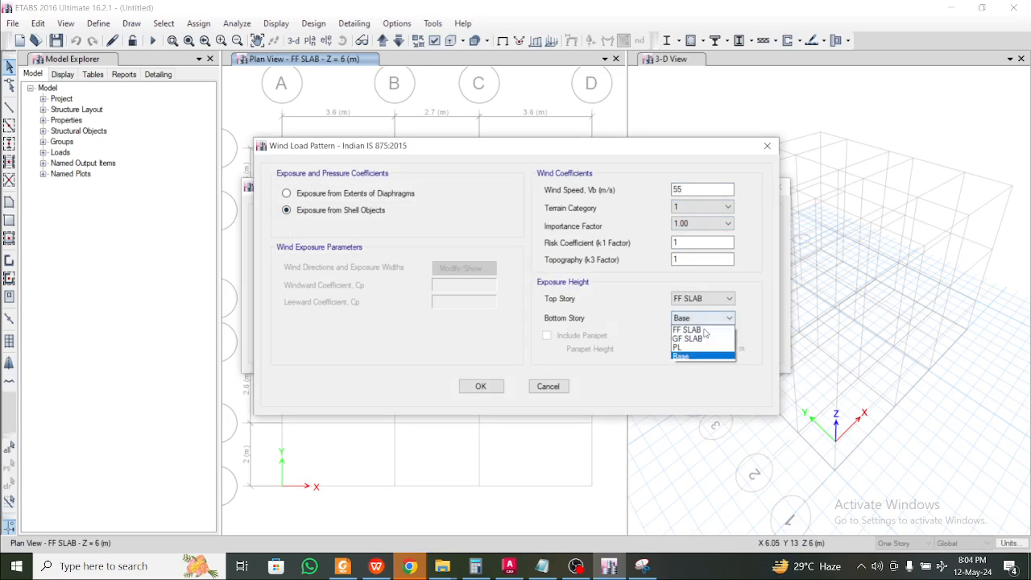
click(699, 348)
click(479, 386)
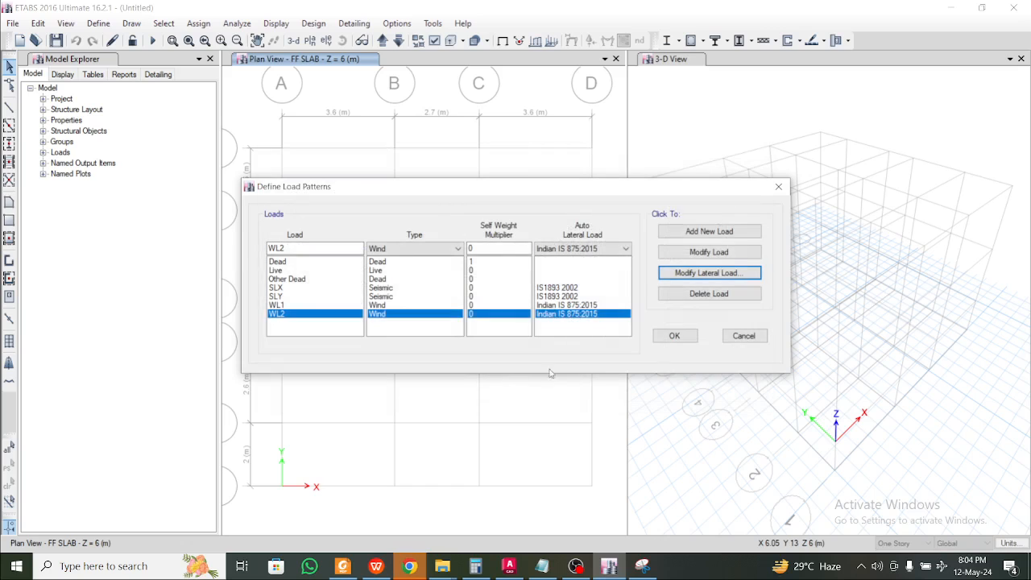
click(669, 338)
click(98, 23)
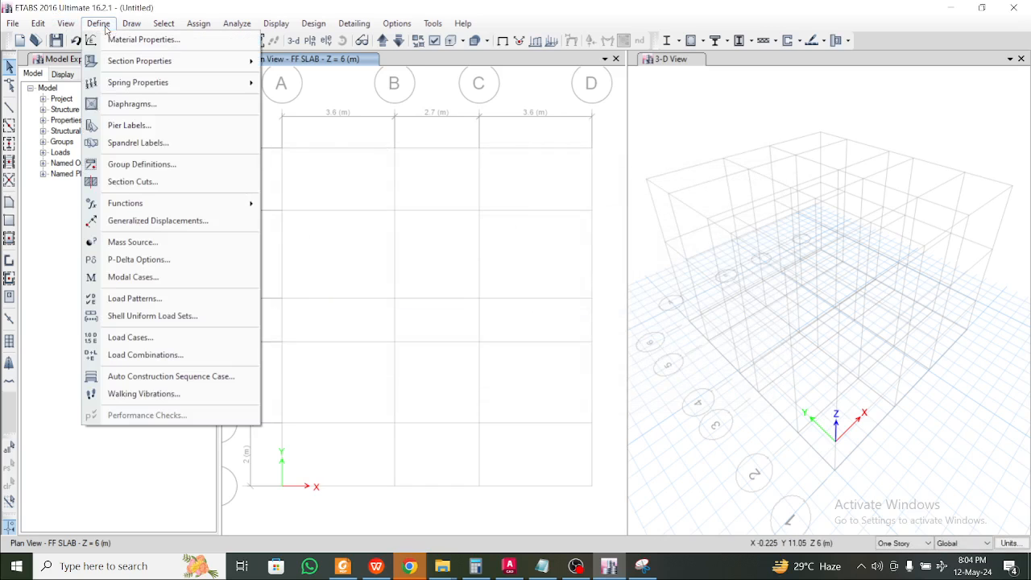
click(133, 300)
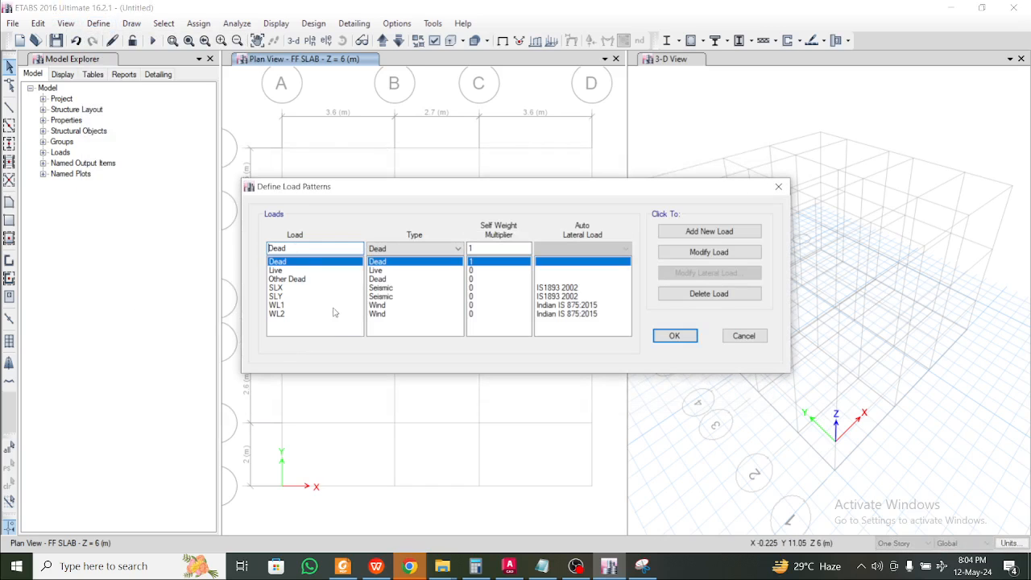
click(778, 186)
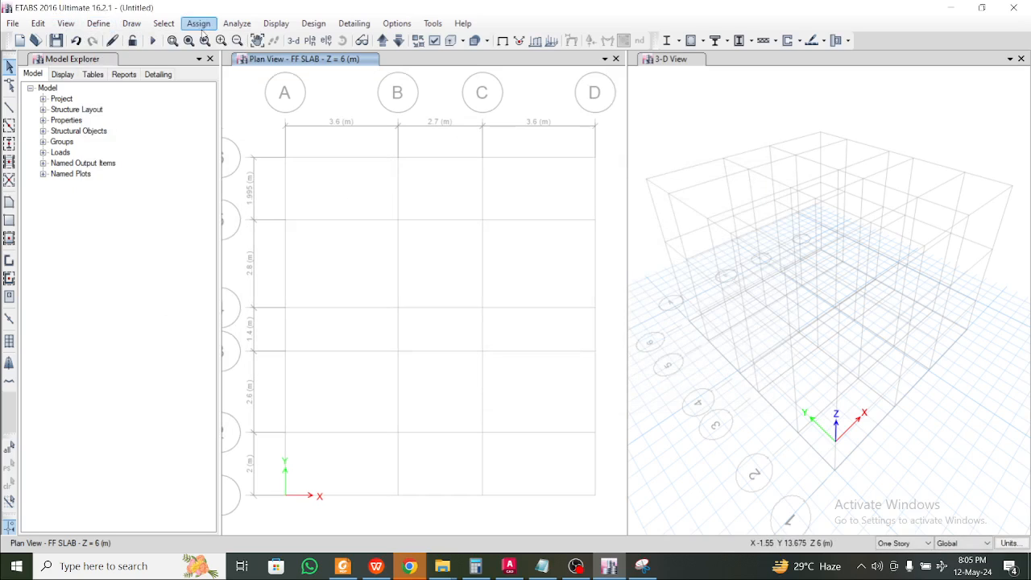
click(103, 23)
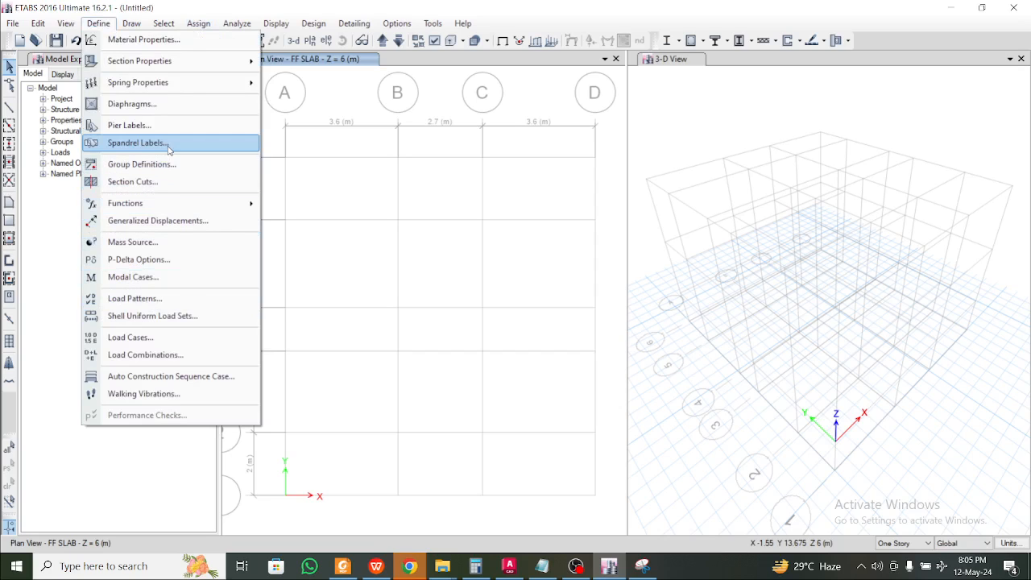
Set MsSrc1 to use additional mass and specified load patterns, excluding element self mass
click(157, 241)
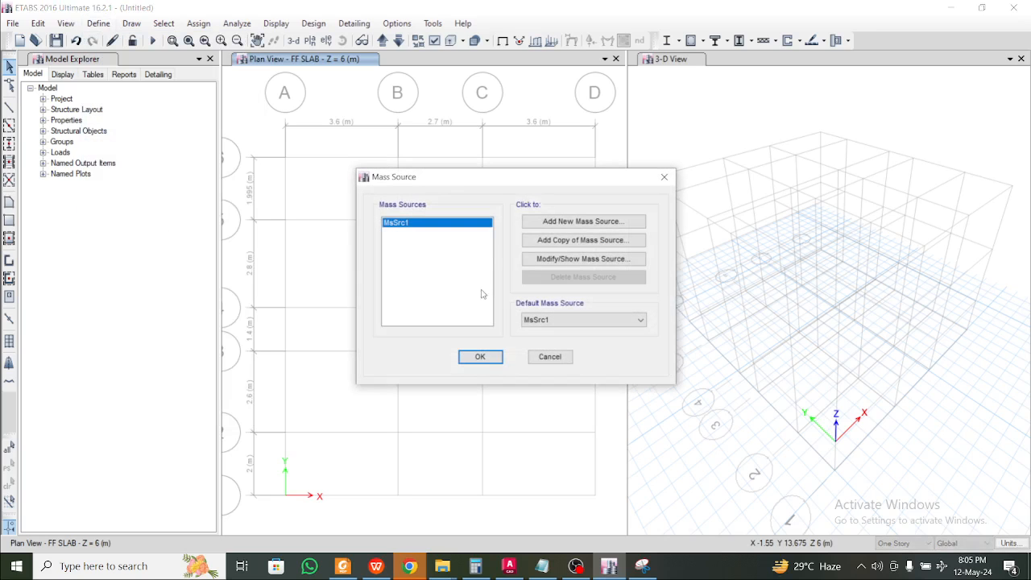
click(583, 258)
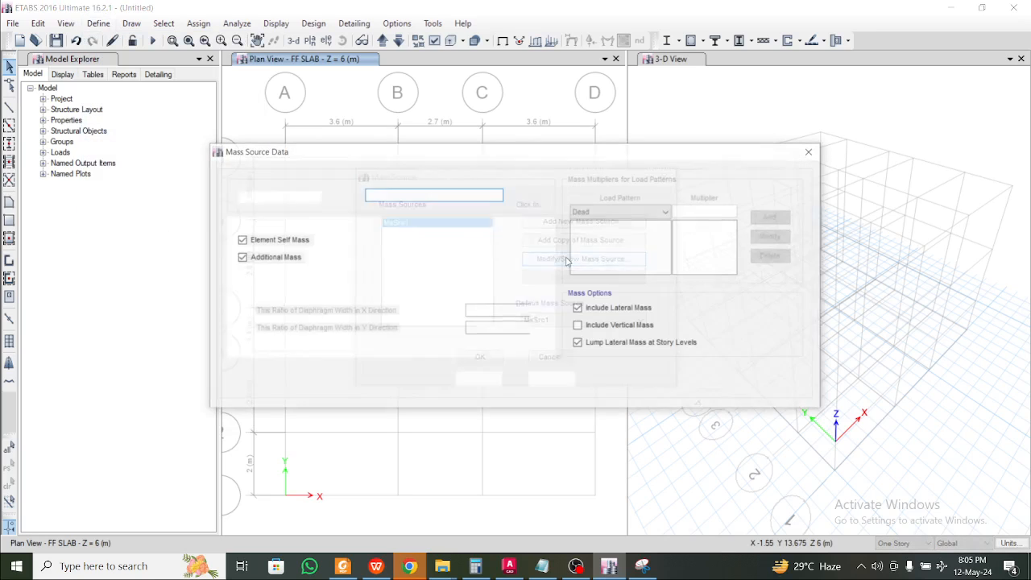
click(266, 258)
click(280, 241)
click(288, 275)
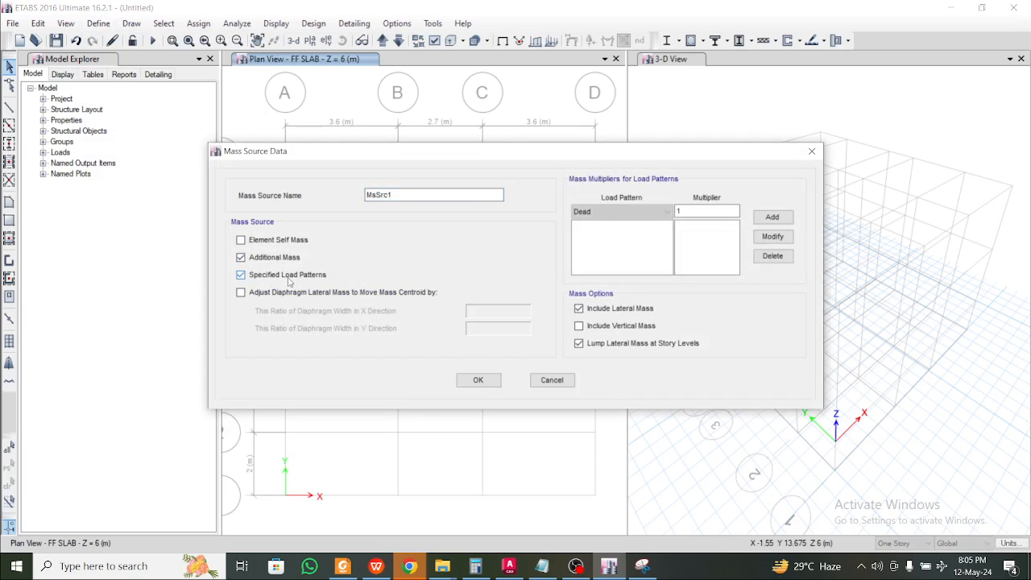
Add mass multipliers Dead 1, Other Dead 1 and Live 0.25
click(771, 218)
click(667, 212)
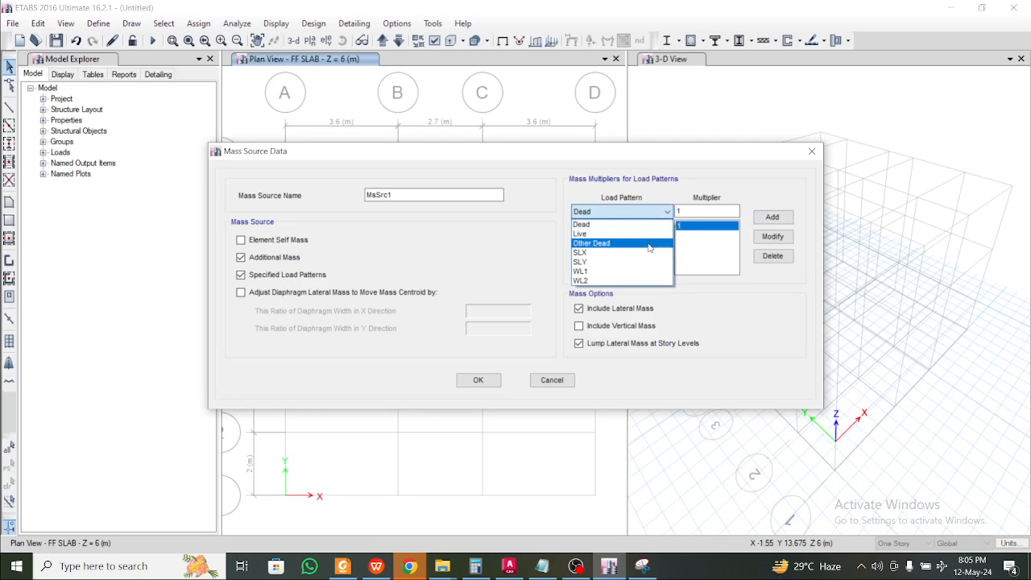
click(649, 243)
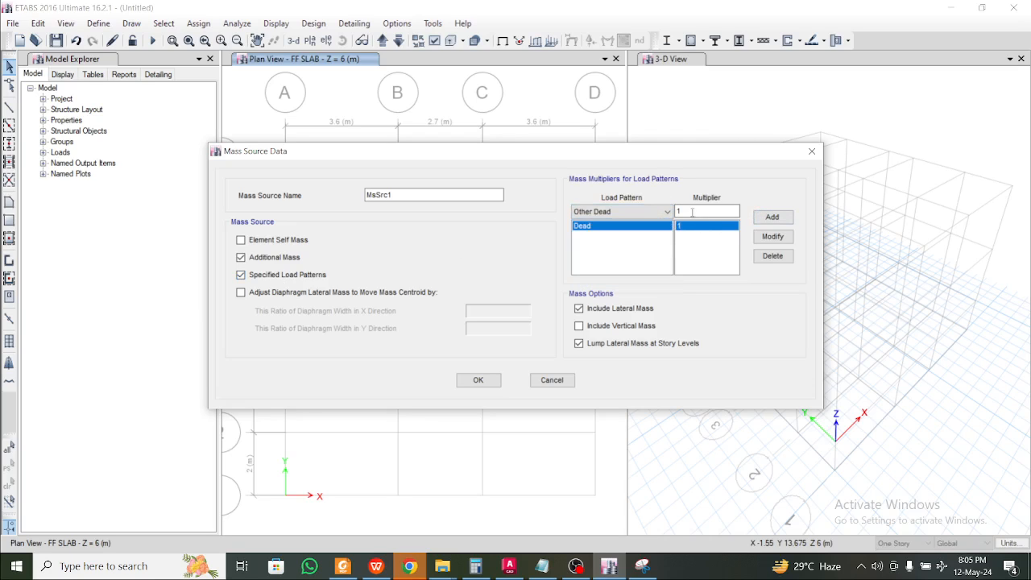
click(771, 217)
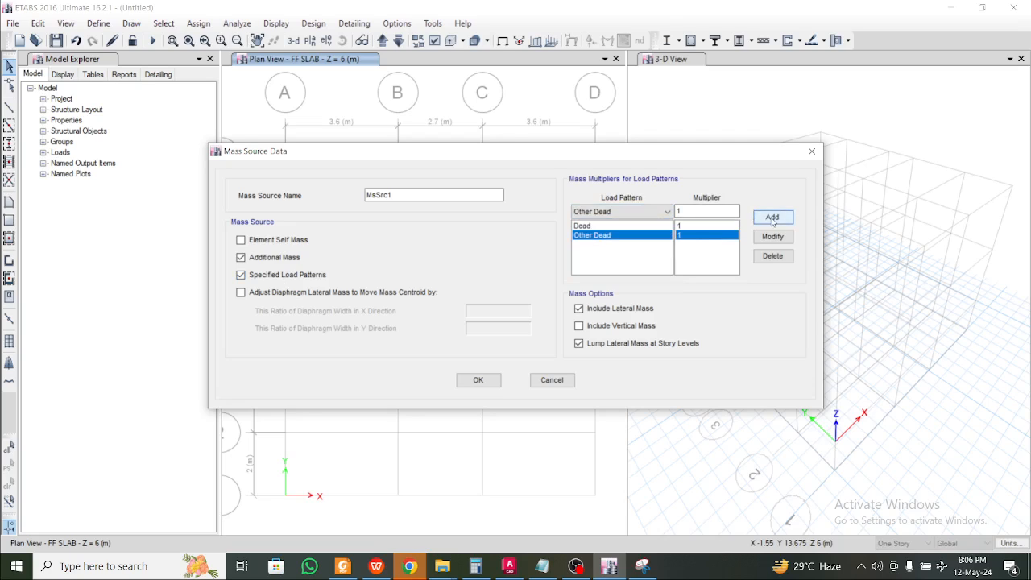
click(622, 215)
click(612, 236)
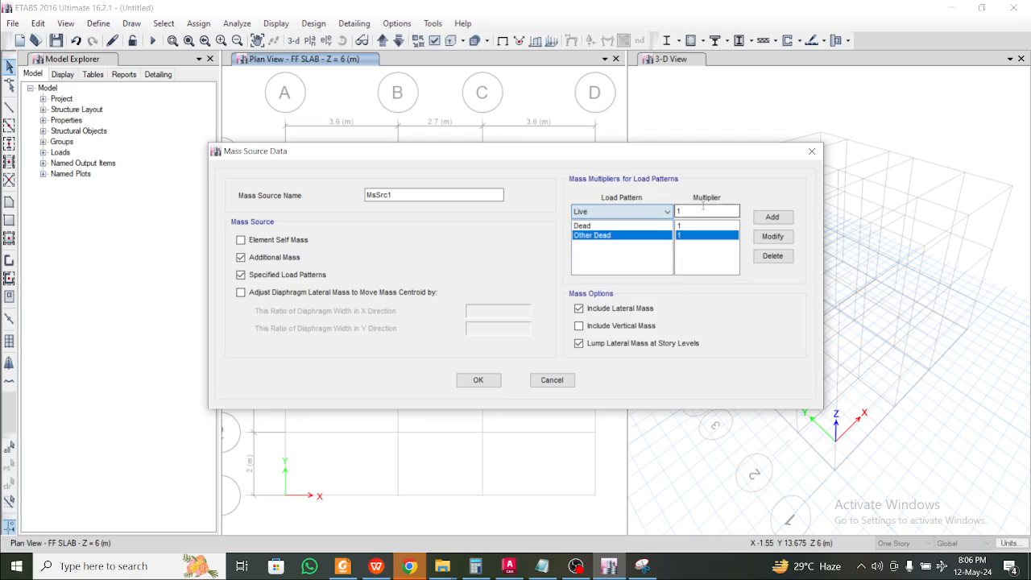
double_click(702, 209)
text(0.25)
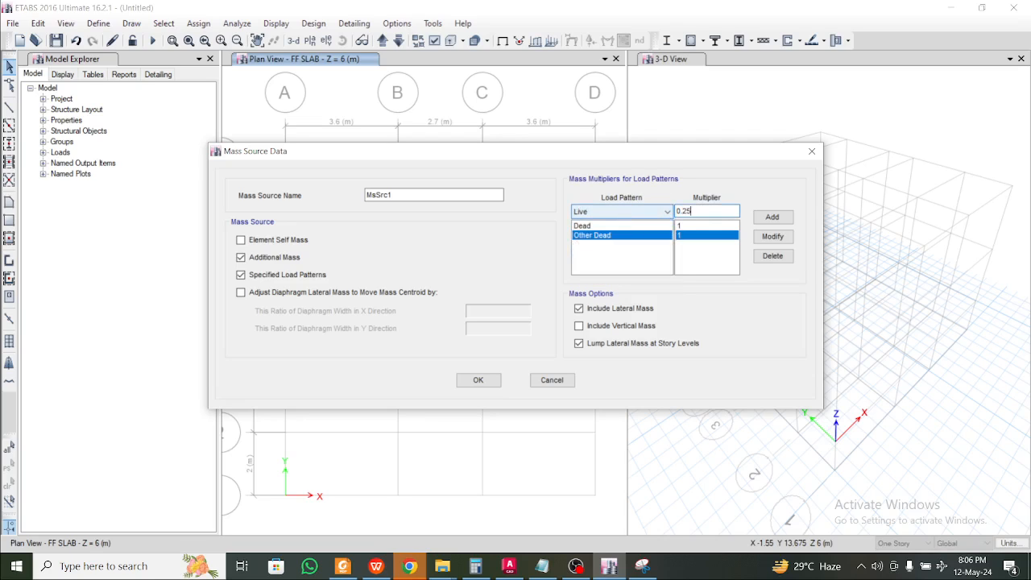
click(771, 217)
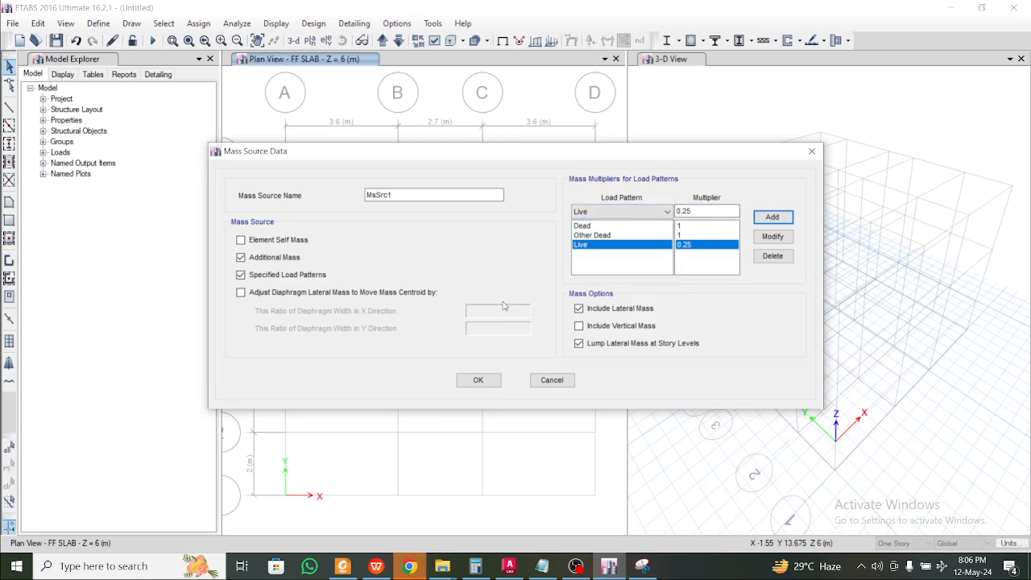
click(376, 566)
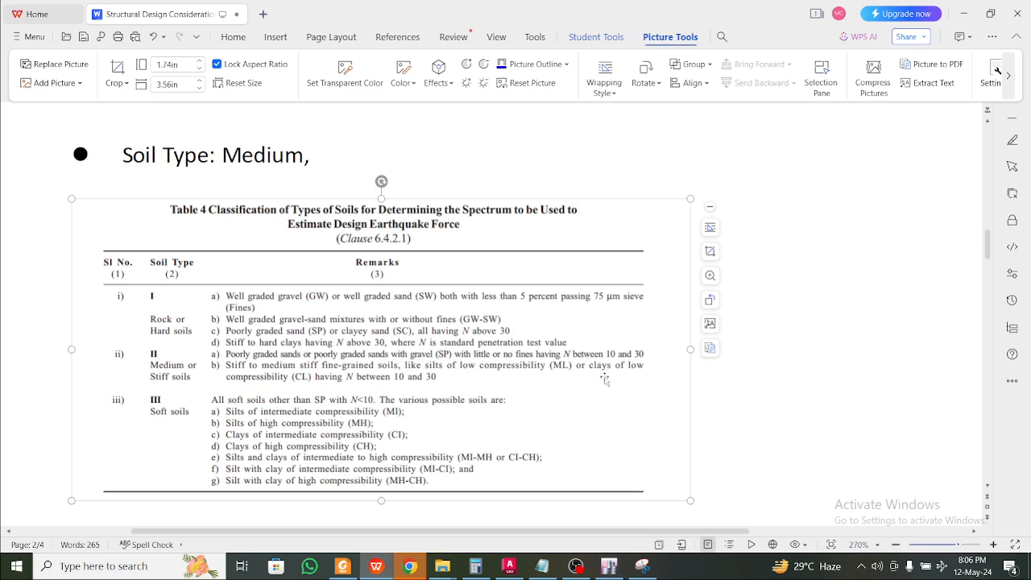
Find Table 10 in the WPS notes to confirm 25% imposed load, then minimize WPS
click(913, 276)
scroll(913, 276, up, 10)
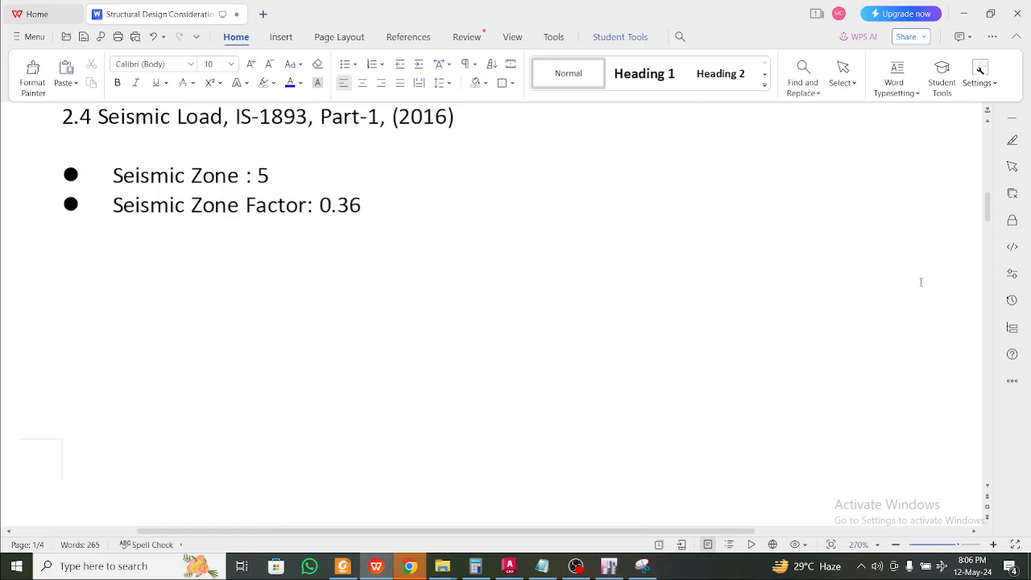
scroll(765, 303, up, 10)
ctrl+scroll(765, 304, down, 2)
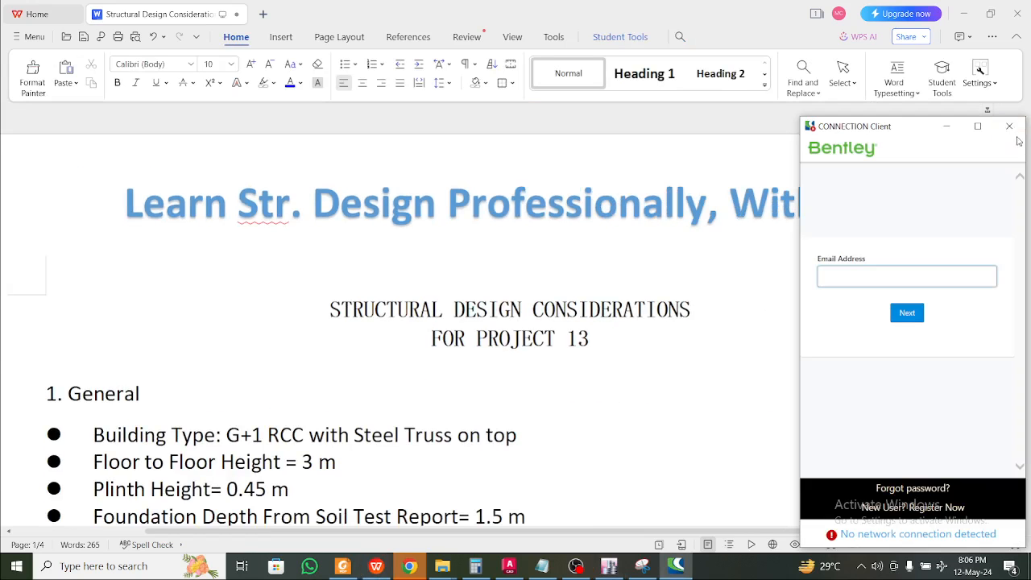
click(1009, 127)
scroll(929, 274, down, 3)
drag(987, 169, 984, 360)
scroll(263, 298, up, 1)
click(256, 304)
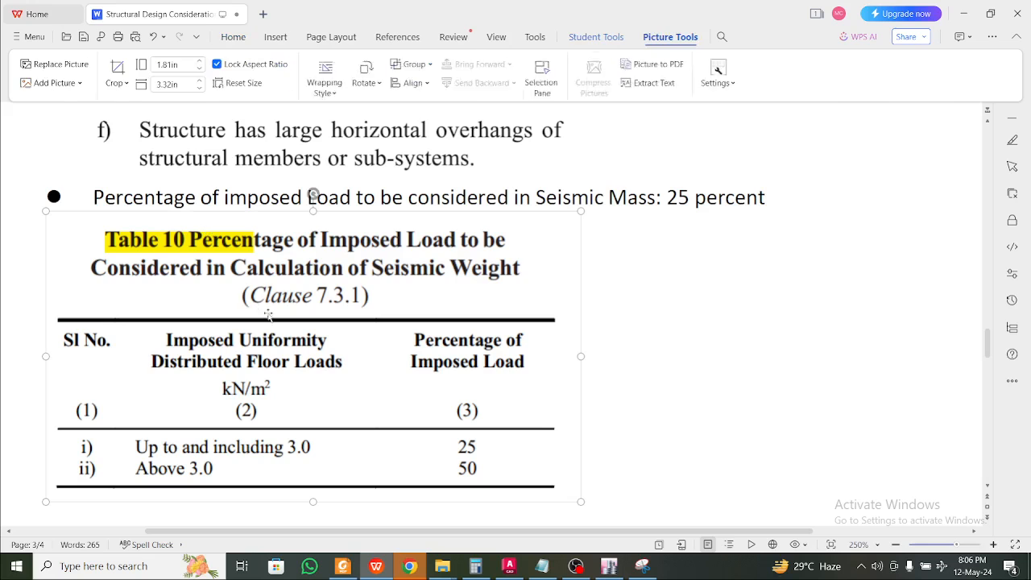
click(970, 12)
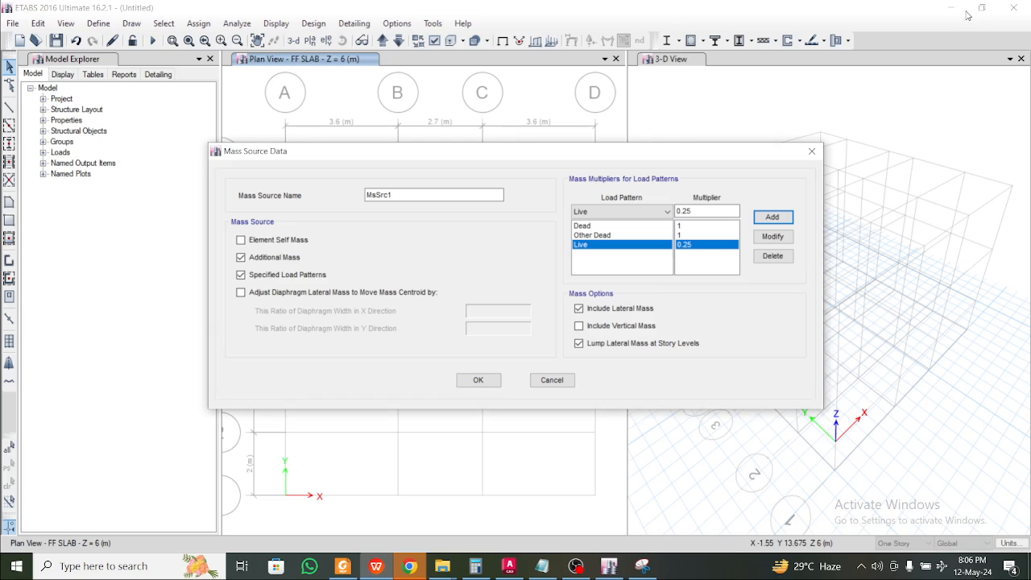
Confirm the mass source, delete the default UnifRS spectrum function, and discard an ASCE7-10 attempt
click(478, 380)
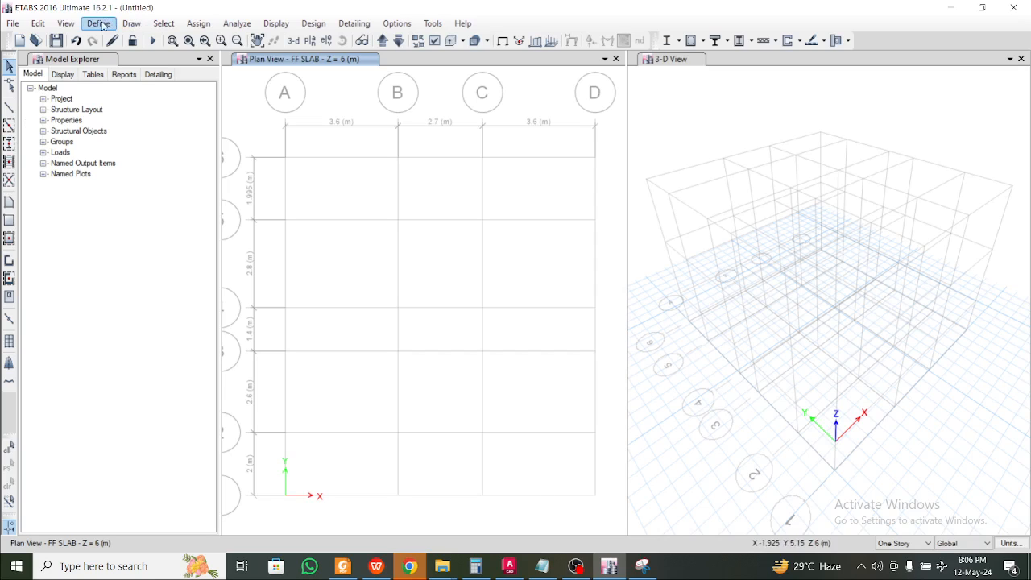
click(99, 24)
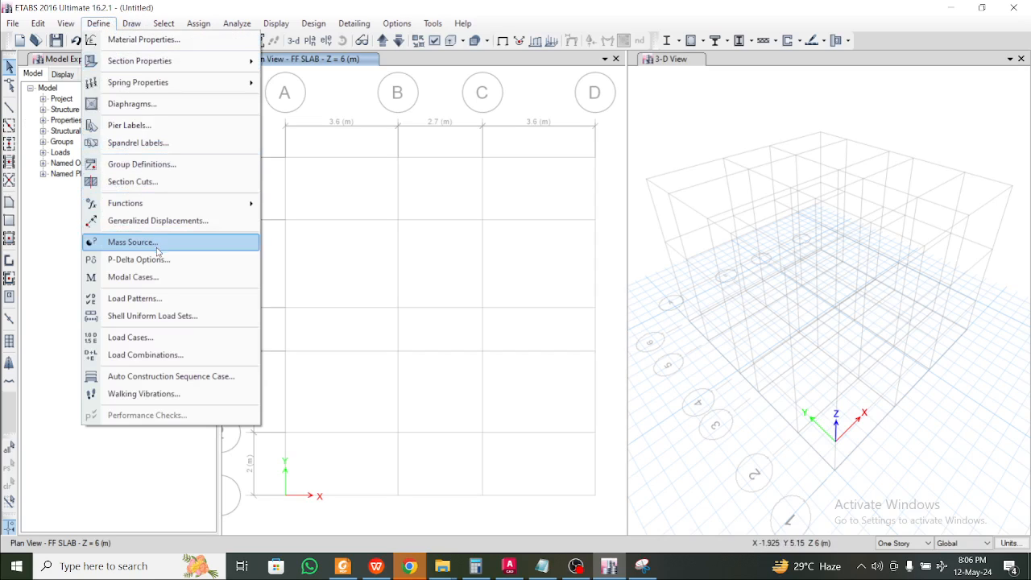
mouse_move(241, 203)
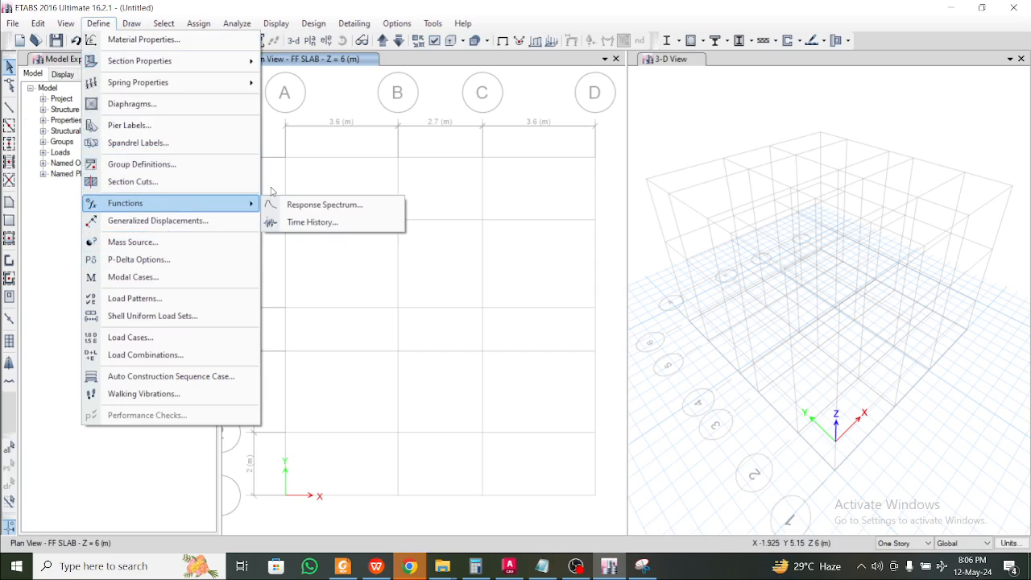
click(283, 205)
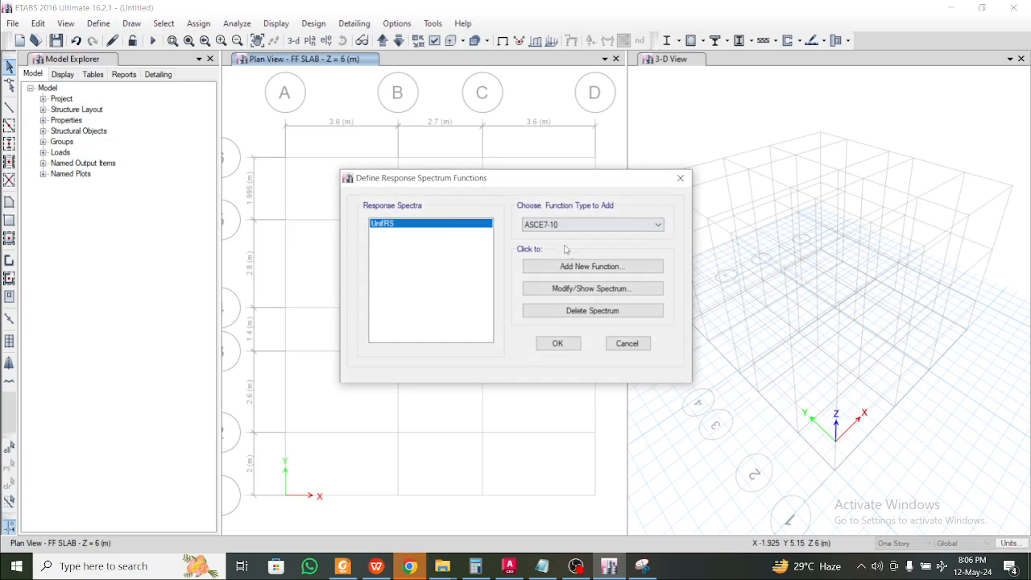
click(588, 310)
click(599, 227)
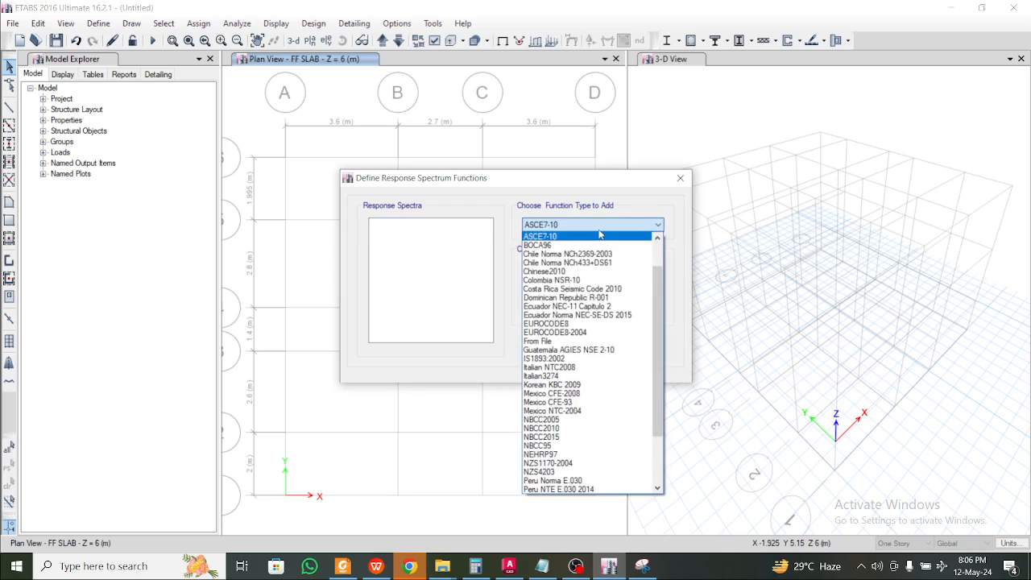
click(599, 235)
click(591, 268)
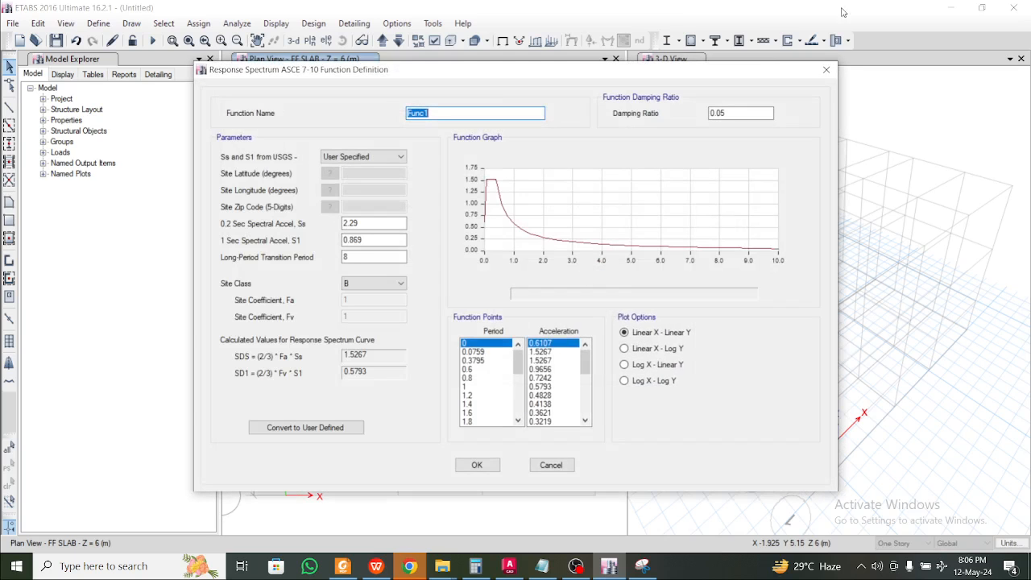
click(826, 70)
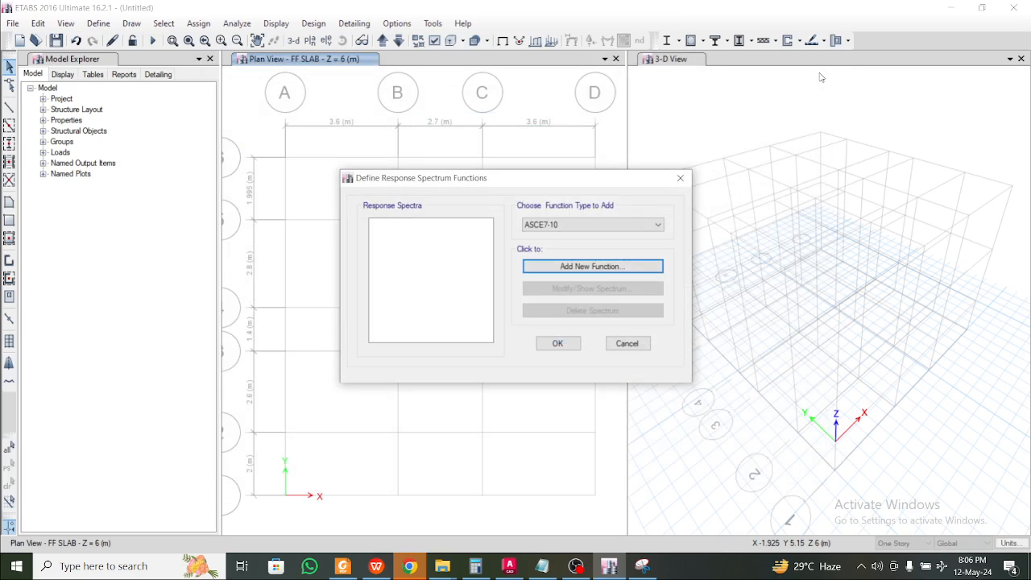
Add IS1893:2002 spectrum function Func1 with zone factor 0.36 and soil type II
click(603, 226)
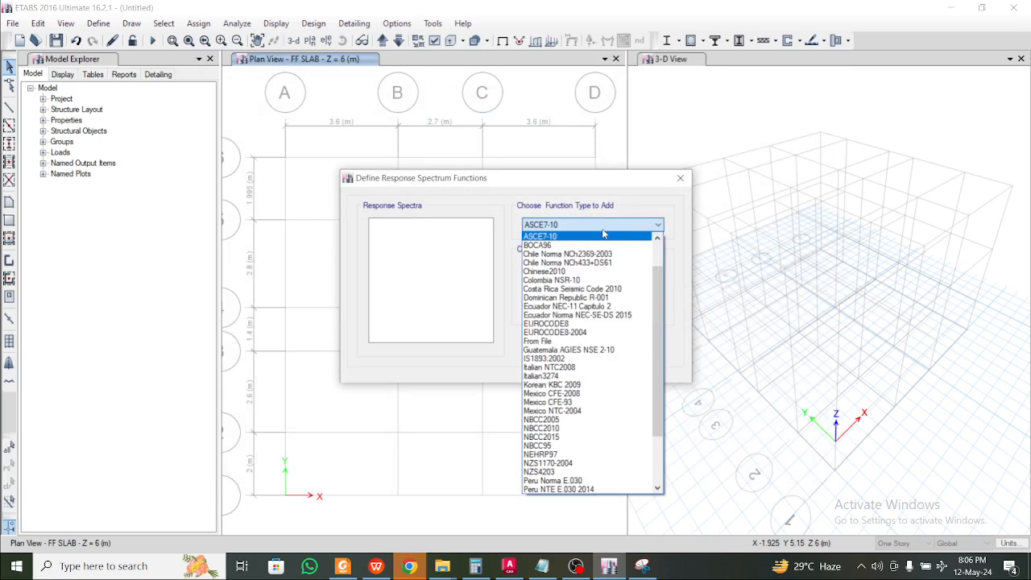
click(564, 358)
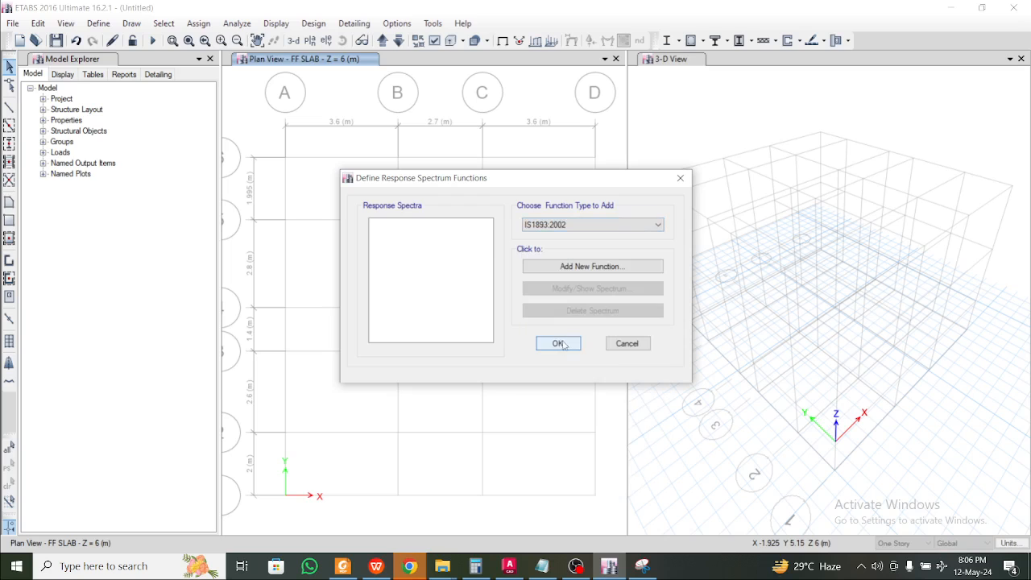
click(598, 266)
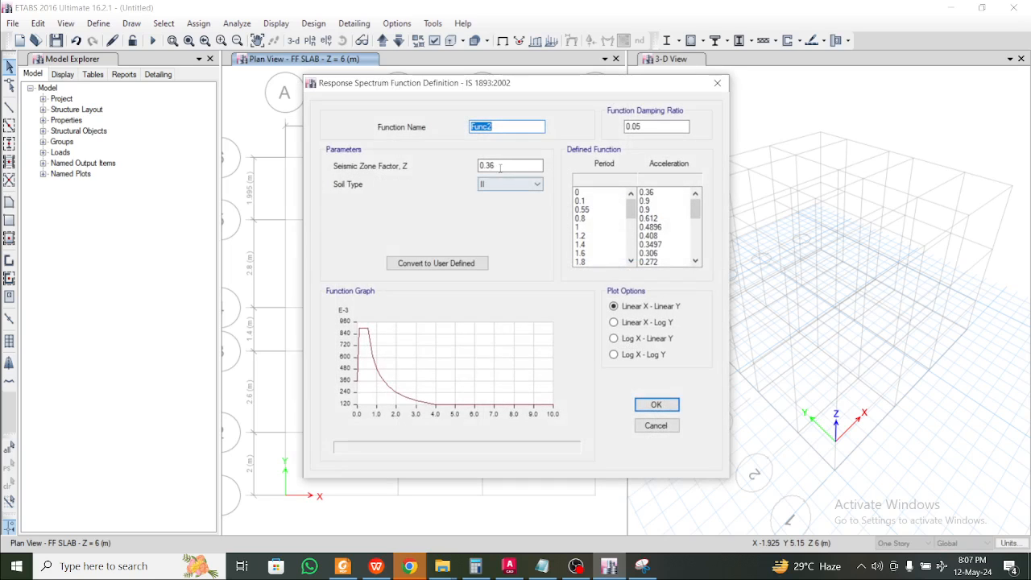
click(505, 129)
click(515, 165)
click(656, 405)
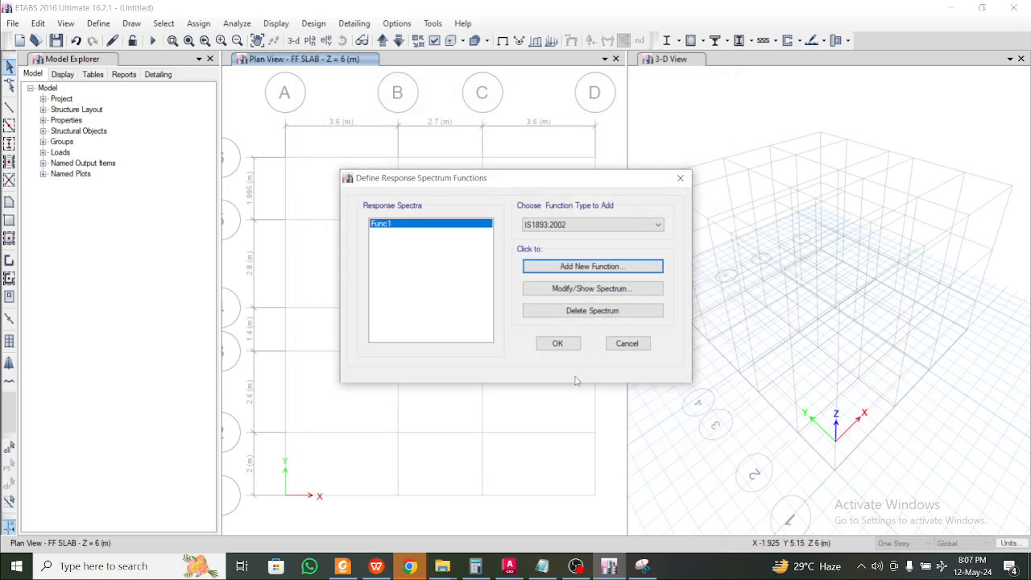
click(565, 348)
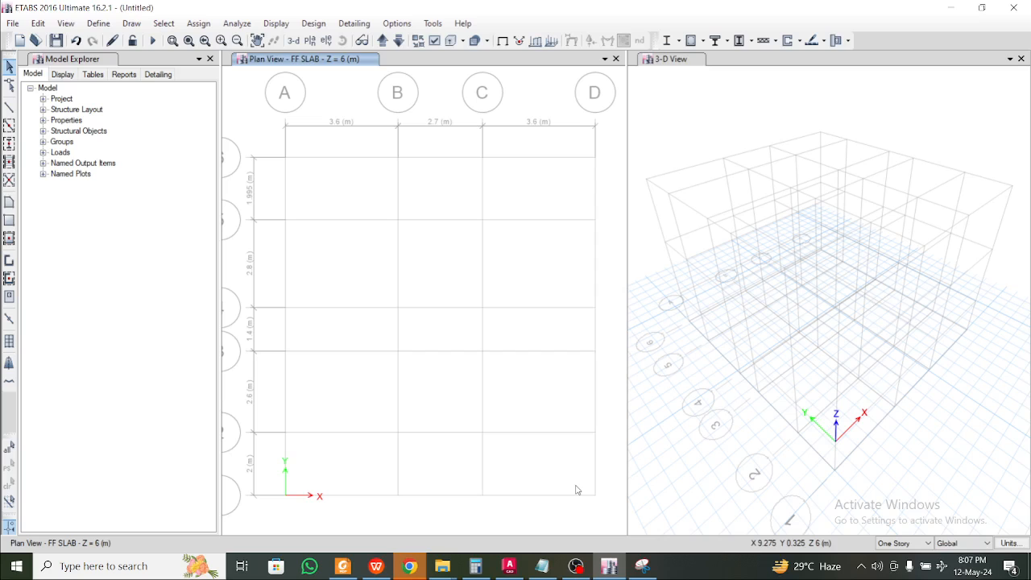
Rename the existing modal case to RS and change its subtype to Ritz
click(99, 24)
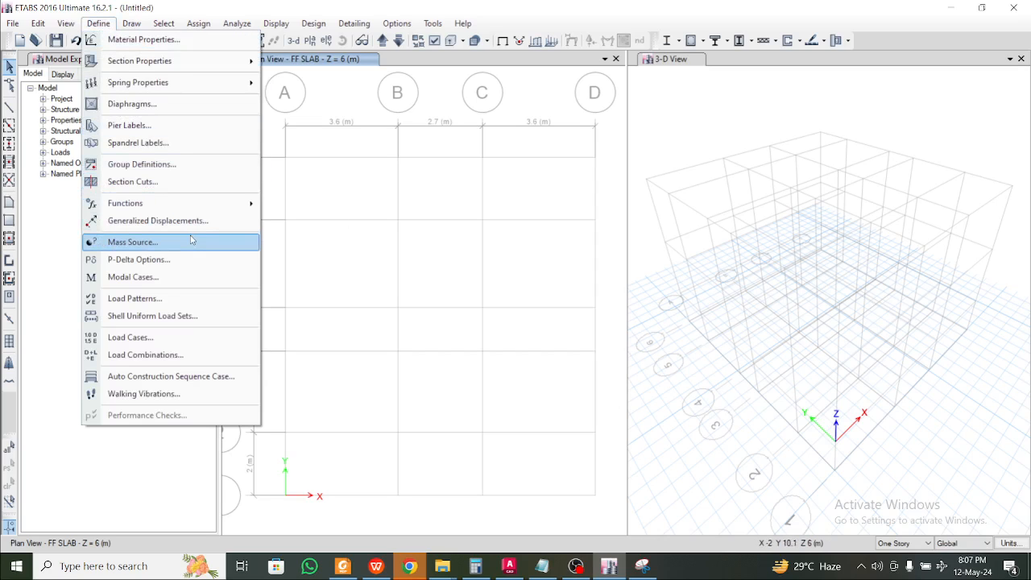
click(197, 276)
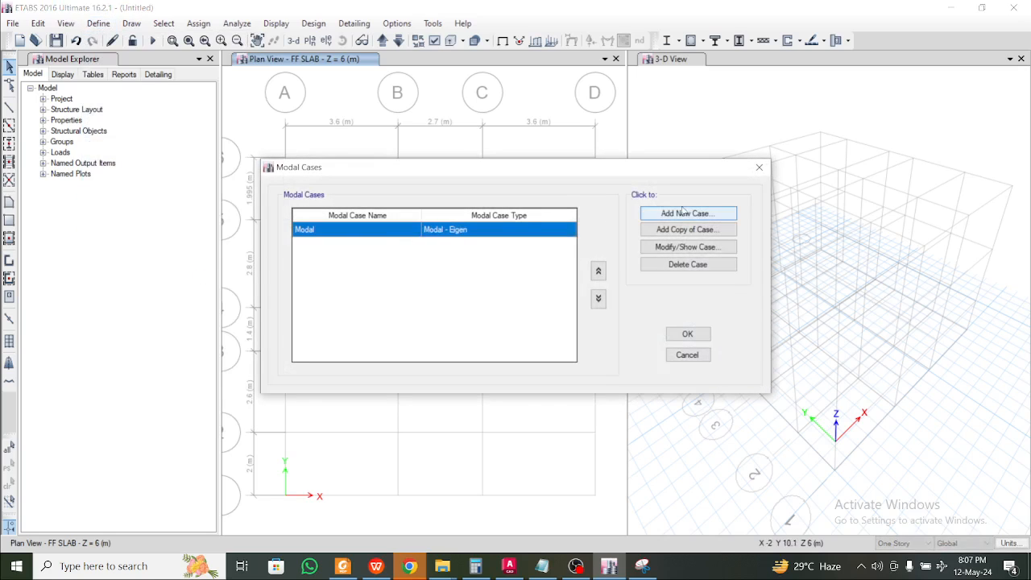
click(698, 247)
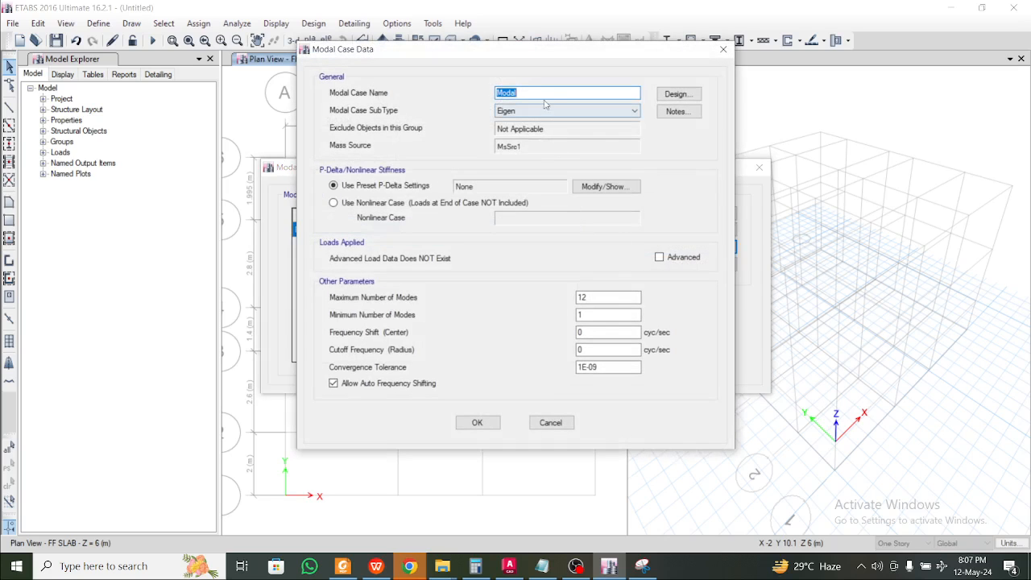
text(RS)
click(527, 111)
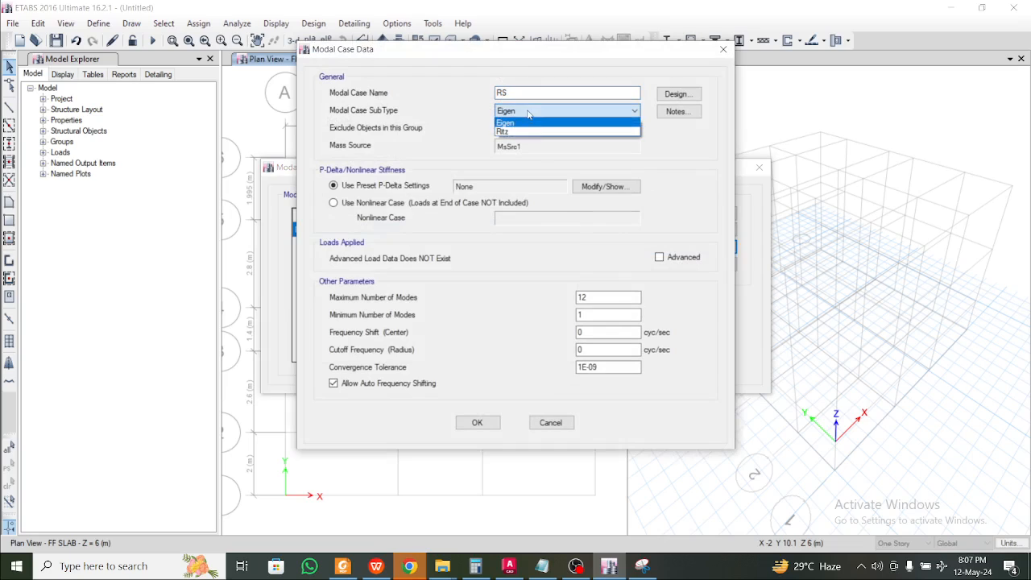
click(540, 132)
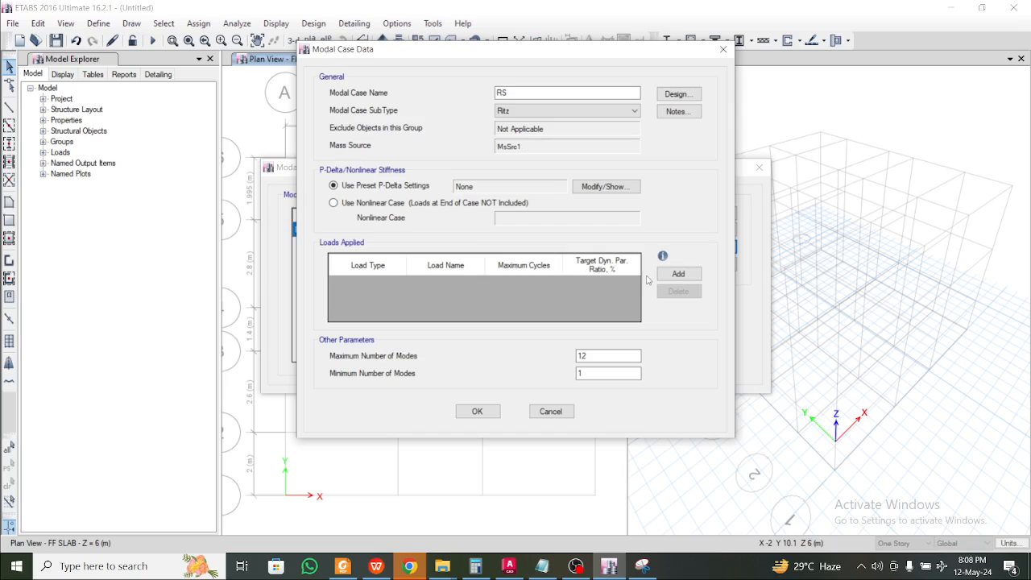
Give the Ritz case three load vector rows, each of type Acceleration
click(678, 274)
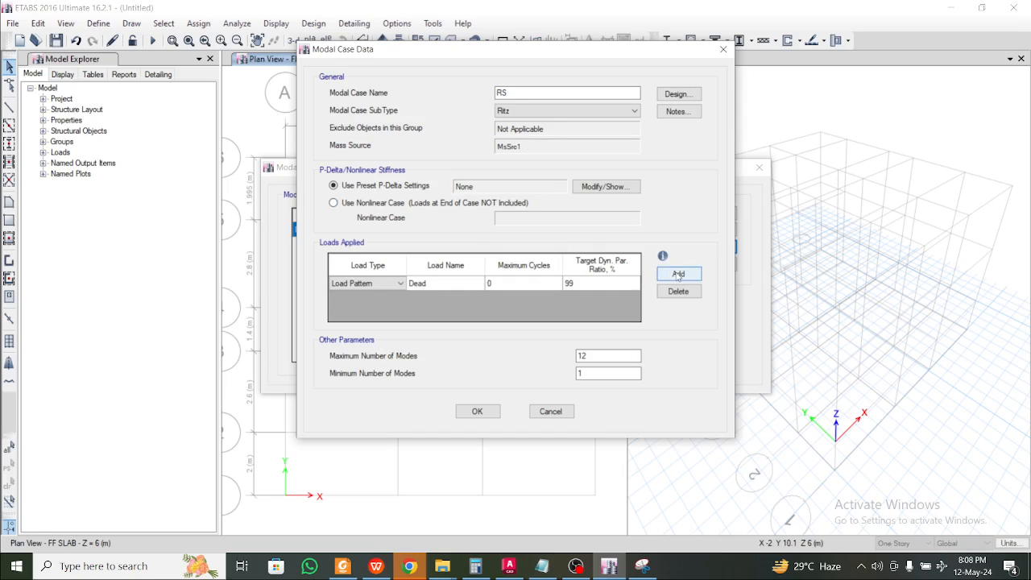
click(678, 274)
click(678, 274)
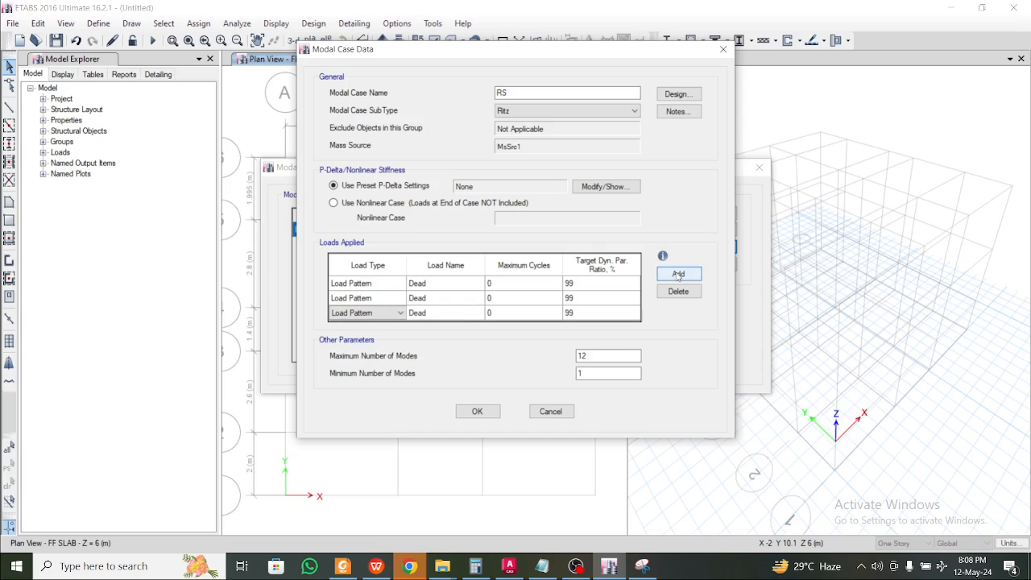
click(385, 284)
click(386, 283)
click(385, 304)
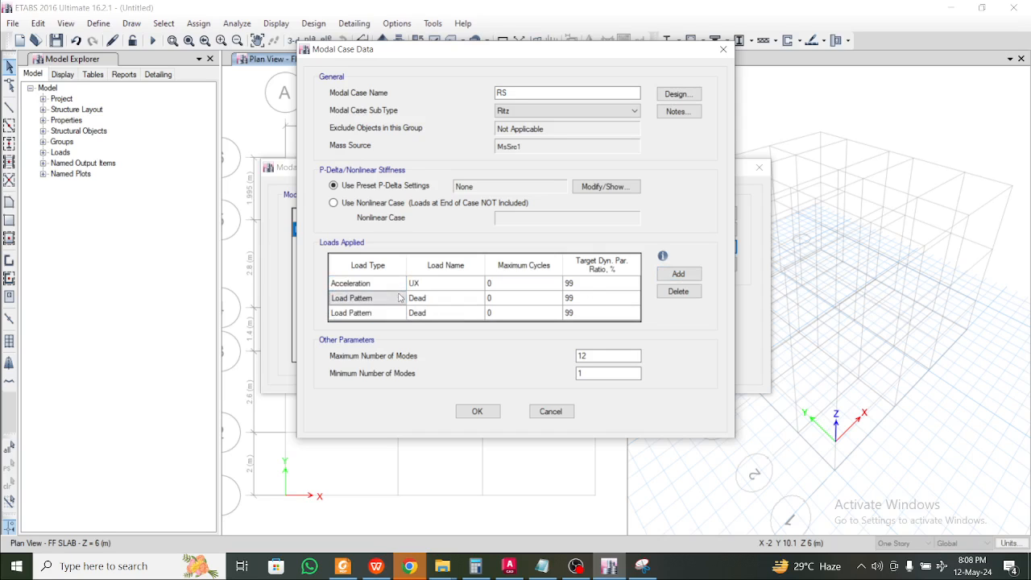
click(386, 298)
click(393, 318)
click(395, 314)
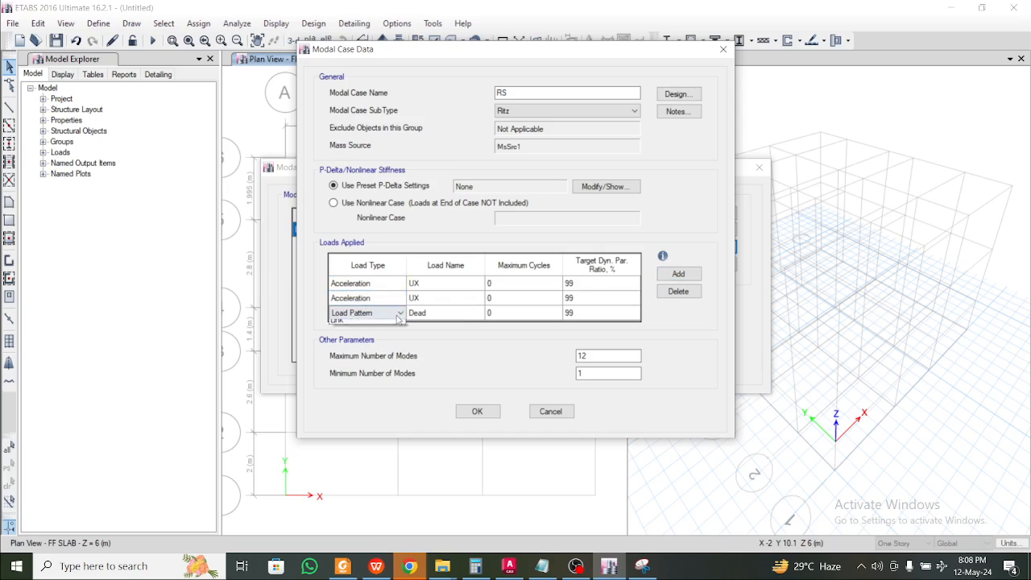
click(395, 314)
click(386, 344)
click(392, 318)
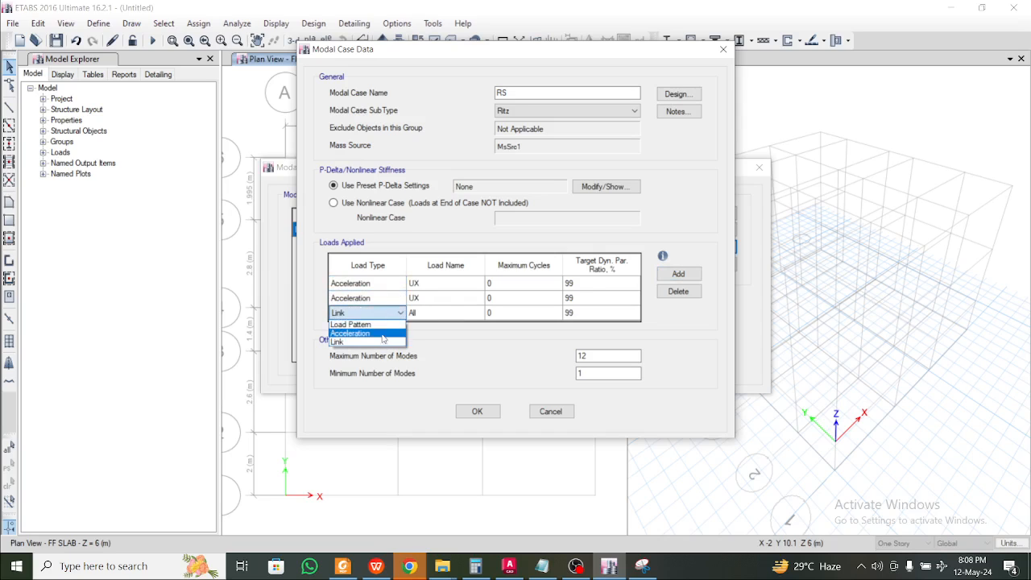
click(384, 334)
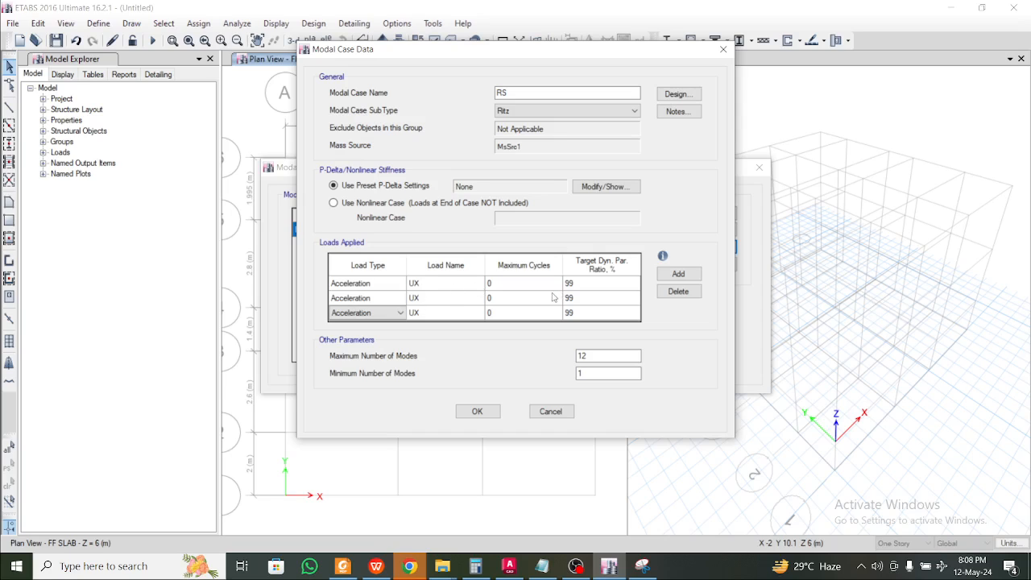
Keep the maximum of 12 modes and save the RS modal case
click(616, 356)
click(481, 412)
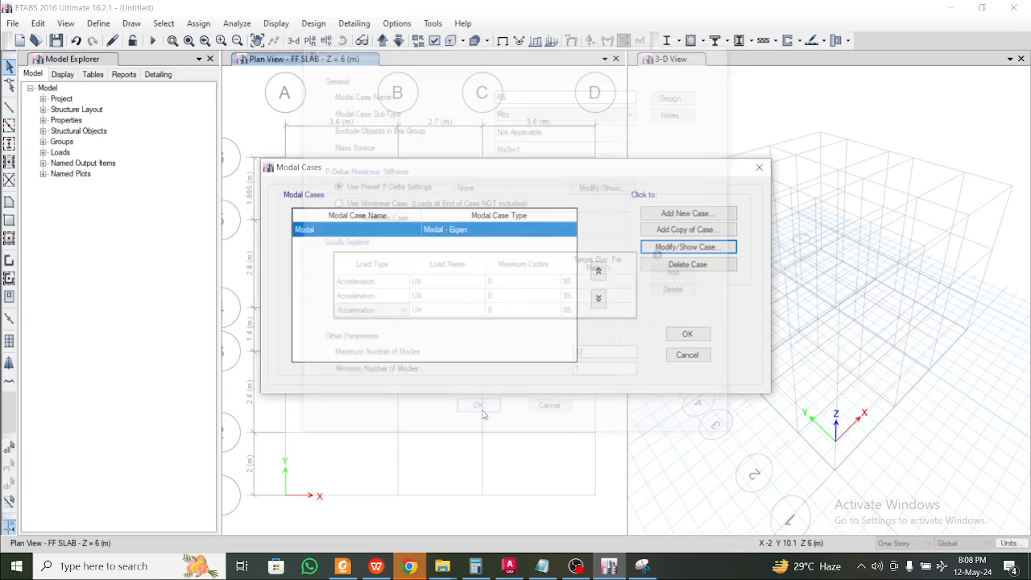
click(689, 332)
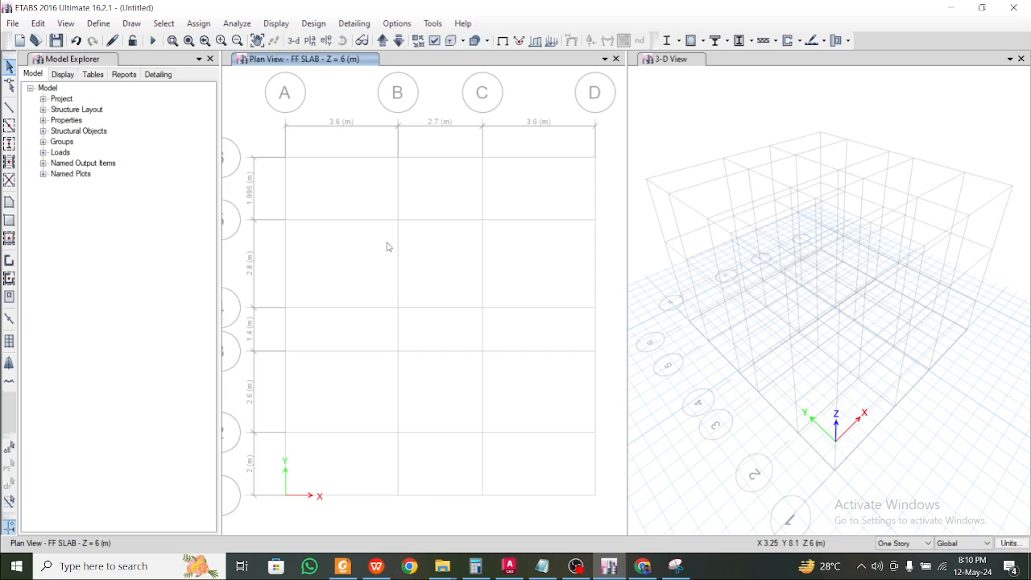
Review the existing load patterns and close them without changes
click(98, 23)
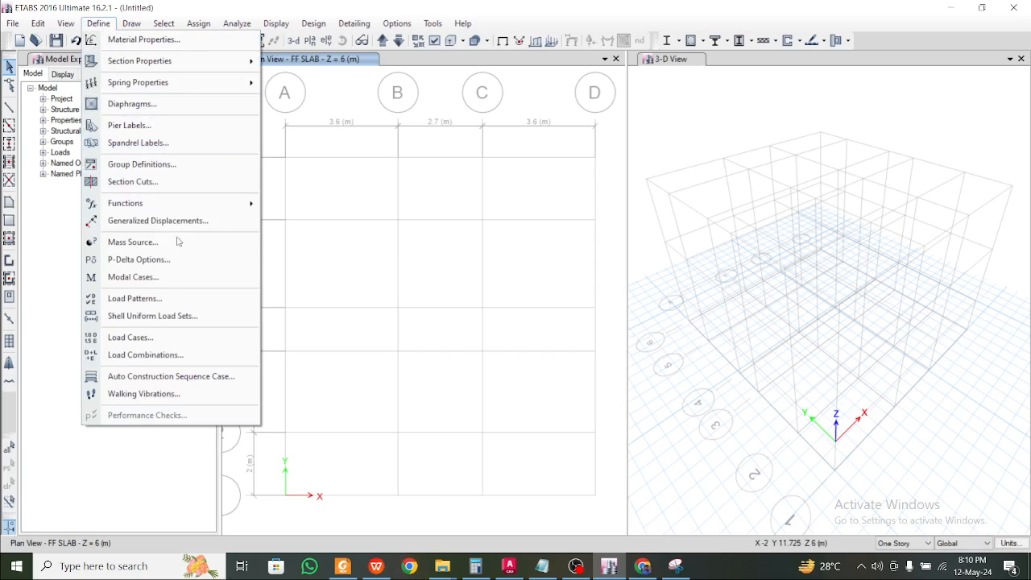
click(176, 299)
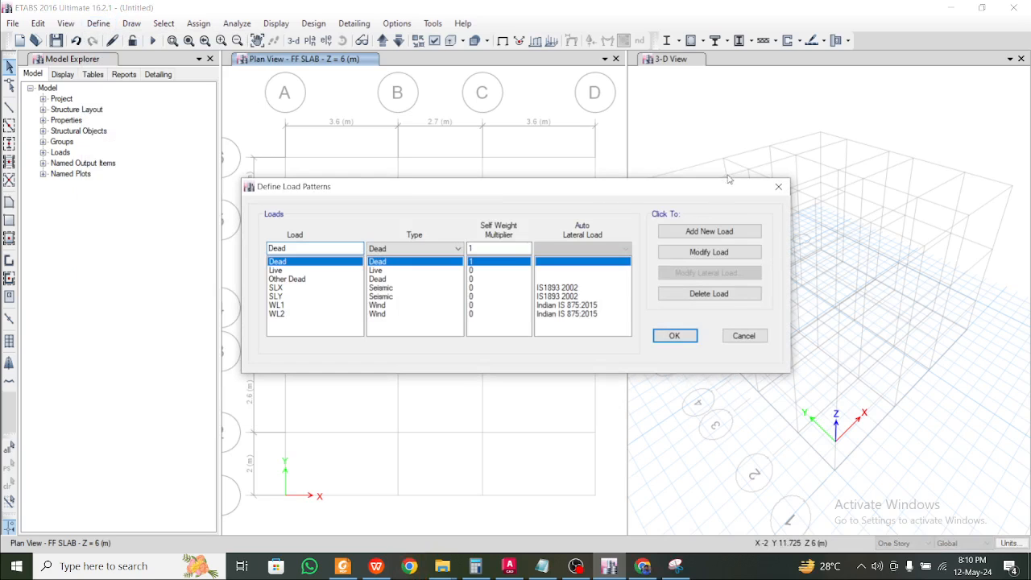
click(779, 184)
Create load case RSX of Response Spectrum type with an Acceleration U1 load
click(99, 23)
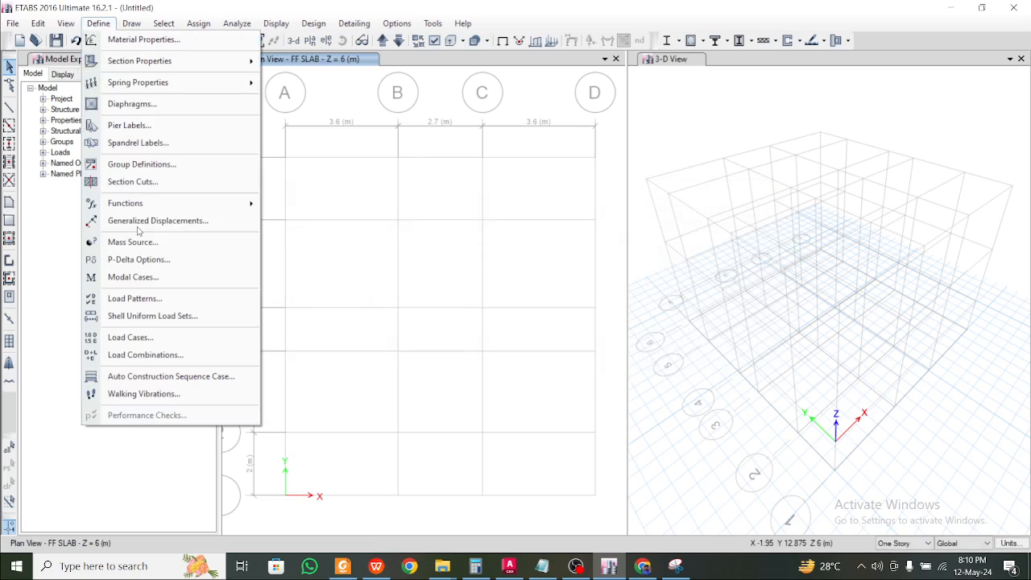
click(158, 337)
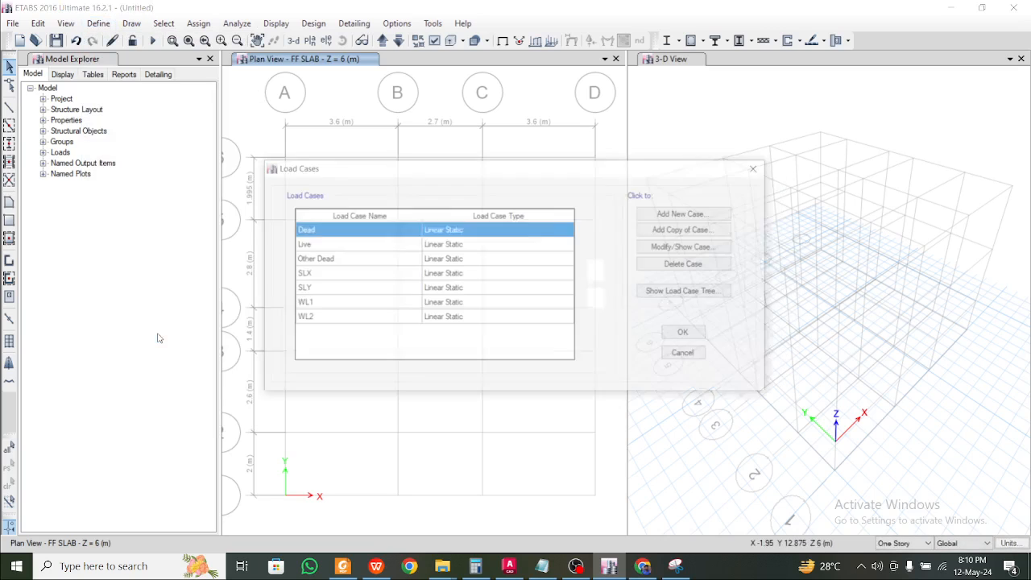
click(687, 213)
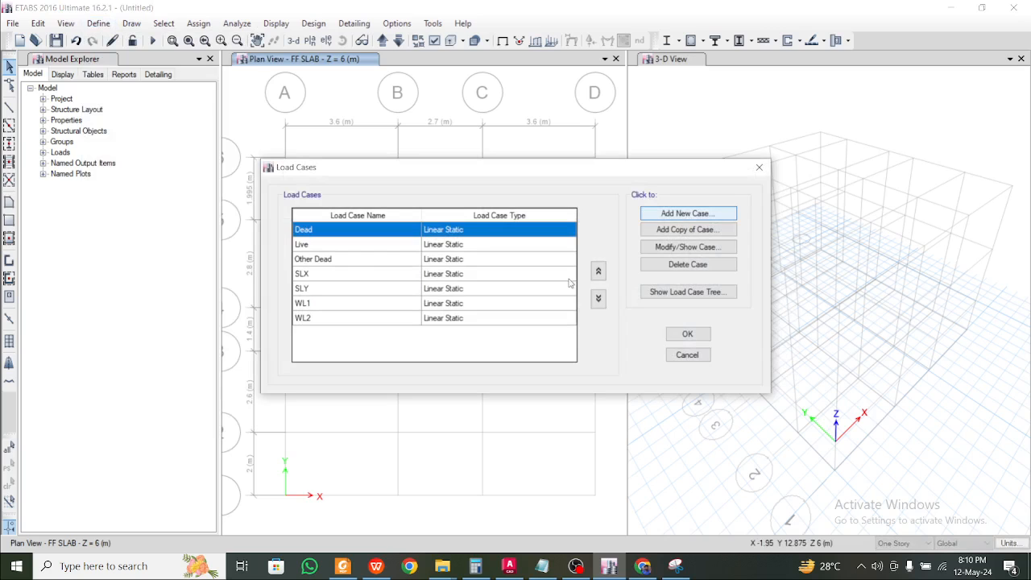
drag(592, 49, 579, 105)
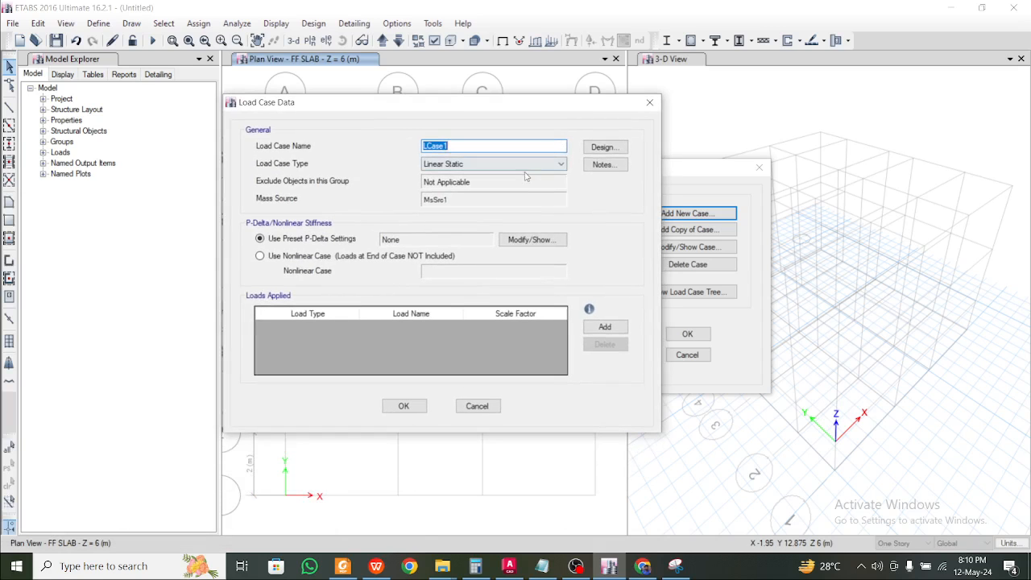
text(RSX)
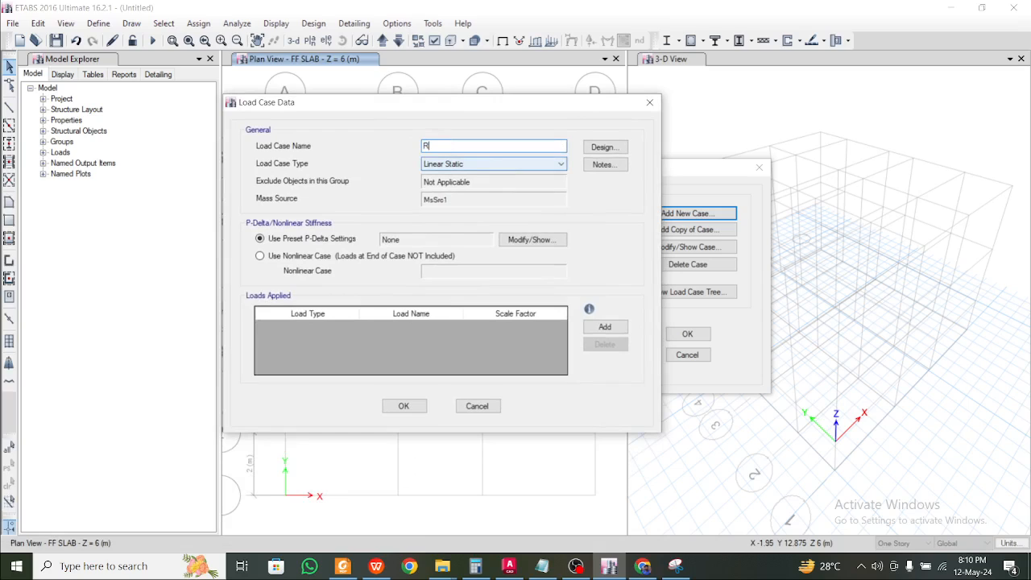
click(532, 164)
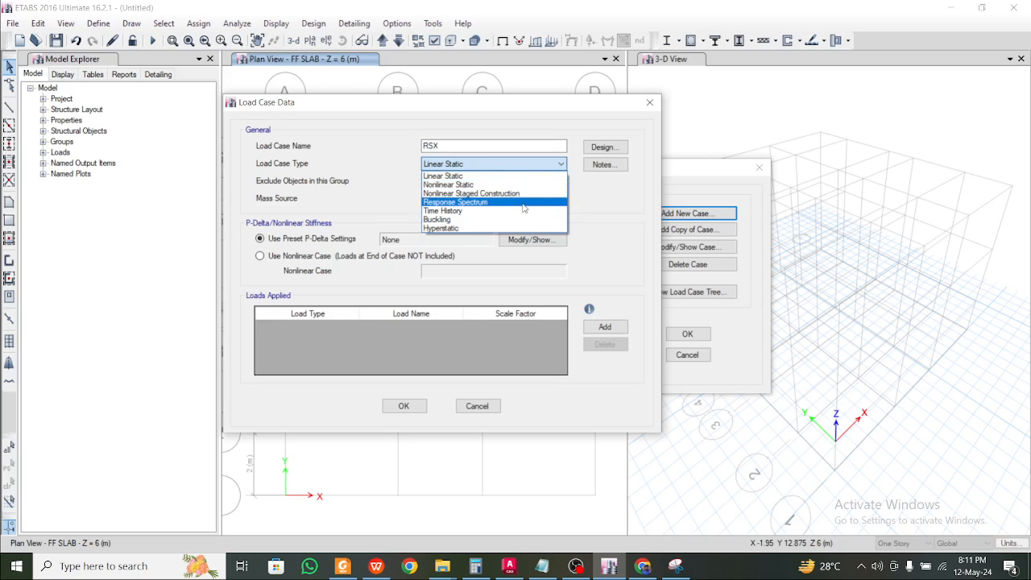
click(520, 202)
click(603, 256)
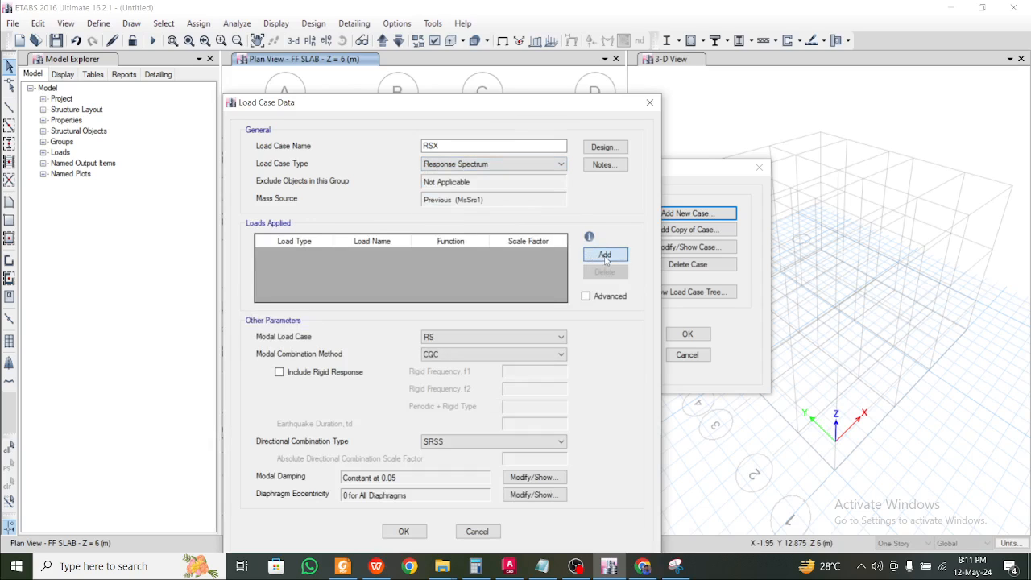
click(375, 255)
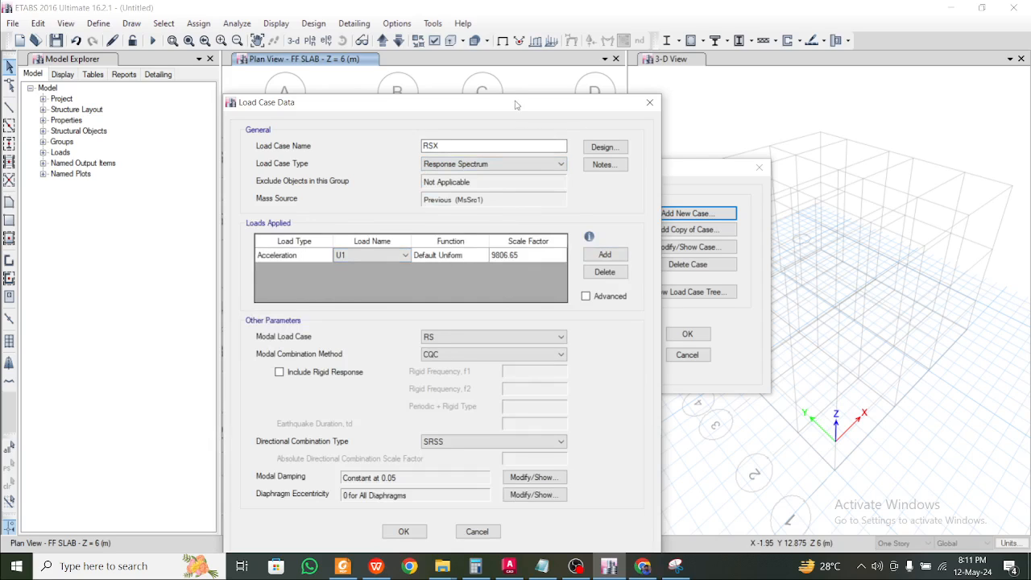
drag(515, 102, 524, 51)
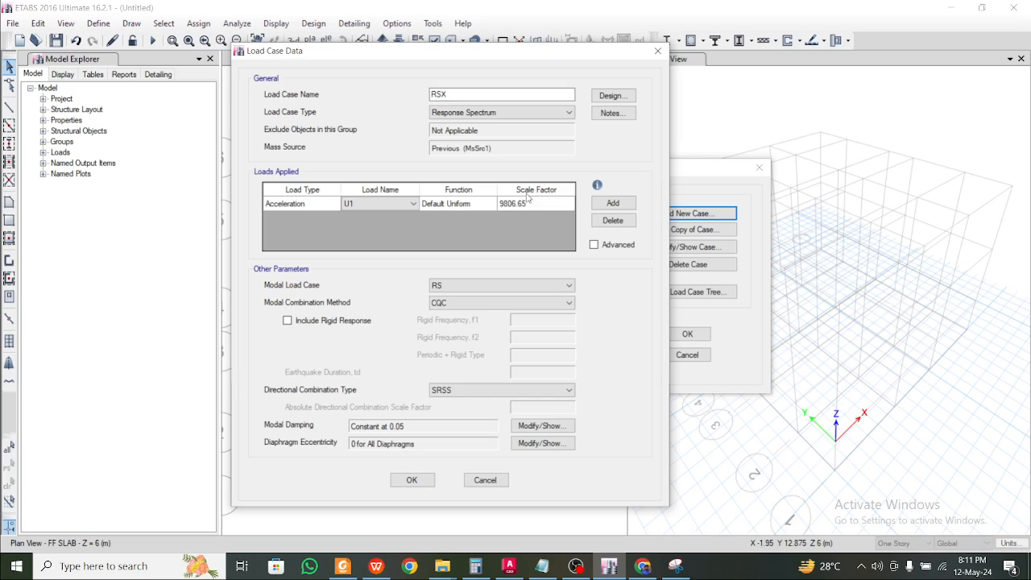
Bring the WPS notes forward and scroll to the IS 1893 scale factor SF = I*g/(2R)
click(376, 566)
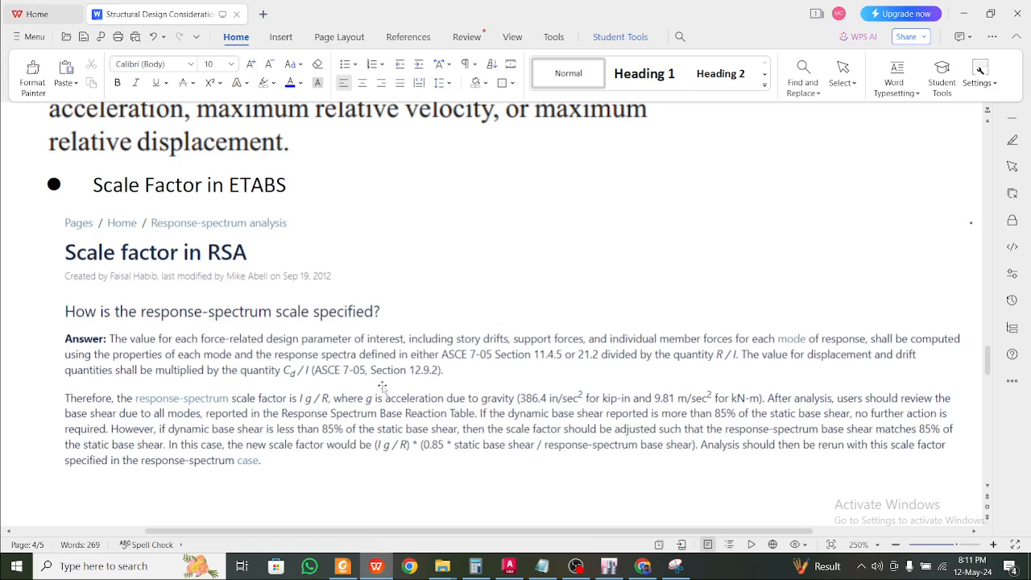
scroll(375, 370, up, 5)
scroll(375, 370, down, 5)
click(564, 339)
scroll(563, 340, down, 4)
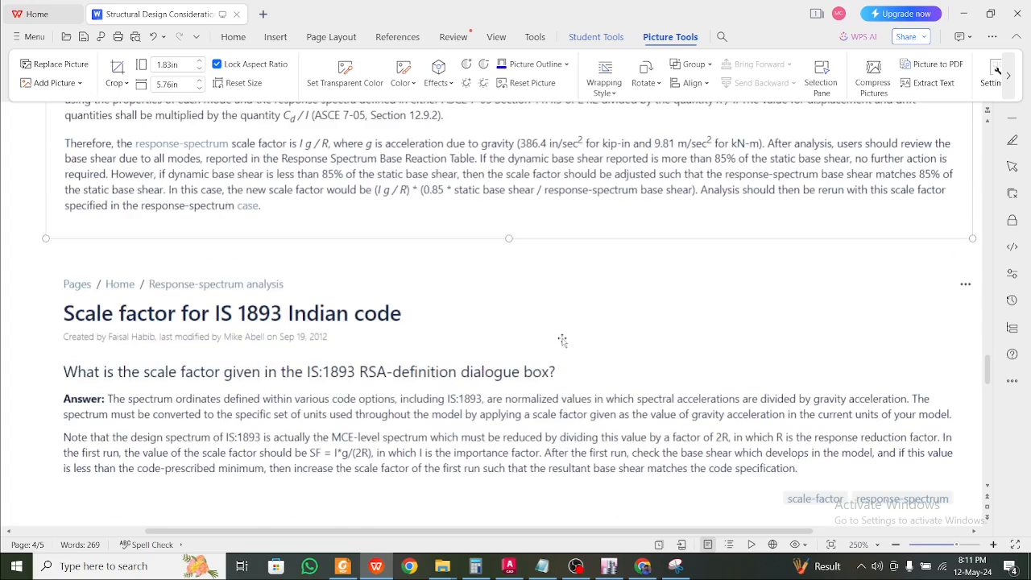
click(522, 330)
scroll(522, 330, down, 1)
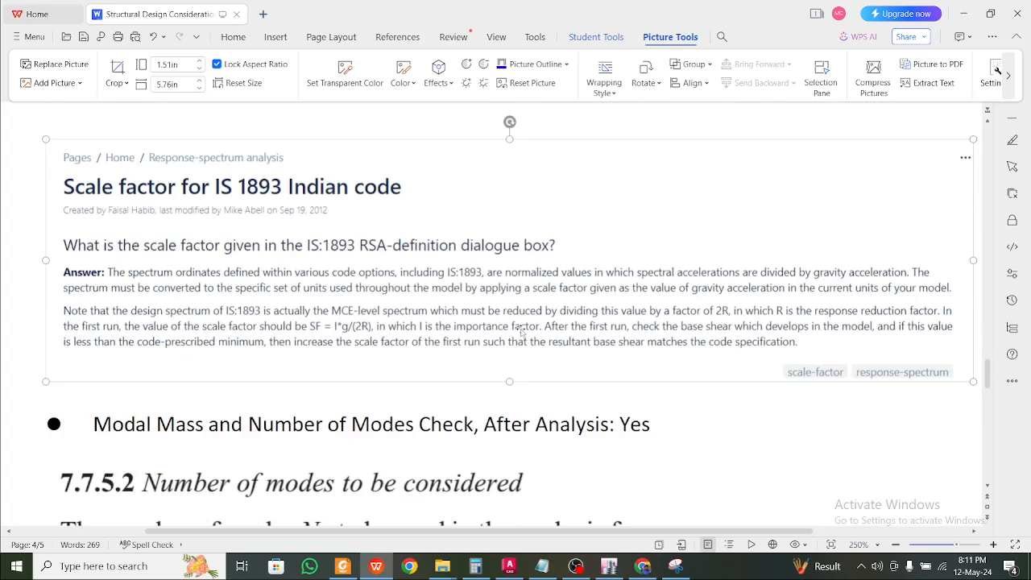
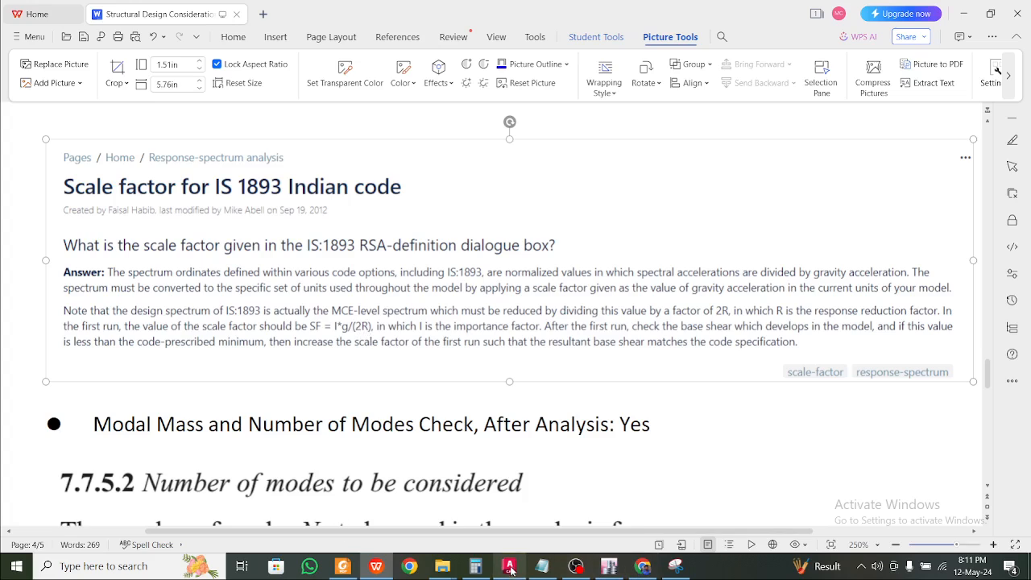
Compute 9.81 ÷ 10 = 0.981 in Calculator
click(476, 567)
key(Escape)
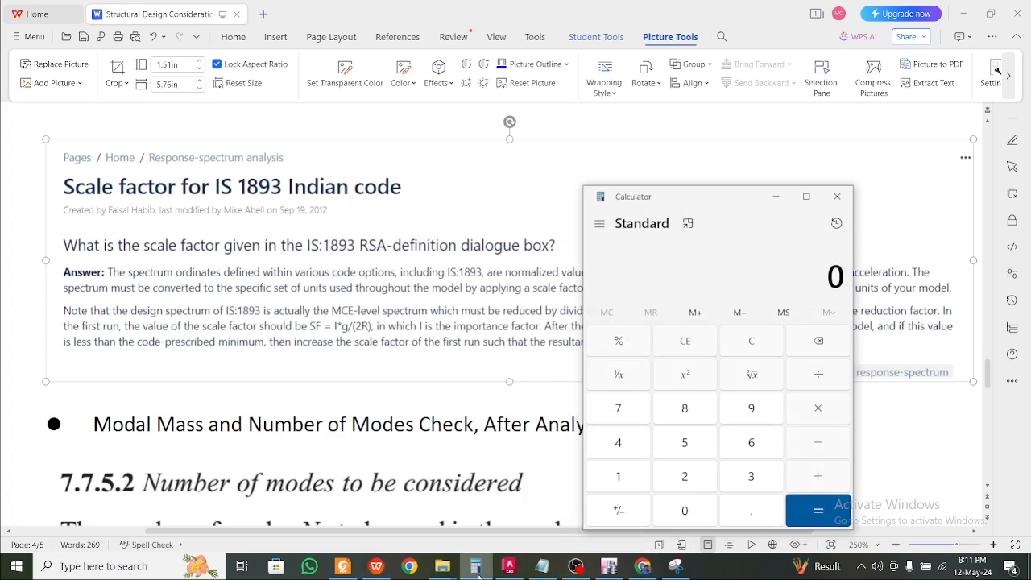
text(1*)
key(Escape)
text(9.81)
text(/)
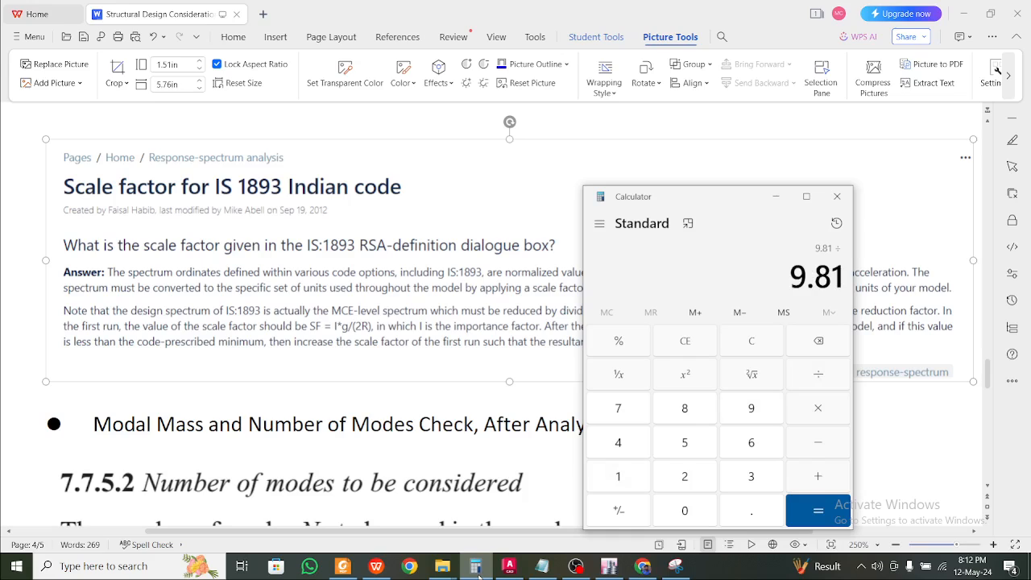
text(10)
key(Return)
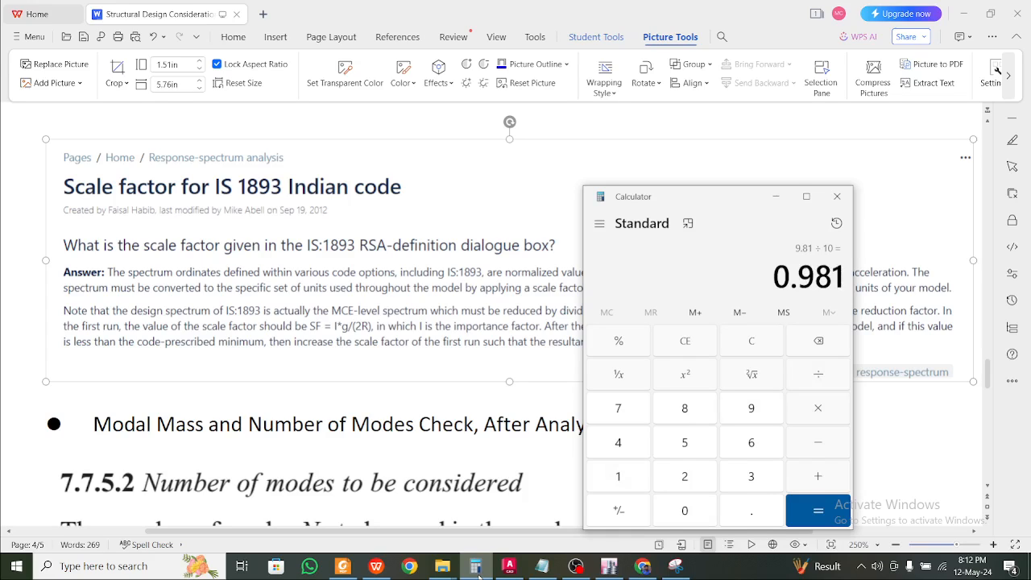
Recheck the WPS scale-factor notes and return to the ETABS RSX load case
click(776, 196)
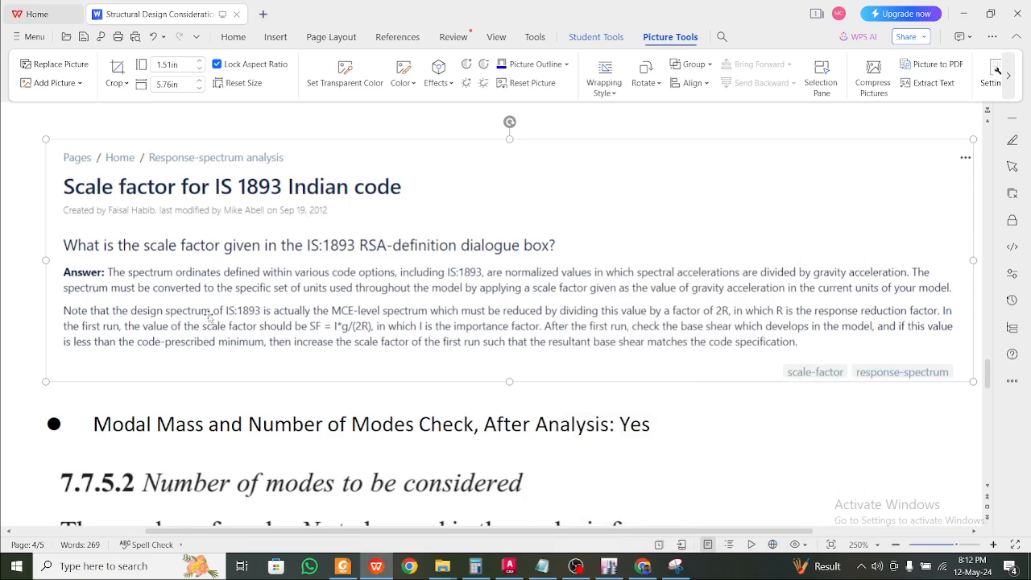
scroll(211, 317, up, 4)
scroll(212, 317, up, 3)
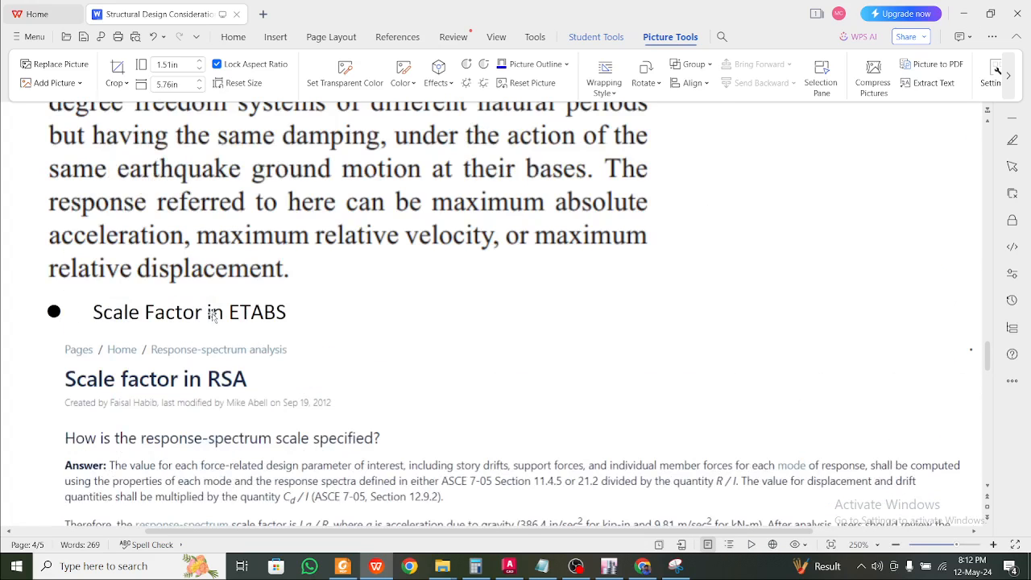
scroll(212, 316, down, 6)
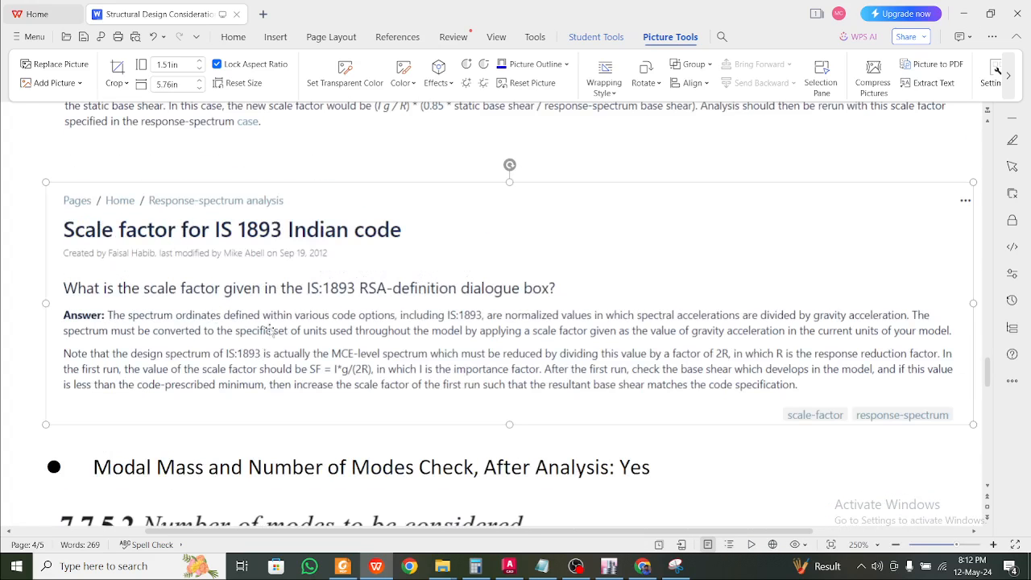
click(963, 14)
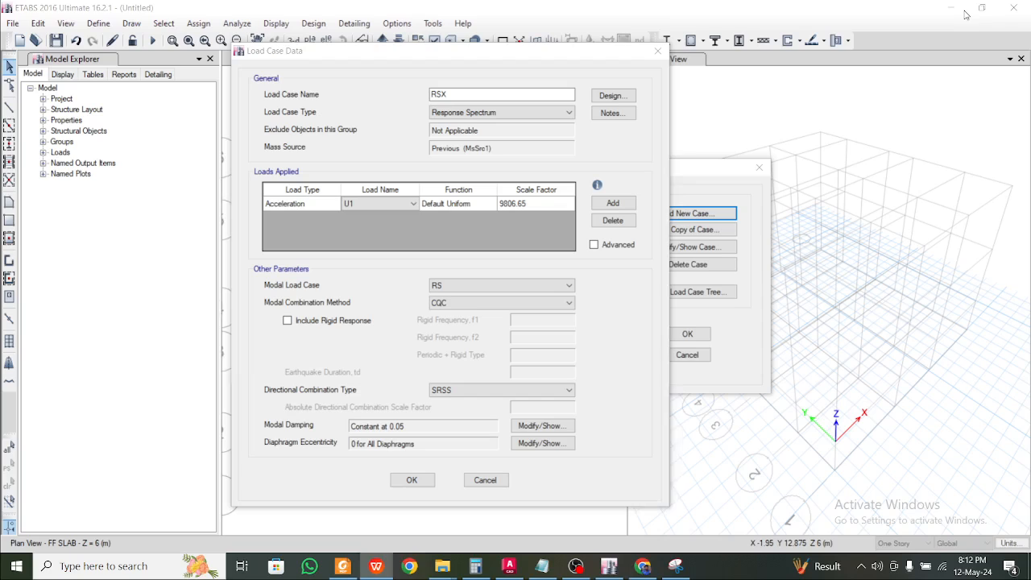
Enter 0.98 as the RSX U1 scale factor, comparing against the WPS notes
click(551, 203)
text(0.98)
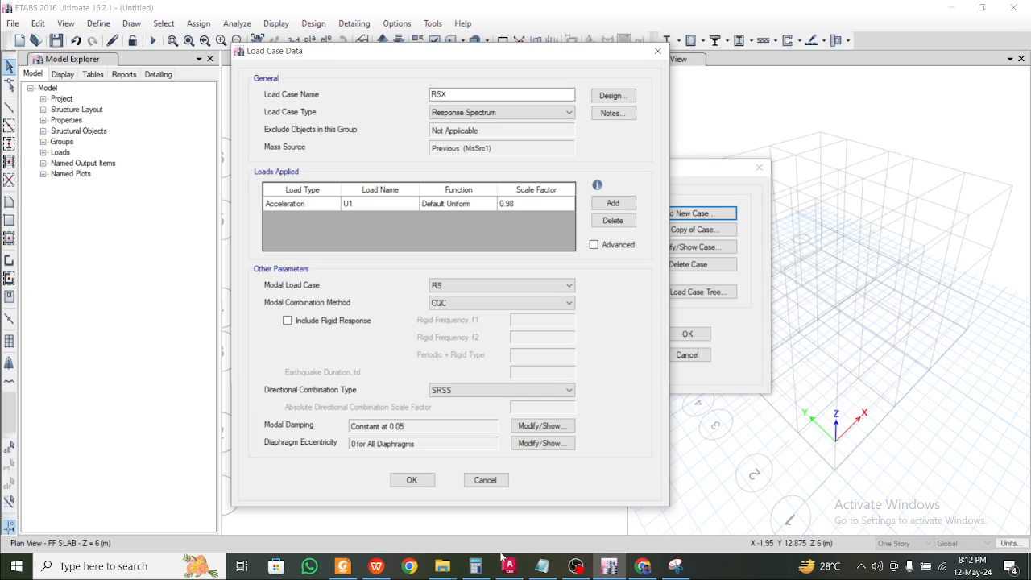
click(379, 567)
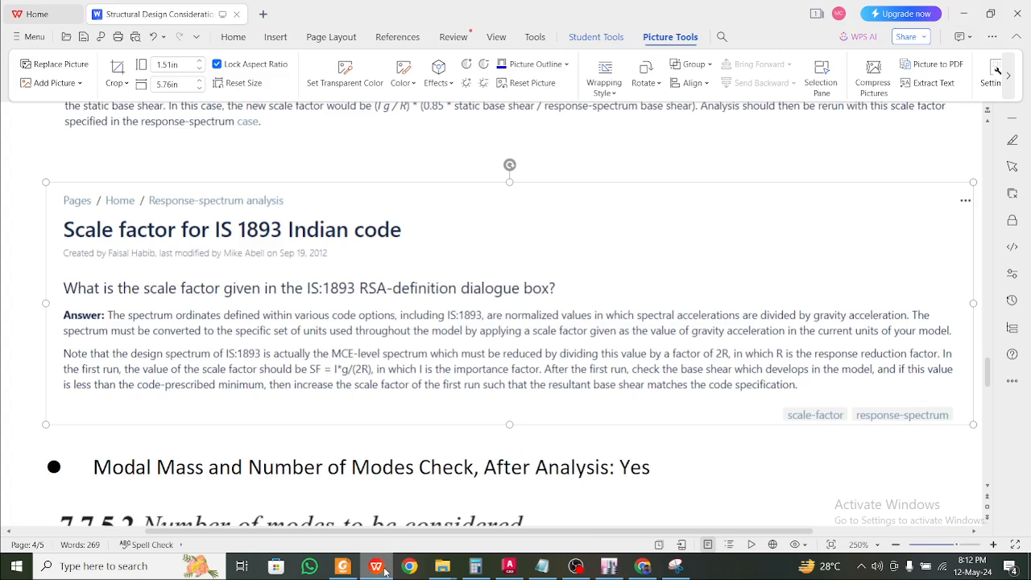
click(384, 571)
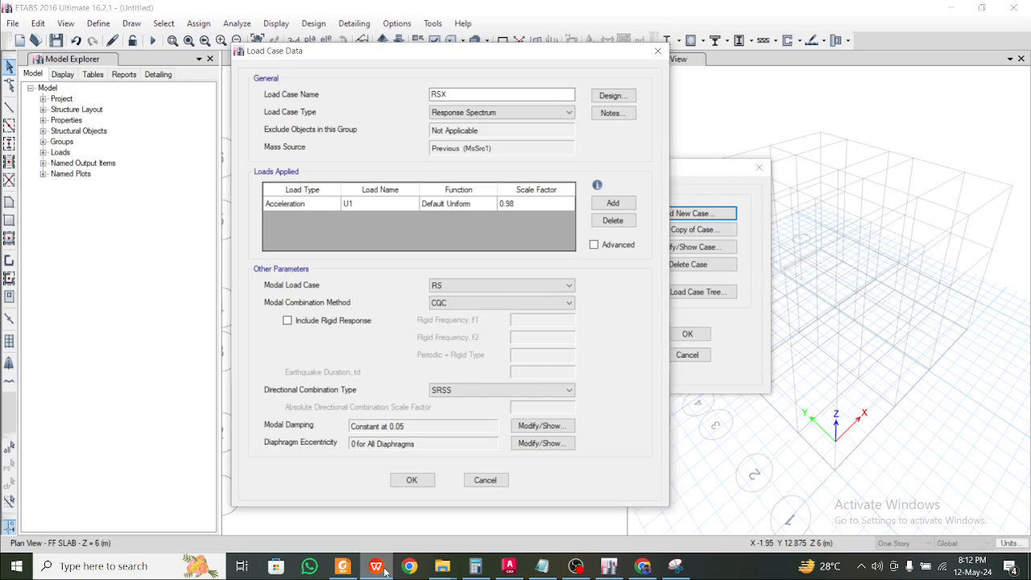
click(384, 571)
click(384, 571)
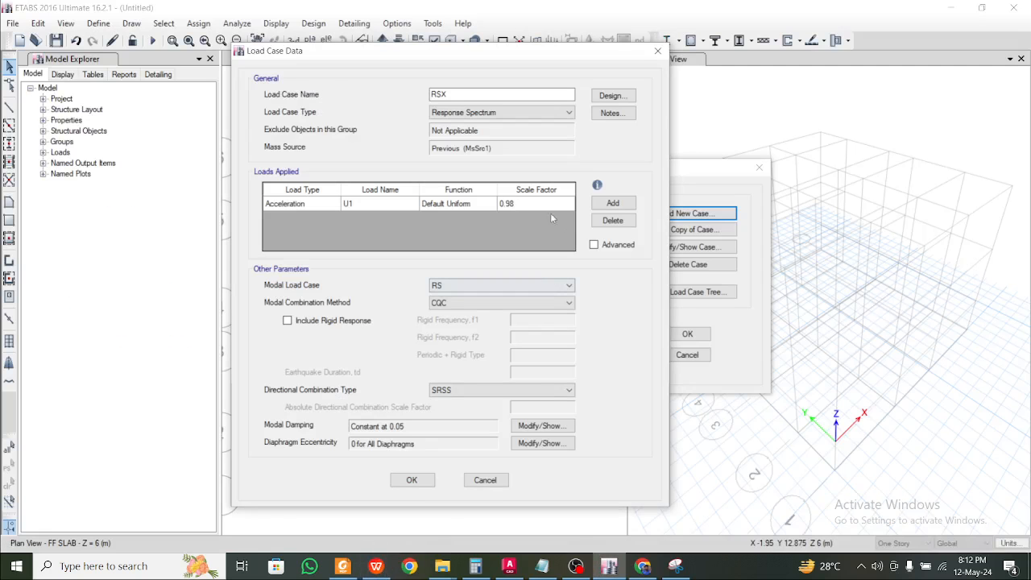
Verify the scale factor in the WPS notes and confirm the RSX load case
click(376, 567)
scroll(448, 241, up, 5)
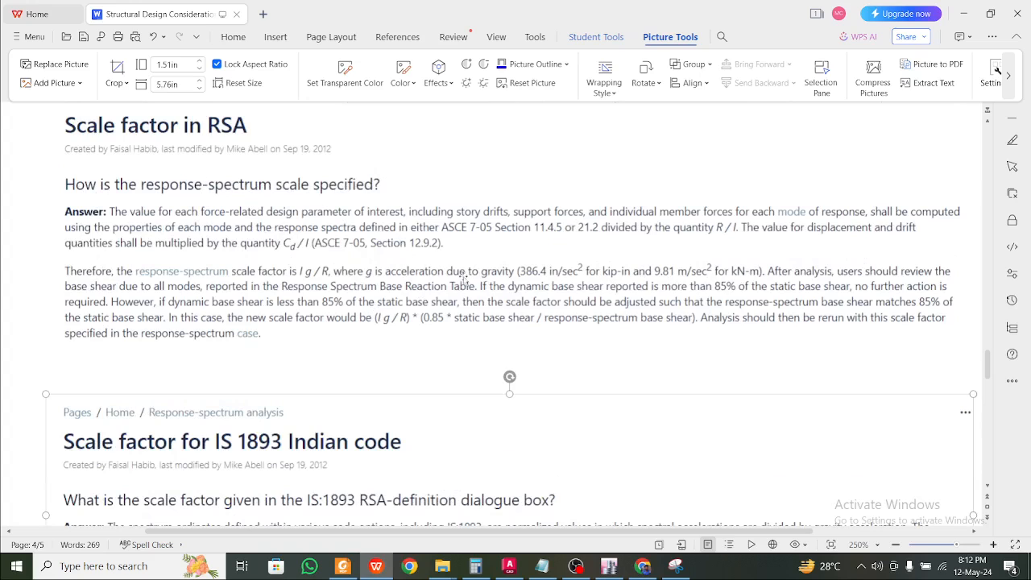
scroll(662, 246, down, 1)
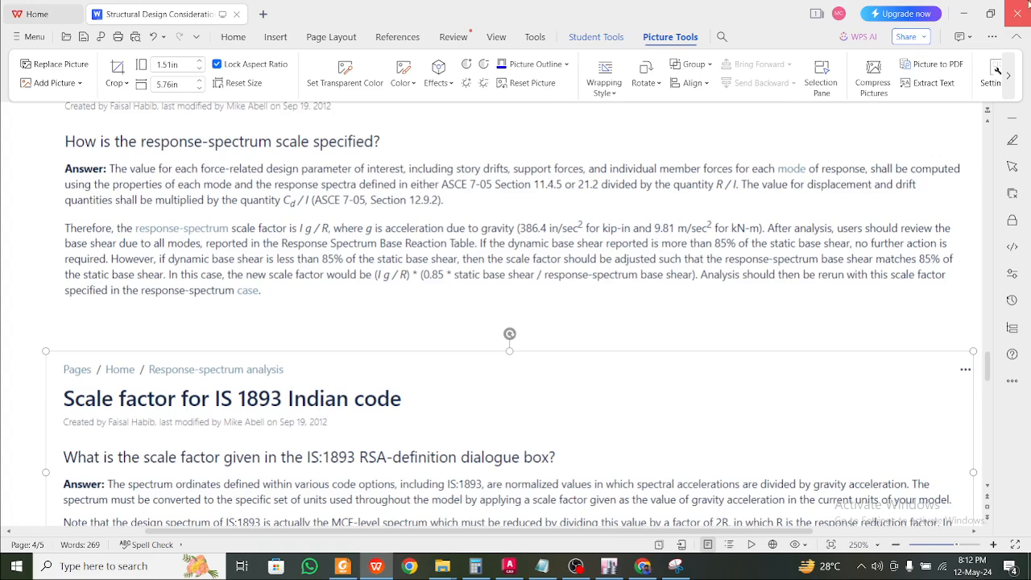
click(963, 14)
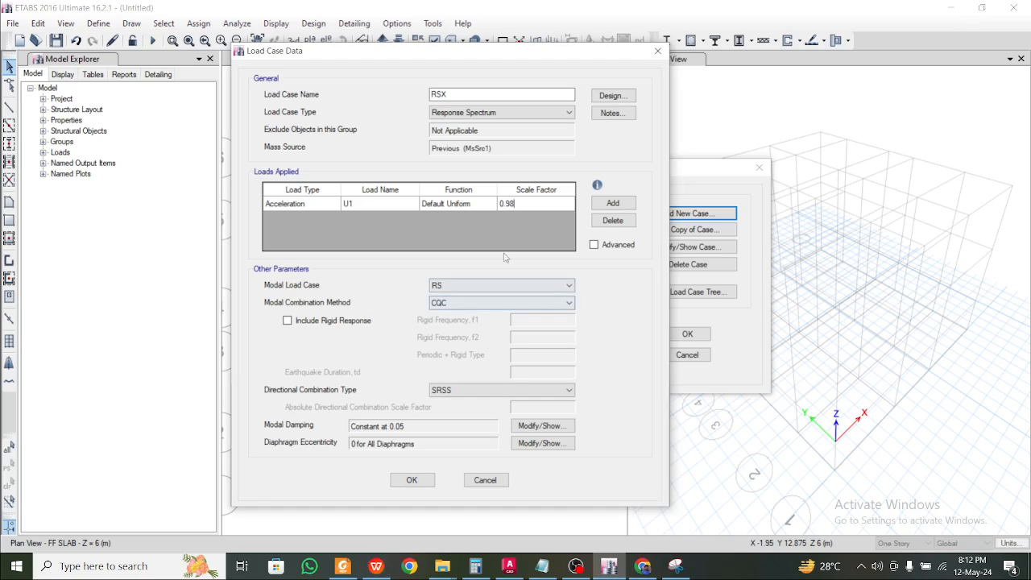
click(412, 480)
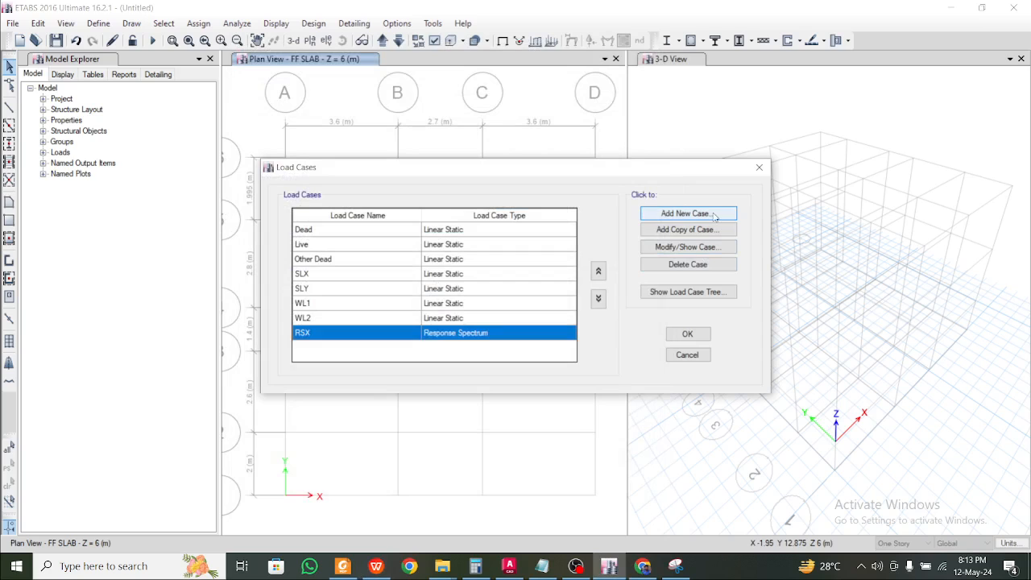
Add a new load case named RSY of Response Spectrum type
key(Return)
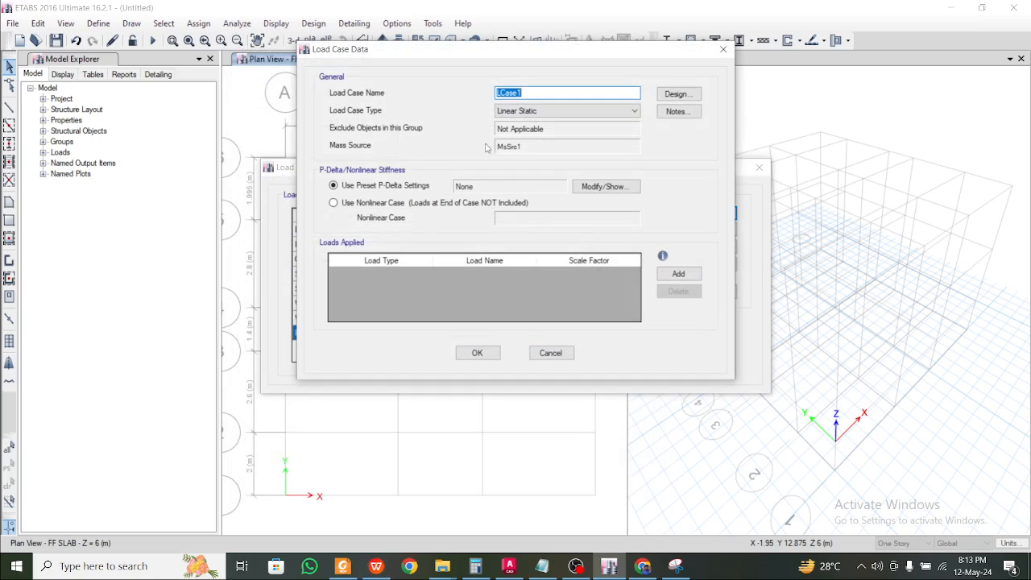
text(RSY)
click(571, 111)
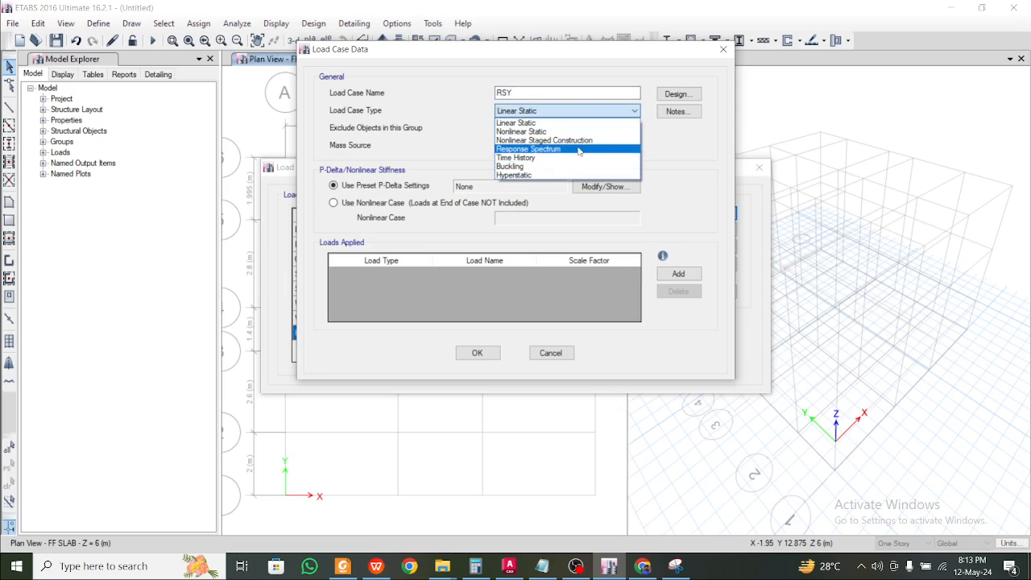
click(596, 148)
Add a U2 acceleration load row with scale factor 0.98
click(677, 202)
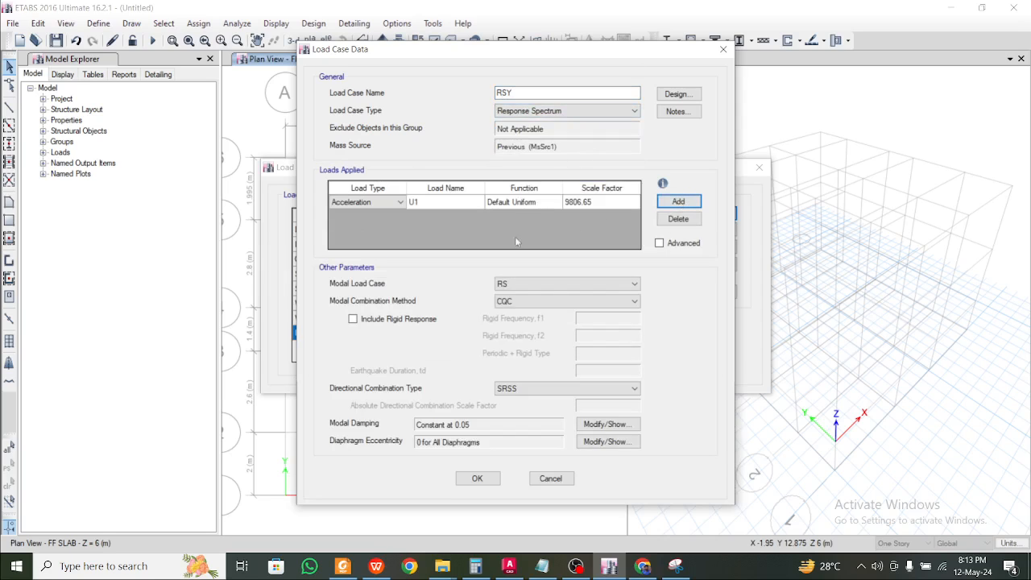
click(441, 201)
click(441, 201)
click(442, 202)
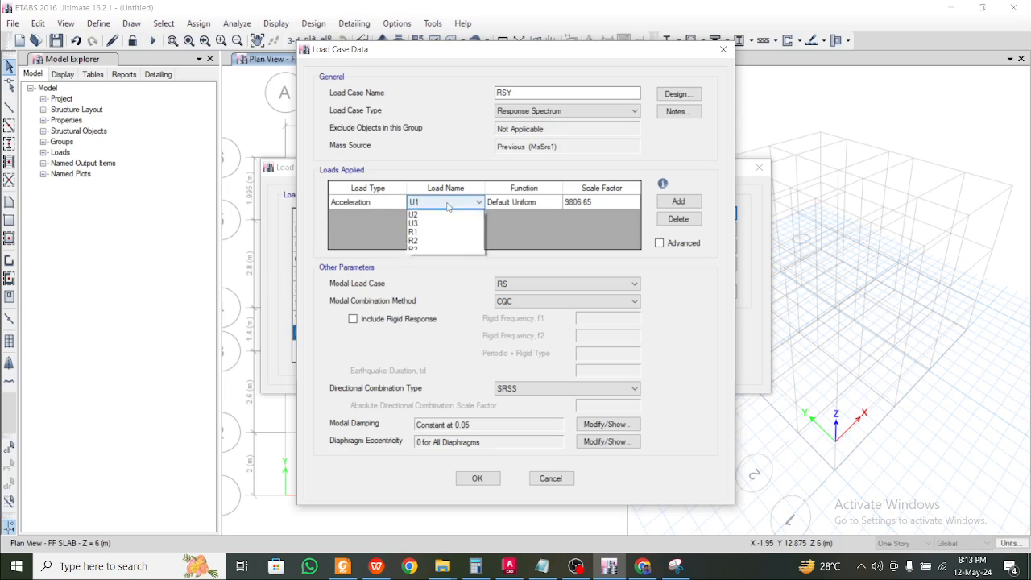
click(447, 222)
click(583, 203)
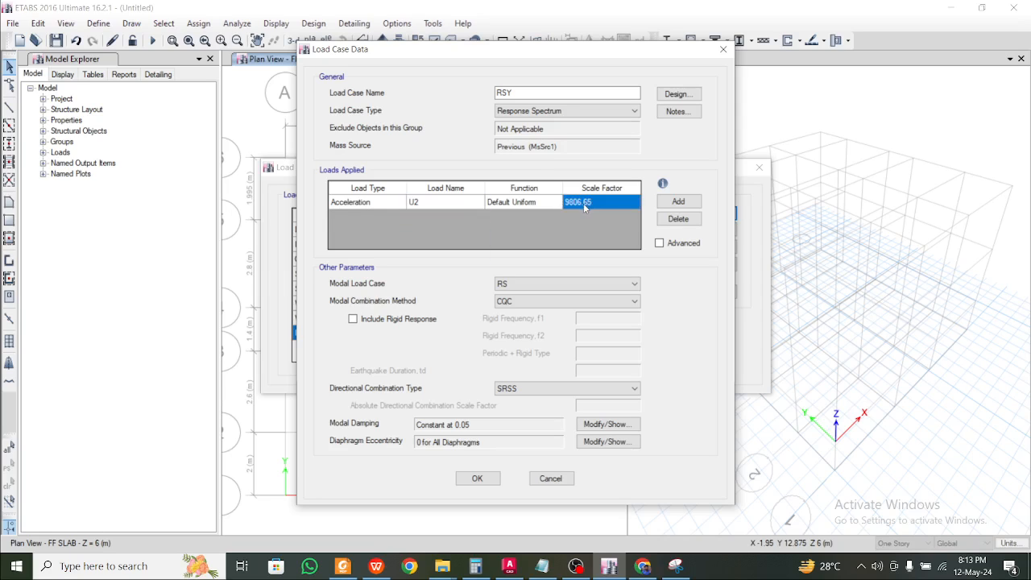
text(0.5)
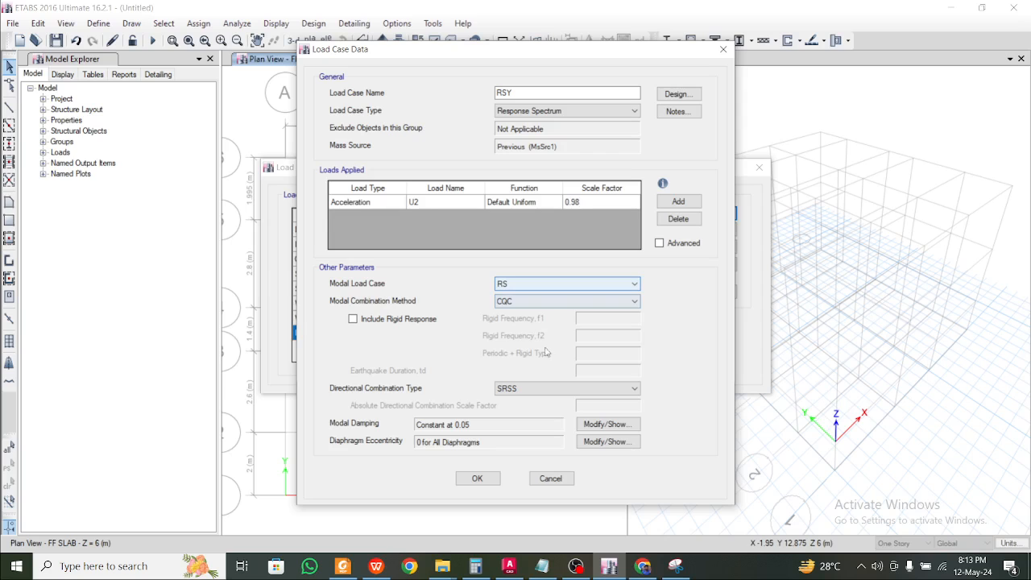
Keep CQC as the modal combination and save the RSY case
click(551, 303)
click(552, 303)
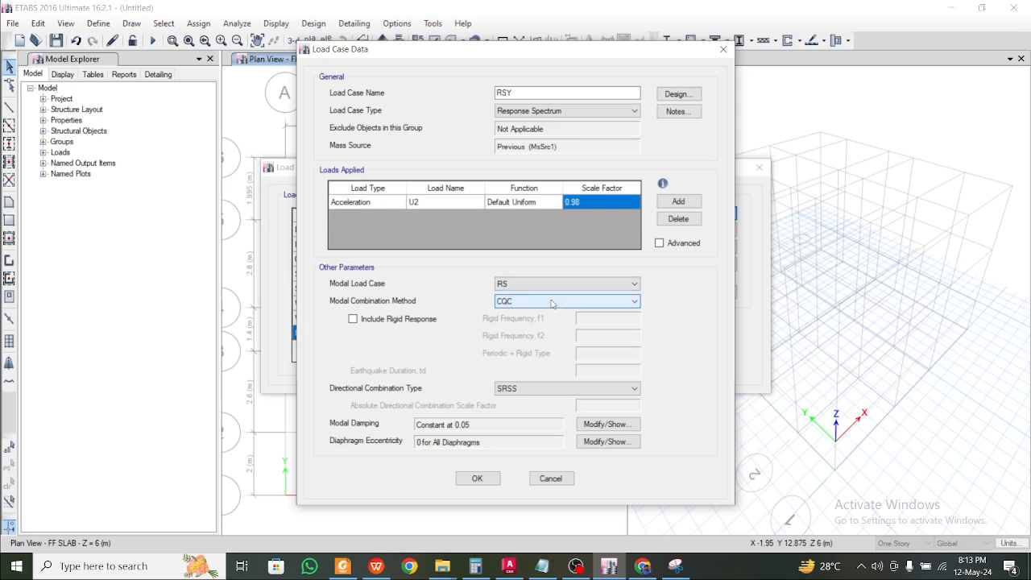
click(478, 478)
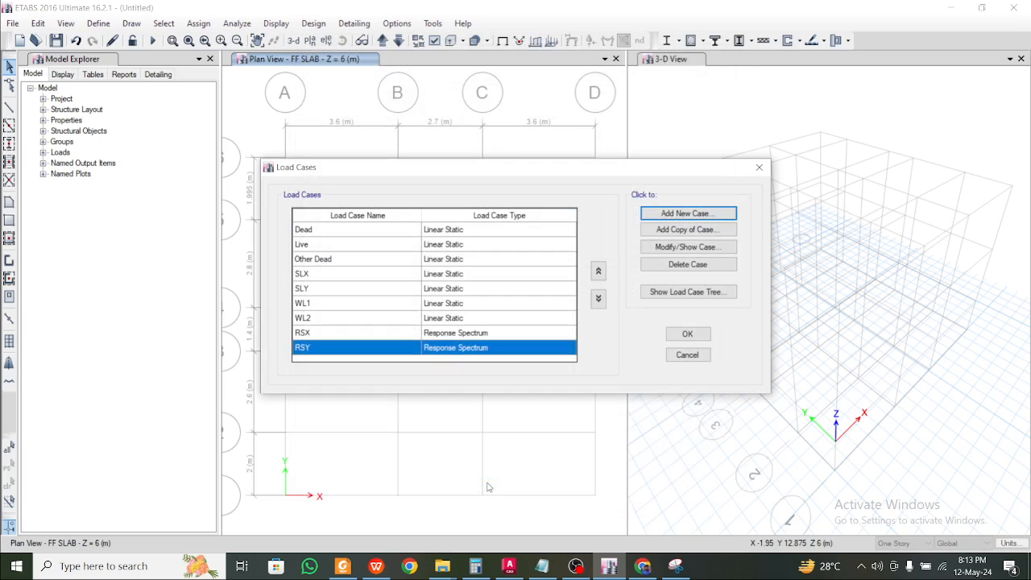
click(691, 215)
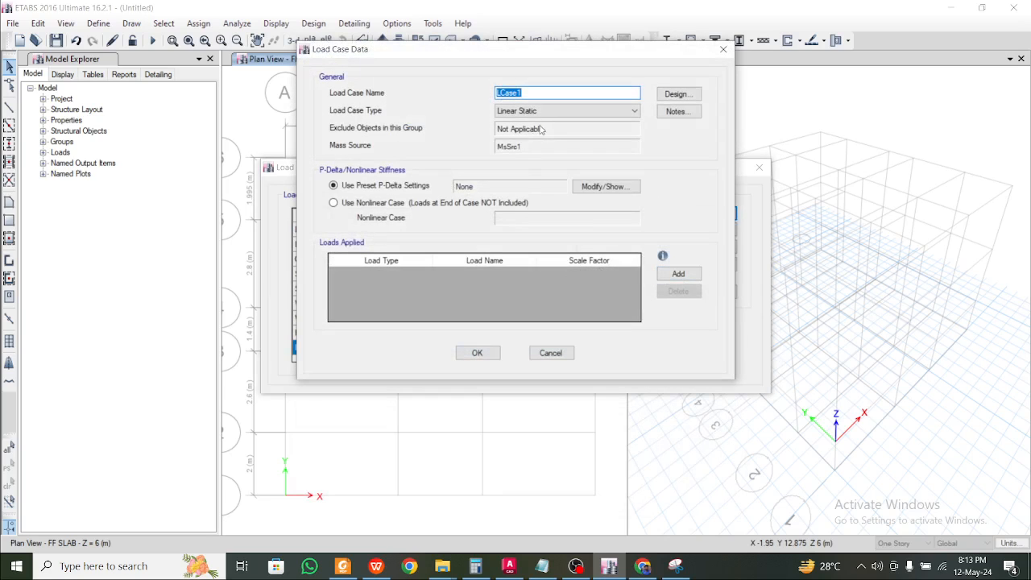
text(RSZ)
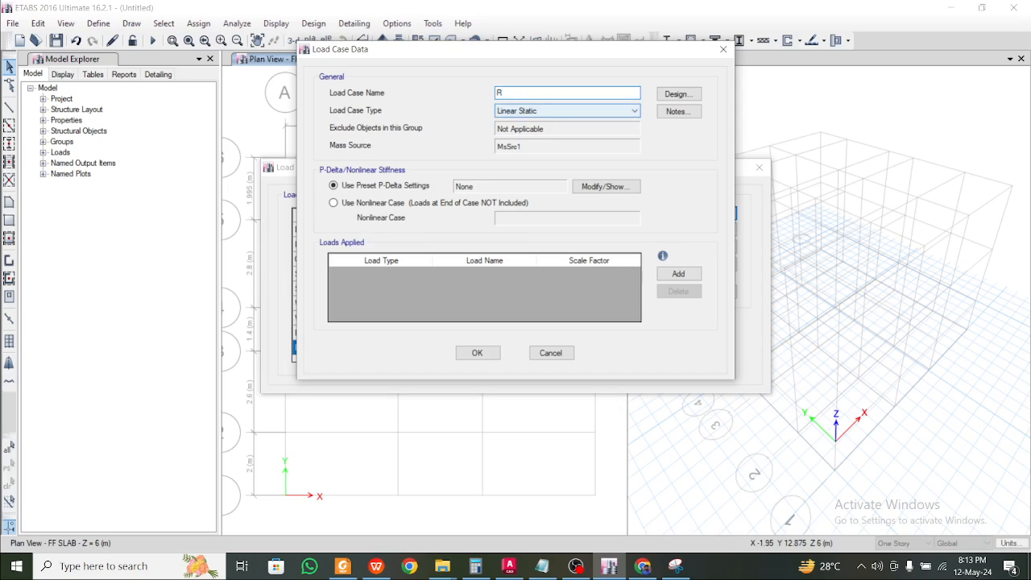
click(541, 111)
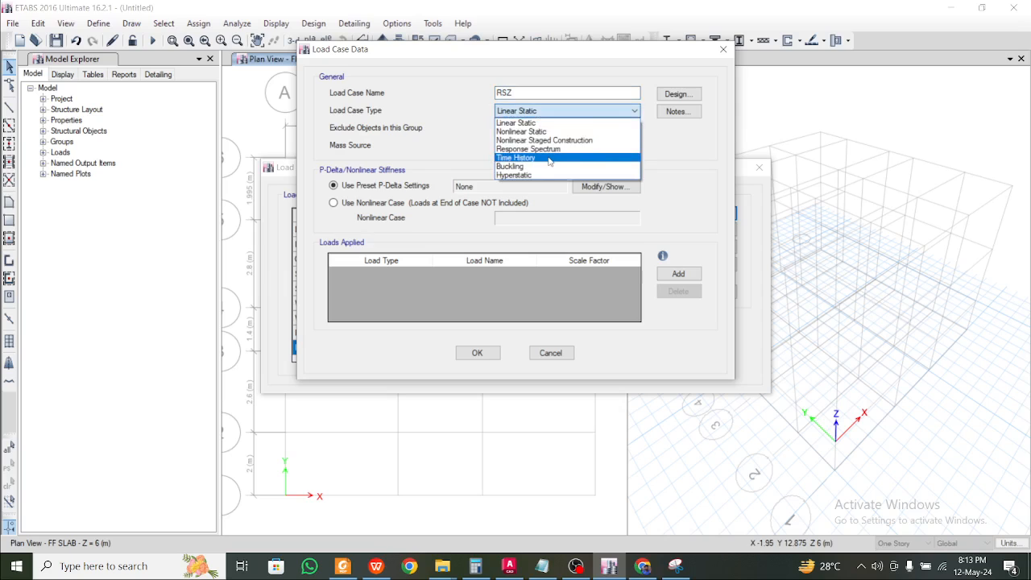
click(544, 149)
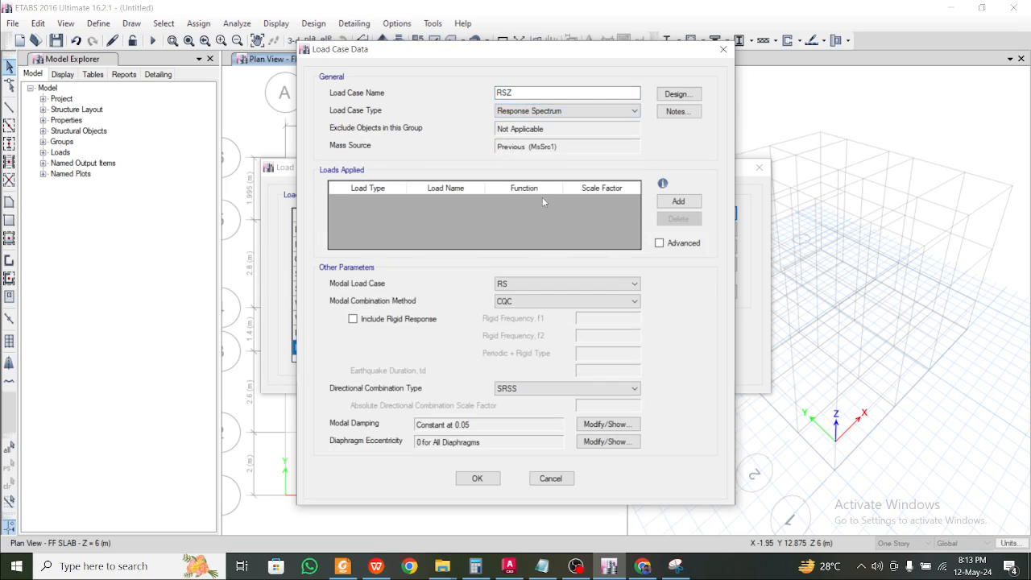
click(676, 202)
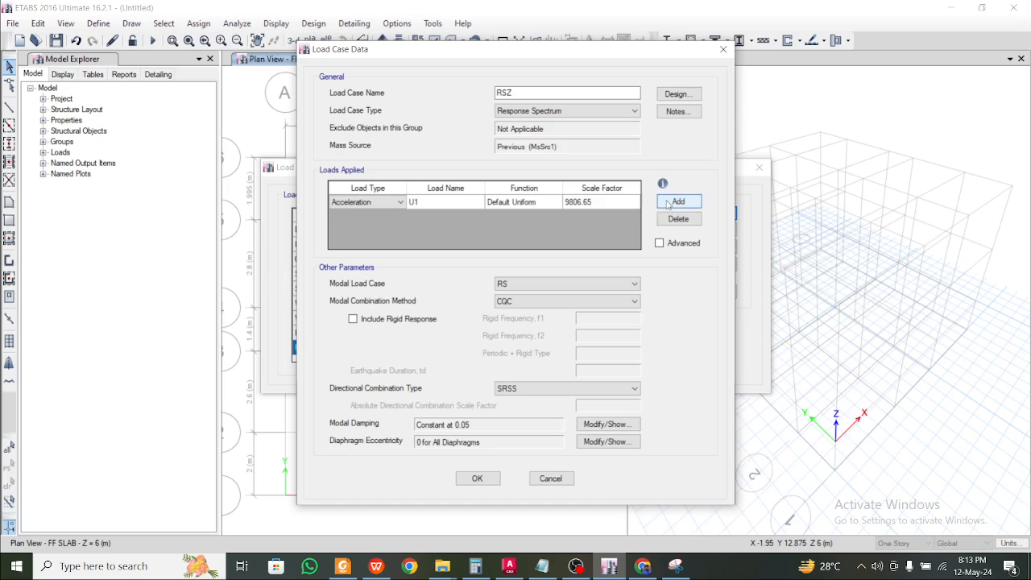
click(476, 202)
click(423, 219)
click(604, 199)
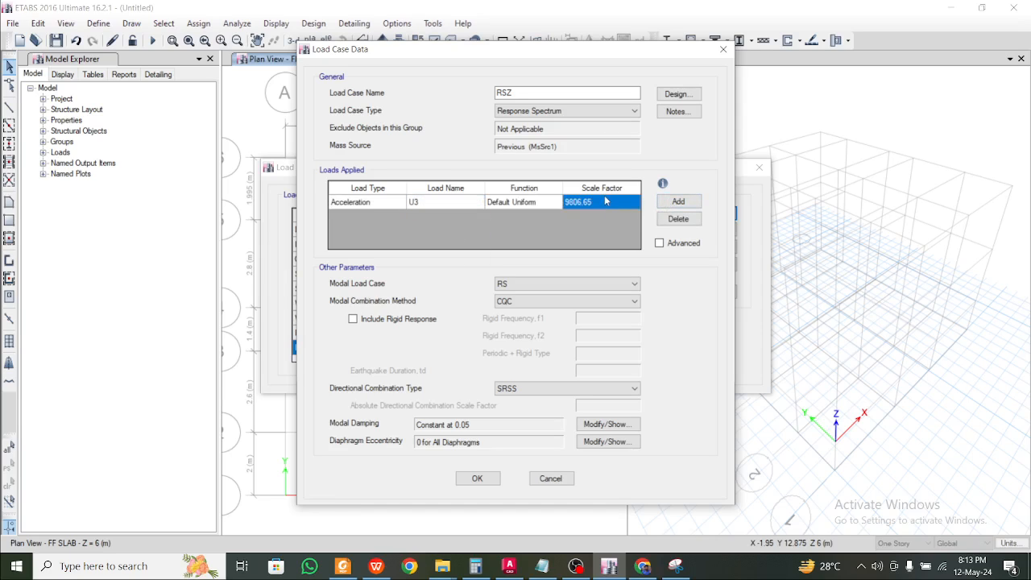
text(0.98)
click(477, 479)
click(689, 335)
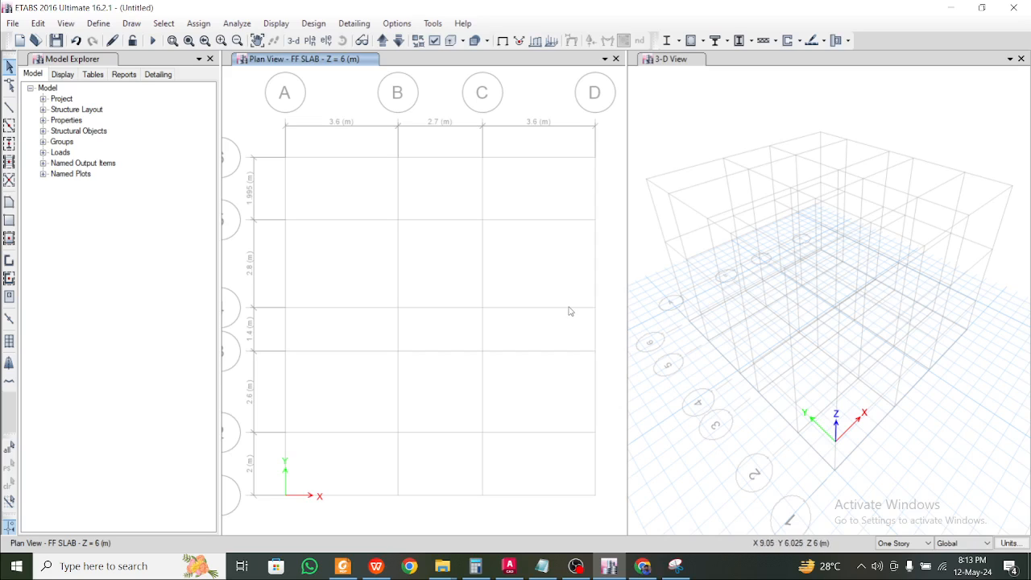
Save the model as RCC in the ETABS RCC folder, then bring up the IS 1893 PDF
key(ctrl+s)
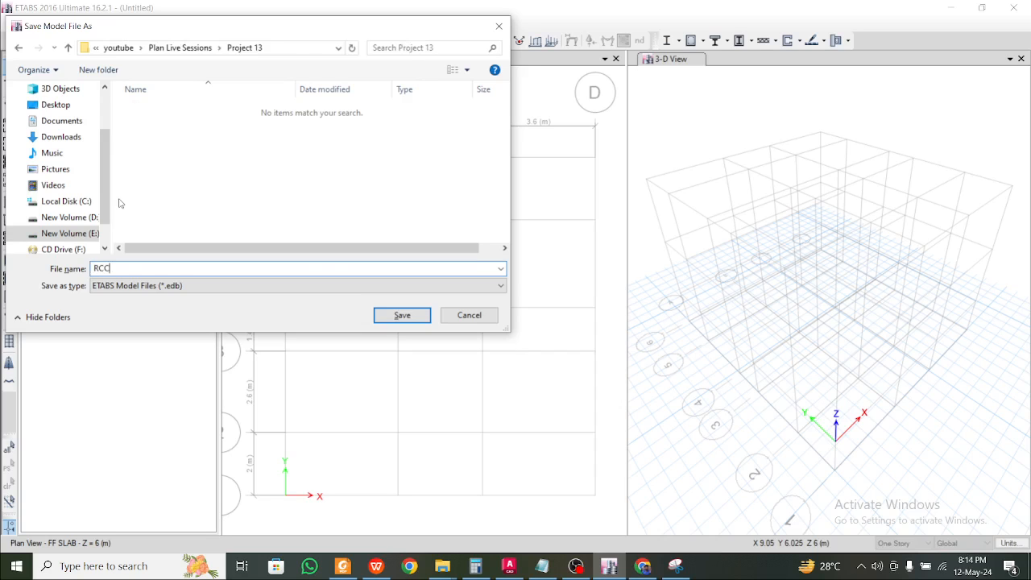
click(395, 315)
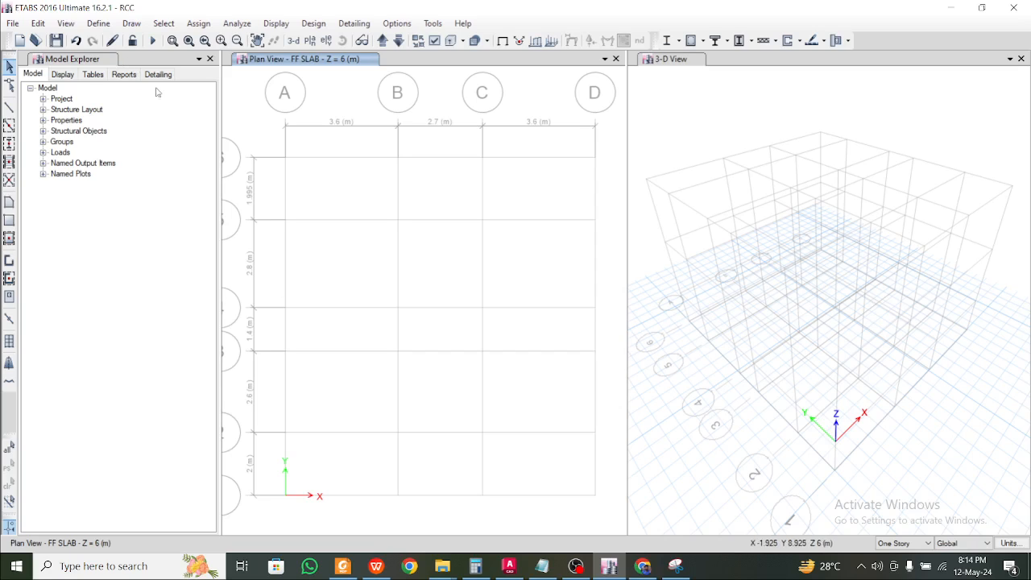
key(alt+Tab)
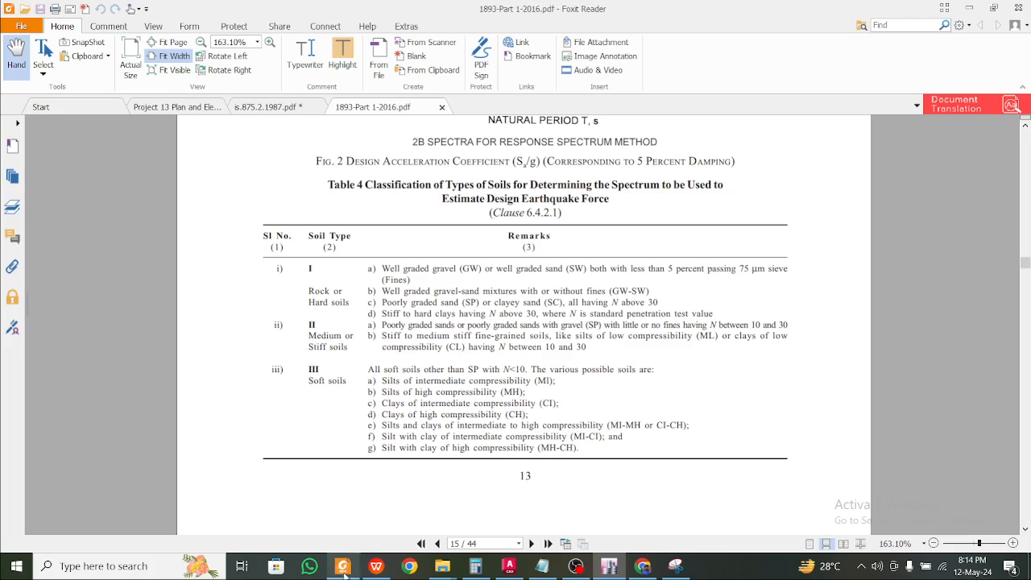
Inspect the Project 13 ground-floor plan for column and grid positions, then return to ETABS
click(204, 110)
scroll(425, 303, up, 2)
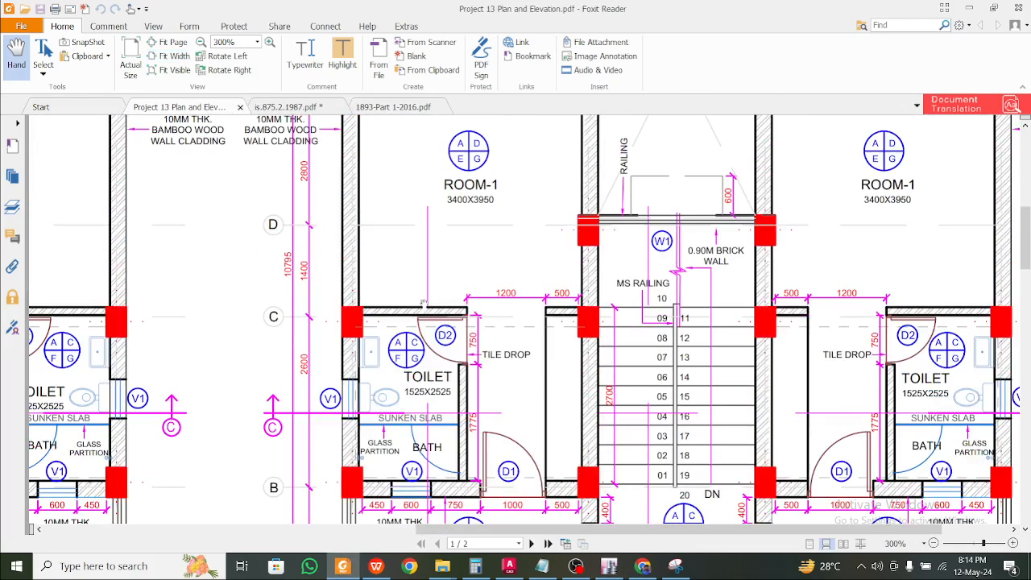
ctrl+scroll(425, 301, down, 1)
drag(591, 529, 405, 529)
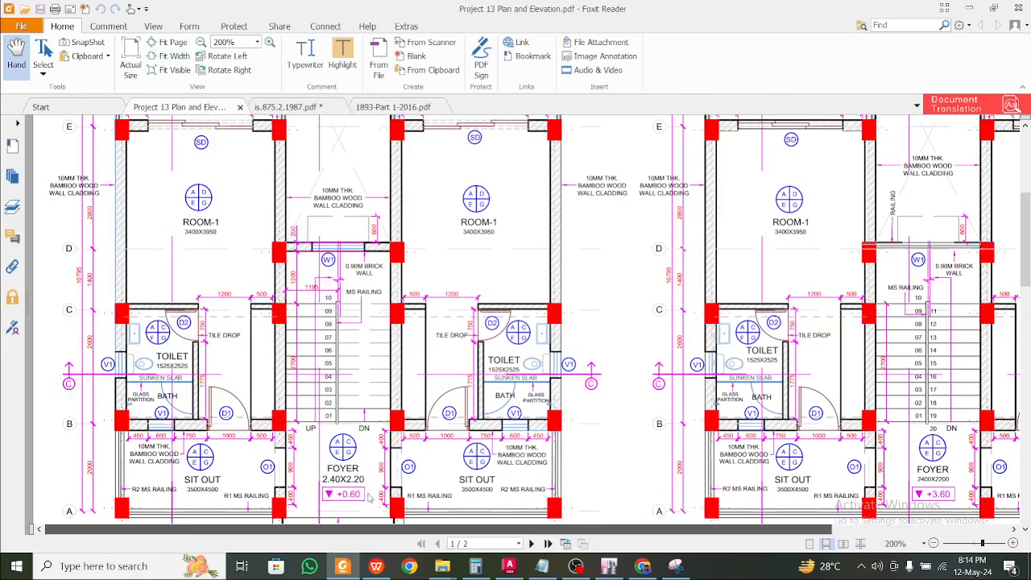
scroll(272, 343, up, 3)
ctrl+scroll(272, 342, down, 1)
scroll(272, 342, down, 1)
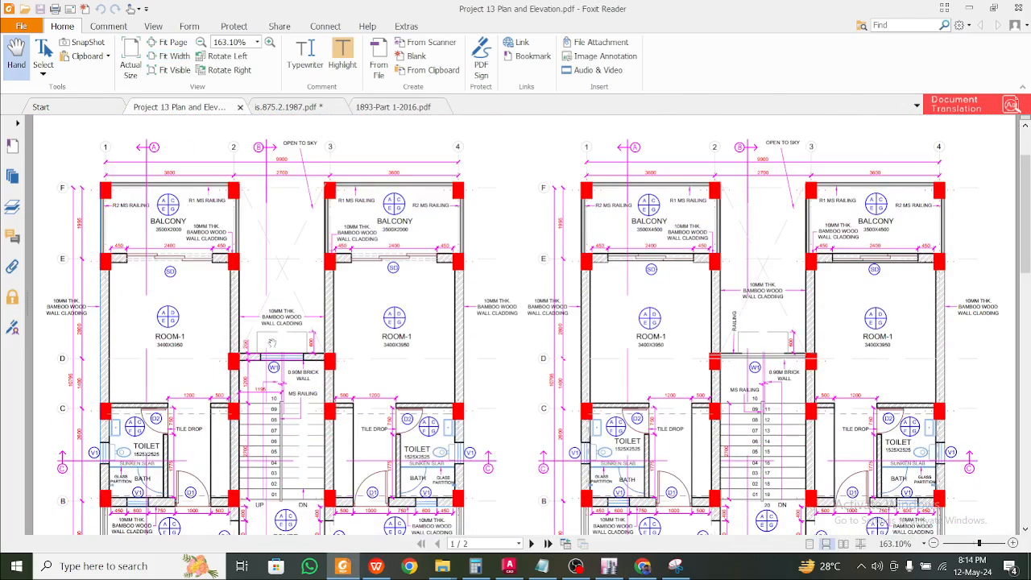
scroll(184, 343, down, 3)
ctrl+scroll(175, 347, up, 3)
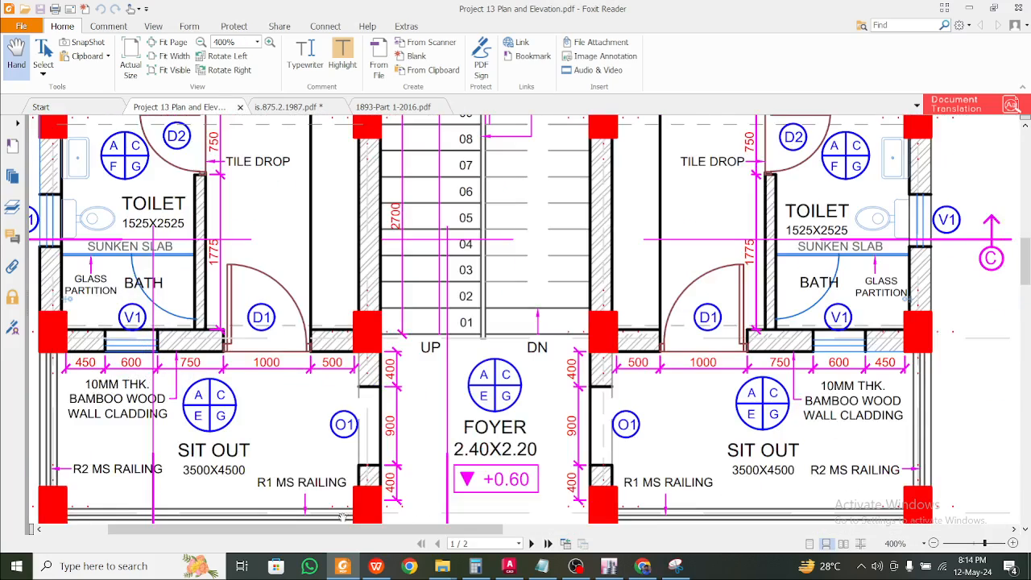
ctrl+scroll(337, 493, down, 1)
drag(391, 531, 368, 532)
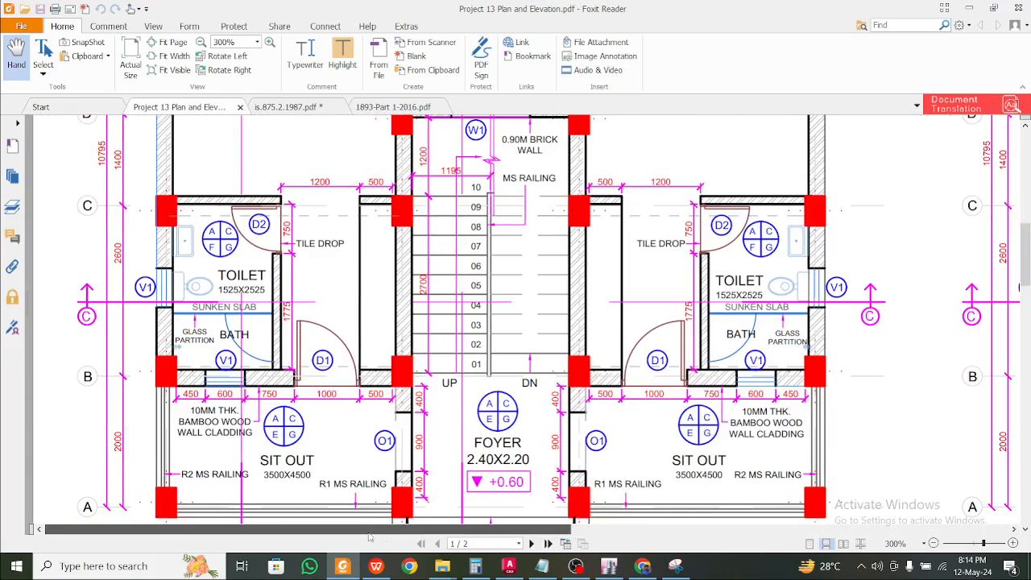
scroll(467, 427, down, 1)
scroll(444, 382, up, 2)
scroll(444, 382, up, 2)
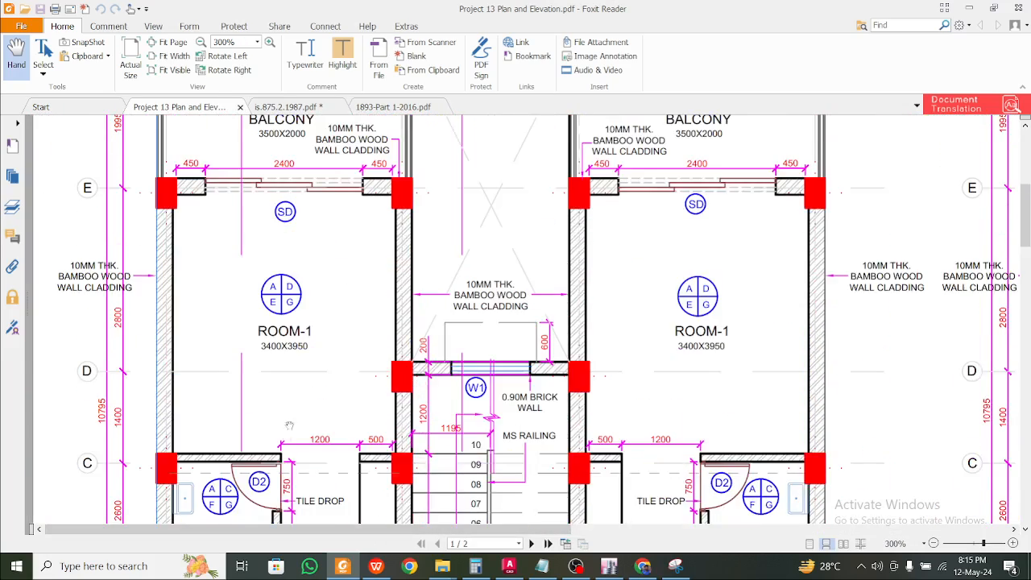
scroll(287, 419, down, 1)
scroll(300, 403, up, 3)
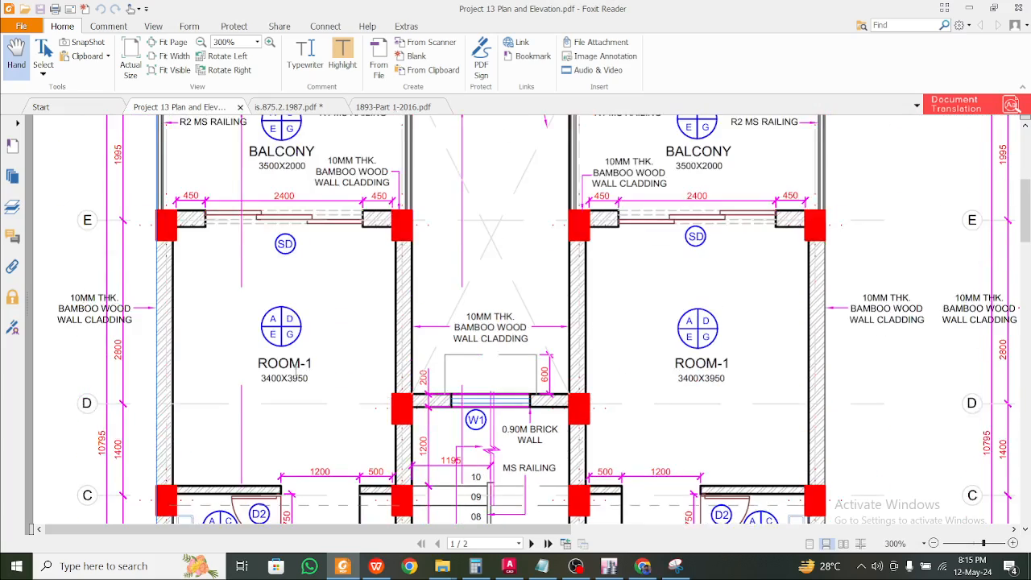
scroll(296, 371, down, 3)
scroll(296, 371, down, 2)
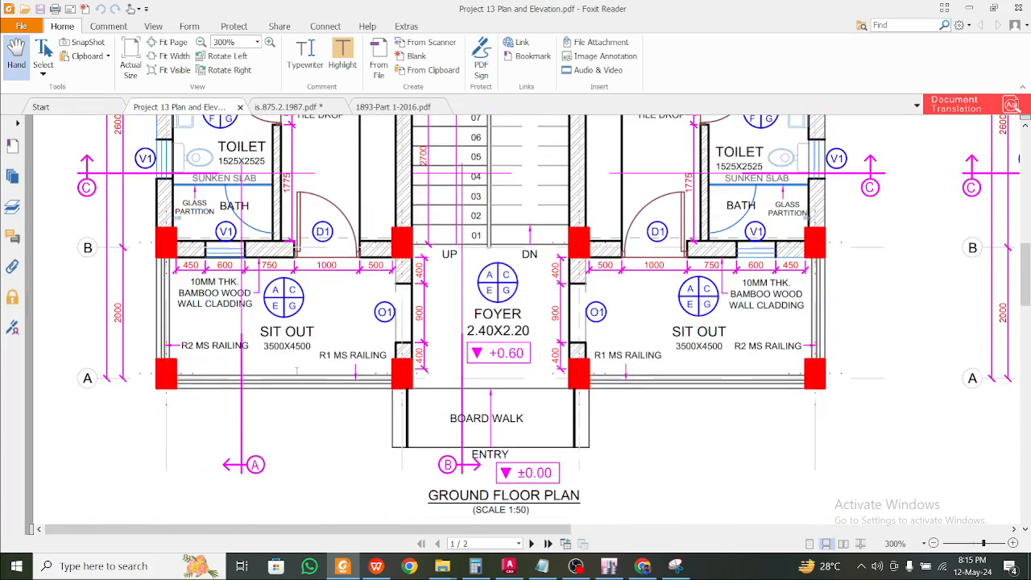
scroll(296, 371, up, 4)
scroll(297, 371, down, 4)
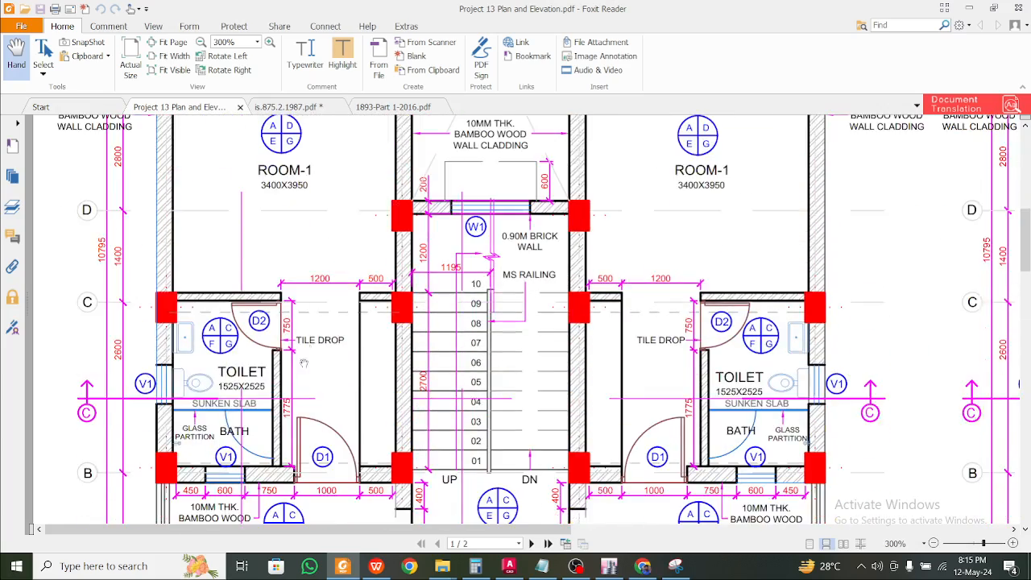
scroll(315, 374, up, 1)
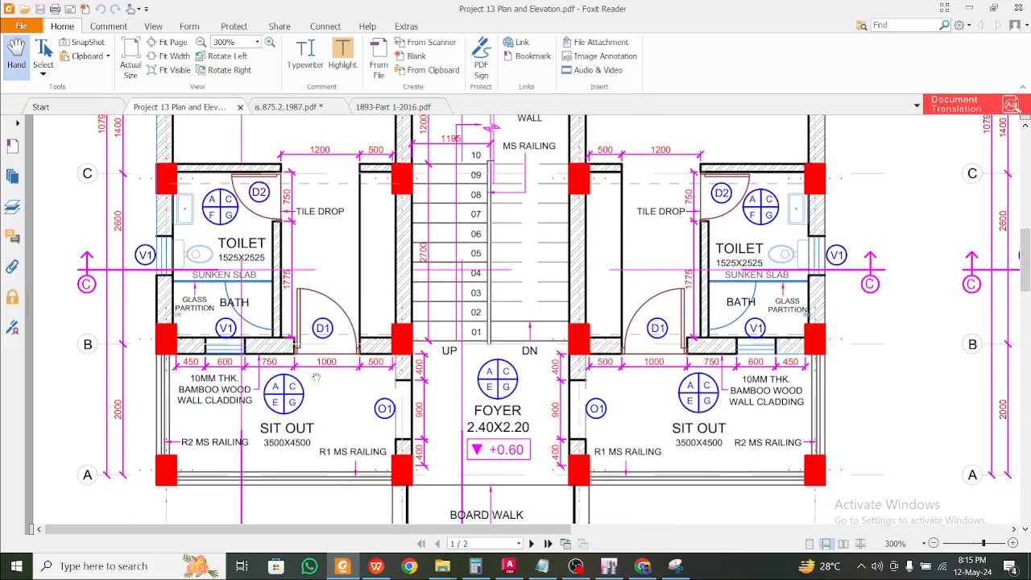
scroll(316, 377, up, 6)
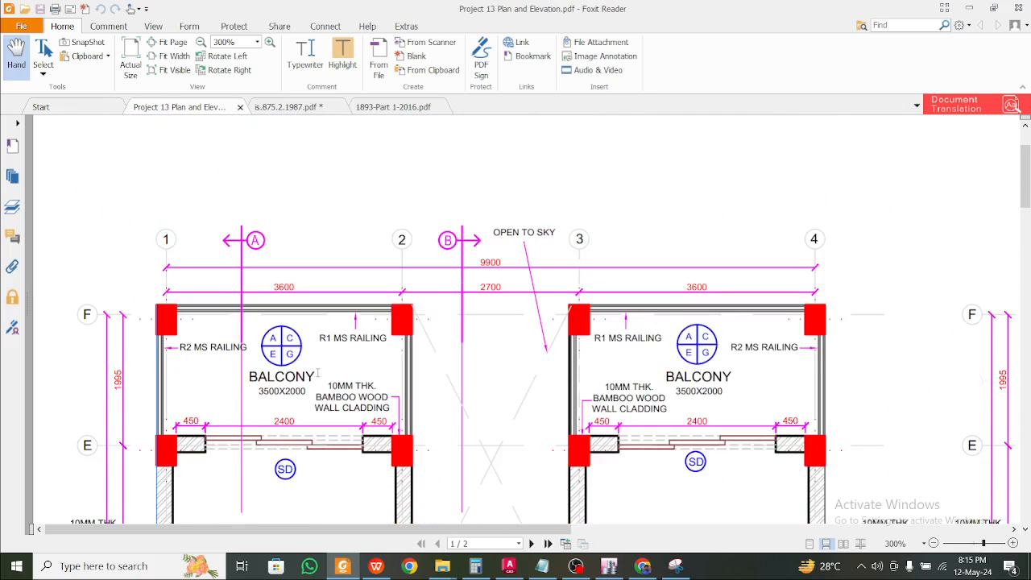
scroll(318, 372, down, 6)
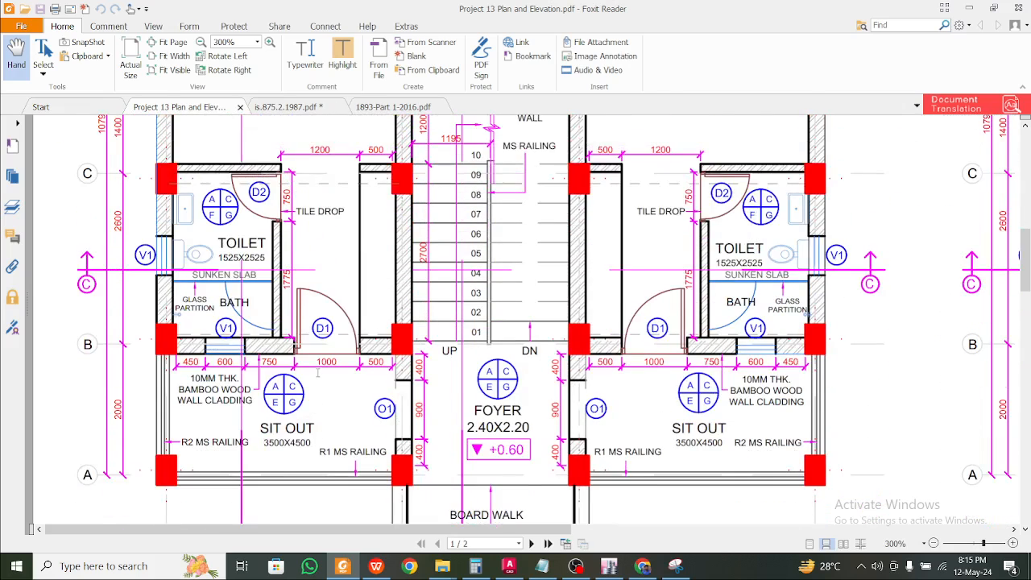
ctrl+scroll(462, 423, down, 1)
scroll(463, 421, up, 3)
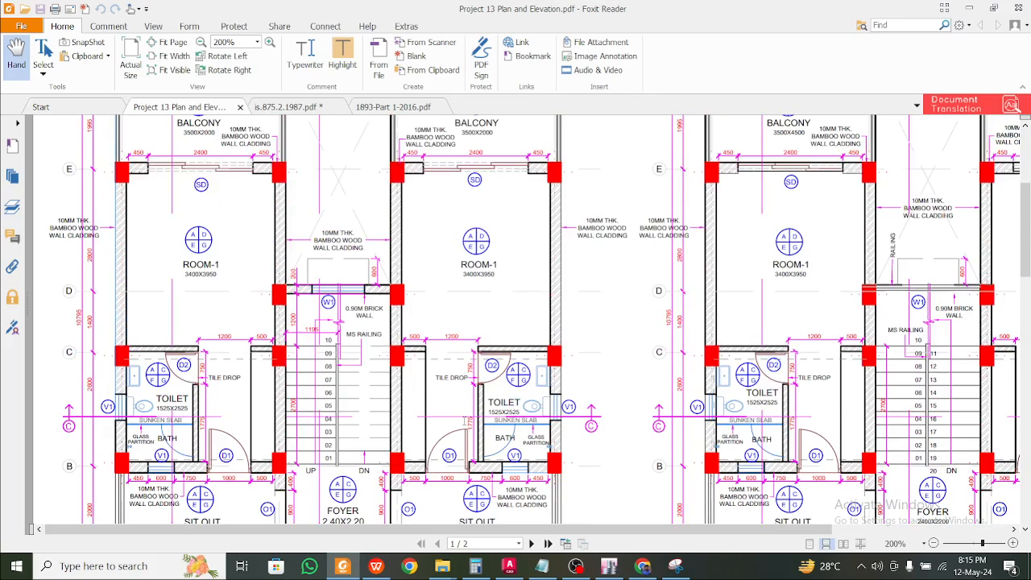
scroll(479, 360, down, 1)
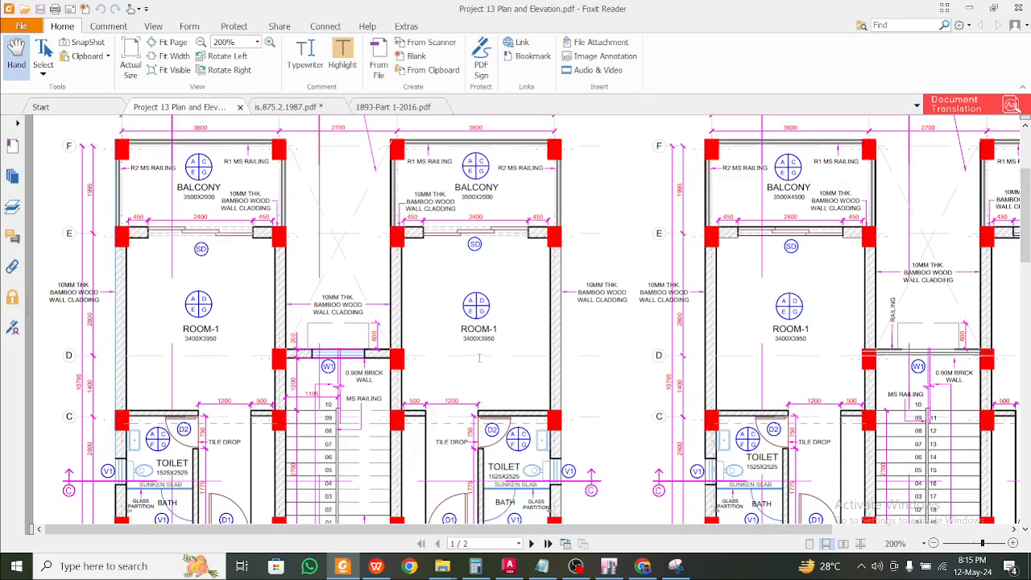
scroll(478, 359, down, 3)
scroll(478, 360, up, 3)
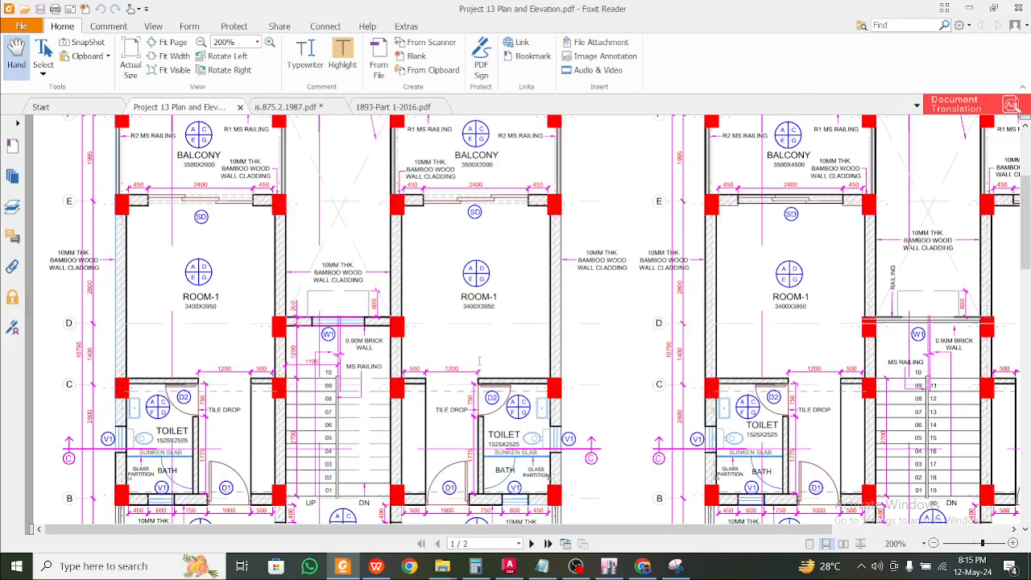
scroll(369, 292, down, 4)
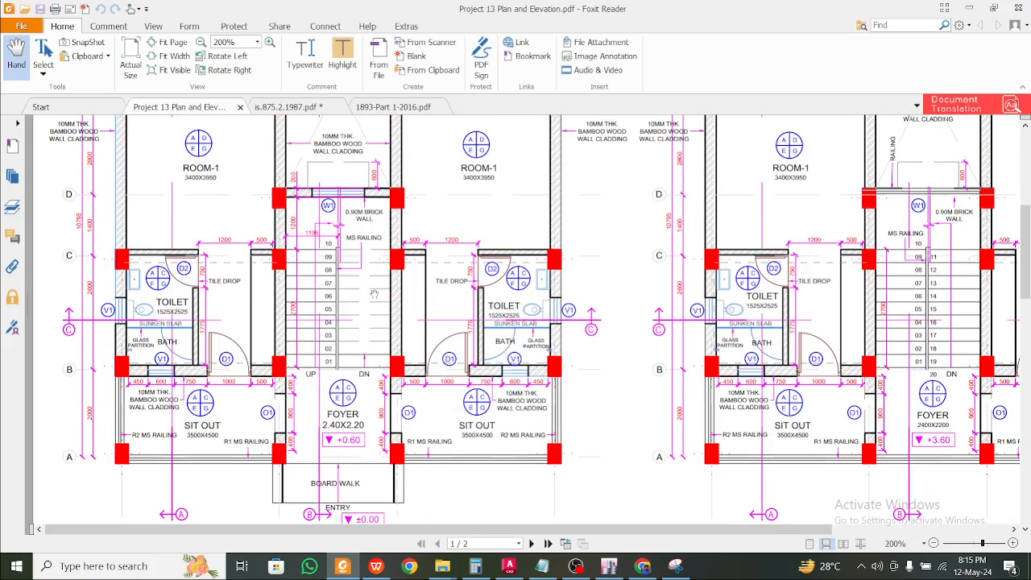
scroll(374, 295, up, 5)
scroll(374, 294, down, 1)
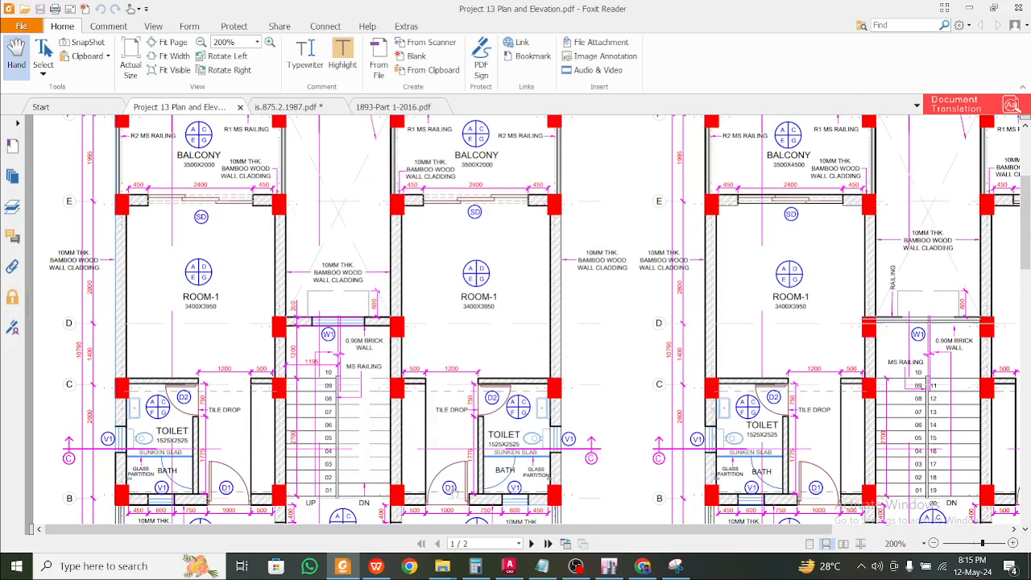
click(342, 566)
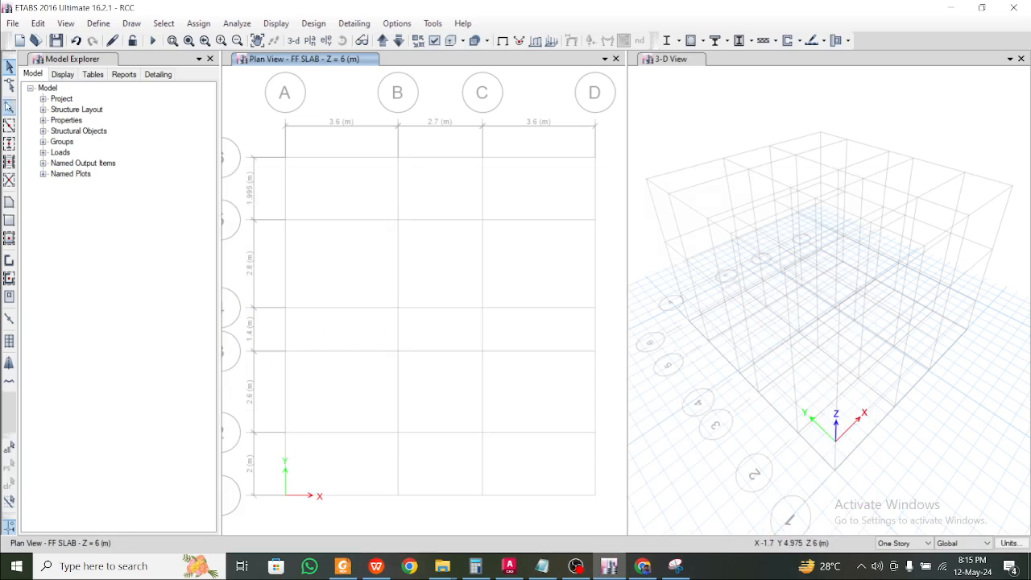
Start the column tool with the C 300 x 400 section, checking the floor plan PDF
click(9, 161)
click(185, 437)
click(212, 438)
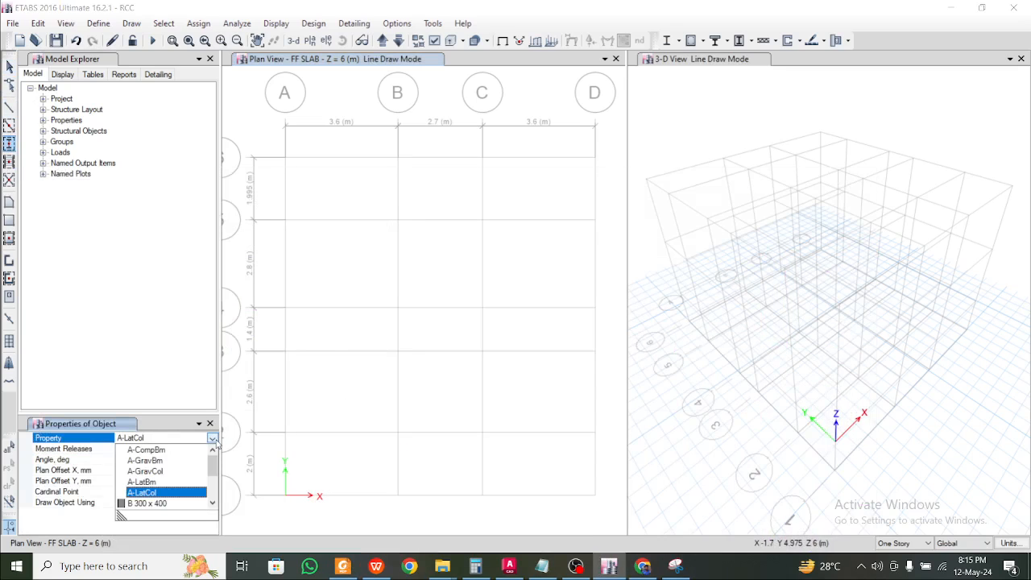
click(213, 503)
click(213, 503)
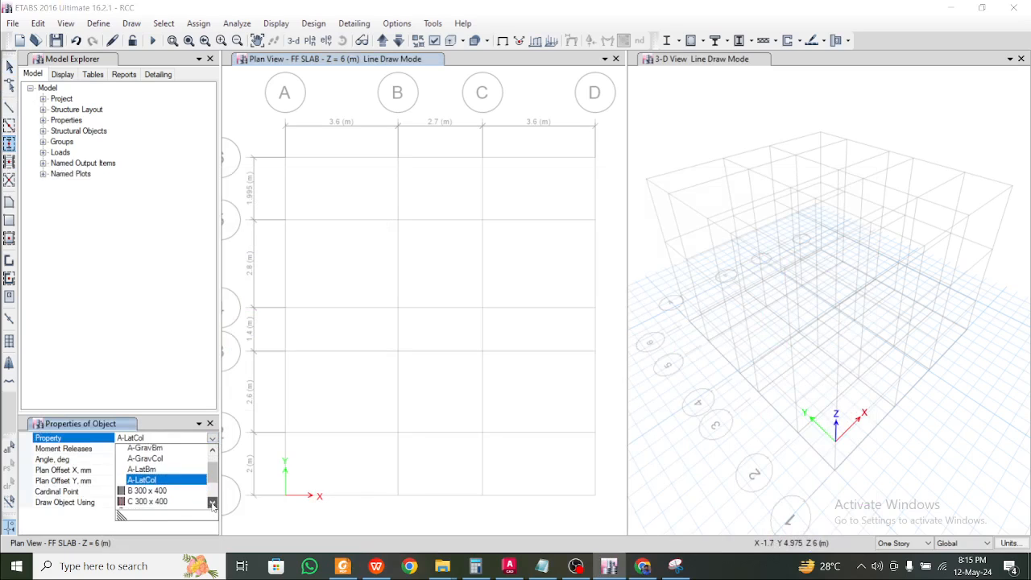
click(167, 493)
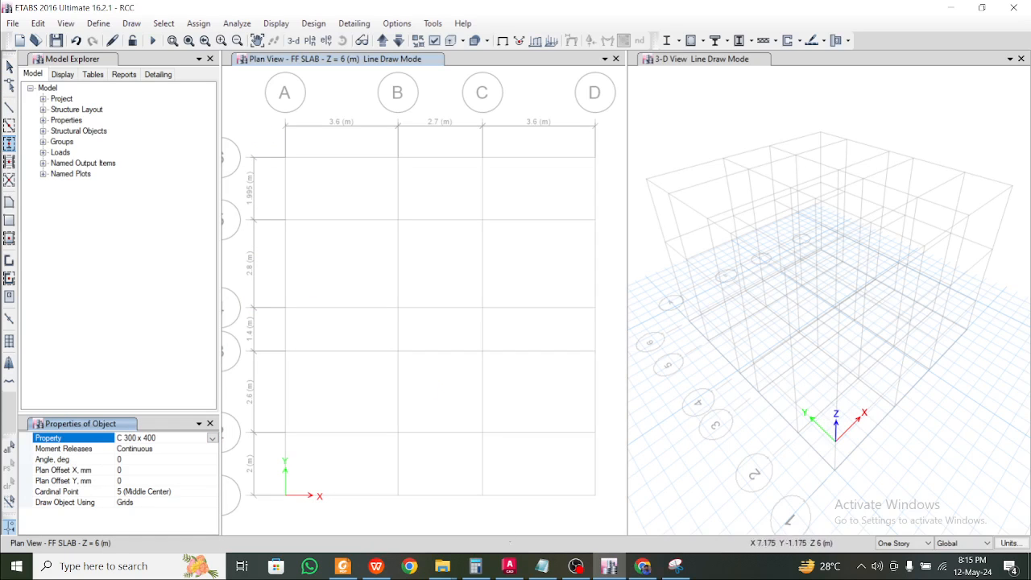
click(350, 570)
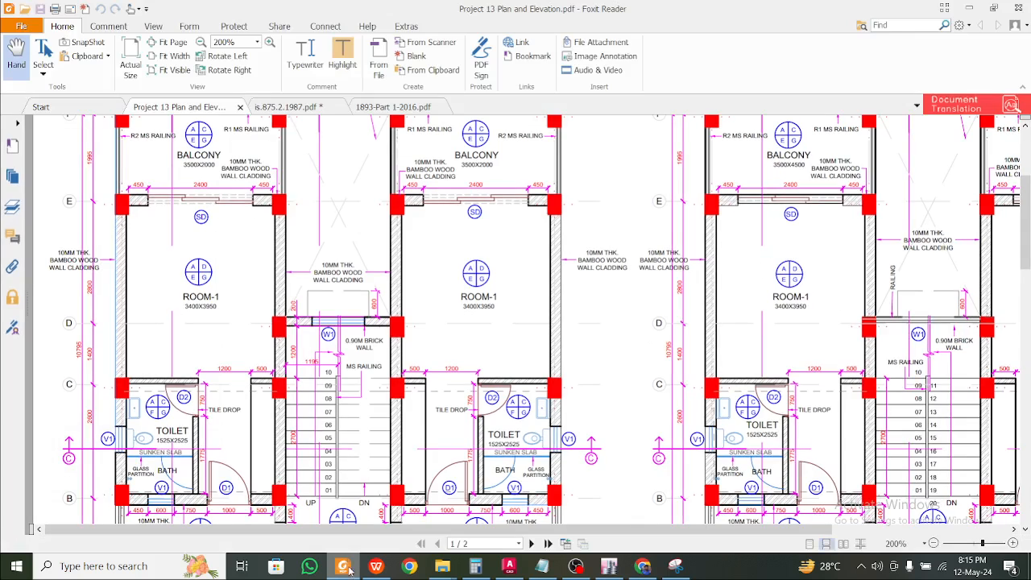
click(350, 569)
Place columns rotated 90° at every grid A, B and C intersection
drag(258, 141, 414, 509)
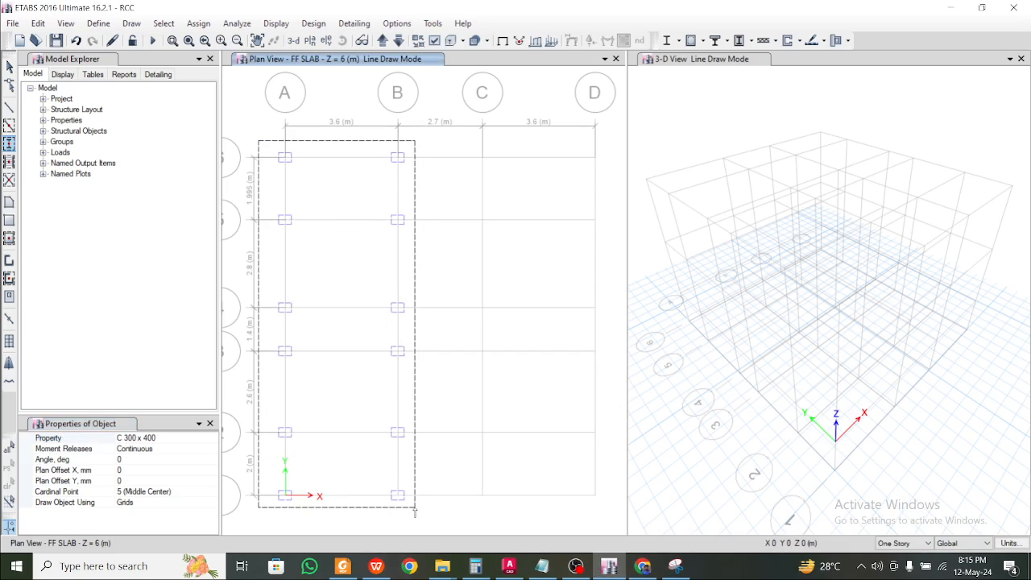
drag(414, 509, 254, 133)
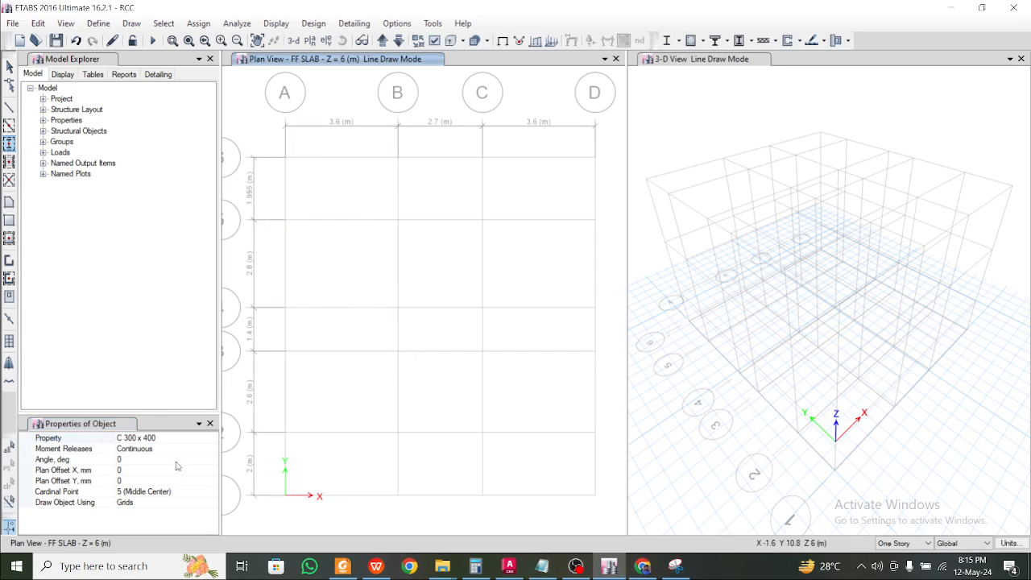
click(179, 461)
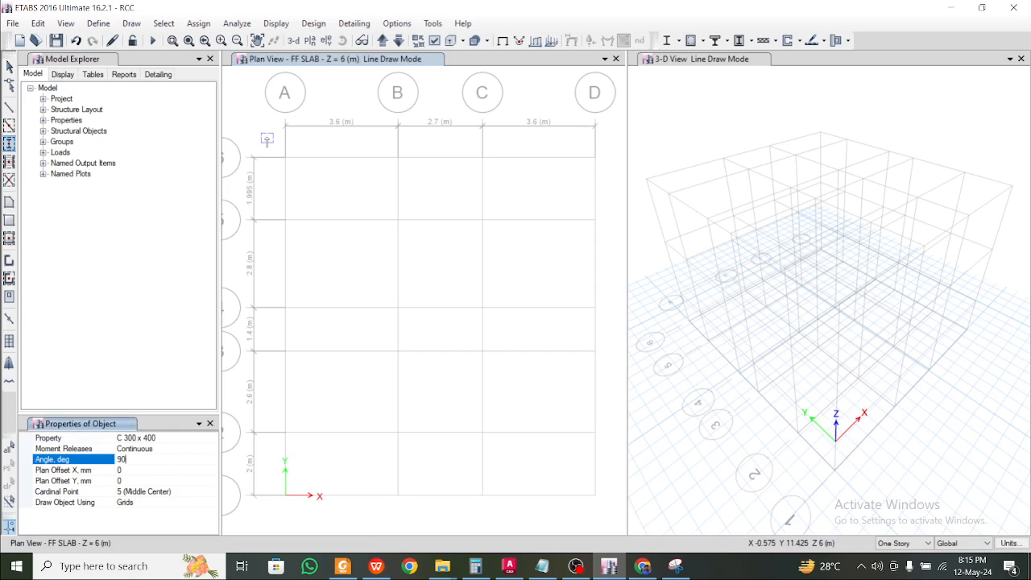
drag(267, 138, 413, 519)
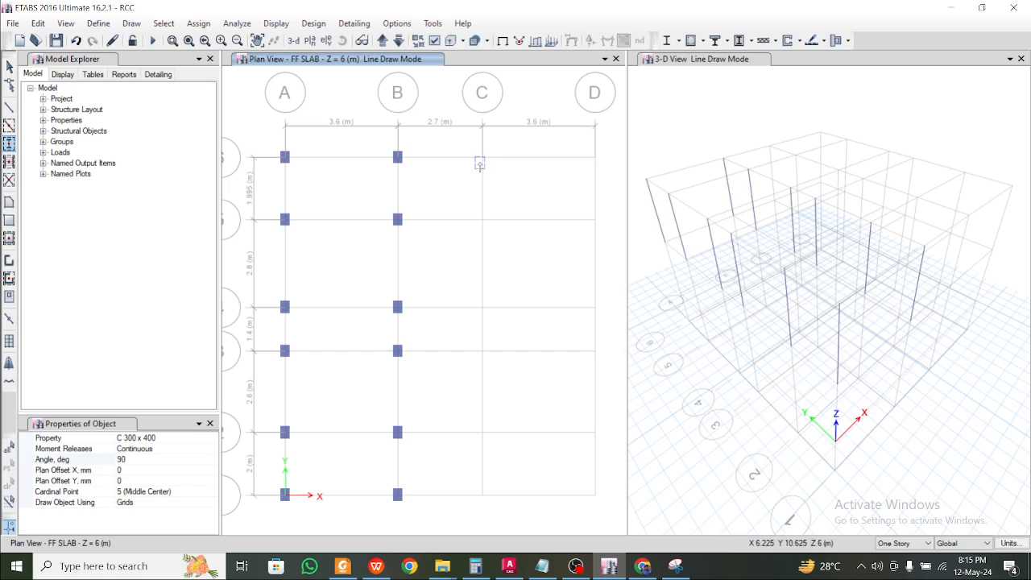
drag(465, 141, 620, 511)
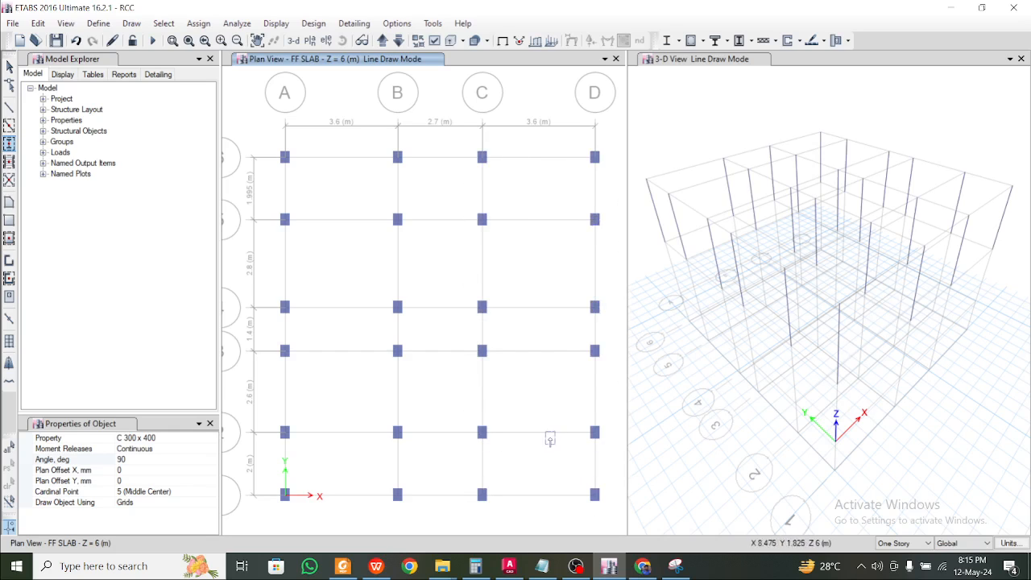
click(349, 570)
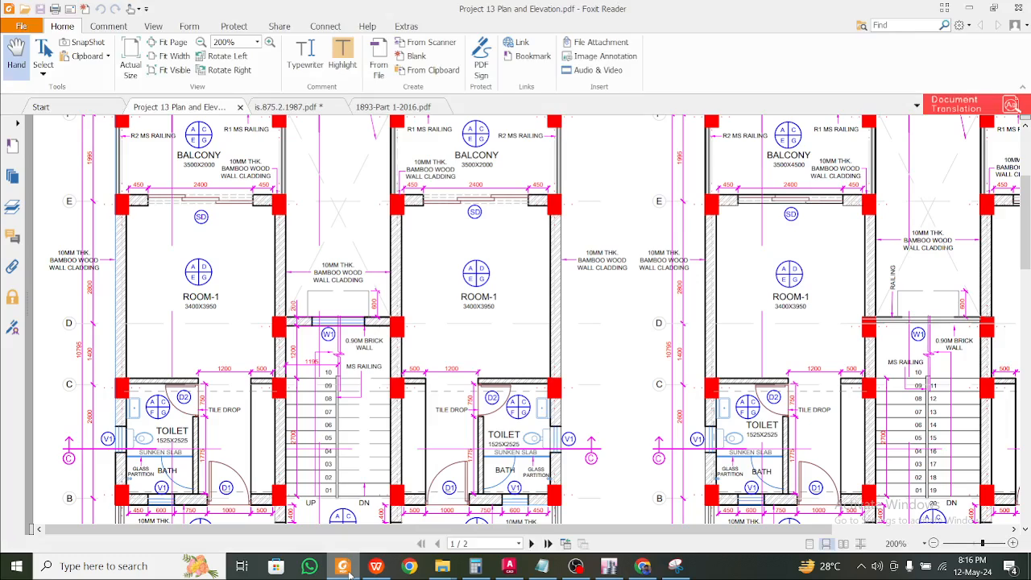
Compare the floor plan PDF against the column layout in ETABS
click(348, 570)
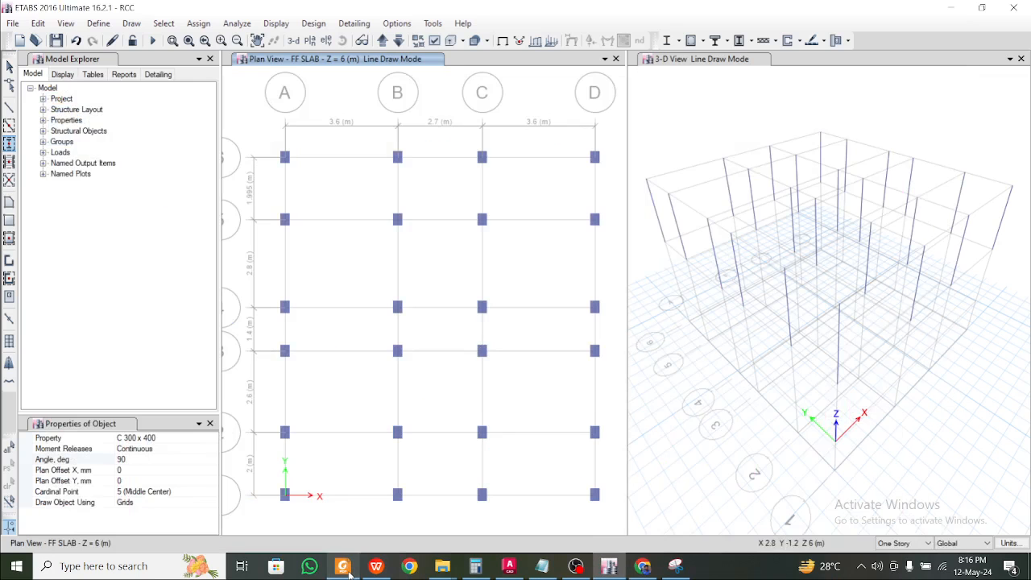
click(348, 570)
click(349, 569)
click(349, 570)
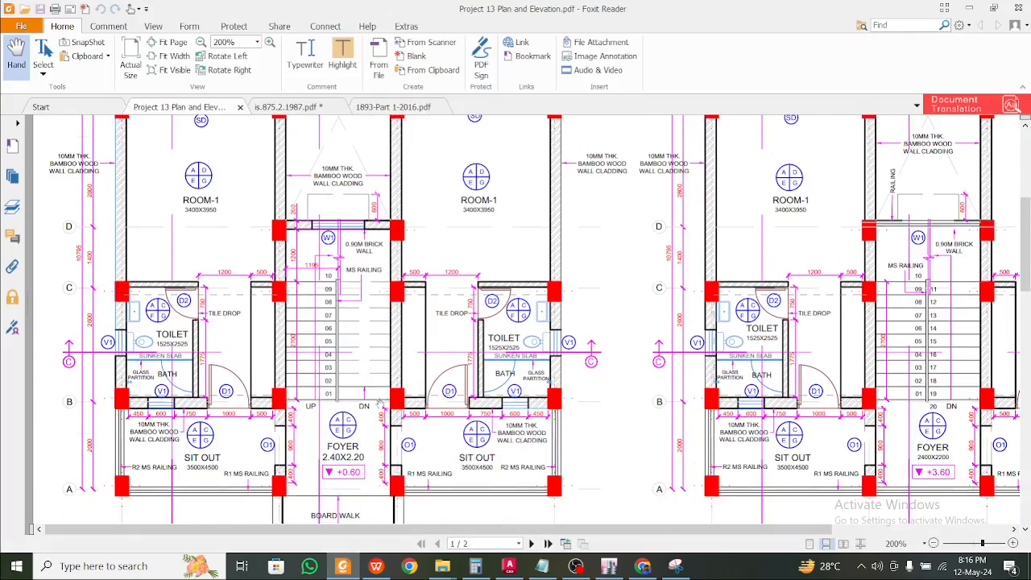
scroll(380, 403, down, 3)
scroll(380, 402, up, 10)
scroll(380, 403, down, 7)
click(344, 568)
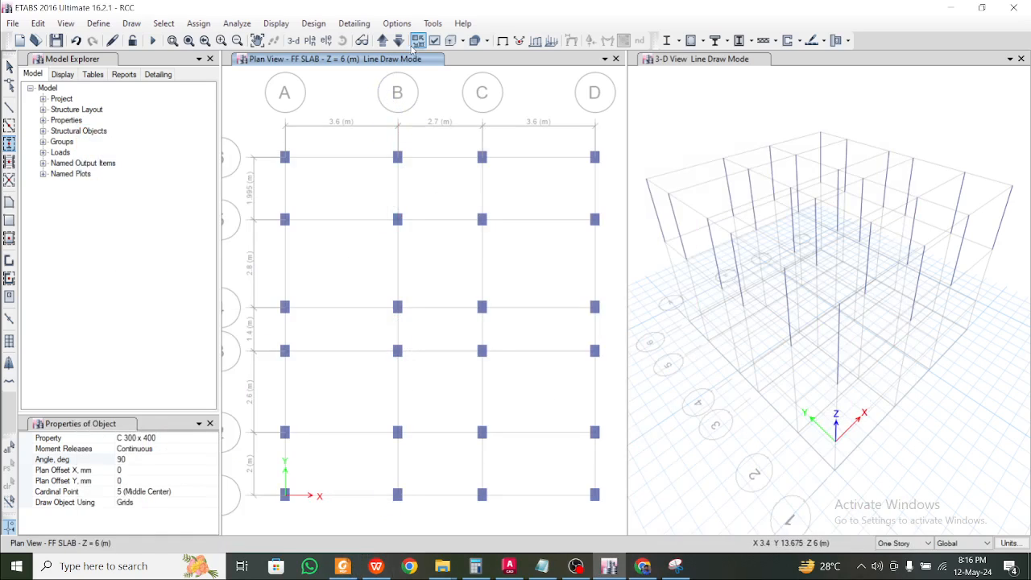
Place columns at every grid intersection on the Base, PL and GF SLAB stories
click(386, 42)
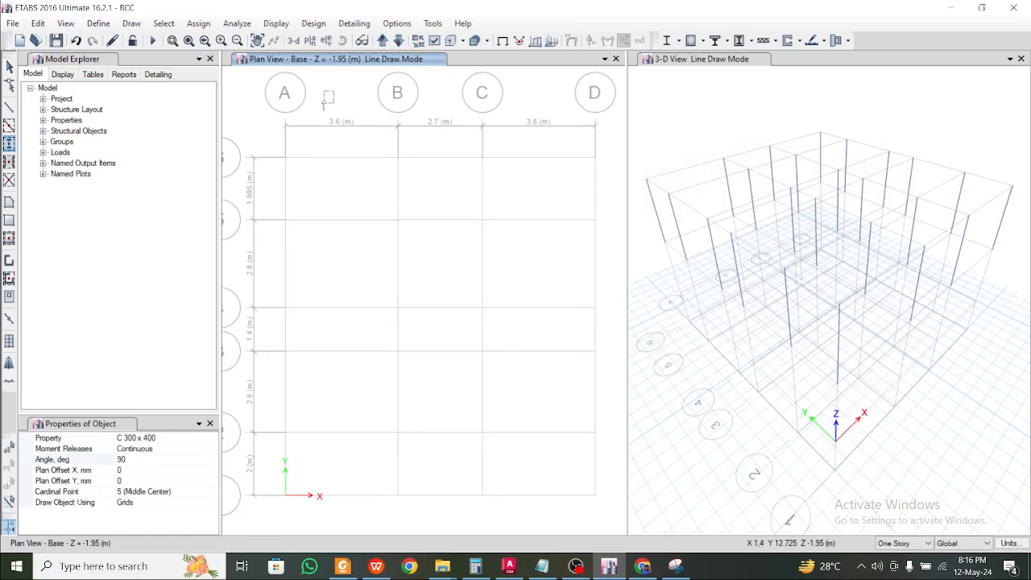
drag(265, 135, 620, 524)
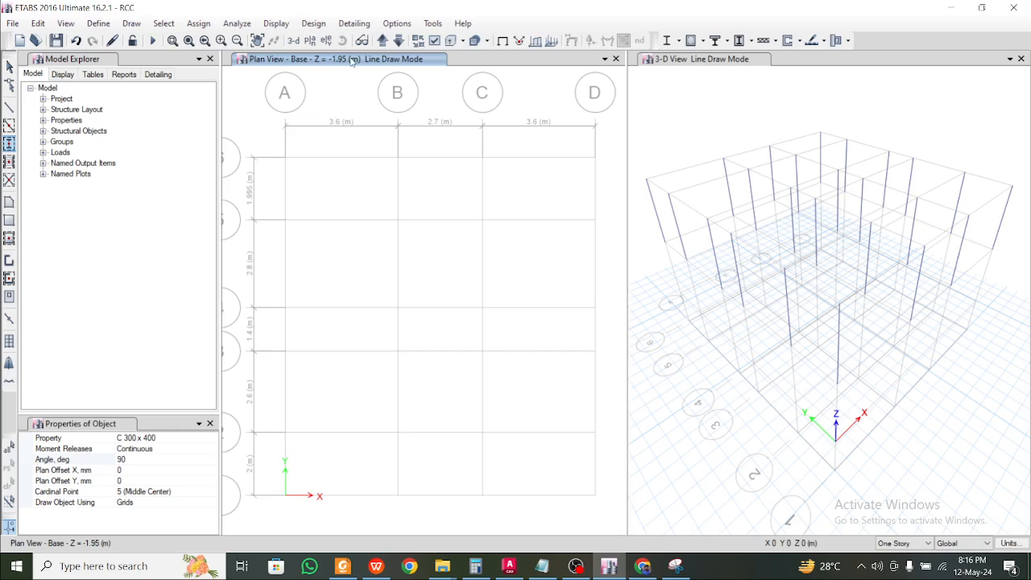
click(382, 40)
drag(259, 138, 611, 518)
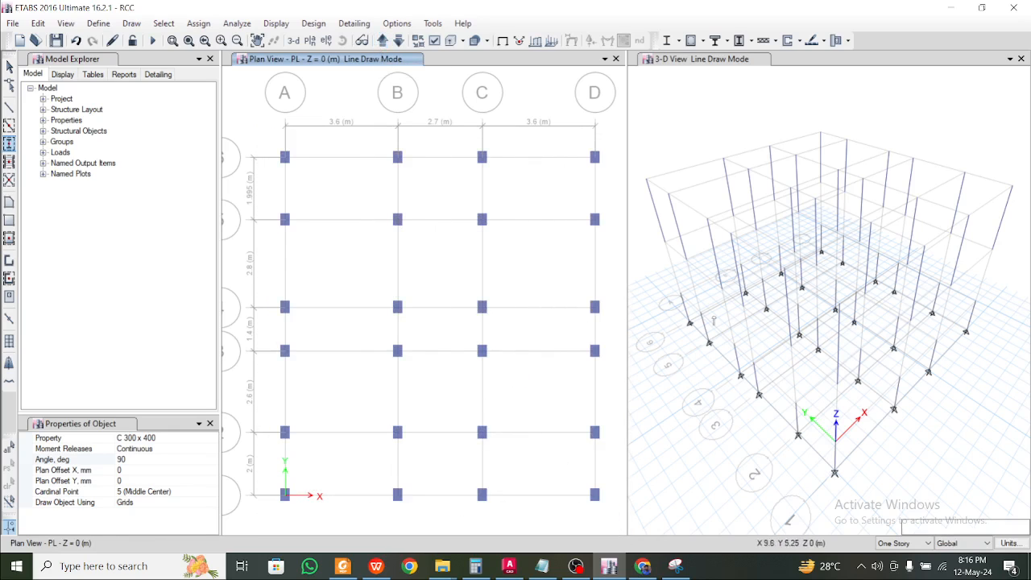
click(383, 40)
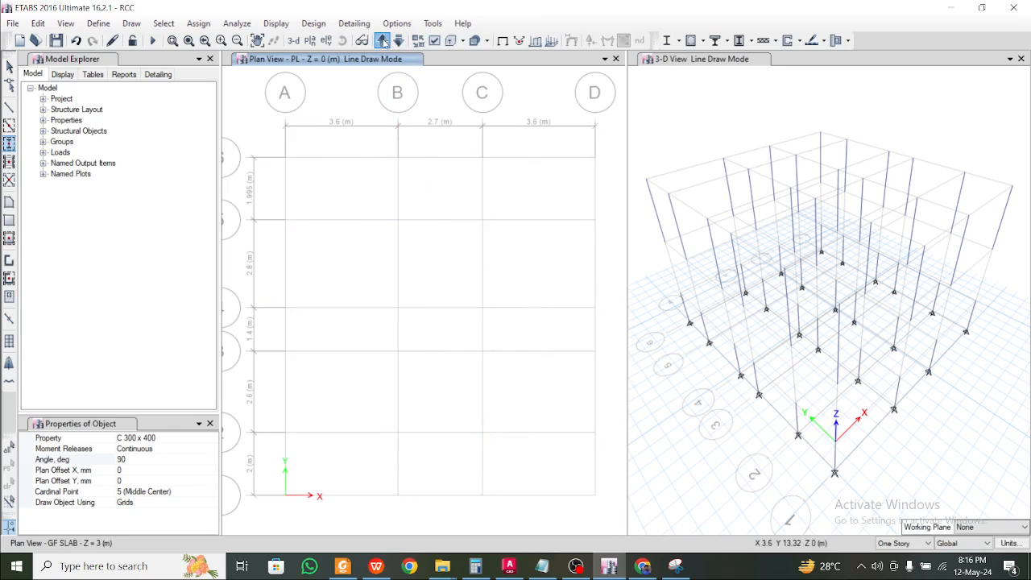
mouse_move(262, 139)
mouse_down()
mouse_move(592, 492)
mouse_move(617, 535)
mouse_up()
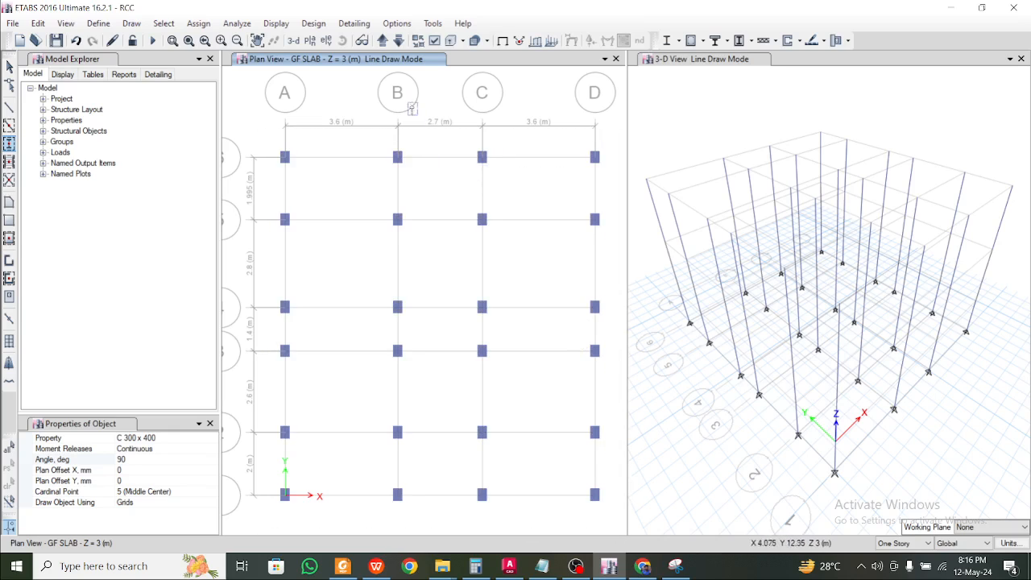
Cycle the plan view through the stories back to PL
click(382, 40)
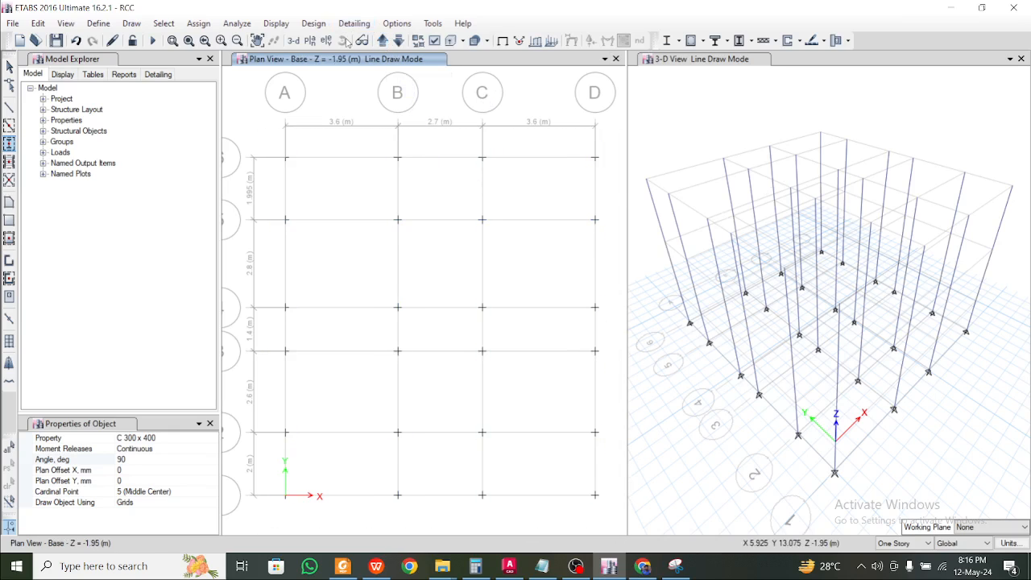
click(383, 41)
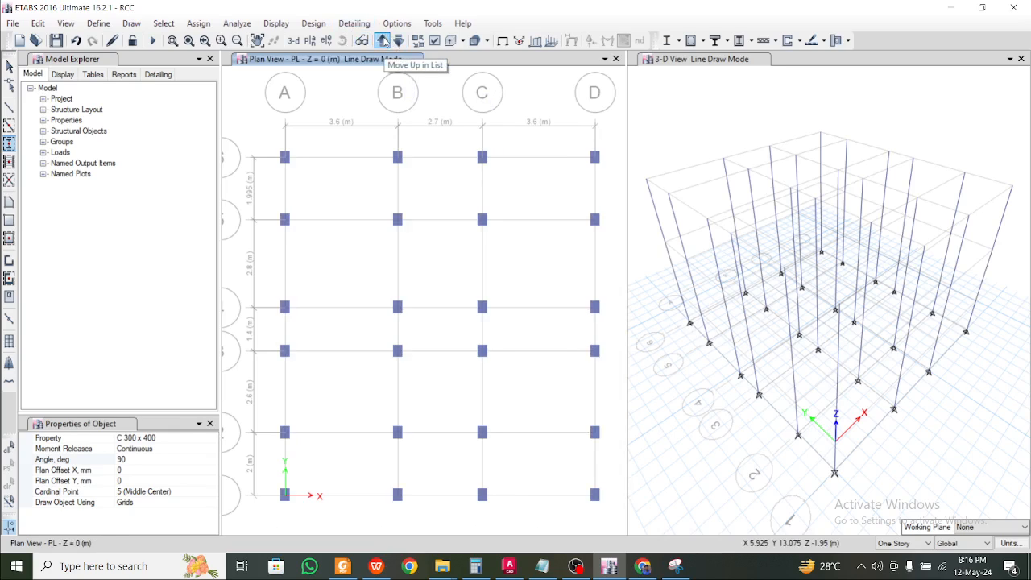
click(384, 41)
click(384, 41)
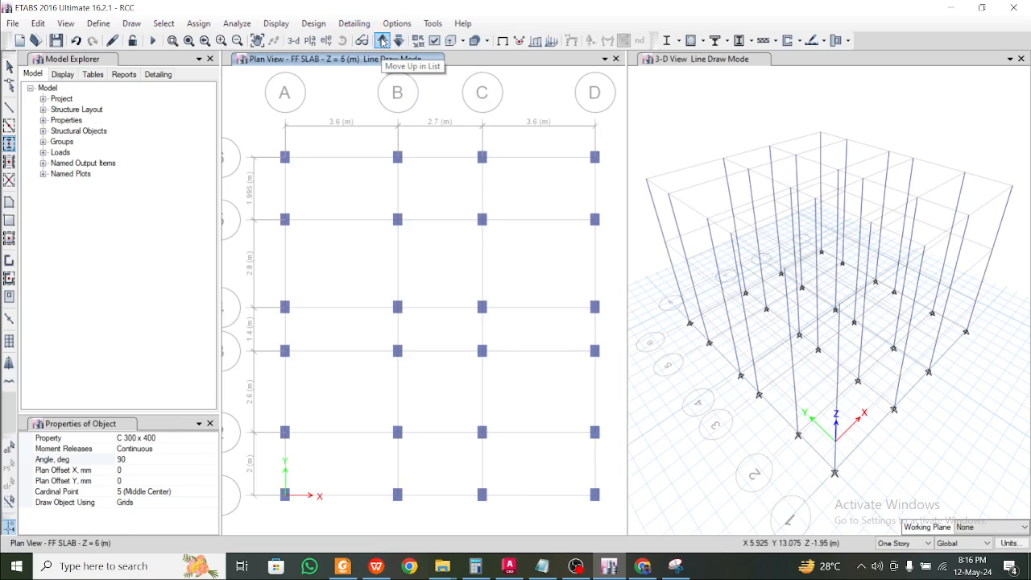
click(383, 41)
click(383, 41)
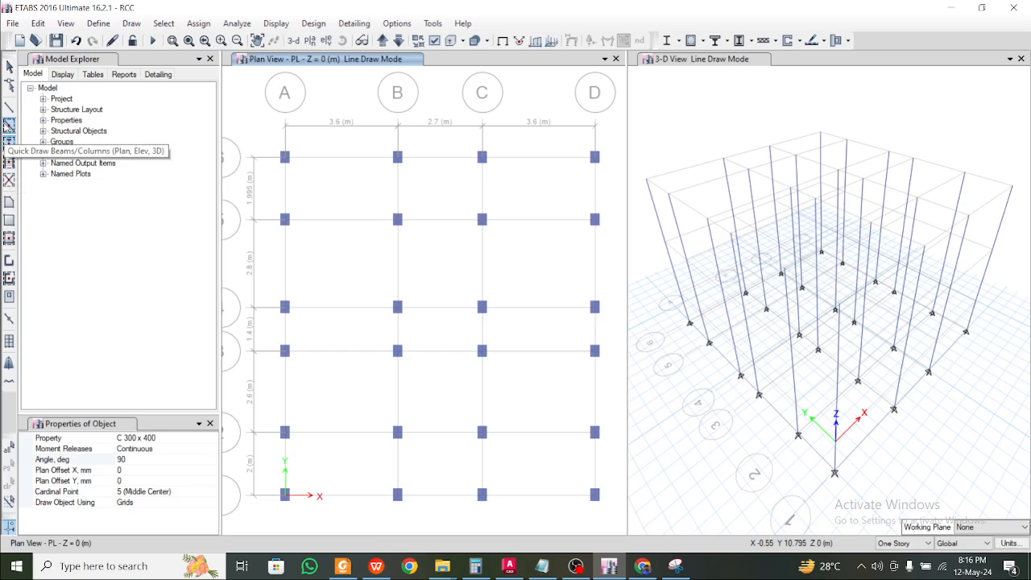
Quick-draw B 300 x 400 beams along the grid lines of bays A–B and C–D
click(8, 127)
click(208, 448)
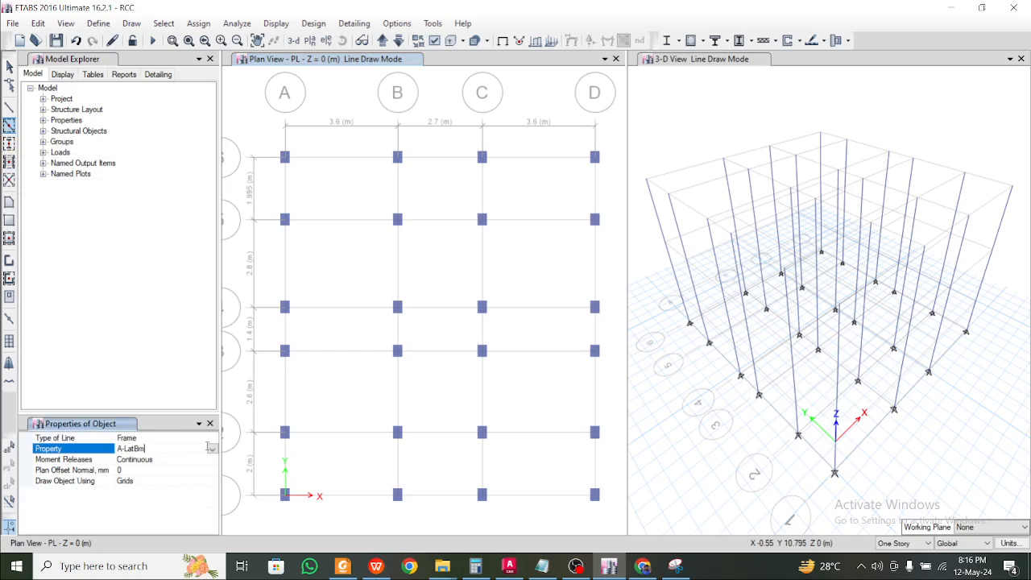
click(212, 449)
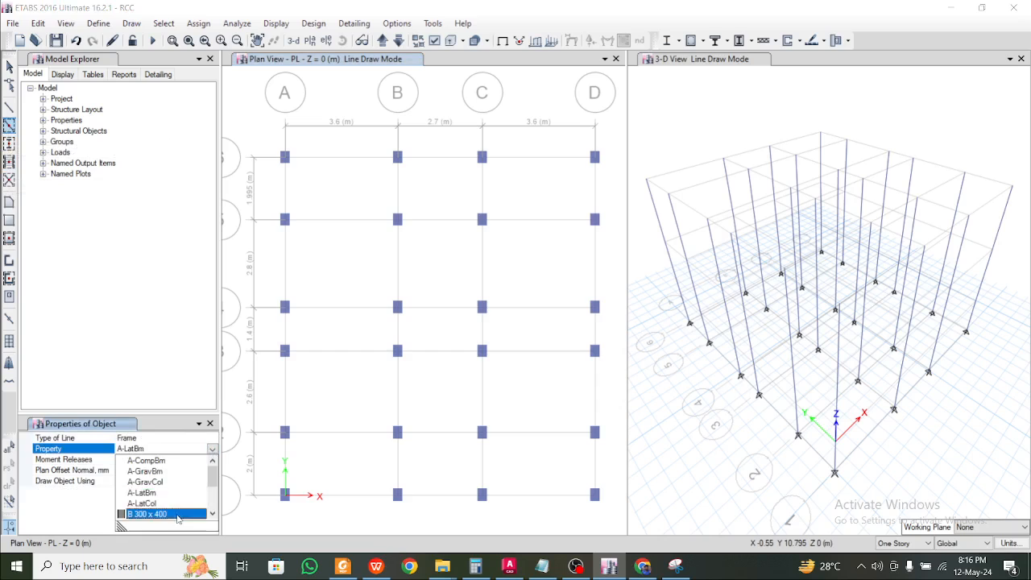
click(177, 514)
mouse_move(259, 129)
mouse_down()
mouse_move(412, 388)
mouse_move(409, 520)
mouse_up()
drag(472, 138, 608, 530)
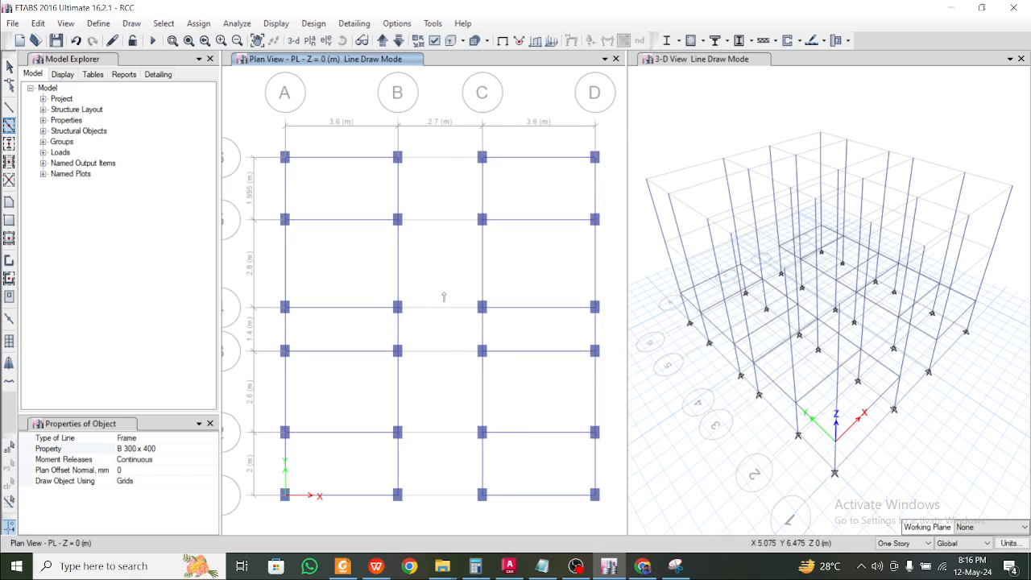
Add the B–C beams across each grid row down to the bottom row
drag(449, 290, 424, 520)
mouse_move(369, 287)
mouse_down()
mouse_move(415, 321)
mouse_move(499, 448)
mouse_move(493, 324)
mouse_up()
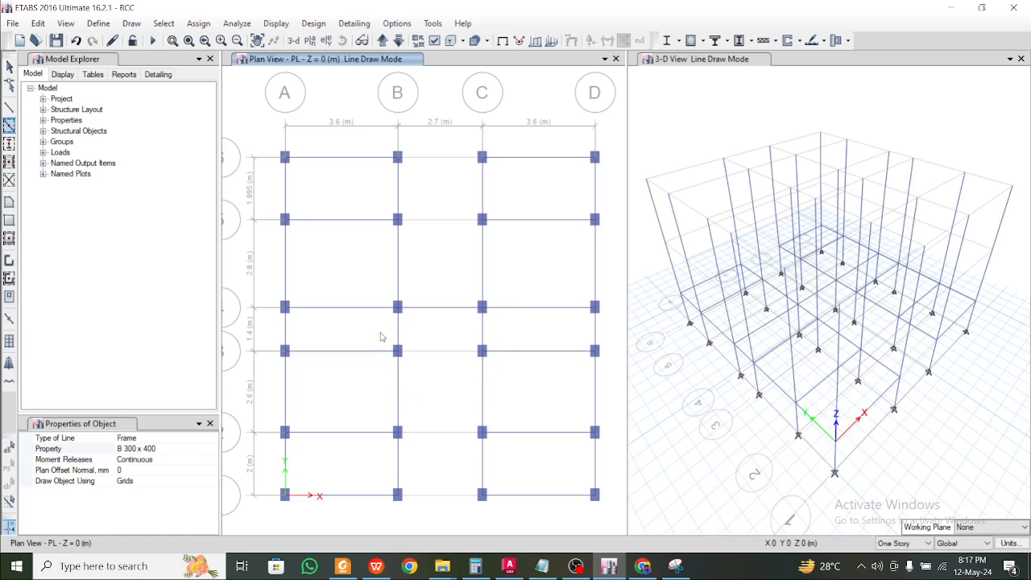
drag(362, 331, 503, 372)
drag(365, 420, 491, 459)
drag(366, 477, 491, 519)
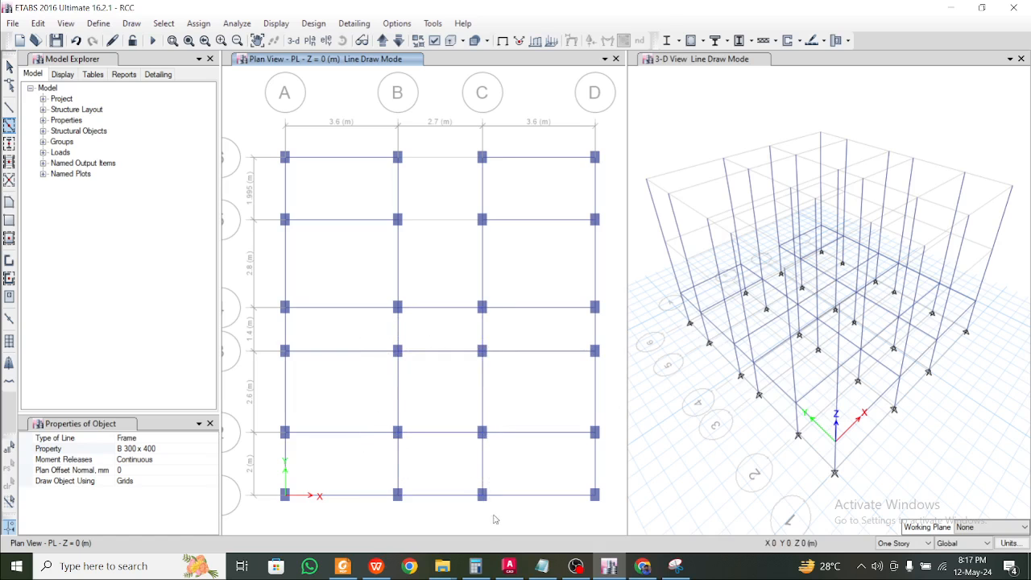
Check the PL beam layout against the floor plan PDF
click(341, 567)
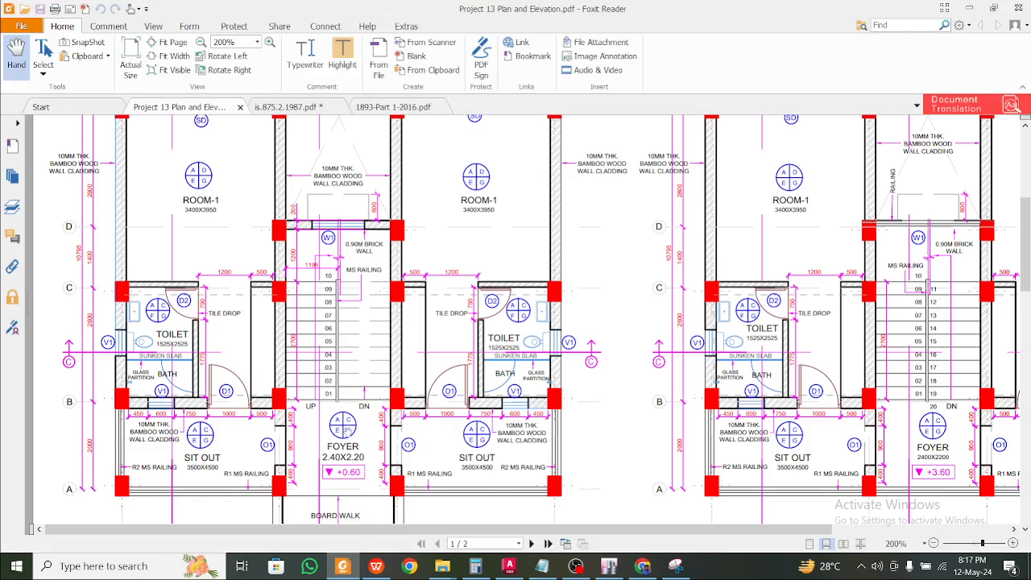
scroll(348, 432, up, 5)
click(352, 575)
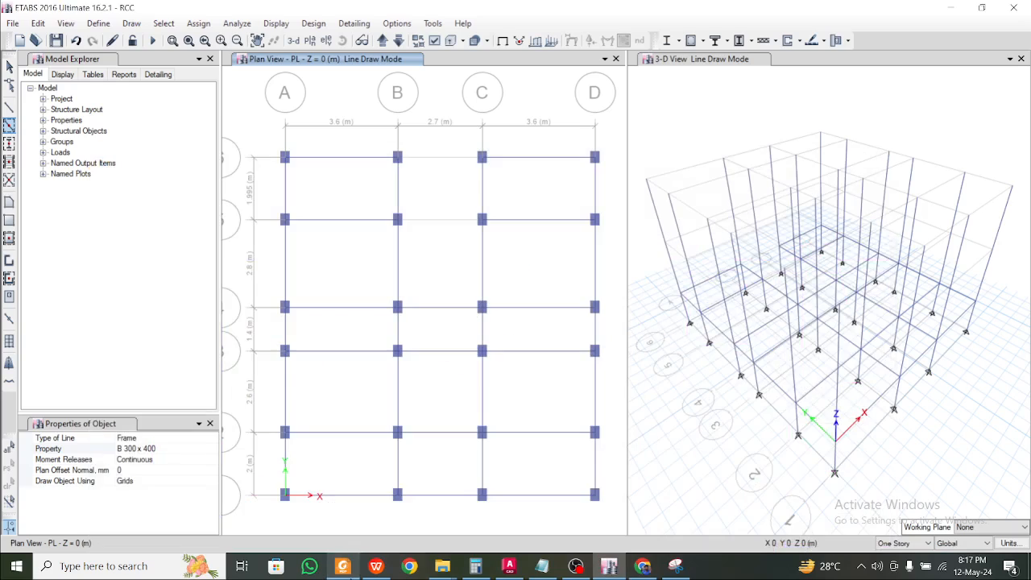
click(341, 566)
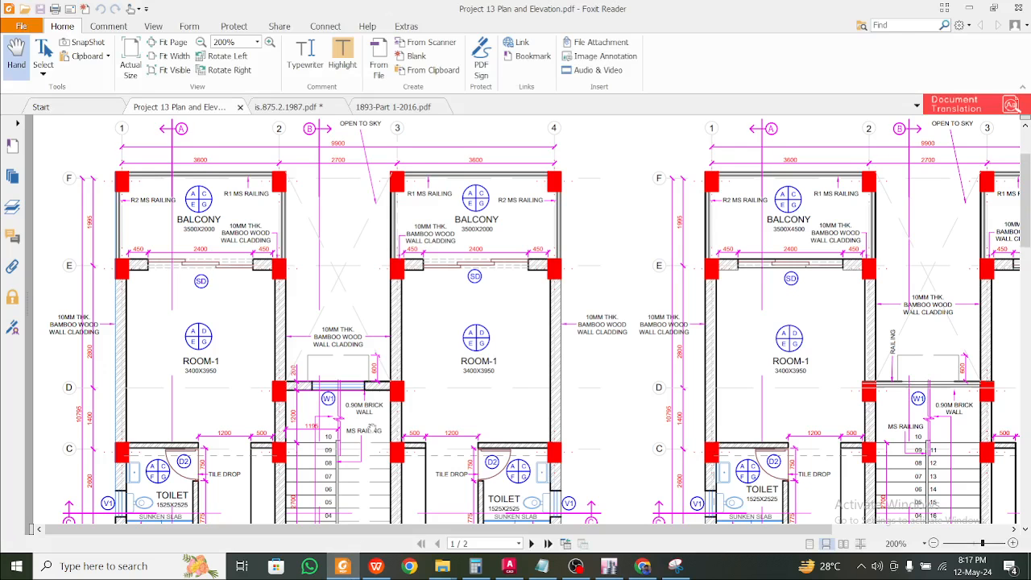
scroll(366, 395, up, 2)
click(342, 566)
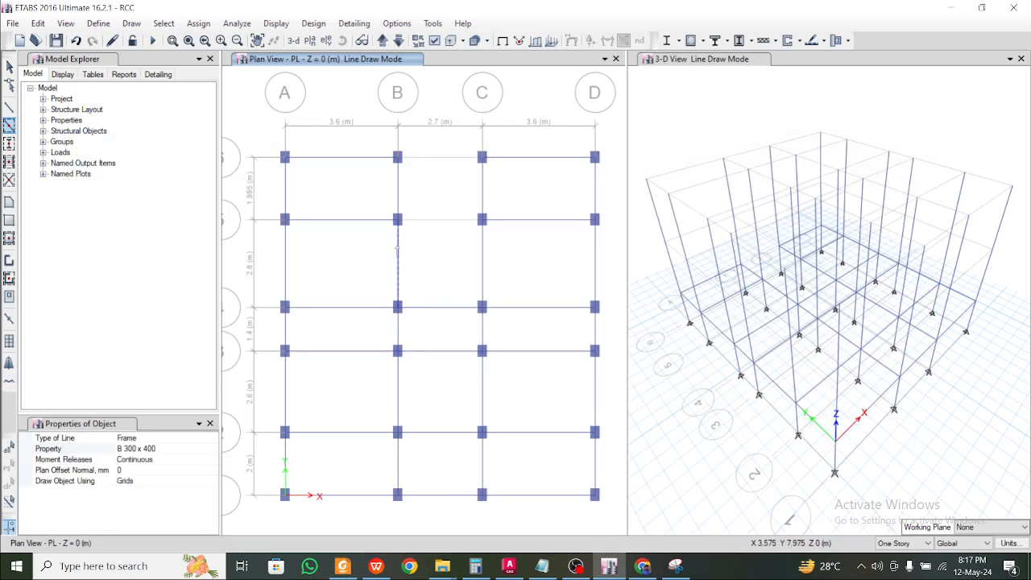
Window-select all 36 plinth-level beams across the A–B, B–C and C–D bays
key(Escape)
drag(360, 509, 316, 133)
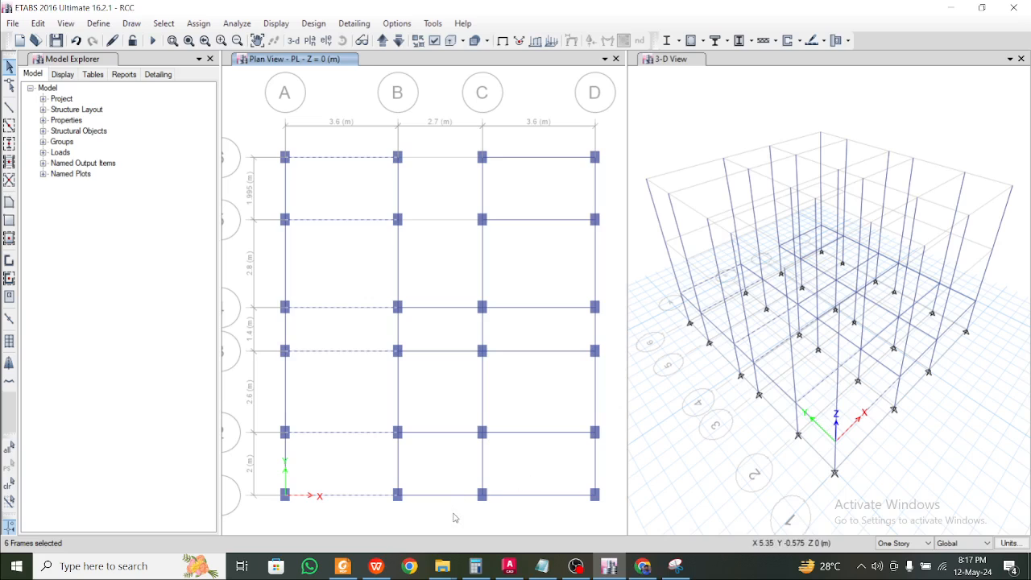
drag(453, 513, 420, 272)
drag(556, 507, 527, 132)
drag(607, 460, 277, 455)
drag(612, 385, 272, 364)
drag(606, 330, 279, 327)
drag(609, 227, 262, 272)
drag(610, 205, 272, 169)
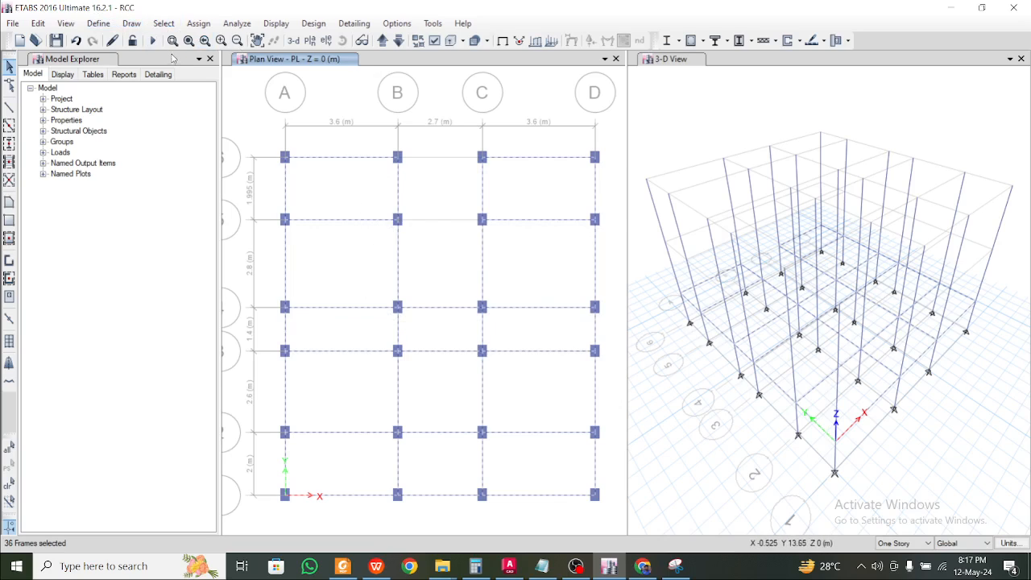
Replicate the selected beams onto the FF SLAB storey with Ctrl+R
key(ctrl+r)
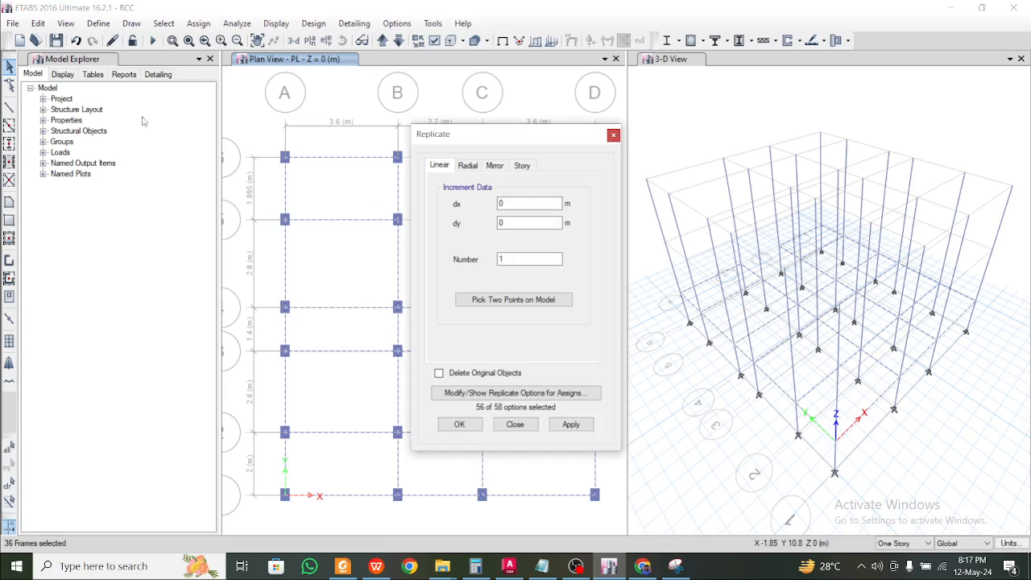
click(33, 36)
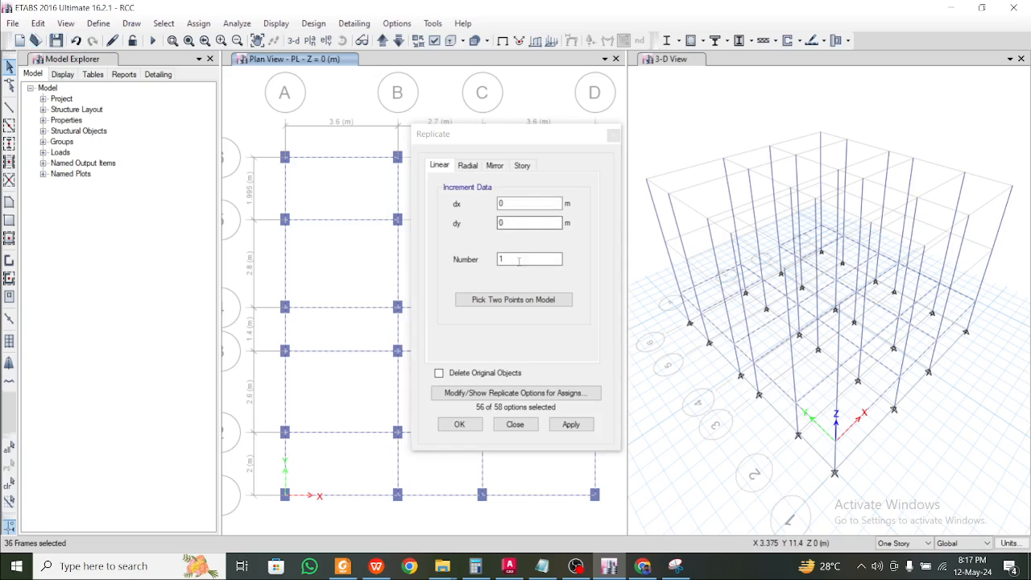
click(523, 166)
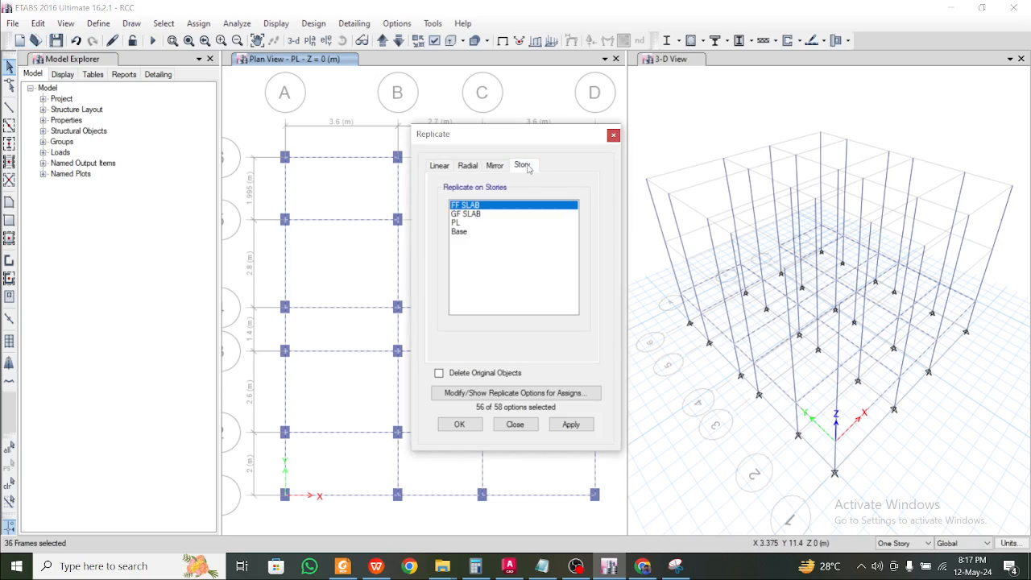
click(474, 216)
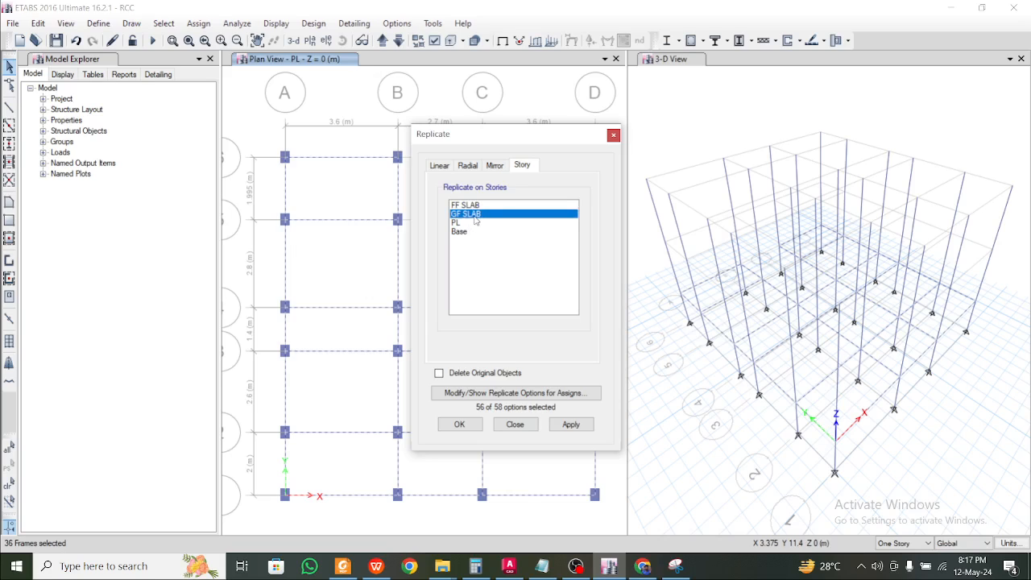
drag(479, 207, 481, 217)
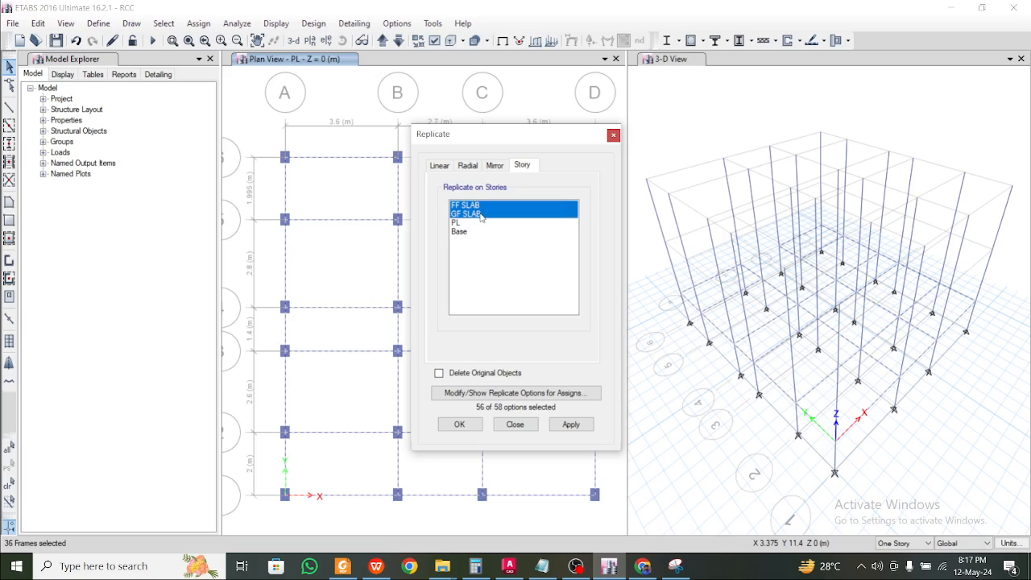
click(581, 429)
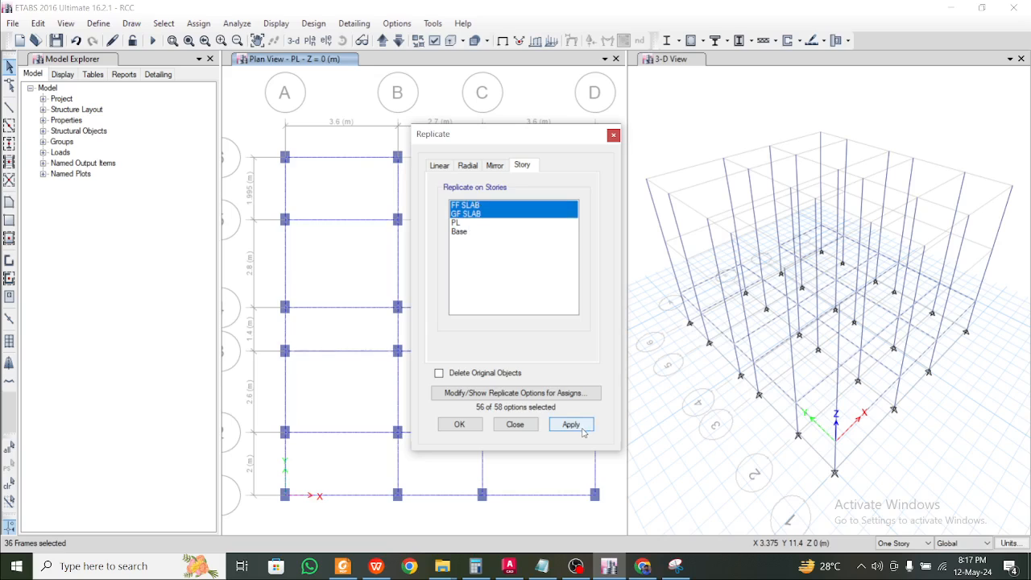
click(672, 64)
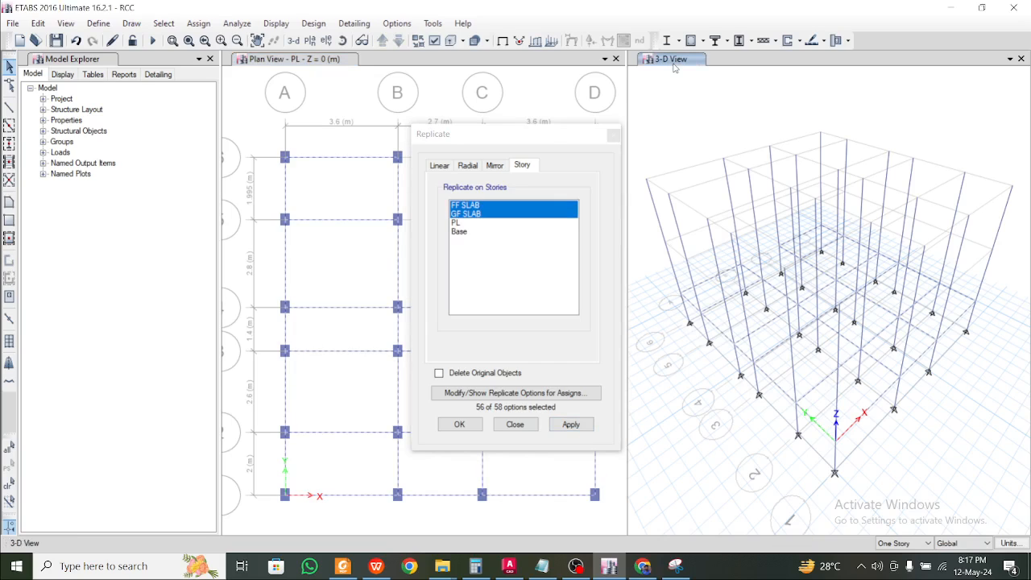
click(583, 428)
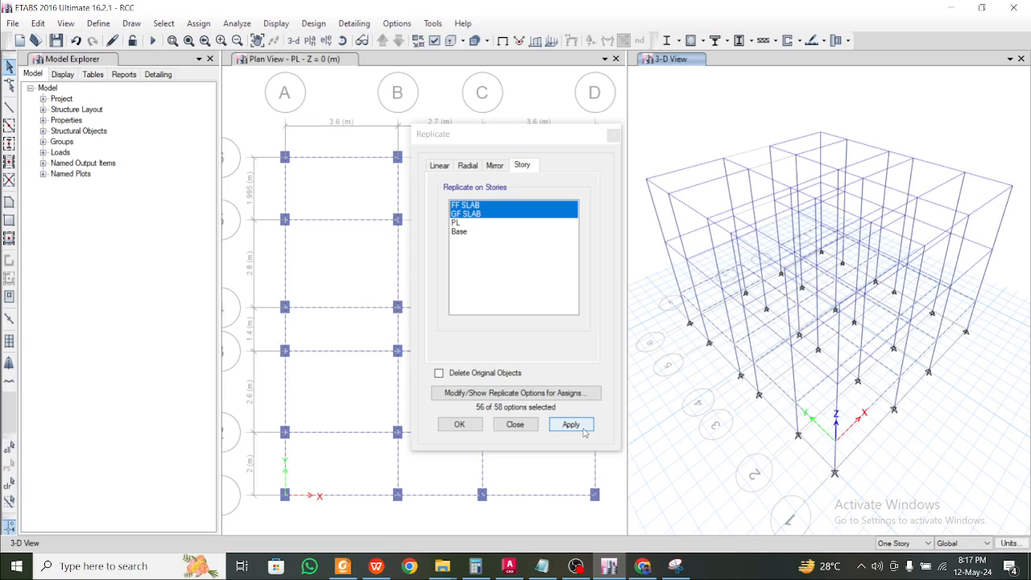
click(459, 425)
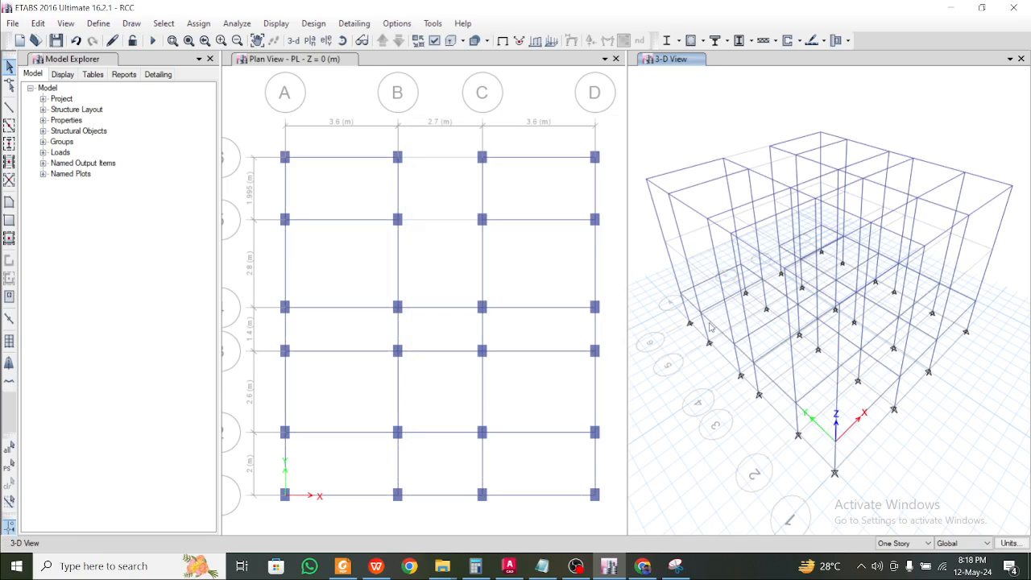
Reselect the 36 plinth beams with Get Previous Selection and replicate them onto GF SLAB
mouse_move(710, 327)
shift+middle_down()
mouse_move(766, 283)
mouse_move(714, 307)
shift+middle_up()
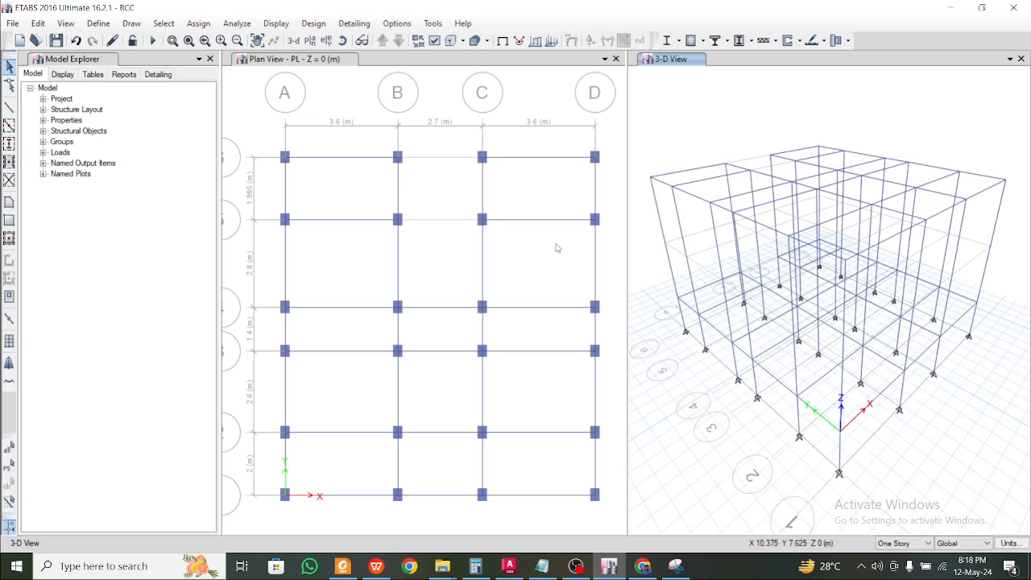
click(163, 23)
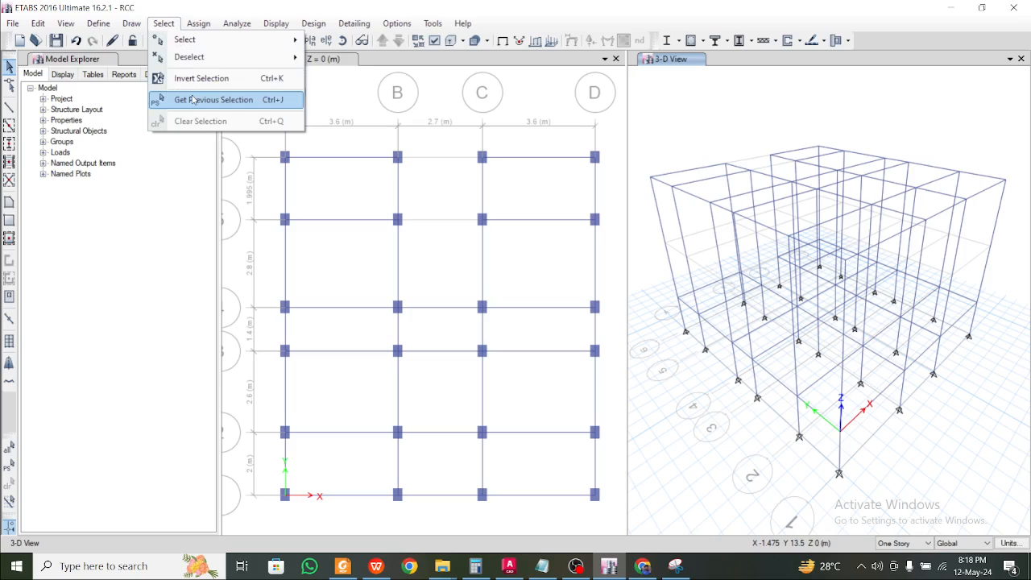
click(193, 99)
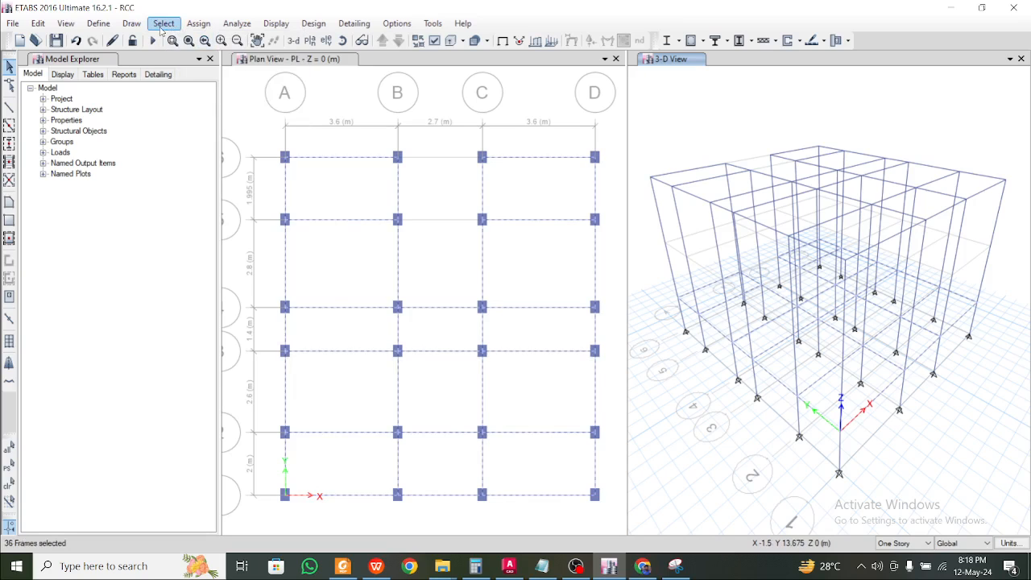
key(ctrl+r)
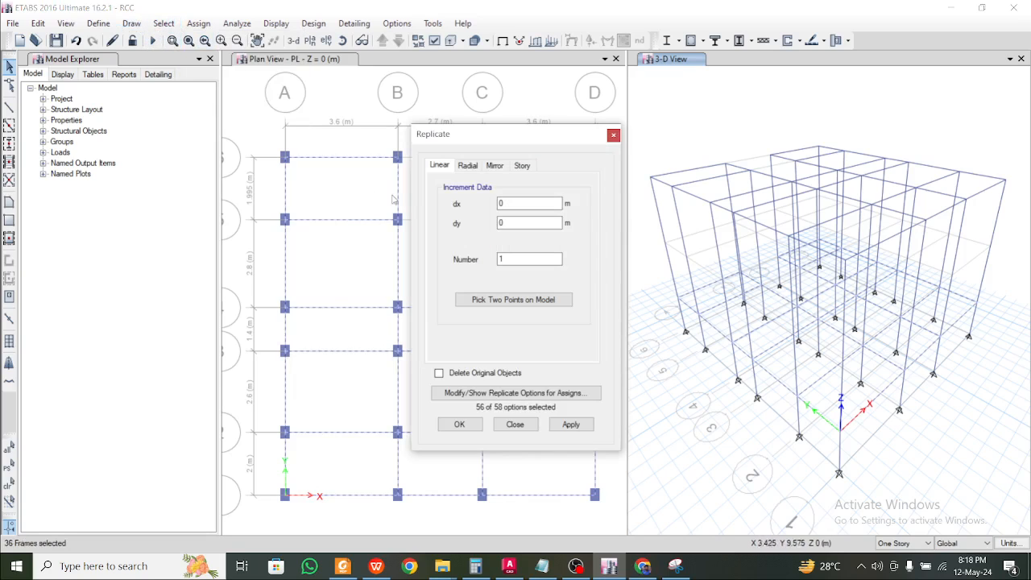
click(521, 166)
click(471, 214)
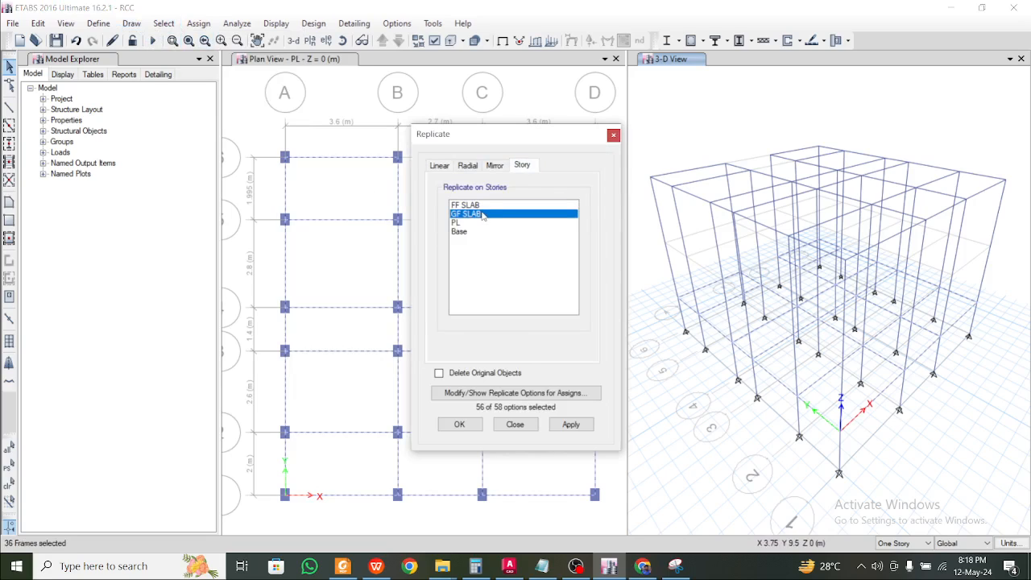
click(579, 430)
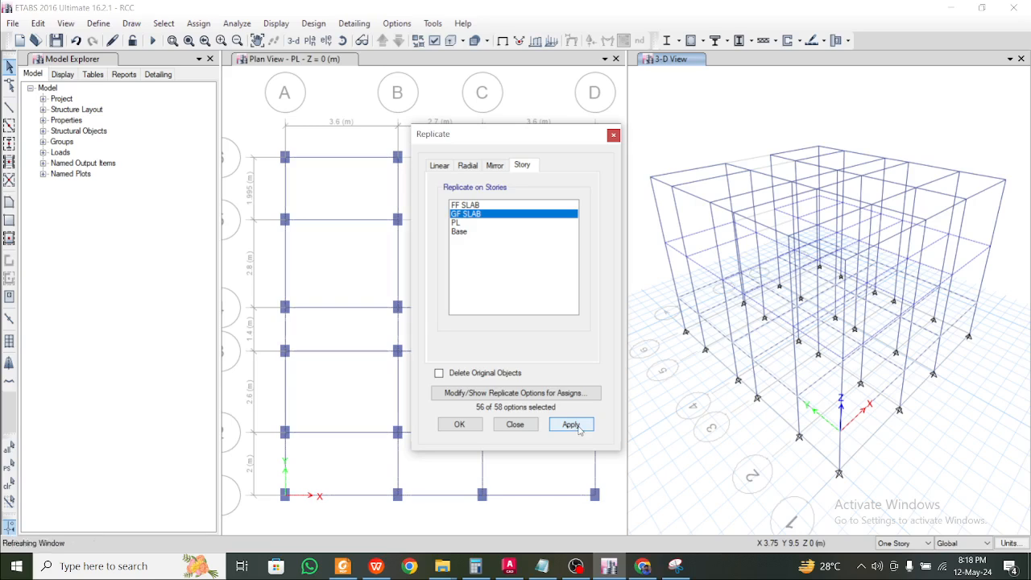
click(459, 425)
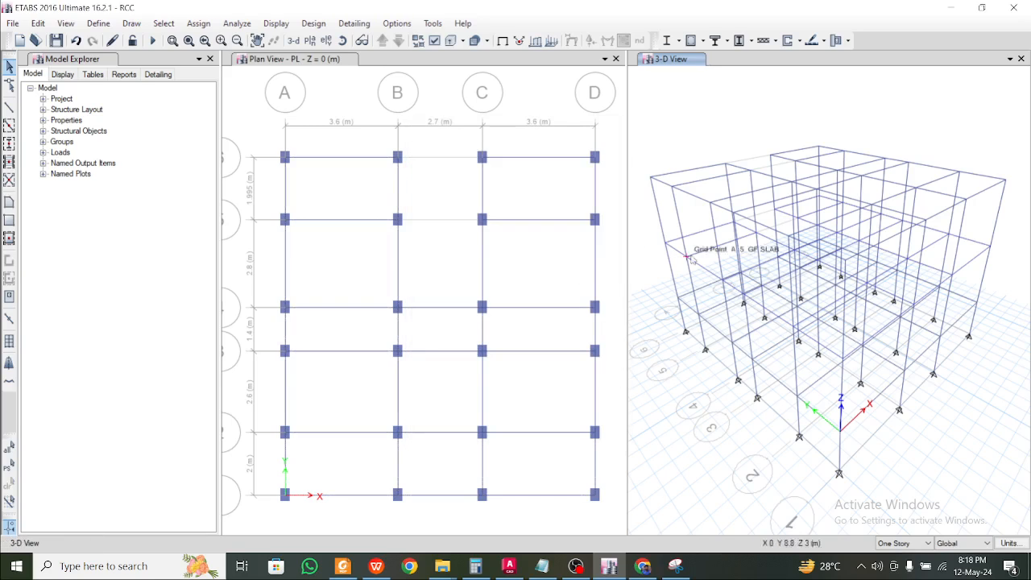
mouse_move(714, 322)
shift+middle_down()
mouse_move(783, 319)
mouse_move(726, 338)
mouse_move(709, 322)
mouse_move(715, 316)
shift+middle_up()
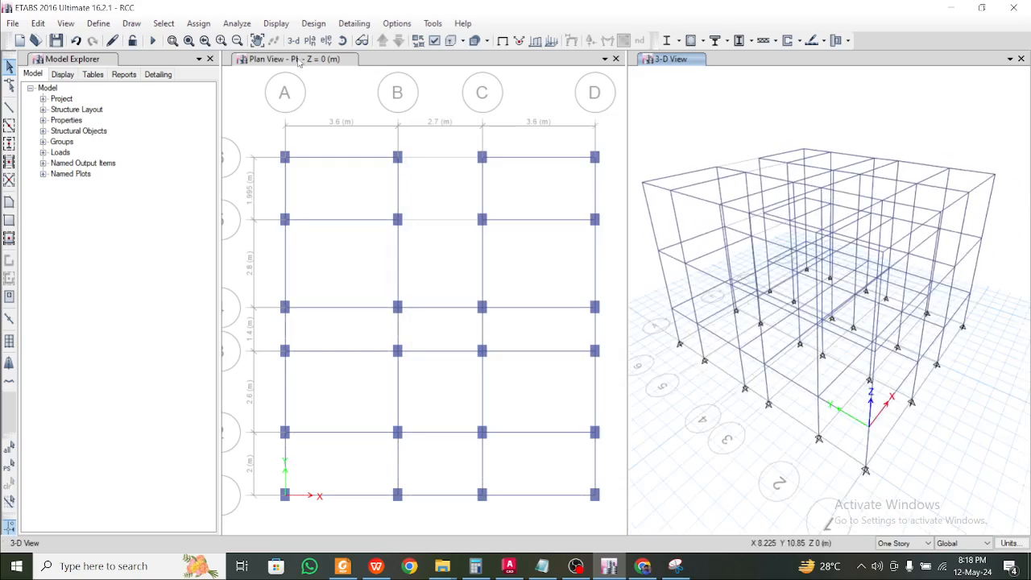
Give all 24 Base-level joints fixed supports, then return the plan view to PL
click(298, 60)
click(383, 41)
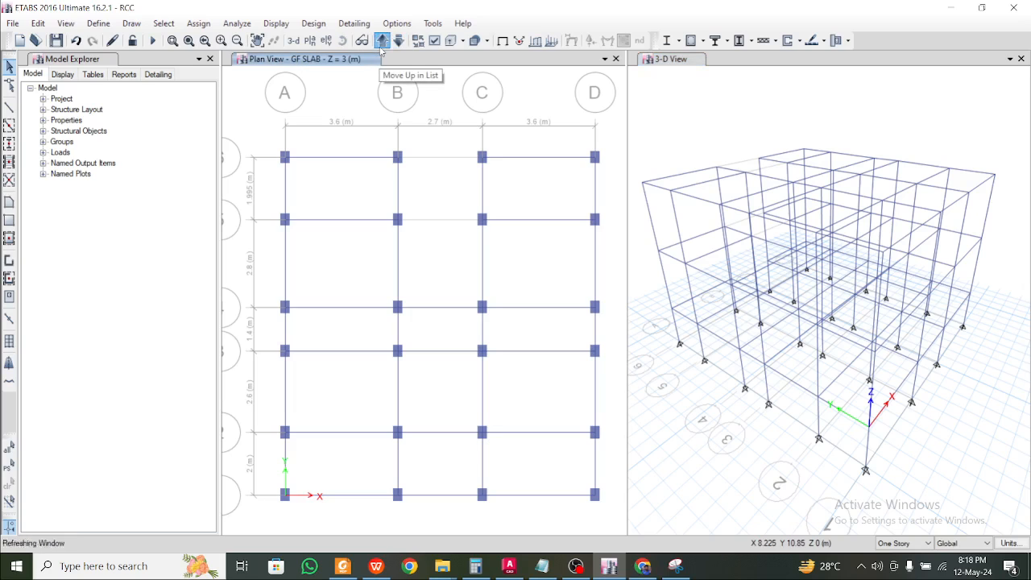
drag(256, 133, 612, 512)
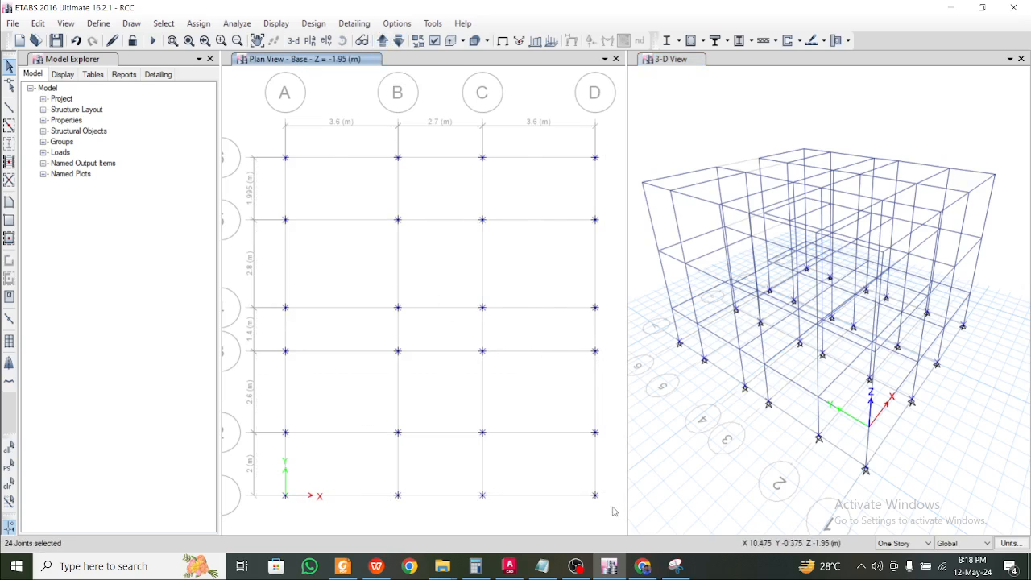
click(200, 25)
mouse_move(213, 48)
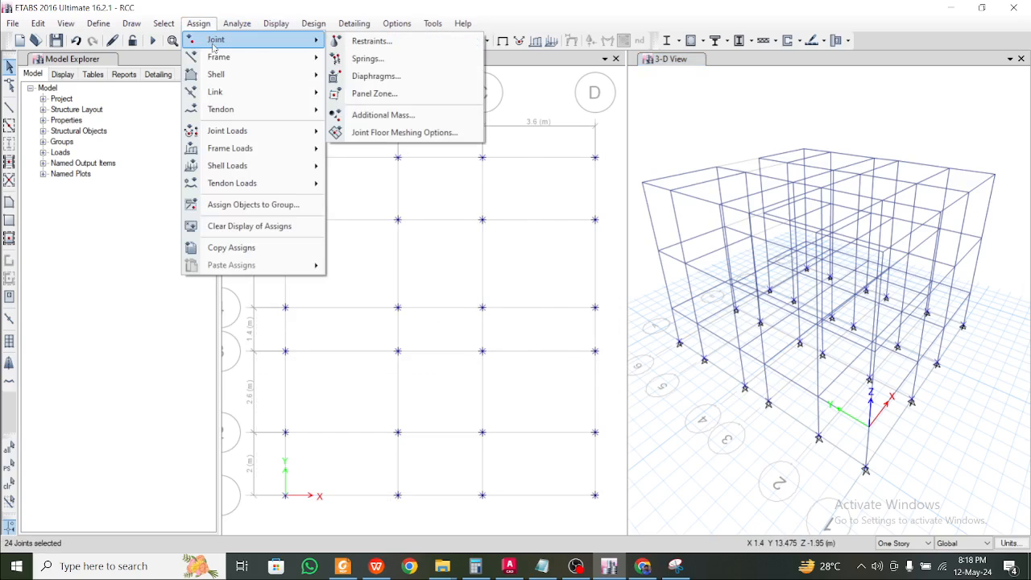
click(386, 42)
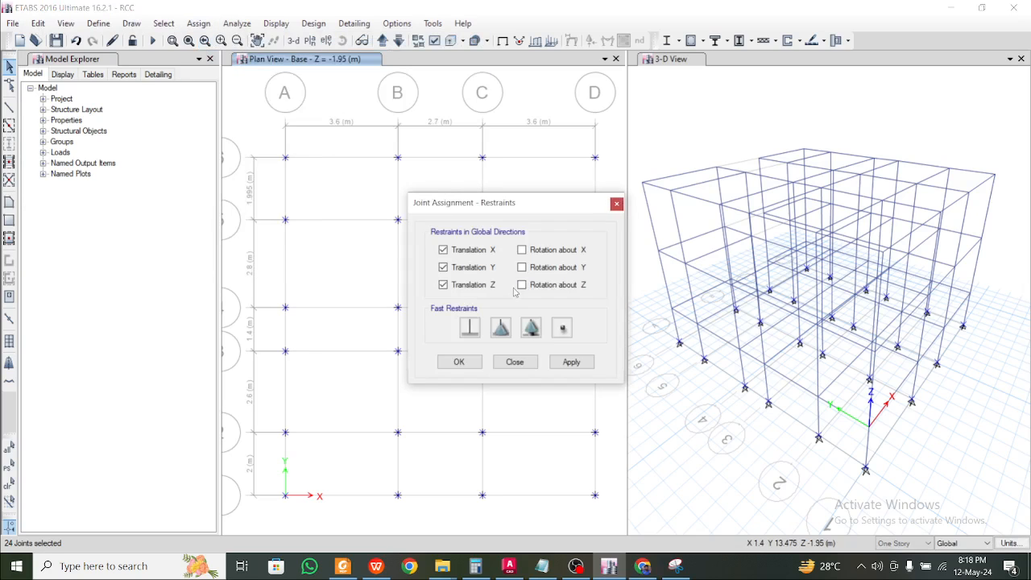
click(571, 362)
click(459, 361)
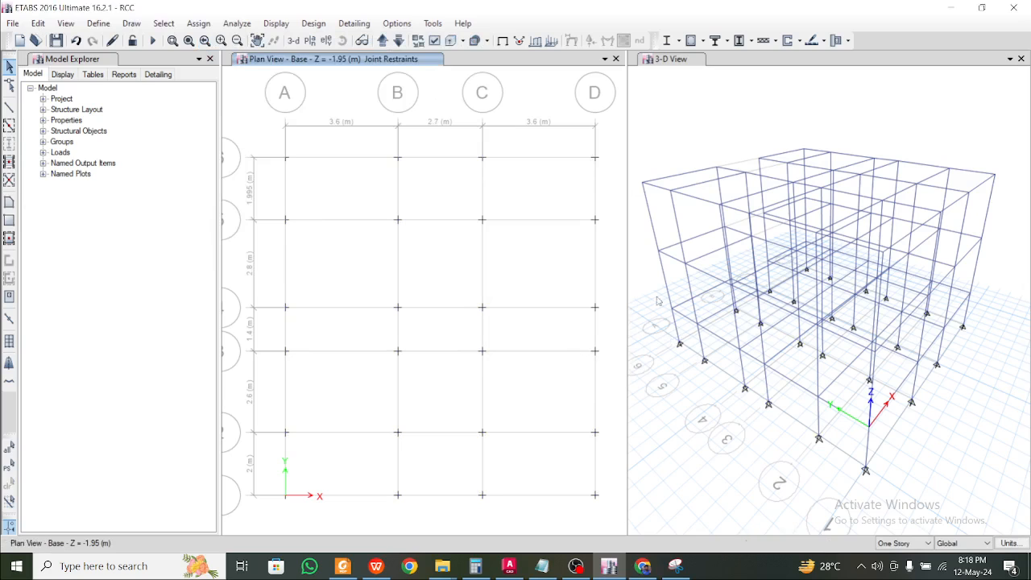
click(712, 308)
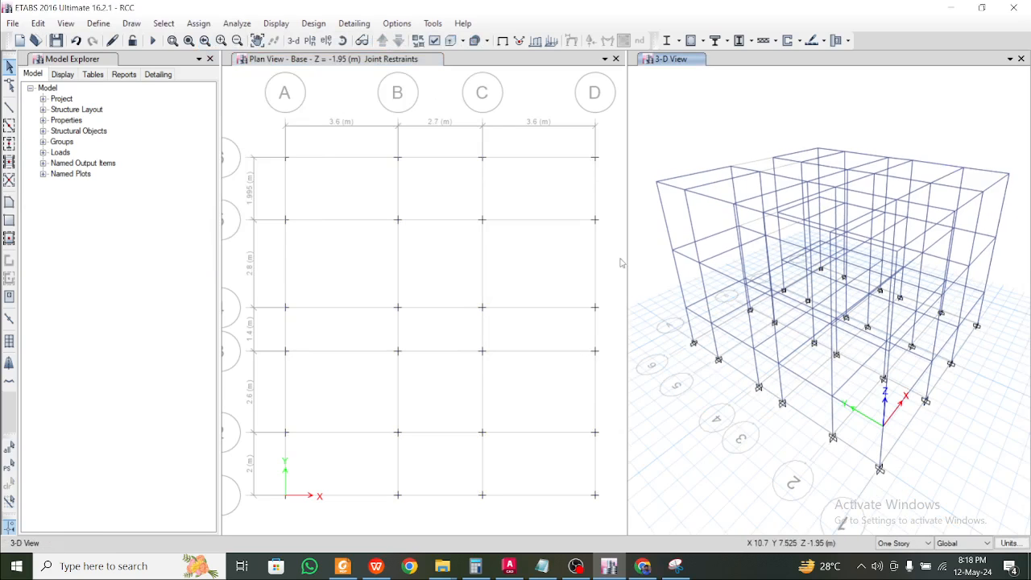
click(379, 60)
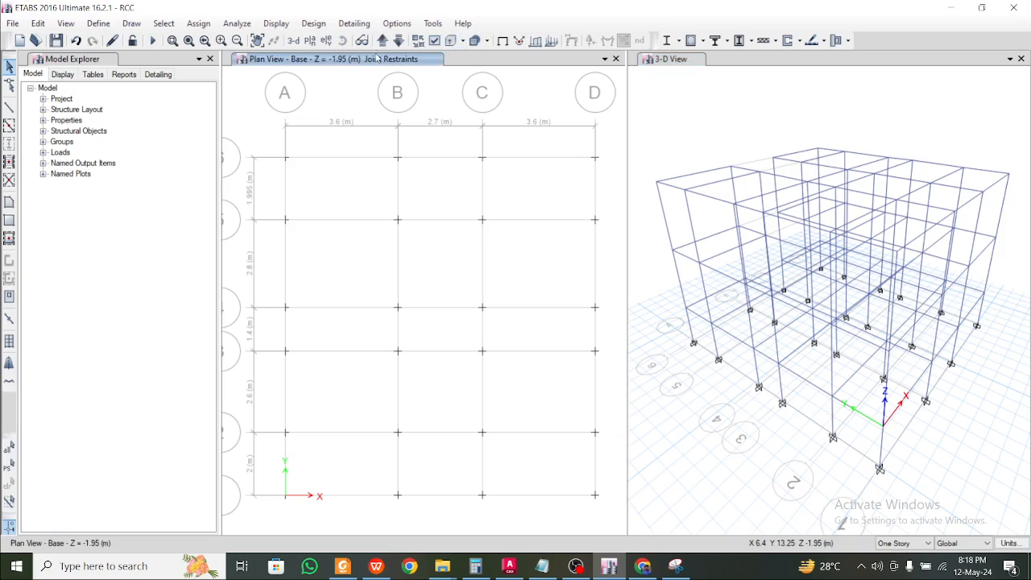
click(382, 41)
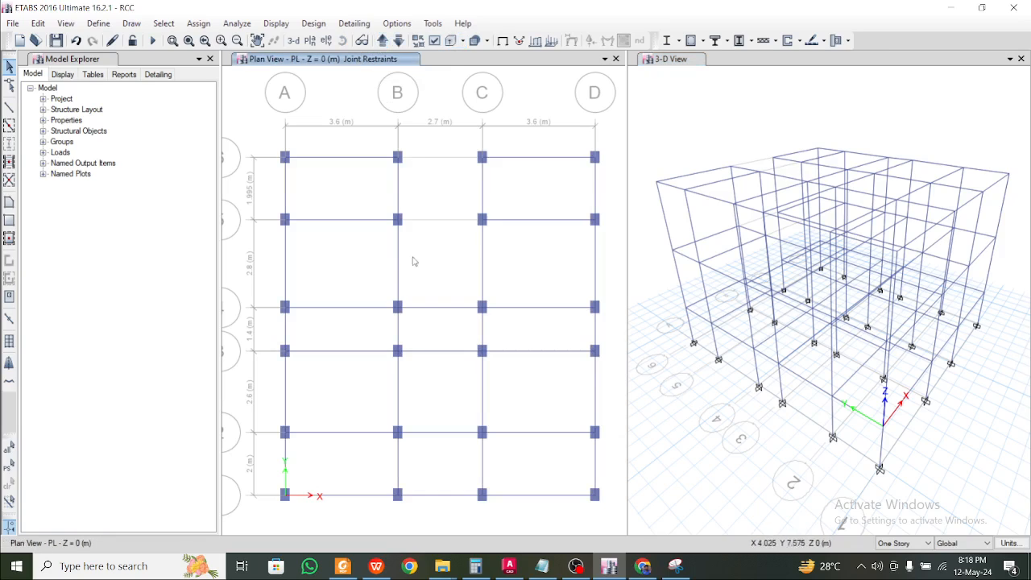
click(376, 566)
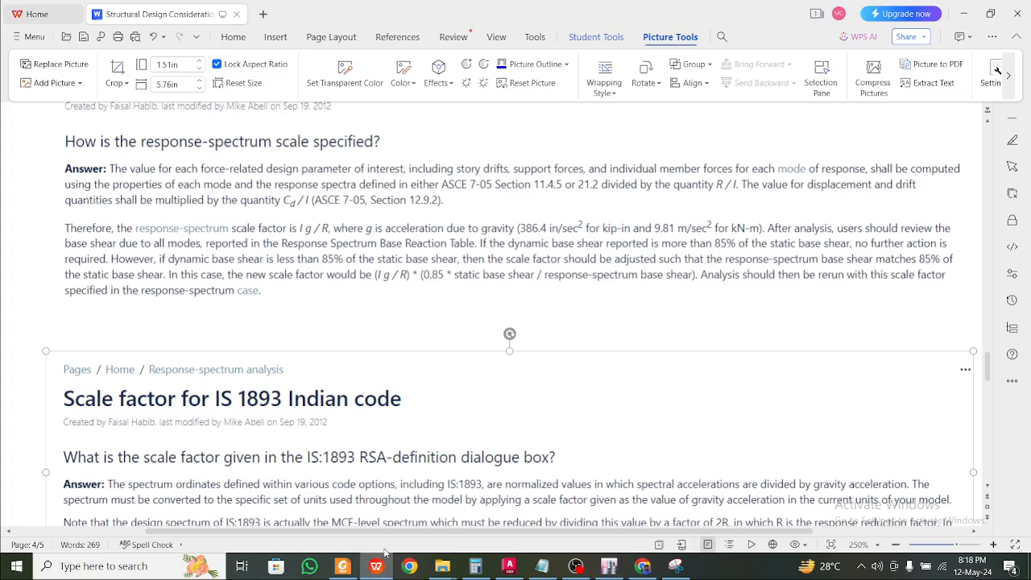
scroll(211, 202, up, 20)
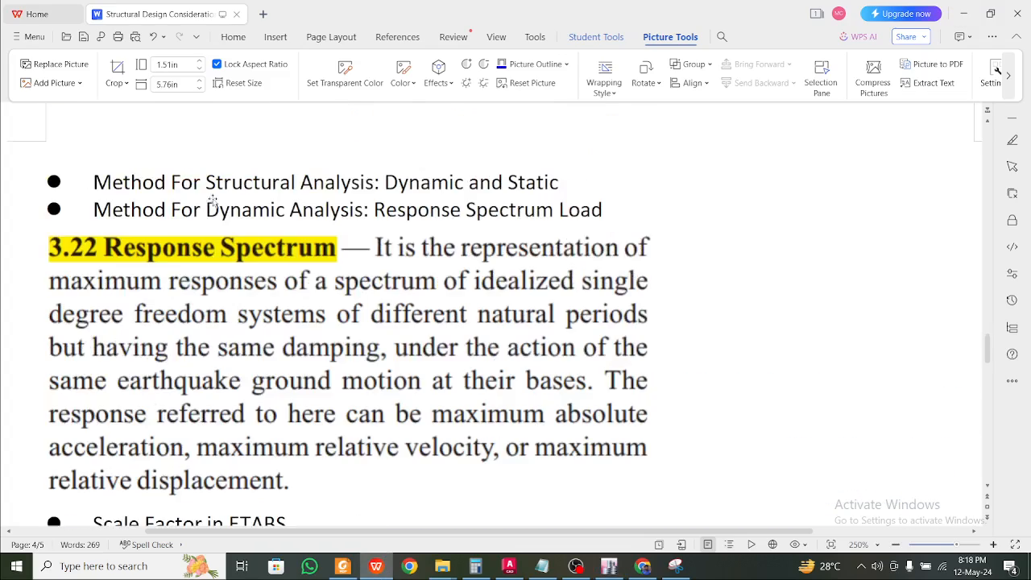
drag(988, 322, 1003, 173)
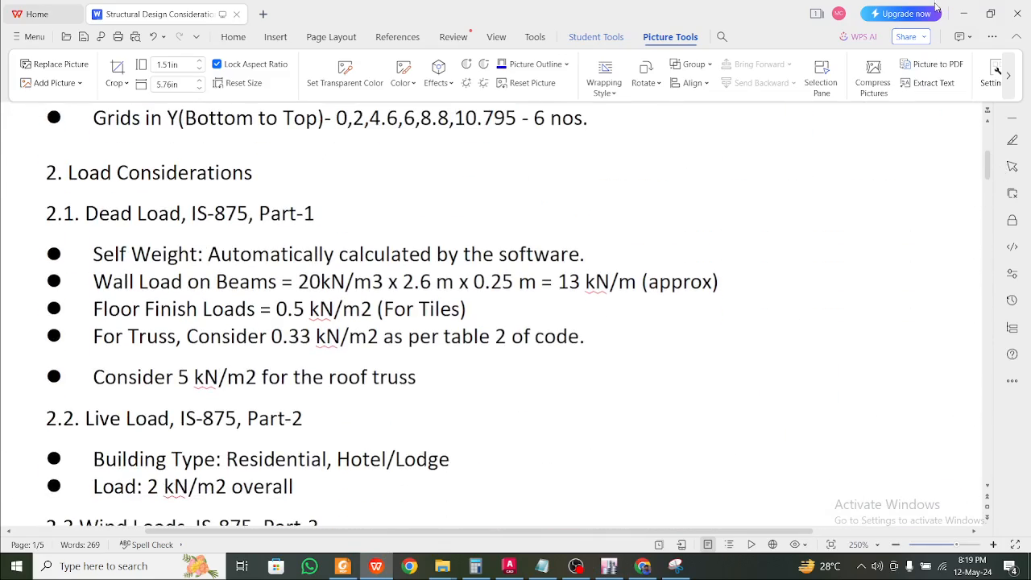
click(963, 14)
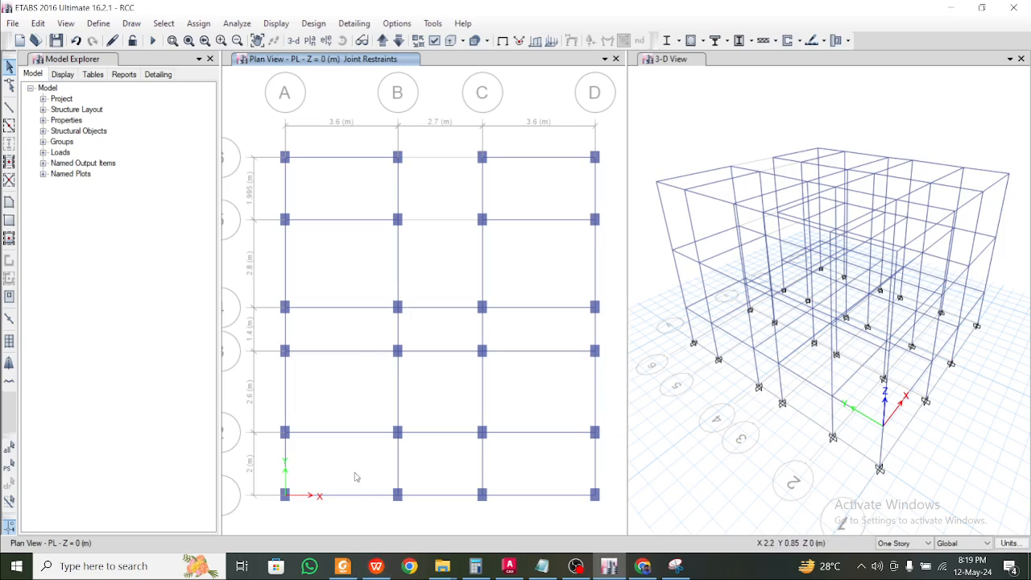
Window-select all 36 beams at the PL level
drag(364, 516, 309, 142)
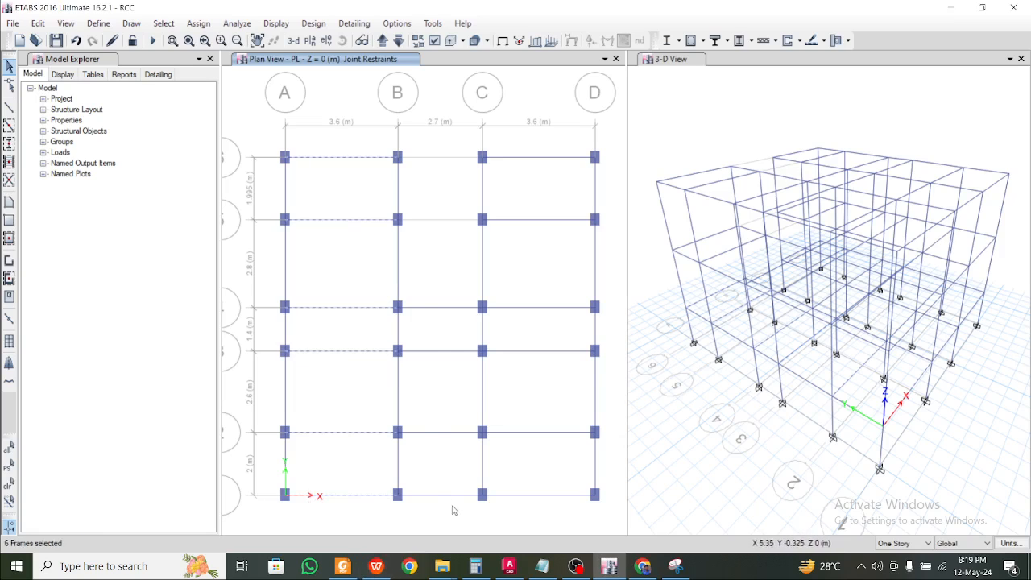
drag(453, 509, 435, 248)
drag(554, 527, 530, 133)
drag(608, 467, 271, 445)
drag(604, 400, 261, 381)
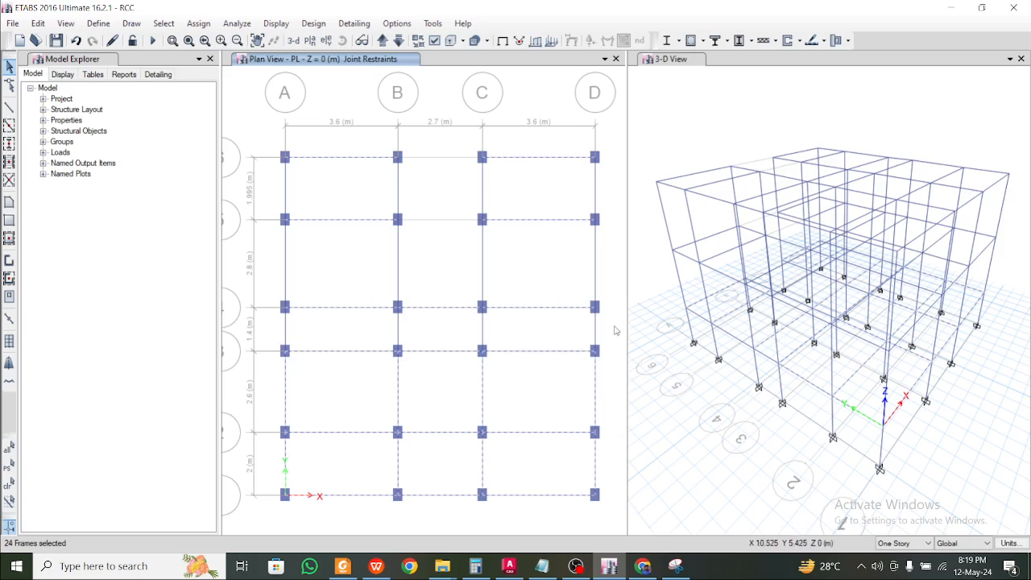
drag(609, 332, 271, 329)
drag(604, 272, 271, 245)
drag(607, 199, 267, 179)
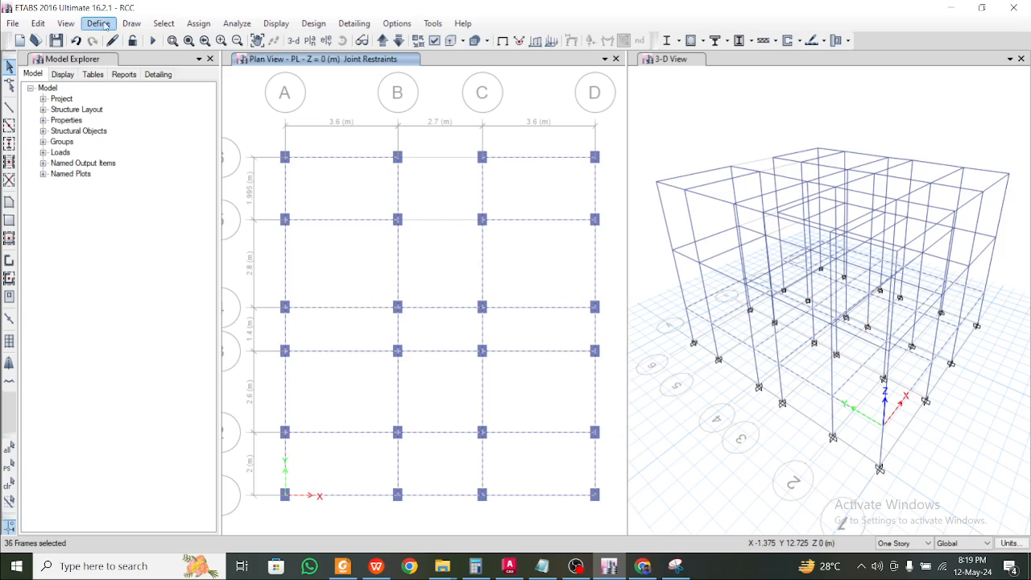
Assign a 13 kN/m uniform distributed load under Other Dead to the selected beams
click(198, 23)
mouse_move(258, 148)
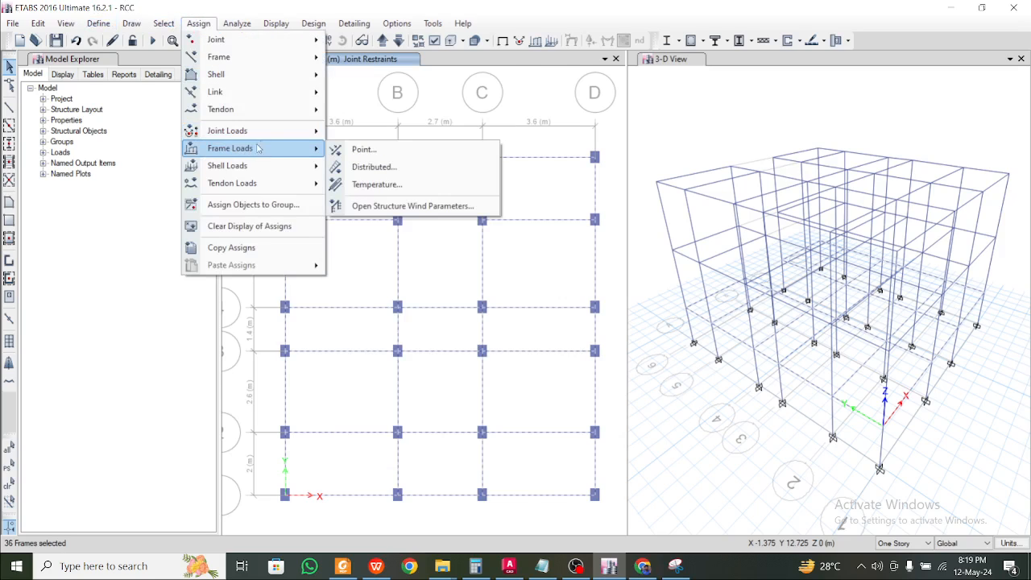
click(390, 169)
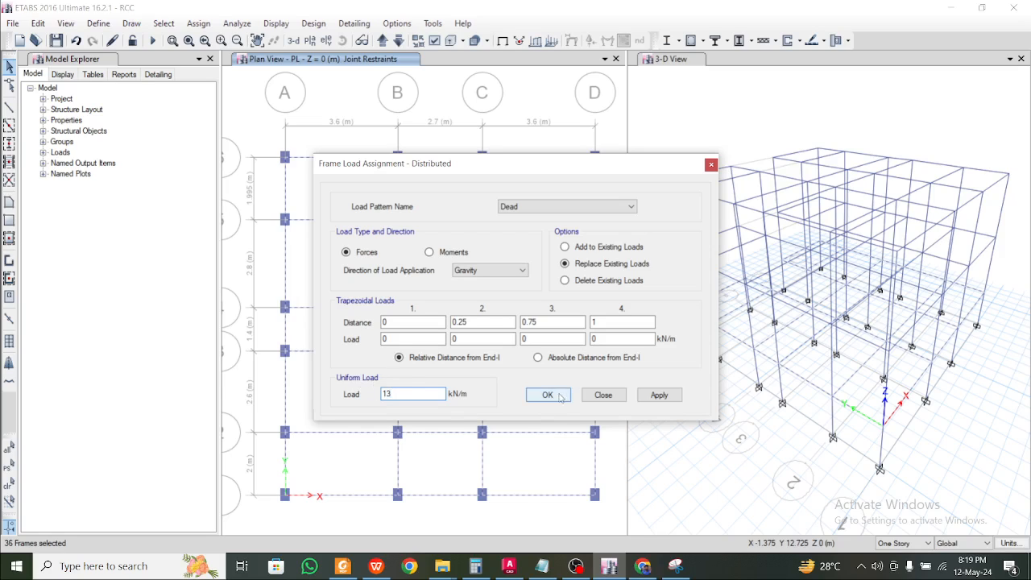
click(569, 207)
click(554, 229)
click(548, 208)
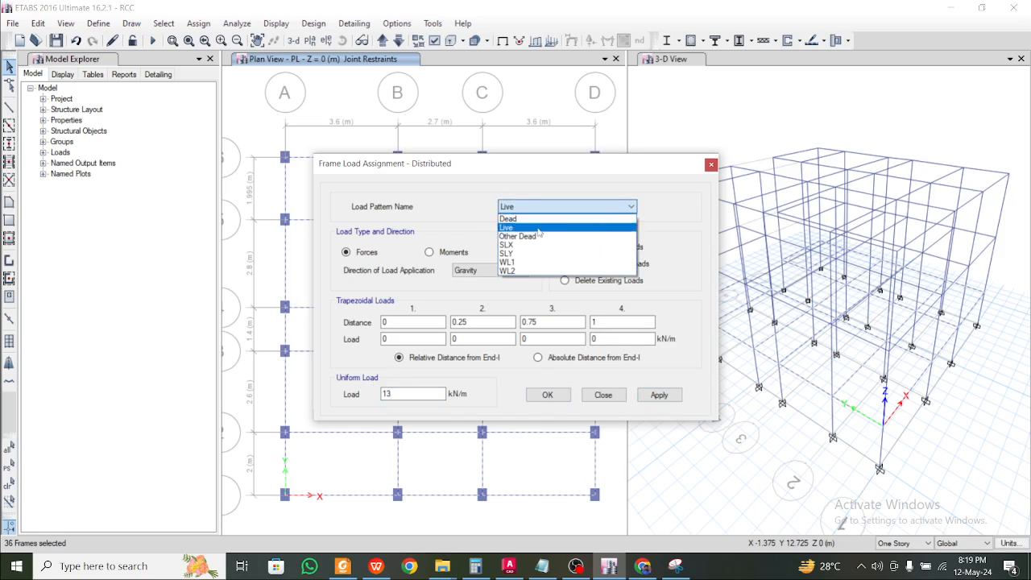
click(520, 236)
click(658, 394)
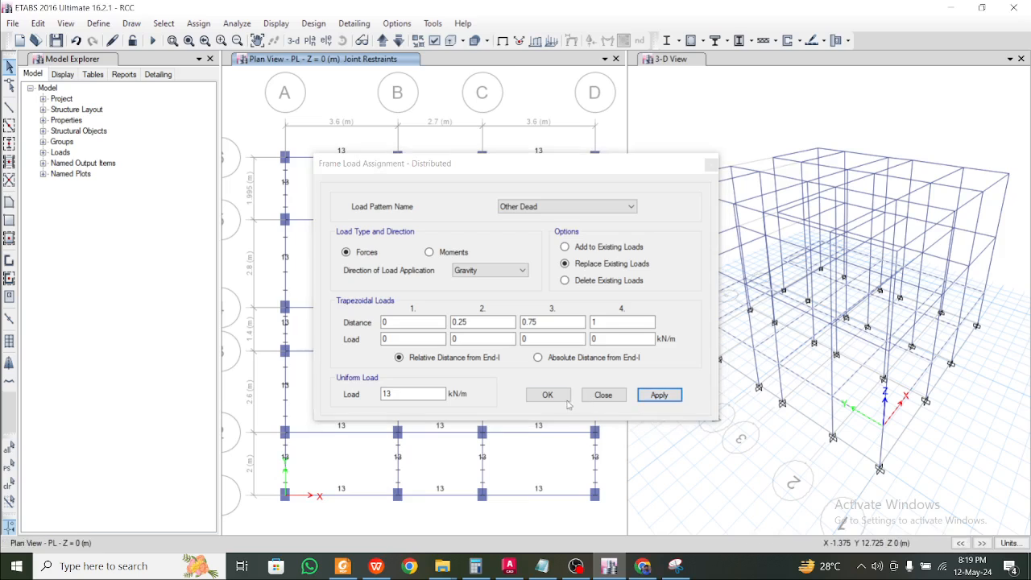
click(555, 398)
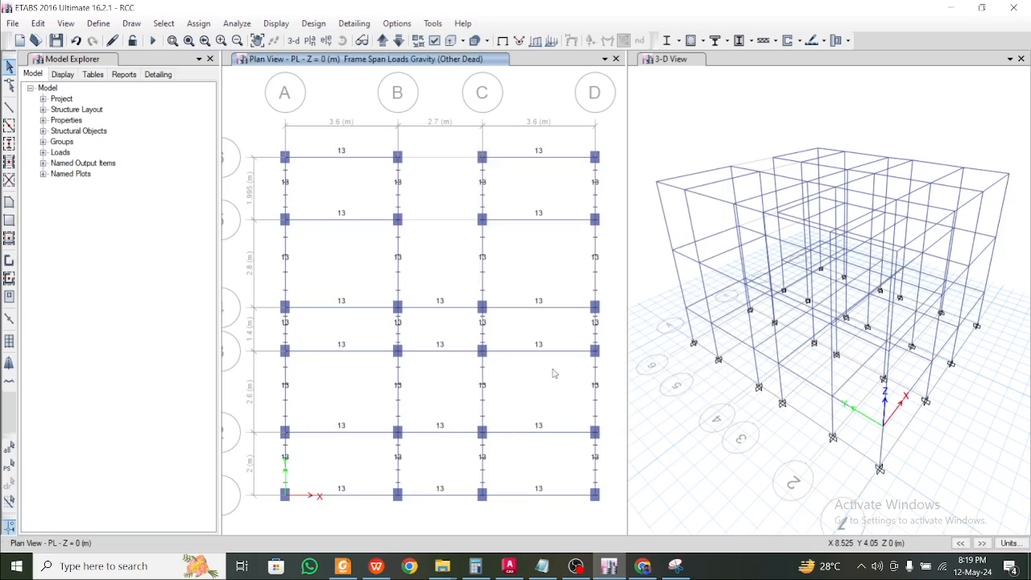
Move the plan up to GF SLAB and window-select all its beams
click(383, 41)
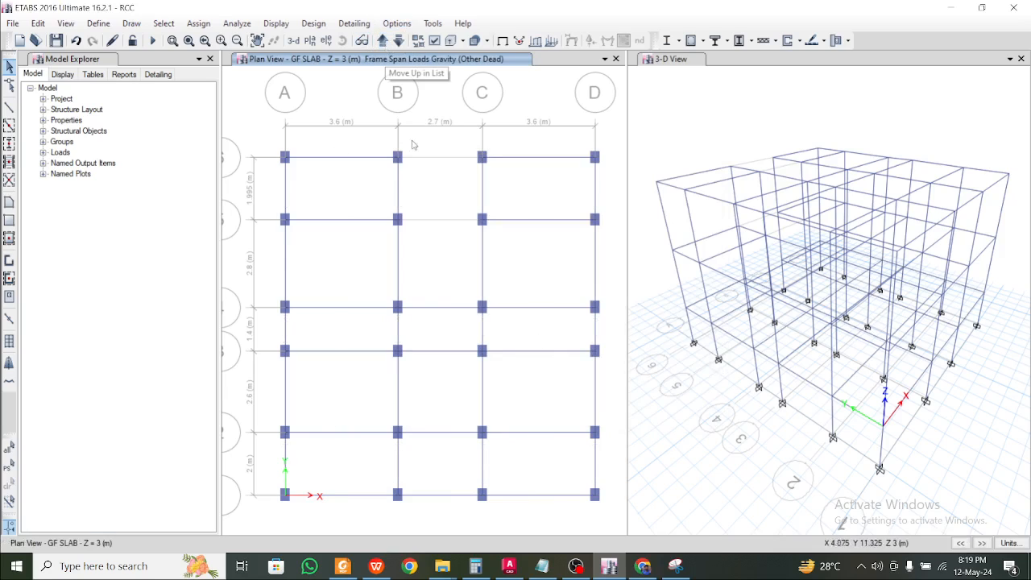
drag(355, 510, 317, 144)
drag(451, 509, 423, 292)
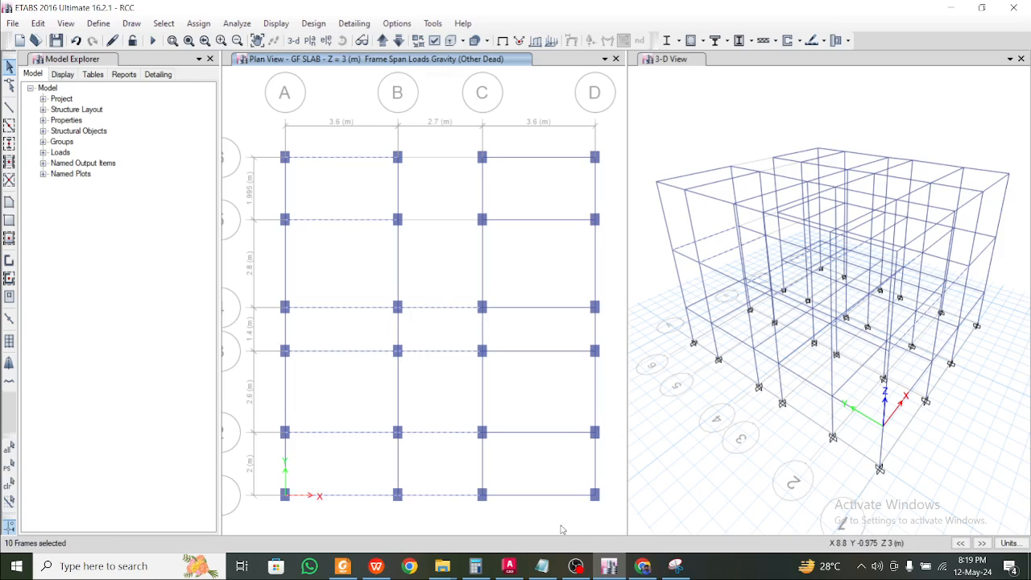
drag(554, 518, 519, 135)
drag(611, 466, 288, 454)
drag(569, 388, 268, 371)
drag(608, 327, 279, 321)
drag(610, 278, 271, 228)
drag(612, 199, 276, 173)
Assign the 13 kN/m uniform Other Dead load to the GF SLAB beams
click(197, 24)
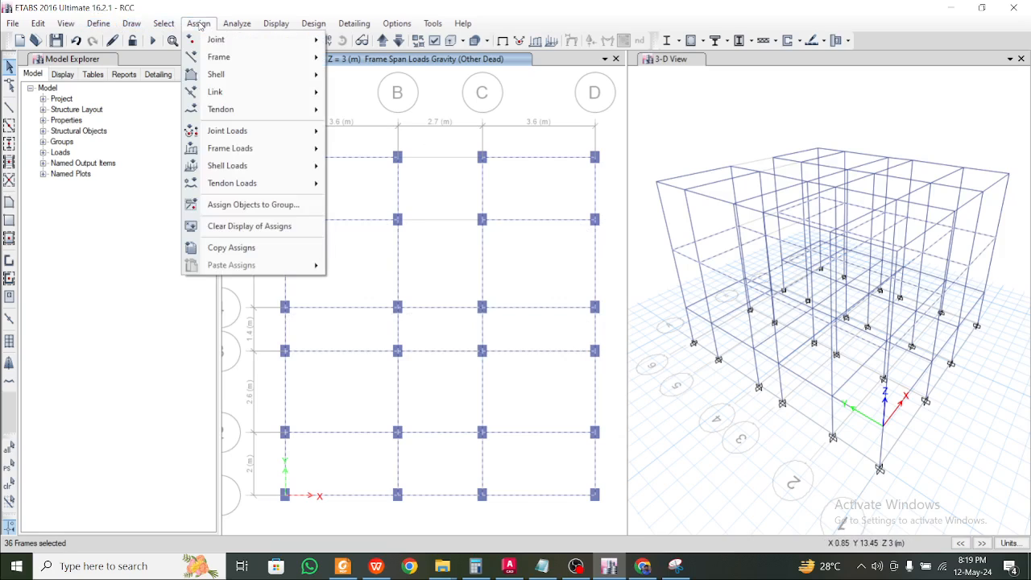
mouse_move(282, 148)
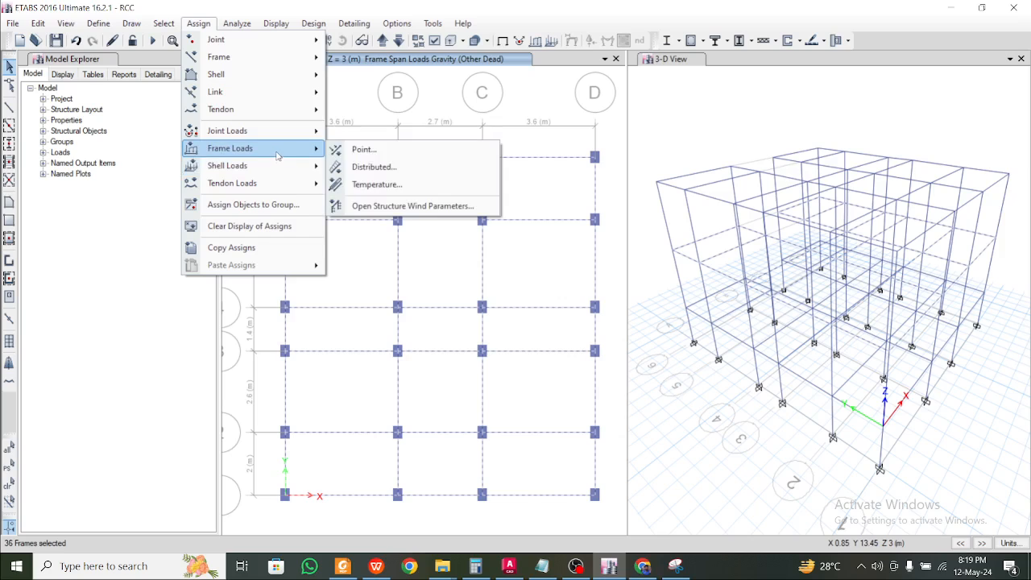
click(375, 167)
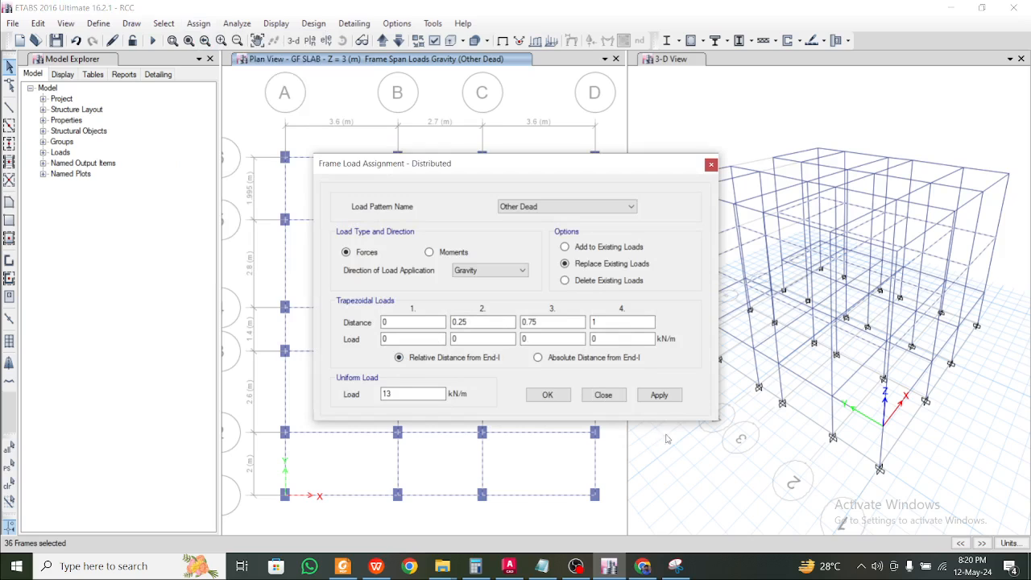
click(666, 398)
click(547, 395)
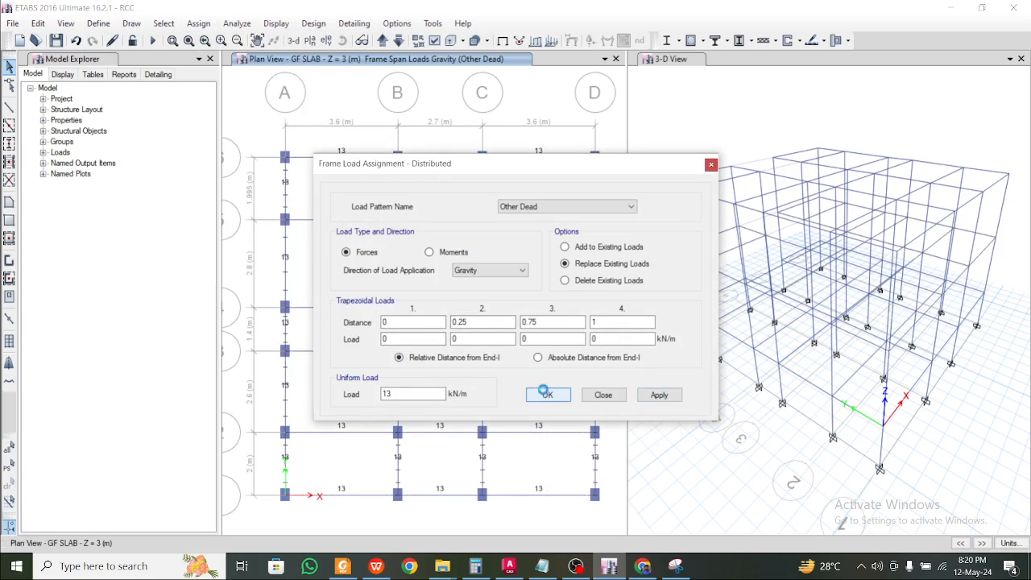
Move the plan up to FF SLAB and check the design considerations document for loads
click(381, 41)
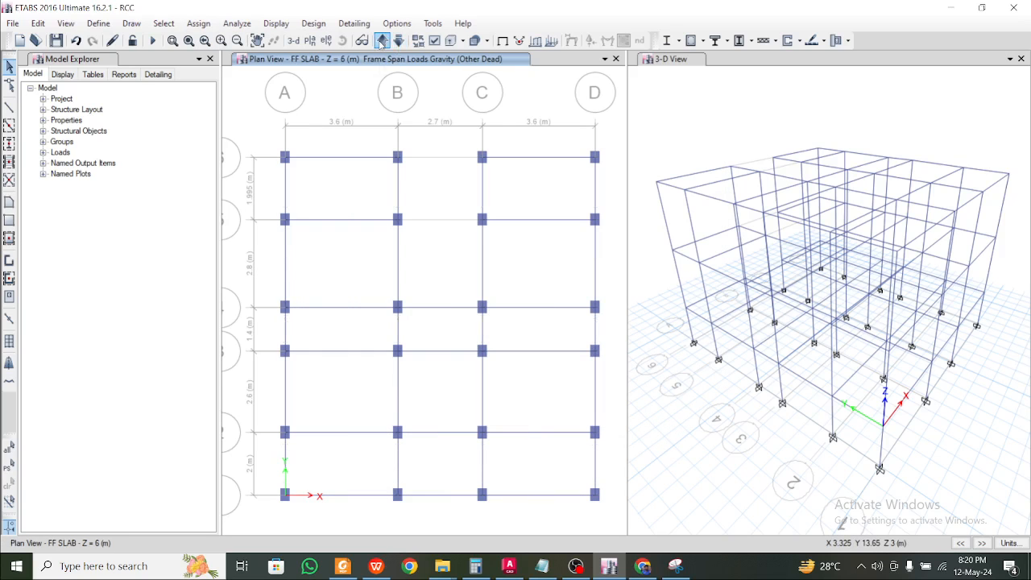
click(378, 568)
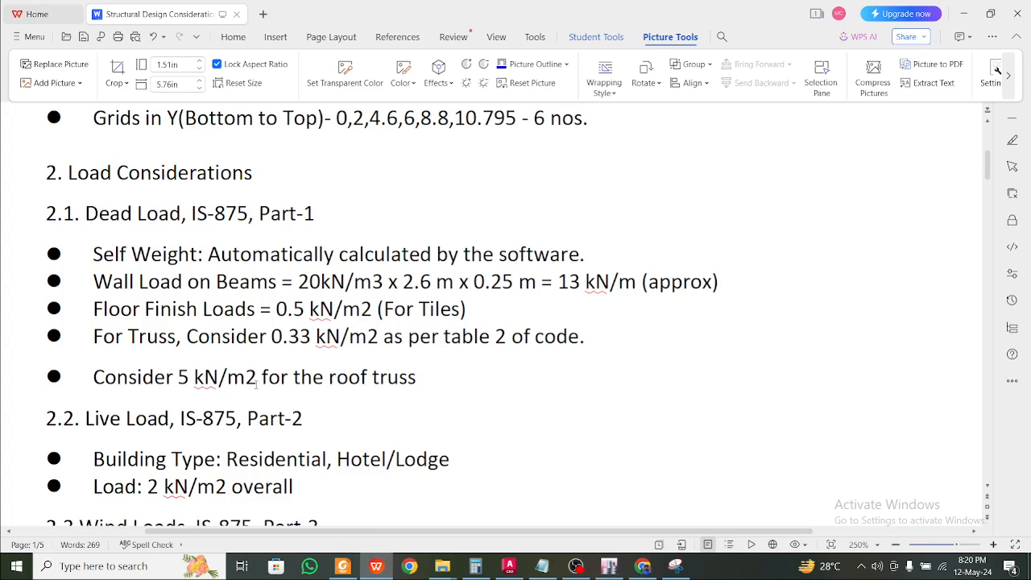
click(963, 14)
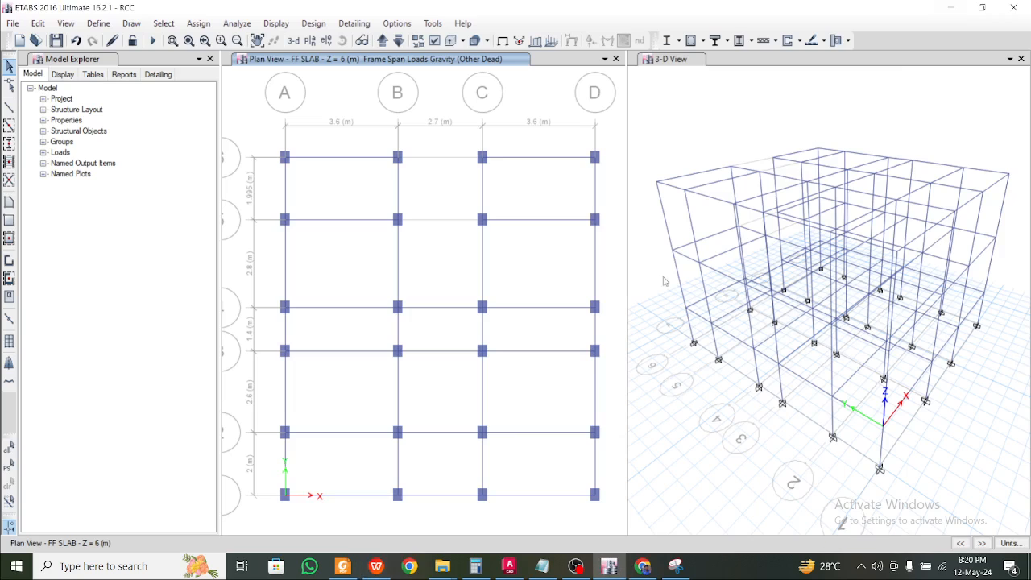
Window-select all the FF SLAB beams
drag(378, 519, 318, 120)
drag(453, 514, 425, 274)
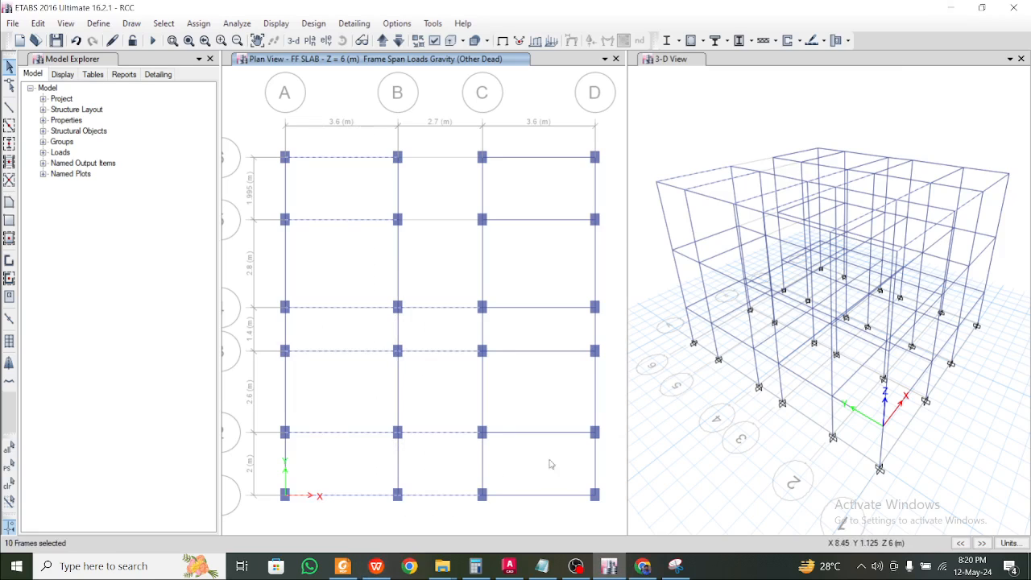
drag(554, 507, 537, 159)
drag(607, 461, 279, 445)
drag(602, 398, 253, 372)
drag(608, 322, 278, 341)
drag(608, 282, 271, 248)
drag(603, 201, 267, 173)
Assign a 5 kN/m uniform Other Dead distributed load to the FF SLAB beams
click(198, 23)
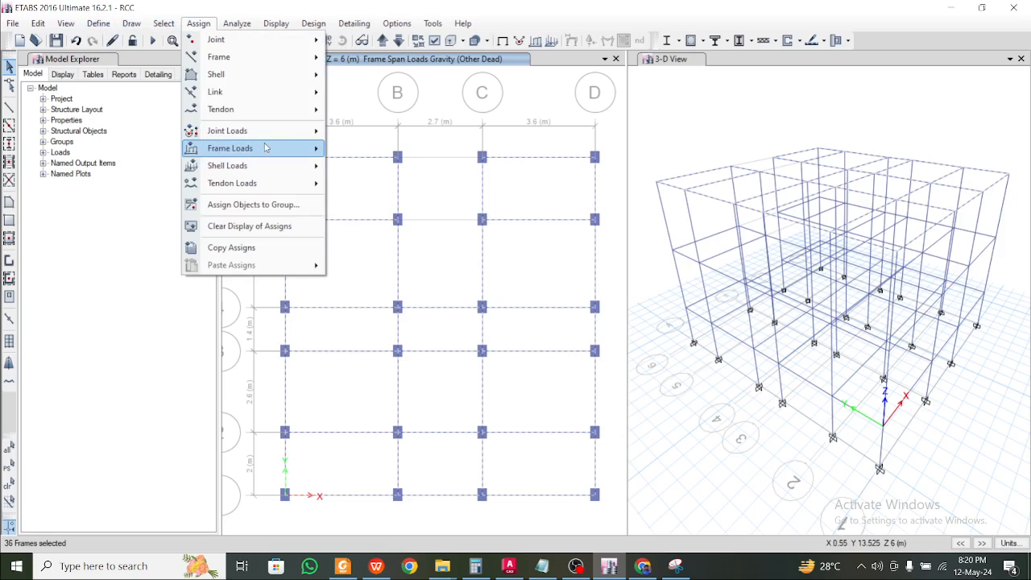
mouse_move(266, 147)
click(393, 167)
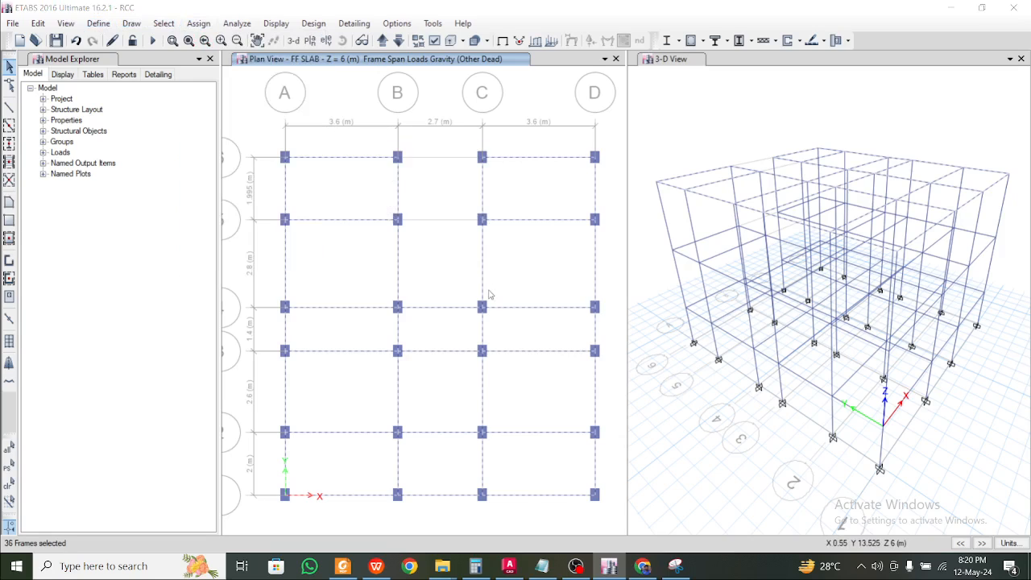
double_click(417, 393)
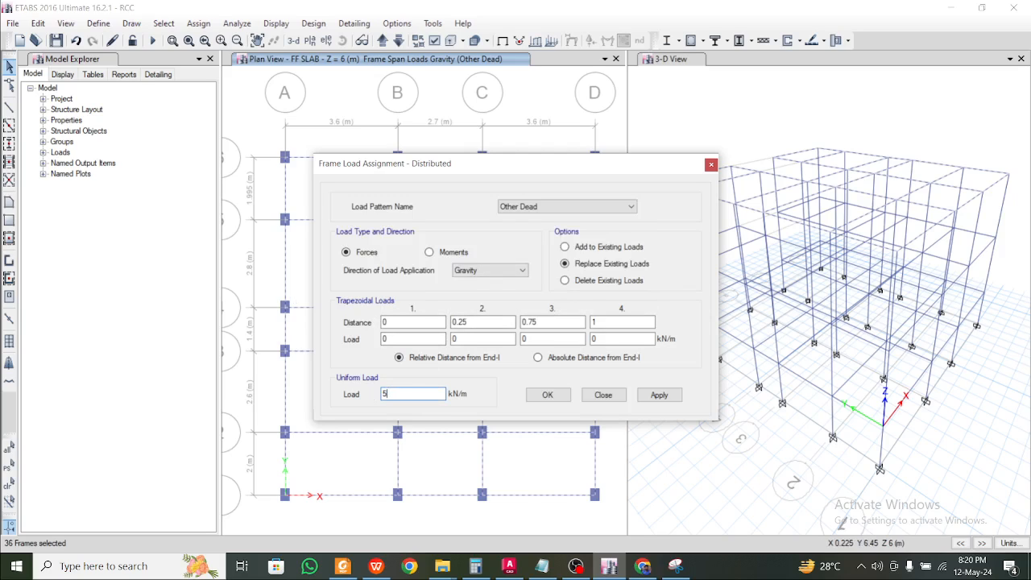
click(659, 395)
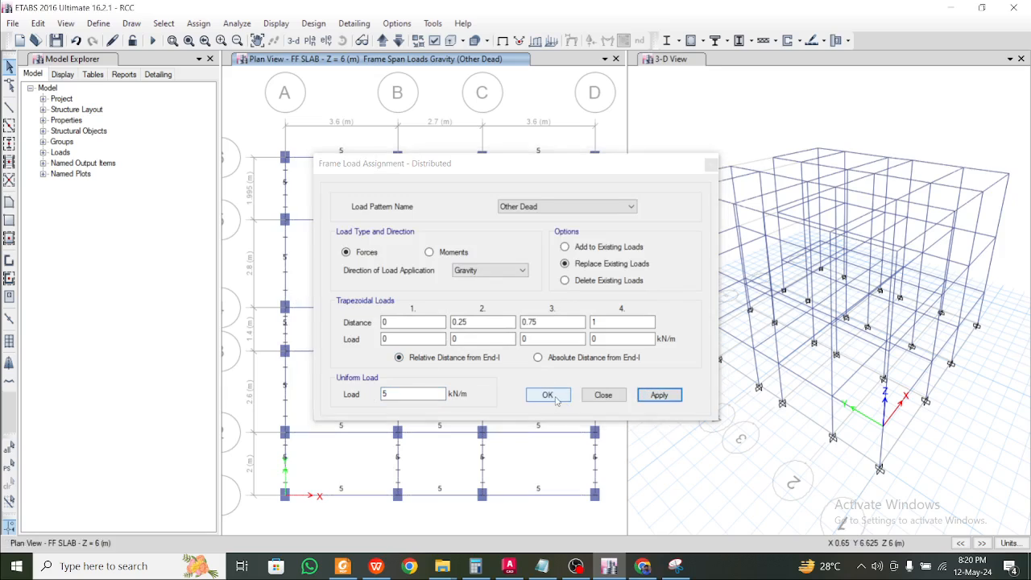
click(547, 396)
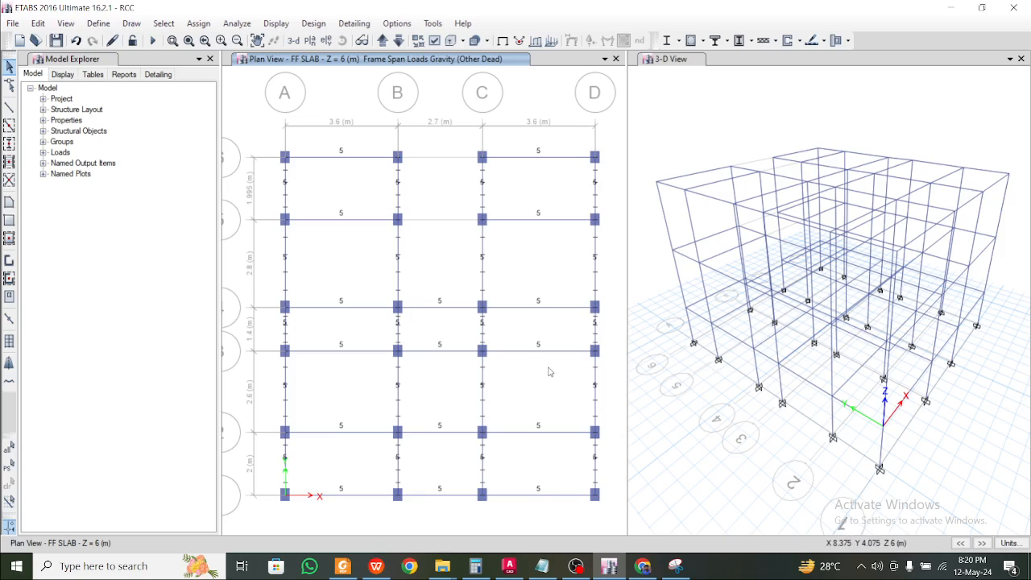
Step the plan view through Base and PL up to GF SLAB
click(382, 41)
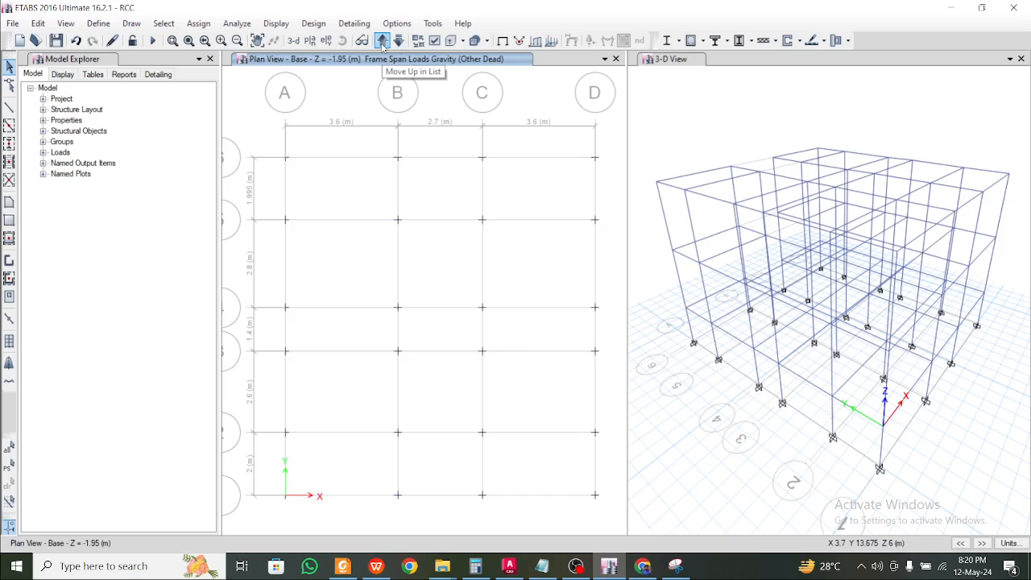
click(382, 42)
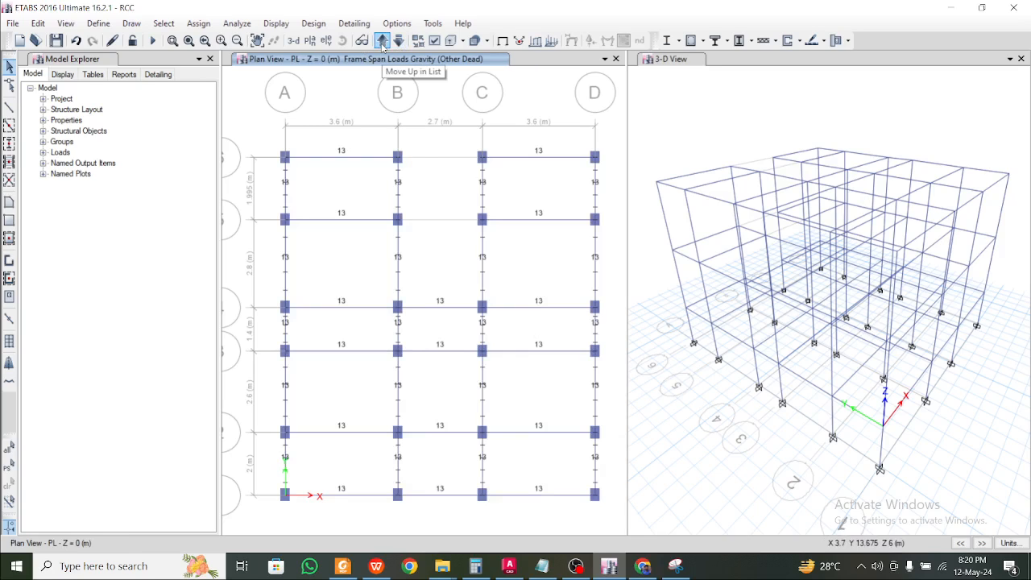
click(383, 41)
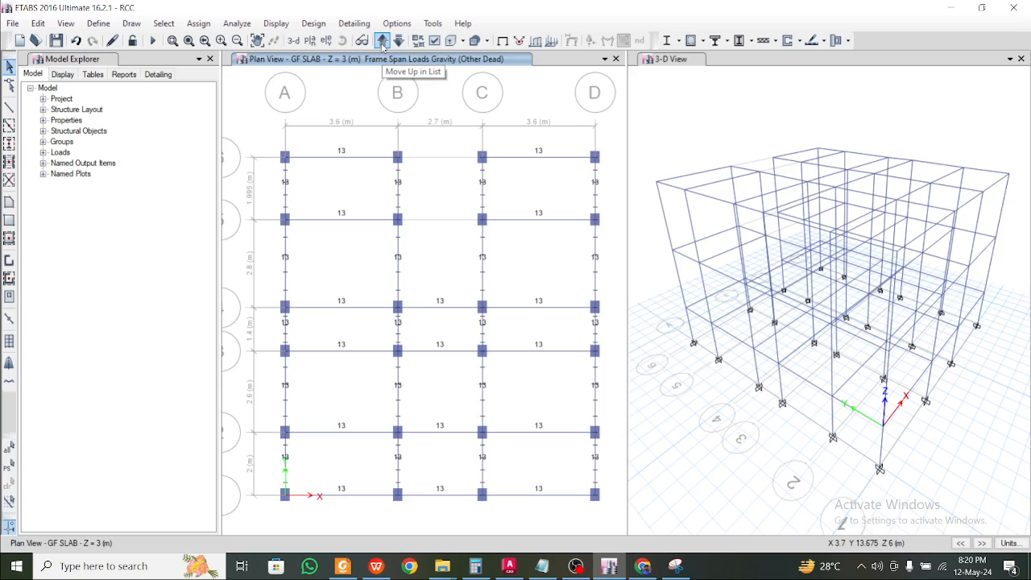
click(98, 23)
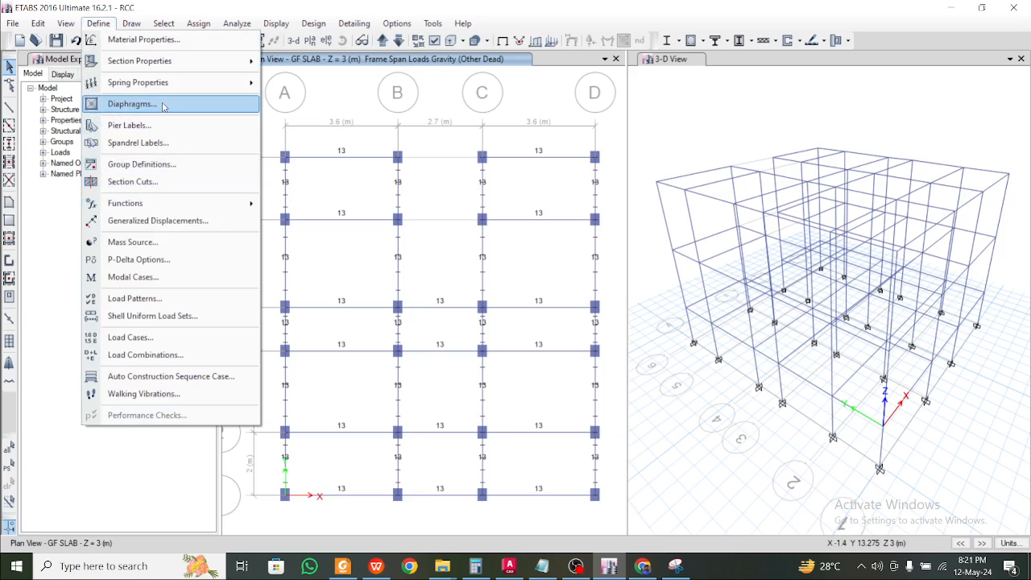
Turn Slab1 into the 'Slab 150 mm' section: M25 concrete, Shell-Thin, 150 mm thick
mouse_move(184, 65)
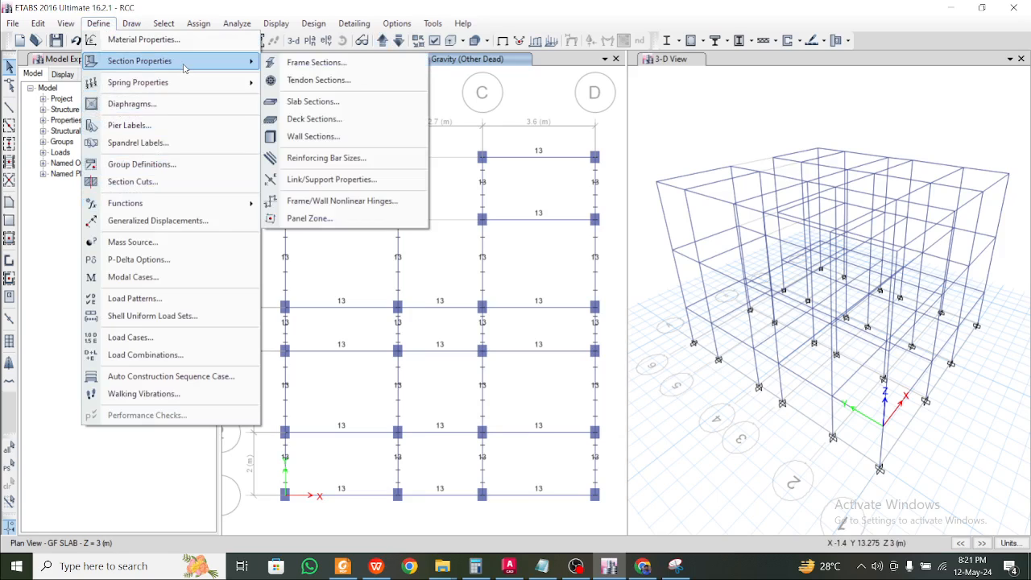
click(299, 103)
click(422, 240)
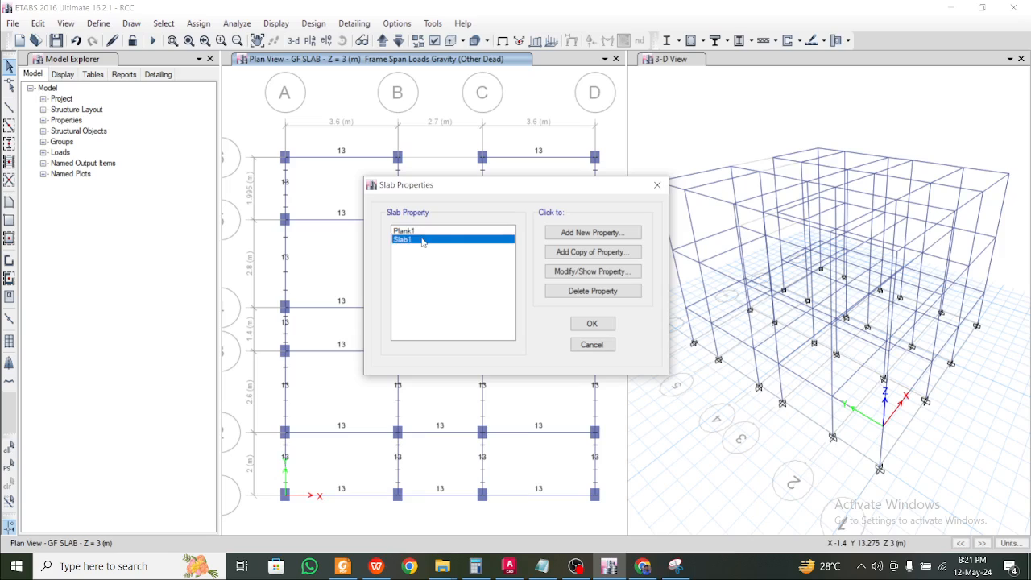
double_click(422, 240)
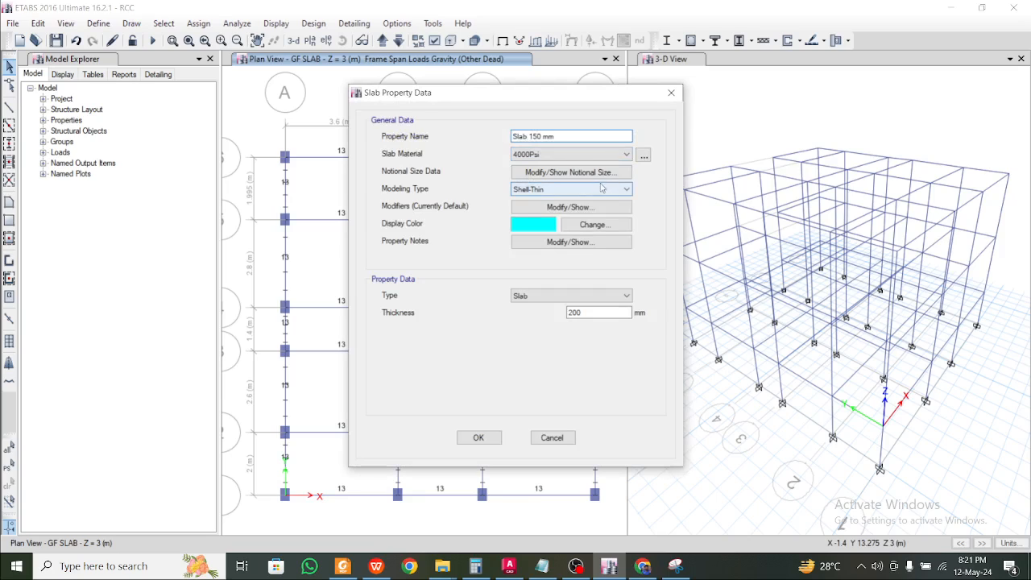
click(594, 154)
click(565, 203)
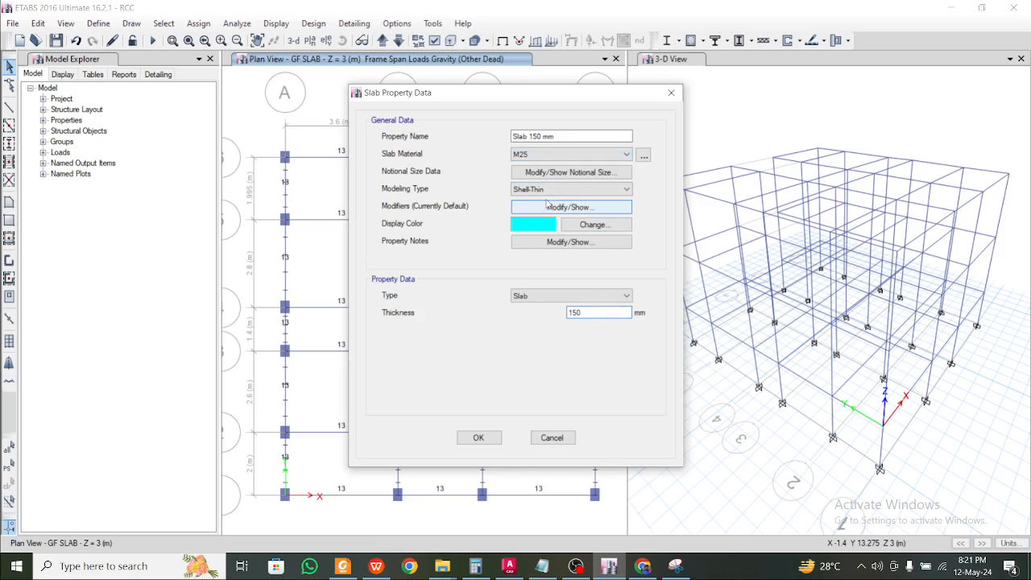
click(567, 207)
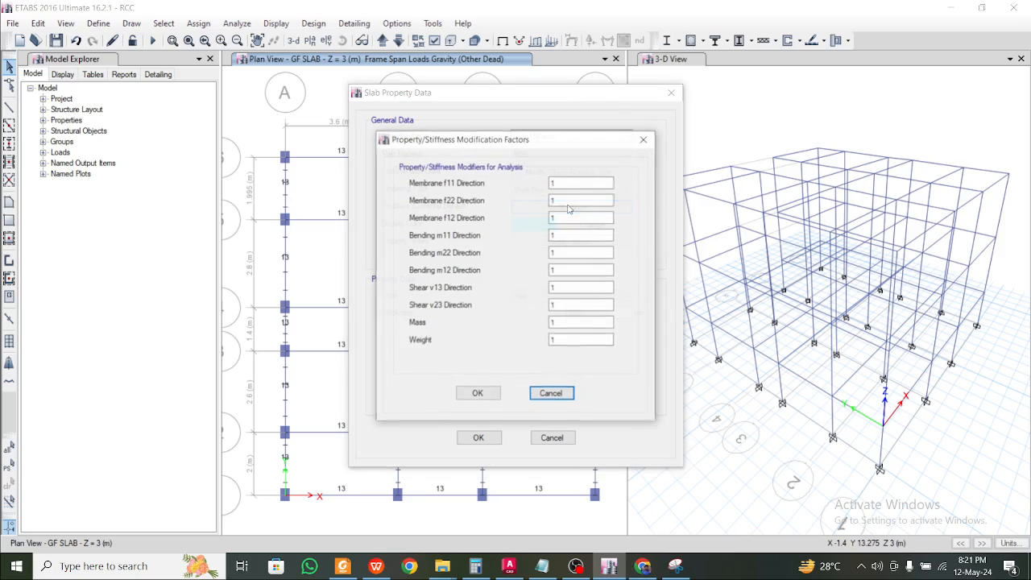
click(642, 142)
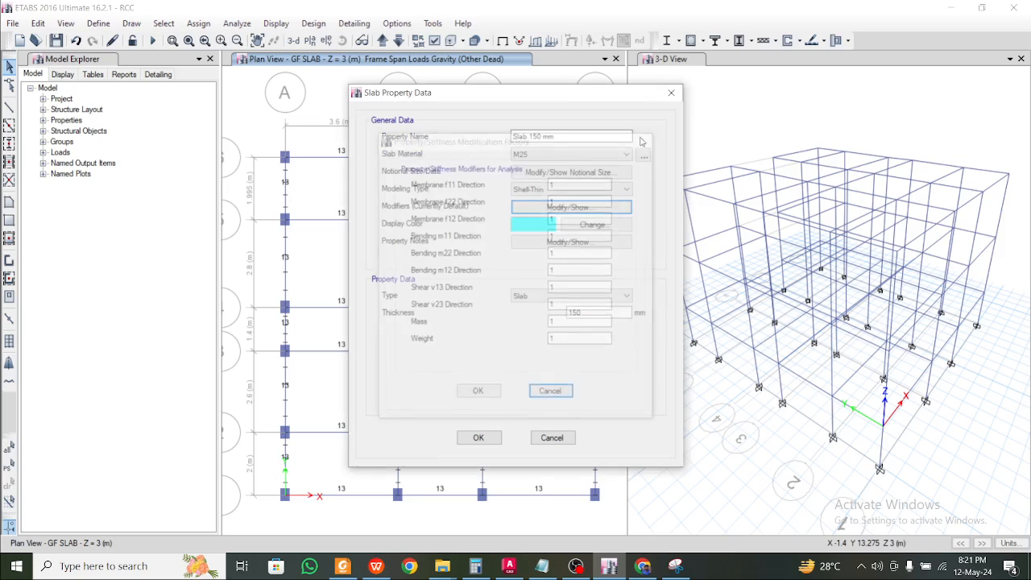
click(572, 173)
click(674, 210)
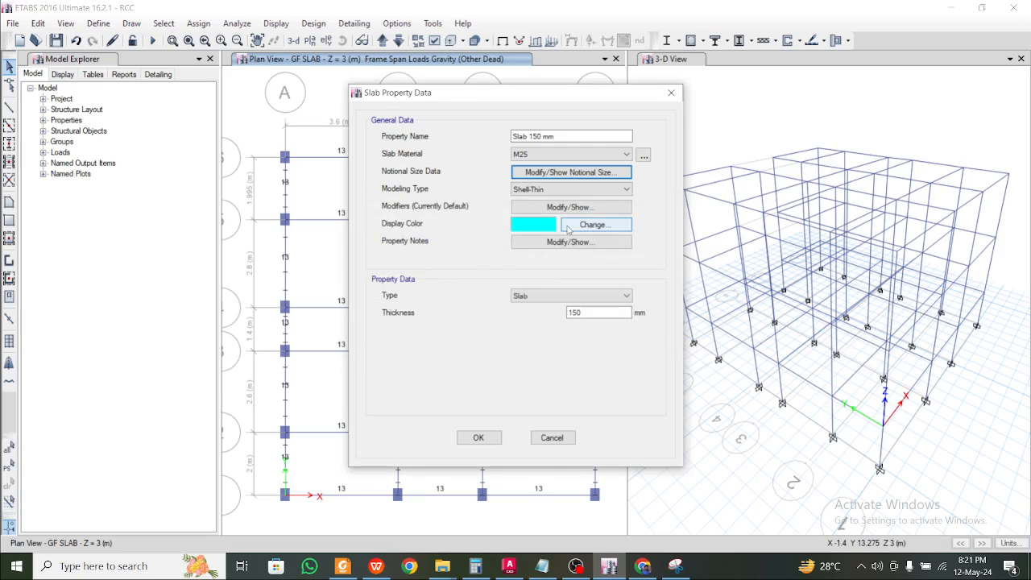
click(493, 439)
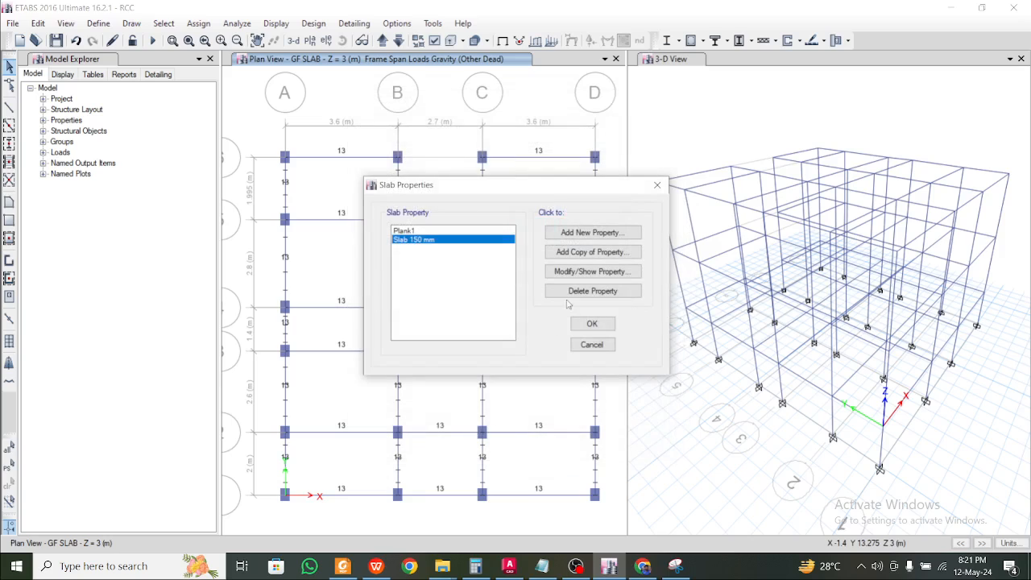
click(590, 324)
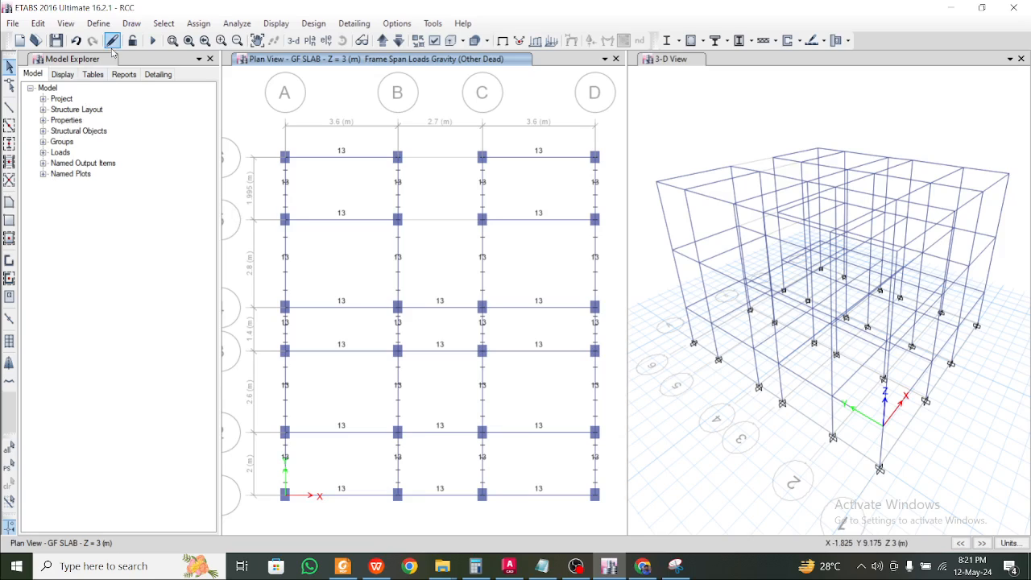
click(9, 220)
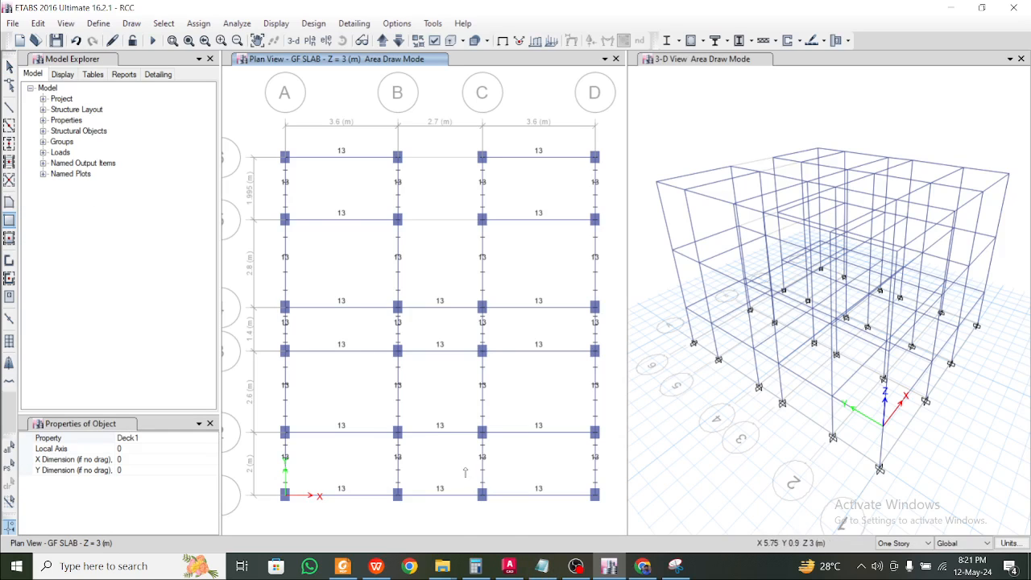
click(342, 567)
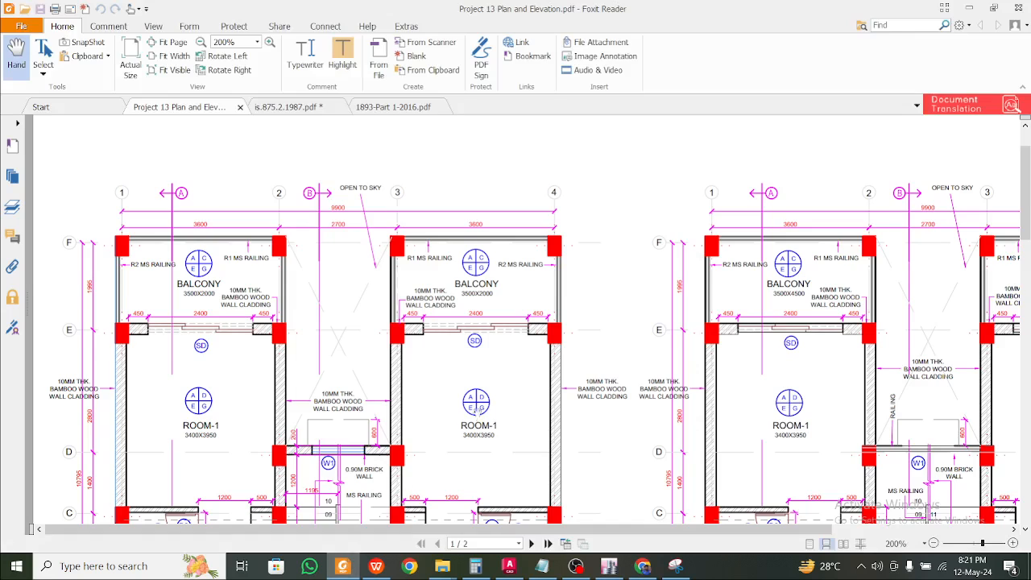
scroll(540, 322, down, 3)
scroll(333, 324, down, 1)
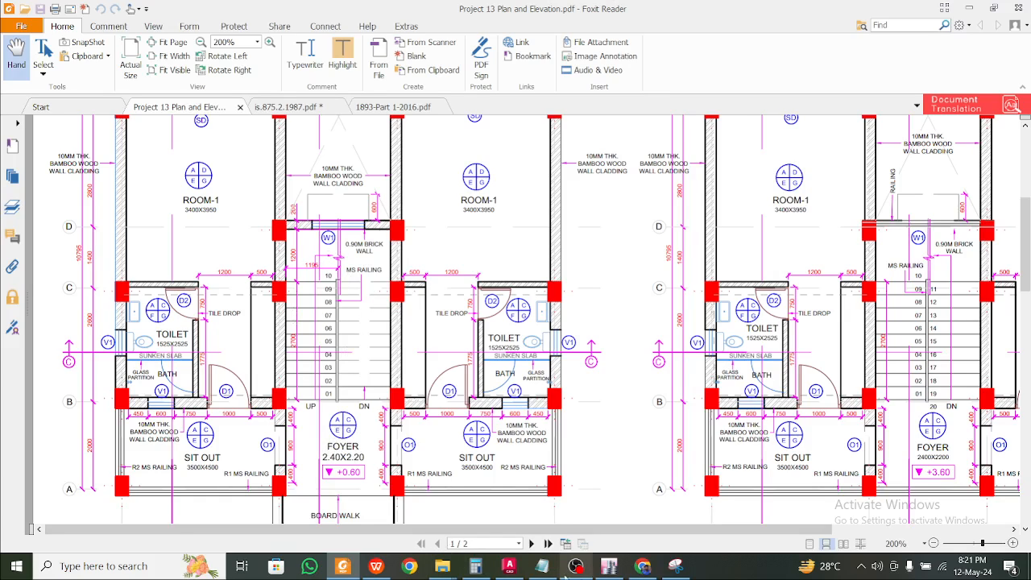
click(604, 566)
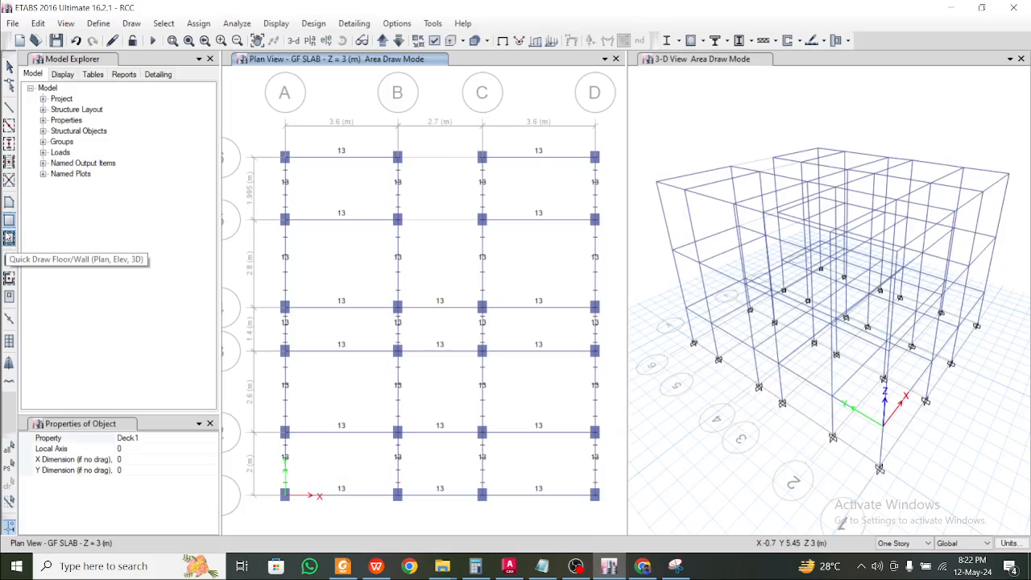
Set the quick-draw floor property to Slab 150 mm
click(8, 237)
click(200, 440)
click(212, 438)
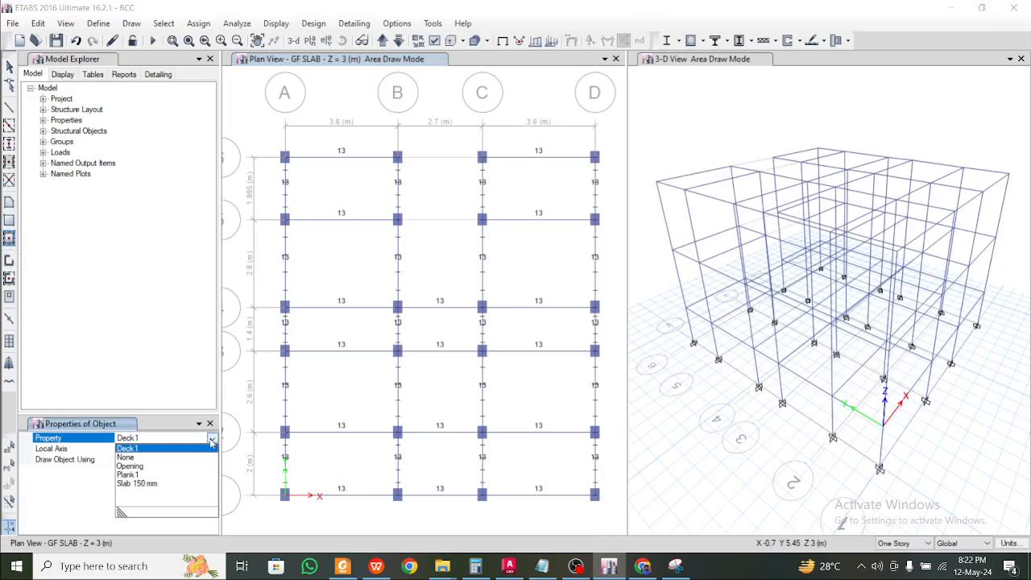
click(161, 483)
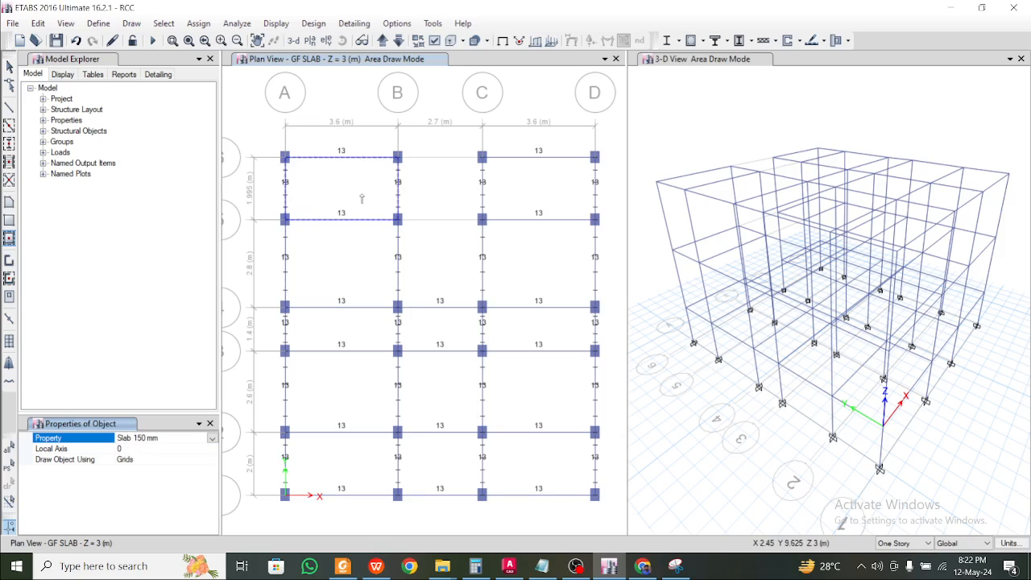
Place 150 mm slabs in the A–B bays, the C–D bays and the bottom B–C bay
click(363, 403)
click(355, 475)
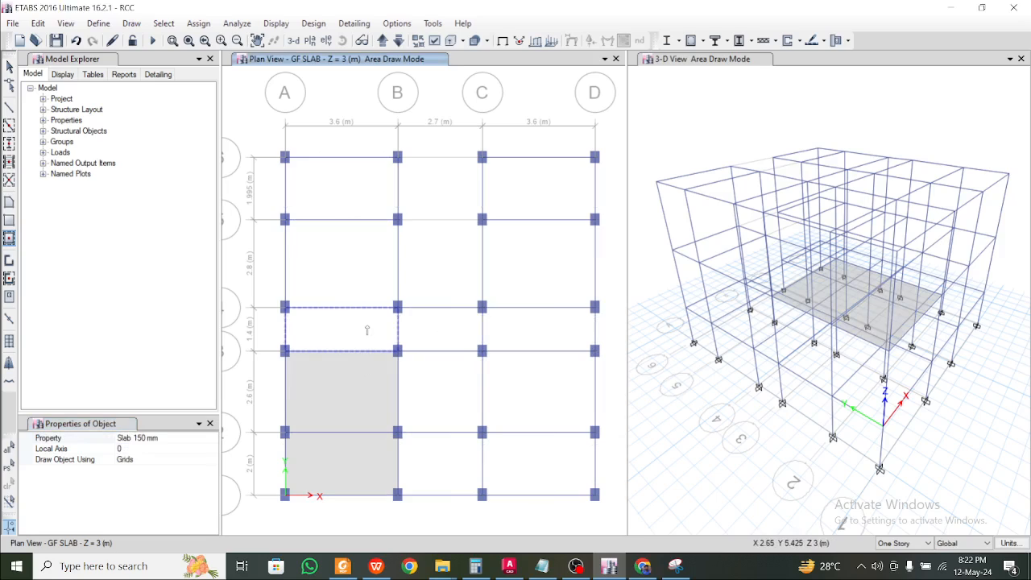
click(364, 326)
click(340, 249)
click(330, 196)
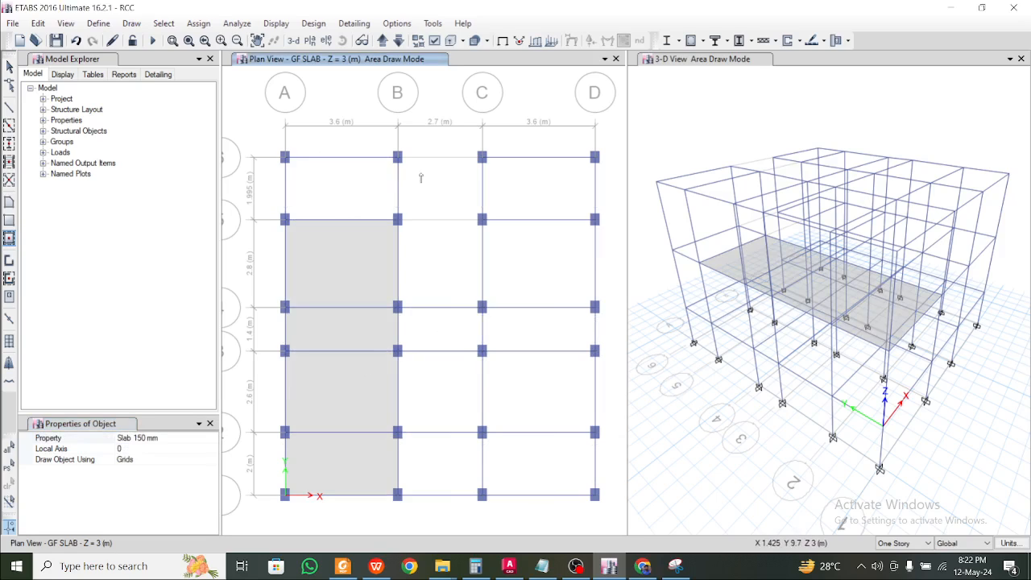
click(504, 170)
click(546, 345)
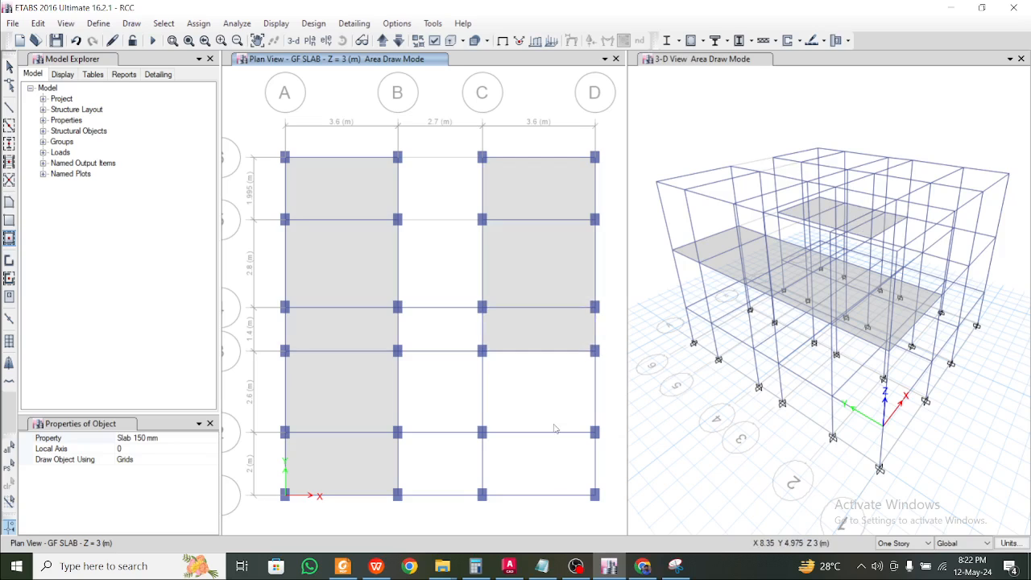
click(556, 429)
click(555, 482)
click(443, 483)
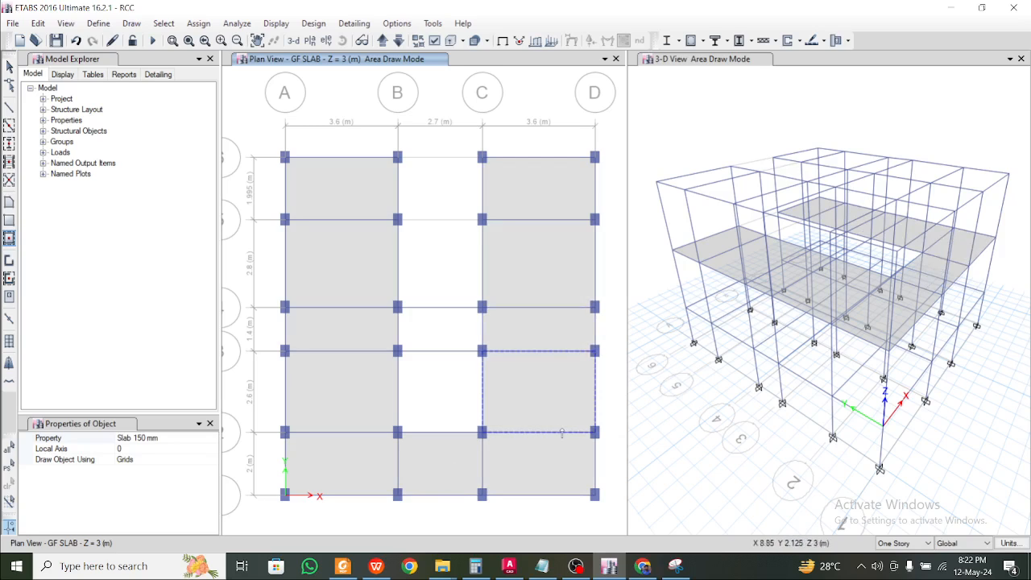
key(Escape)
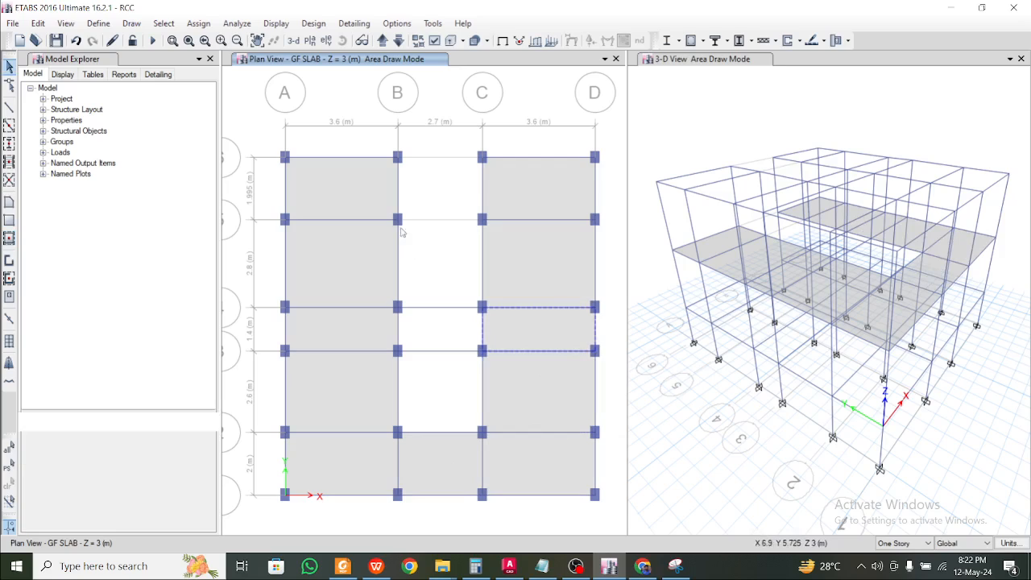
Select the drawn slab panels one by one to verify them, then clear the selection
click(363, 193)
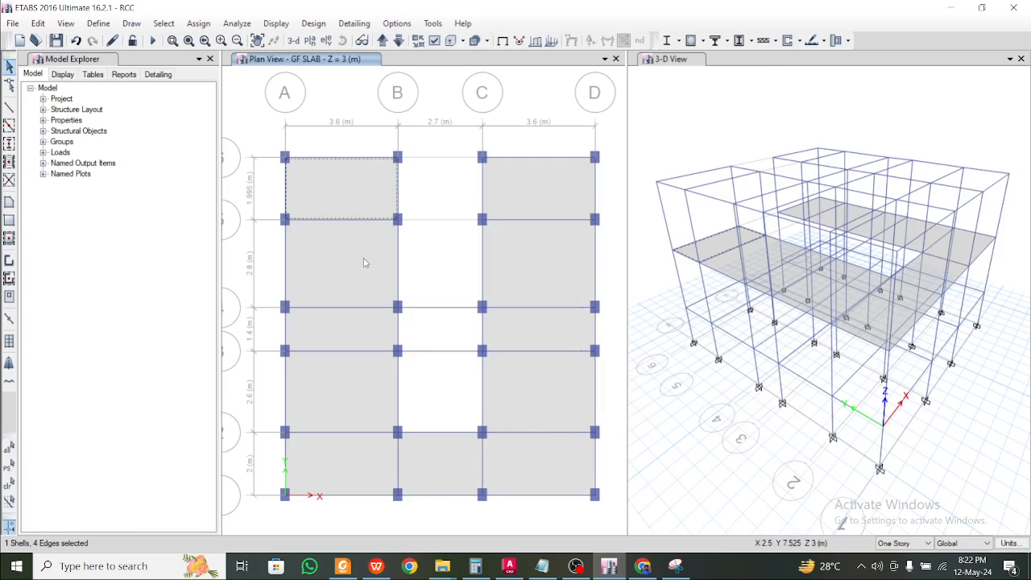
key(Escape)
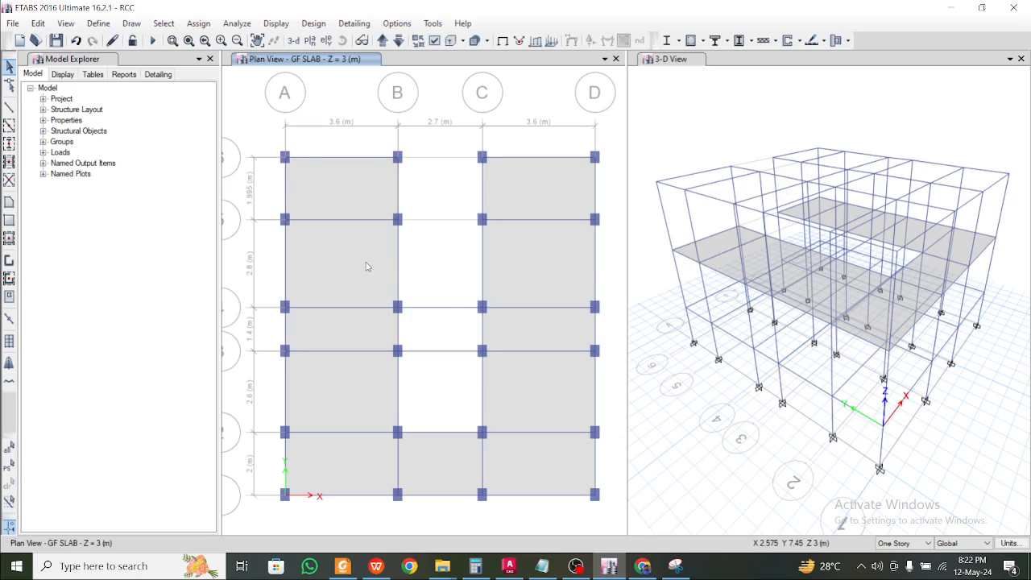
click(342, 191)
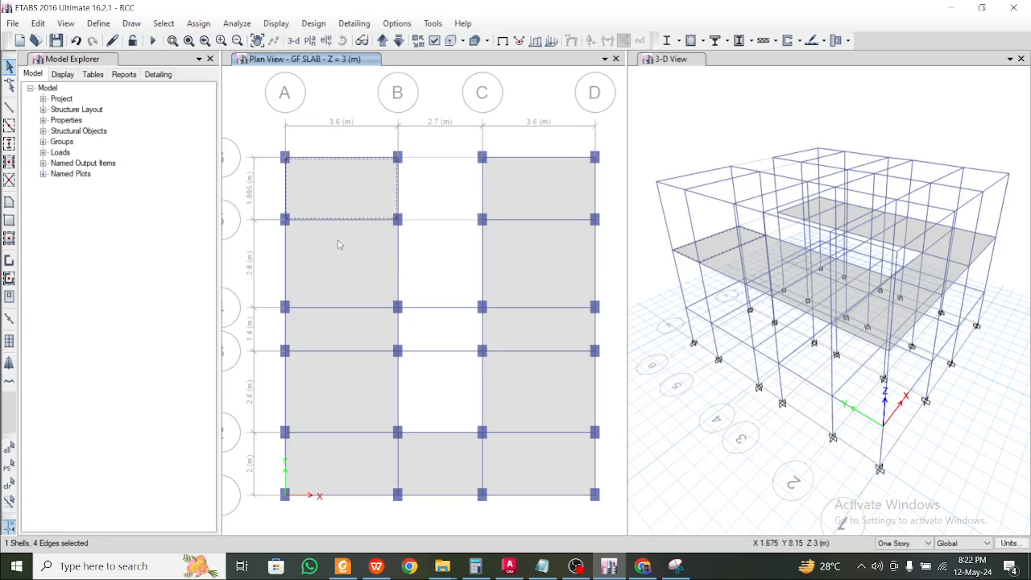
click(339, 251)
click(364, 346)
click(359, 381)
click(364, 475)
click(433, 472)
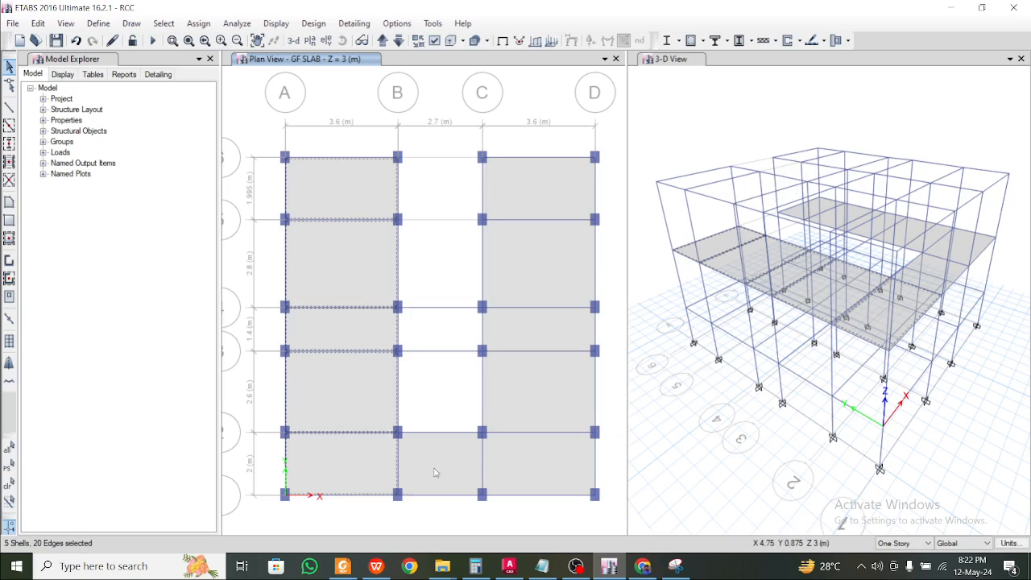
click(543, 416)
click(554, 326)
click(548, 258)
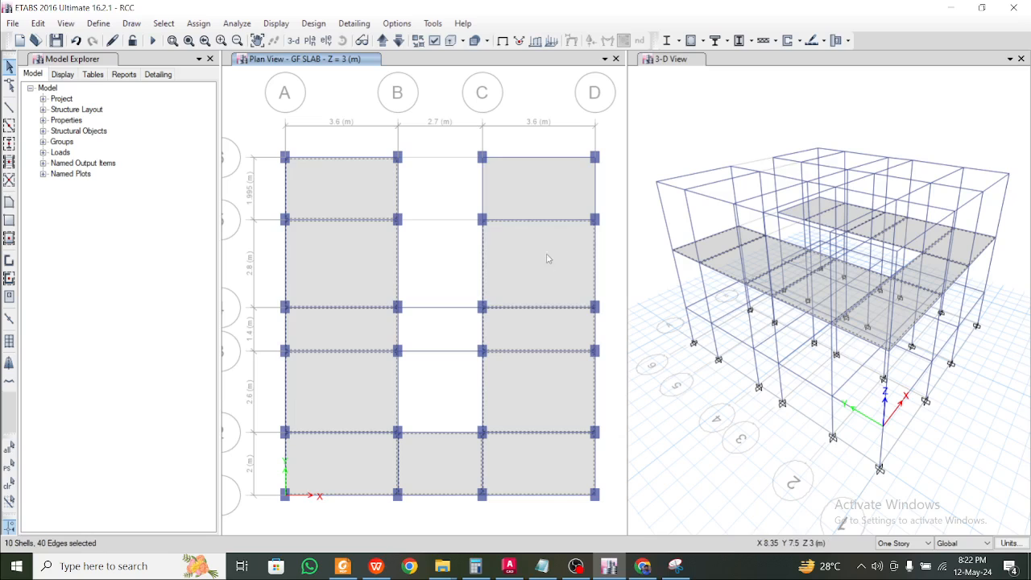
click(543, 197)
key(ctrl+q)
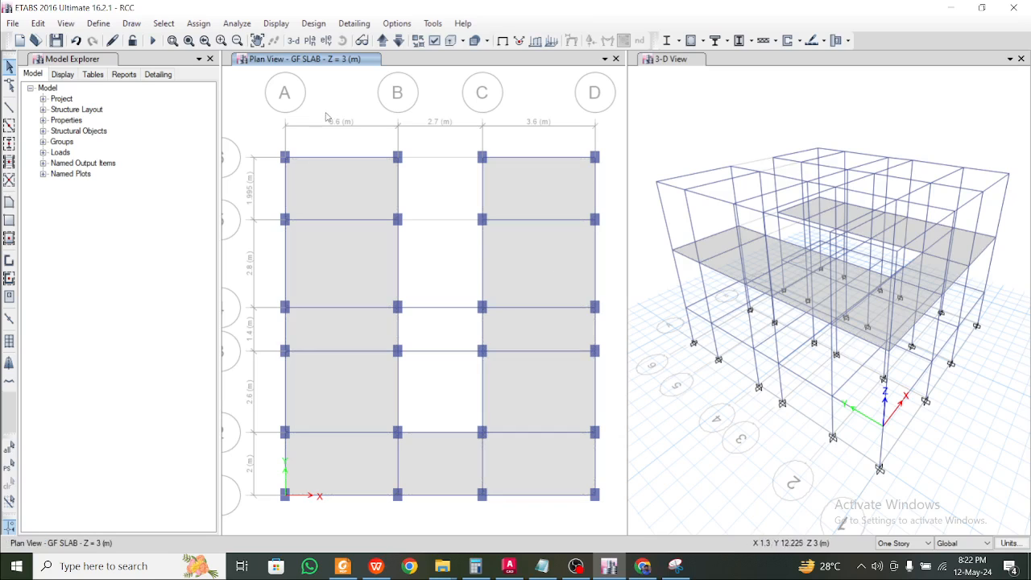
Select all slabs with the Slab 150 mm property
click(164, 23)
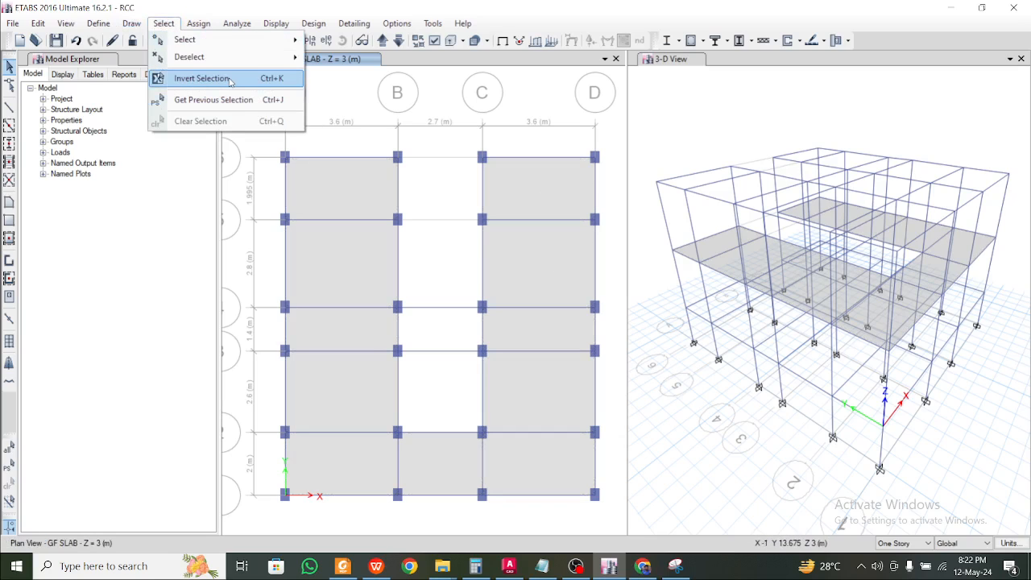
mouse_move(242, 41)
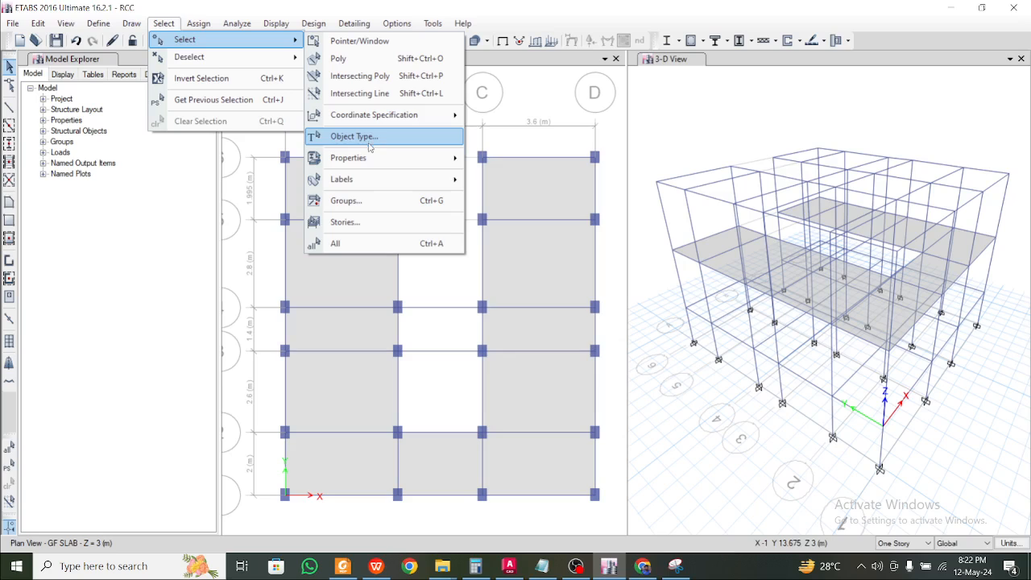
mouse_move(388, 159)
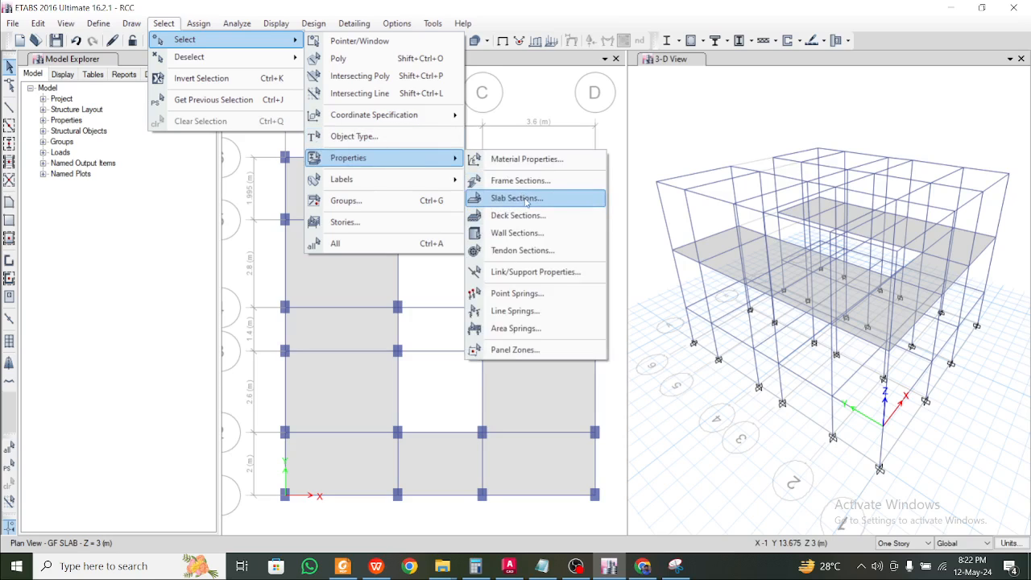
click(501, 198)
click(456, 198)
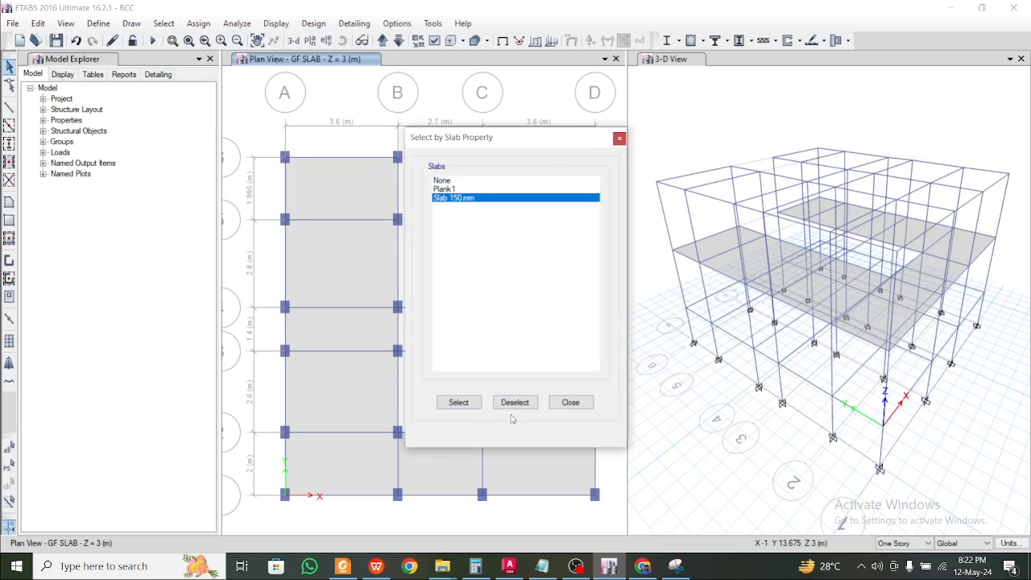
click(458, 402)
click(568, 402)
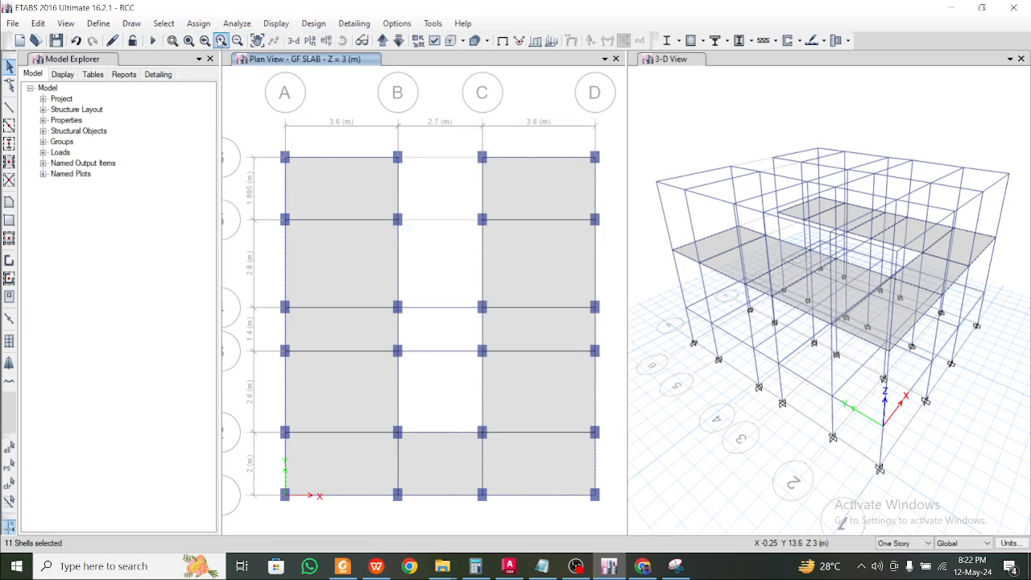
Assign a uniform 0.5 kN/m² Other Dead load to the selected slabs
click(199, 24)
mouse_move(299, 165)
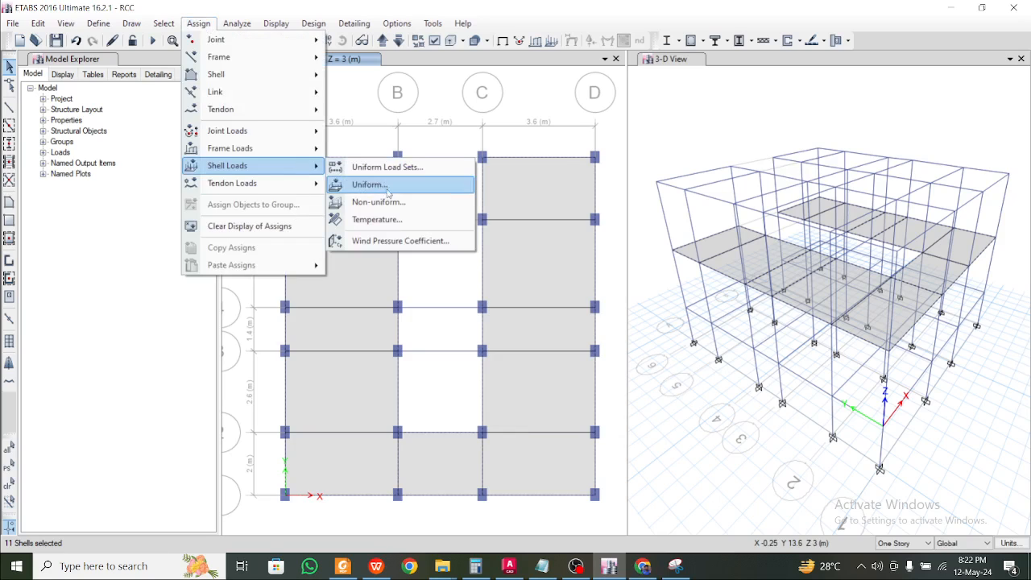
click(427, 184)
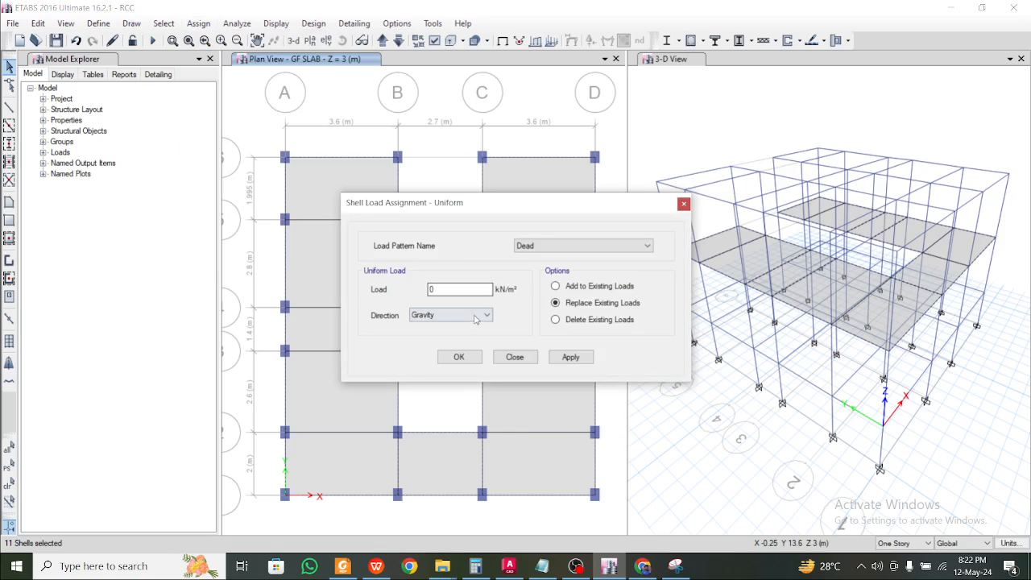
click(549, 245)
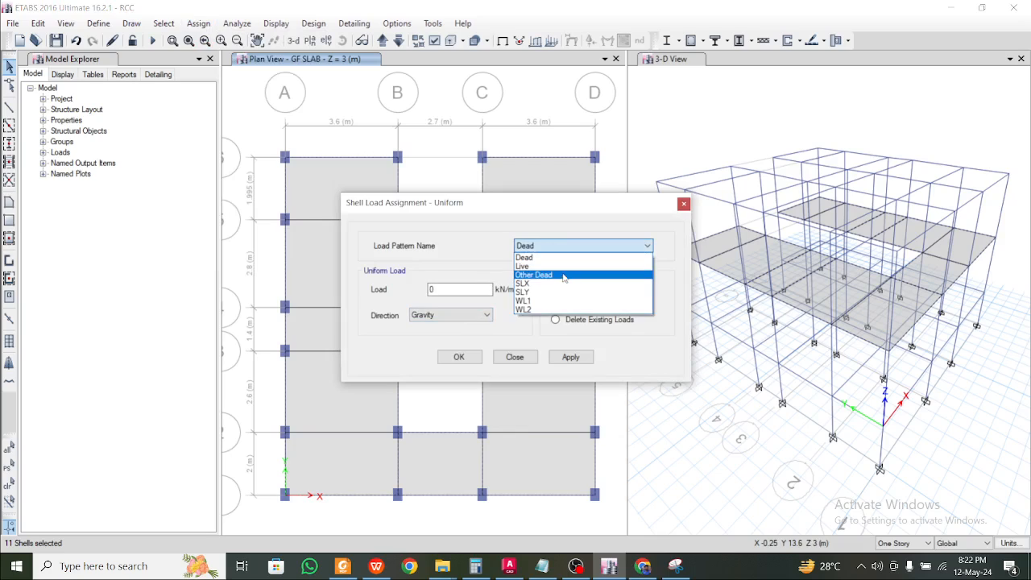
click(564, 275)
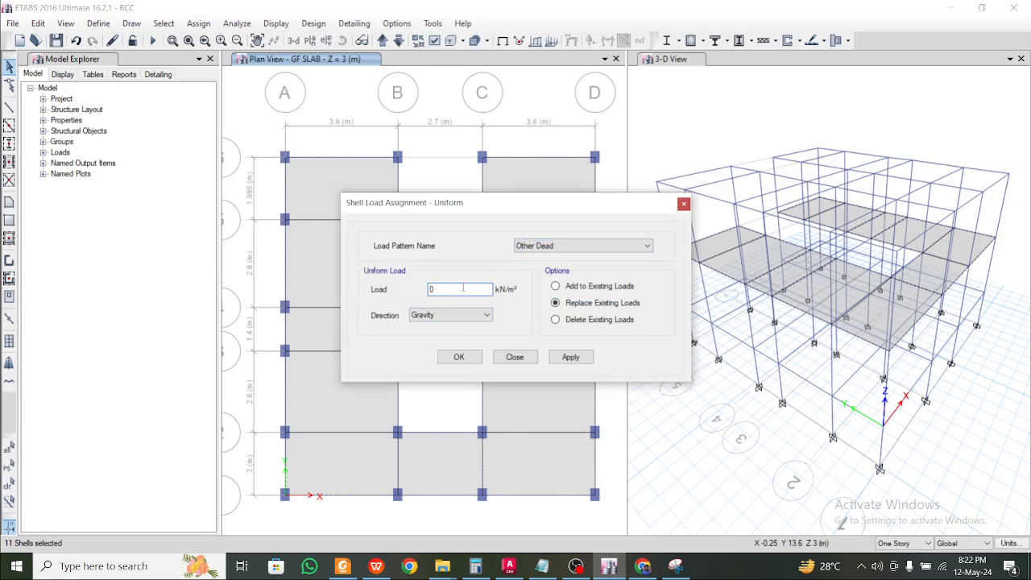
click(570, 356)
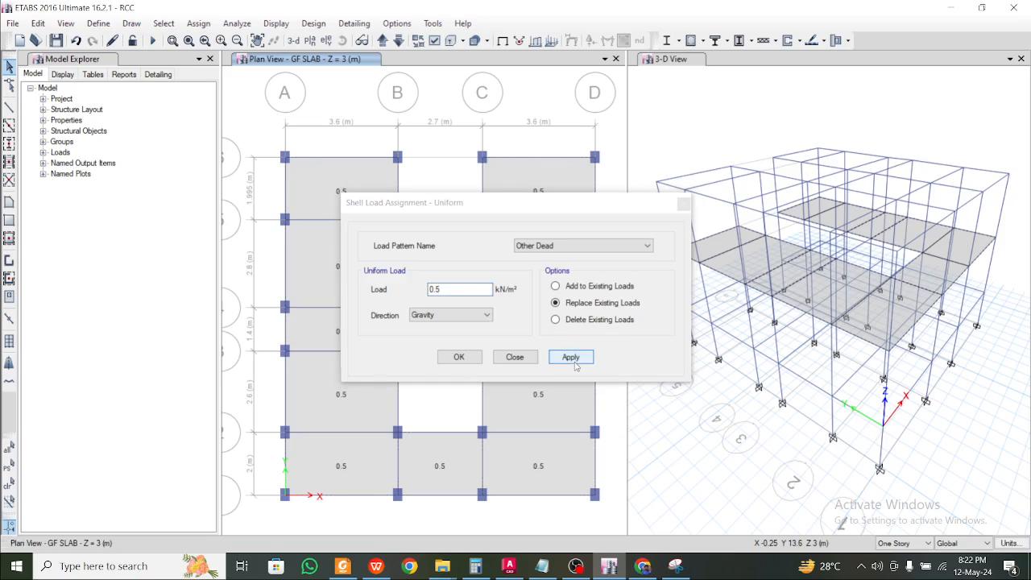
Reselect the eleven slabs and assign a uniform 2 kN/m² Live gravity load, replacing existing loads
click(164, 24)
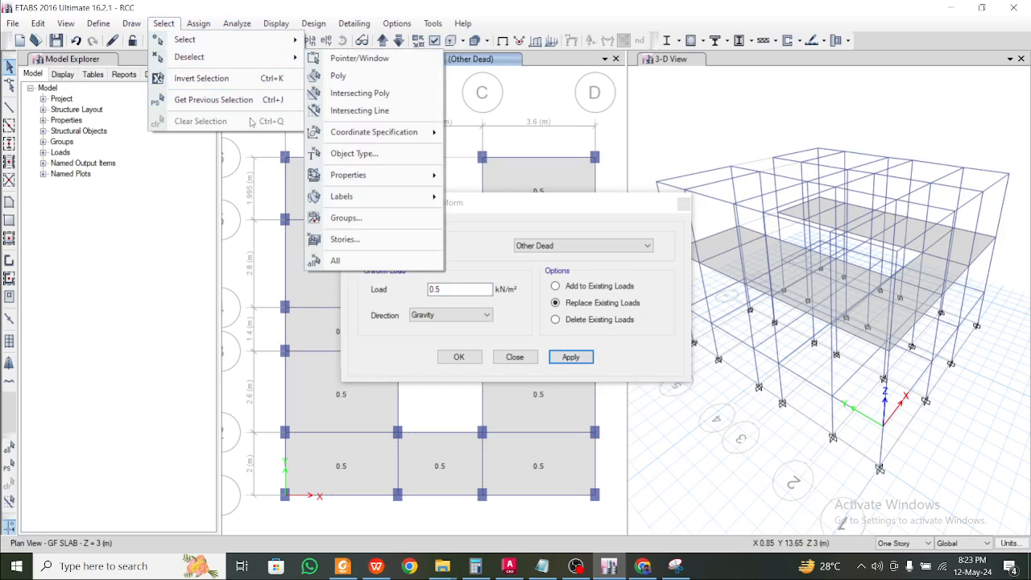
click(214, 99)
click(570, 239)
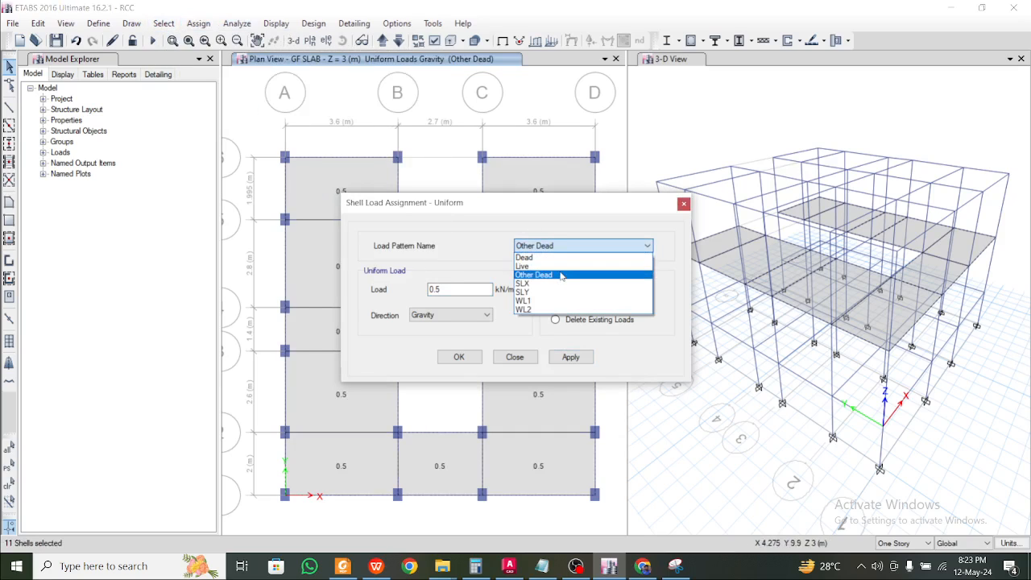
click(563, 274)
drag(470, 284, 331, 281)
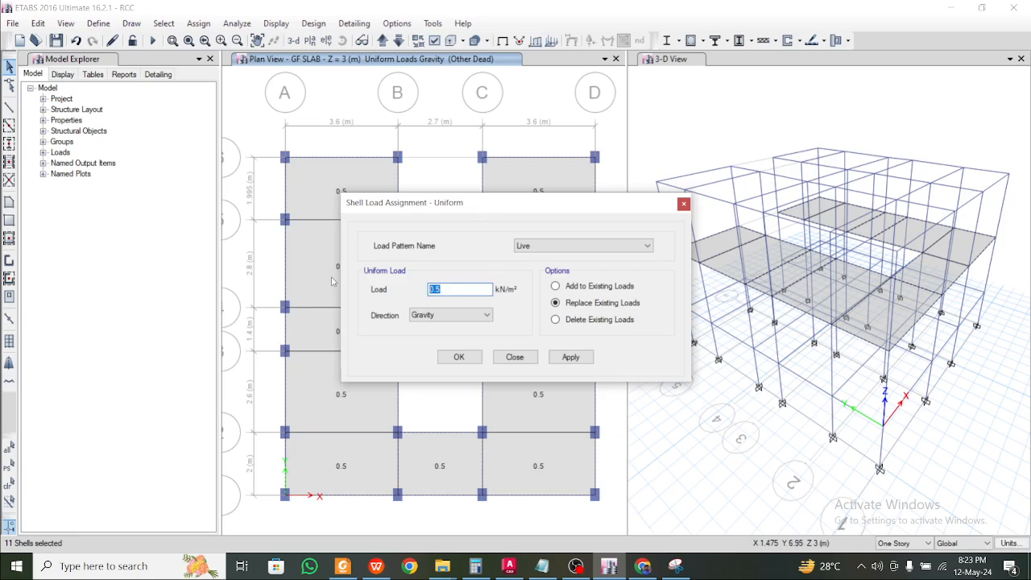
click(570, 357)
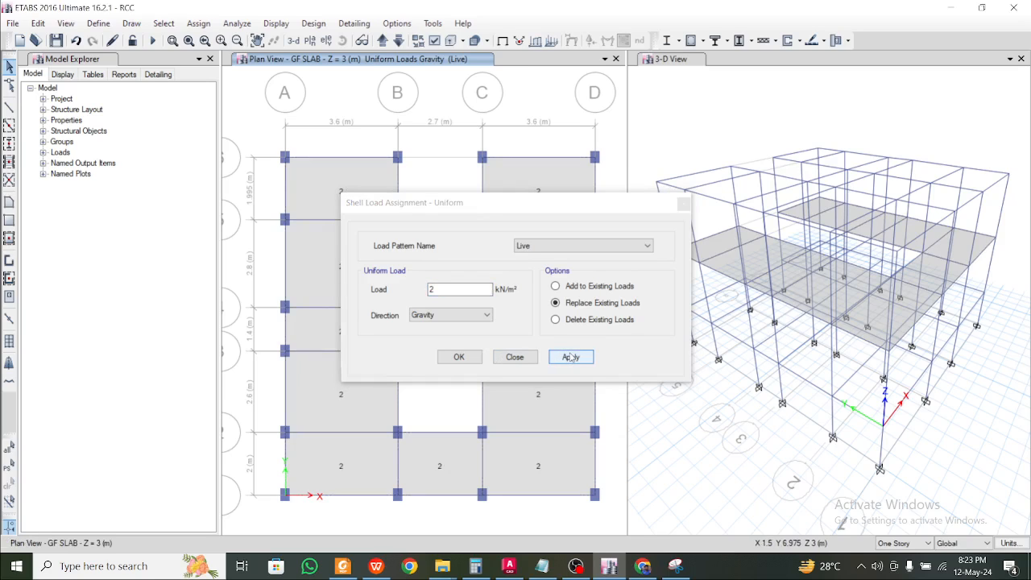
click(459, 357)
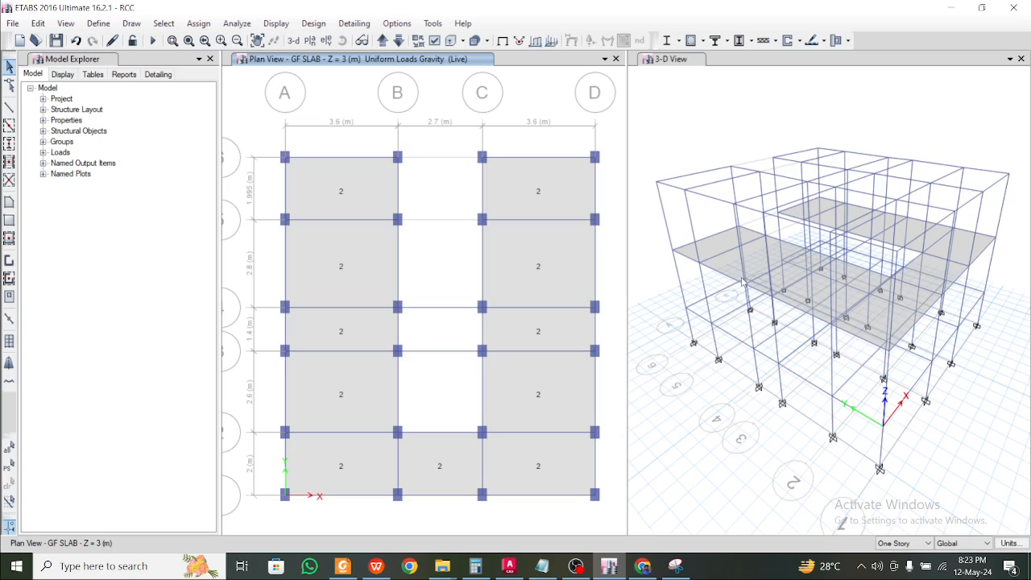
click(99, 23)
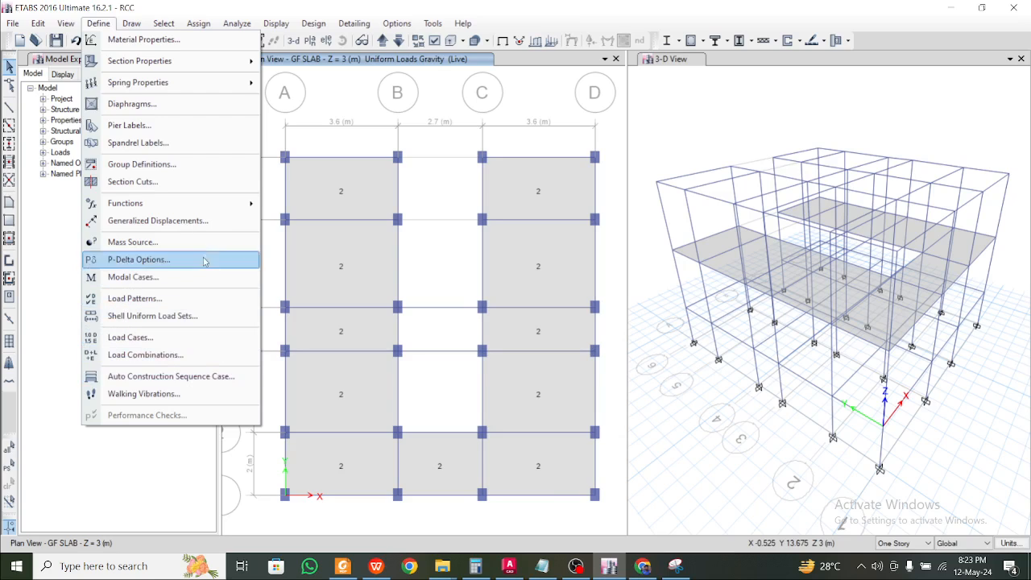
Confirm diaphragm D1 is defined as a rigid diaphragm
click(200, 113)
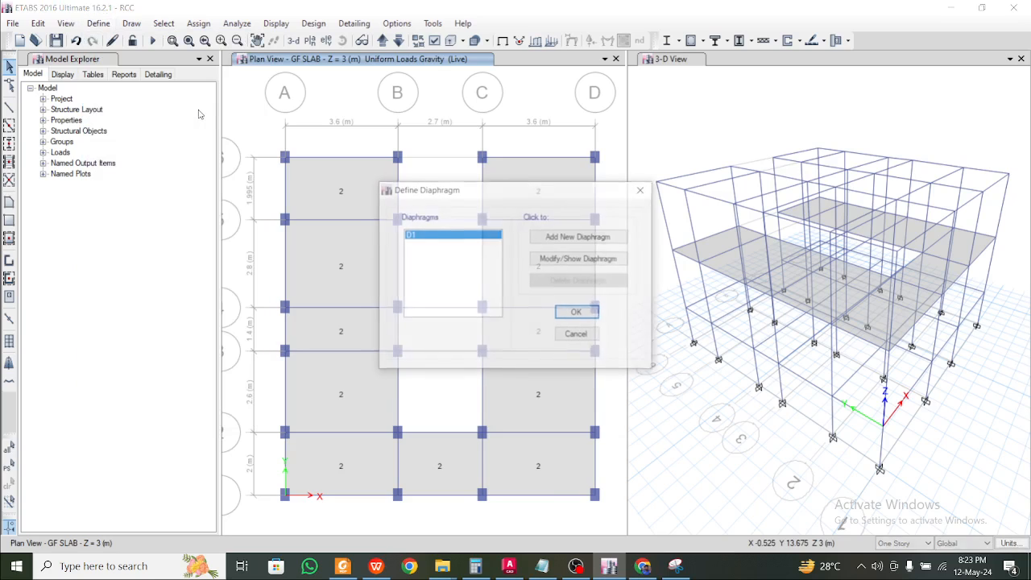
click(566, 260)
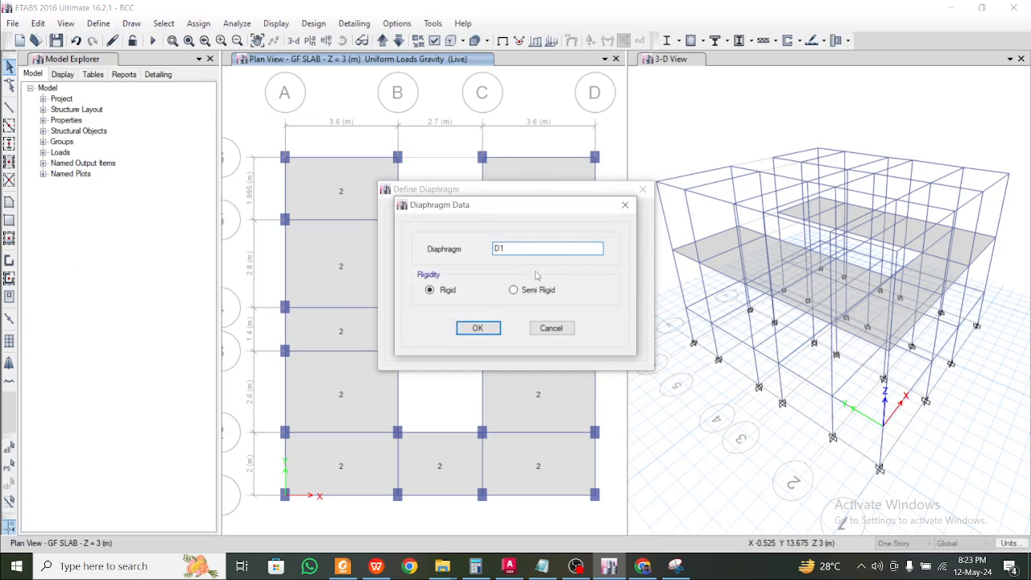
click(478, 328)
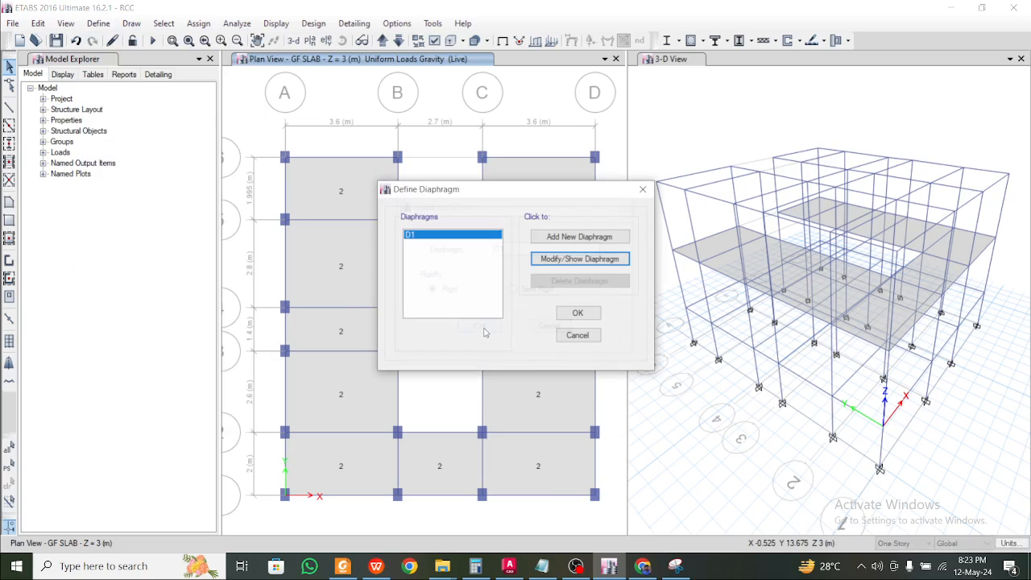
click(577, 312)
Assign diaphragm D1 to all GF SLAB joints, then show the FF SLAB plan
drag(253, 122, 615, 533)
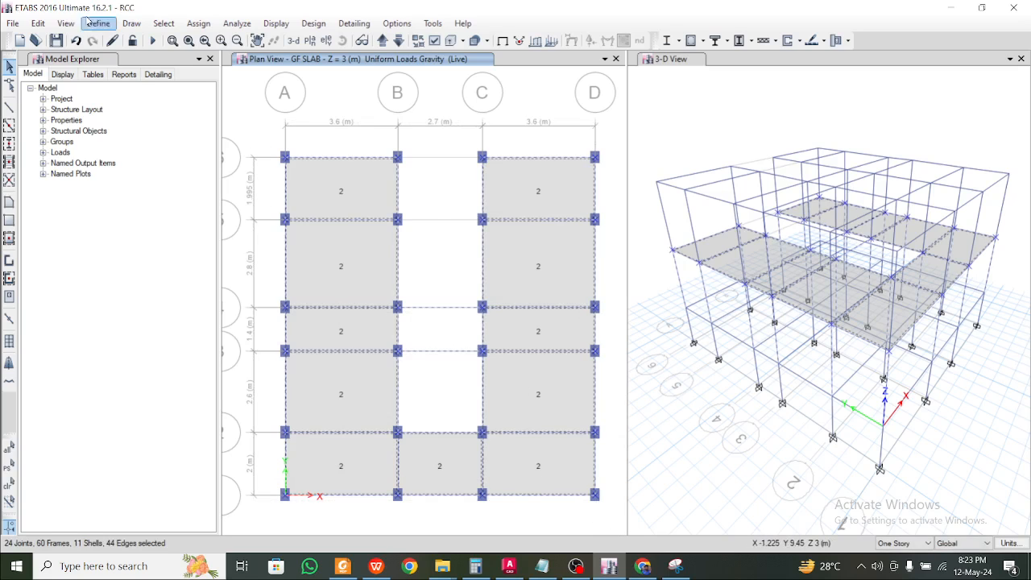
click(194, 24)
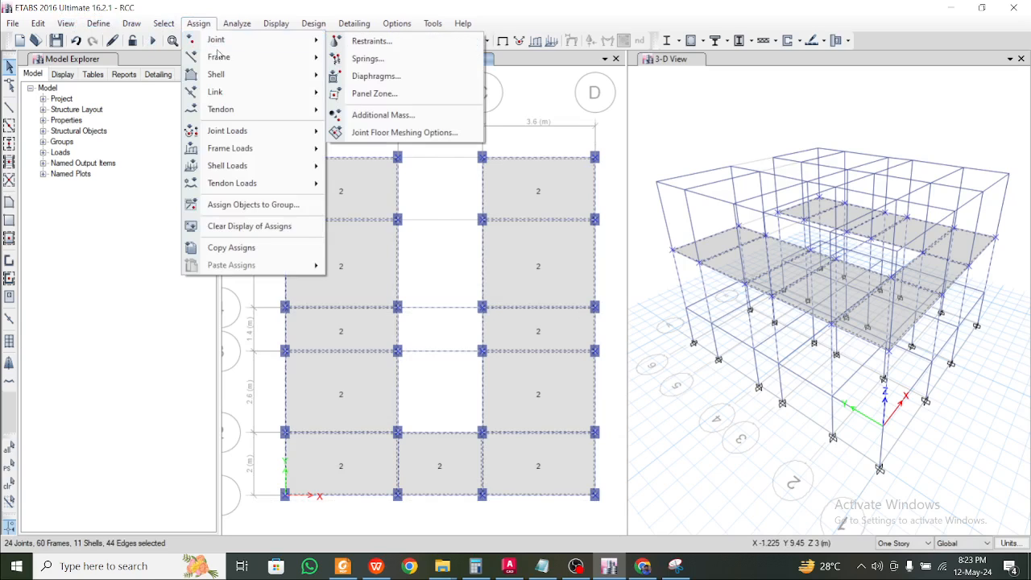
mouse_move(232, 46)
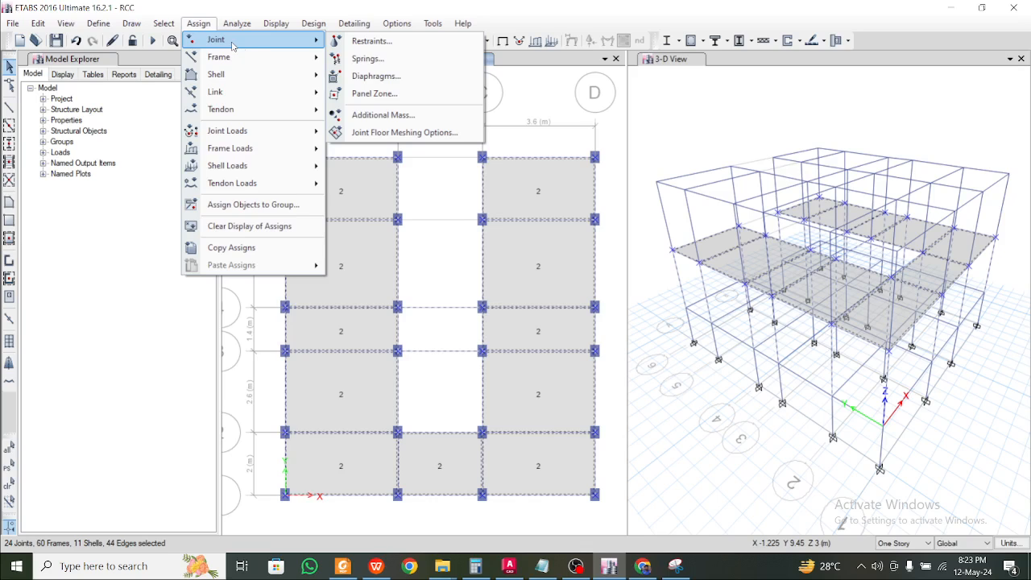
click(375, 75)
click(474, 198)
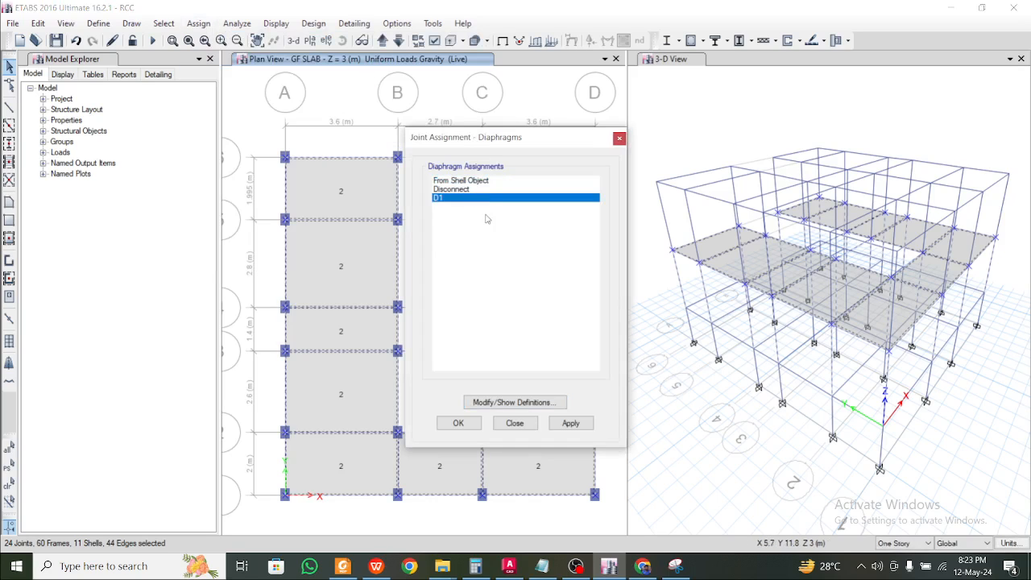
click(570, 422)
click(458, 422)
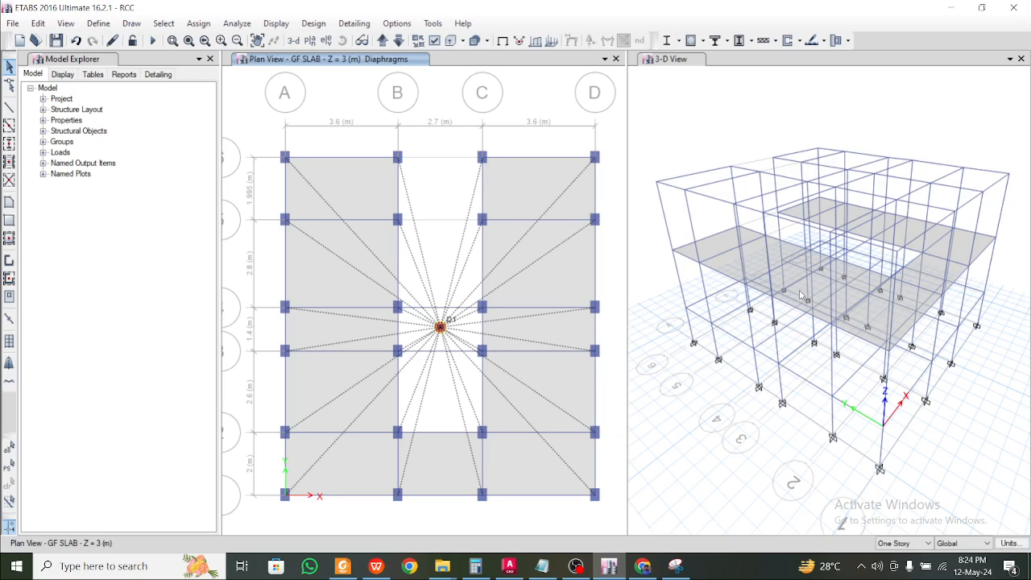
click(384, 41)
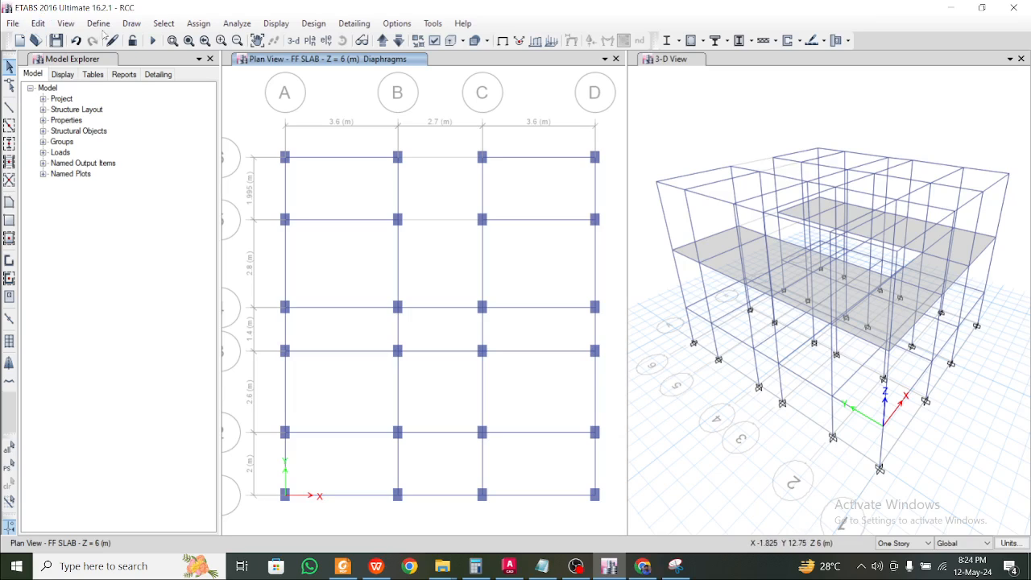
Add new rigid diaphragms D2 and D3
click(98, 23)
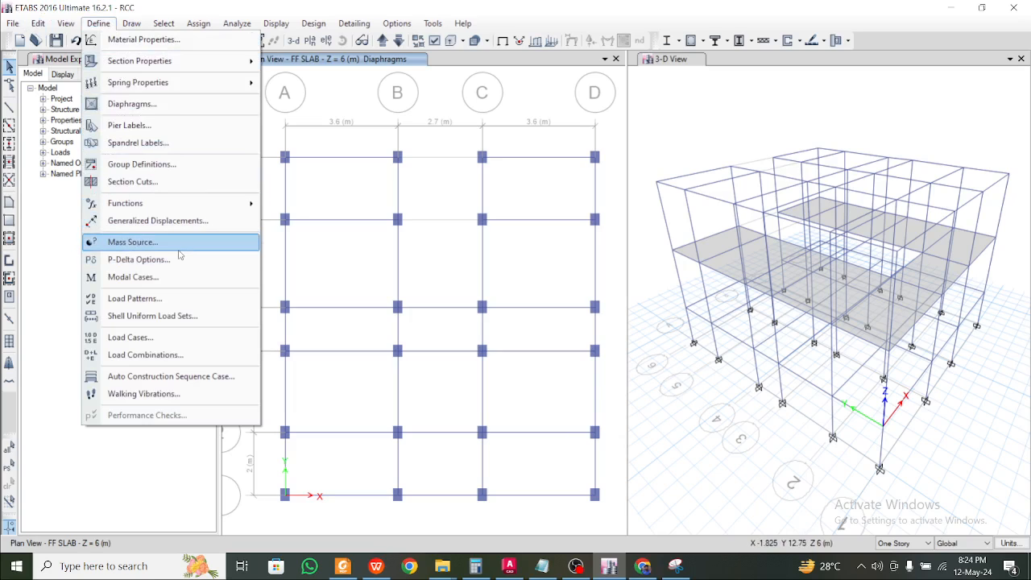
click(193, 103)
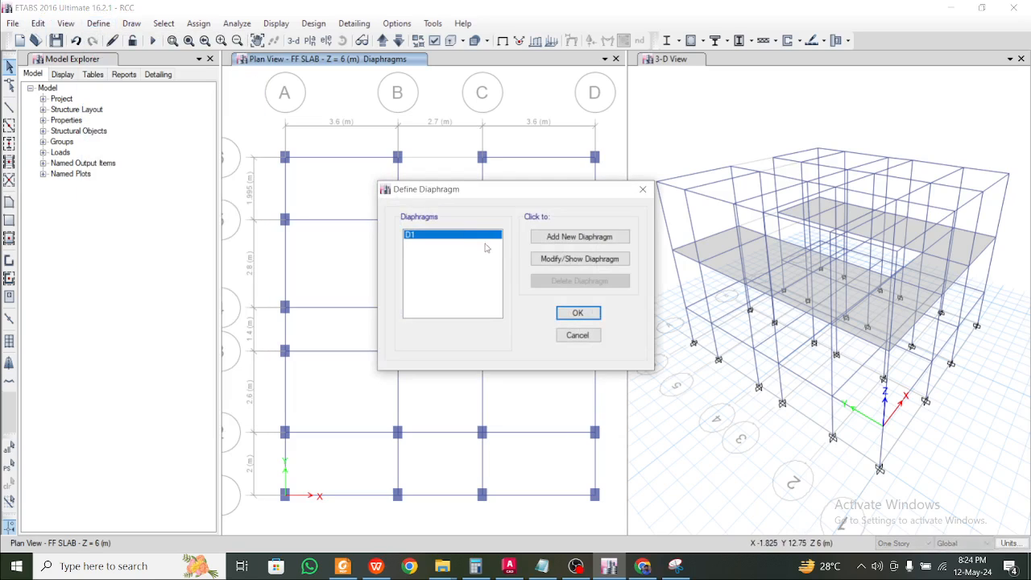
click(570, 236)
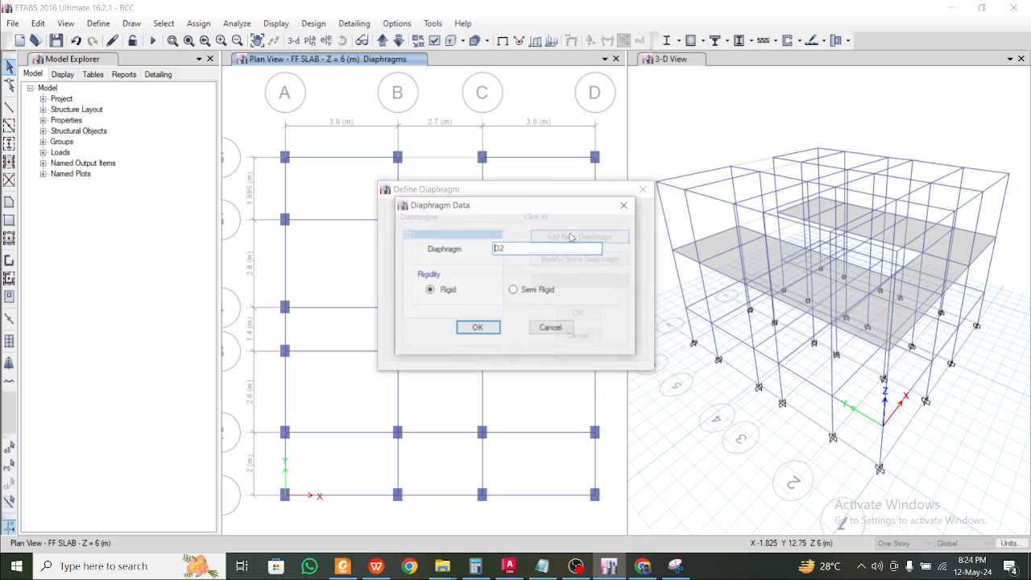
click(477, 328)
click(572, 236)
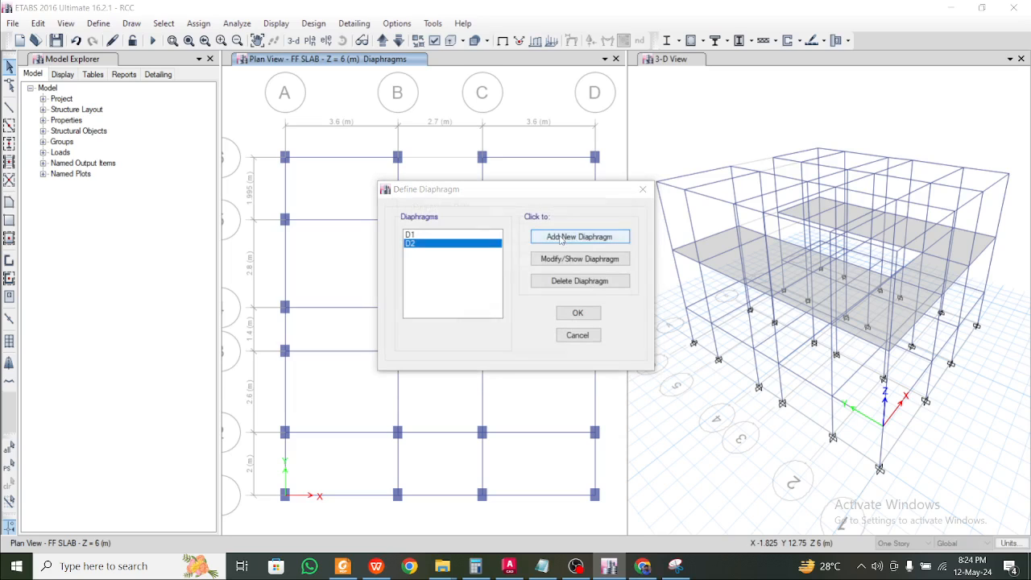
click(477, 329)
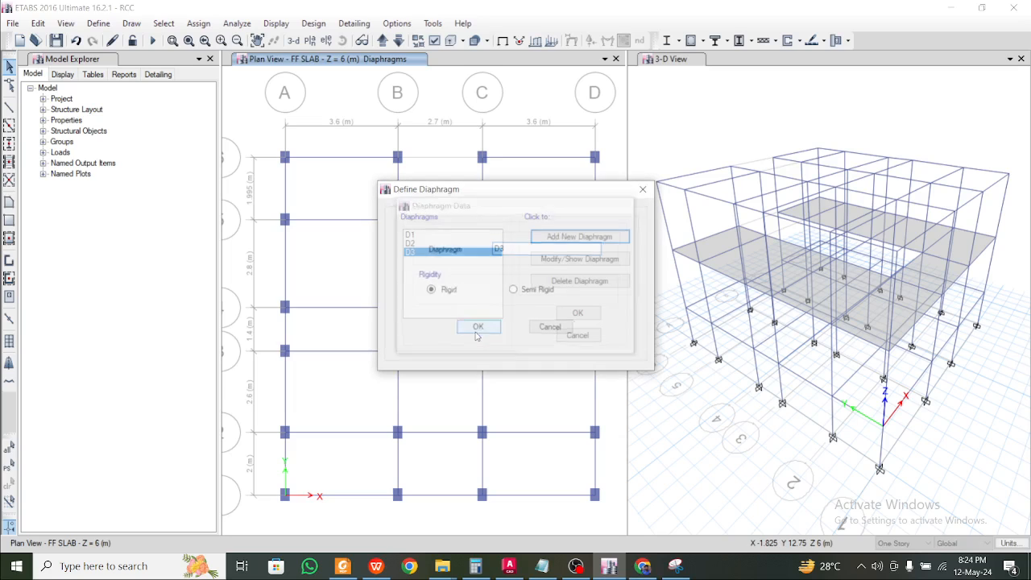
click(641, 190)
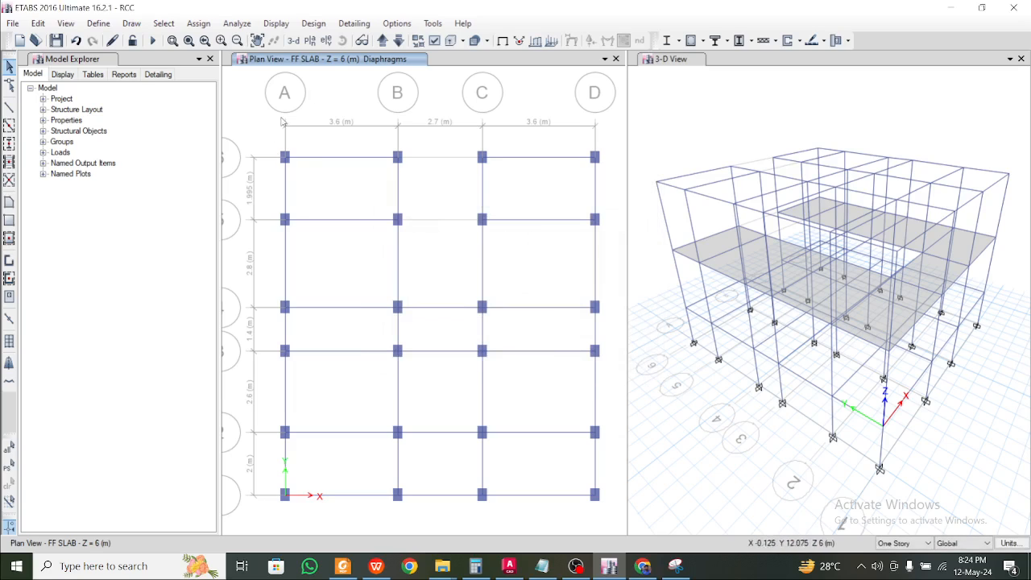
Switch the plan to the PL level and window-select all its joints
click(383, 41)
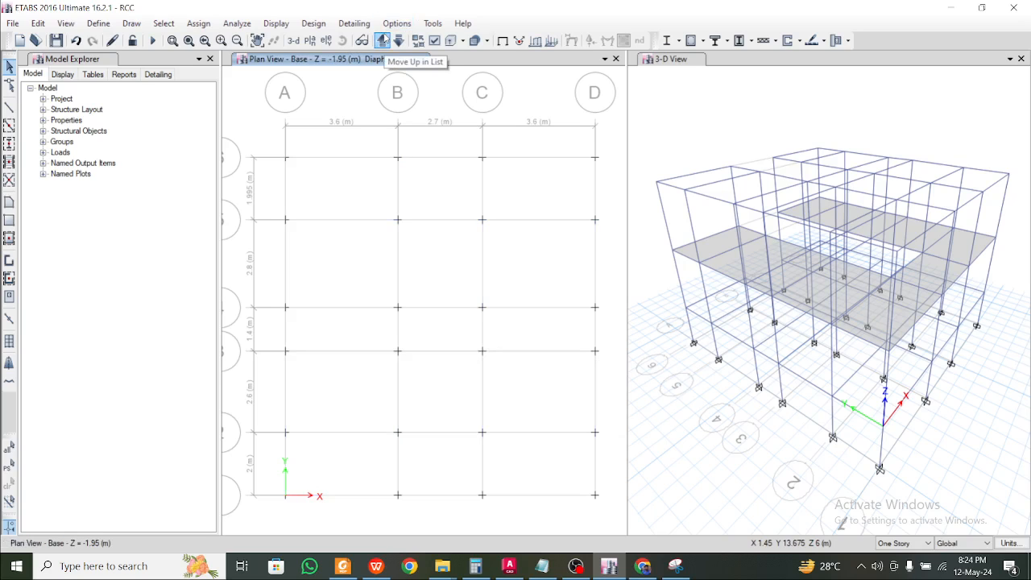
click(382, 41)
drag(260, 141, 613, 512)
click(204, 22)
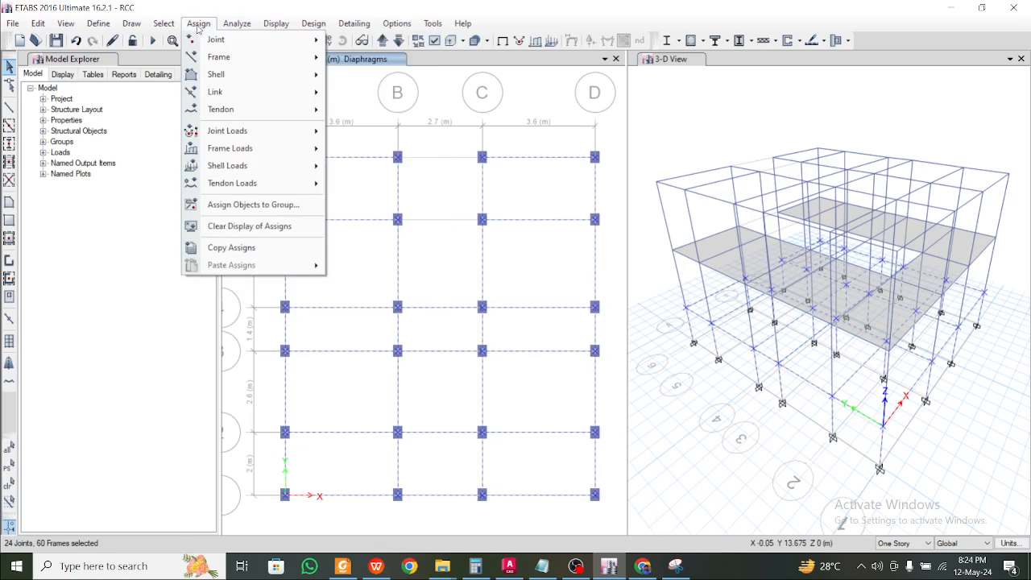
mouse_move(275, 23)
mouse_move(198, 27)
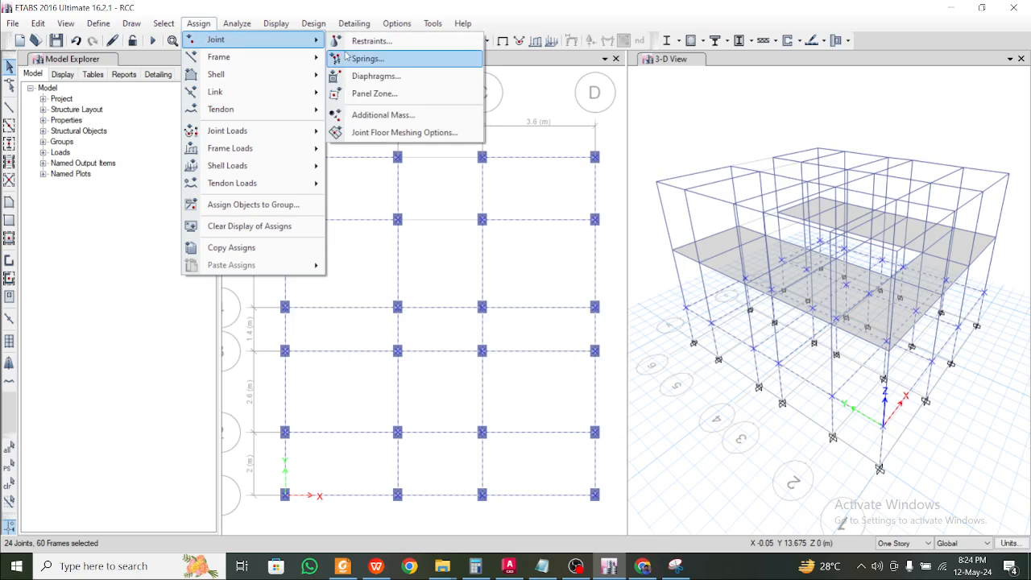
click(364, 76)
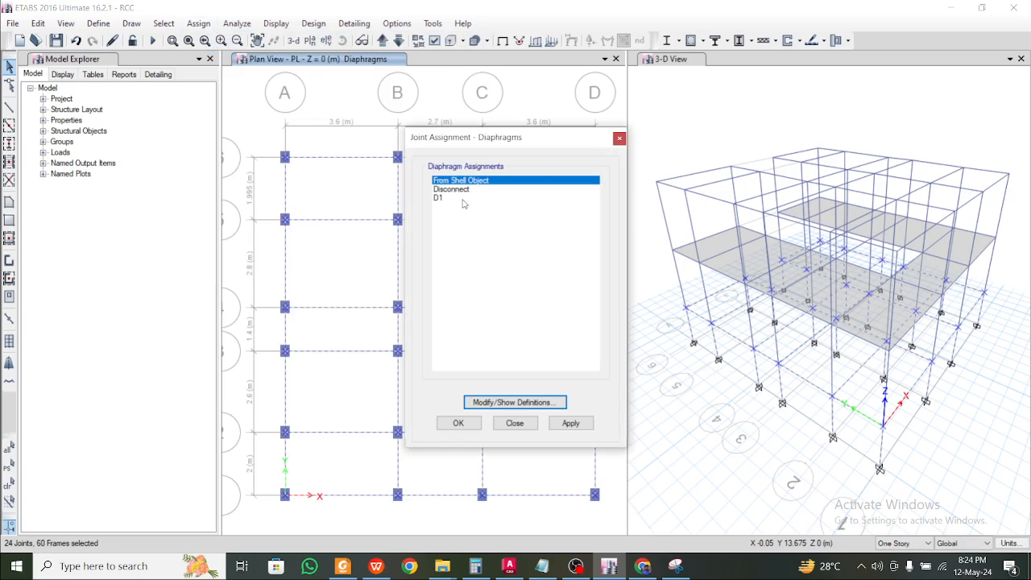
click(620, 139)
Define rigid diaphragms D2 and D3 again and confirm the definitions
click(99, 24)
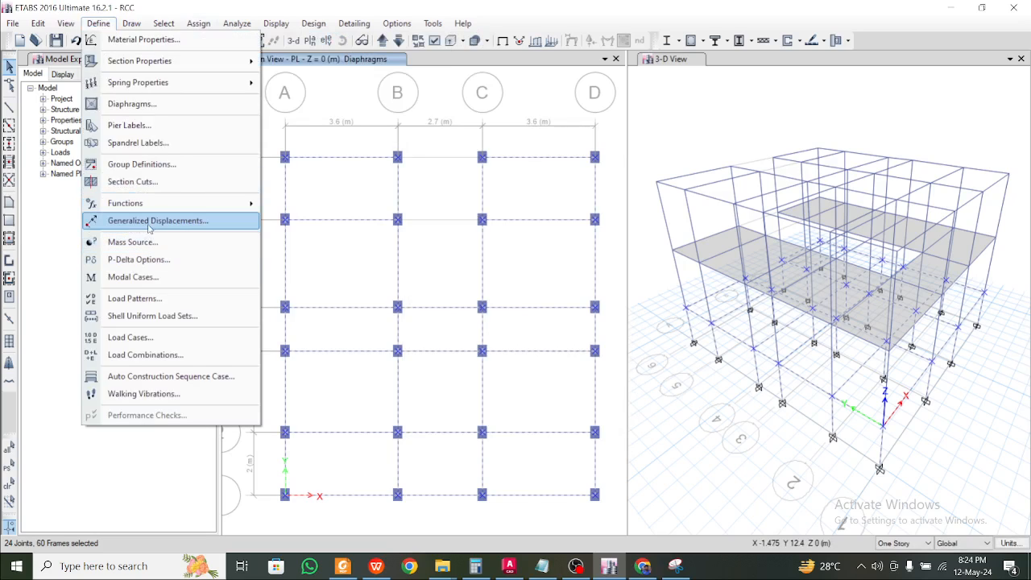
click(200, 105)
click(580, 236)
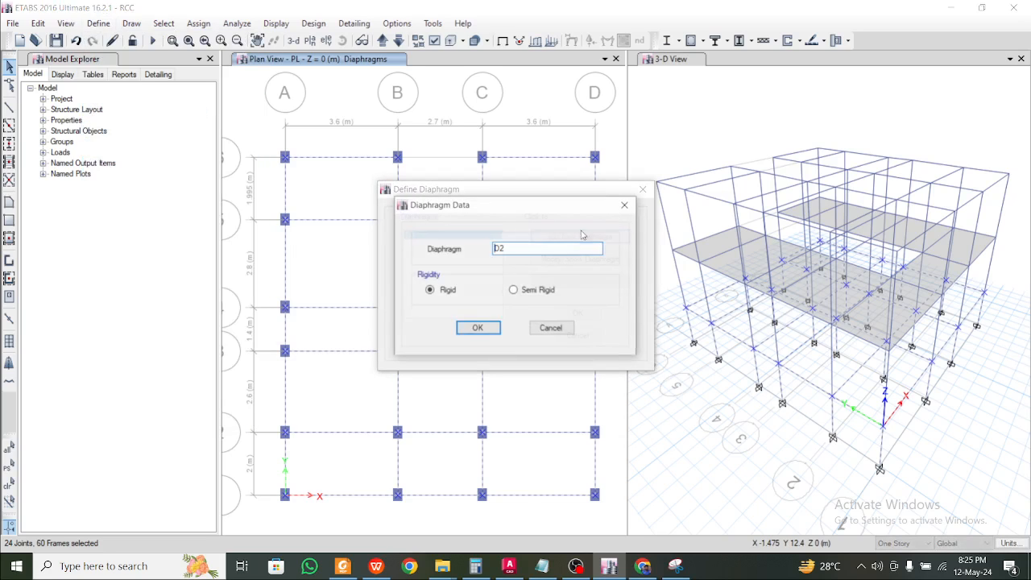
click(485, 327)
click(579, 236)
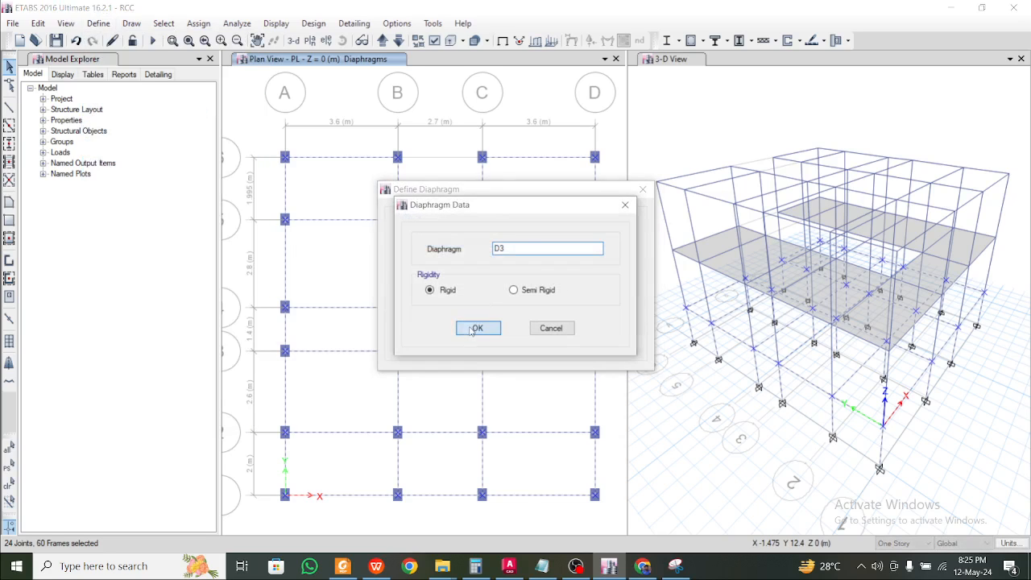
click(478, 327)
click(564, 312)
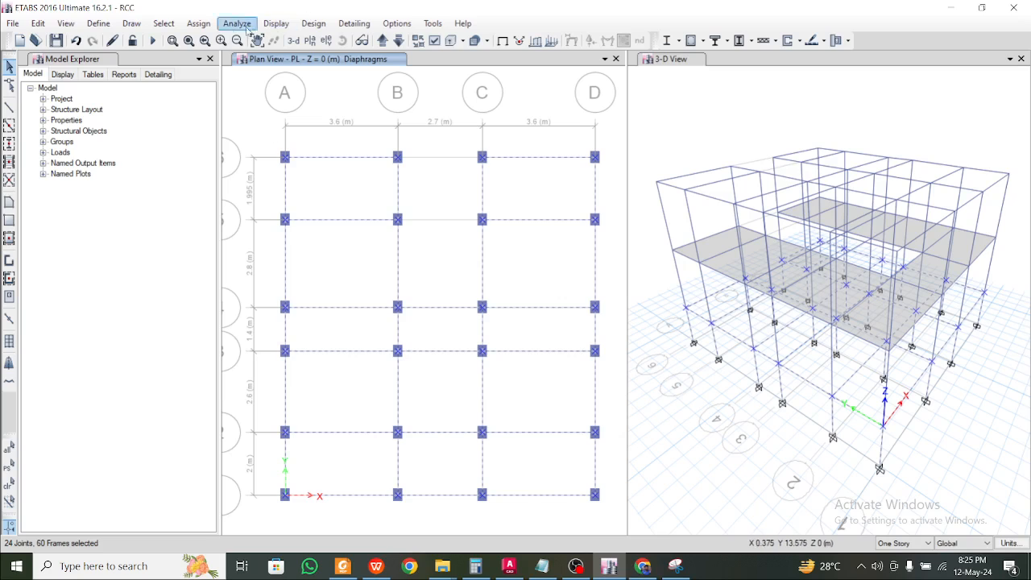
Assign diaphragm D2 to the PL-level joints, then return the plan to FF SLAB
click(198, 24)
mouse_move(202, 41)
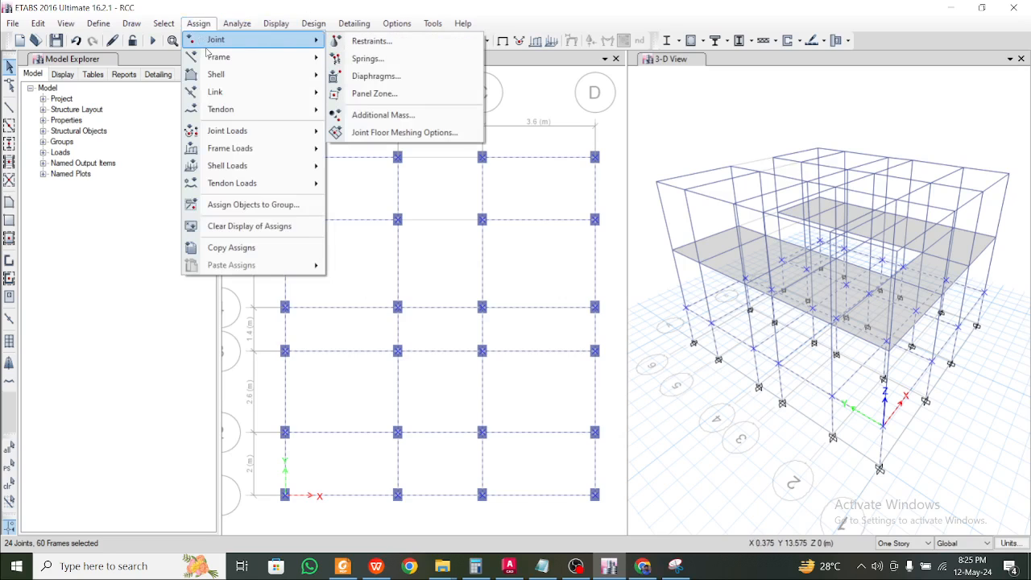
click(373, 75)
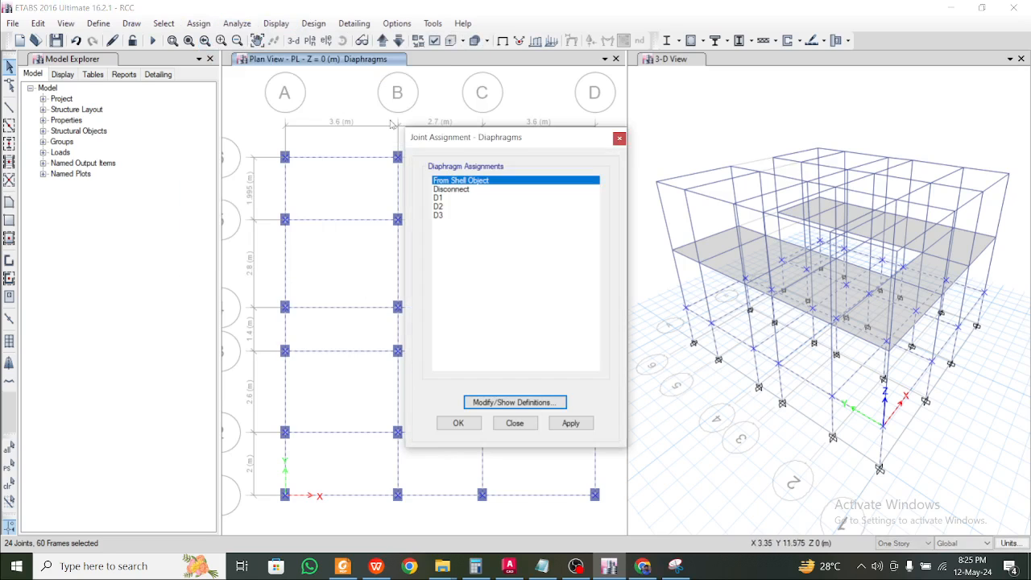
click(447, 207)
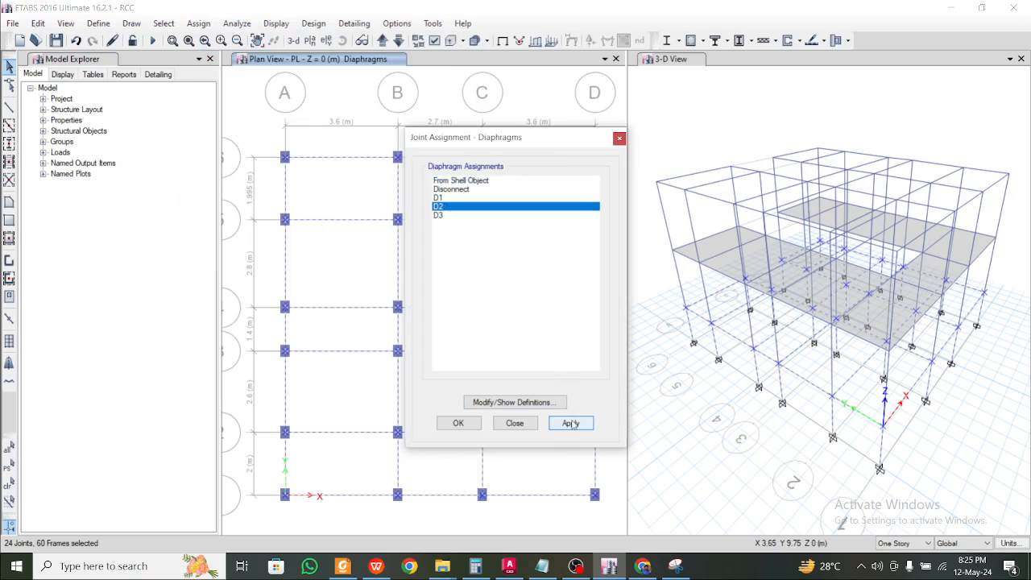
click(570, 423)
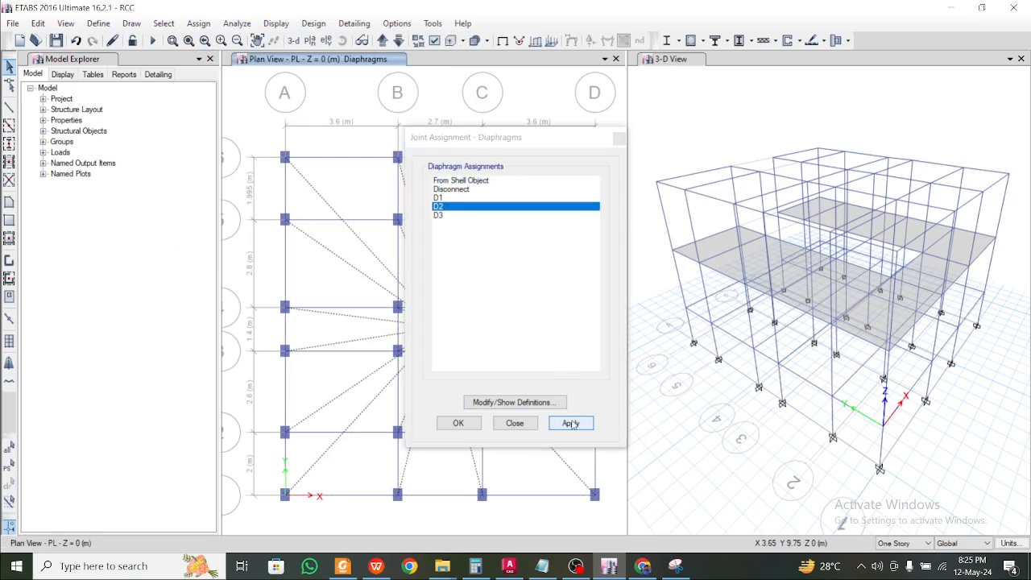
click(458, 423)
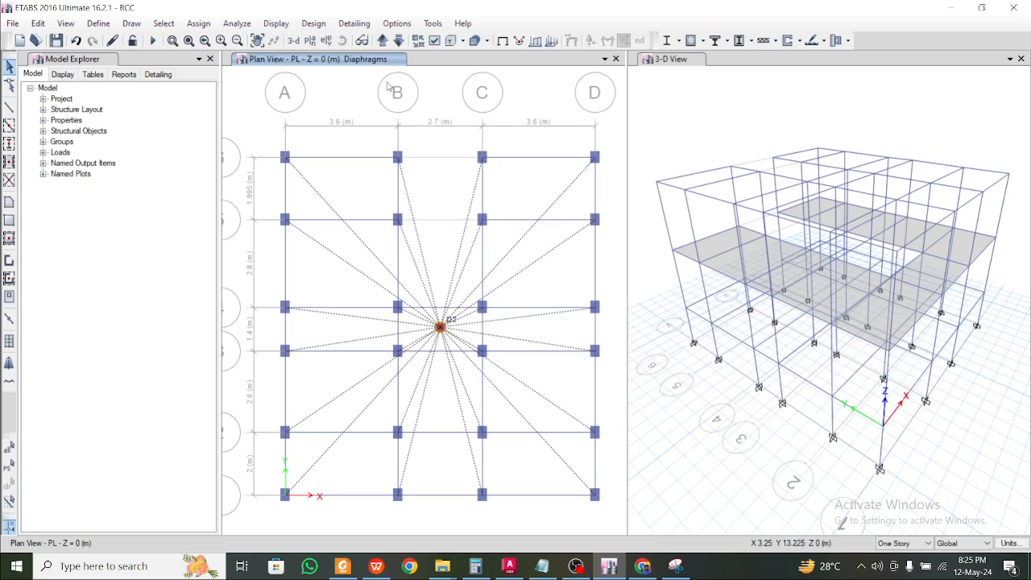
click(382, 41)
click(381, 41)
Window-select all joints and frames on the FF SLAB plan
drag(244, 139, 614, 525)
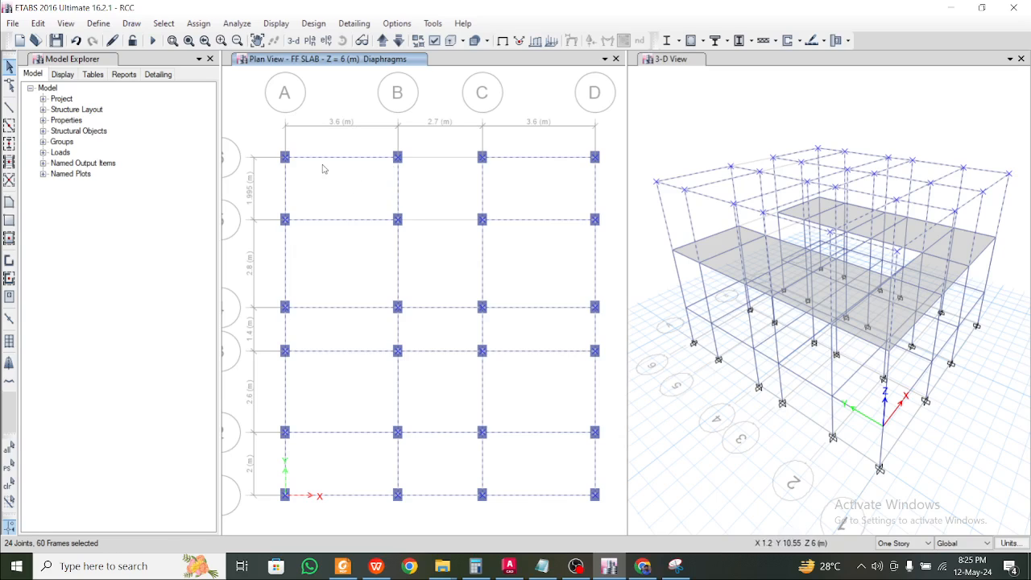
key(Escape)
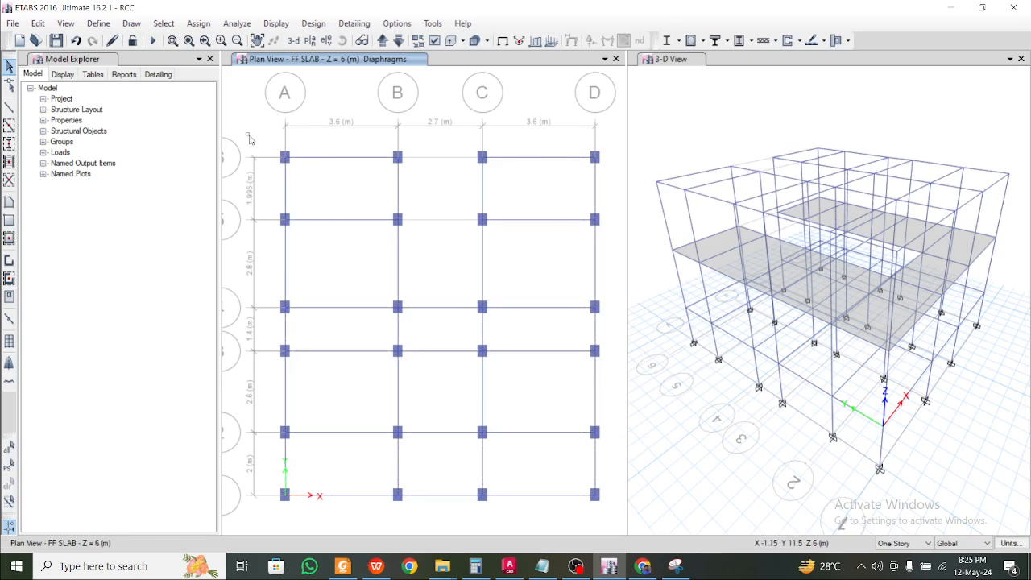
mouse_move(245, 133)
mouse_down()
mouse_move(539, 405)
mouse_move(615, 515)
mouse_up()
key(Escape)
mouse_move(244, 118)
mouse_down()
mouse_move(620, 519)
mouse_move(615, 532)
mouse_up()
Assign diaphragm D3 to the selected FF SLAB joints
click(198, 23)
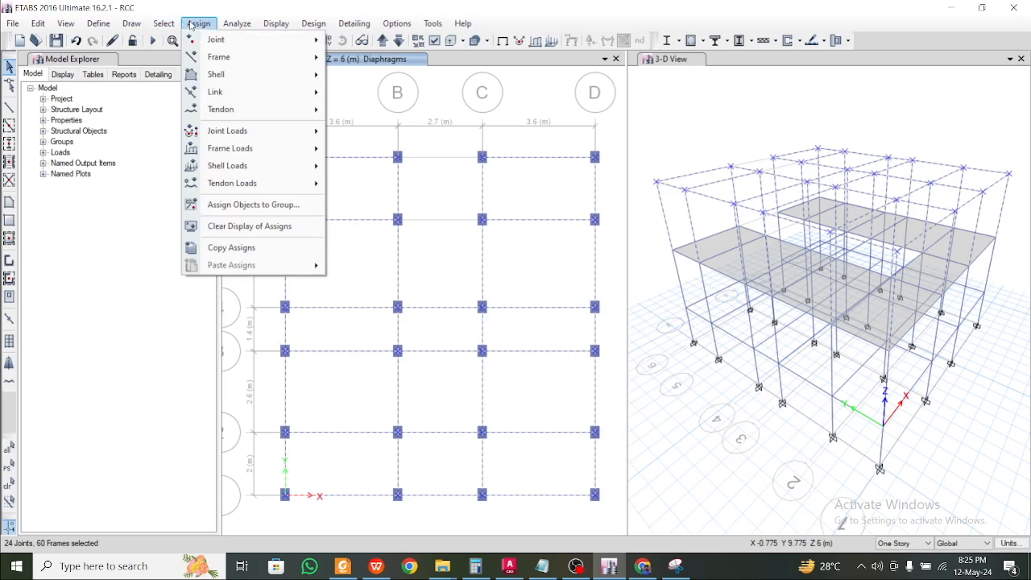
mouse_move(240, 40)
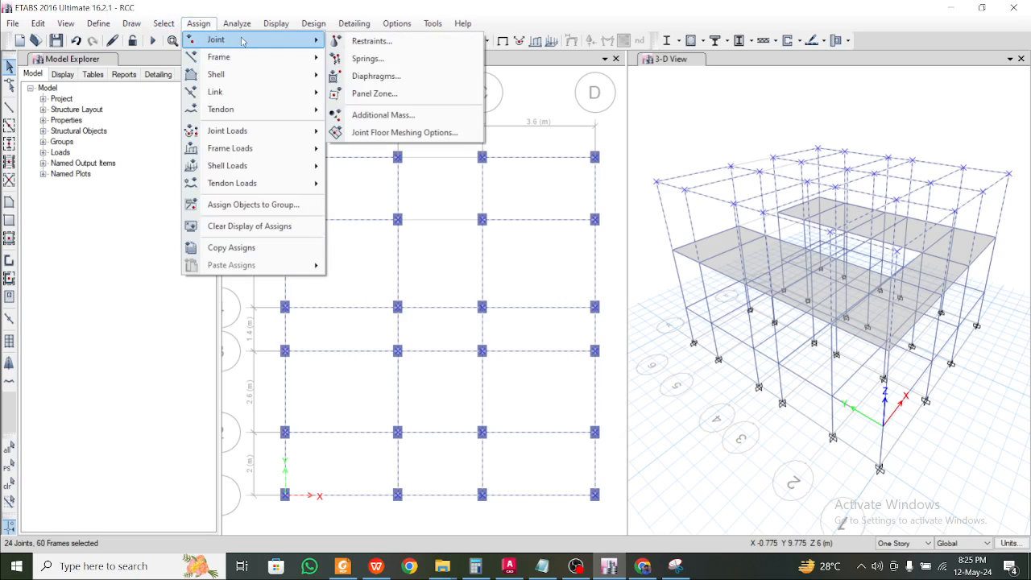
click(375, 76)
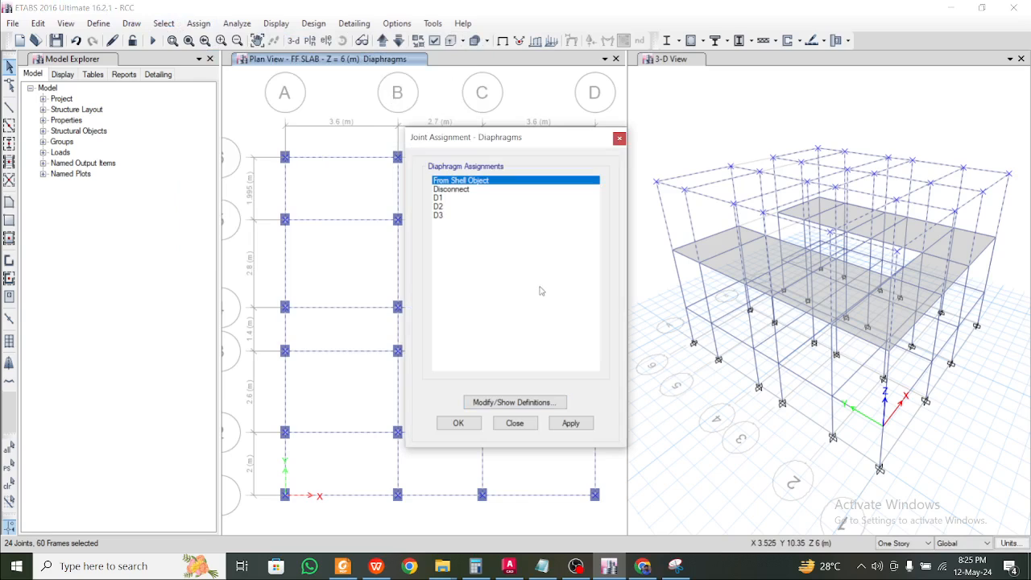
click(451, 215)
click(571, 427)
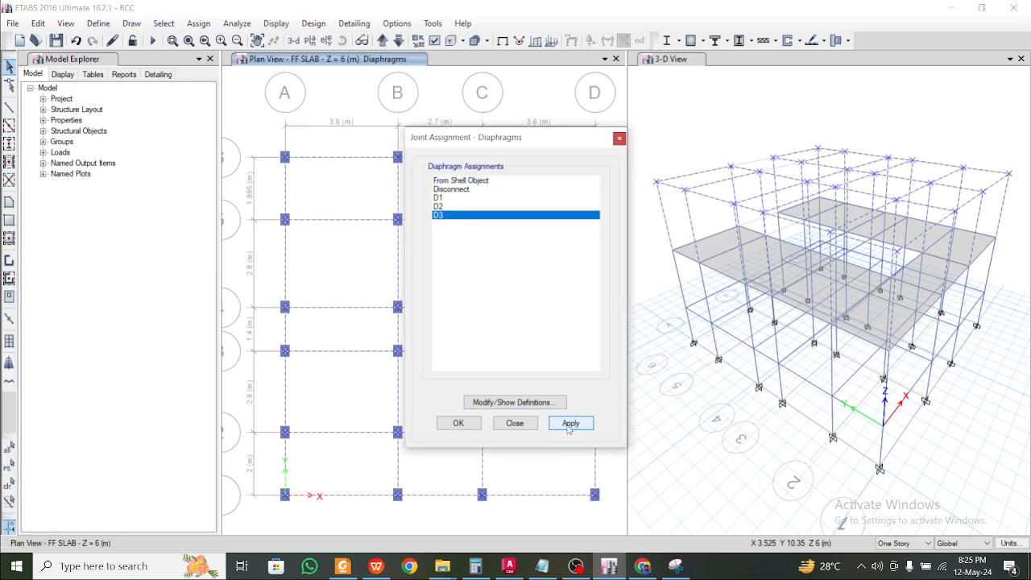
click(460, 425)
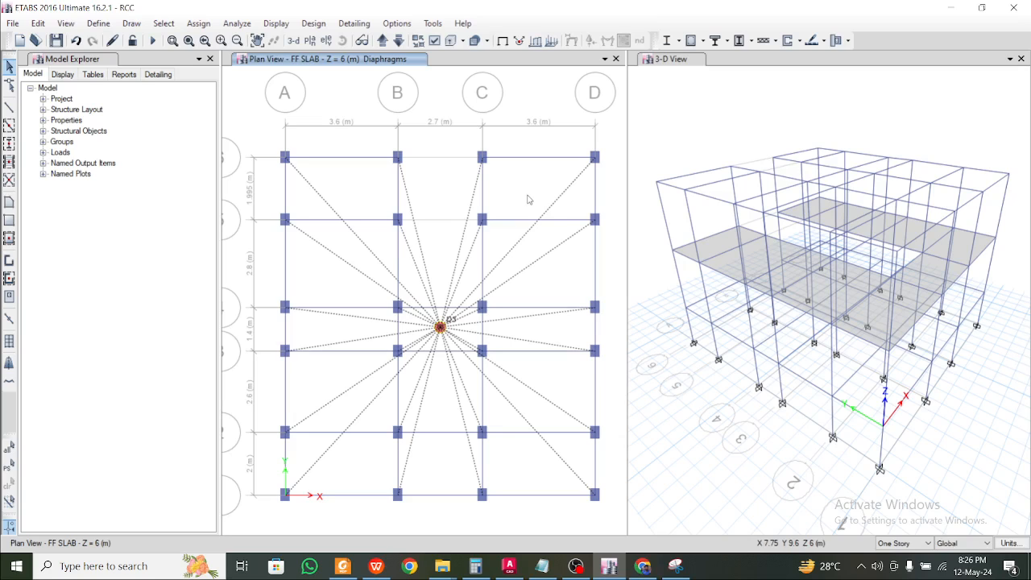
click(803, 290)
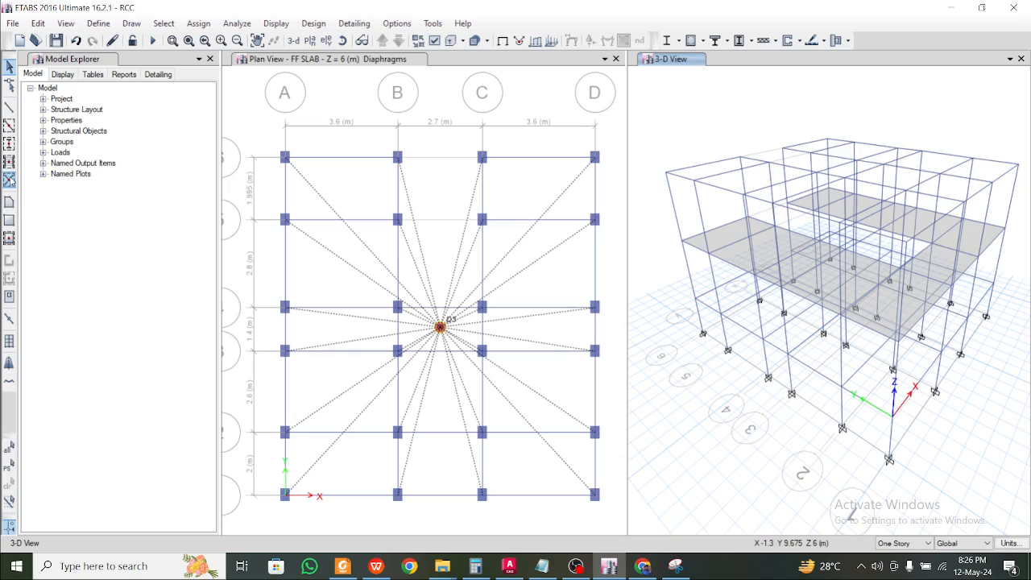
Set new wall areas to property None and draw the first wall at the base corner
click(14, 205)
click(193, 439)
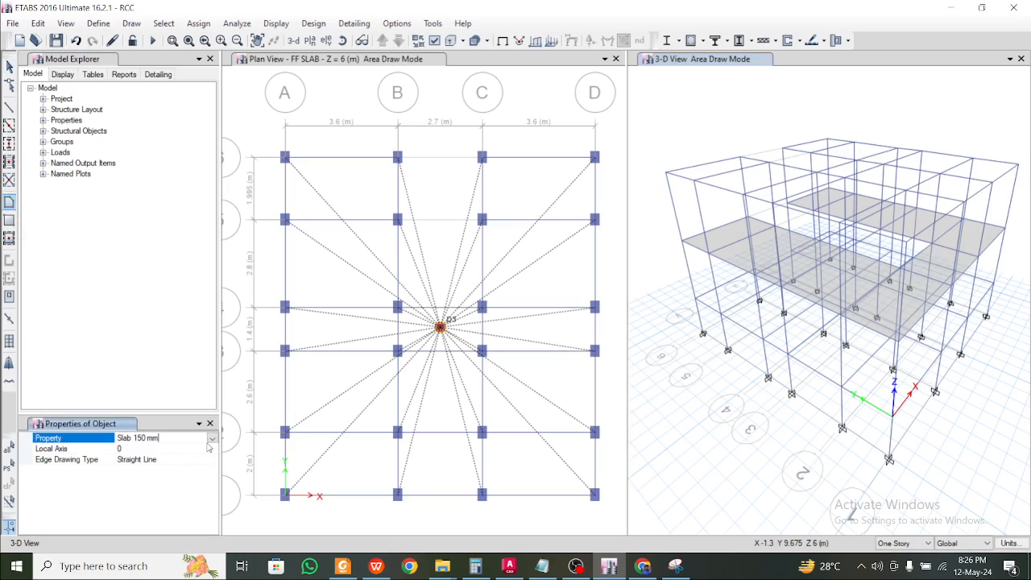
click(213, 438)
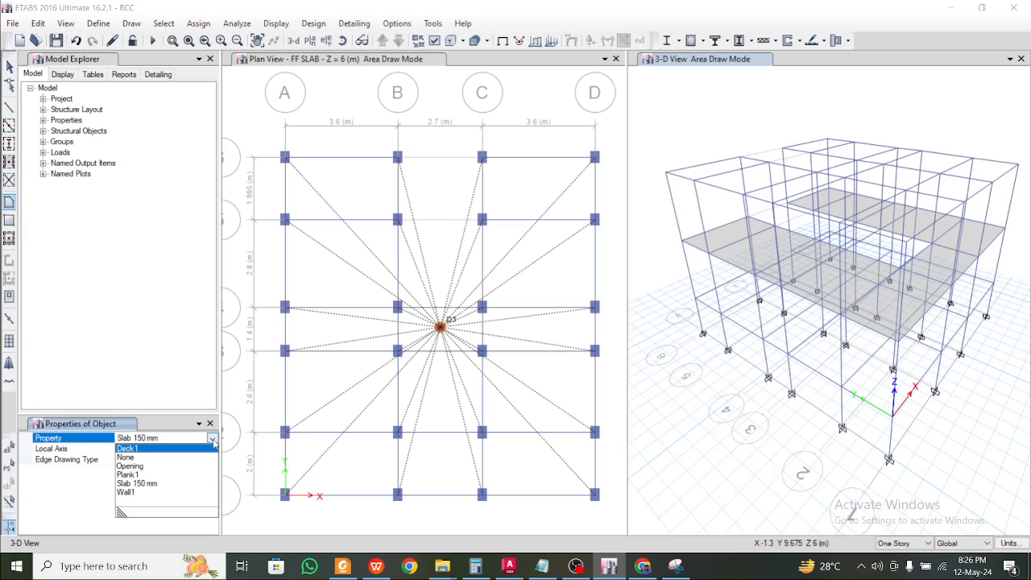
click(145, 456)
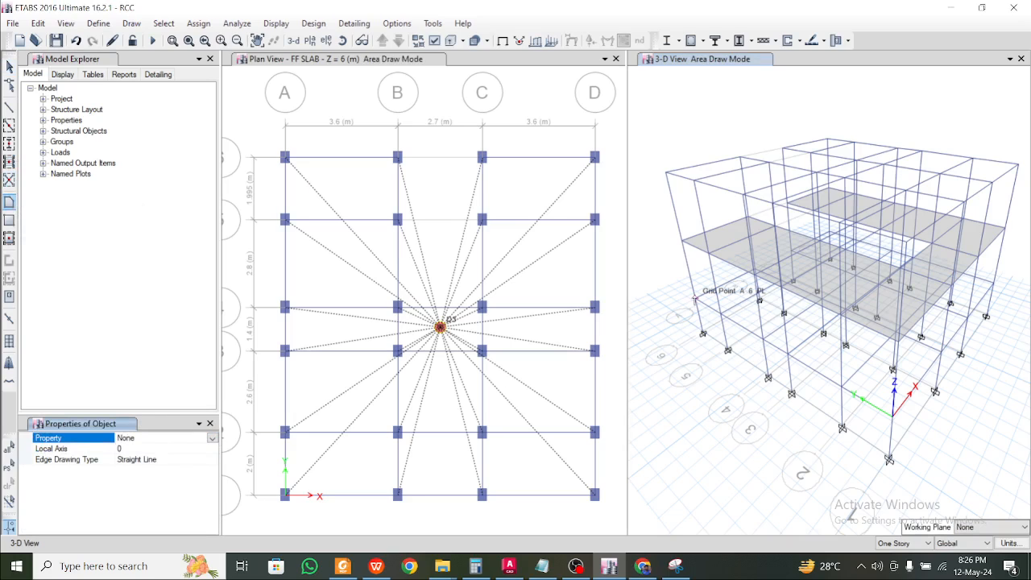
click(738, 309)
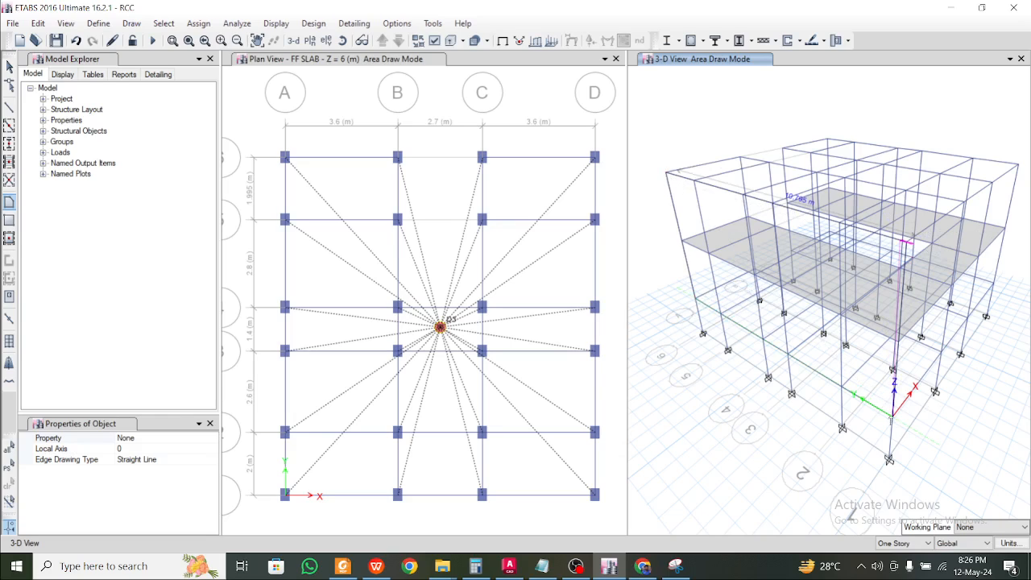
double_click(895, 418)
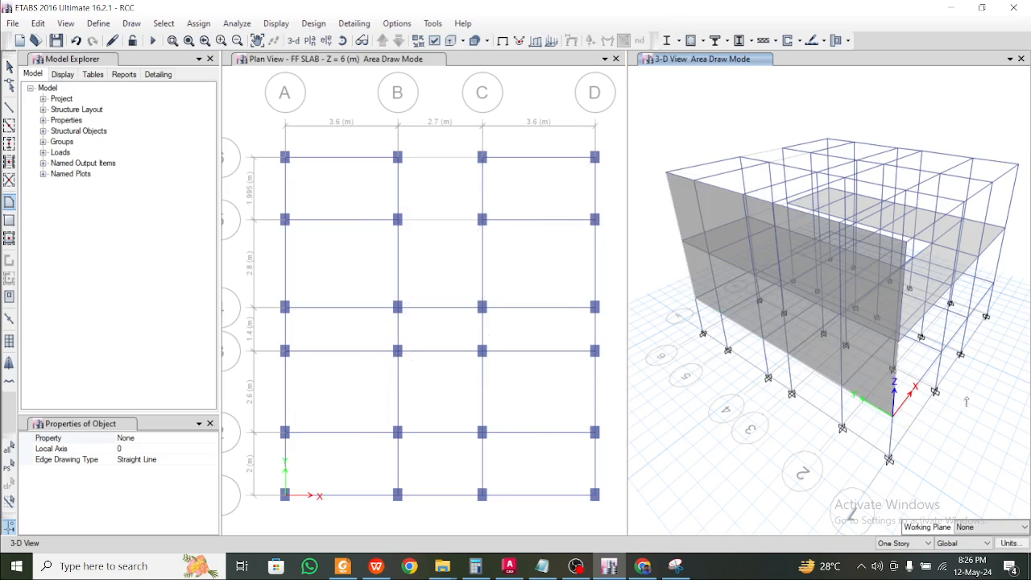
mouse_move(967, 401)
shift+middle_down()
mouse_move(919, 410)
mouse_move(847, 399)
mouse_move(715, 358)
shift+middle_up()
key(Escape)
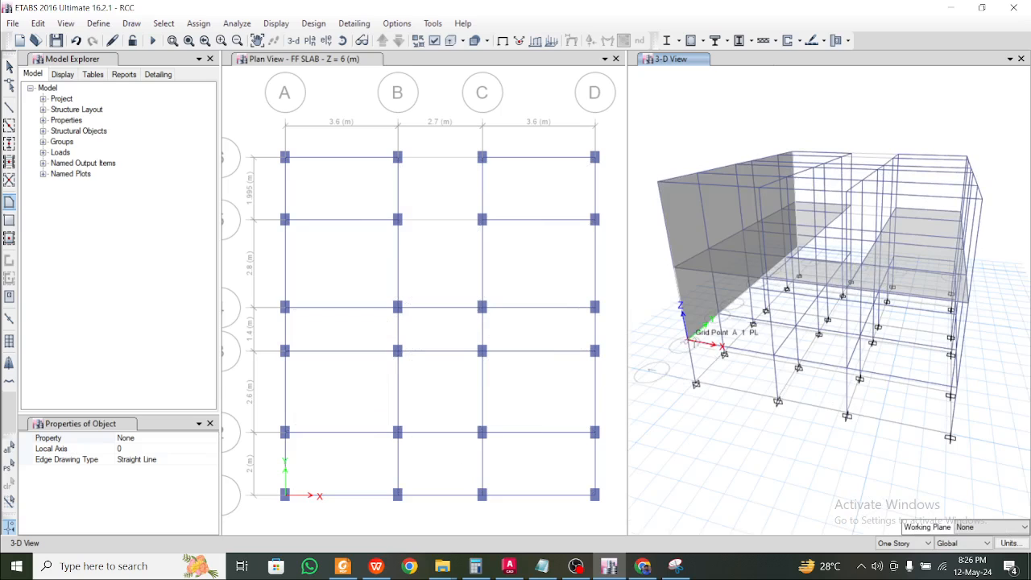
Draw the wall along grid line 1 from D 1 to A 1
shift+middle_drag(1005, 399, 859, 397)
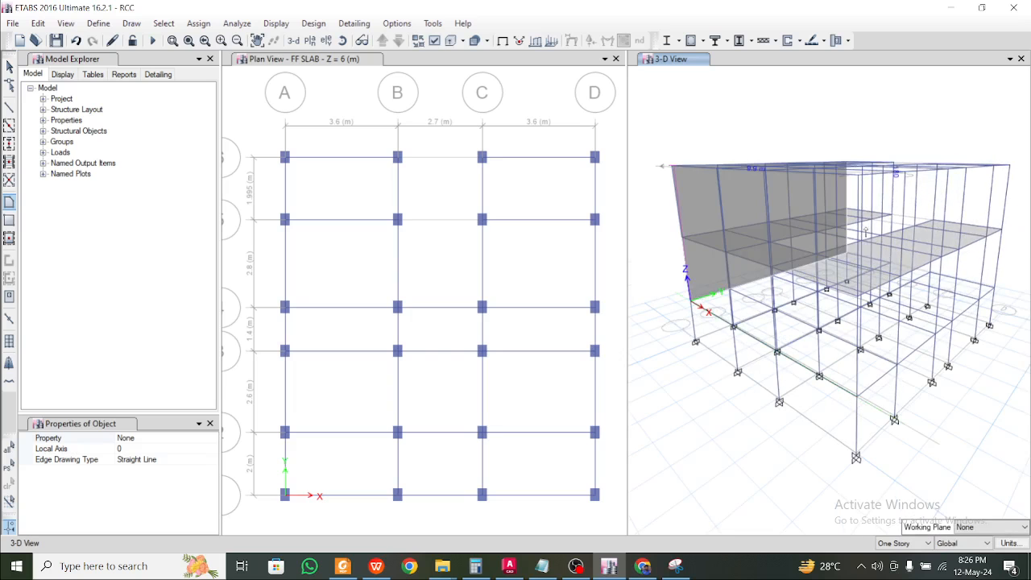
shift+middle_drag(894, 241, 840, 300)
middle_drag(934, 283, 877, 306)
click(988, 292)
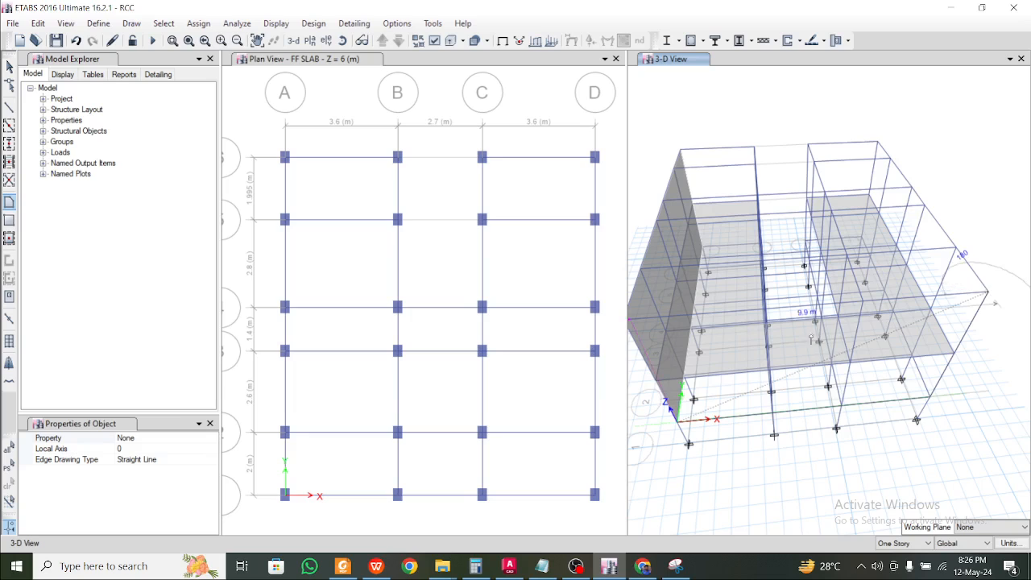
middle_drag(809, 331, 939, 314)
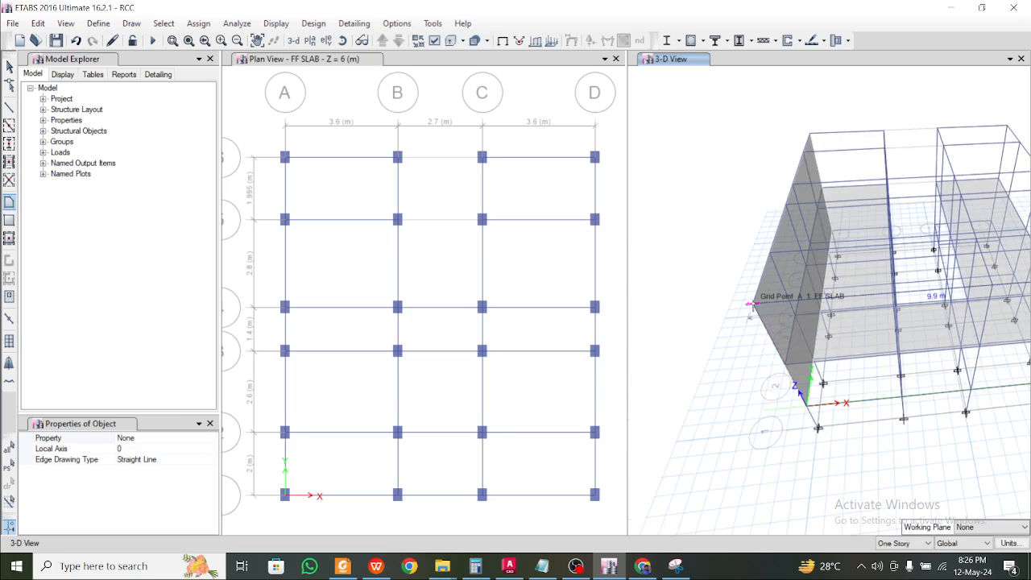
click(750, 304)
double_click(807, 405)
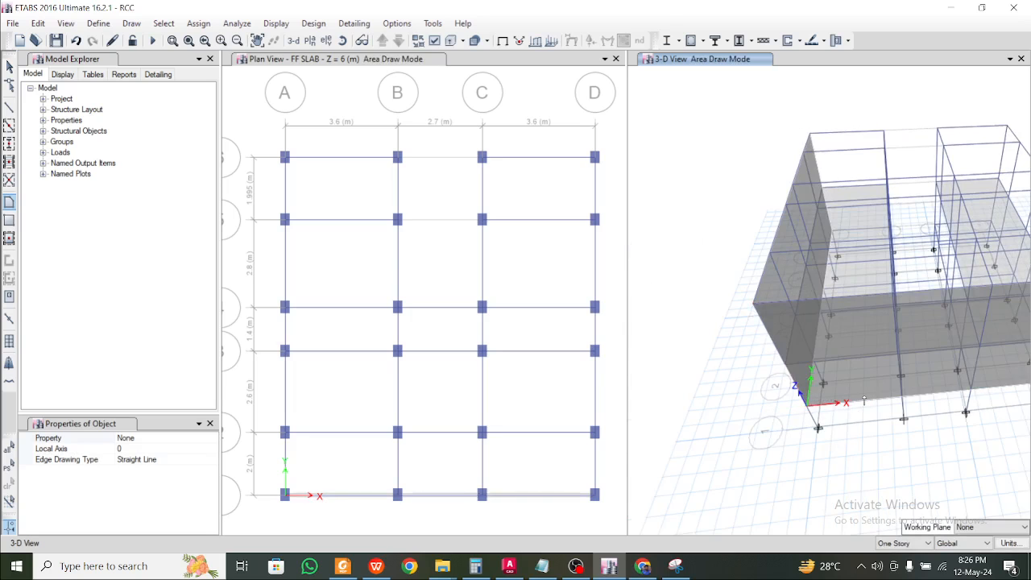
mouse_move(973, 397)
middle_down()
mouse_move(867, 396)
mouse_move(781, 308)
middle_up()
key(Escape)
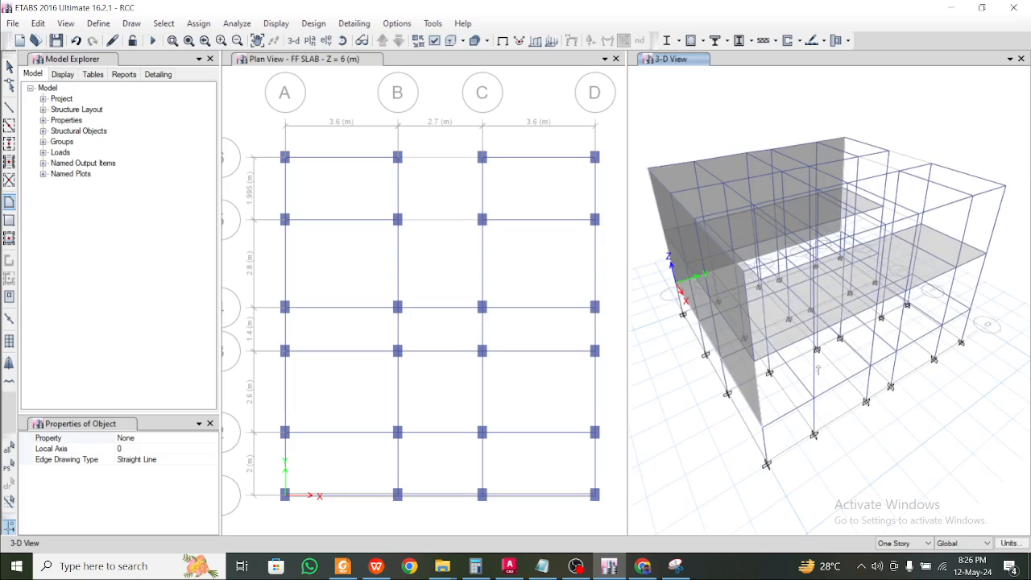
Draw the right-face wall from grid point D 6 down to D 1
shift+middle_drag(770, 271, 827, 220)
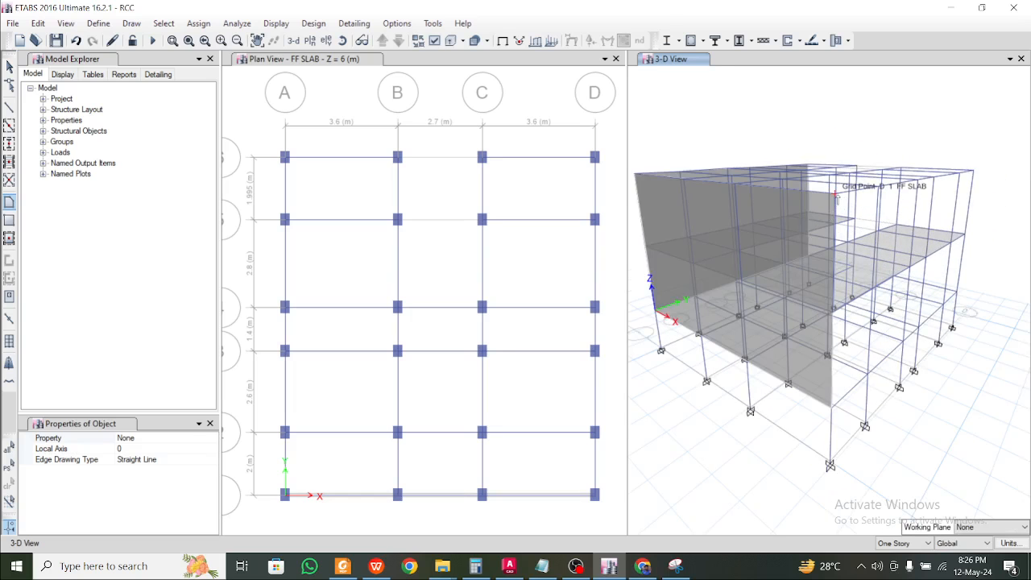
click(973, 172)
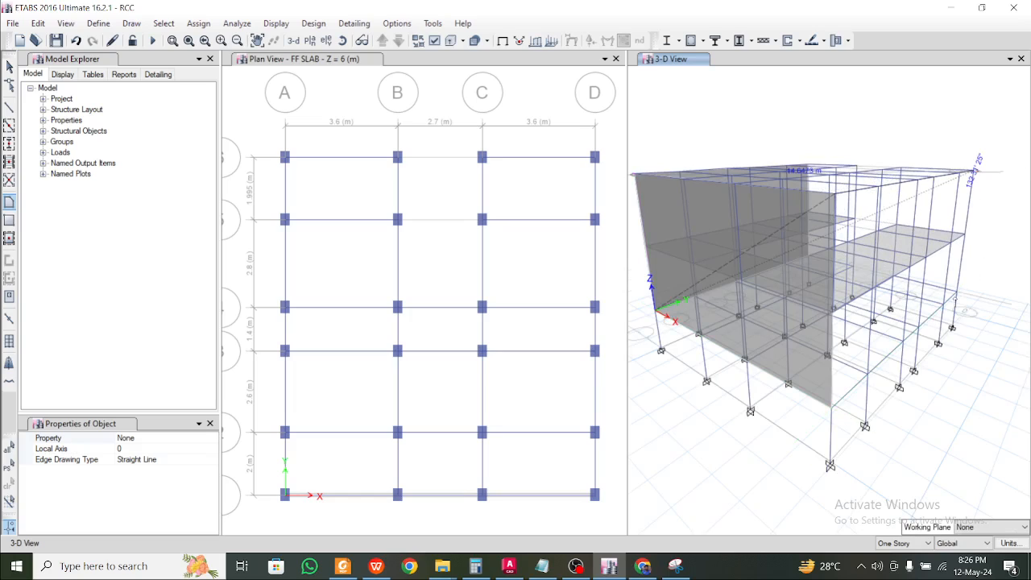
click(834, 402)
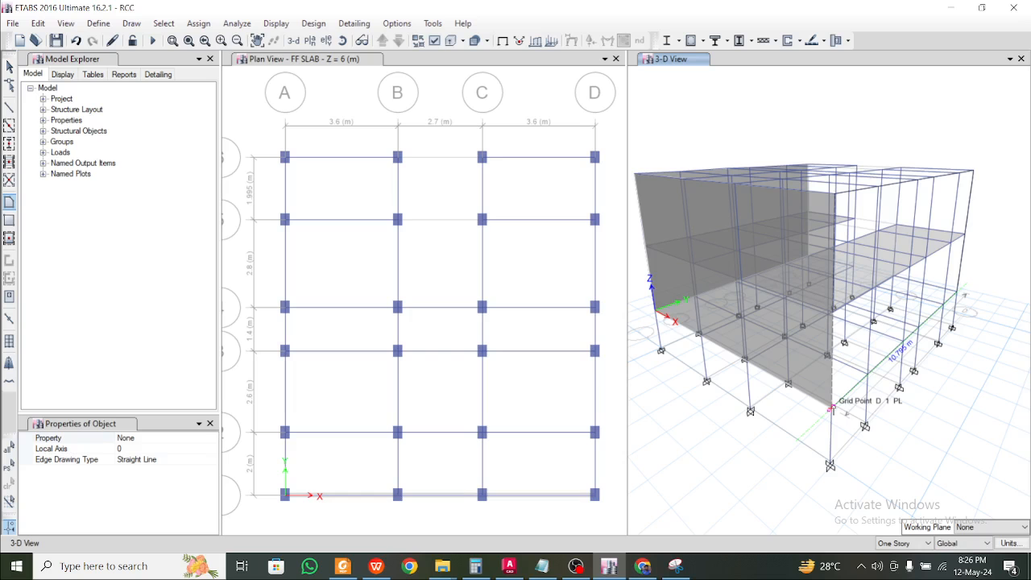
double_click(835, 193)
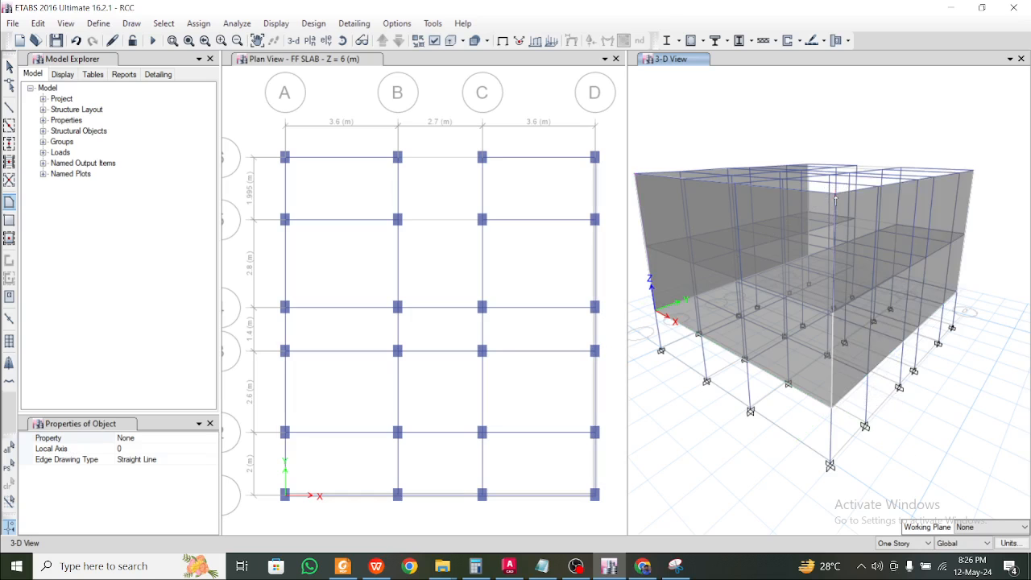
Draw the last wall on the remaining open face, then select the right-face wall
shift+middle_drag(896, 267, 970, 191)
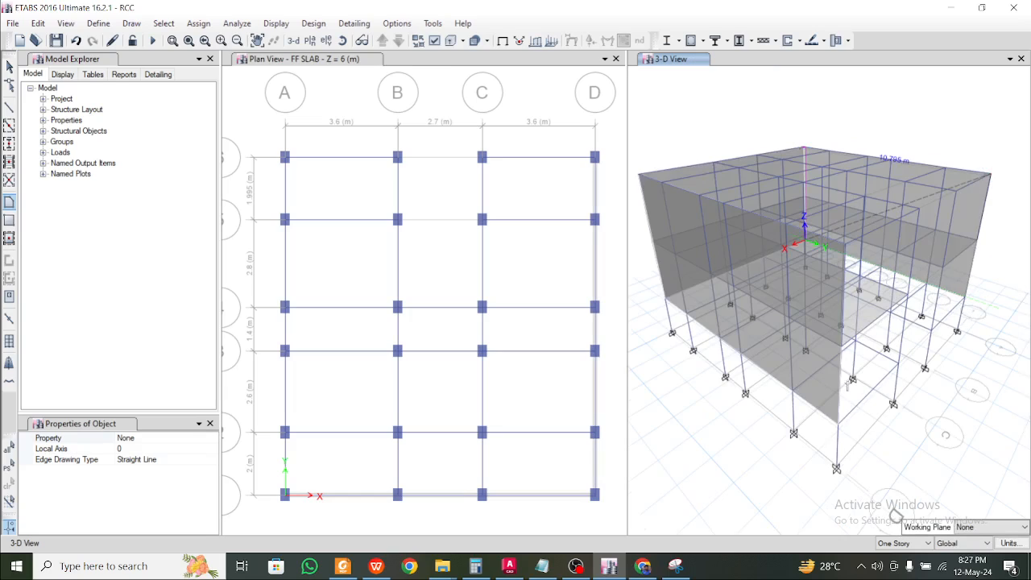
click(837, 425)
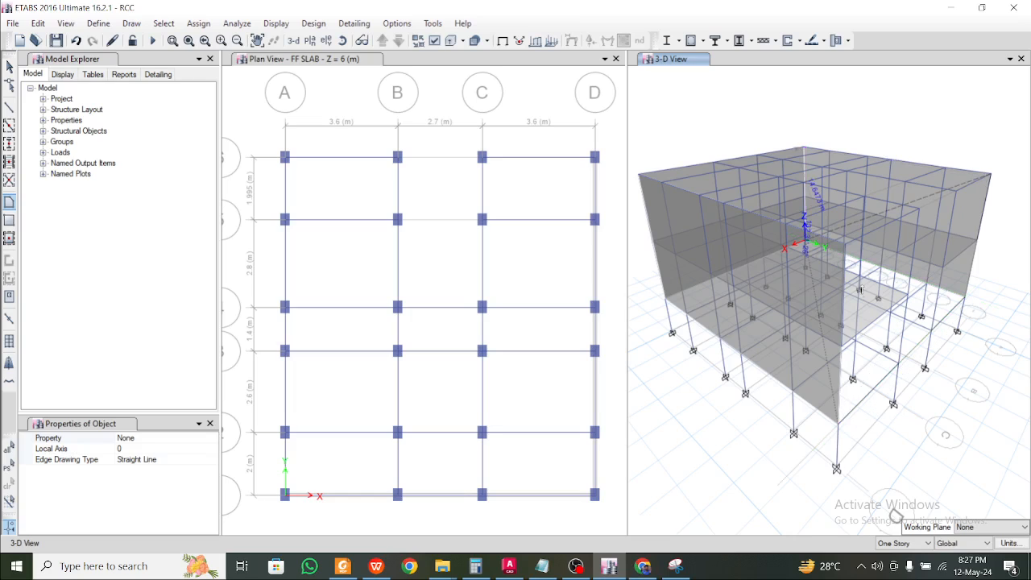
click(991, 177)
scroll(910, 309, down, 5)
scroll(909, 309, up, 5)
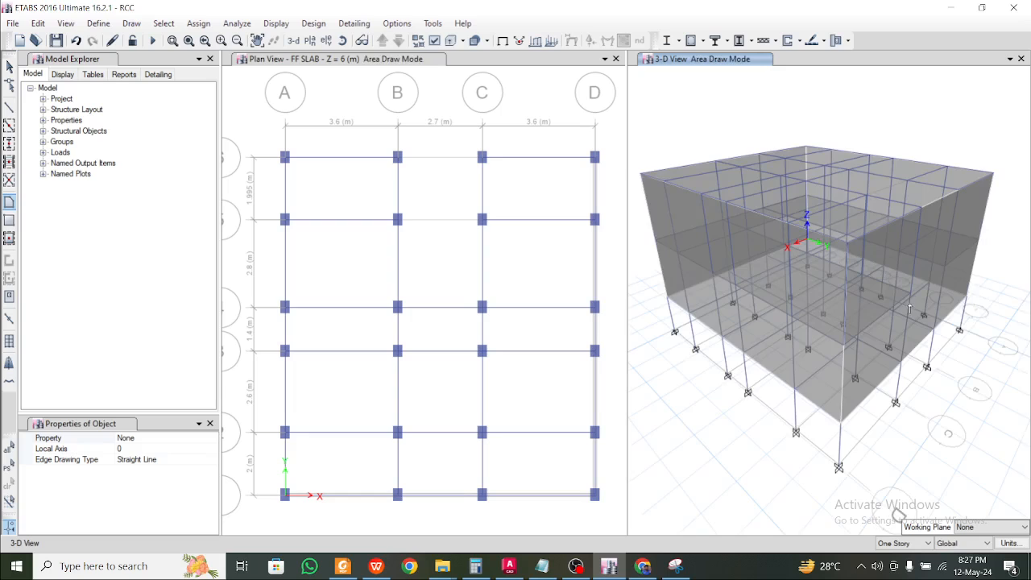
key(Escape)
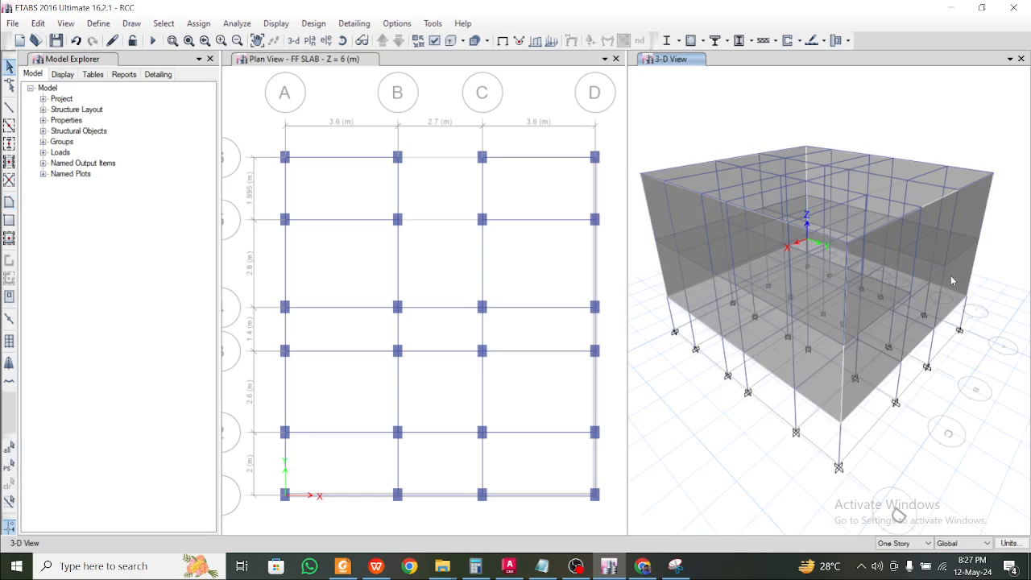
click(956, 289)
Check the wall's object information and select the perimeter wall panels
right_click(953, 283)
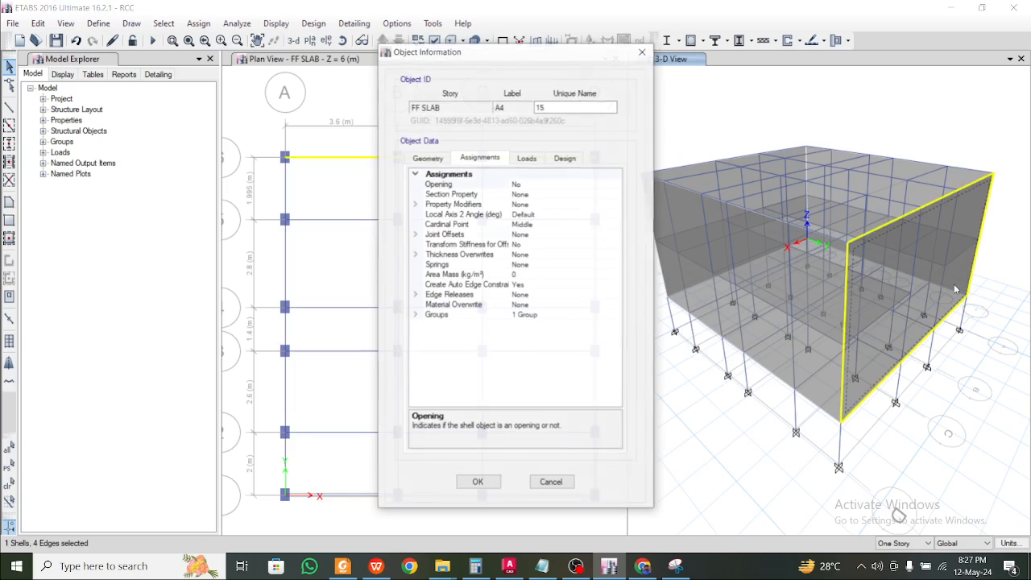
click(646, 60)
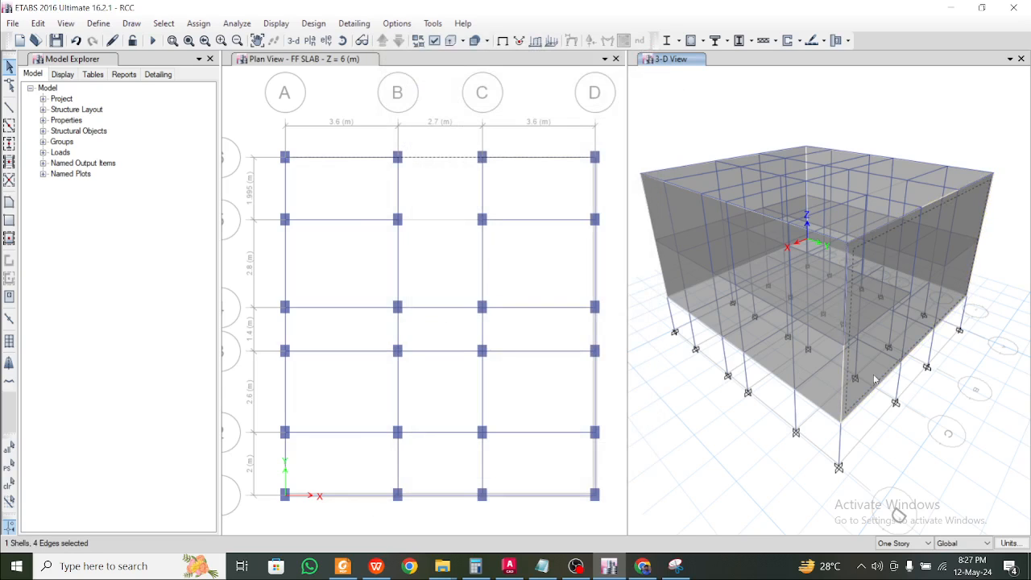
click(823, 386)
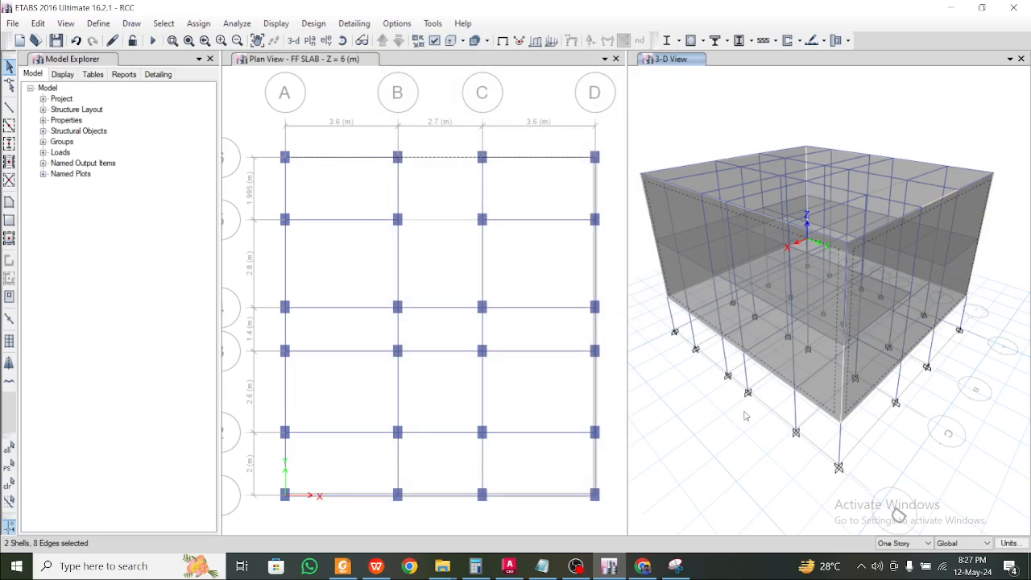
shift+middle_drag(765, 409, 868, 417)
click(873, 378)
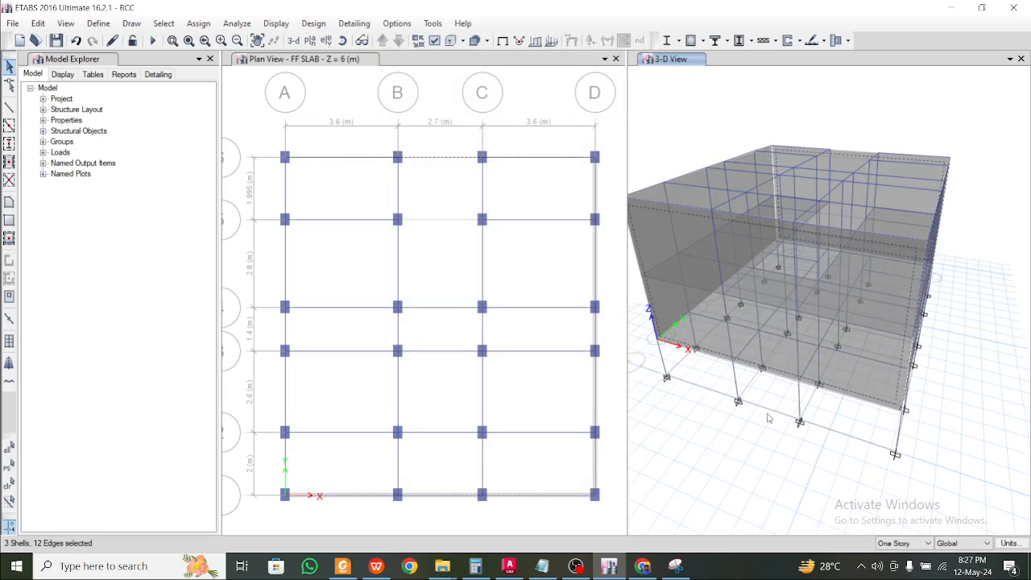
shift+middle_drag(769, 415, 837, 403)
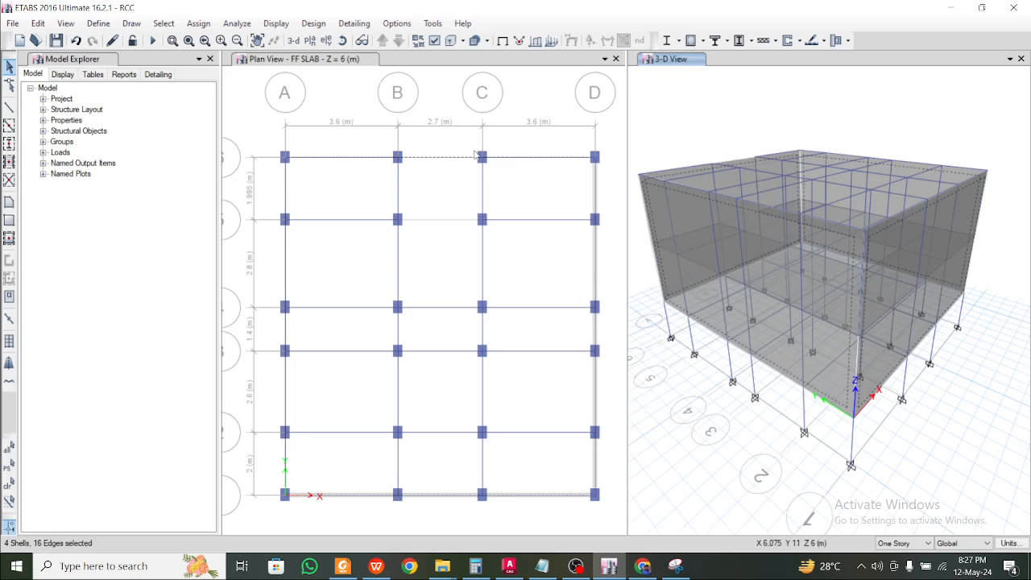
Assign a windward wind pressure coefficient of 1 to the walls under WL1
click(198, 23)
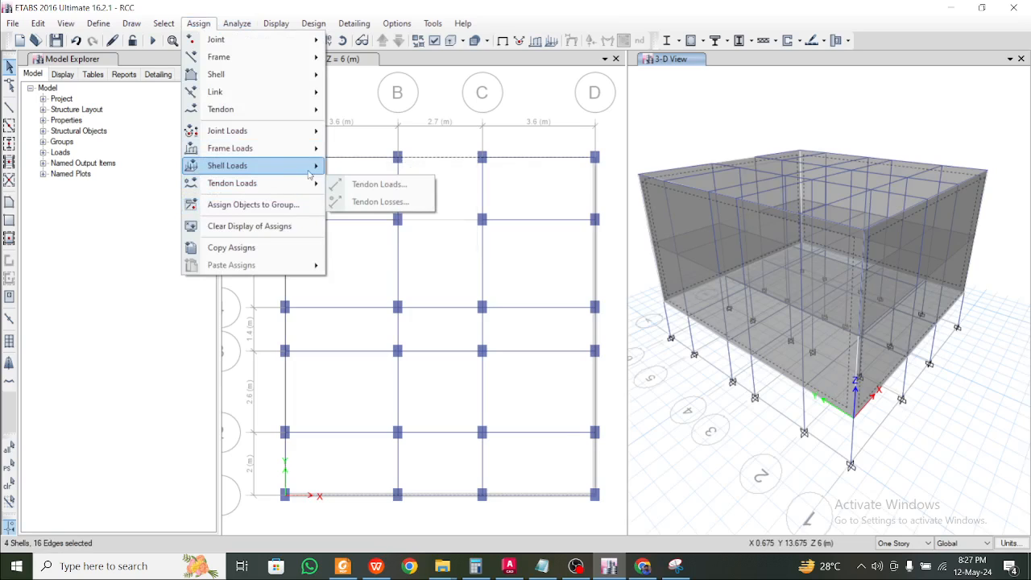
mouse_move(309, 167)
click(375, 240)
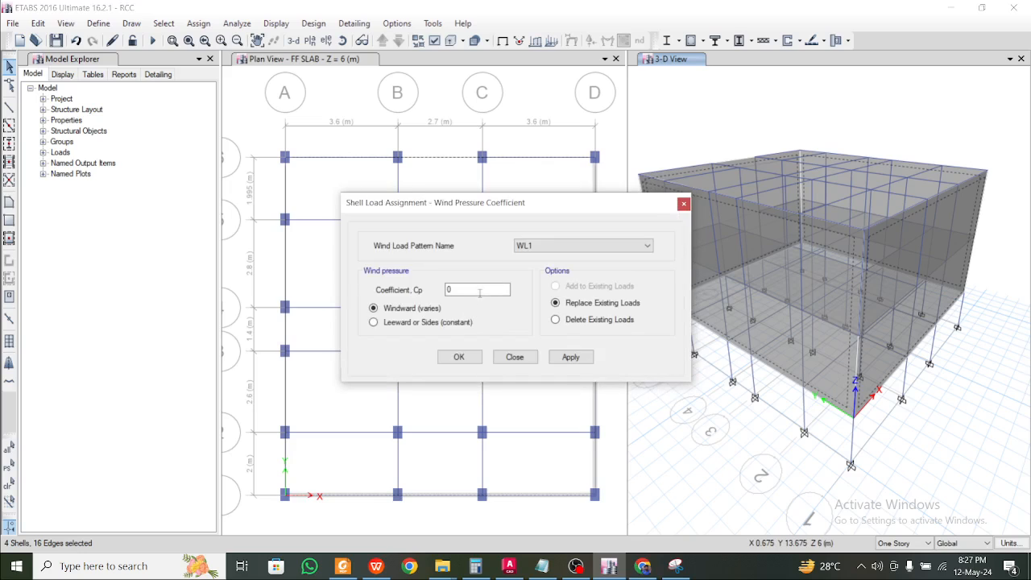
drag(467, 291, 372, 290)
click(571, 357)
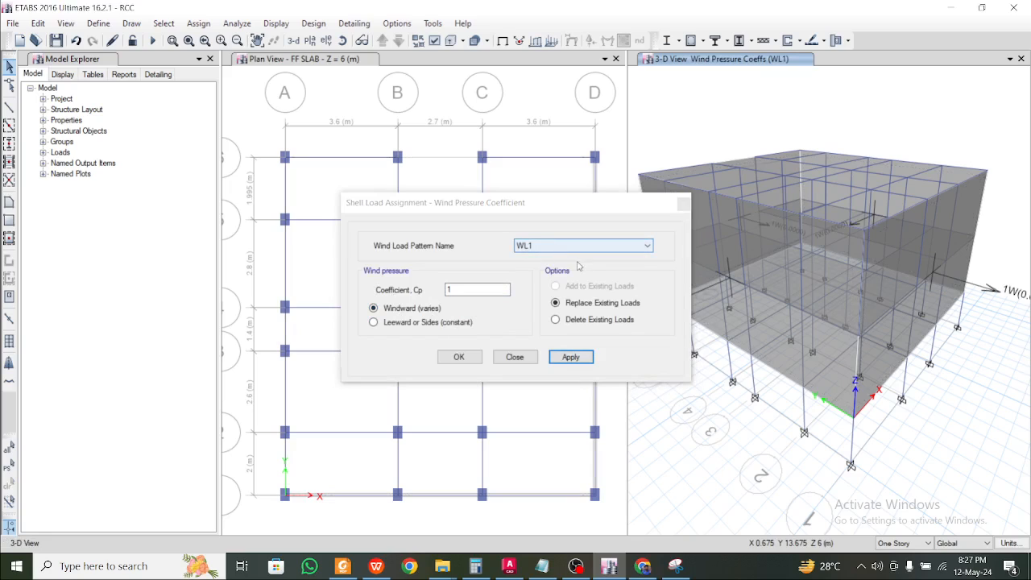
Reselect the four walls and assign a leeward coefficient of 1 under WL2
click(163, 23)
click(211, 100)
click(535, 246)
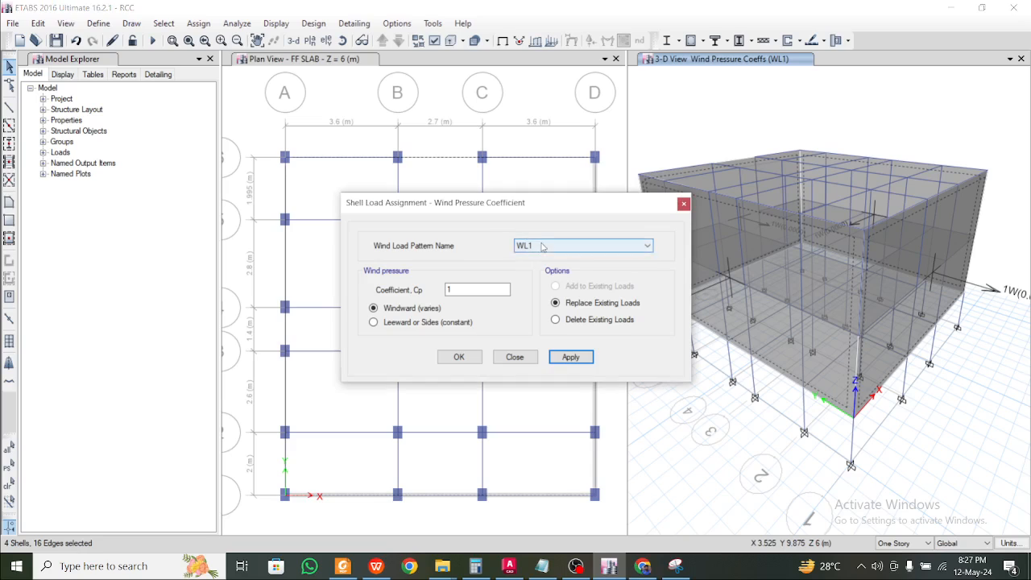
click(538, 266)
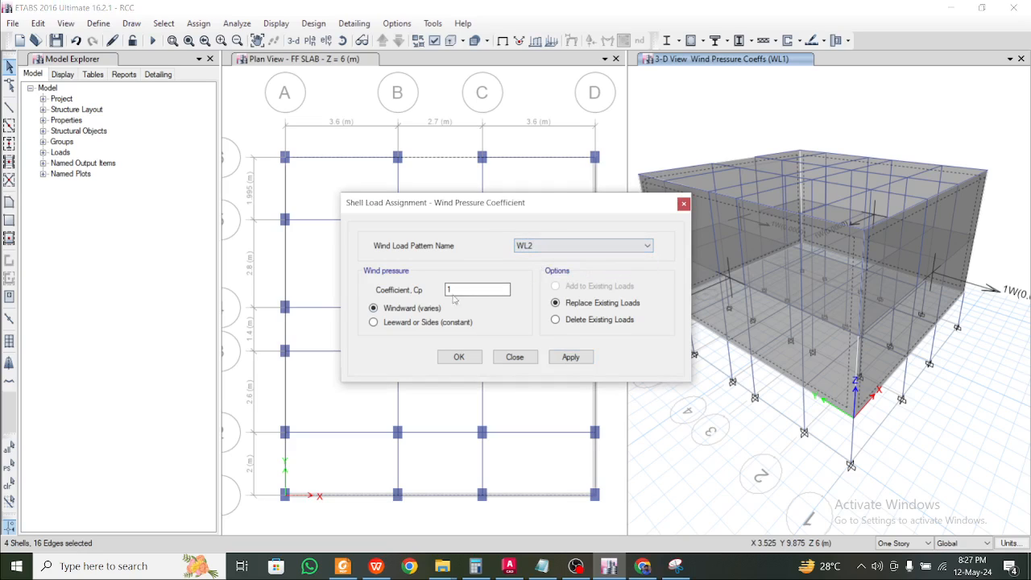
click(425, 322)
click(555, 358)
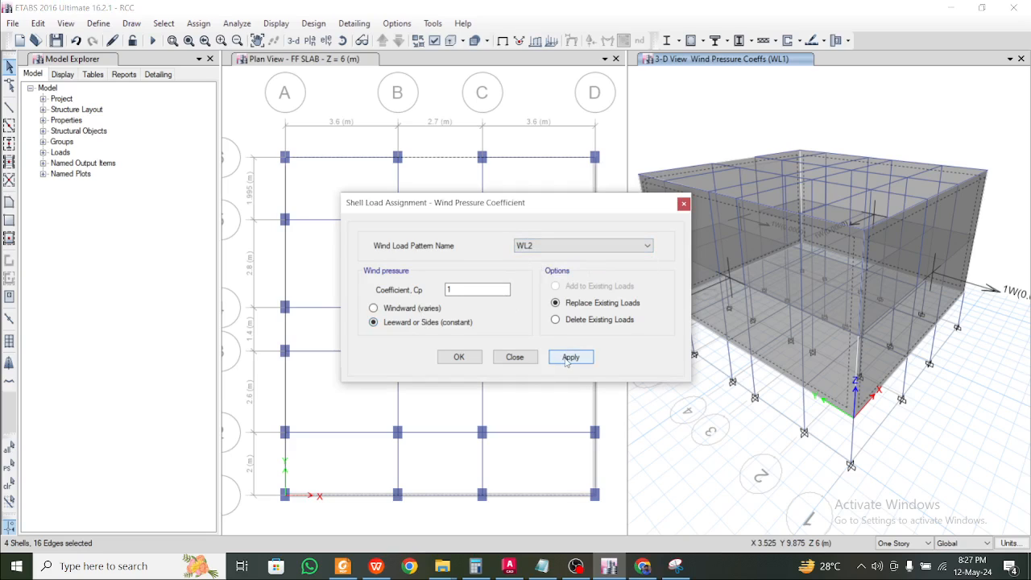
click(567, 358)
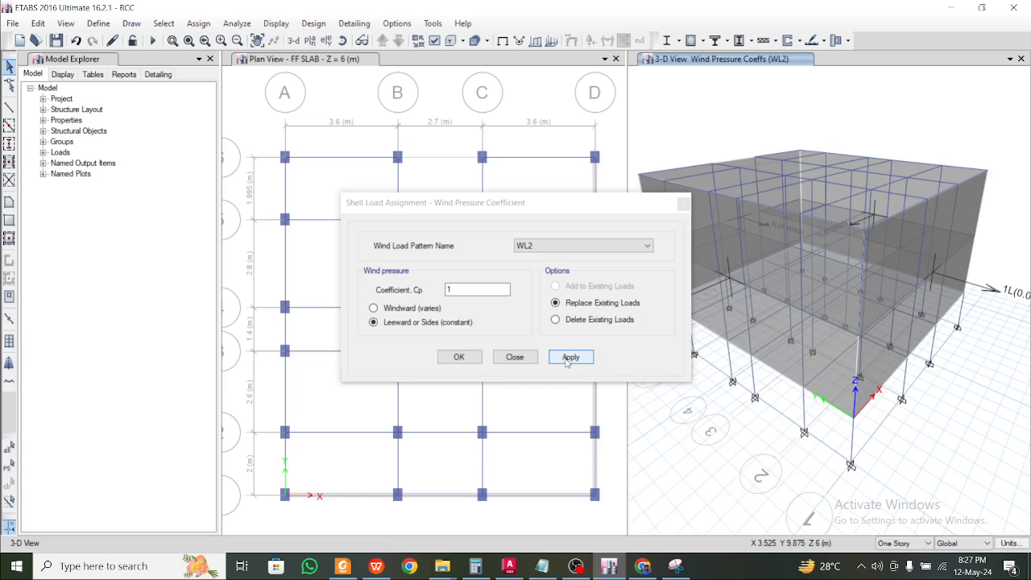
Close the wind coefficient dialog, dismiss the illegal value error, and clear a stray frame selection
click(407, 281)
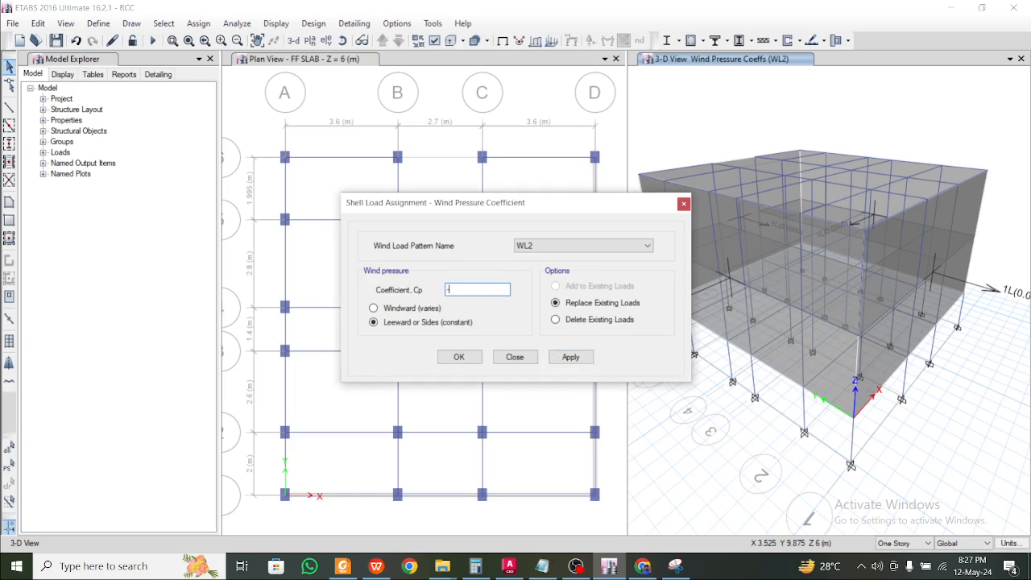
click(683, 203)
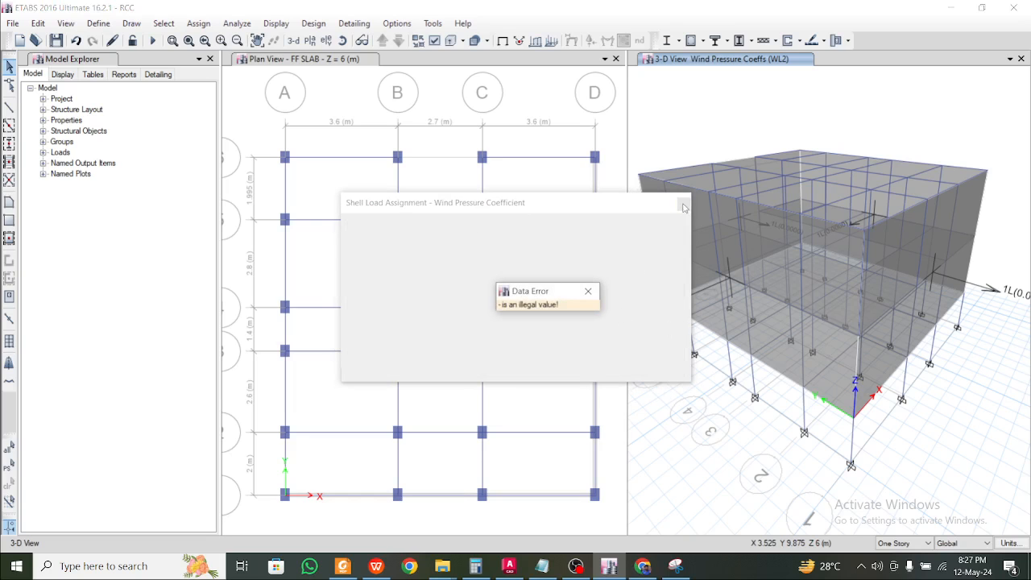
click(590, 294)
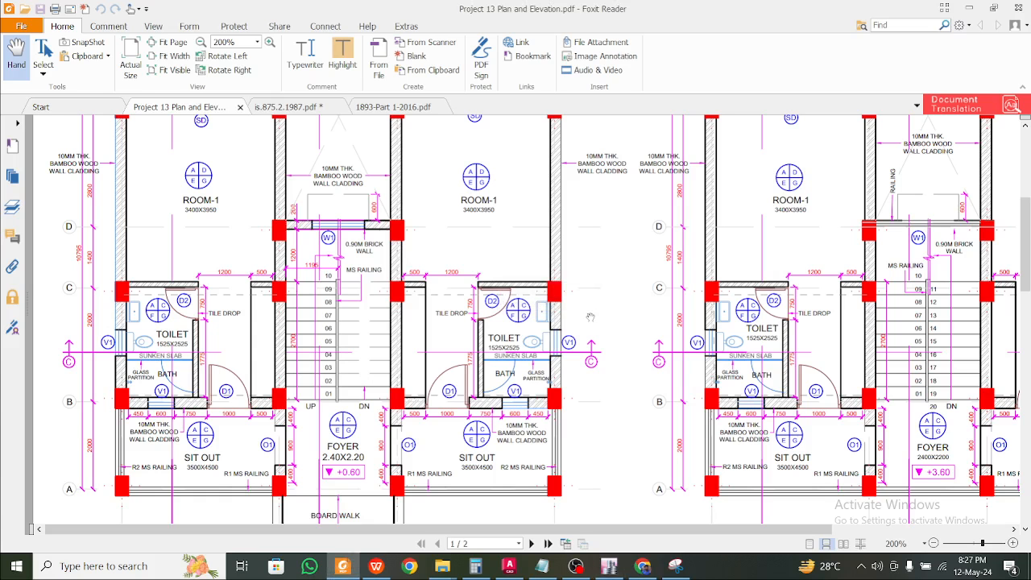
click(609, 566)
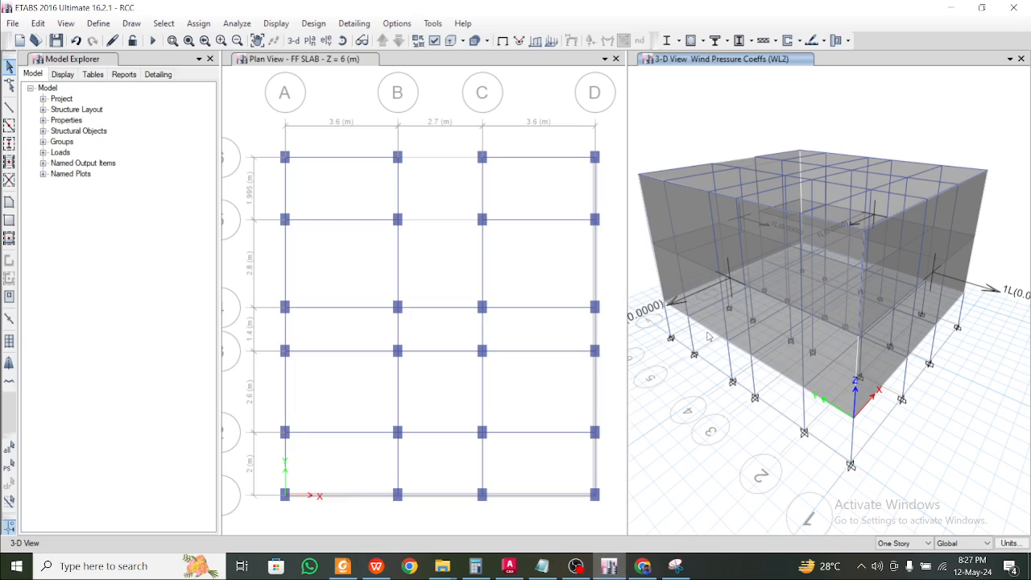
scroll(750, 308, down, 5)
scroll(751, 308, up, 5)
middle_drag(751, 308, 786, 325)
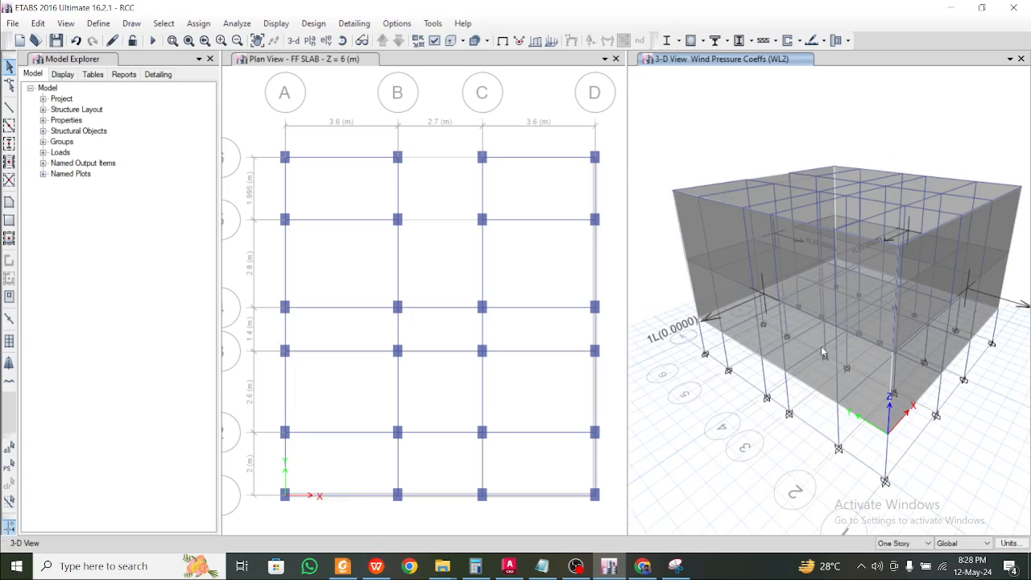
click(820, 347)
click(823, 362)
Display the shell load assignments to review the WL1 and WL2 wind pressure coefficients
click(276, 24)
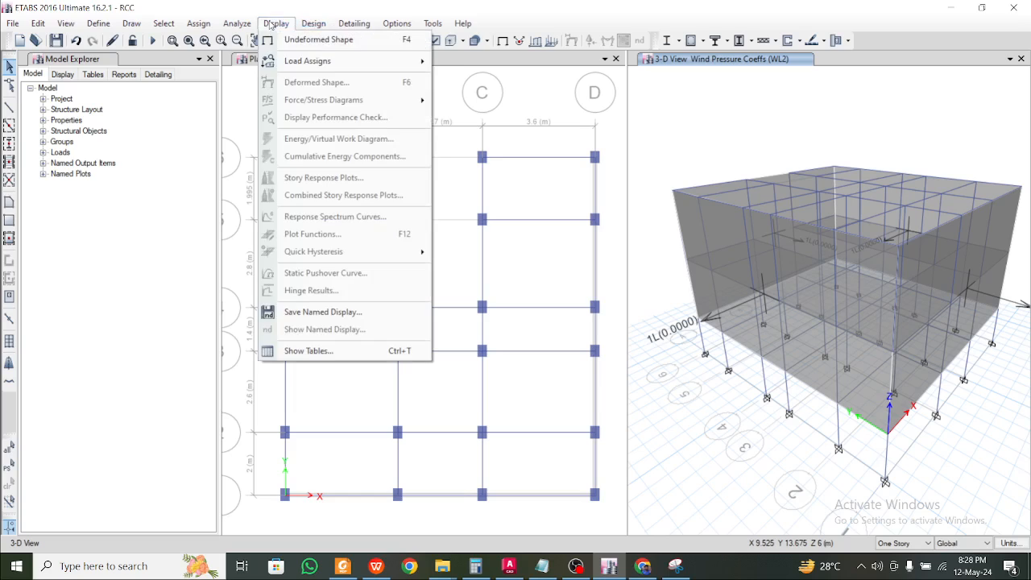
mouse_move(298, 64)
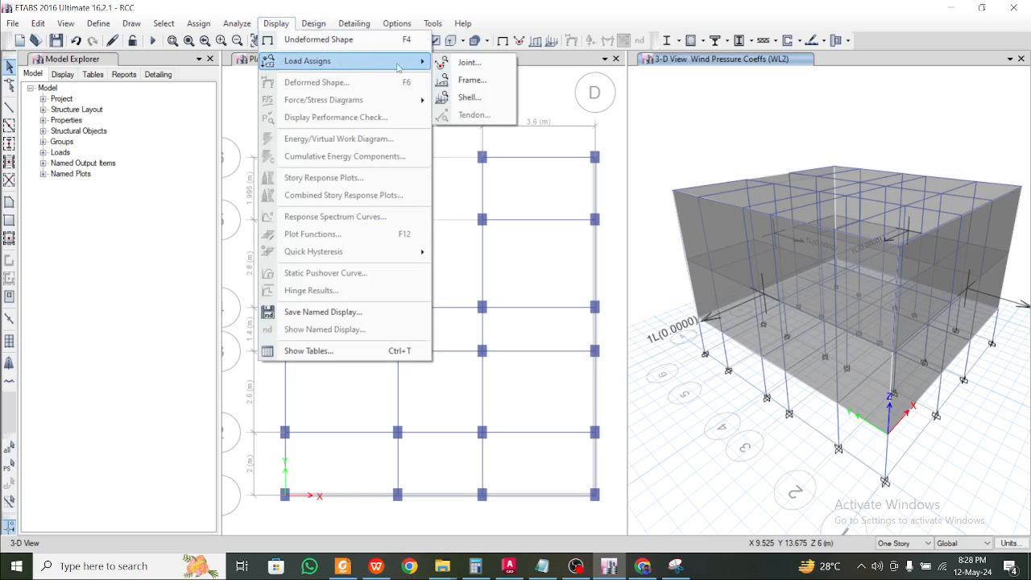
click(456, 96)
click(560, 223)
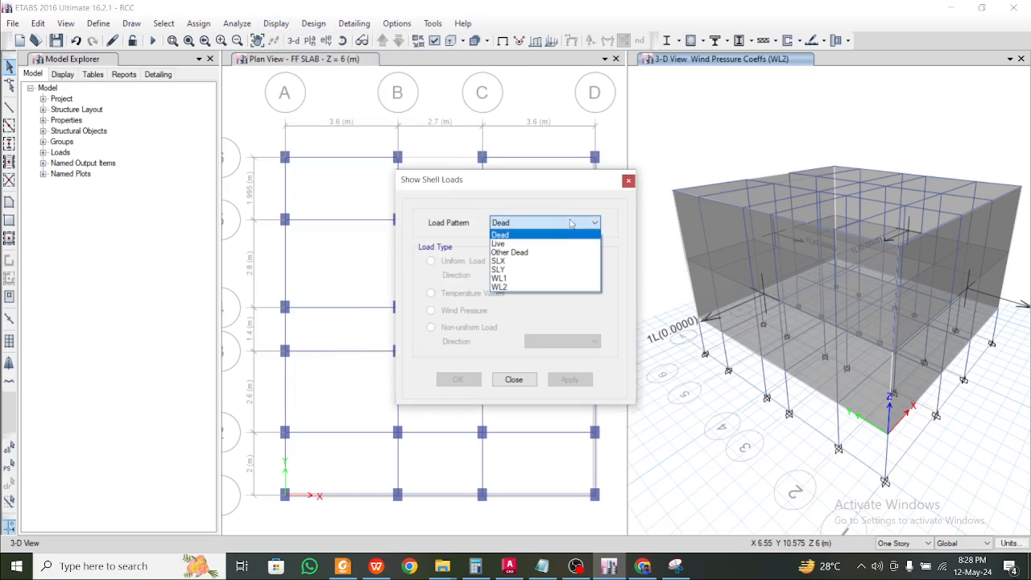
click(540, 277)
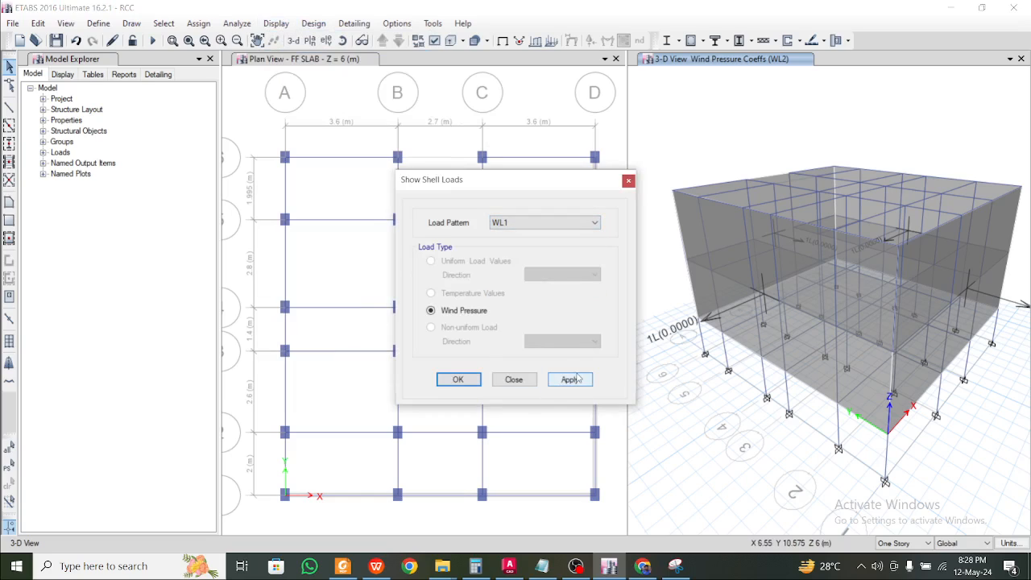
click(582, 379)
click(581, 224)
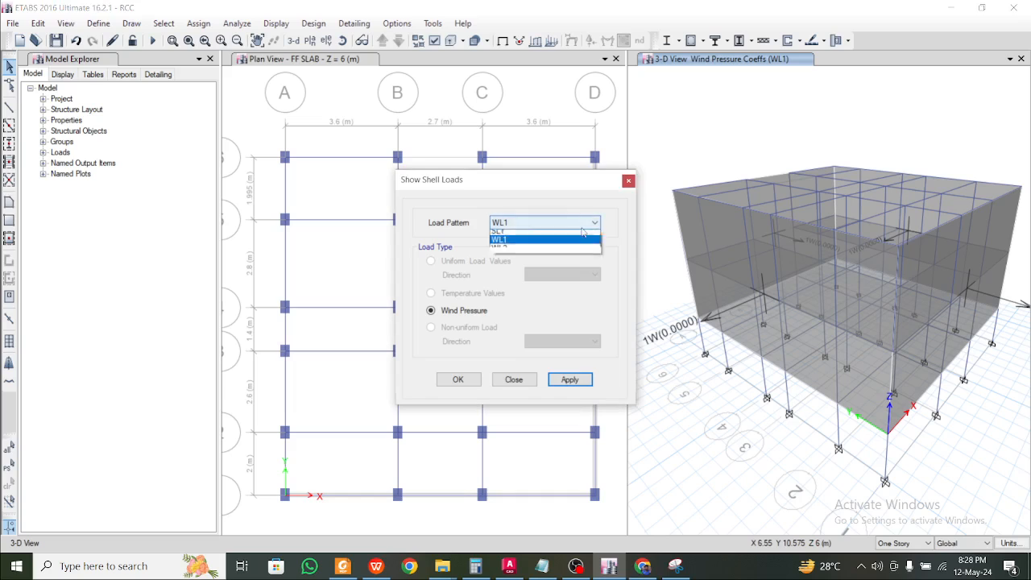
click(555, 287)
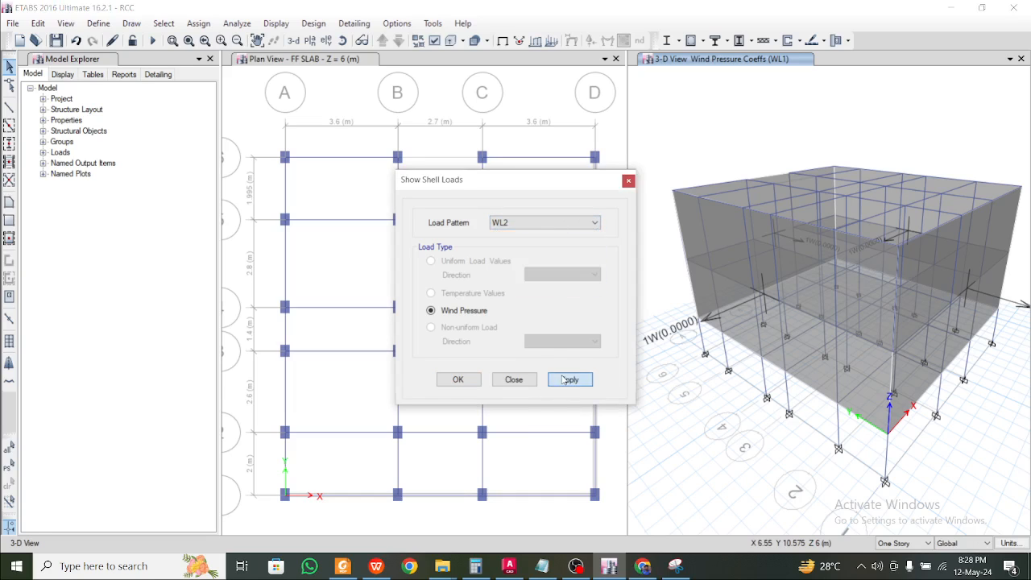
click(567, 379)
click(628, 181)
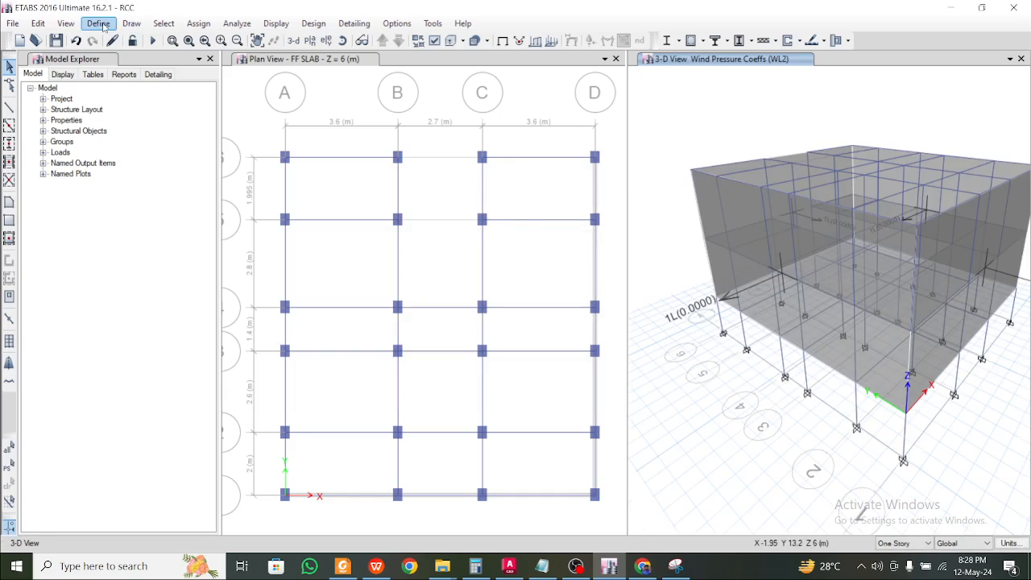
Add the default Concrete Frame Design load combinations (DCon1 onward) to the Load Combinations list
click(98, 23)
click(145, 354)
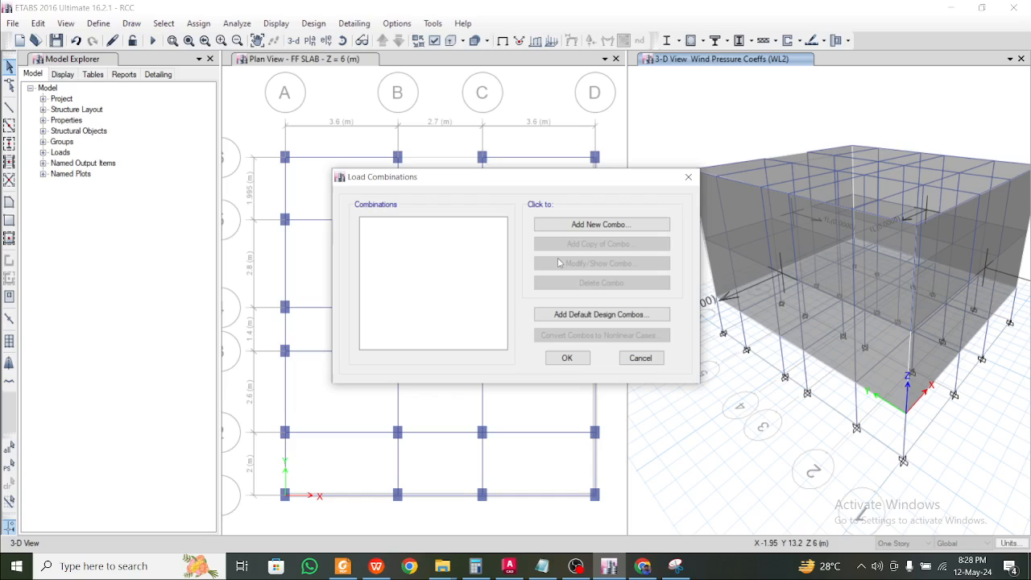
click(568, 315)
click(465, 268)
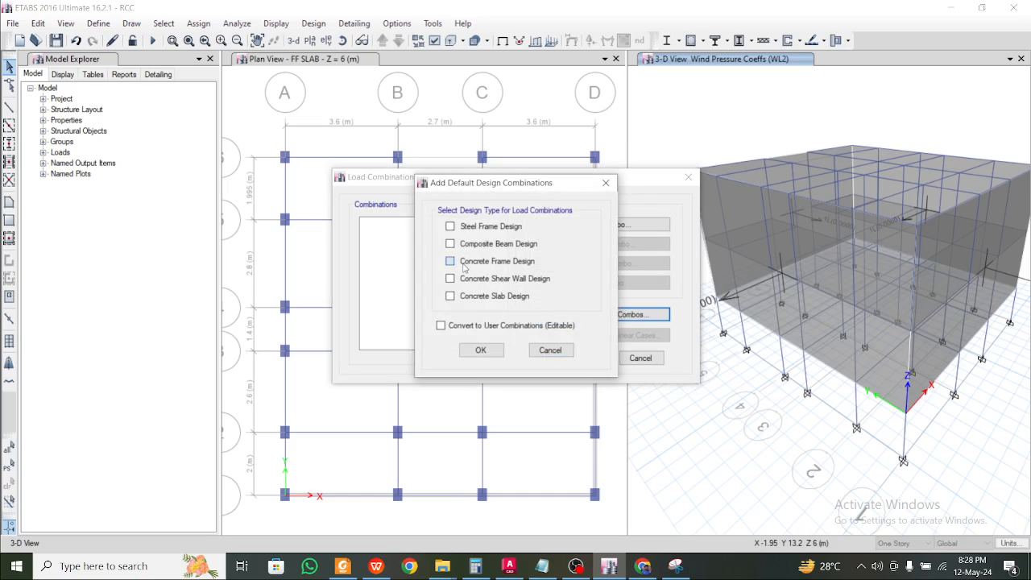
click(483, 350)
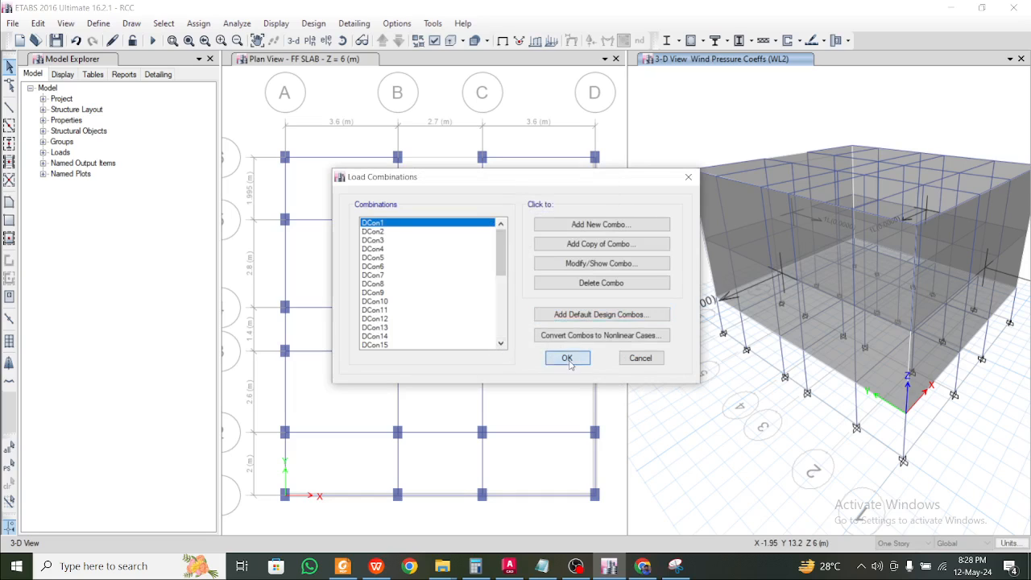
click(563, 359)
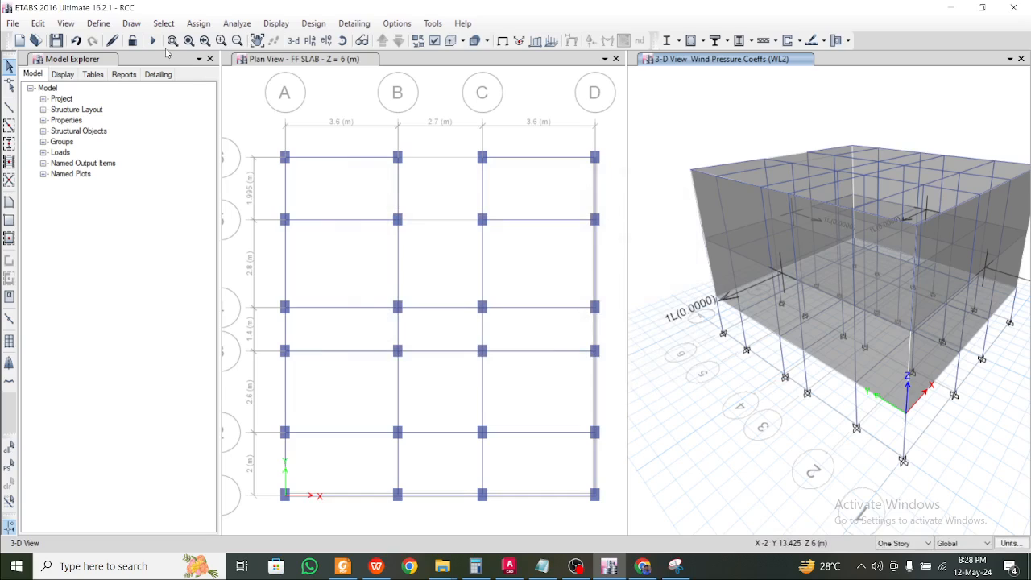
Run the analysis, then start the concrete frame design check
click(153, 40)
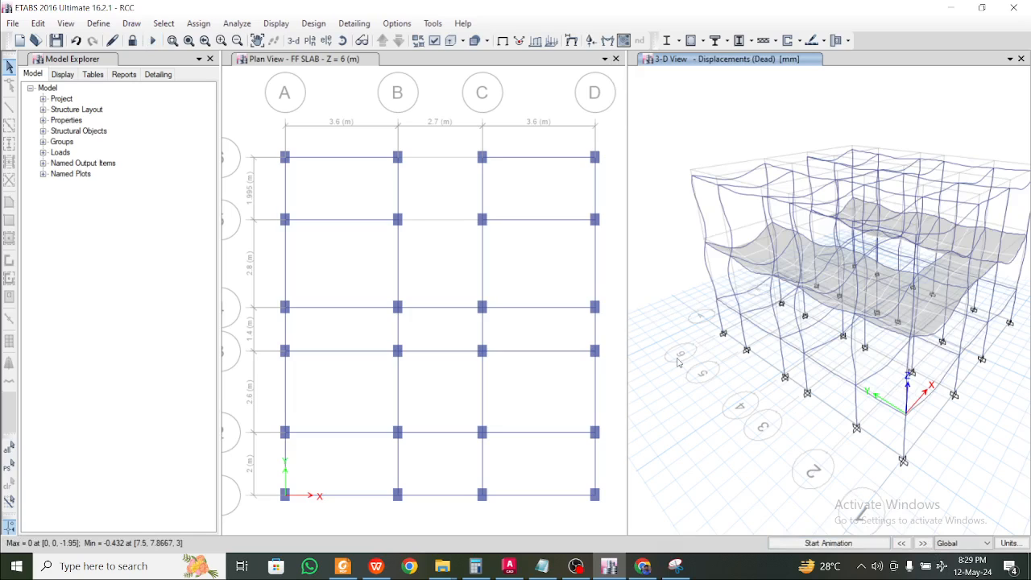
click(701, 40)
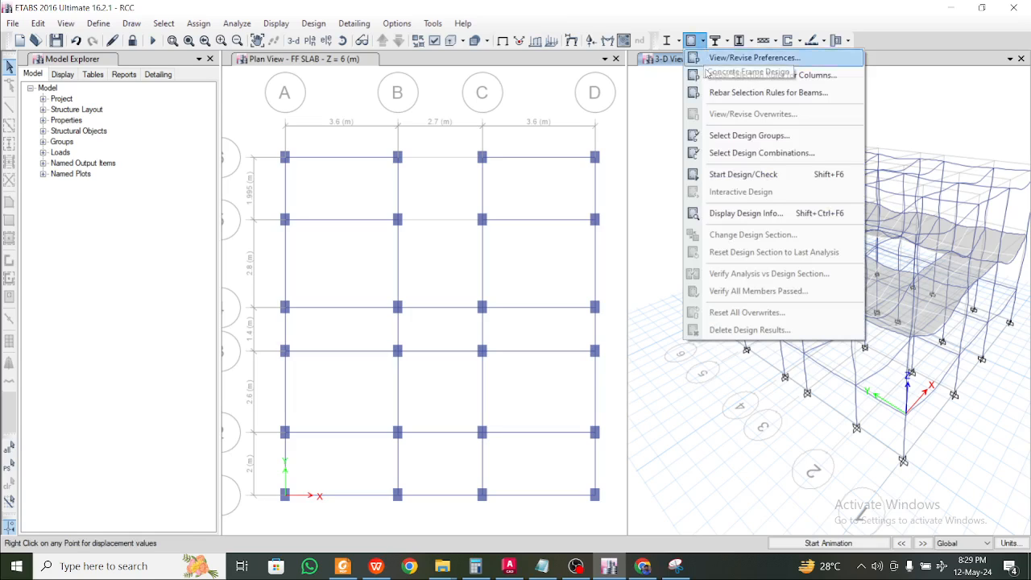
click(745, 179)
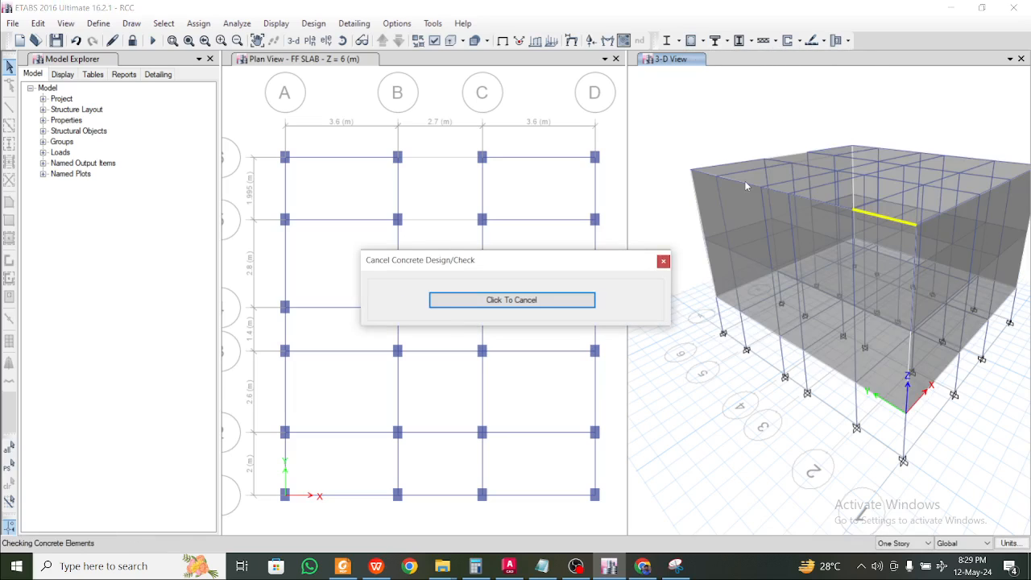
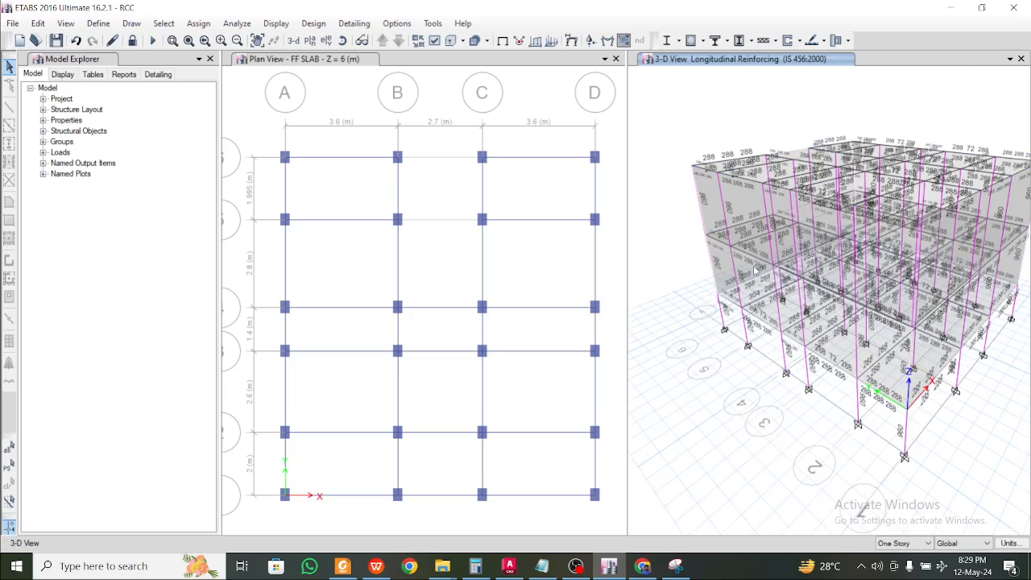
Select wall shells in the 3-D reinforcing view and close the Plan View window
mouse_move(783, 275)
mouse_down()
mouse_move(906, 269)
mouse_move(771, 275)
mouse_up()
scroll(765, 276, up, 5)
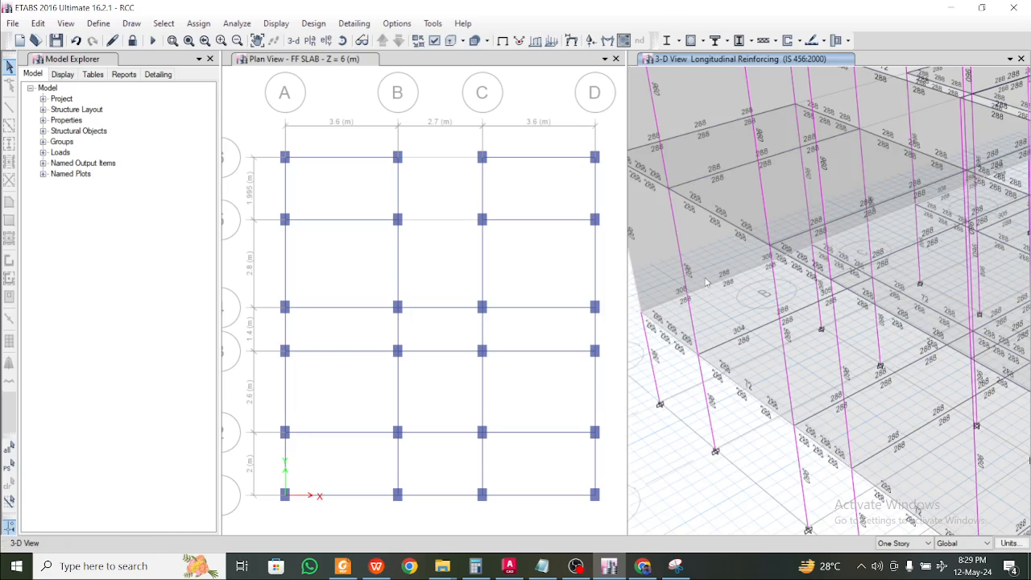
click(696, 246)
right_click(705, 246)
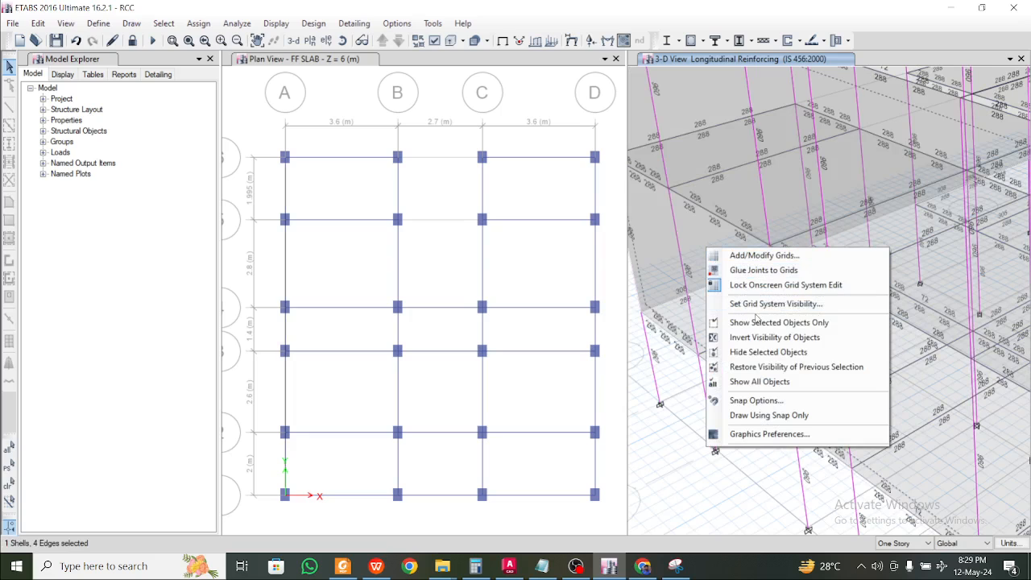
click(673, 459)
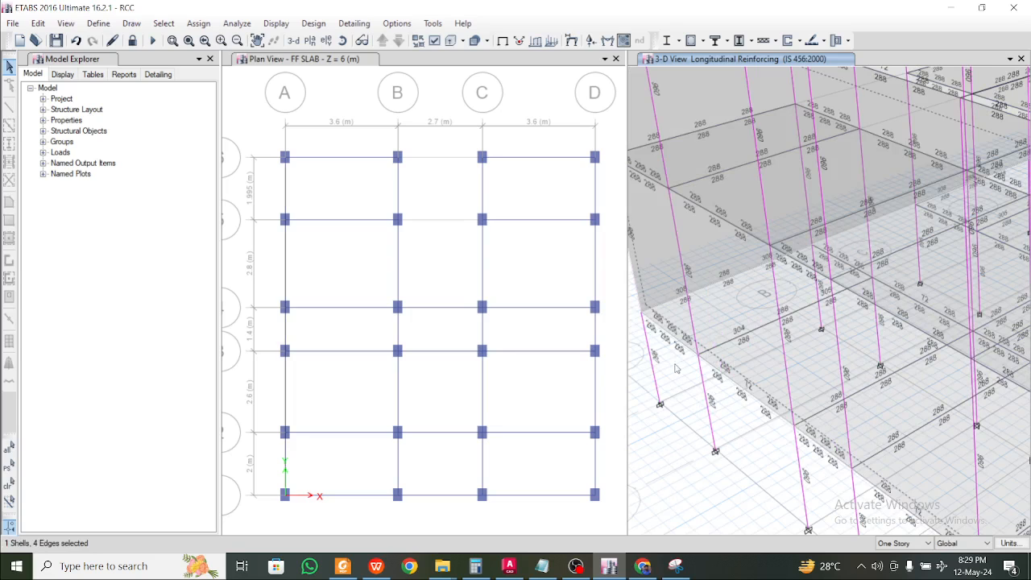
shift+middle_drag(675, 365, 773, 350)
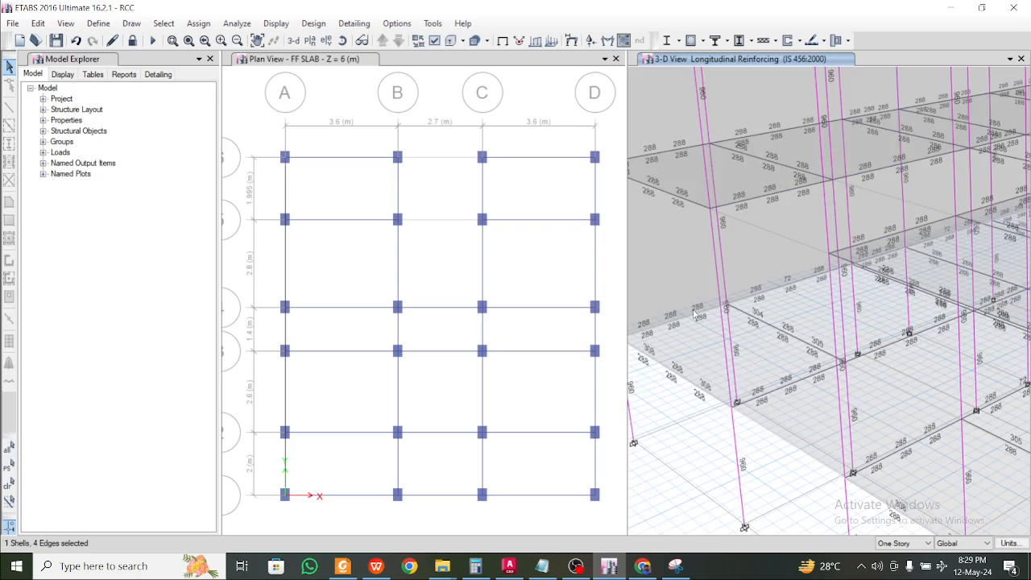
click(678, 271)
middle_drag(697, 255, 825, 365)
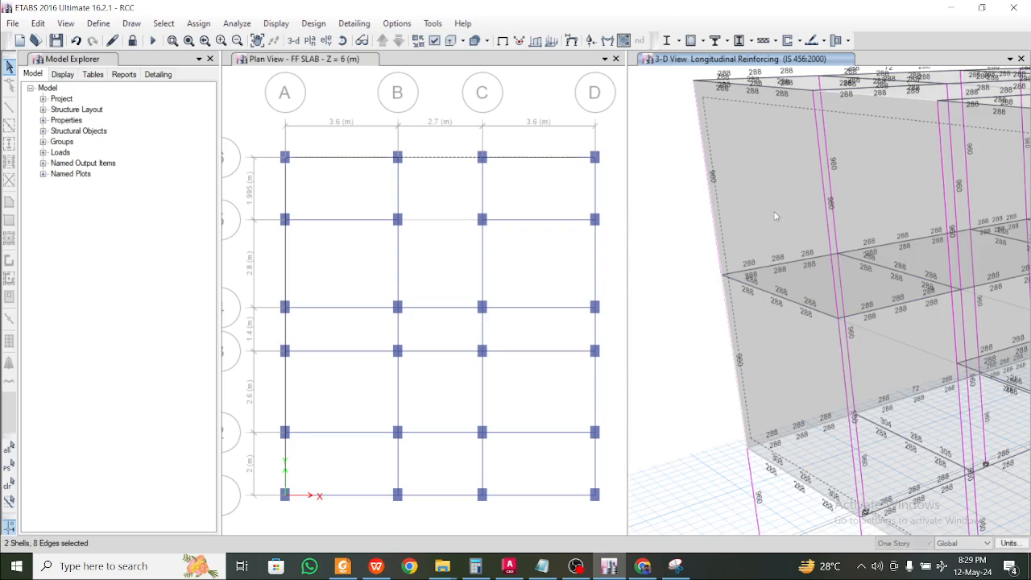
mouse_move(734, 231)
shift+middle_down()
mouse_move(792, 255)
mouse_move(706, 275)
mouse_move(654, 306)
shift+middle_up()
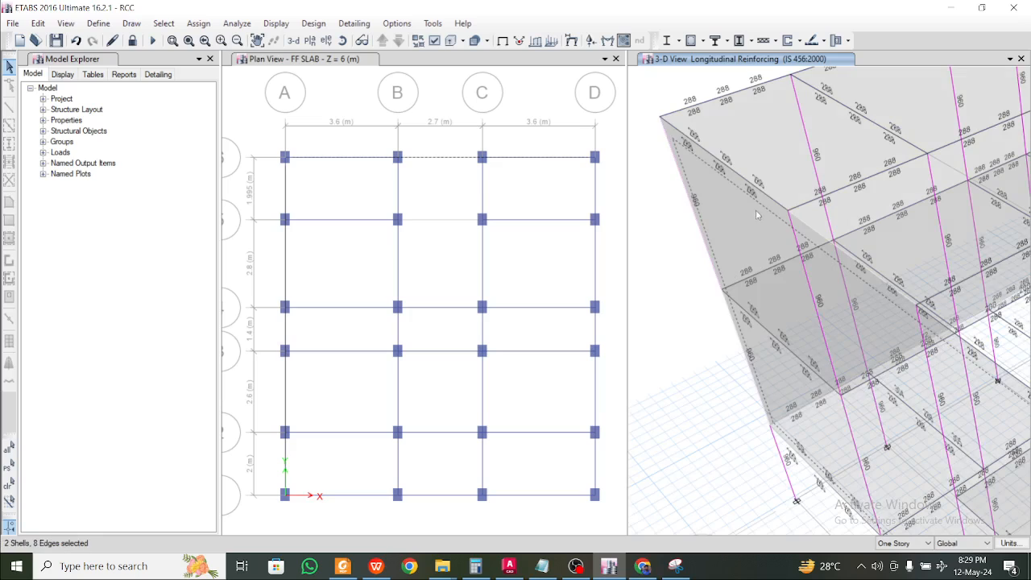
mouse_move(710, 250)
shift+middle_down()
mouse_move(743, 282)
mouse_move(717, 289)
mouse_move(693, 241)
shift+middle_up()
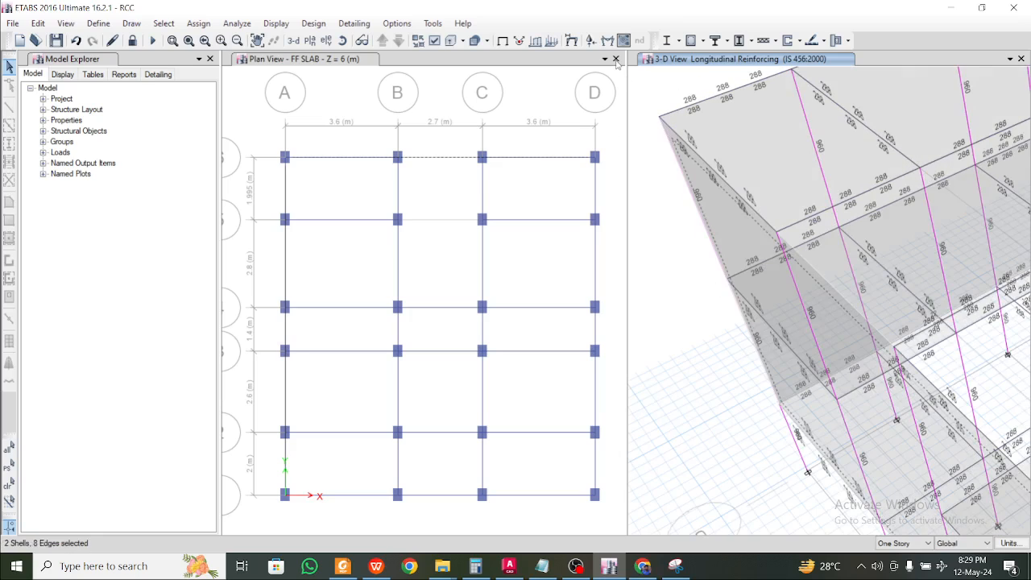
click(615, 58)
Add the last wall to the selection and hide all four wall shells to expose the bare frame
mouse_move(479, 294)
shift+middle_down()
mouse_move(760, 273)
mouse_move(759, 313)
shift+middle_up()
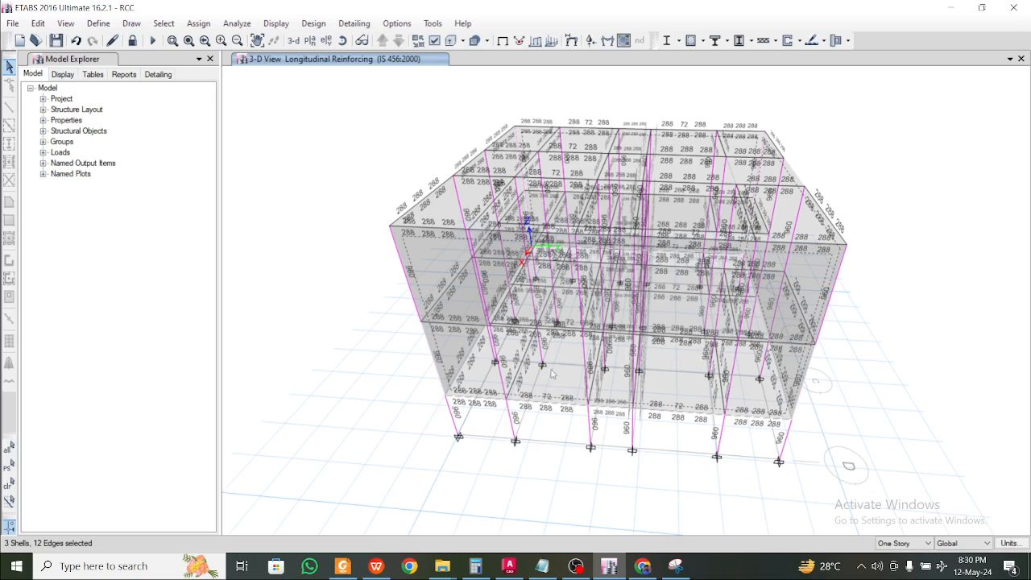
shift+middle_drag(557, 383, 623, 410)
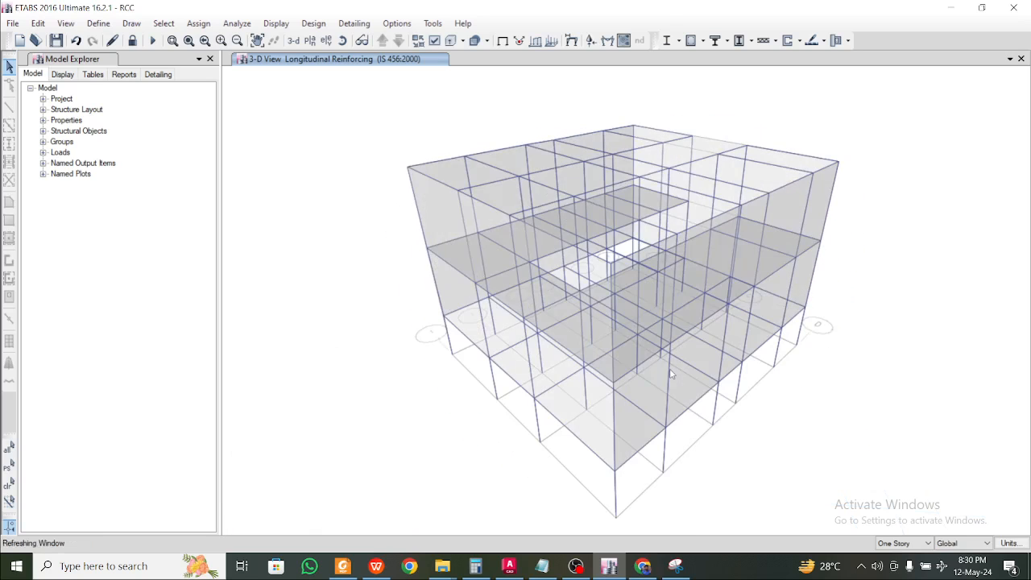
click(592, 437)
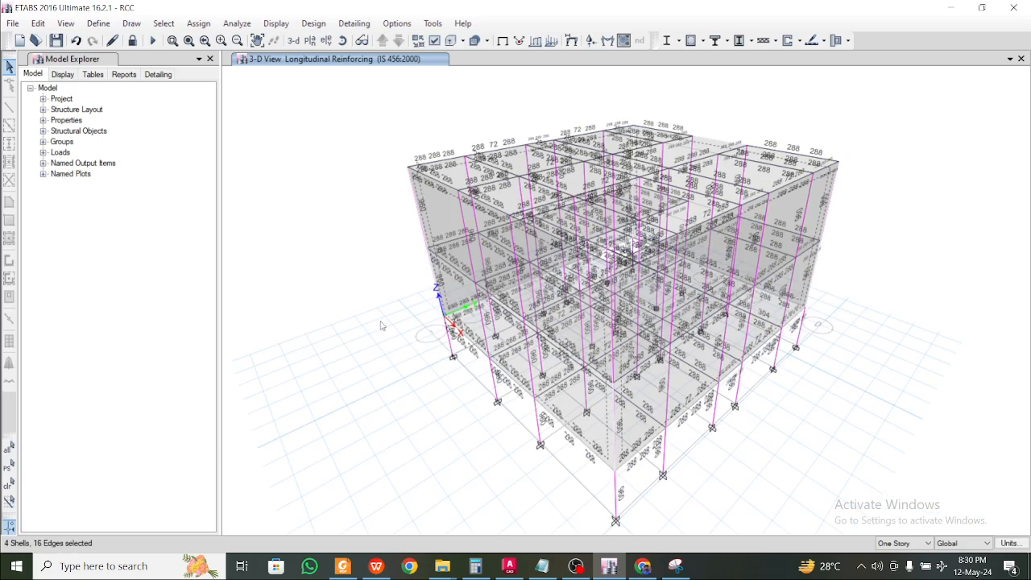
right_click(366, 273)
click(409, 375)
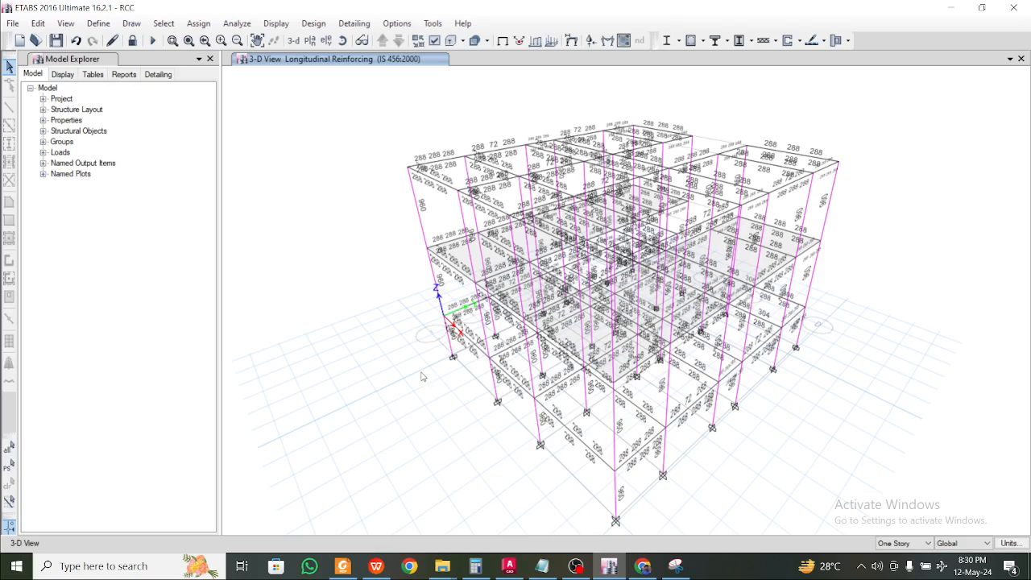
shift+middle_drag(820, 351, 595, 346)
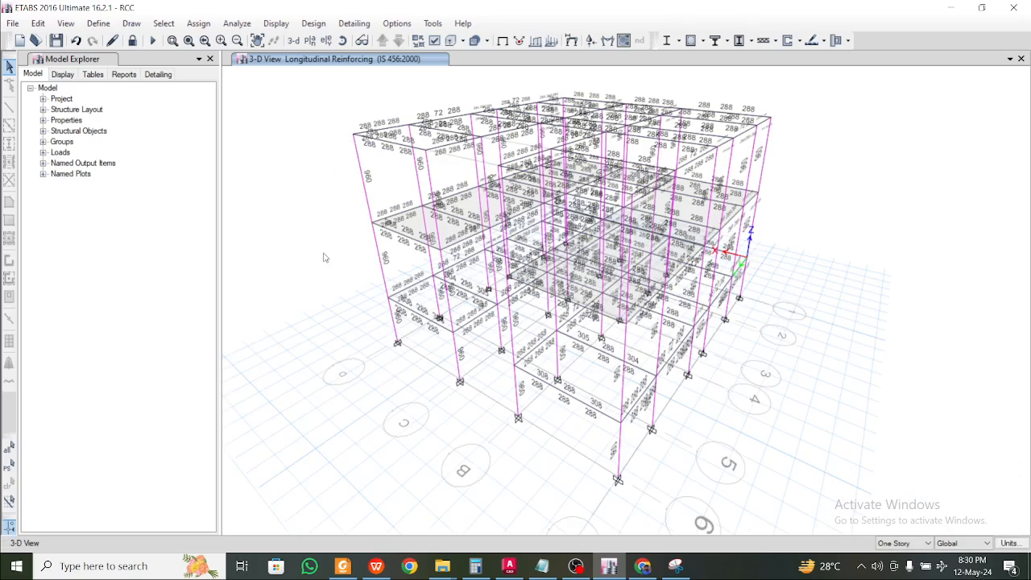
click(702, 41)
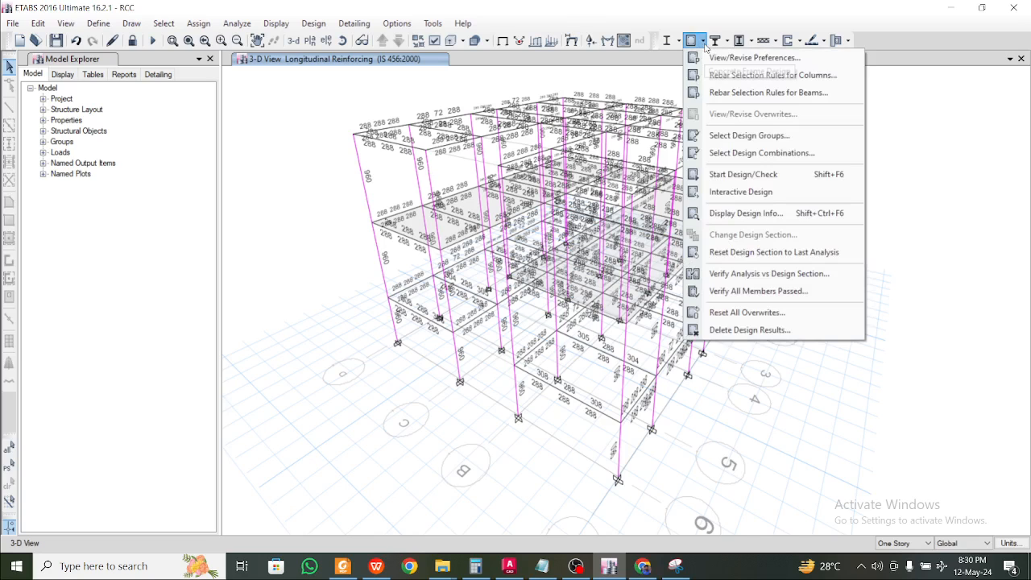
click(702, 40)
click(702, 40)
click(705, 40)
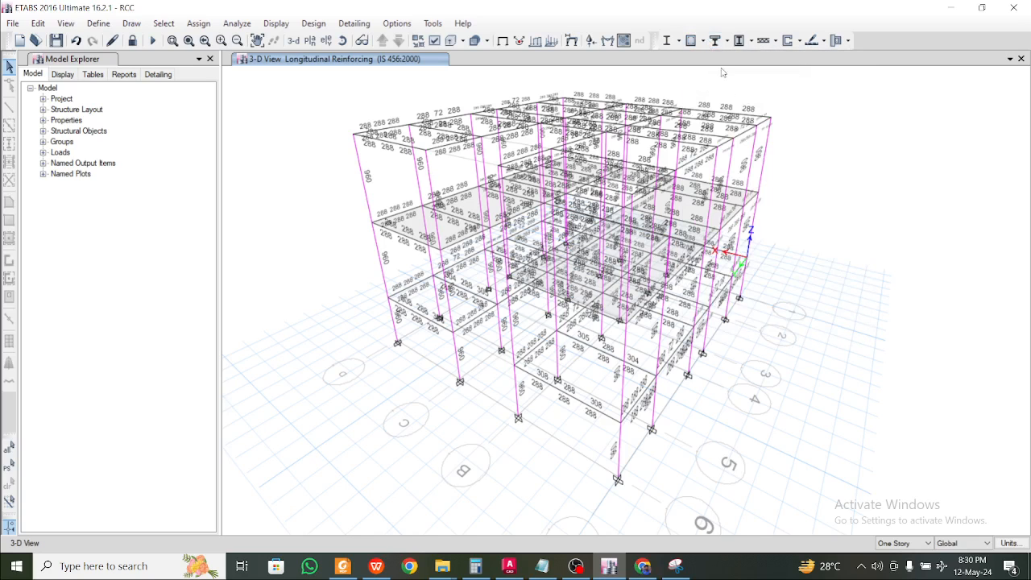
click(705, 41)
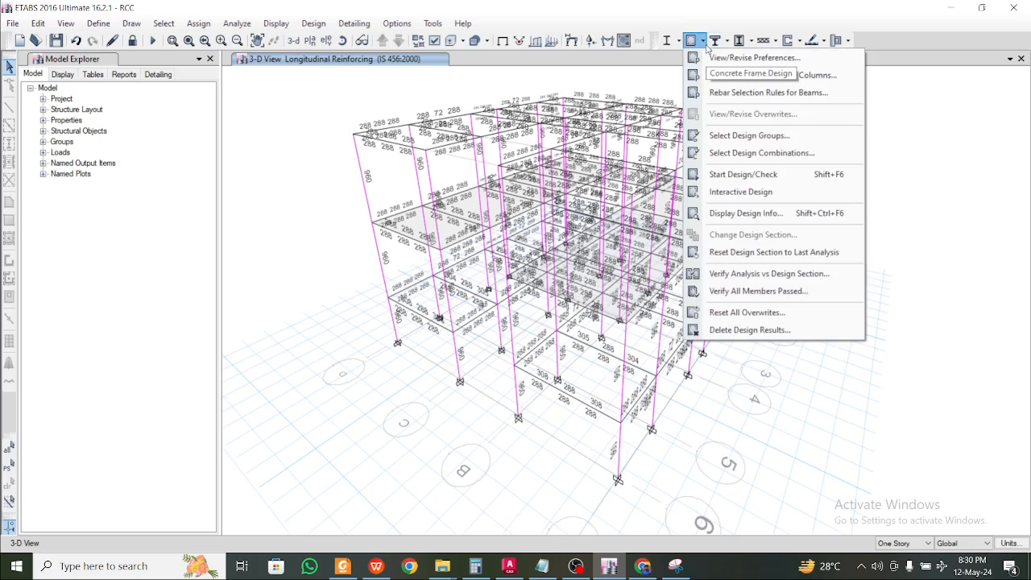
click(764, 291)
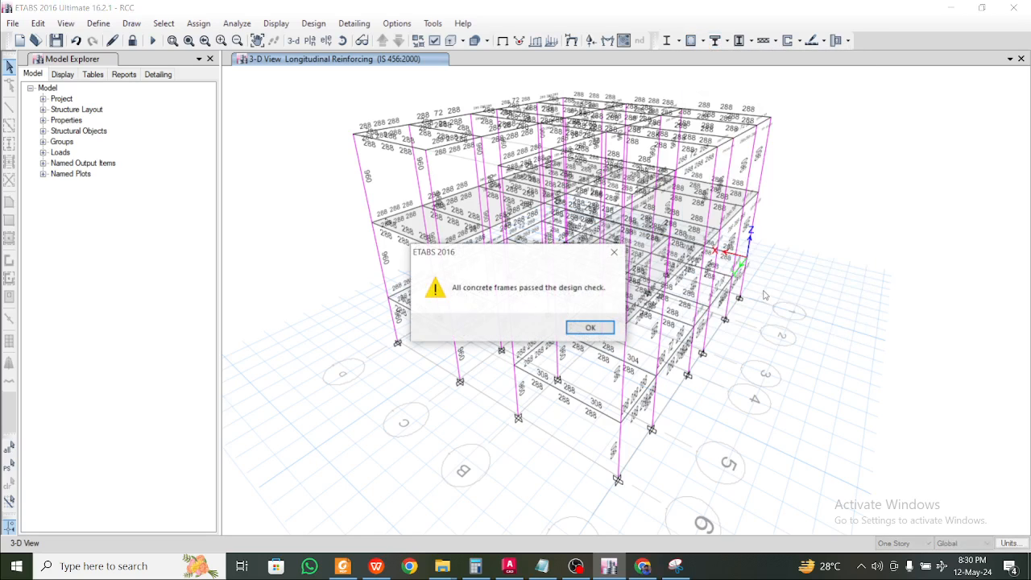
click(599, 329)
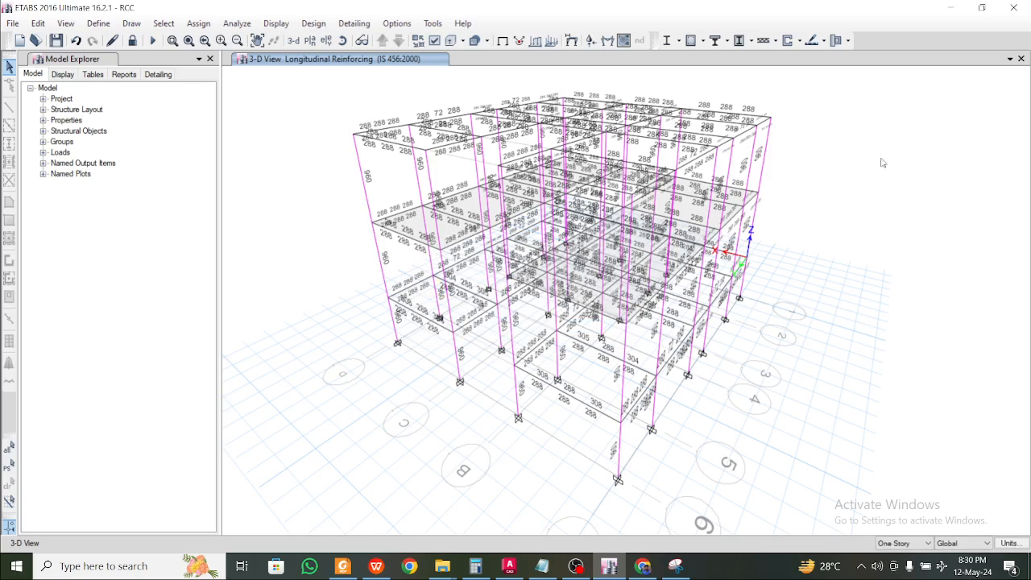
Minimize the ETABS, PDF reader, browser, Snipping Tool and both folder windows
click(950, 8)
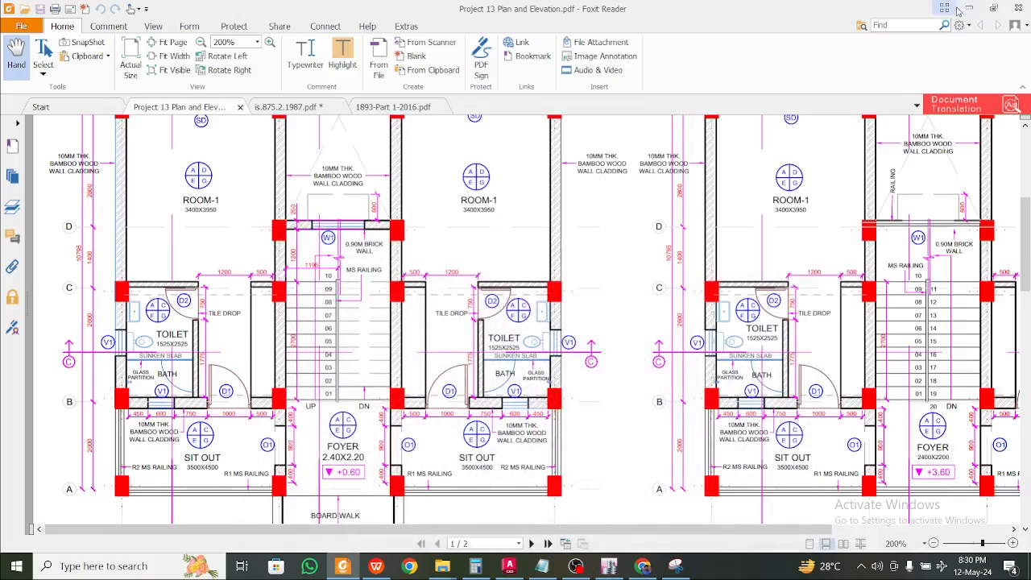
click(968, 8)
click(953, 9)
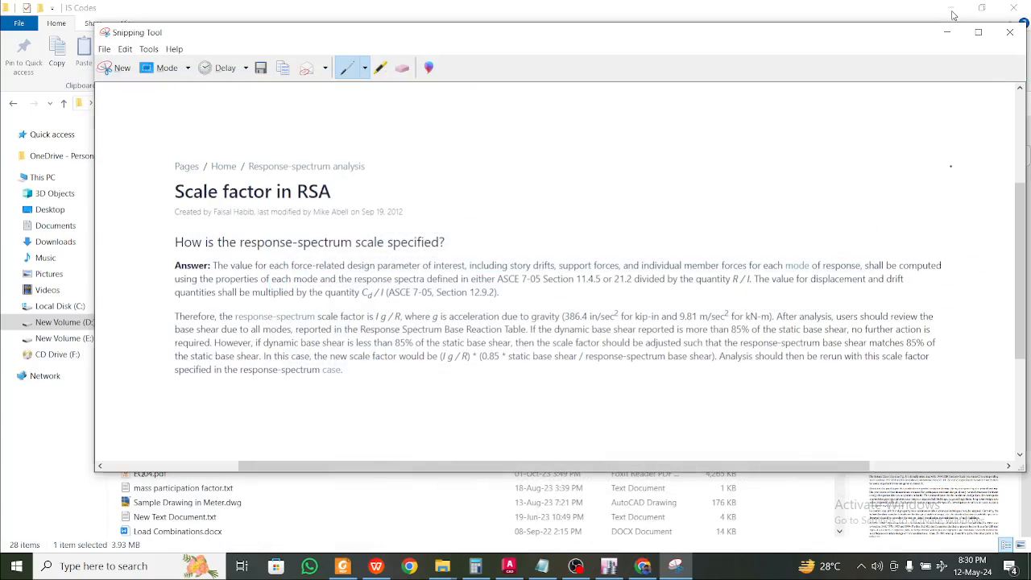
click(946, 32)
click(951, 8)
click(951, 8)
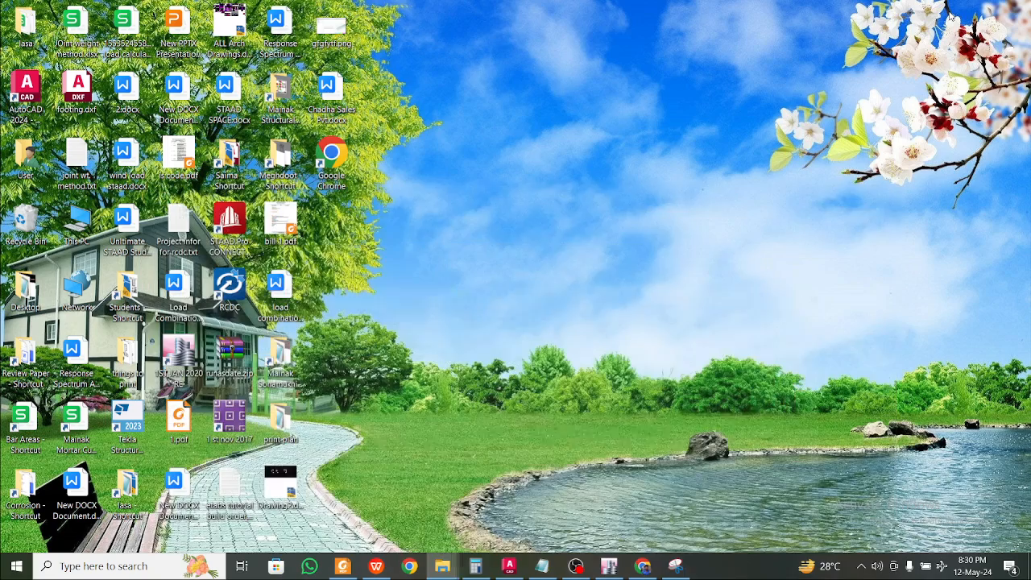
Refresh the desktop and open the Bar Areas spreadsheet from its shortcut
right_click(500, 116)
click(566, 199)
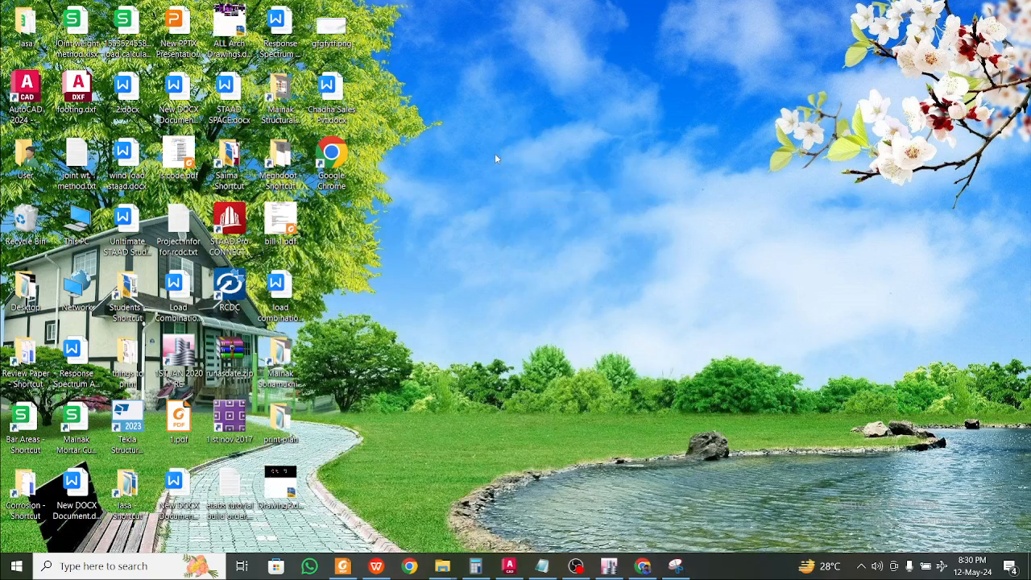
right_click(496, 159)
click(552, 233)
right_click(553, 233)
click(603, 318)
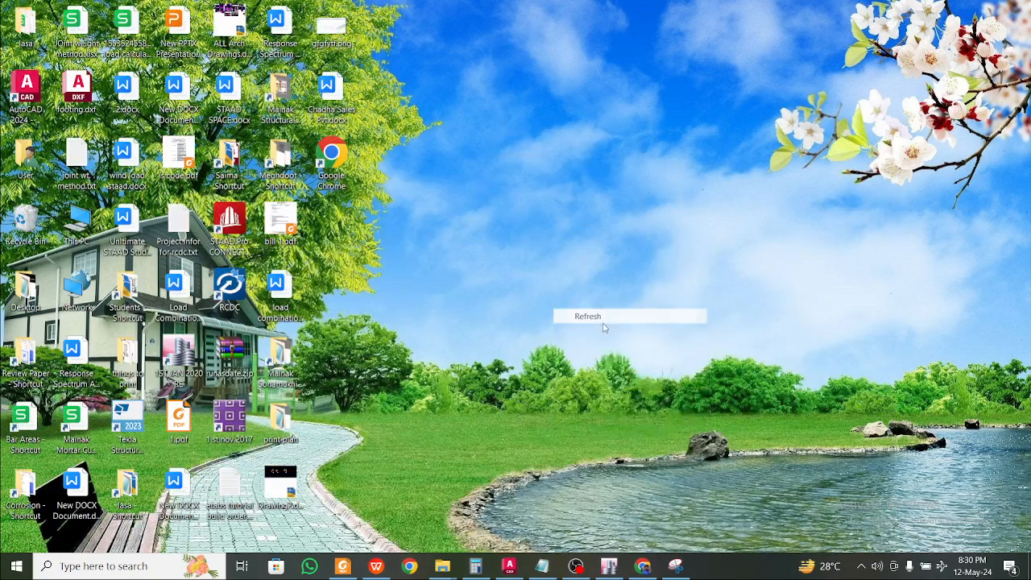
right_click(528, 158)
click(556, 235)
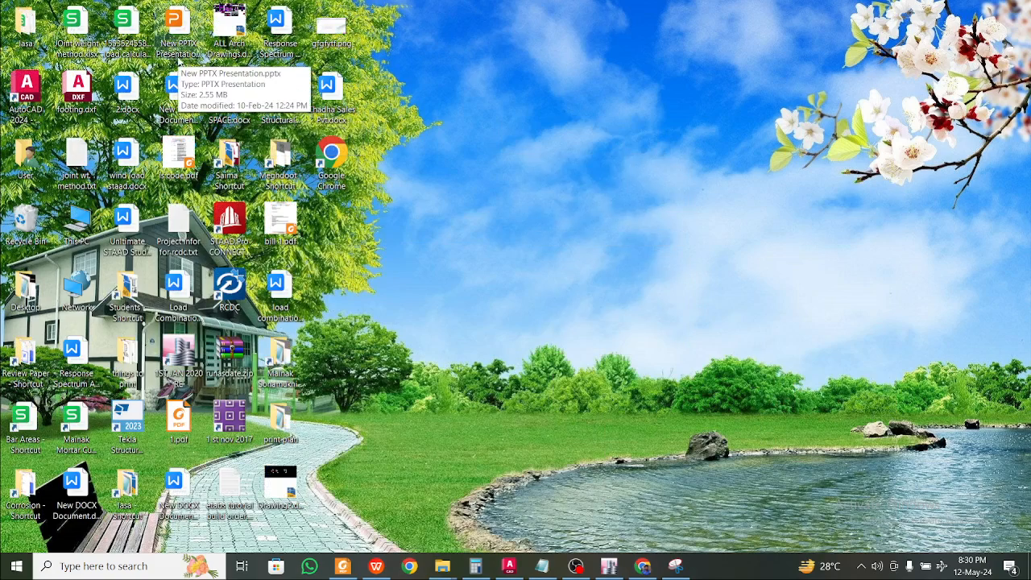
double_click(33, 422)
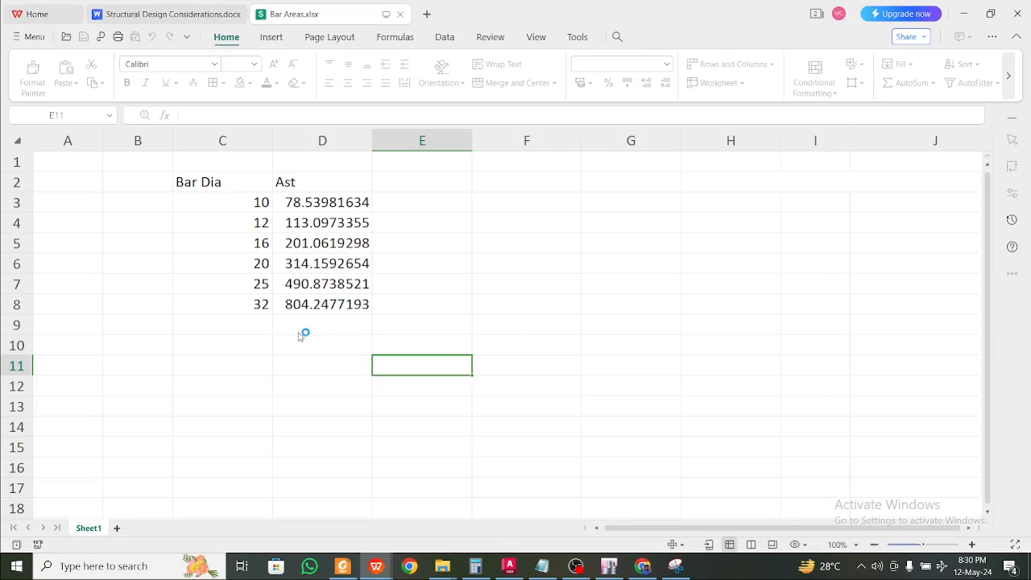
Label F5 'Column' and G4 'Ast Req' in Bar Areas.xlsx, then return to ETABS
click(435, 223)
click(535, 235)
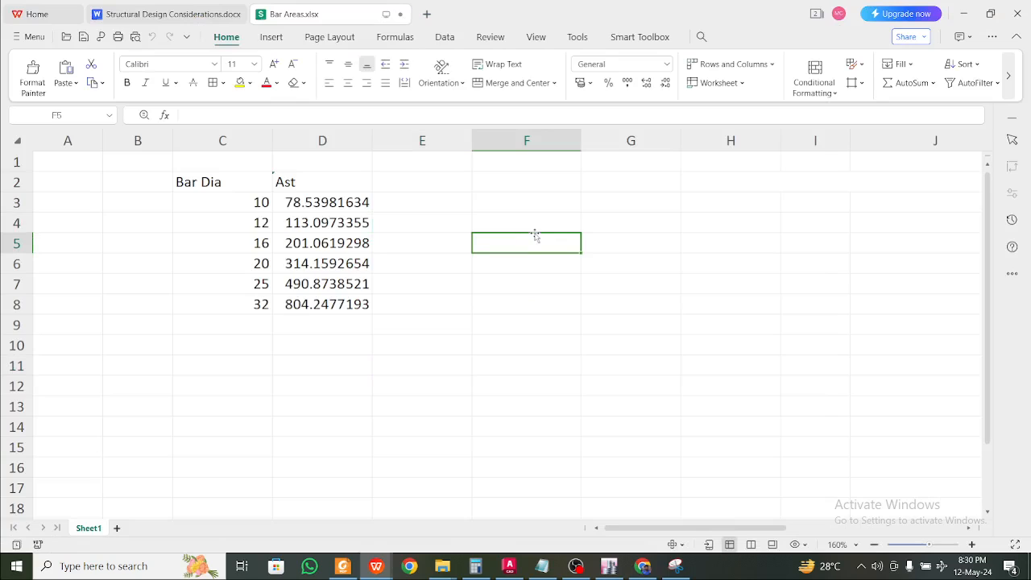
text(Column)
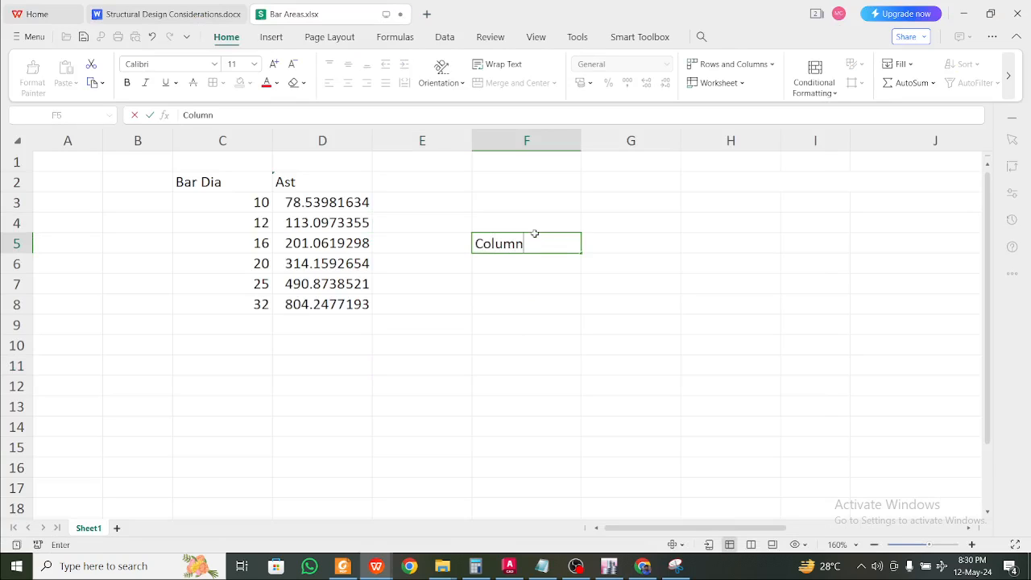
click(633, 220)
text(Ast Req)
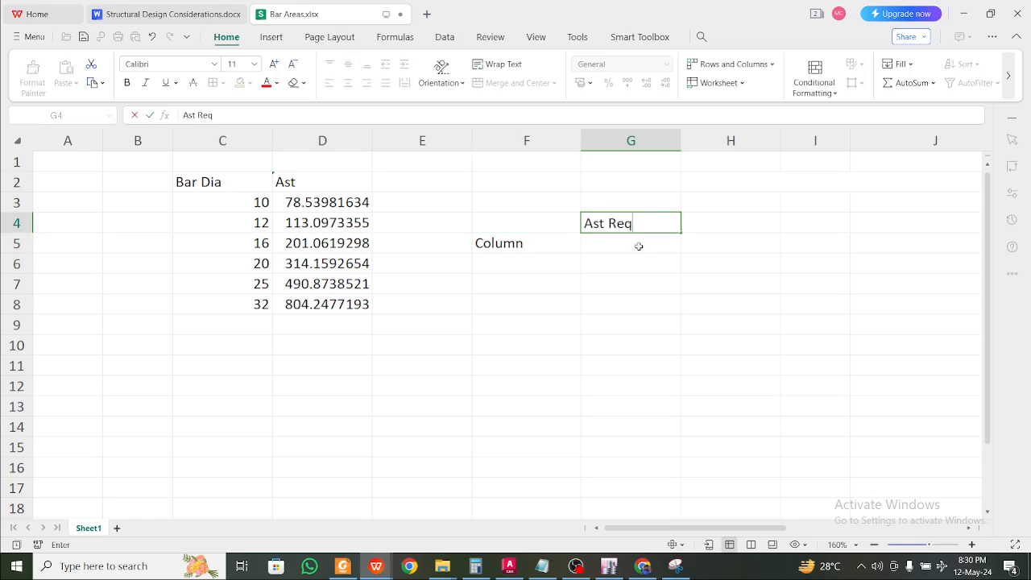
click(637, 245)
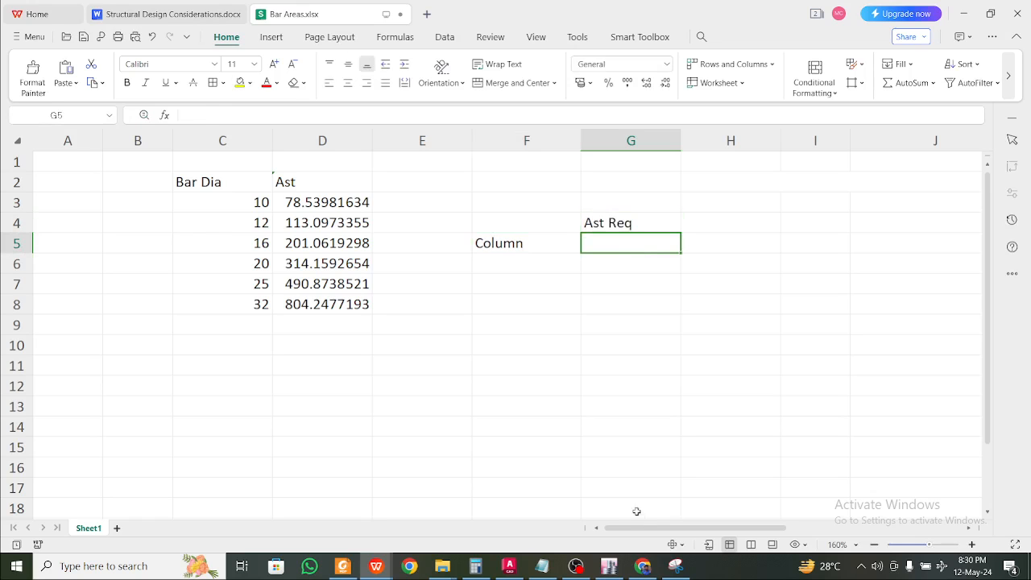
click(610, 567)
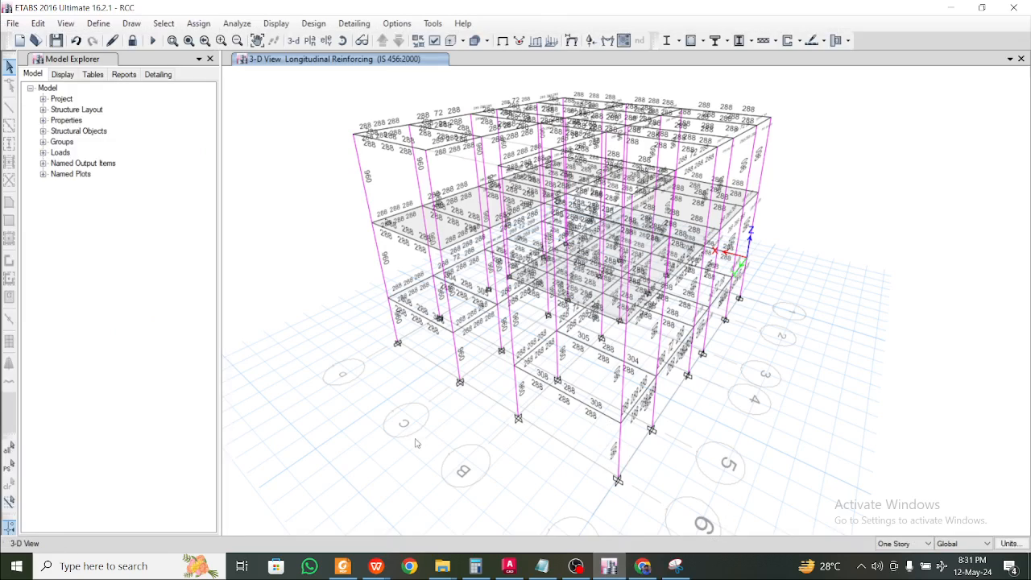
shift+middle_drag(411, 442, 467, 430)
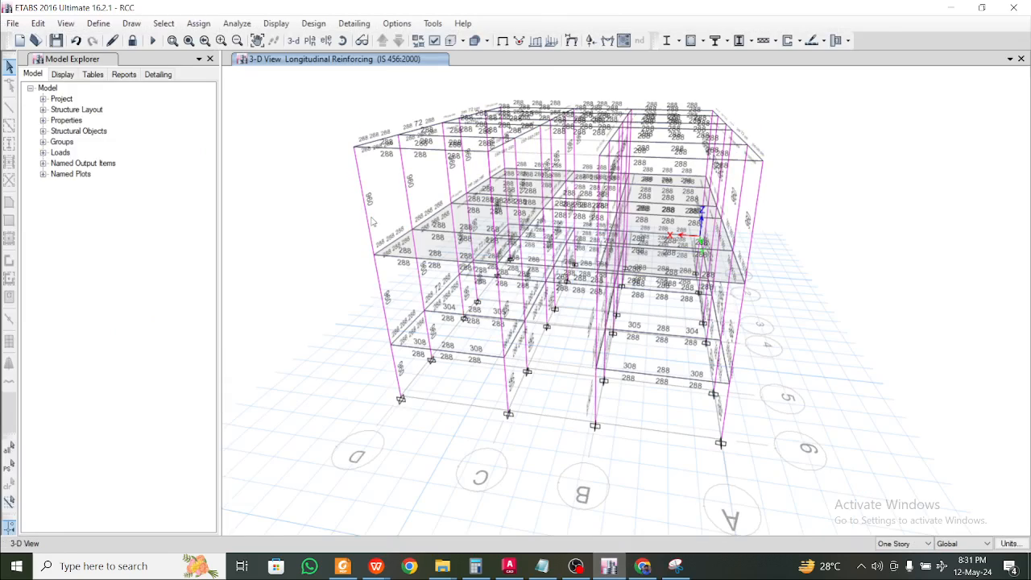
shift+middle_drag(386, 300, 411, 314)
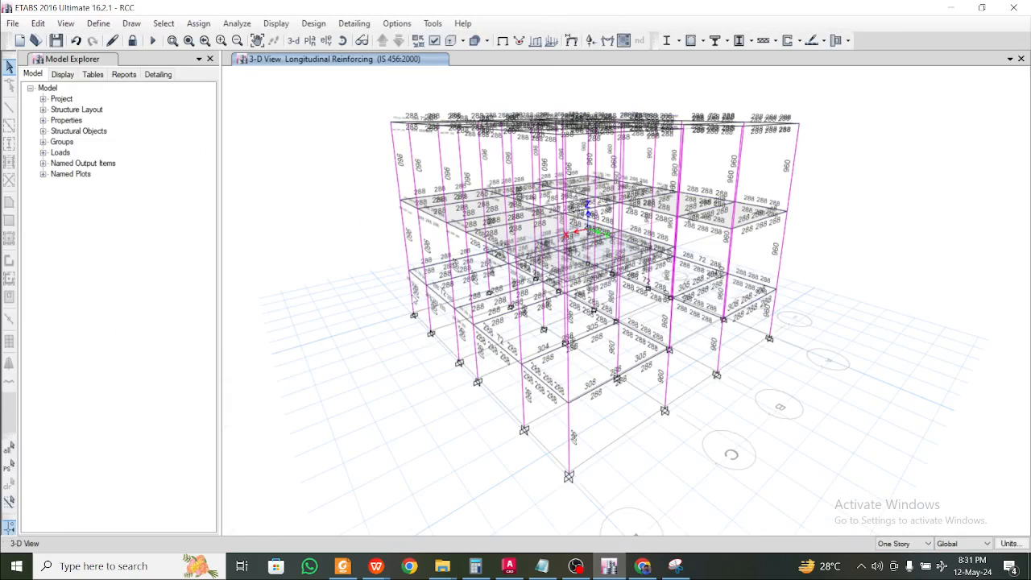
scroll(411, 314, up, 3)
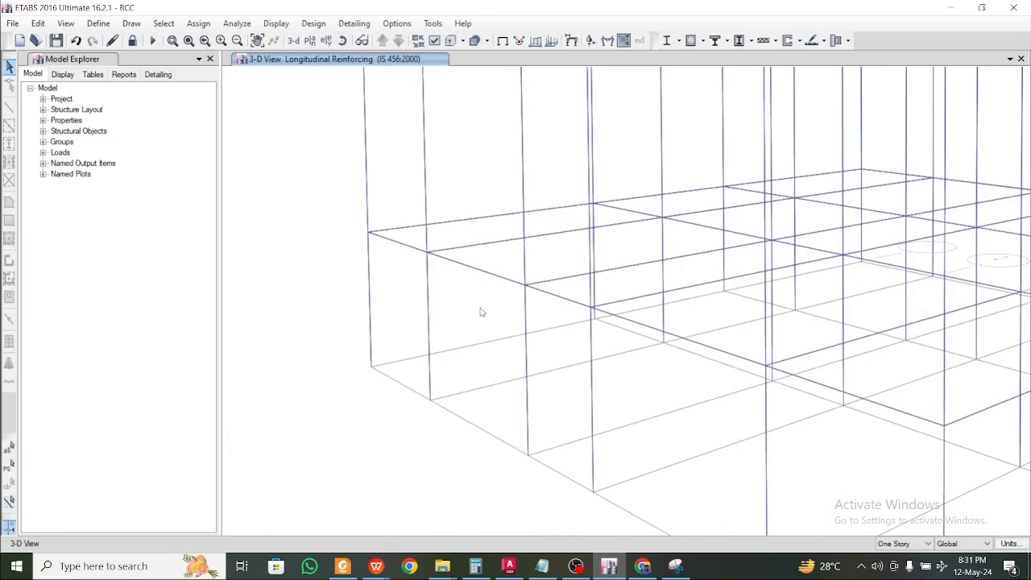
shift+middle_drag(438, 370, 520, 348)
shift+middle_drag(641, 357, 865, 373)
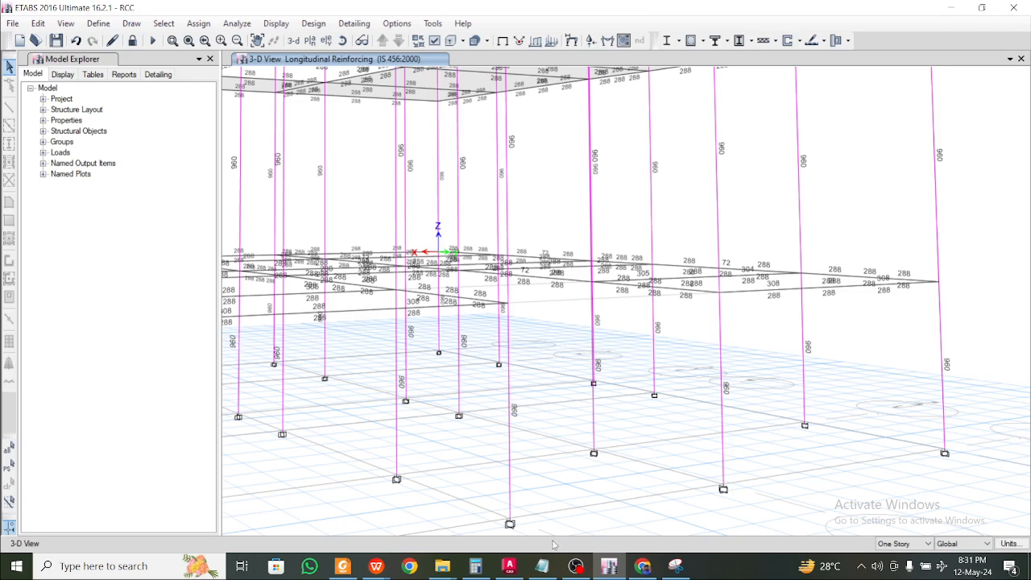
scroll(568, 444, down, 5)
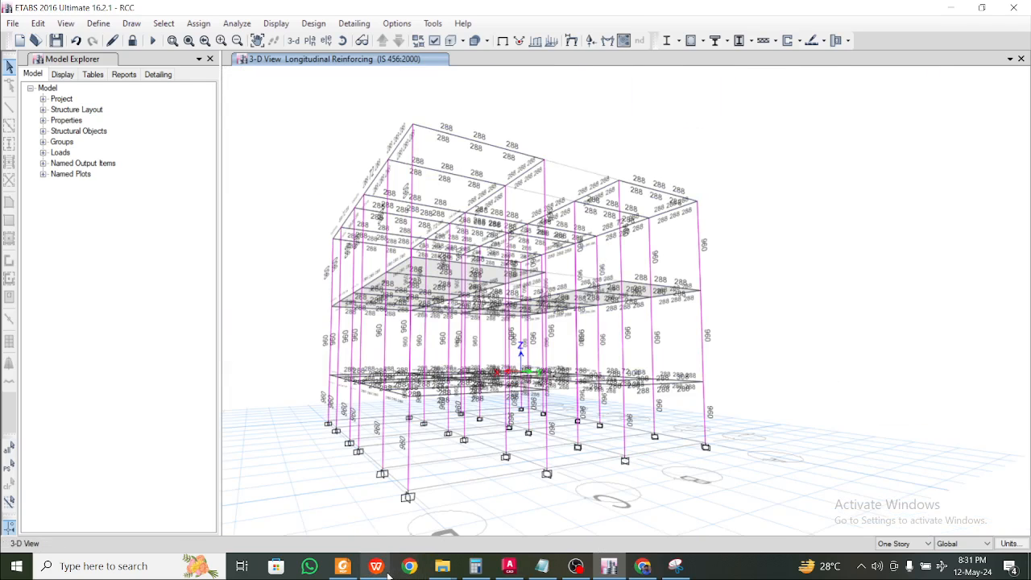
Enter 960 as the column's Ast Req in G5, deleting a misplaced formula from G6
mouse_move(388, 574)
click(419, 533)
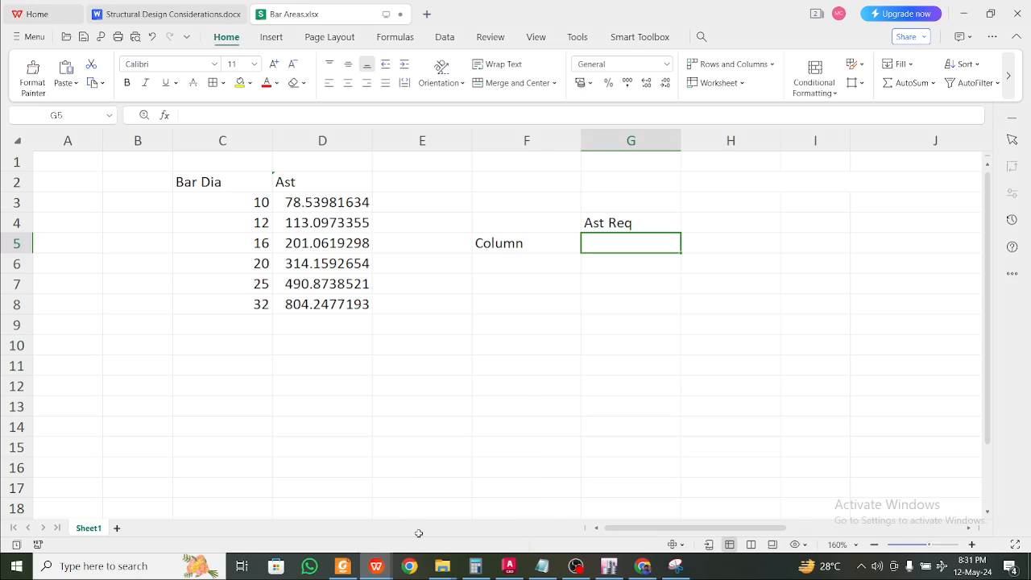
text(960)
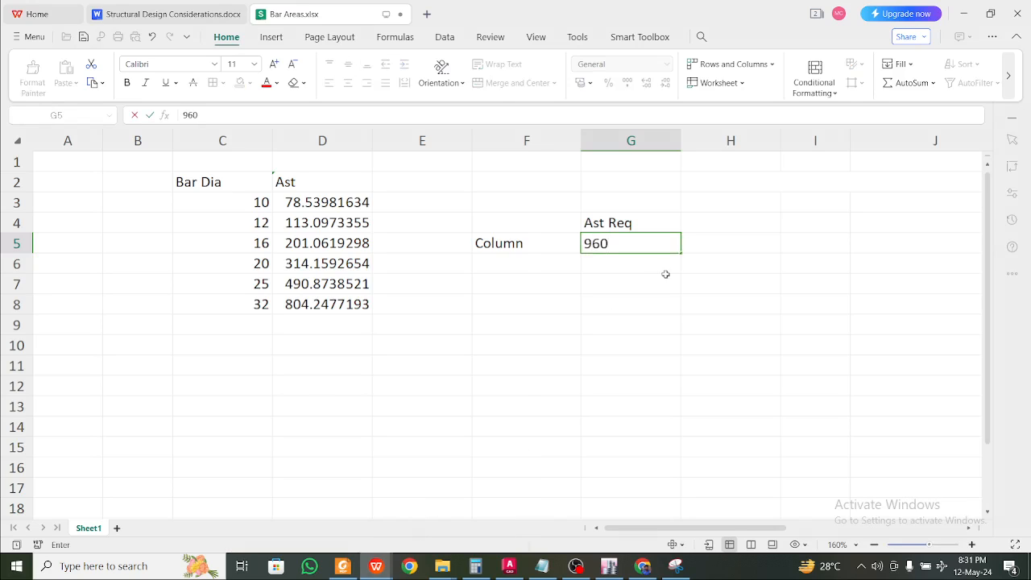
click(665, 274)
click(626, 272)
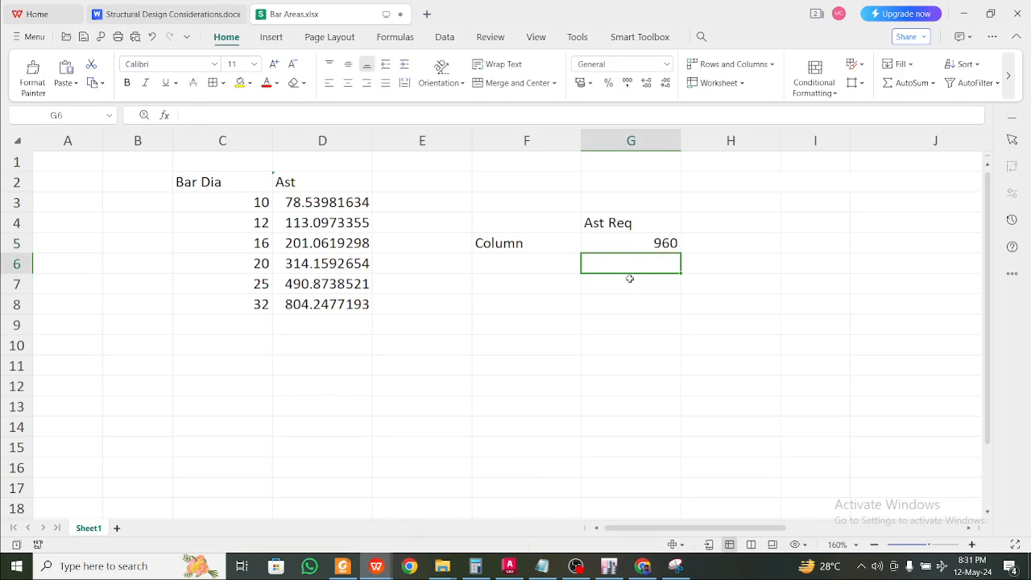
text(=)
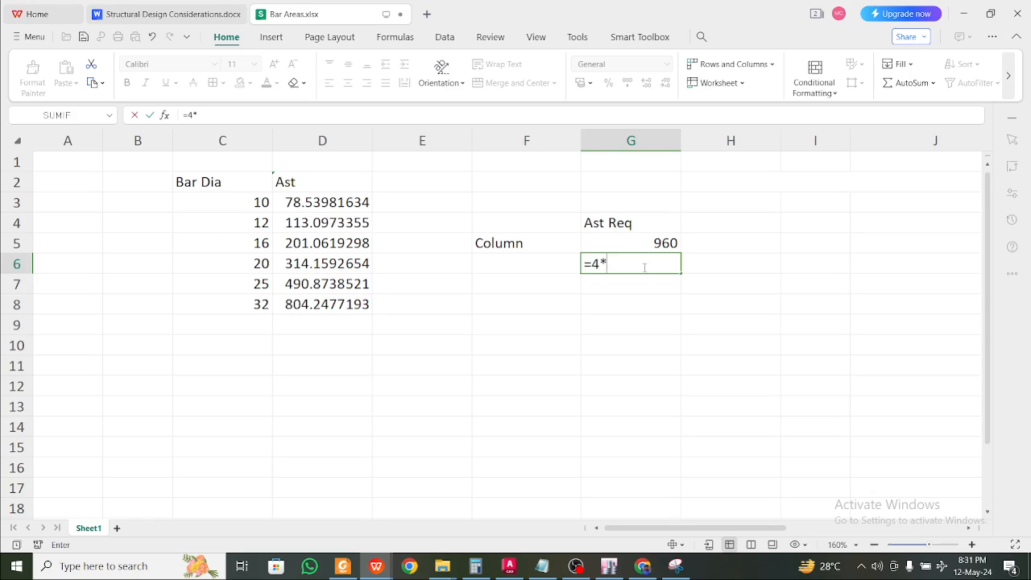
text(4*)
click(330, 243)
key(Return)
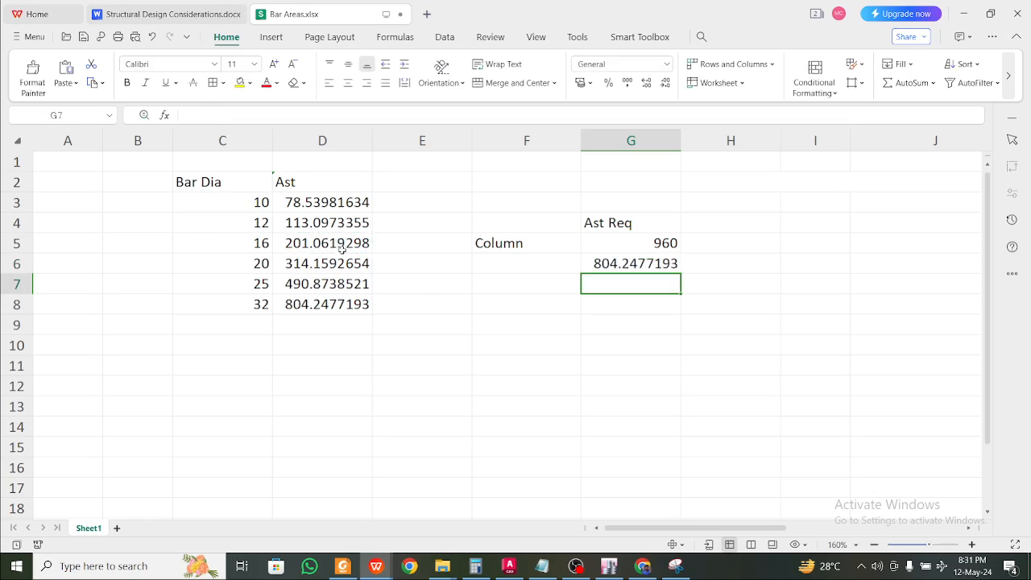
click(599, 259)
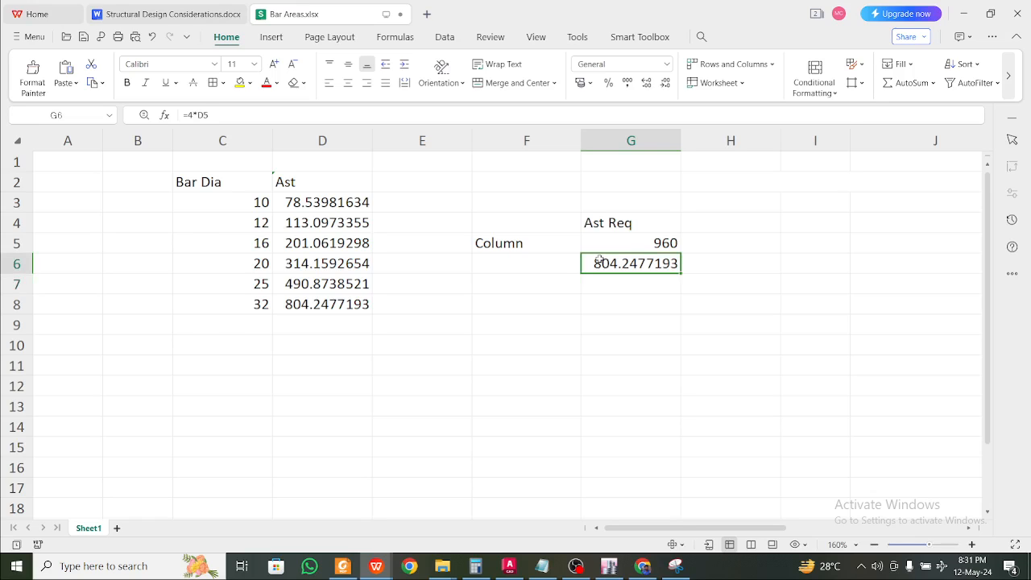
key(Delete)
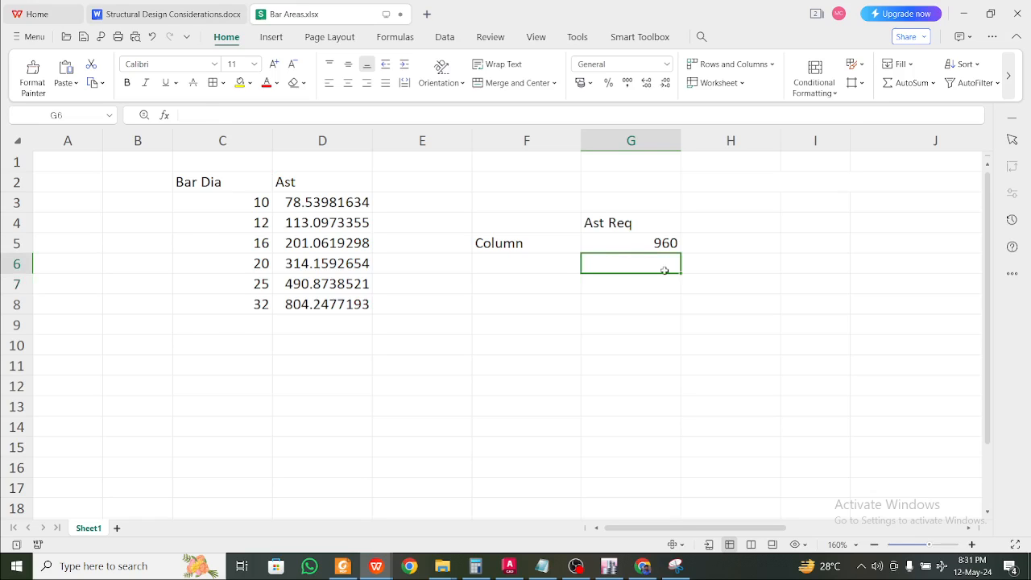
Copy the Ast Req heading into H4 and rename it 'Ast Prov'
click(649, 228)
key(ctrl+c)
click(729, 223)
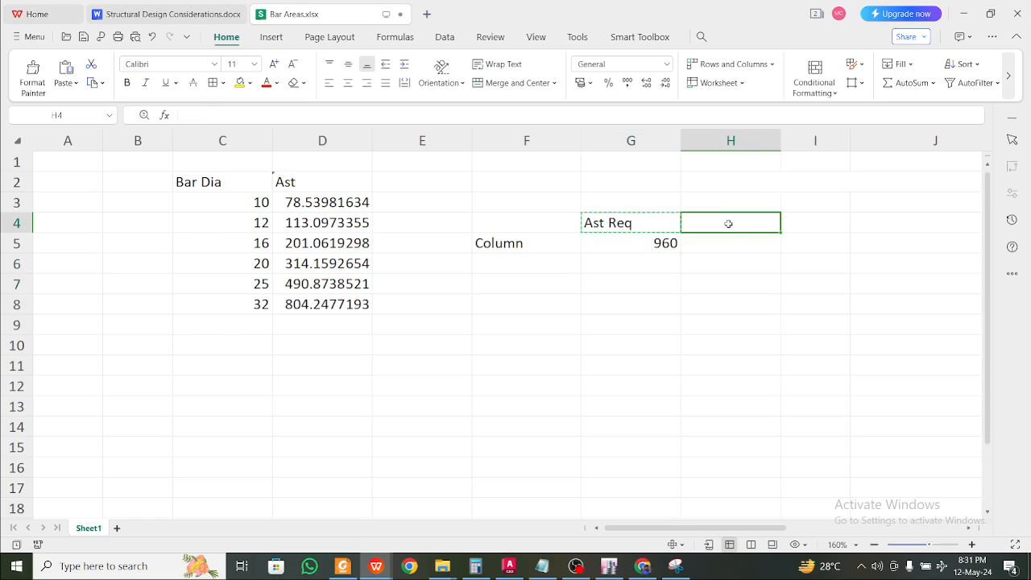
key(ctrl+v)
double_click(740, 225)
key(BackSpace)
key(BackSpace)
key(BackSpace)
key(BackSpace)
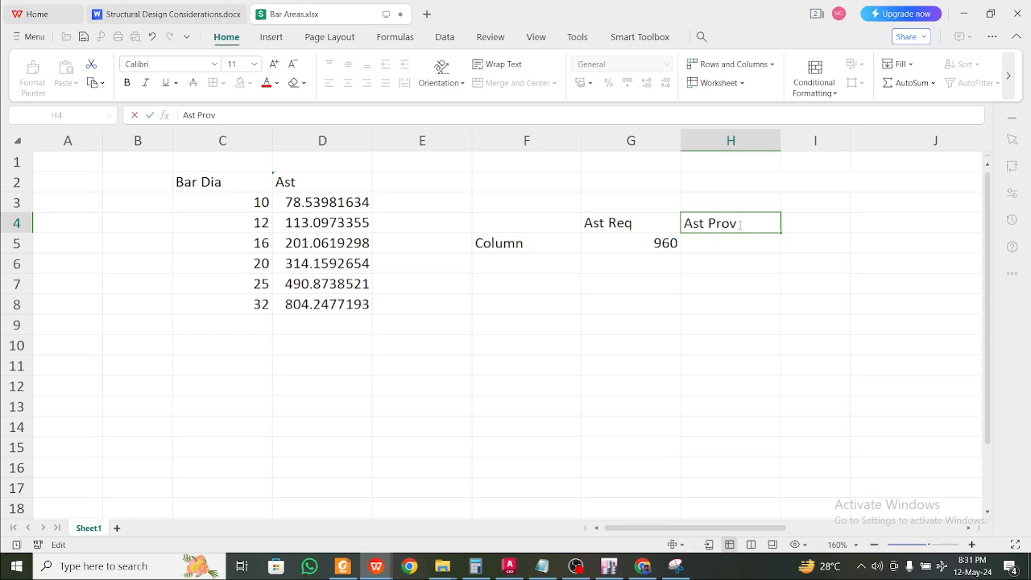
key(Return)
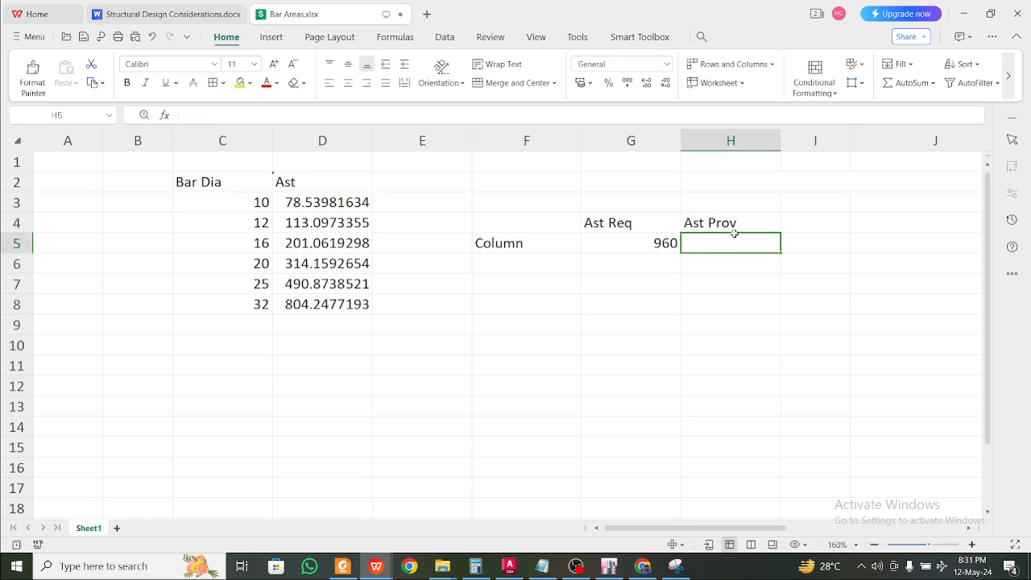
Enter the formula =4*D5+4*D4 in H5 for four 16 mm plus four 12 mm bars
text(=)
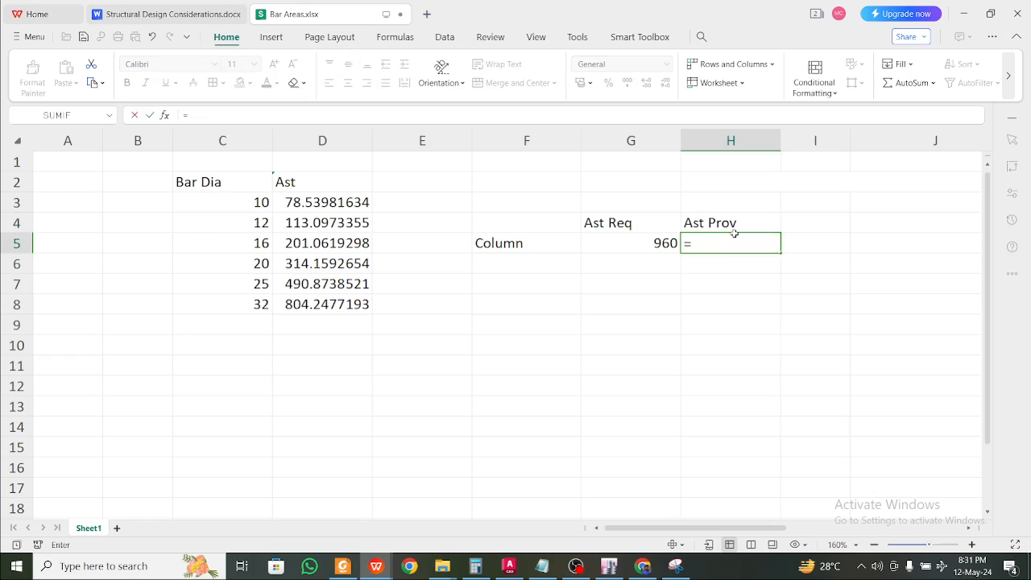
text(48)
key(BackSpace)
text(*)
click(326, 242)
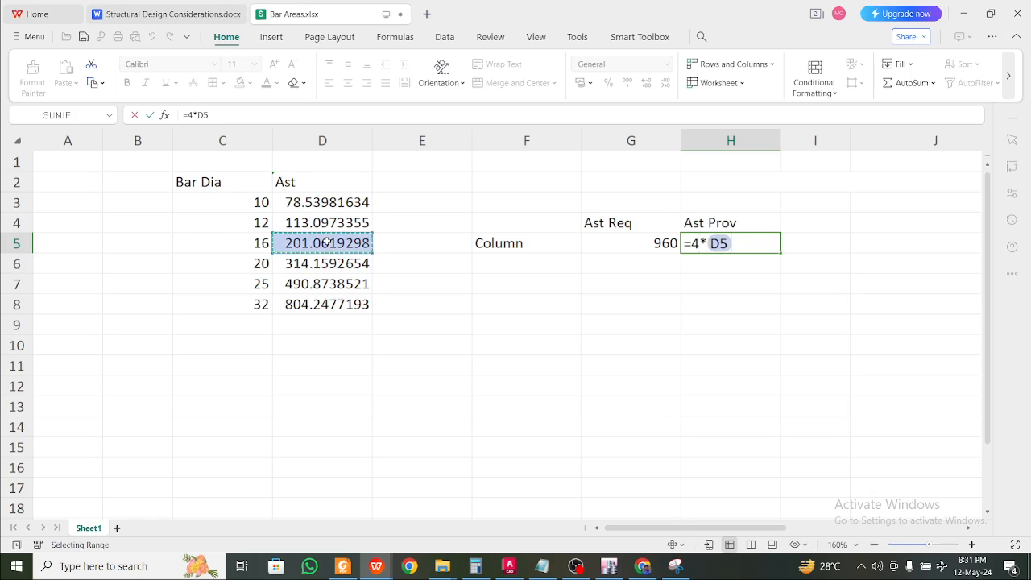
text(+4)
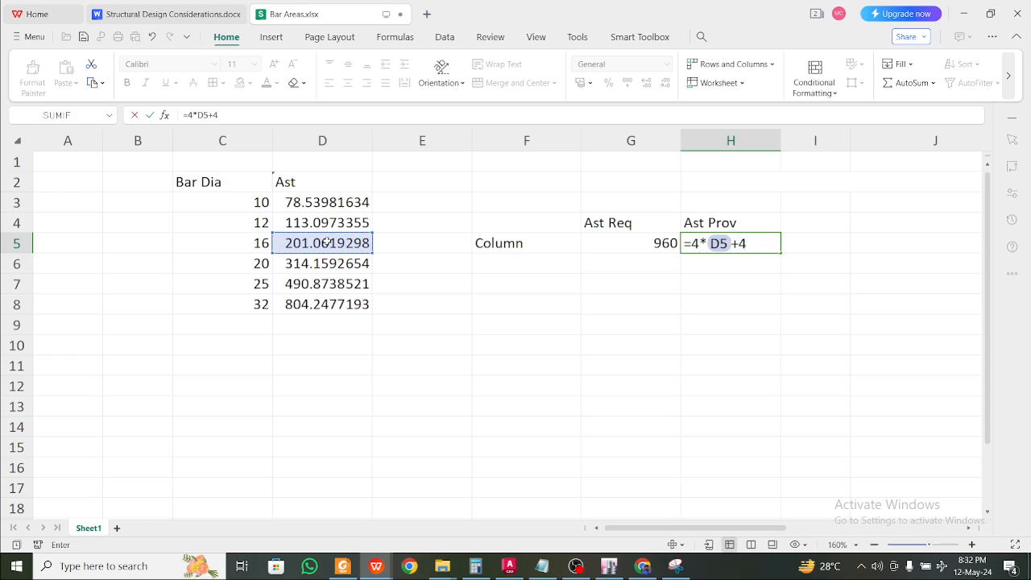
text(8)
key(BackSpace)
text(*)
click(296, 218)
key(Return)
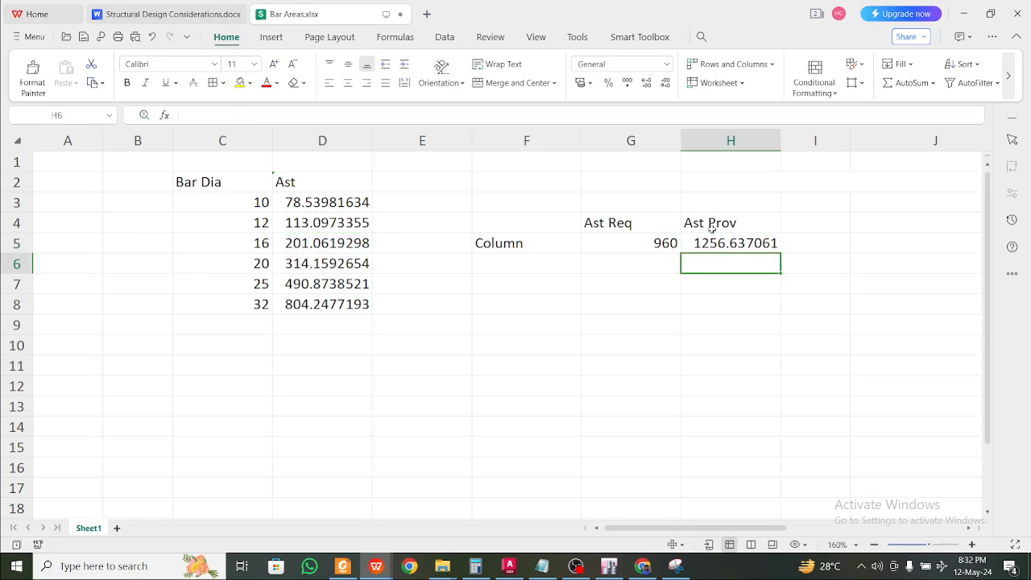
Check the 960 and 1256.637061 results in G5 and H5, then select I5
click(625, 253)
click(527, 258)
click(688, 236)
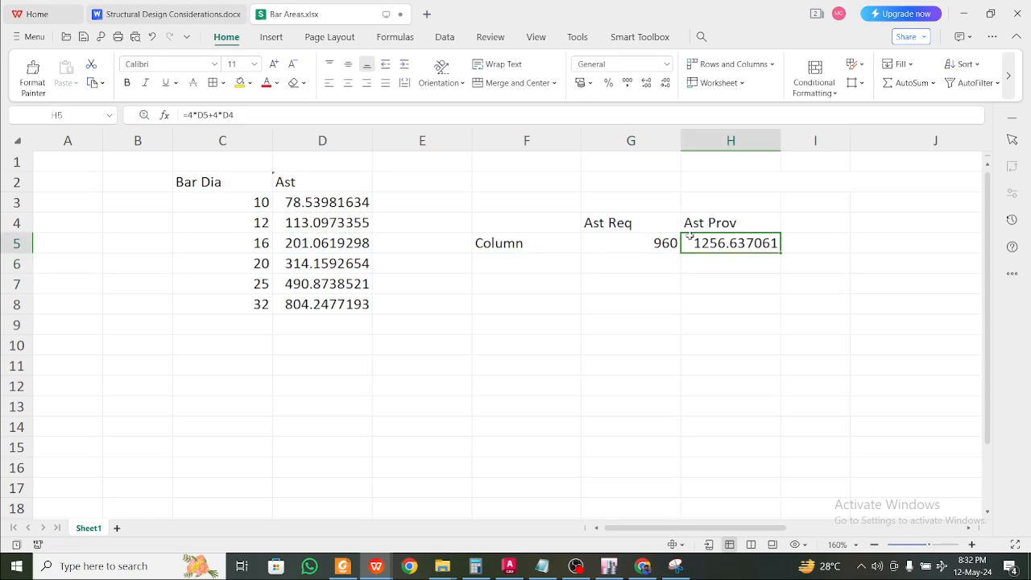
click(539, 266)
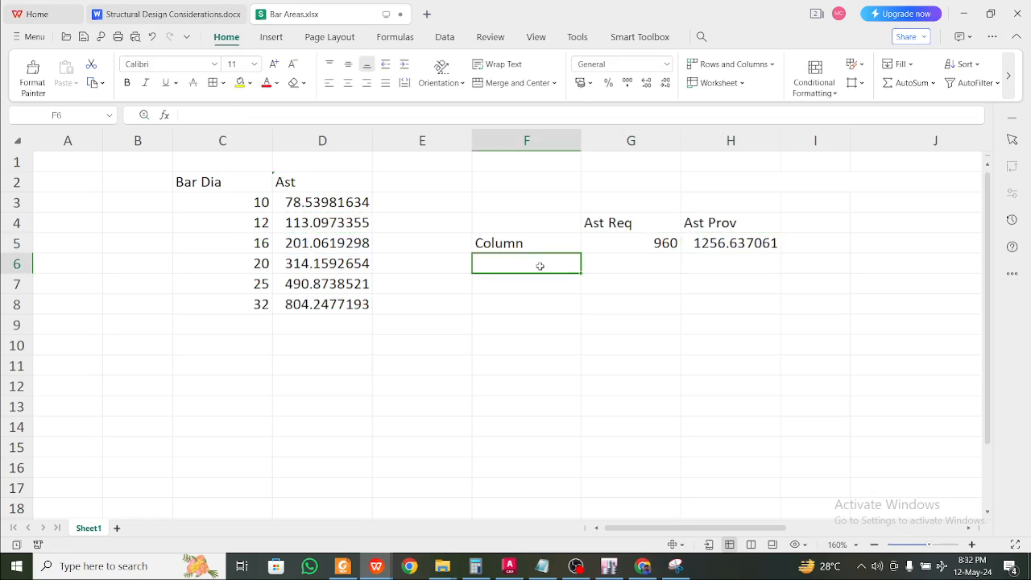
click(697, 243)
click(690, 276)
click(657, 256)
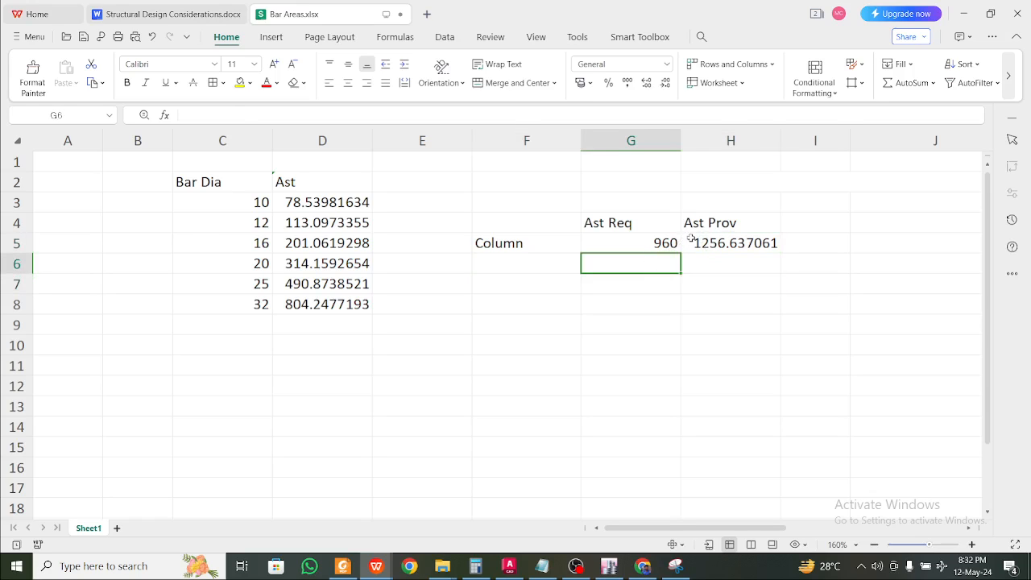
click(802, 242)
click(814, 220)
click(821, 250)
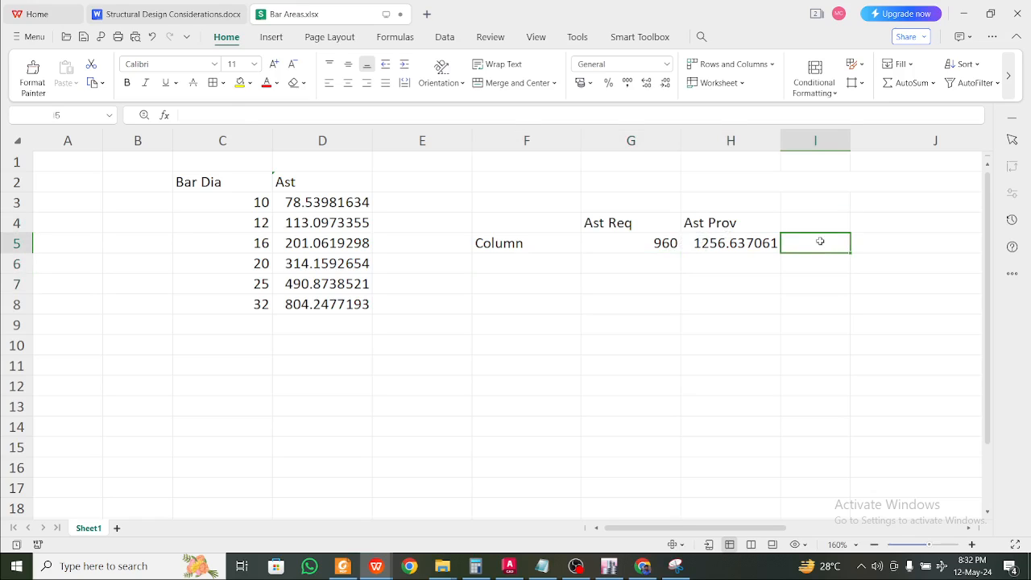
Enter the bar arrangement 4-16T+4-12T in I5 and widen column I to fit it
text(4-16T+4)
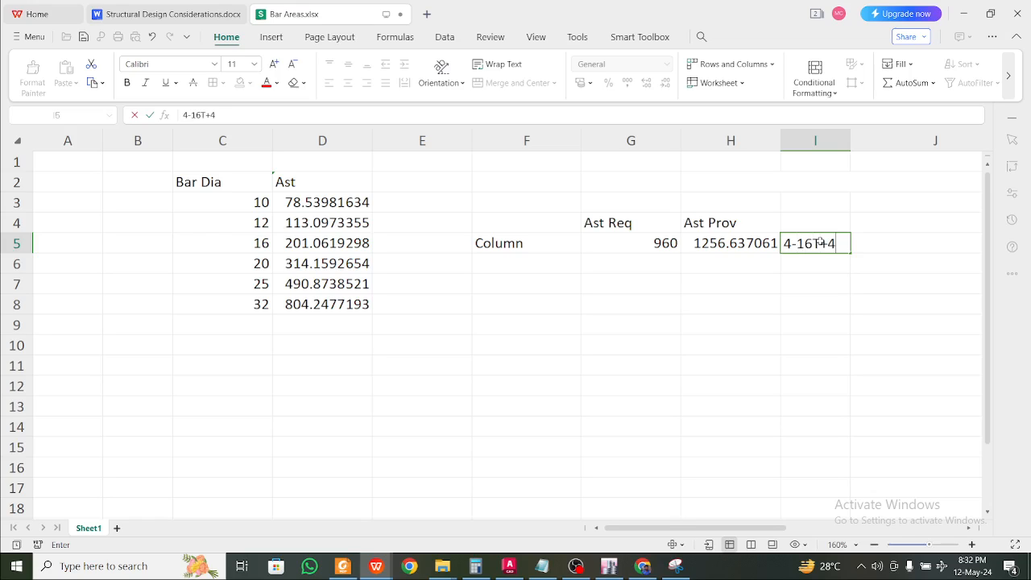
text(-12T)
key(Return)
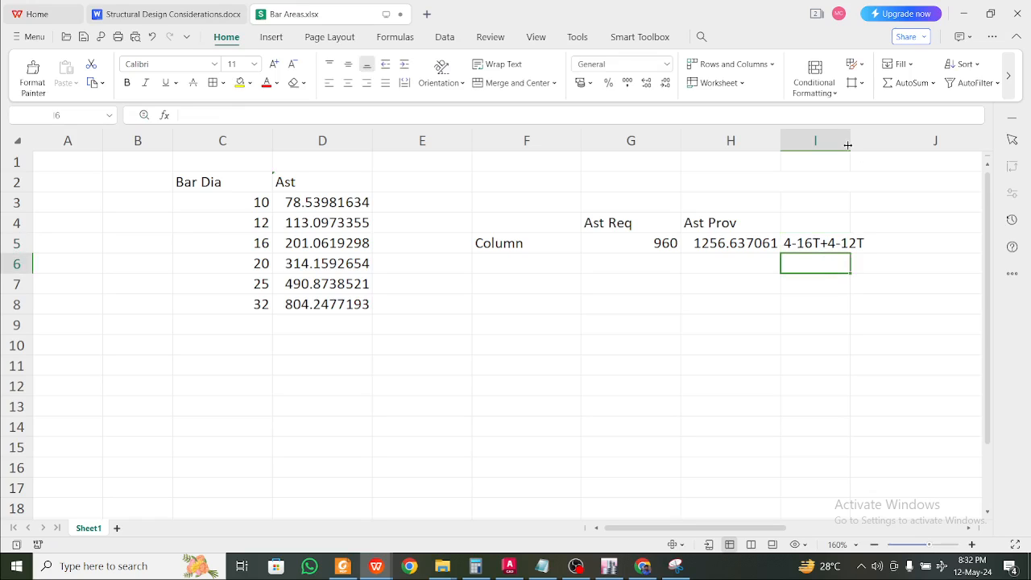
drag(847, 145, 885, 142)
click(628, 298)
click(543, 276)
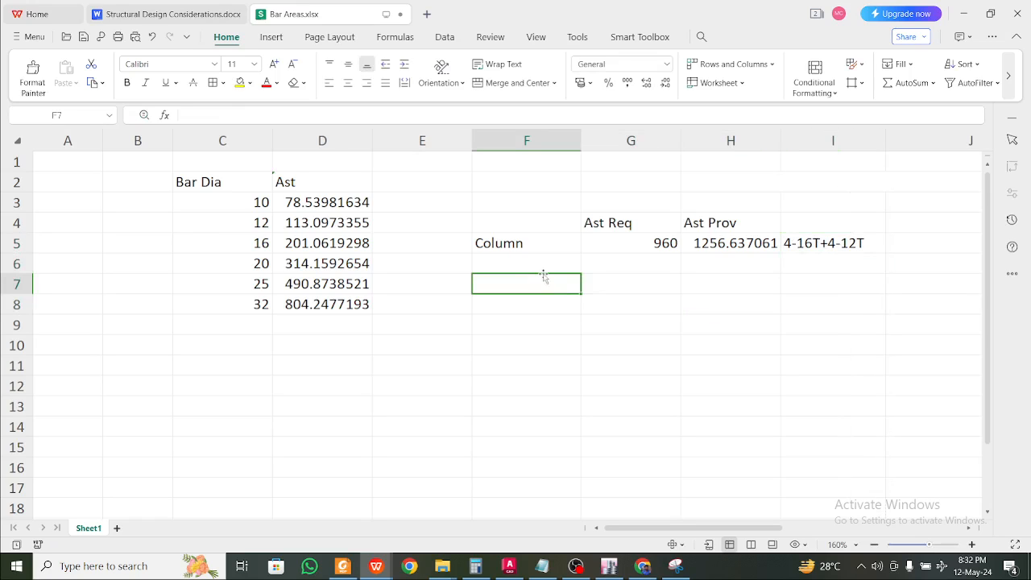
click(543, 271)
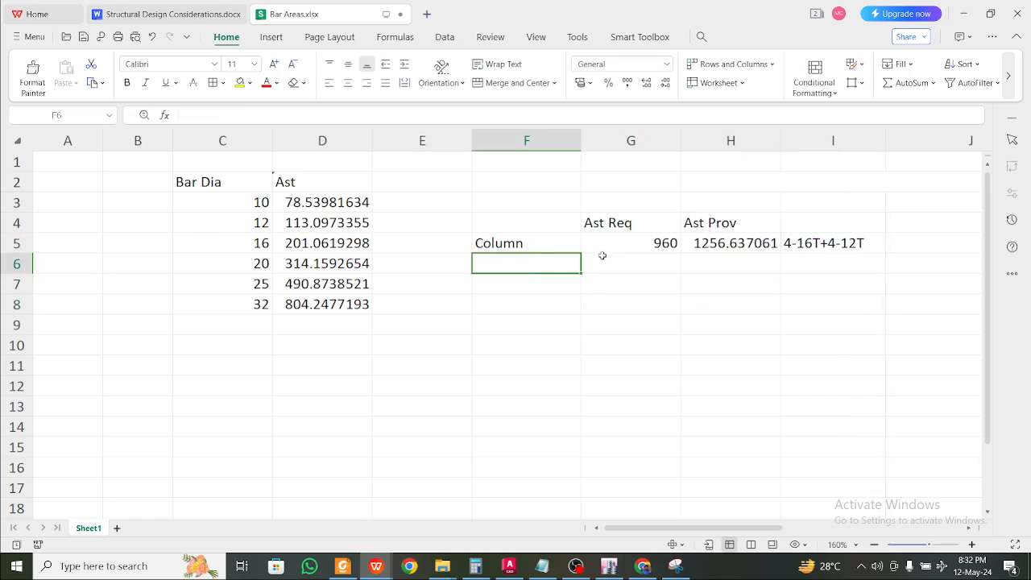
Enter the column size (300x 400) in F6 beneath Column
right_click(575, 142)
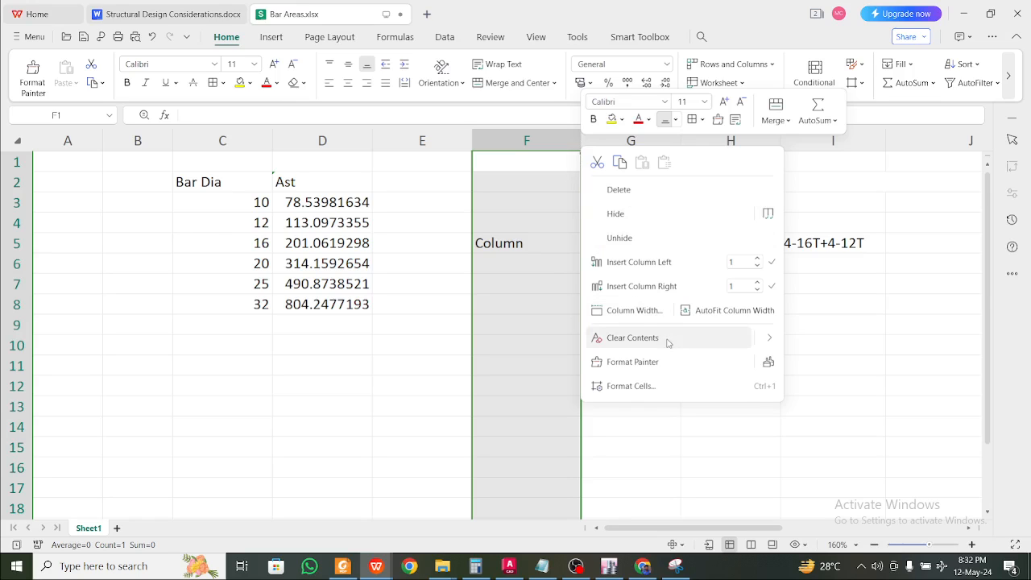
click(518, 325)
click(527, 268)
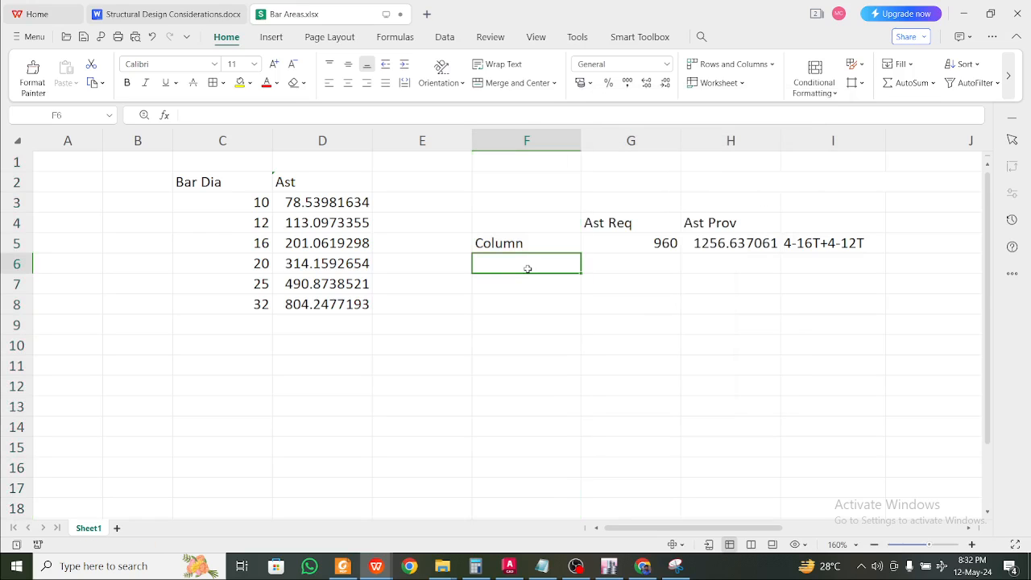
text((300)
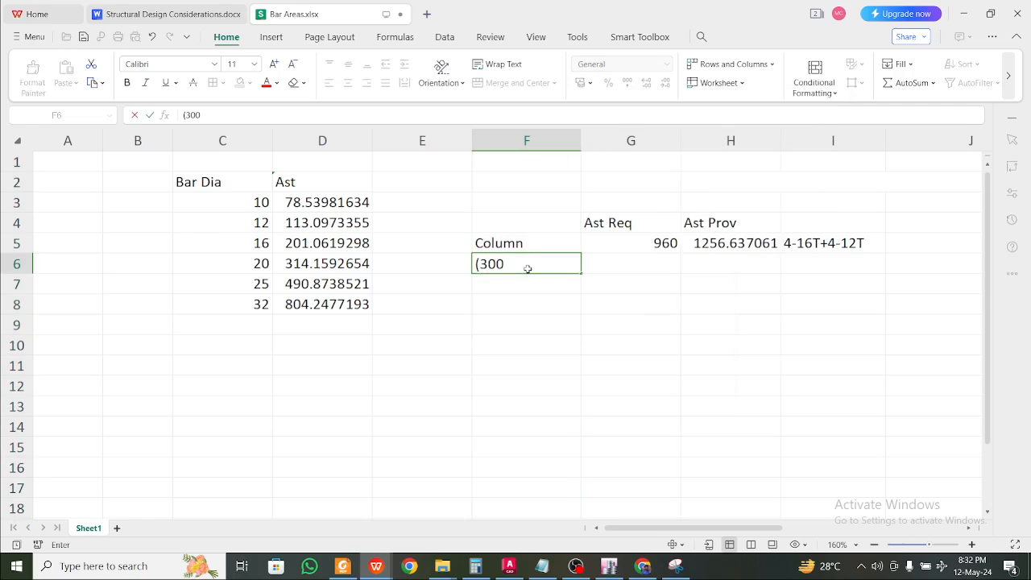
text(x 400)
click(506, 299)
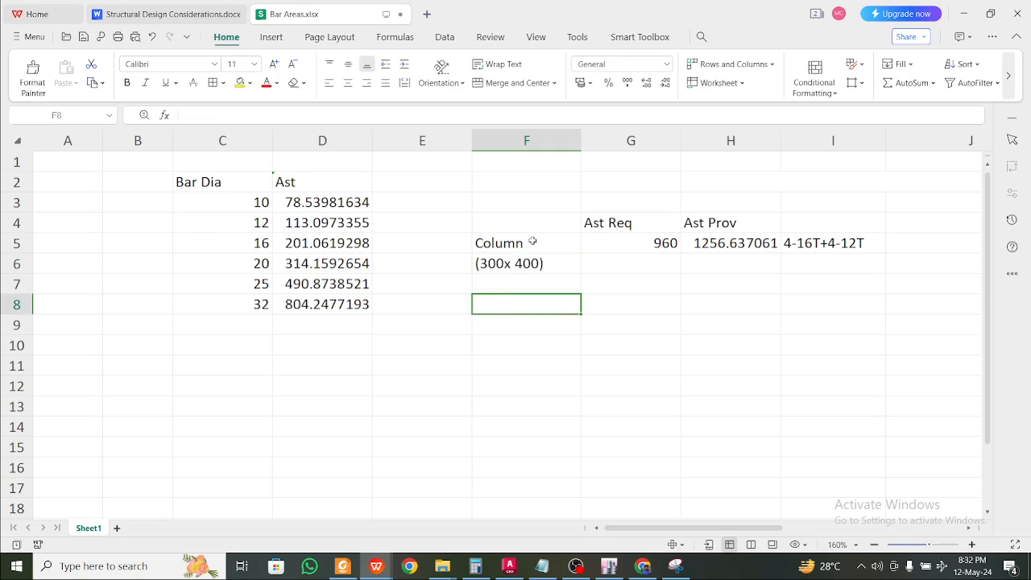
Select and copy the Column block F5:I6
drag(534, 240, 586, 260)
click(543, 257)
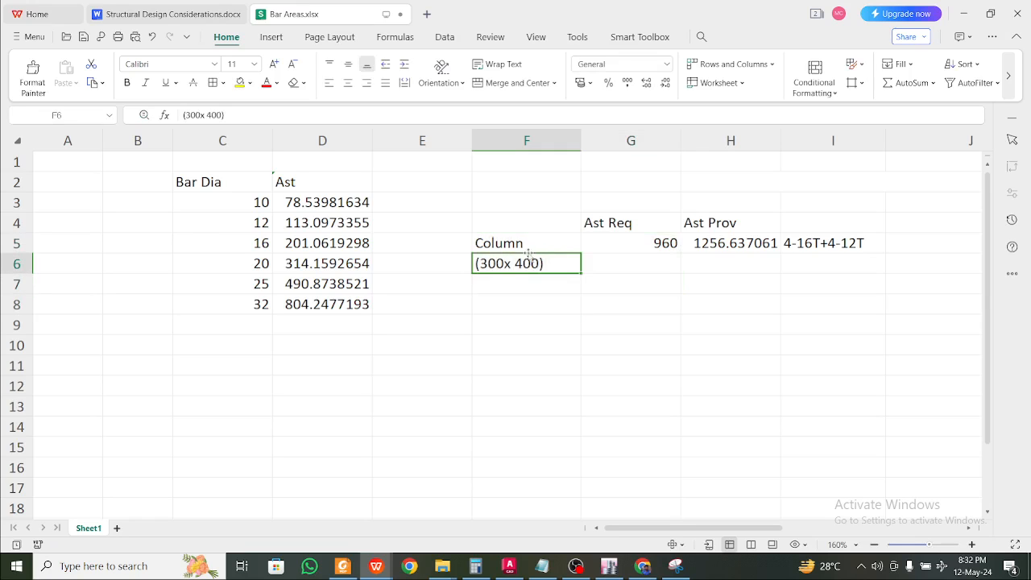
drag(527, 242, 811, 258)
key(ctrl+c)
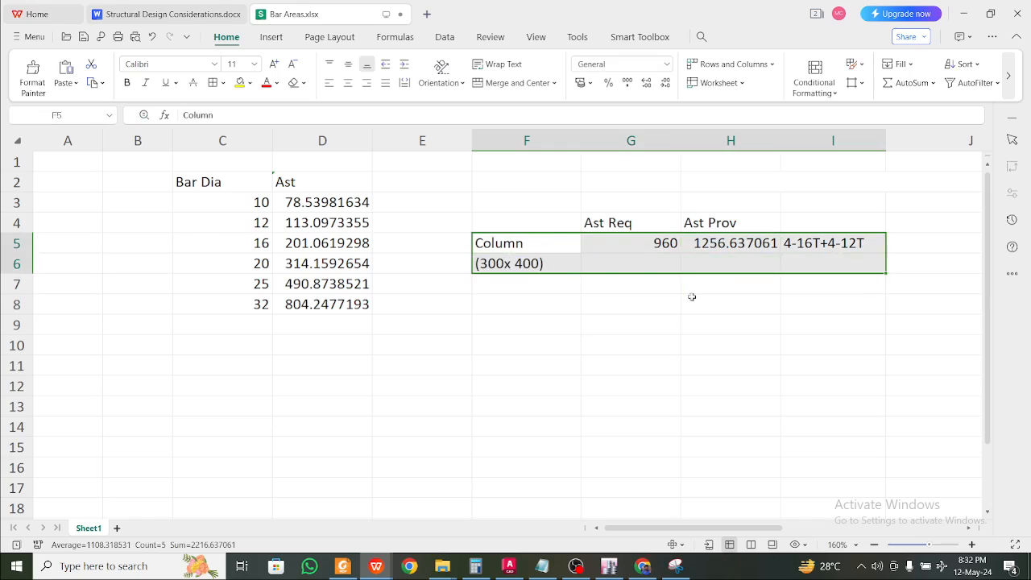
Paste the Column block at F7 and move it down to F8:I9
click(524, 288)
key(ctrl+v)
key(Escape)
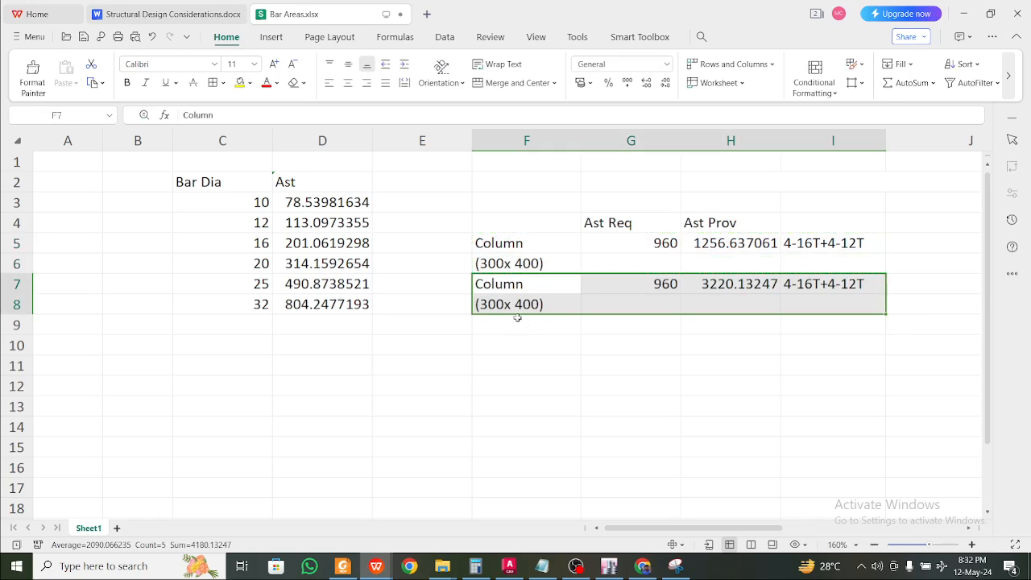
drag(492, 313, 492, 323)
click(492, 309)
Relabel F8 as 'Beam , Plinth', check its 960 and 3220.13247 values, and return to ETABS
double_click(496, 325)
click(516, 304)
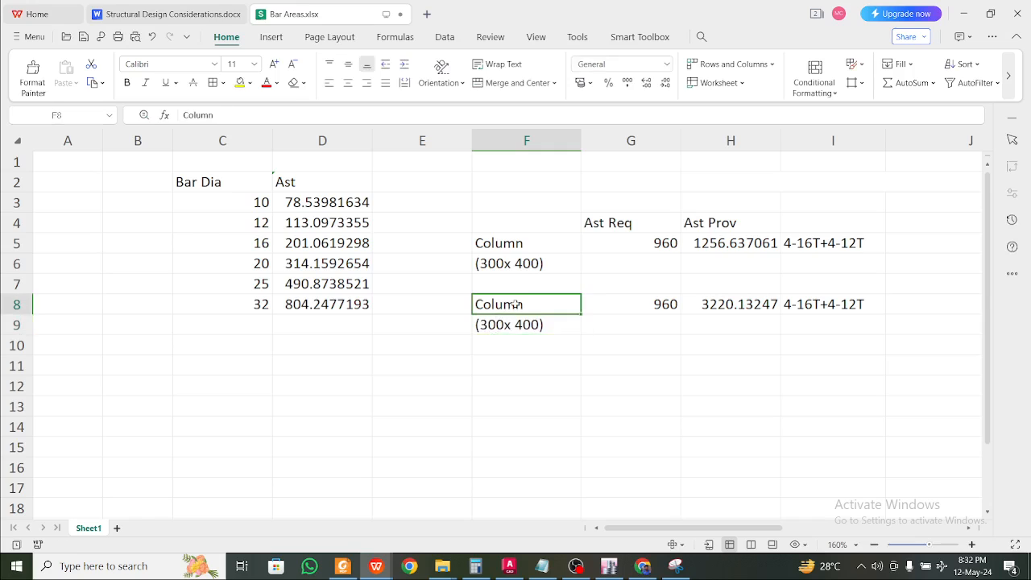
text(Beam)
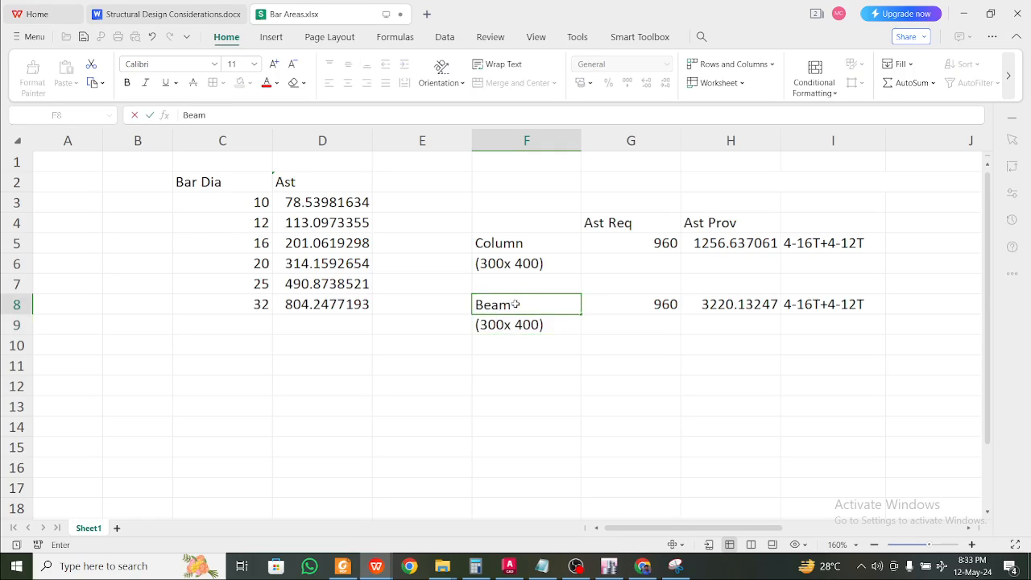
text(, Plinth)
click(506, 319)
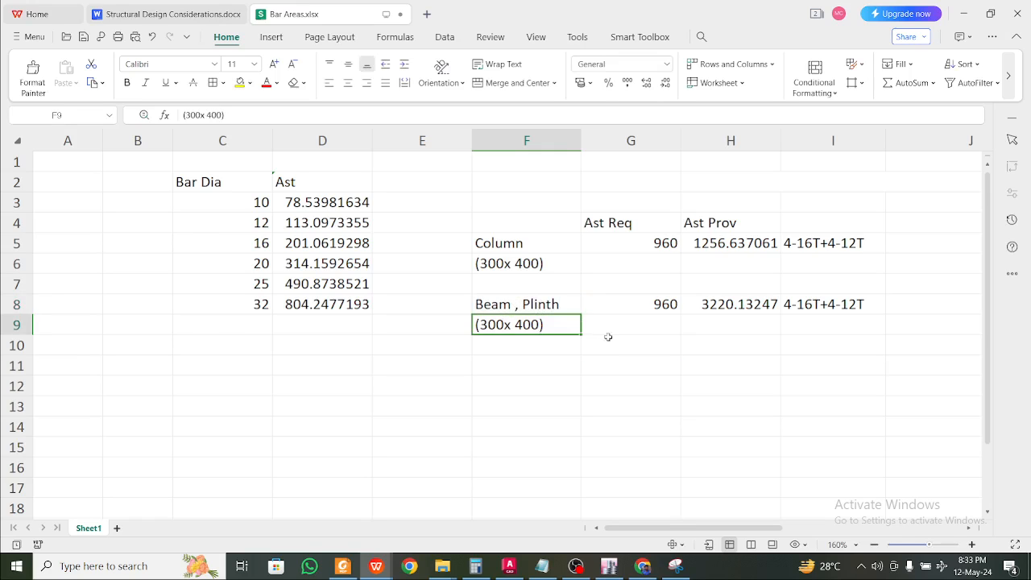
click(662, 306)
click(746, 292)
click(746, 304)
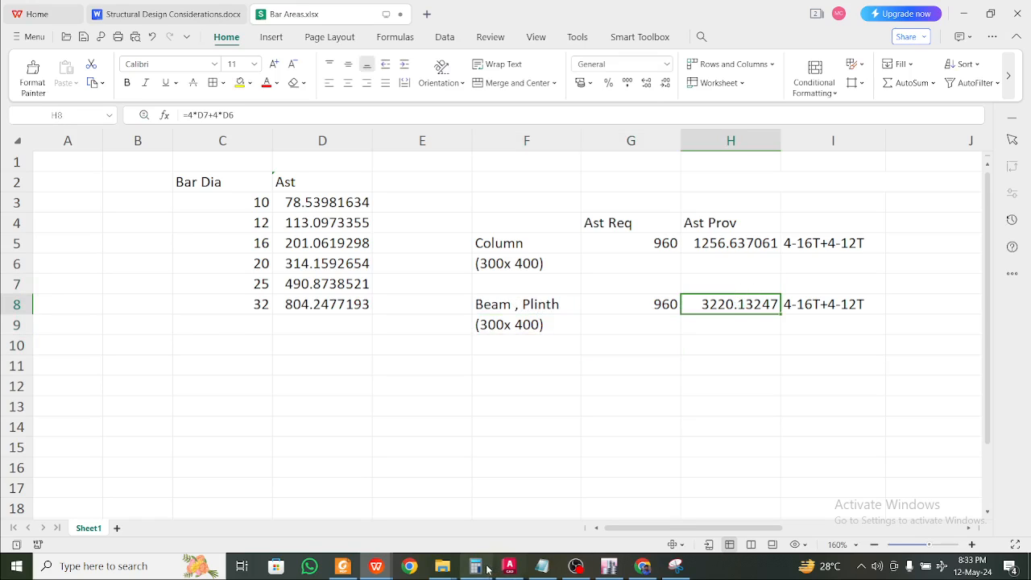
click(609, 566)
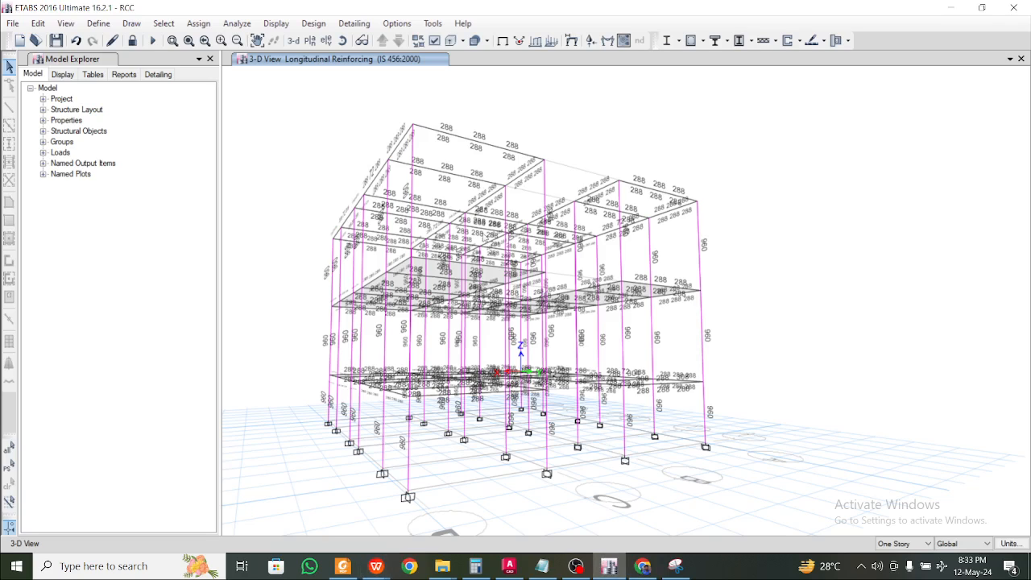
Switch the view to the PL story plan at Z = 0
click(310, 40)
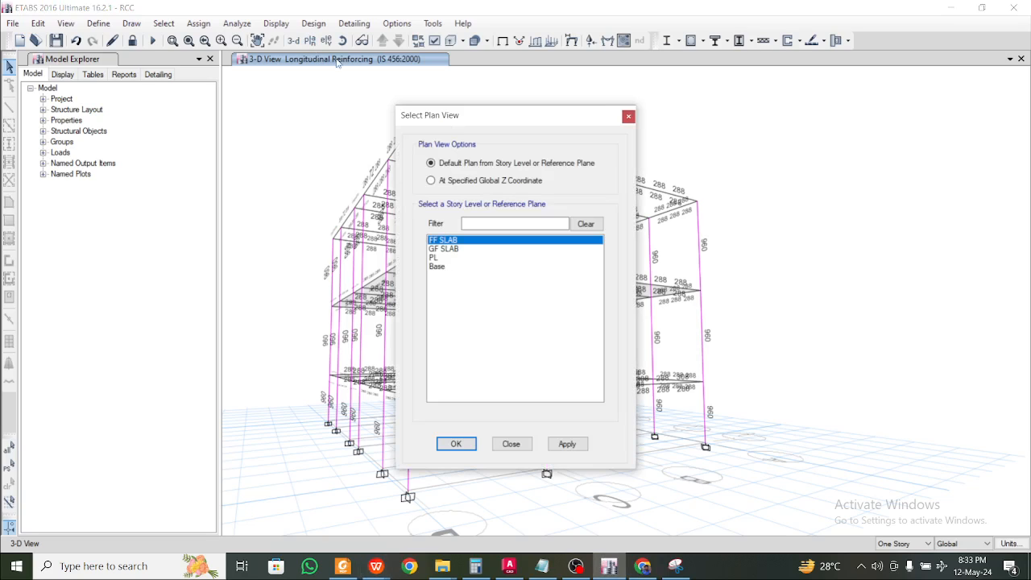
click(445, 259)
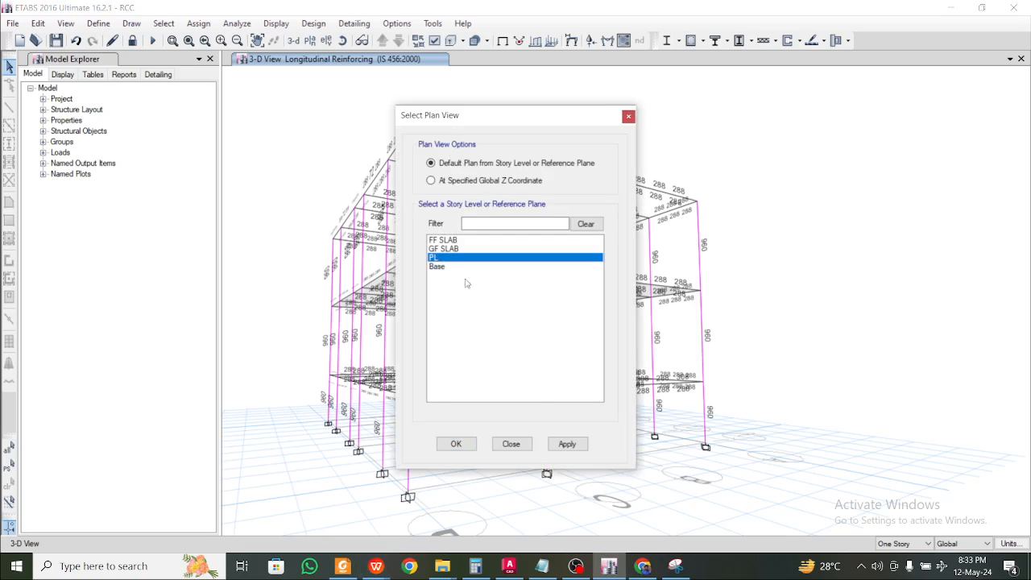
click(566, 444)
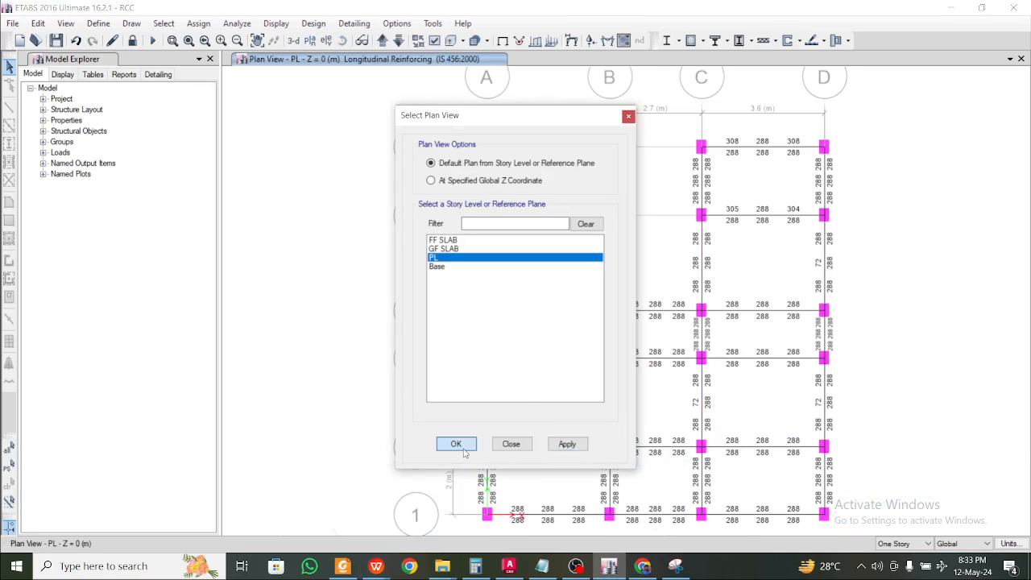
click(463, 451)
Pan across the PL plan to review plinth beam steel, mostly 288 and peaking at 308
middle_drag(634, 423, 589, 394)
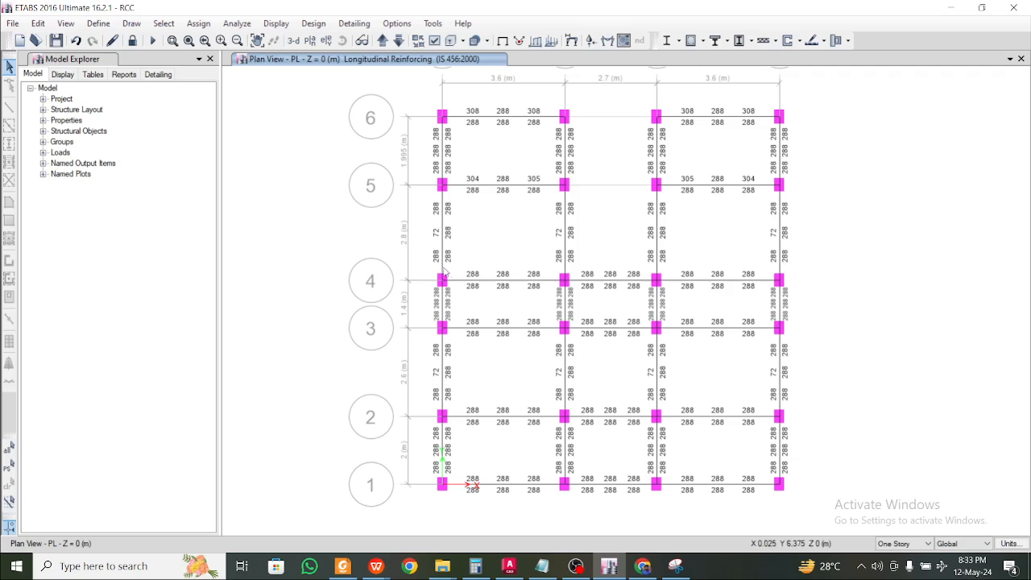
scroll(441, 325, up, 3)
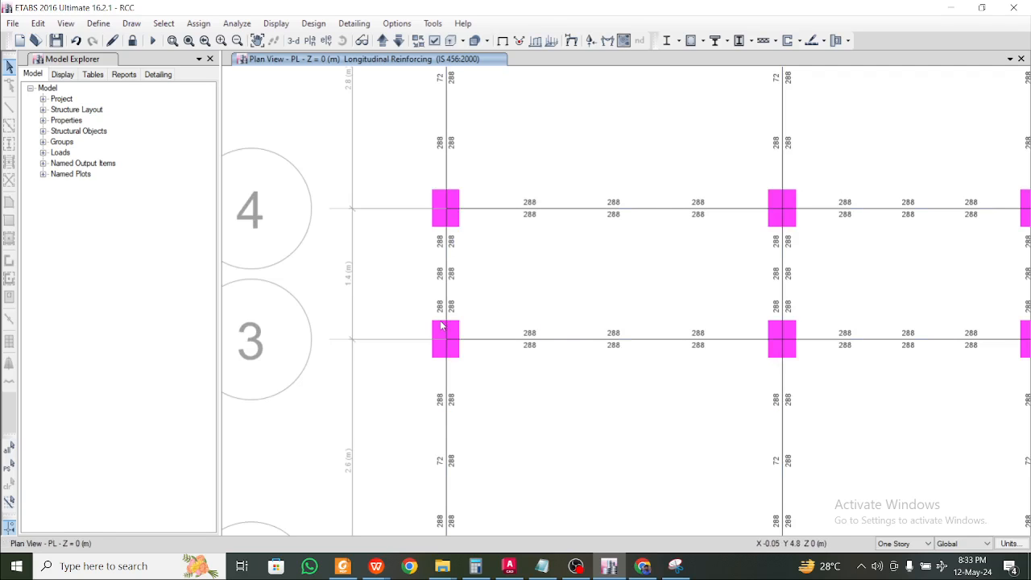
middle_drag(538, 381, 505, 252)
middle_drag(575, 370, 557, 234)
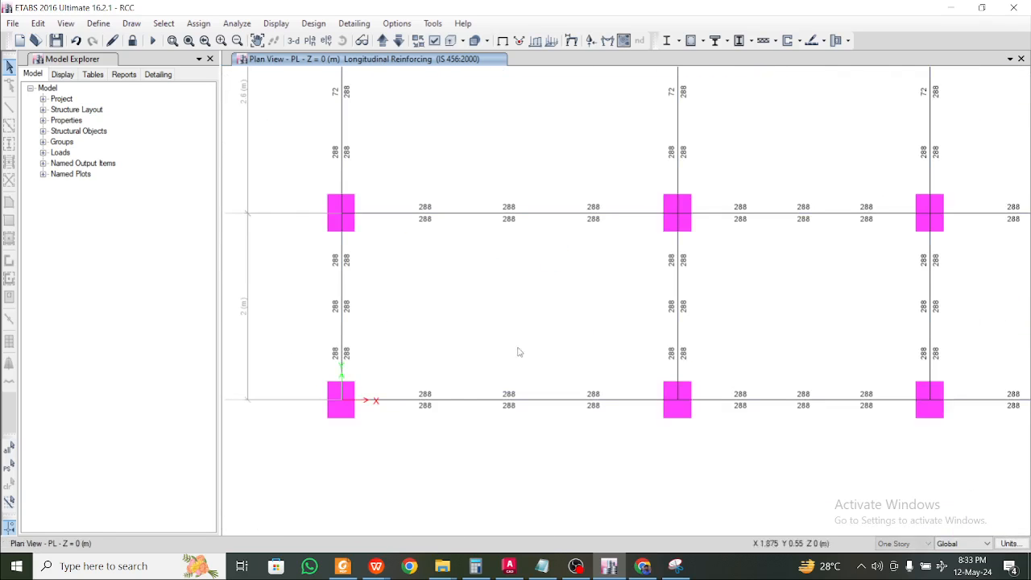
middle_drag(760, 330, 529, 368)
middle_drag(654, 368, 485, 420)
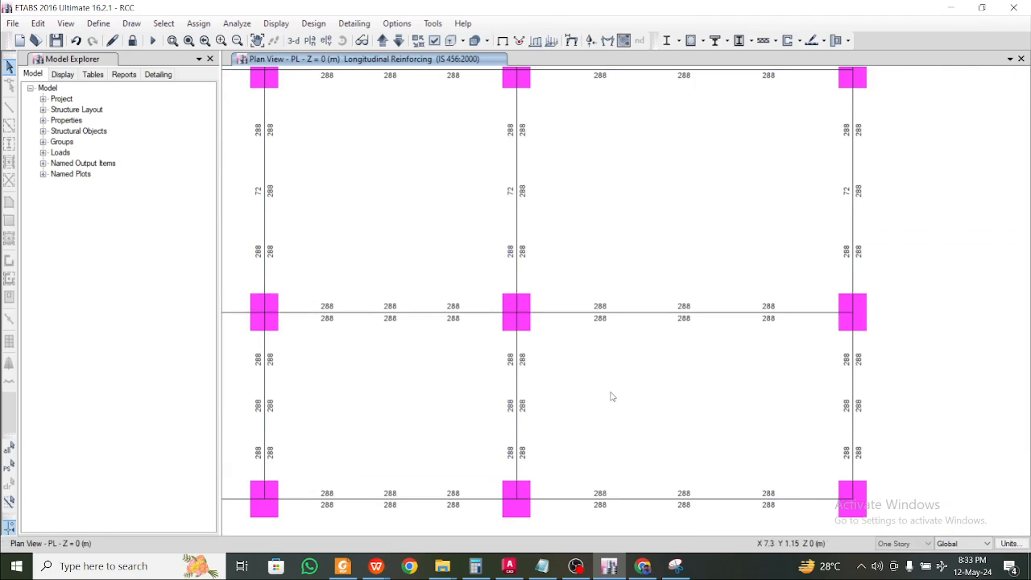
middle_drag(678, 361, 667, 386)
middle_drag(669, 262, 711, 369)
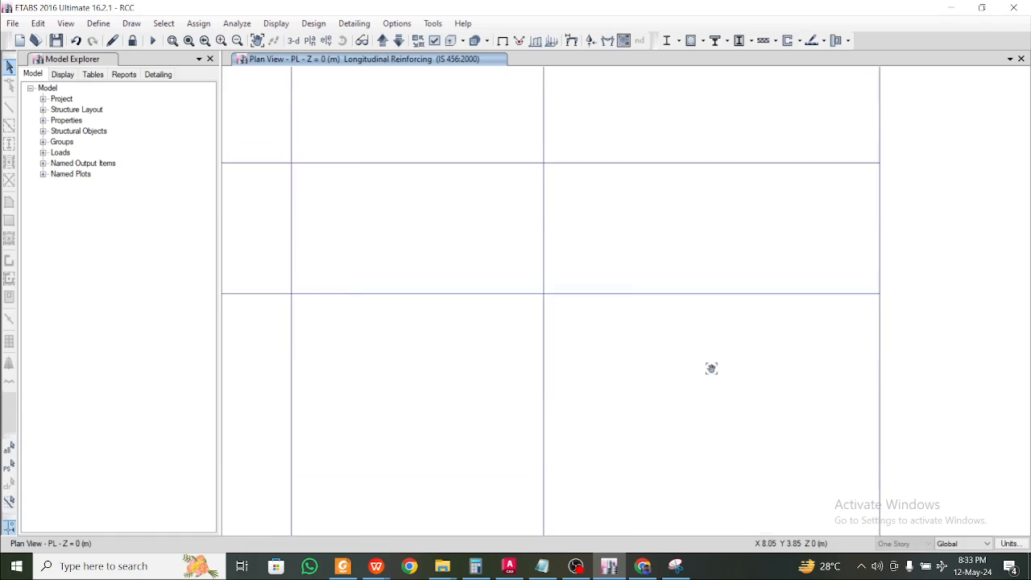
middle_drag(698, 230, 710, 282)
middle_drag(698, 196, 695, 306)
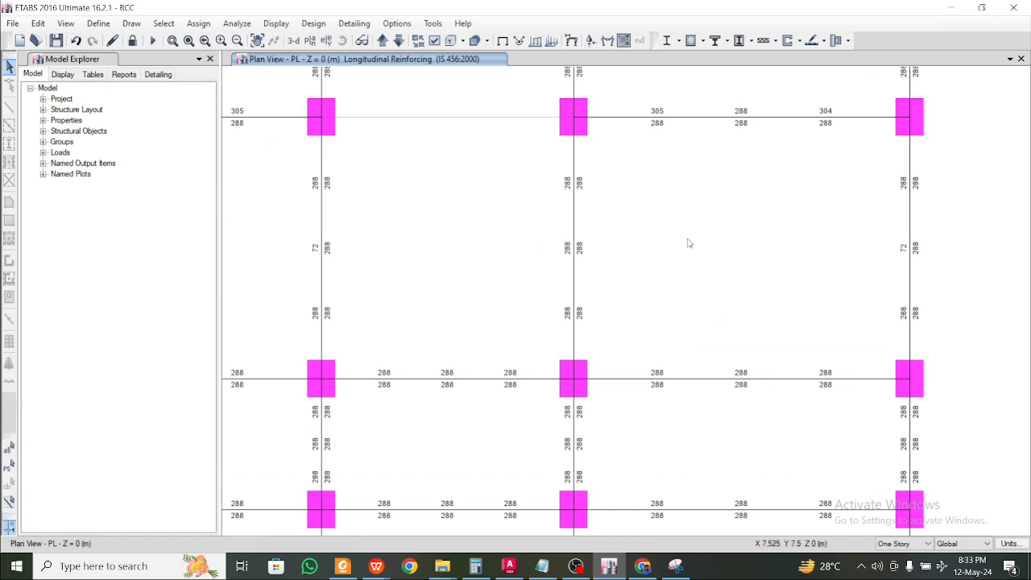
middle_drag(685, 242, 722, 298)
middle_drag(483, 278, 658, 255)
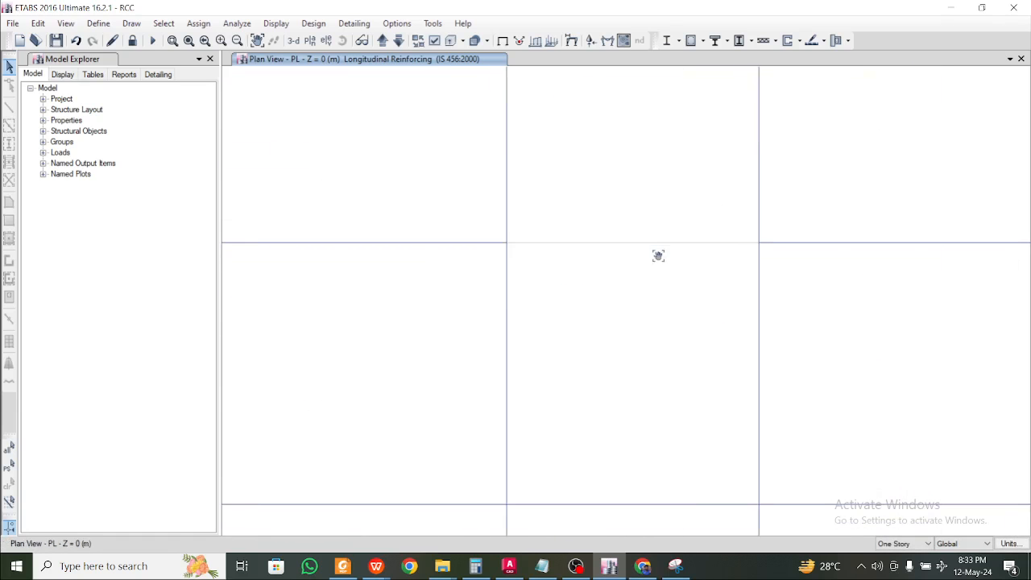
middle_drag(550, 266, 712, 329)
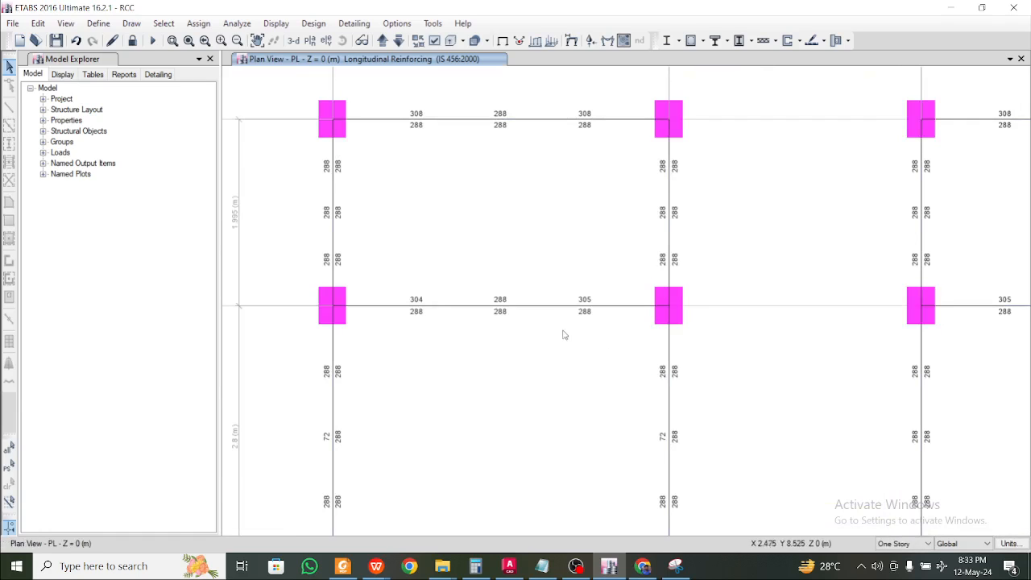
middle_drag(610, 368, 580, 278)
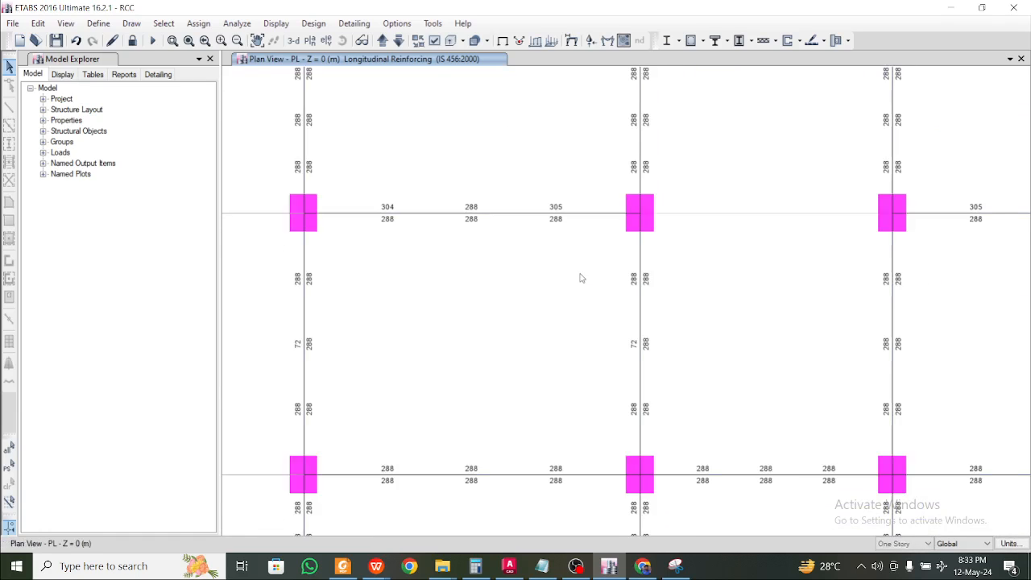
middle_drag(707, 429, 660, 271)
middle_drag(684, 369, 674, 236)
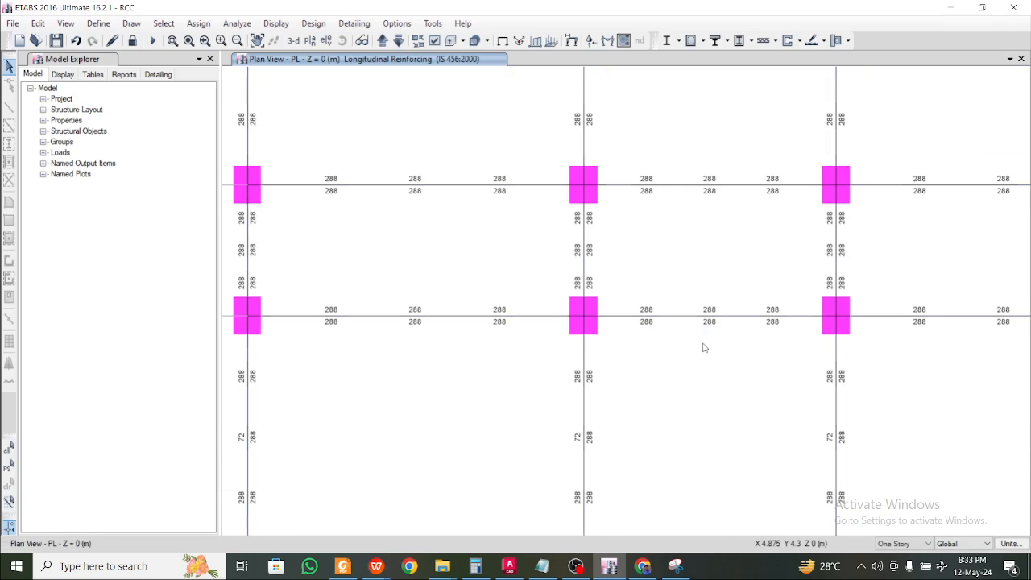
middle_drag(704, 347, 733, 209)
mouse_move(722, 301)
middle_down()
mouse_move(687, 258)
mouse_move(706, 303)
middle_up()
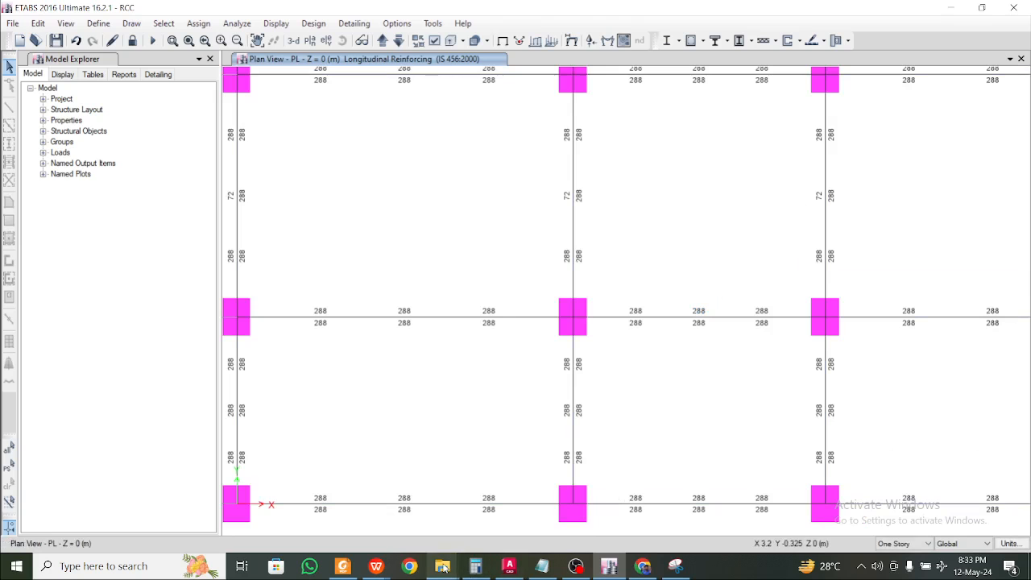
On Bar Areas, set the beam's required steel to 350 and its provided area to 3 × the 16 mm bar area
mouse_move(375, 566)
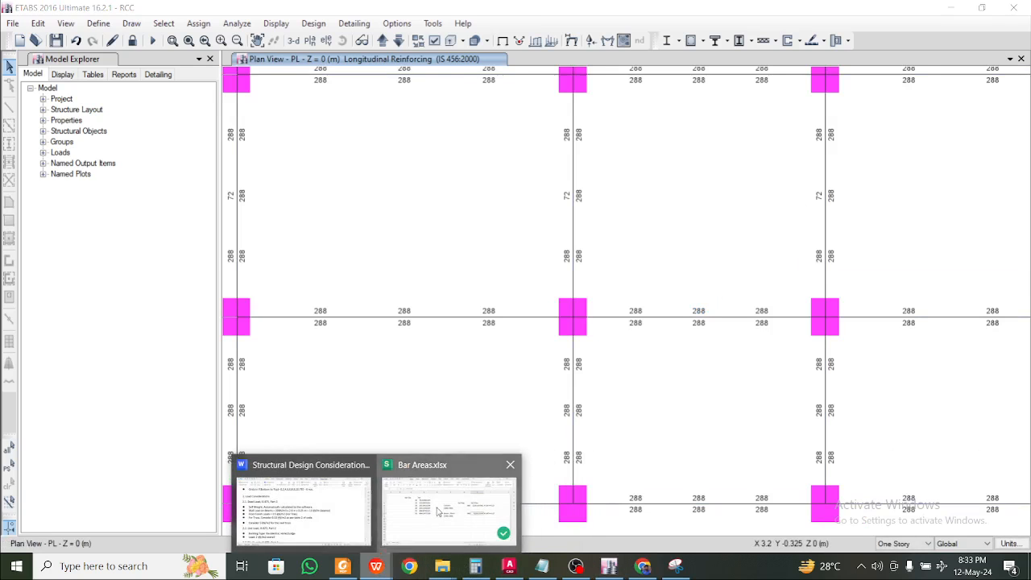
click(437, 511)
click(661, 319)
click(657, 306)
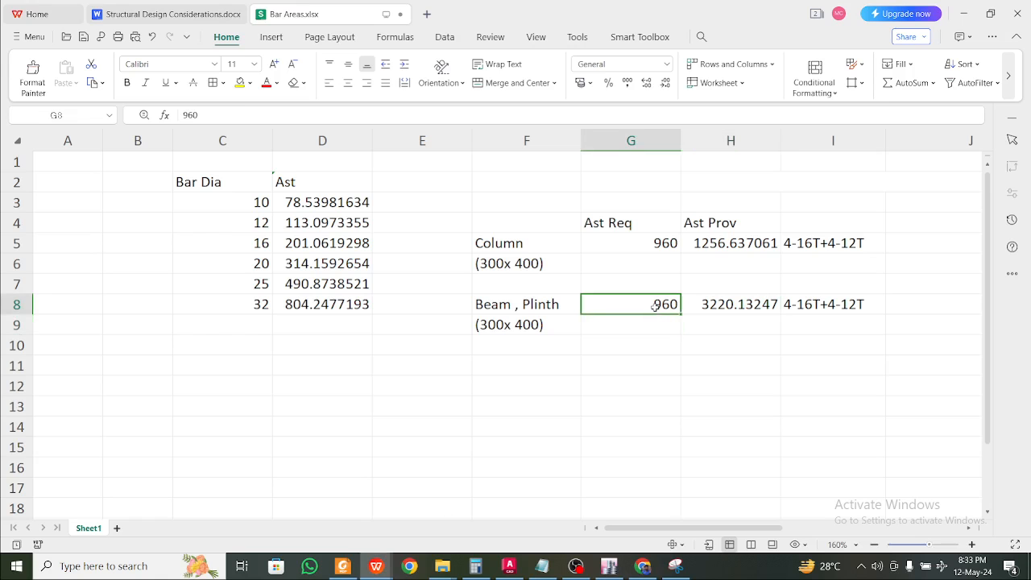
text(350)
click(722, 301)
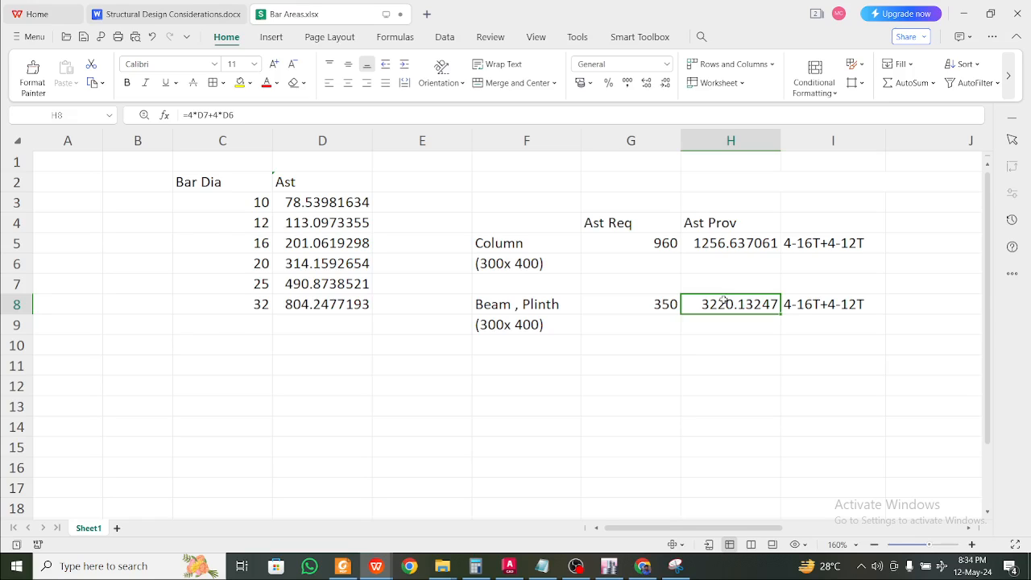
text(=)
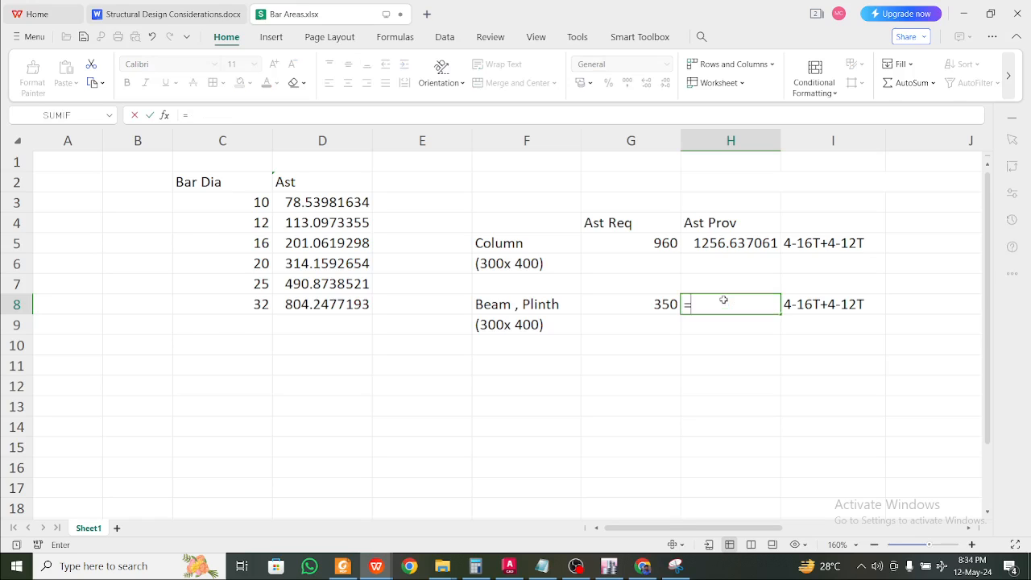
text(3*)
click(329, 243)
key(Return)
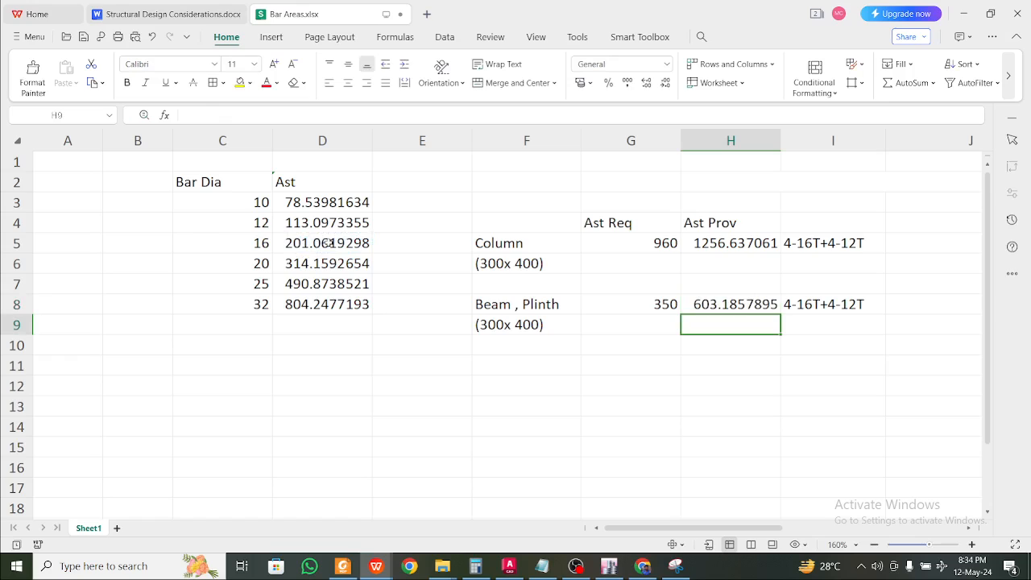
Enter '3-16T at top & Bottom' in I8 and wrap it onto two lines
click(821, 304)
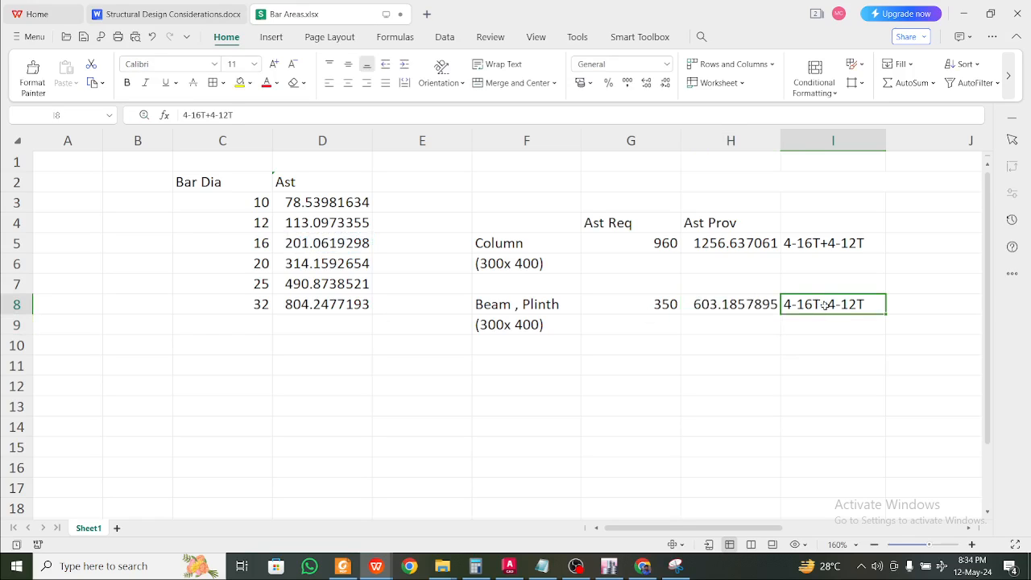
text(P)
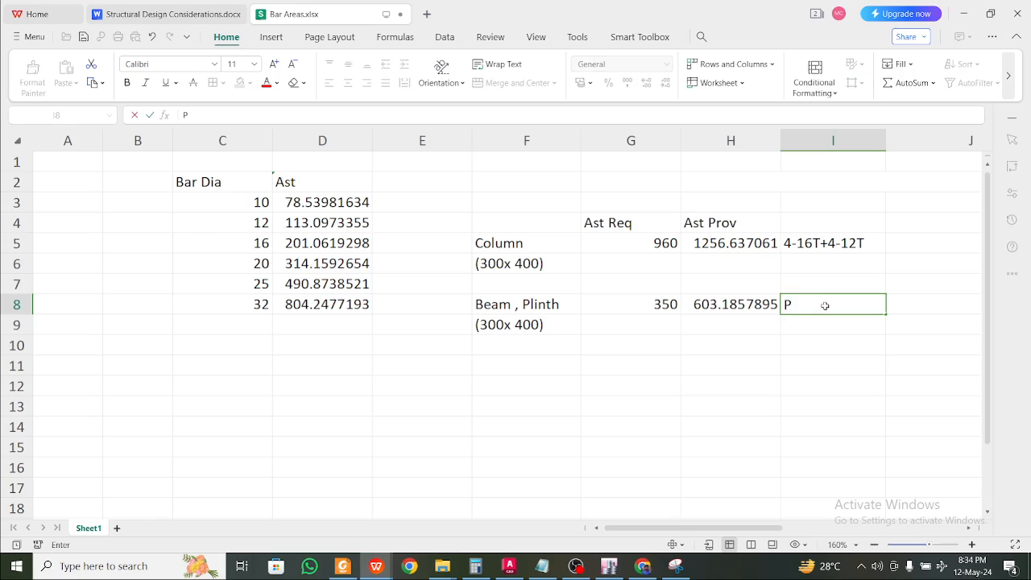
key(BackSpace)
text(3-16T at top)
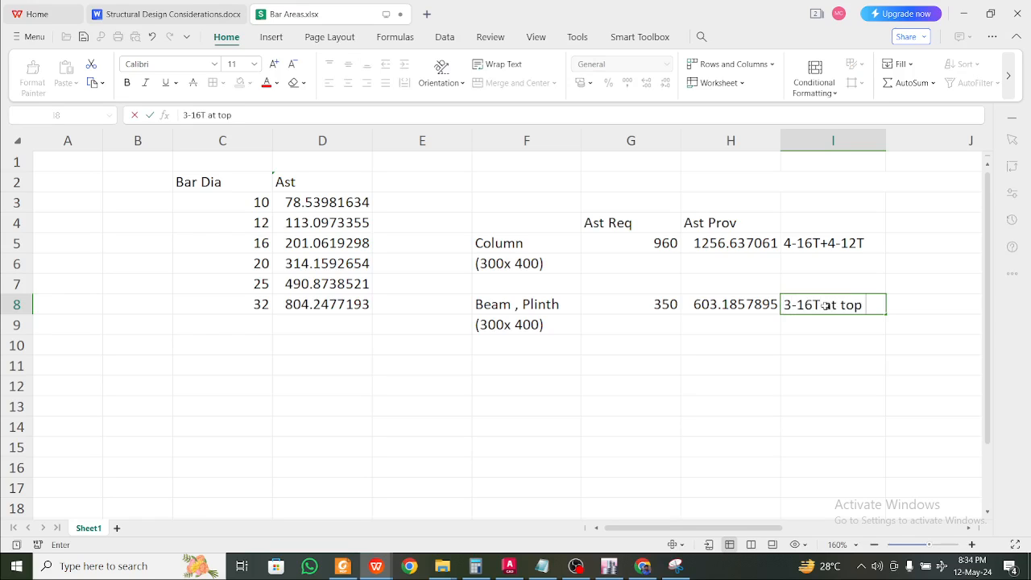
text( & Bottom)
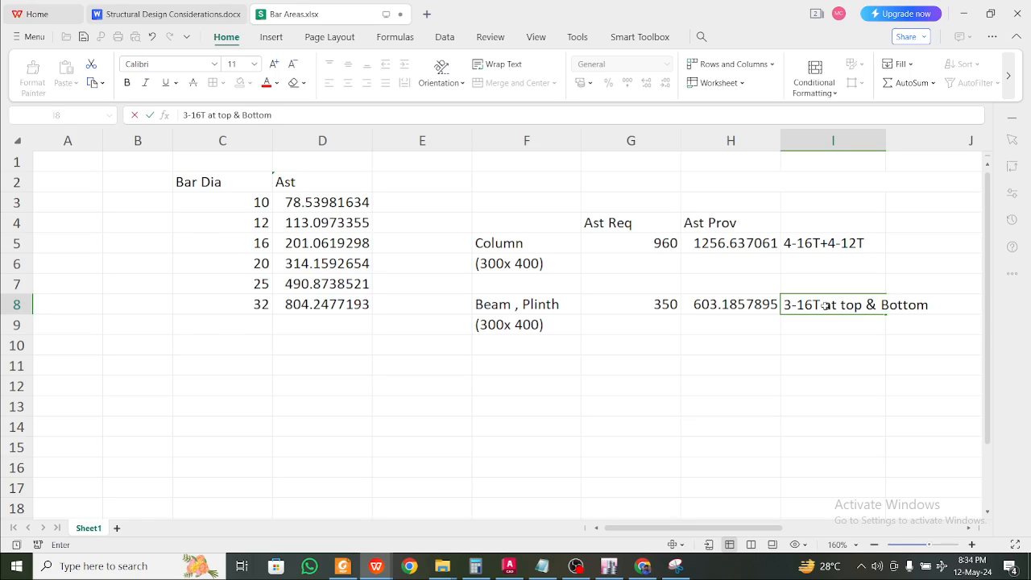
click(844, 345)
click(835, 298)
click(499, 64)
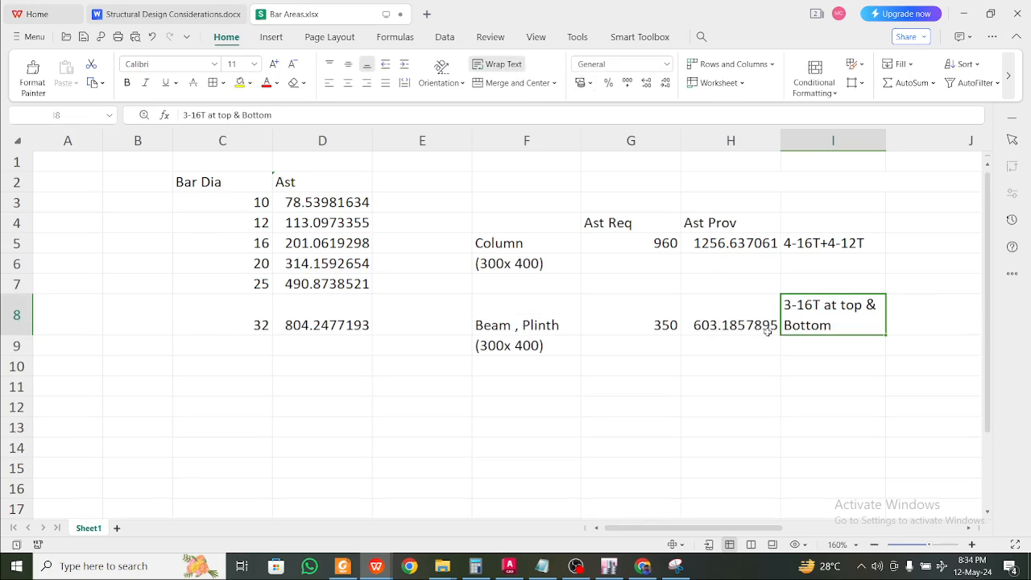
key(Down)
Look over the column (300x 400) and Beam, Plinth labels, then return to ETABS
click(665, 385)
click(646, 369)
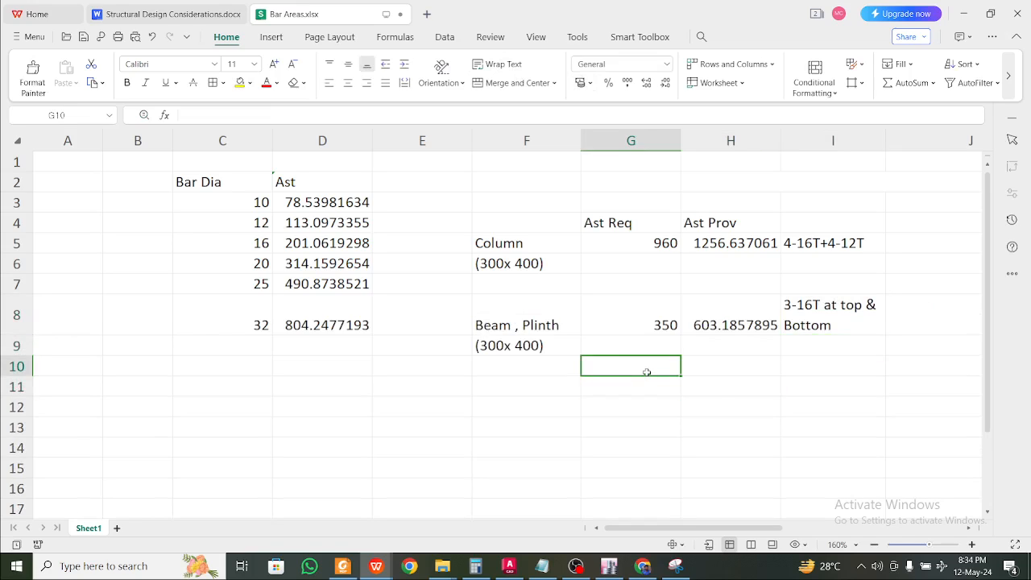
click(540, 320)
click(558, 363)
click(546, 314)
click(531, 257)
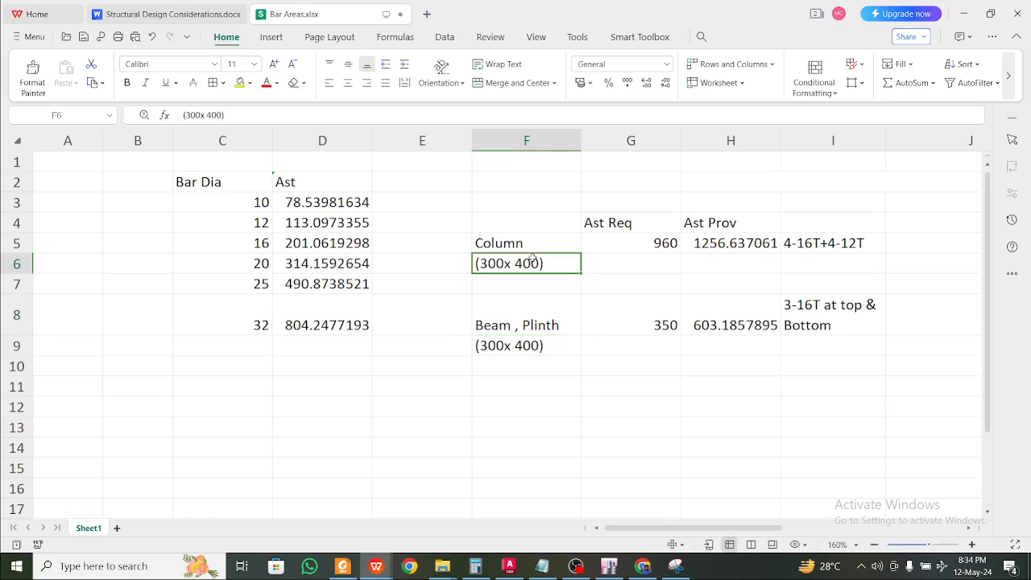
click(518, 227)
click(552, 364)
click(618, 366)
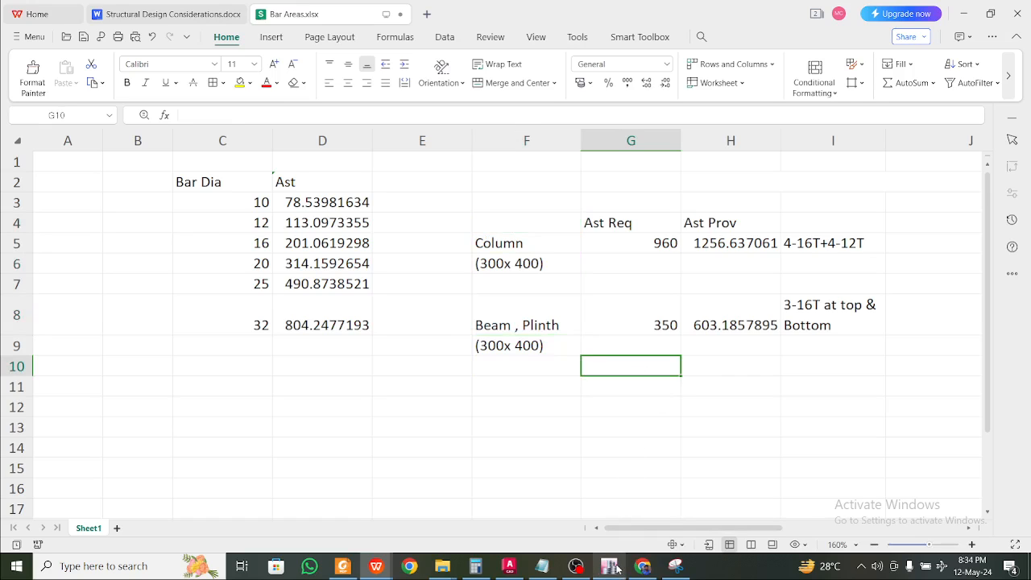
mouse_move(616, 569)
click(509, 393)
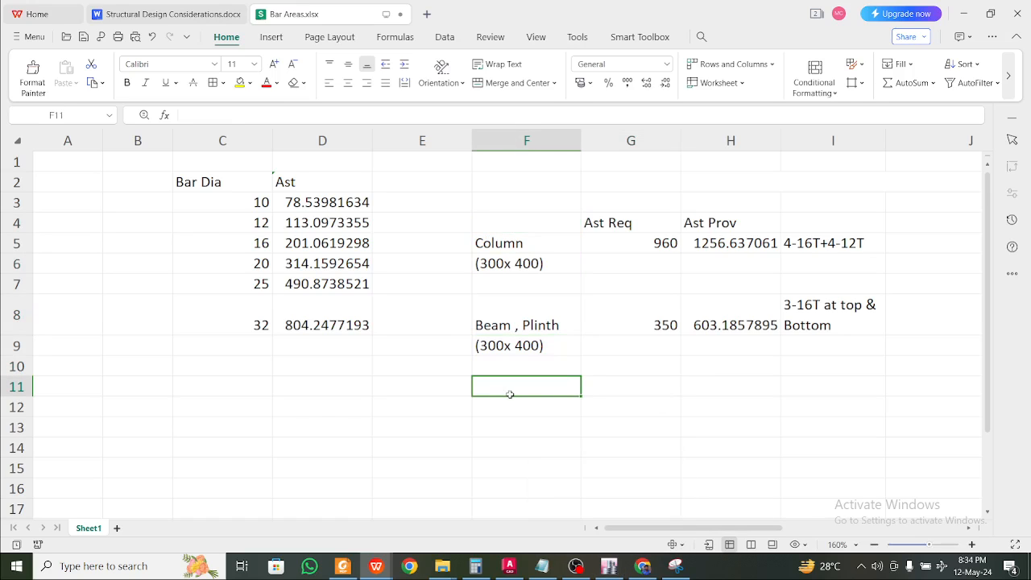
click(615, 567)
Pan the ground-level plan to show the full grid and open Display > Show Tables
scroll(501, 373, down, 9)
scroll(509, 373, up, 6)
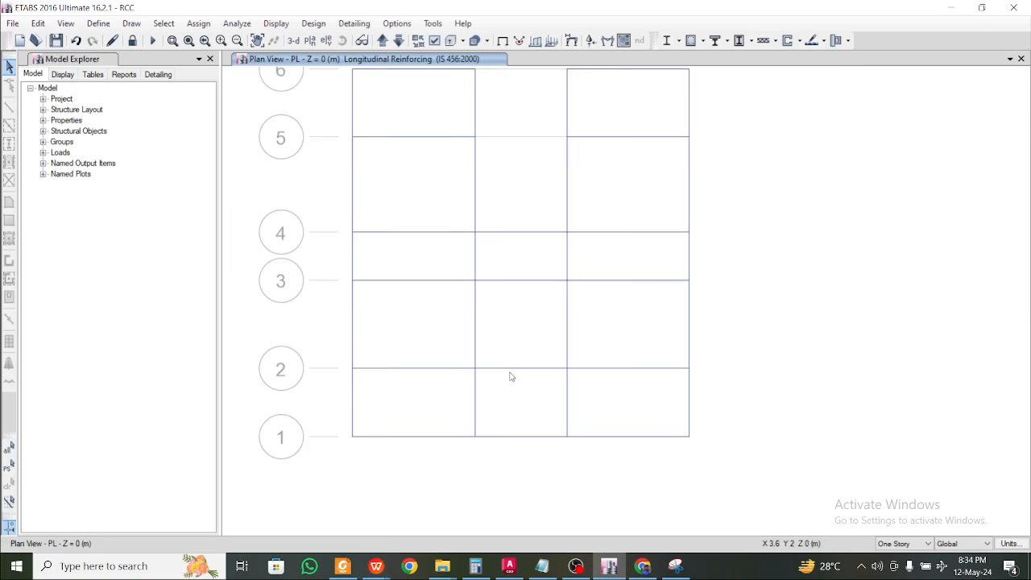
middle_drag(521, 343, 532, 367)
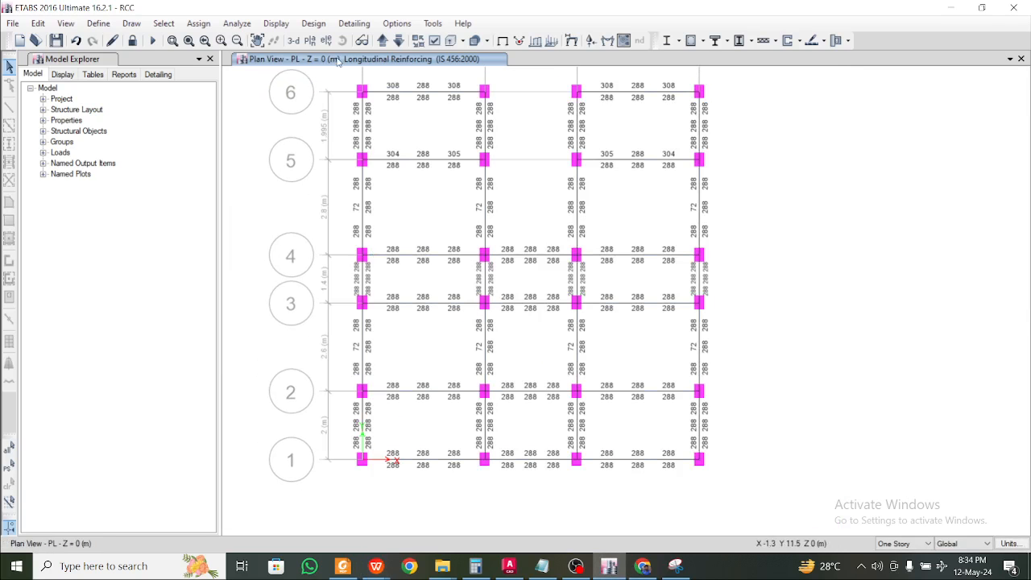
middle_drag(412, 102, 459, 161)
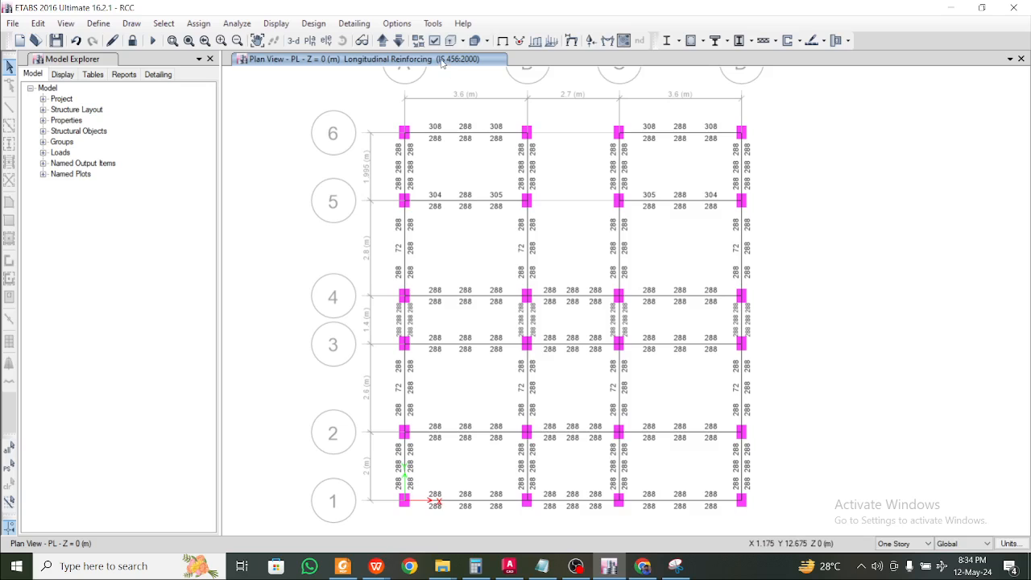
middle_drag(498, 156, 508, 163)
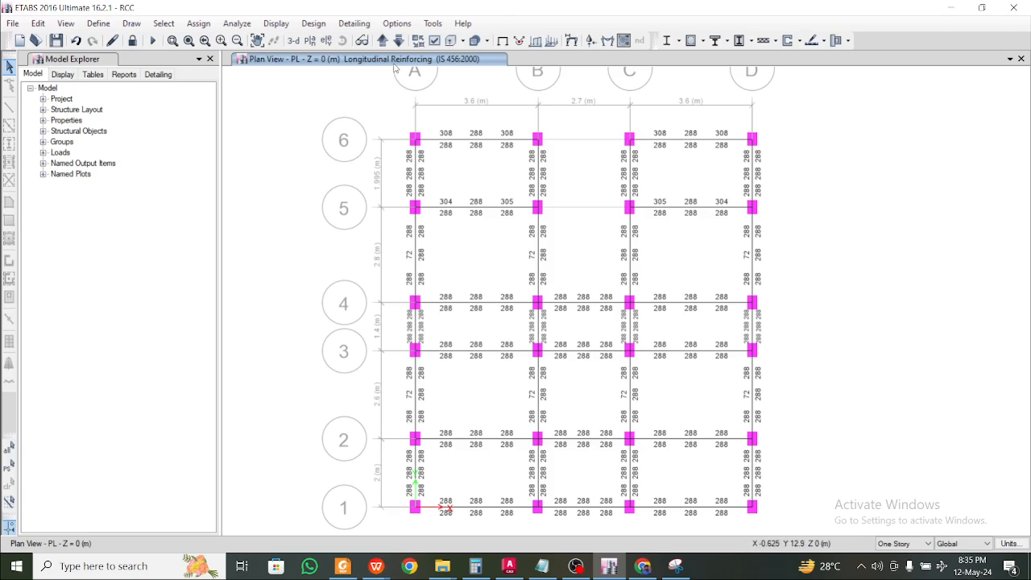
click(276, 23)
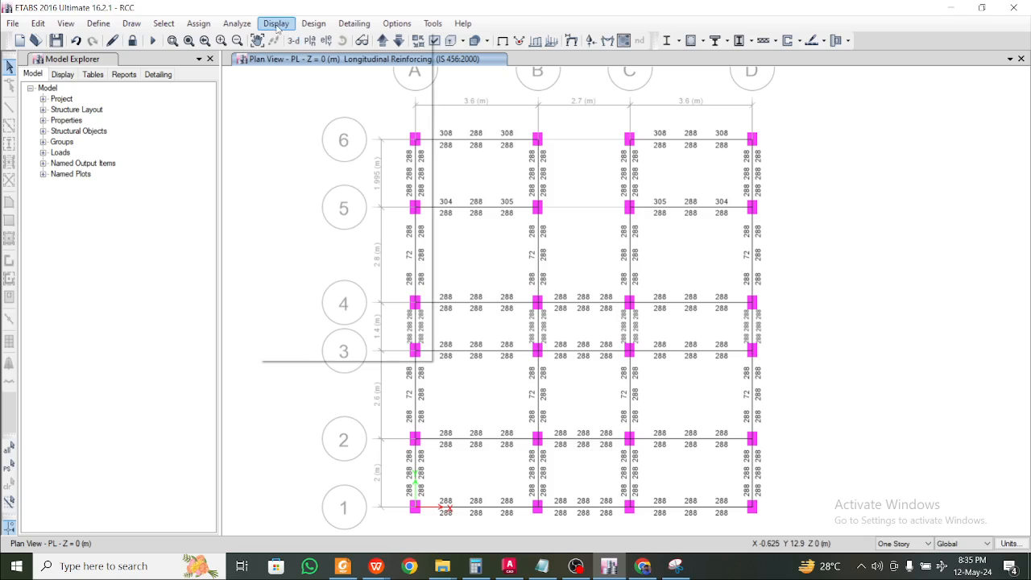
click(354, 351)
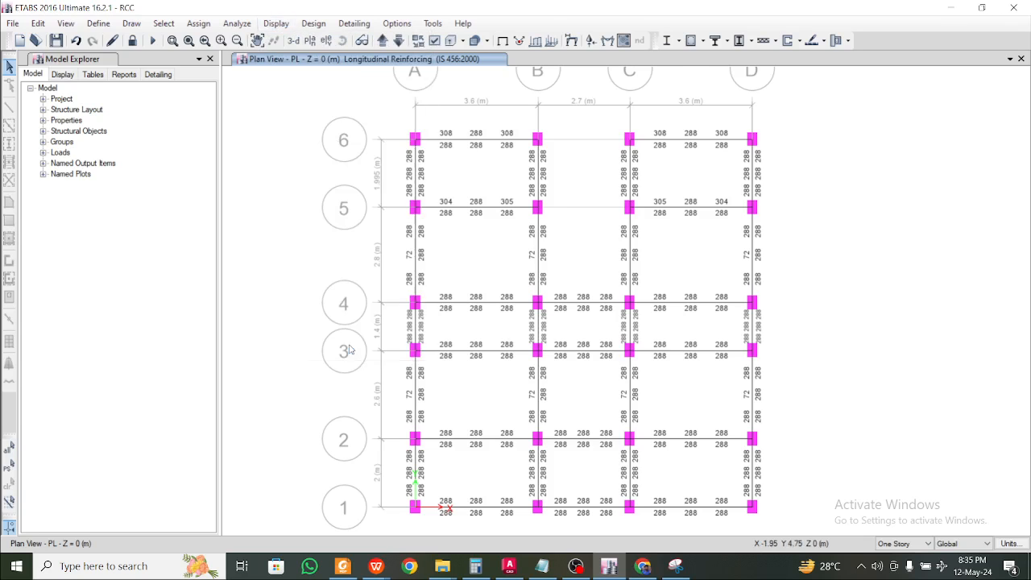
click(370, 107)
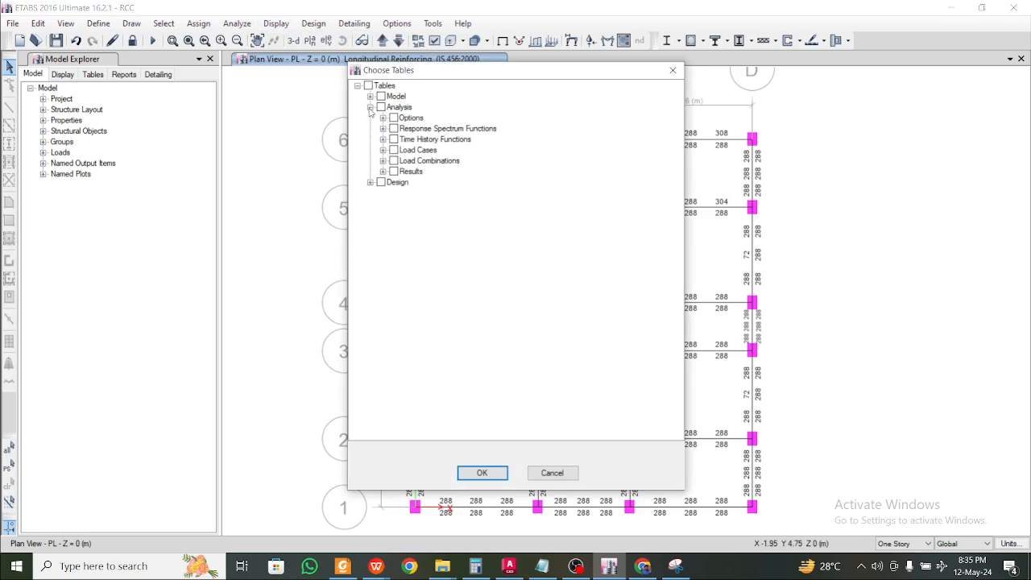
Show the Joint Reactions table from Analysis > Results > Reactions and select all 1680 rows
click(383, 171)
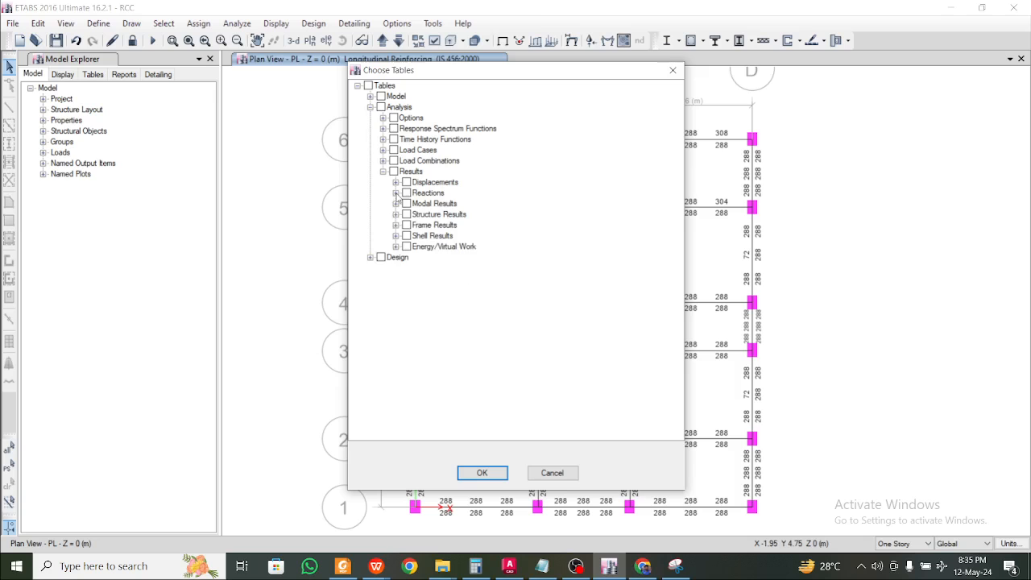
click(395, 193)
click(481, 472)
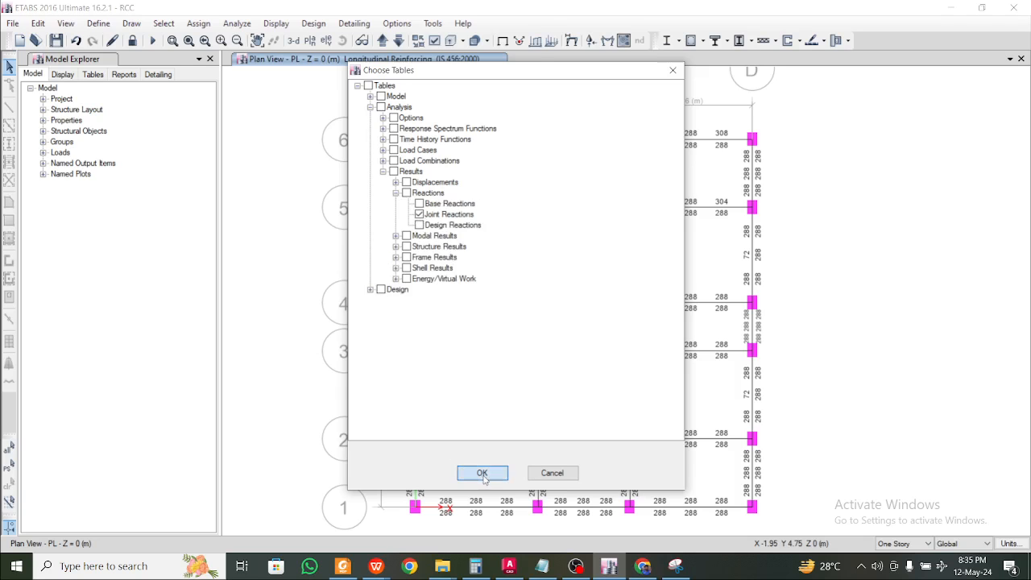
scroll(463, 459, down, 5)
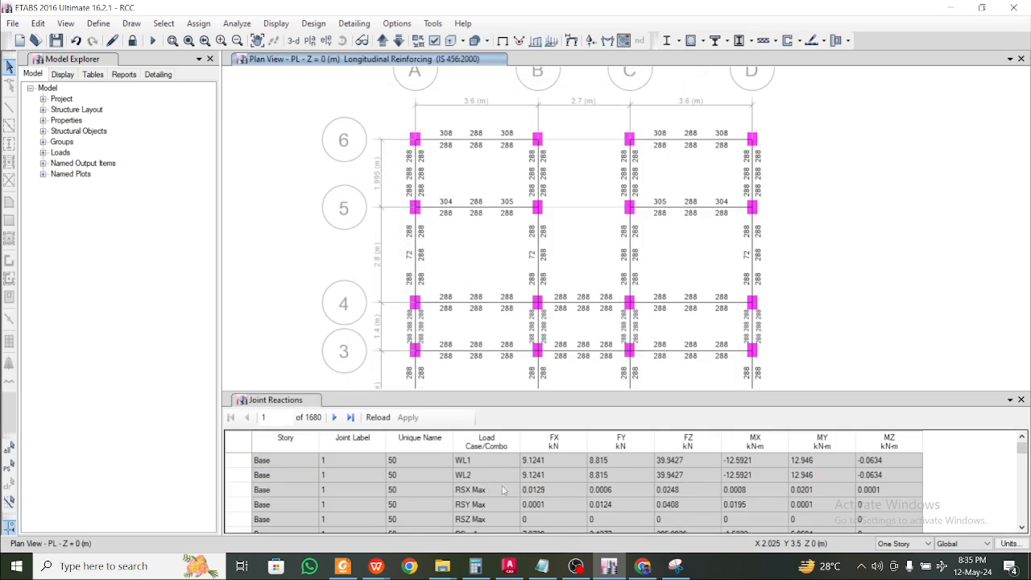
scroll(558, 489, down, 15)
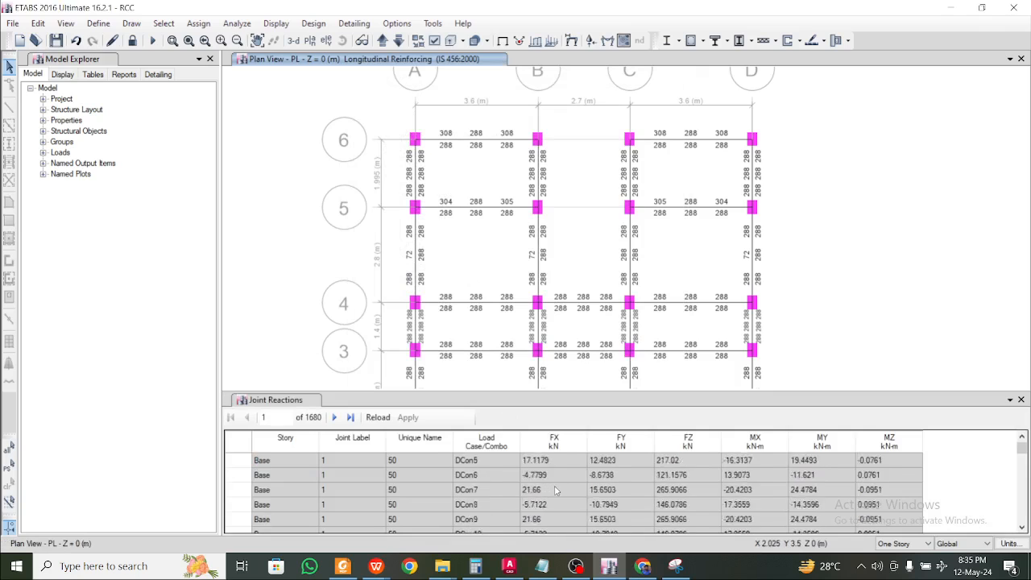
click(236, 445)
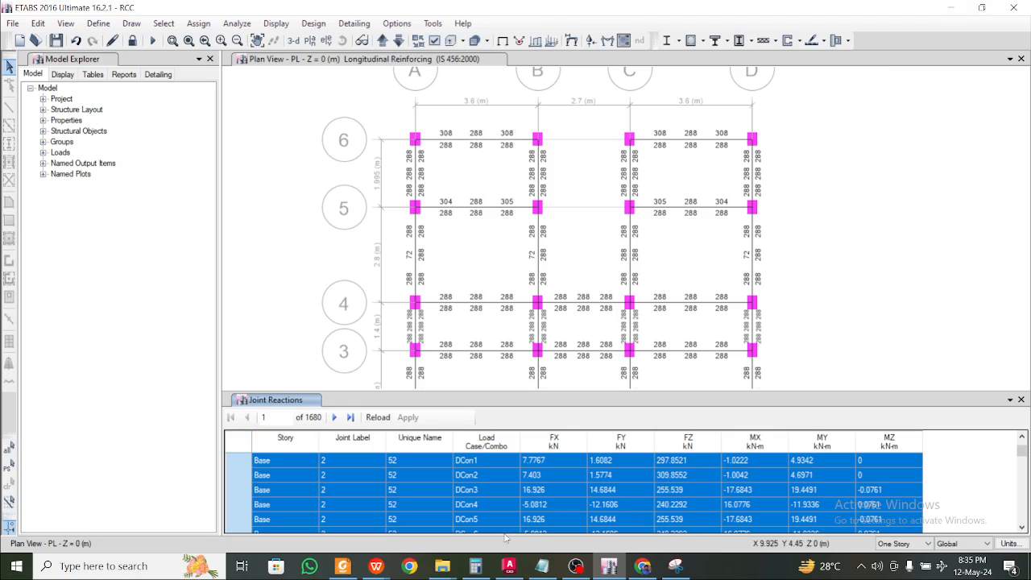
mouse_move(434, 573)
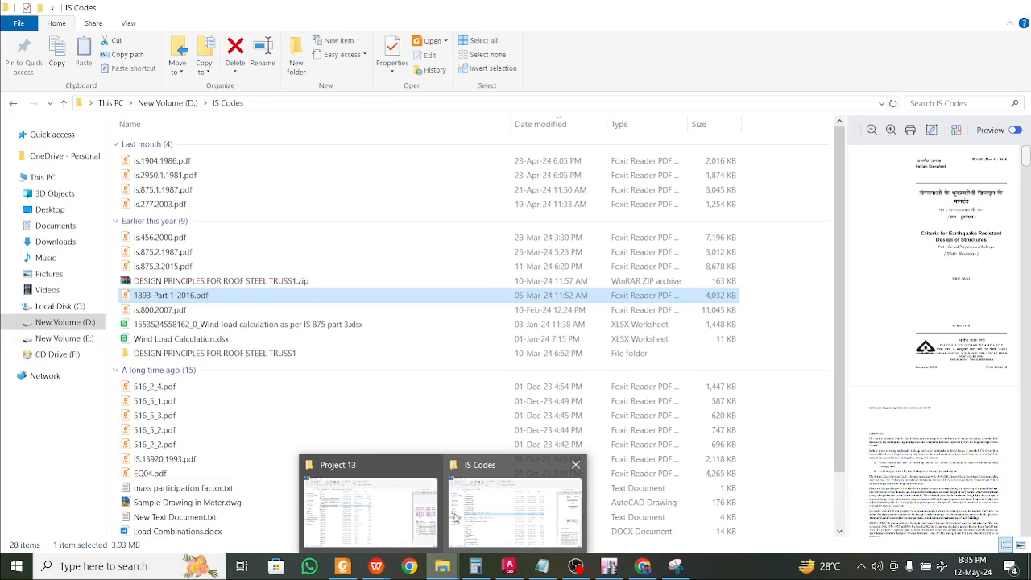
Create a new XLSX workbook named F in the Project 13 folder and open it
click(403, 519)
right_click(621, 296)
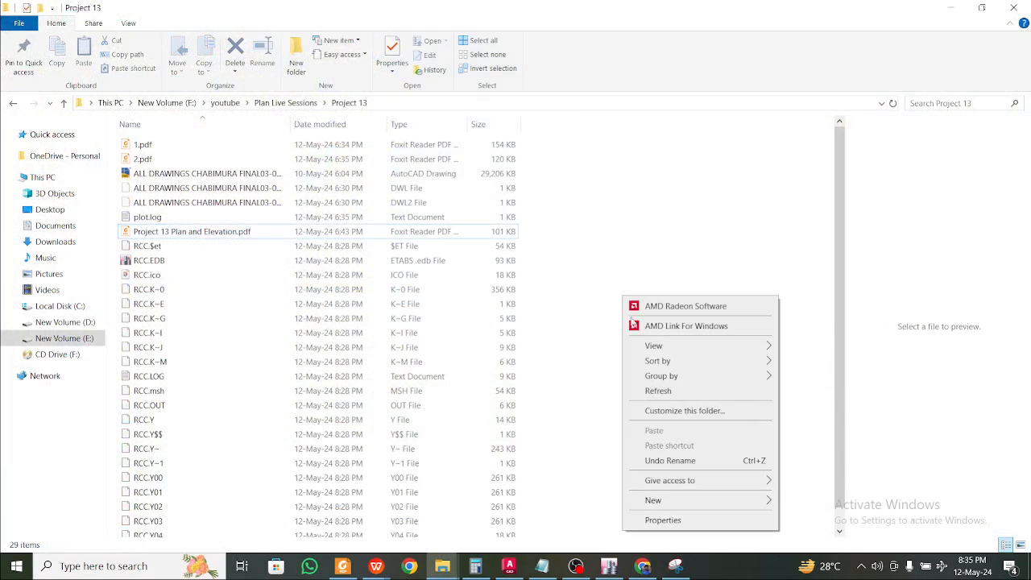
mouse_move(686, 505)
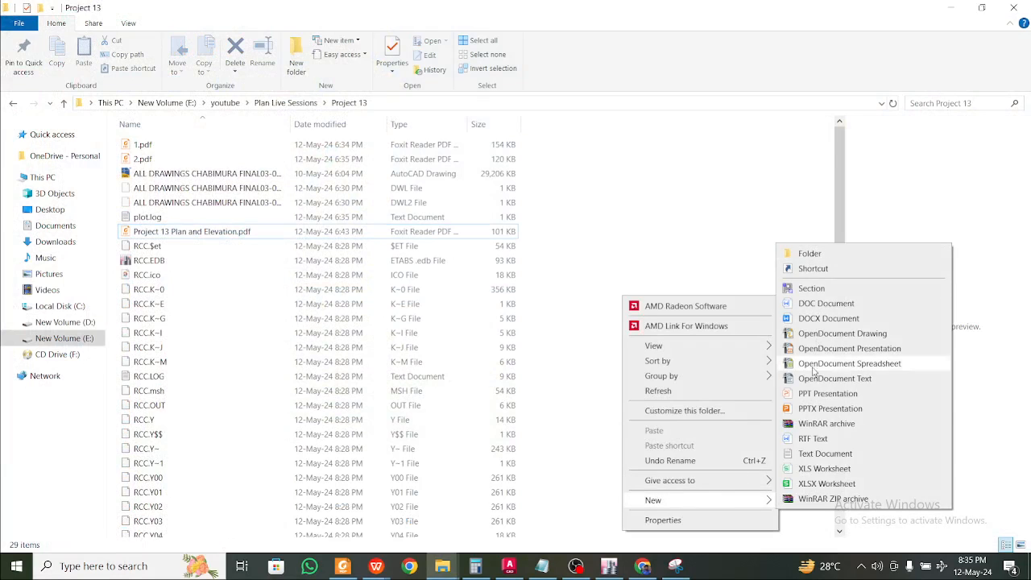
click(813, 485)
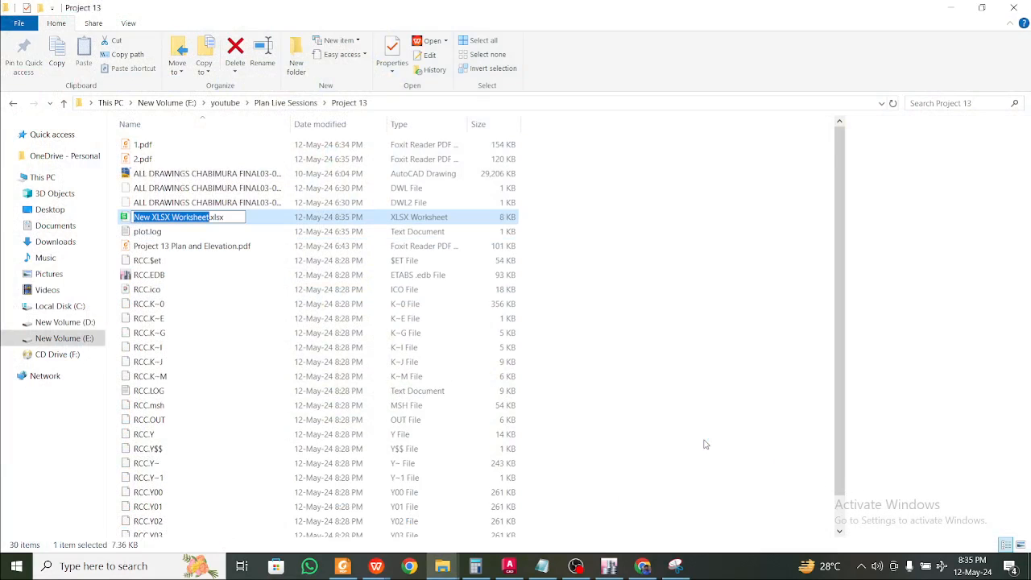
text(F)
key(Return)
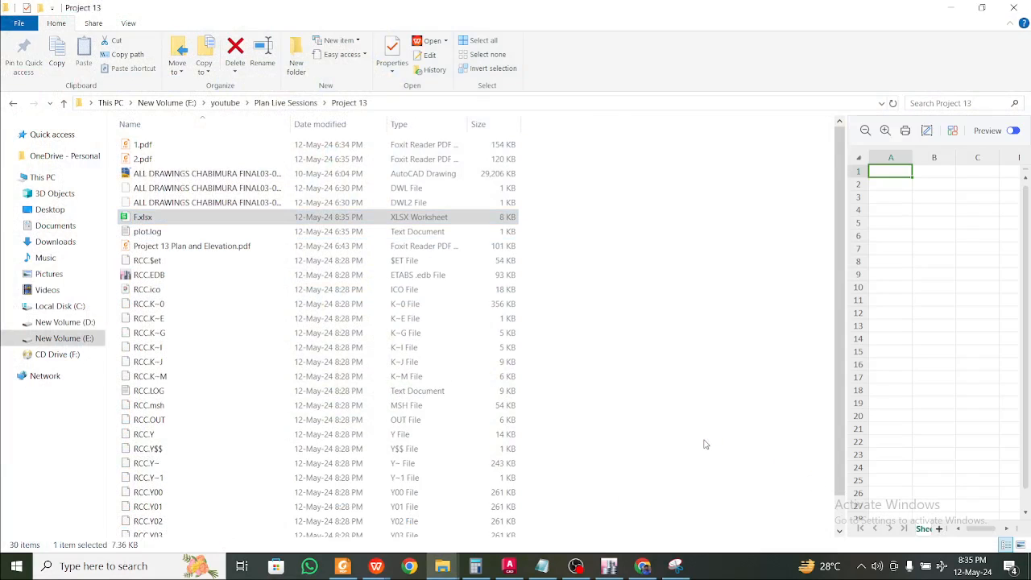
double_click(438, 217)
click(217, 214)
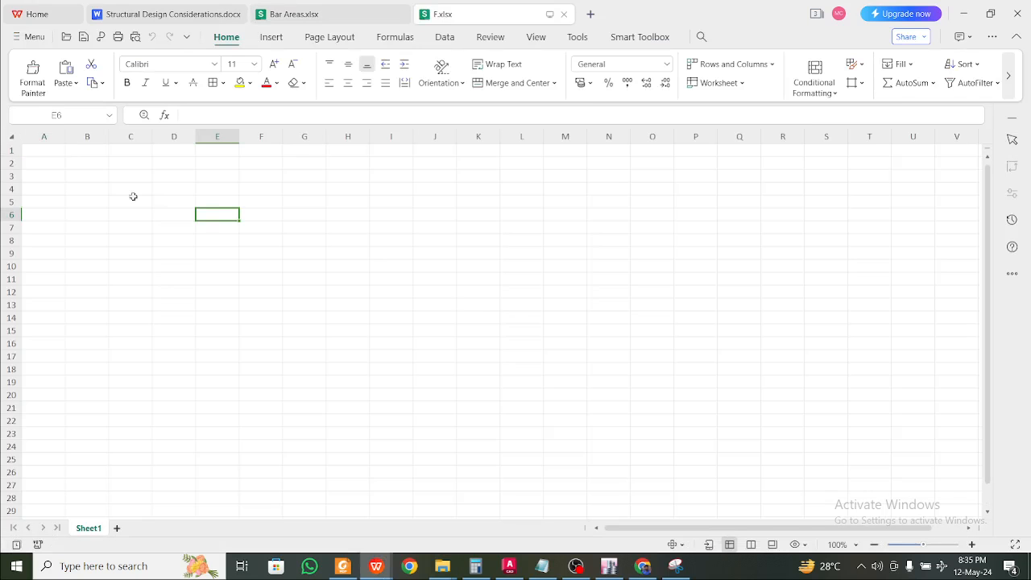
Paste the joint reactions at B3 and clear columns C to F
click(106, 174)
key(ctrl+v)
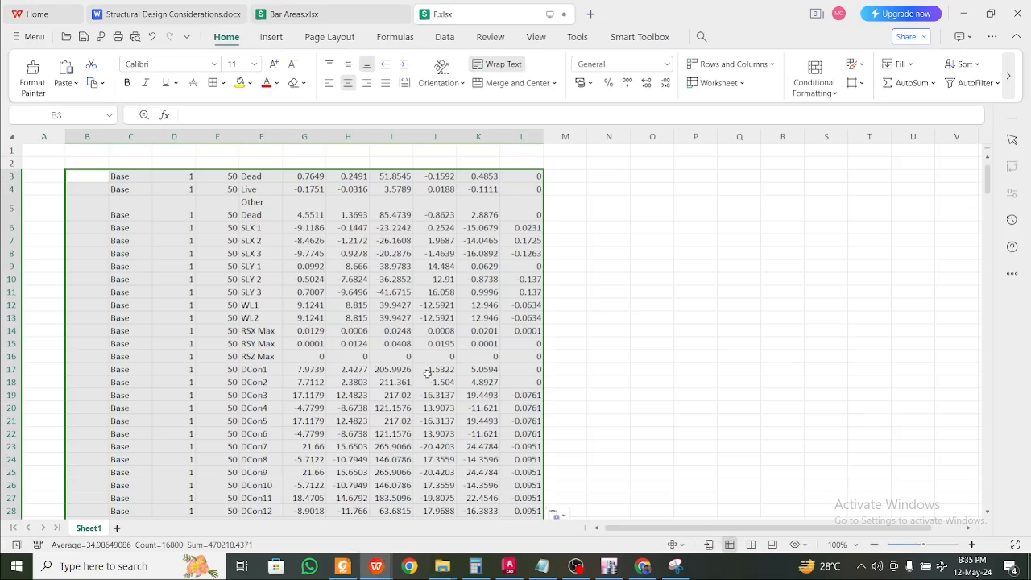
click(620, 279)
click(314, 229)
click(142, 136)
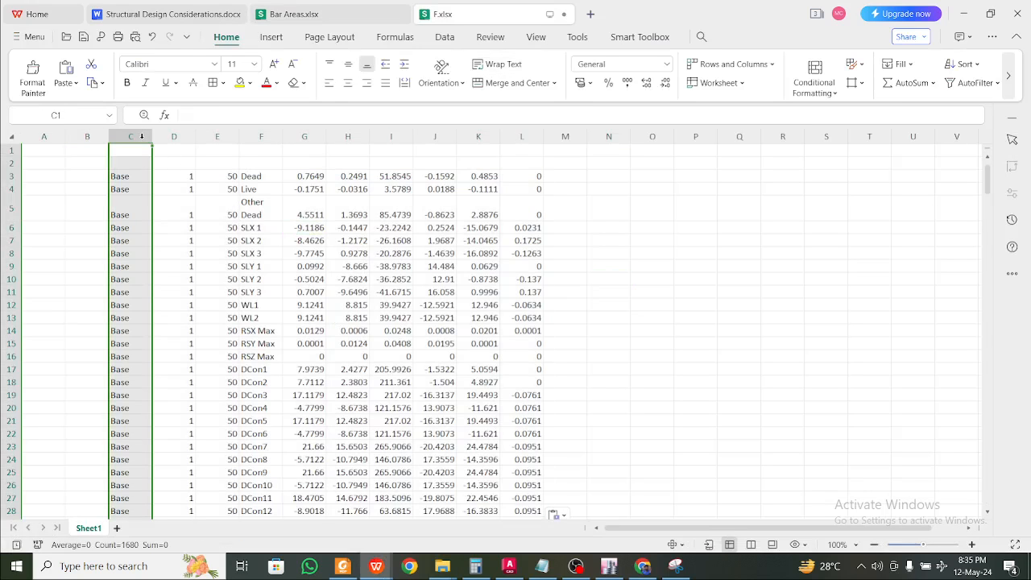
ctrl+click(181, 140)
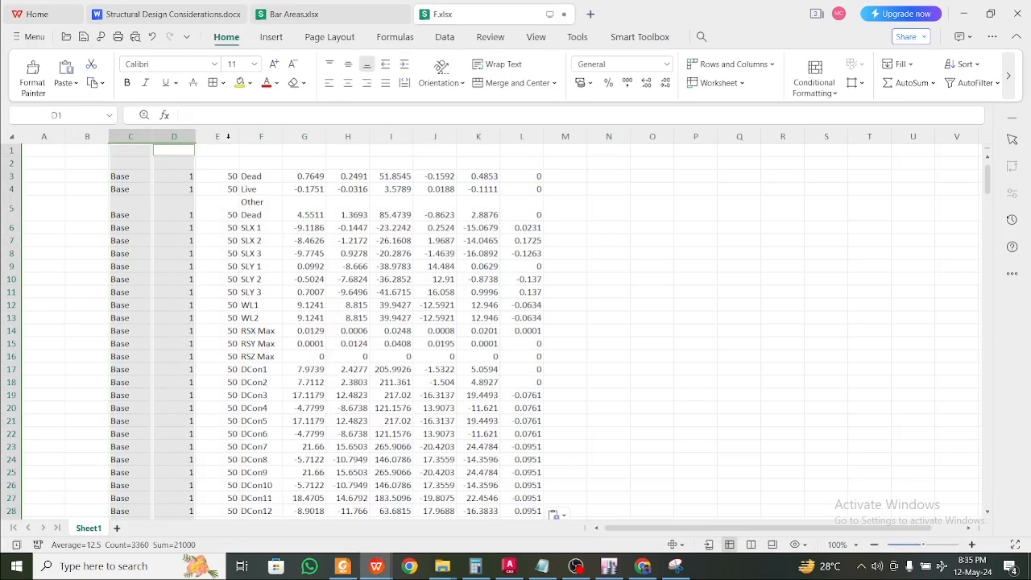
ctrl+click(228, 136)
ctrl+click(260, 135)
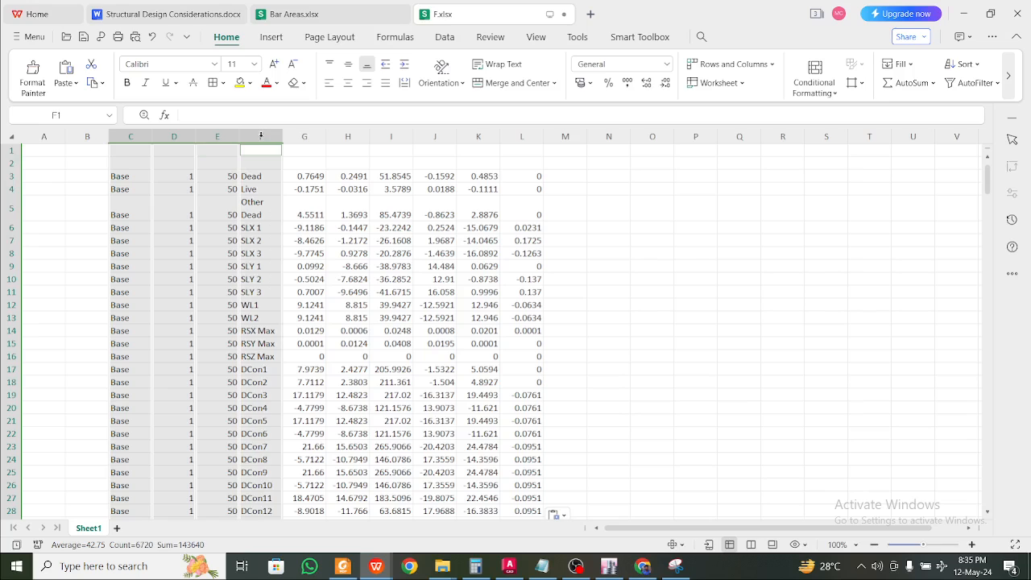
key(Delete)
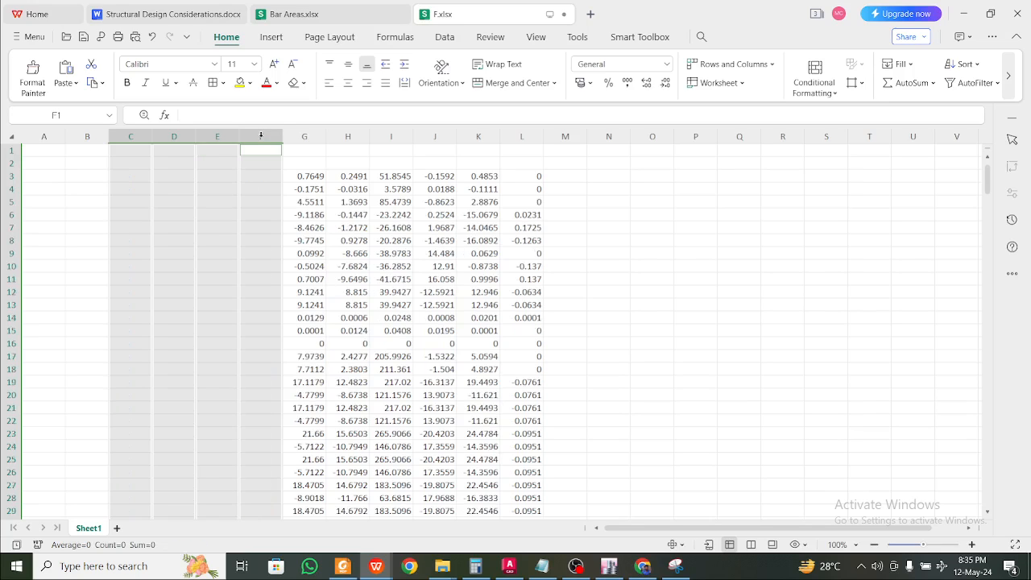
click(412, 192)
Compare the FX, FZ, MX and MY columns in the ETABS reactions table with the sheet
click(606, 566)
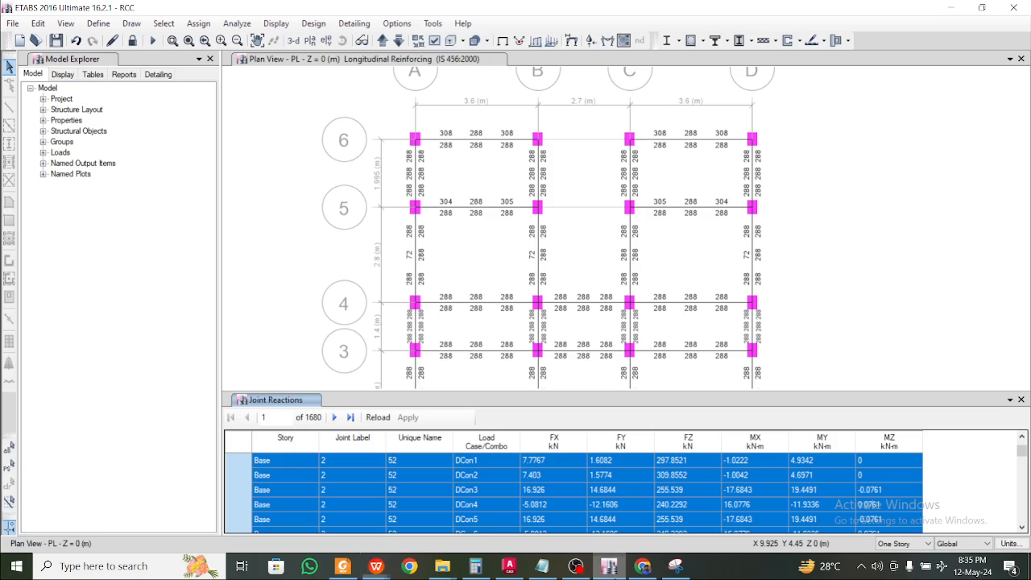
click(475, 493)
click(564, 477)
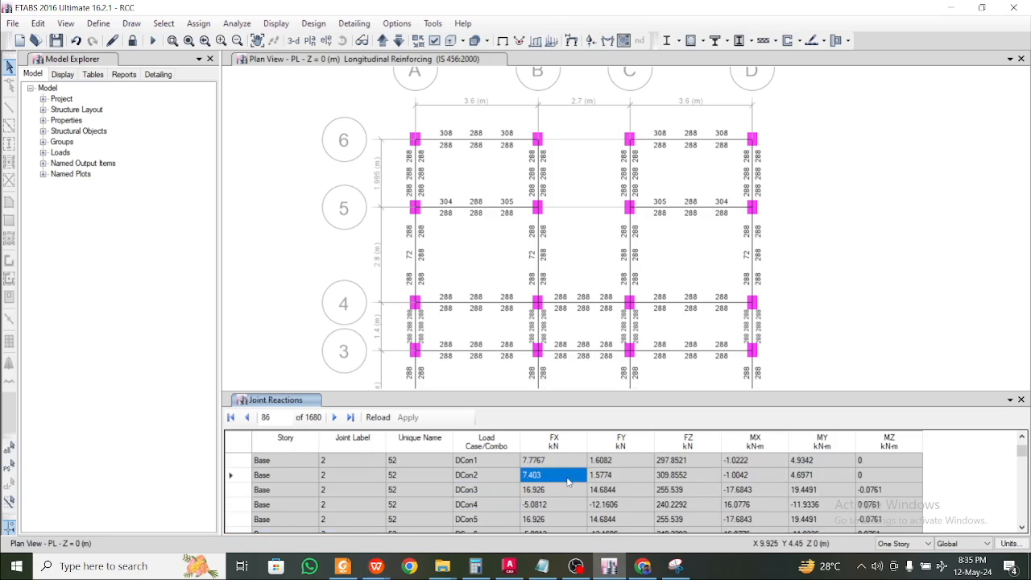
scroll(566, 481, up, 10)
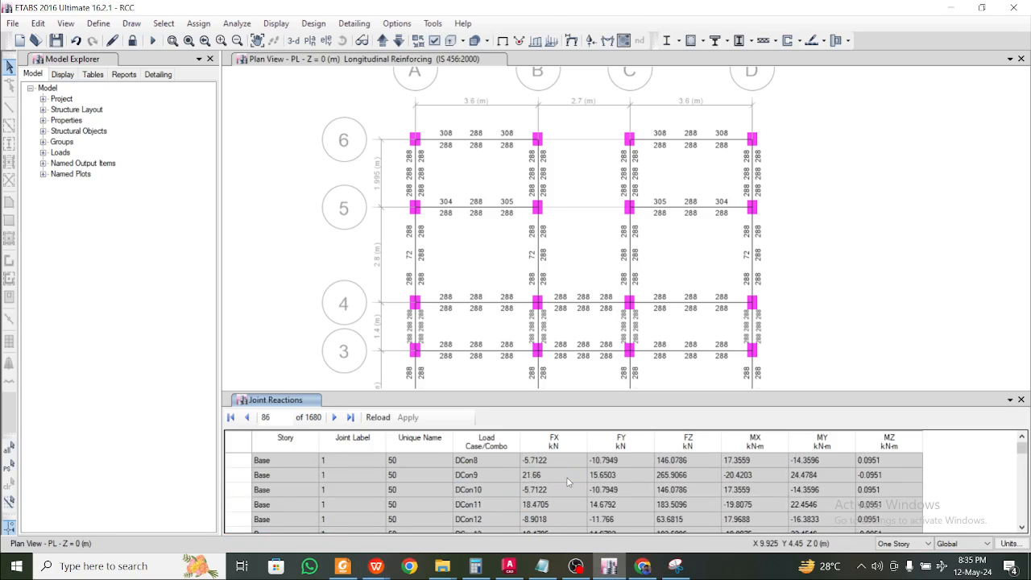
click(685, 466)
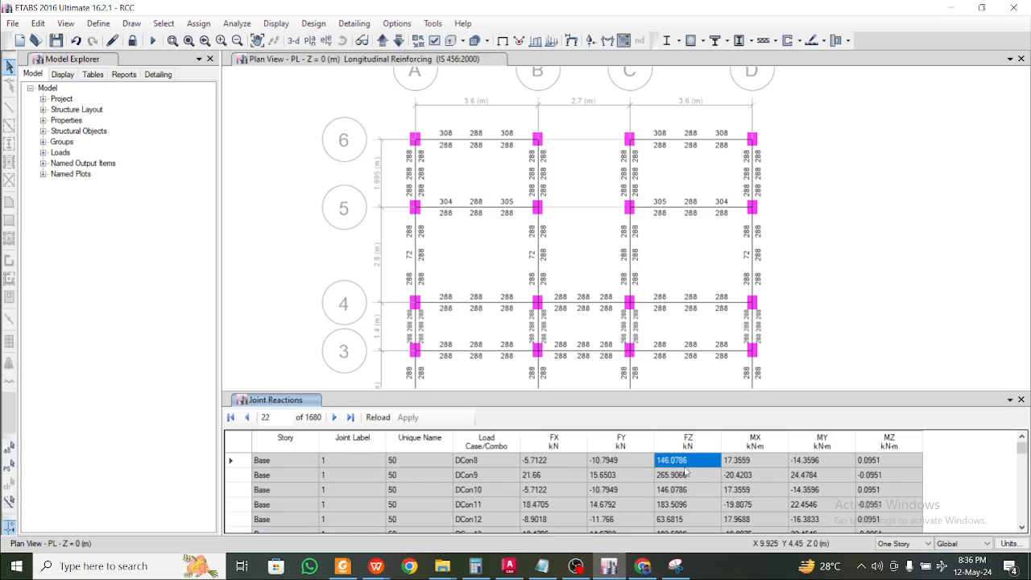
click(764, 463)
click(821, 443)
click(953, 7)
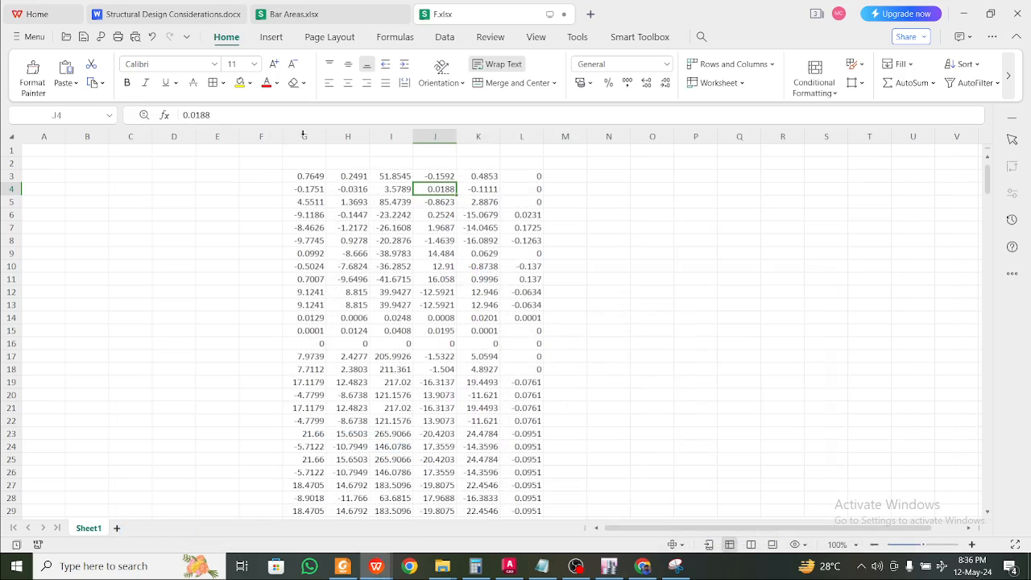
Delete the unneeded columns G, H and L
drag(303, 133, 342, 129)
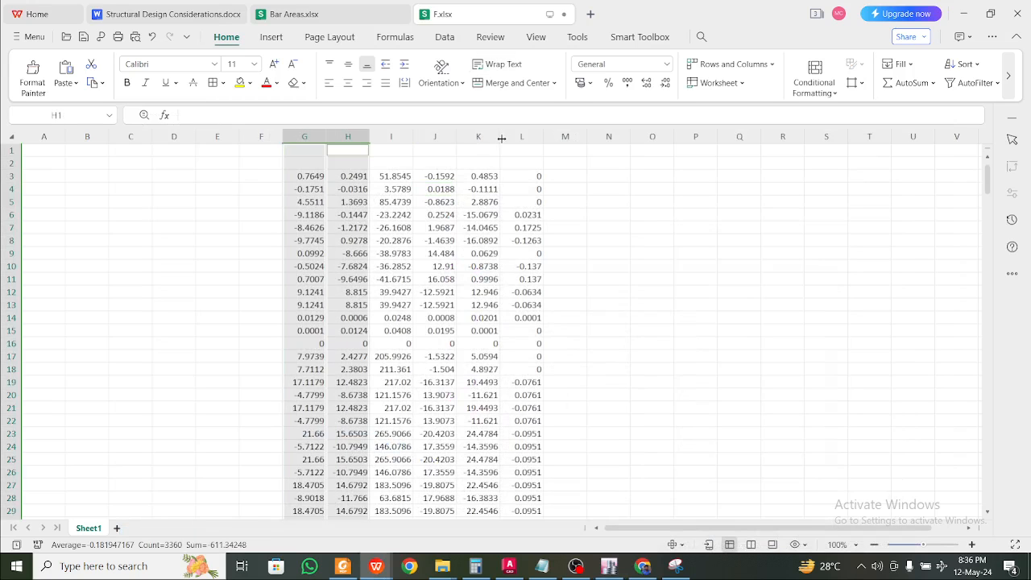
ctrl+click(531, 135)
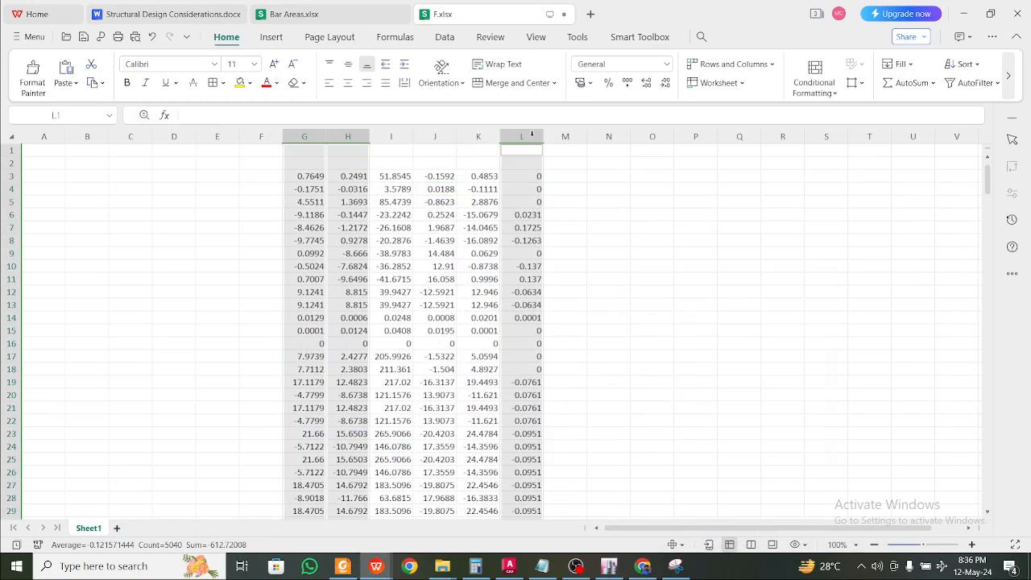
right_click(517, 168)
click(557, 212)
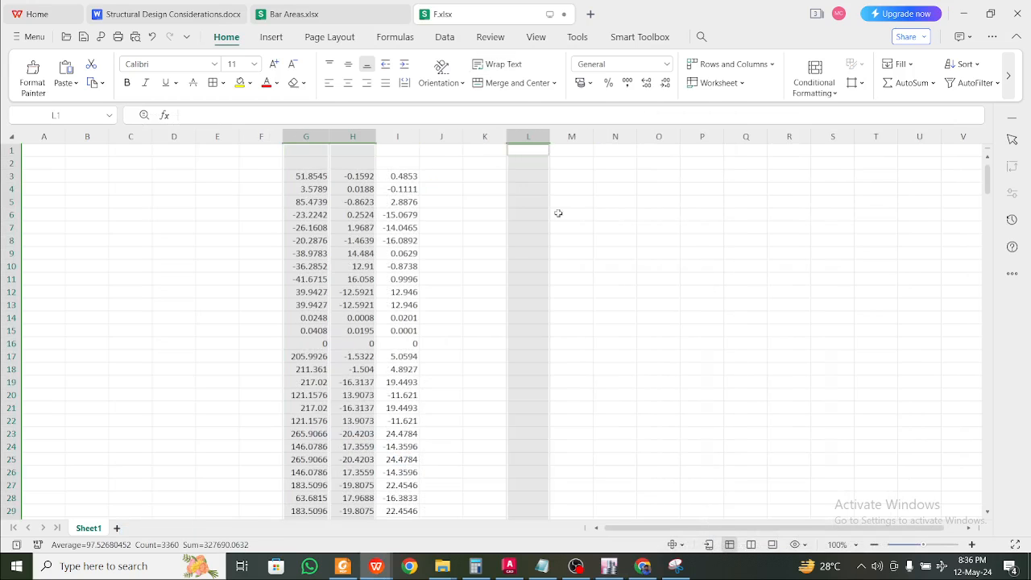
Add headers P, MX and MY in G2:I2 and middle-align them
click(295, 164)
text(P)
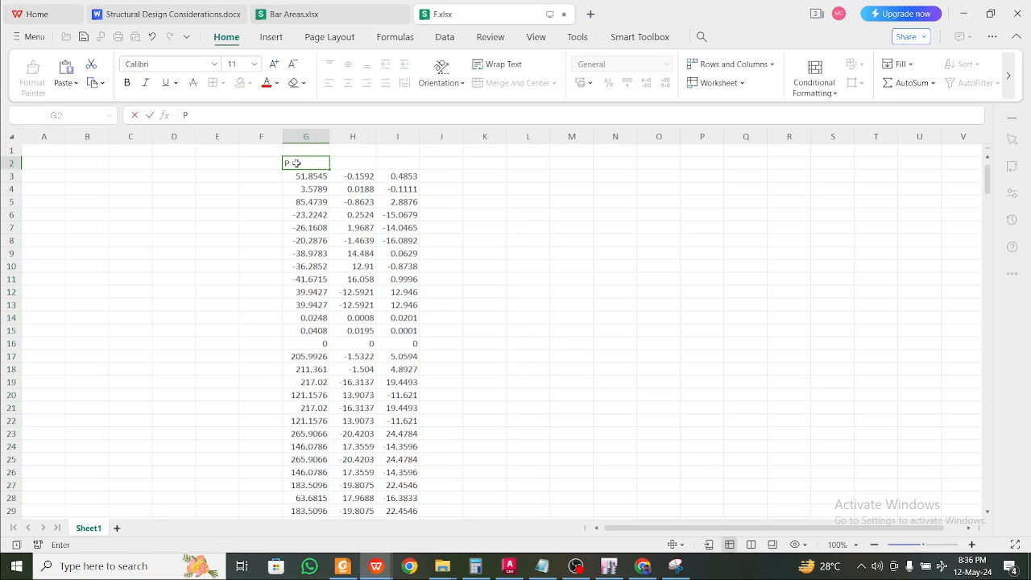
click(354, 166)
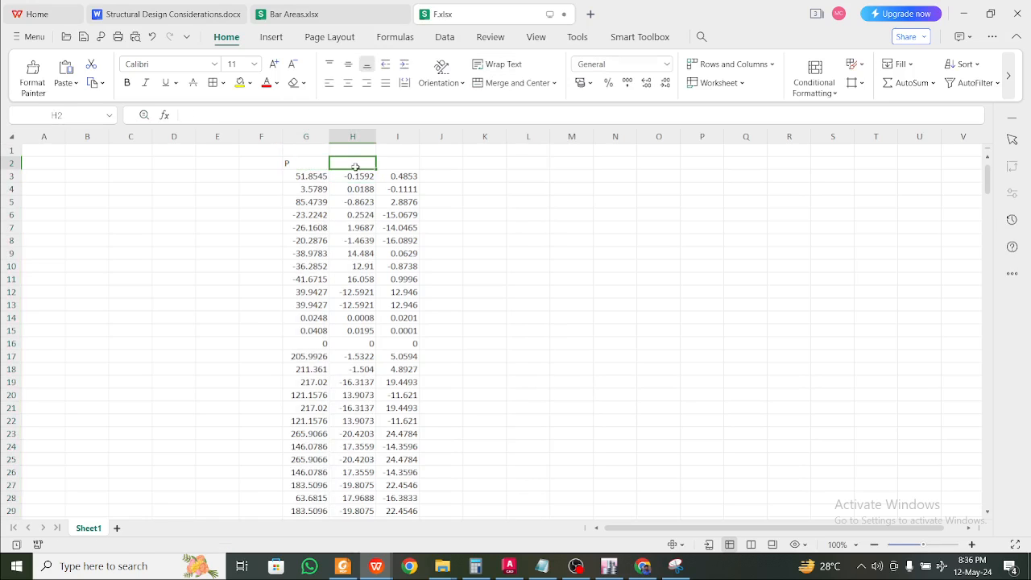
text(MX)
click(399, 162)
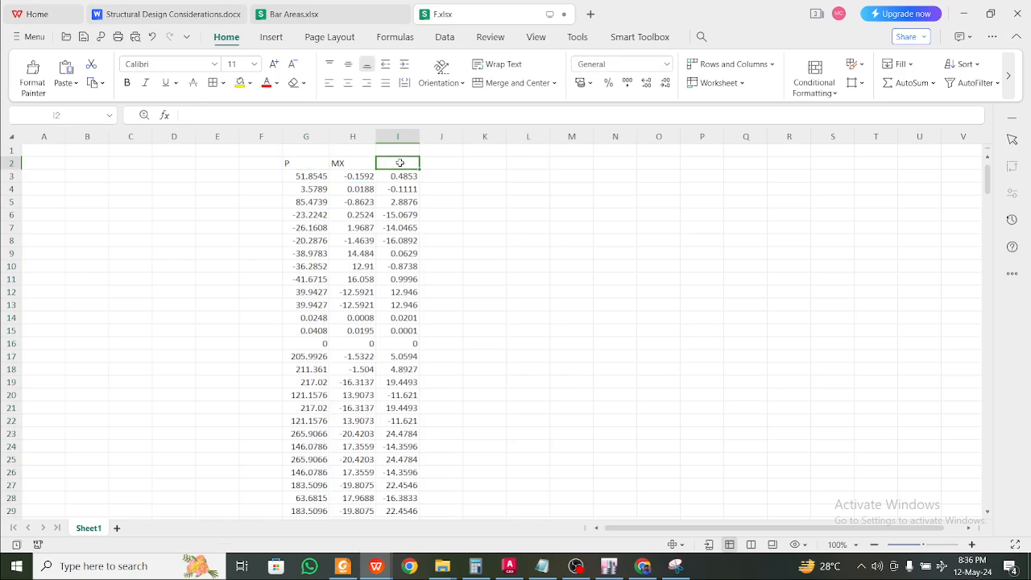
text(MY)
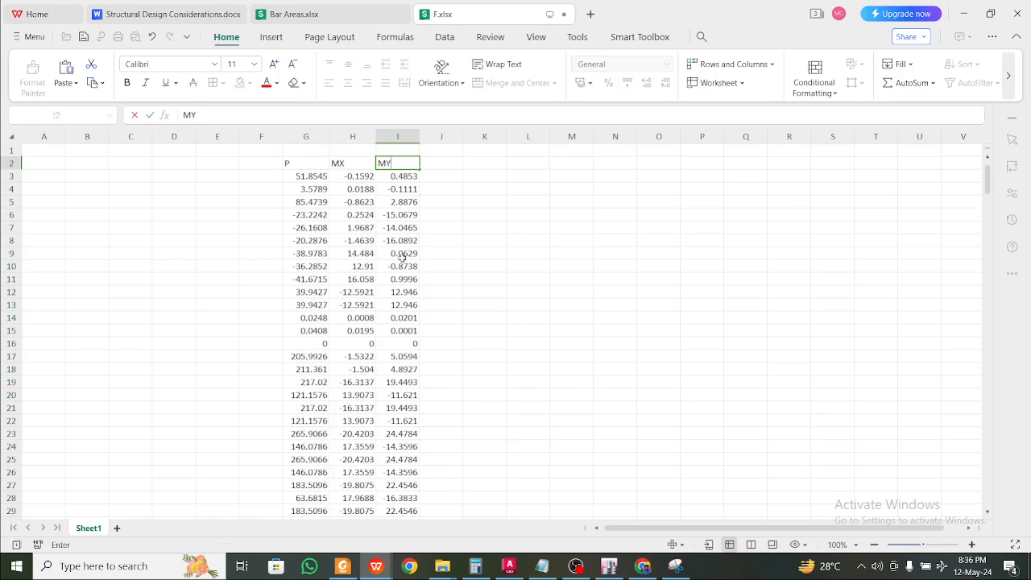
click(467, 253)
drag(293, 164, 407, 159)
click(348, 64)
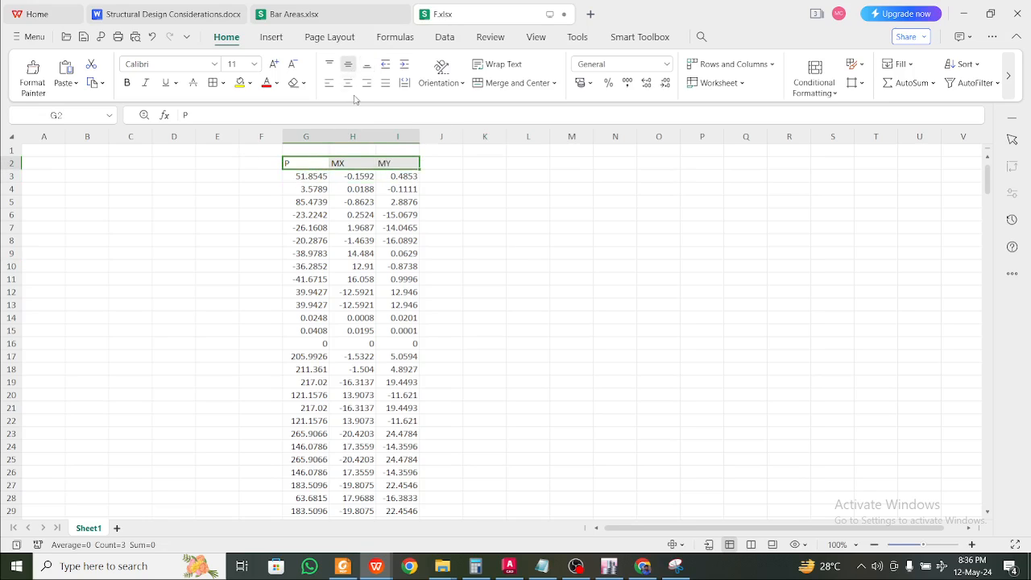
Centre the P, MX and MY headers horizontally
click(347, 82)
click(448, 216)
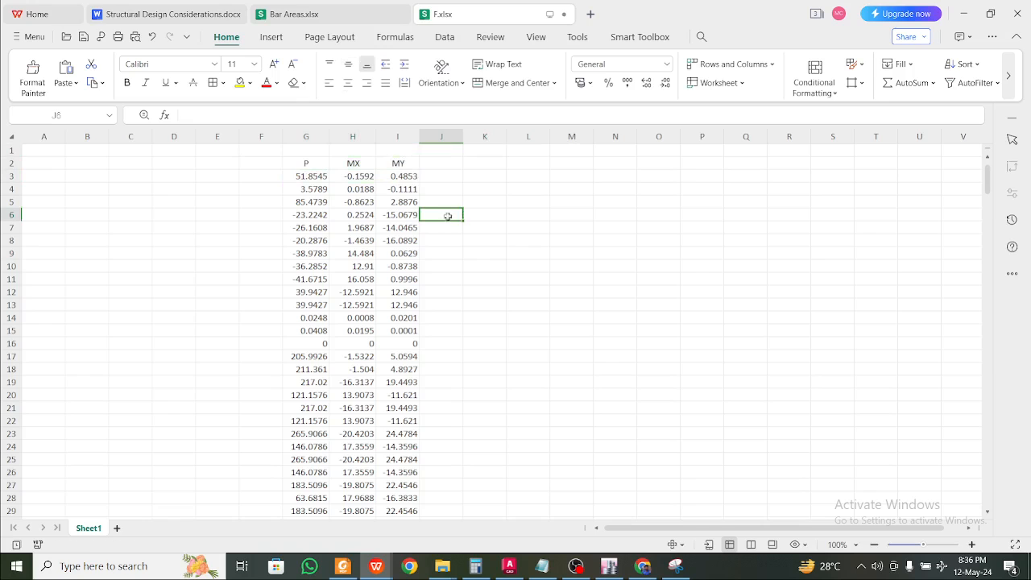
scroll(403, 282, down, 4)
scroll(404, 286, up, 4)
Enter =MAX(G3:G4) in cell L4
click(523, 200)
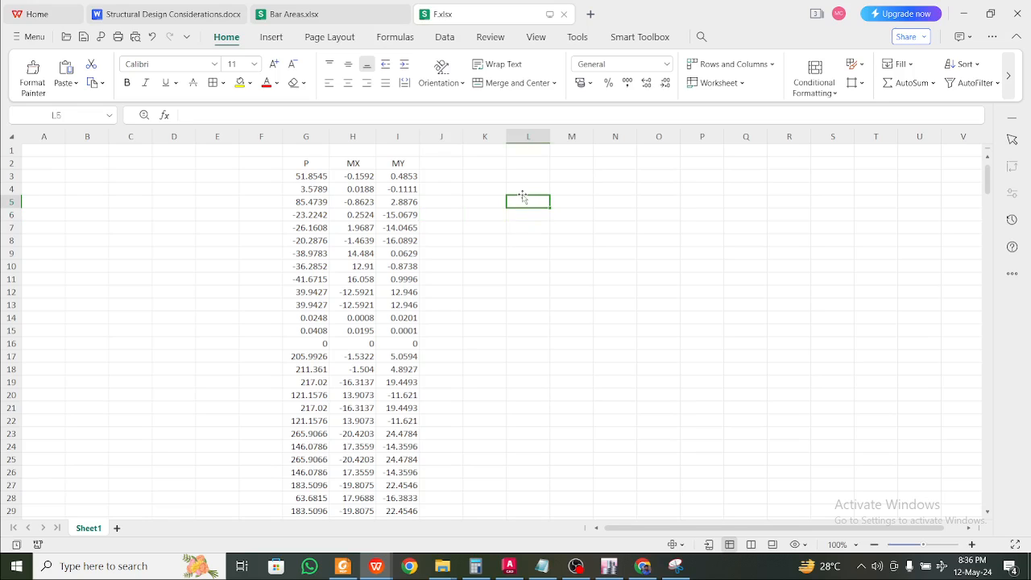
click(524, 189)
text(=max)
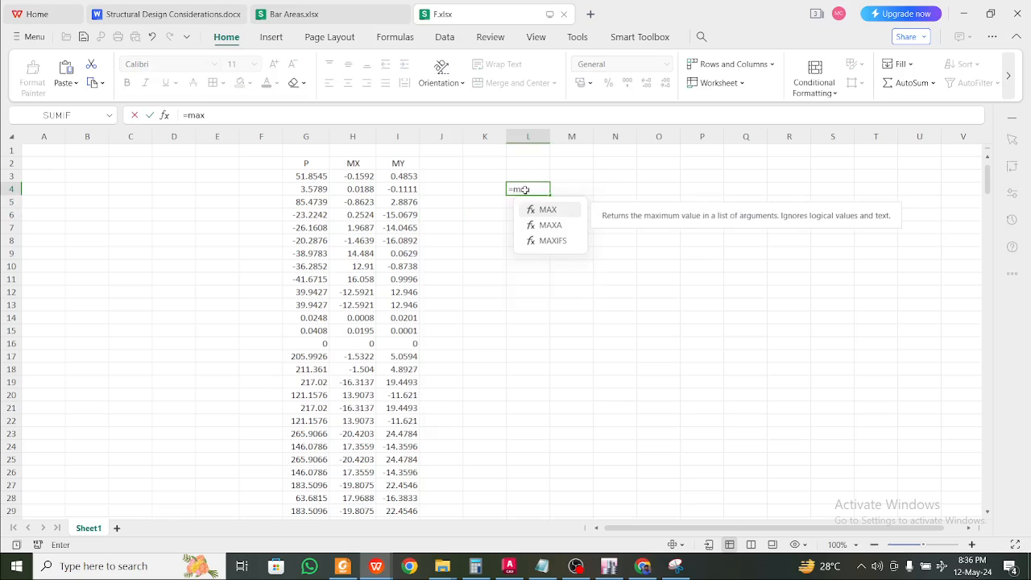
text(()
drag(308, 177, 314, 192)
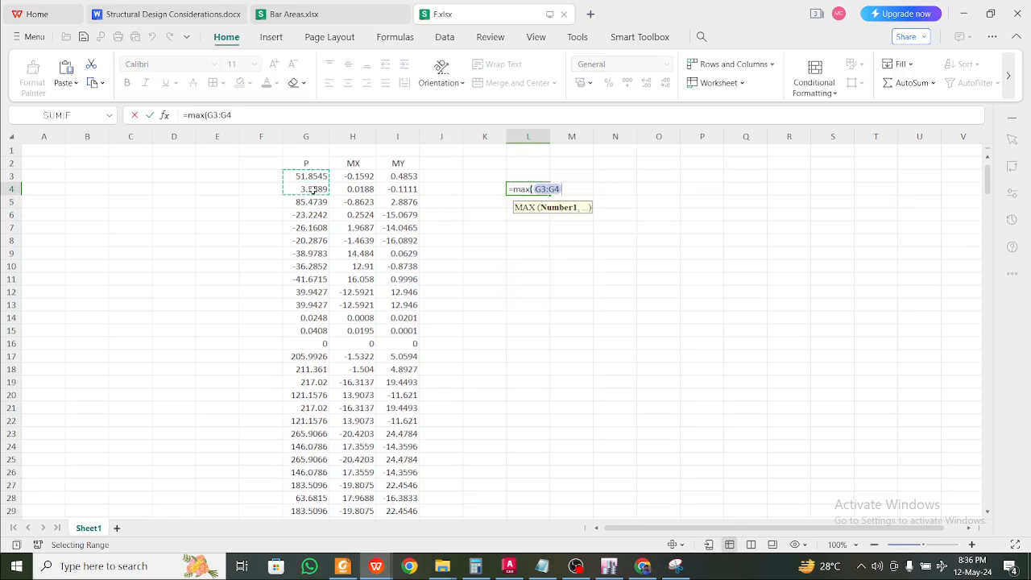
key(Return)
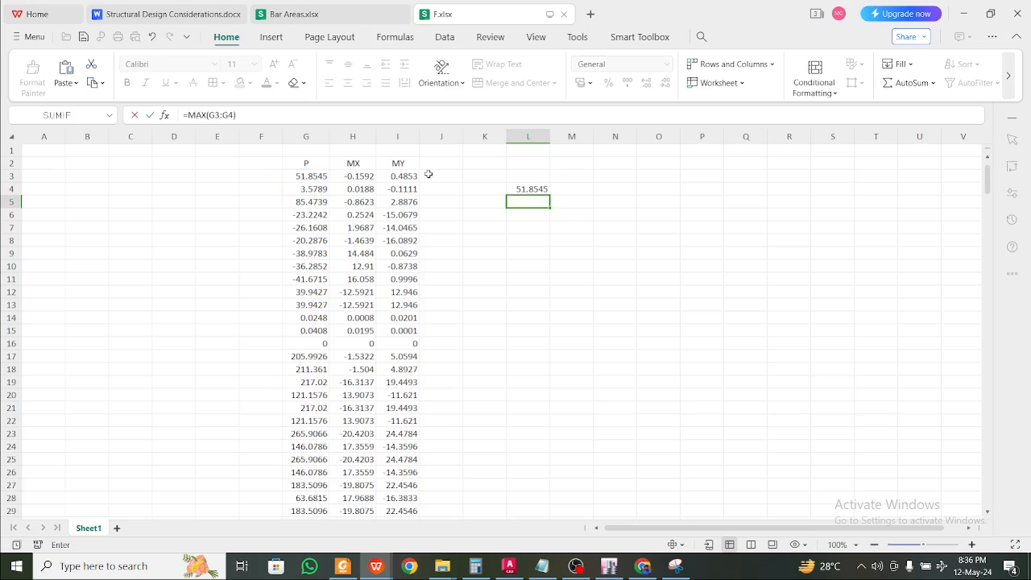
Extend L4's range to G3:G1682 so it returns the maximum P, 422.4706
scroll(448, 261, down, 7)
scroll(685, 246, down, 10)
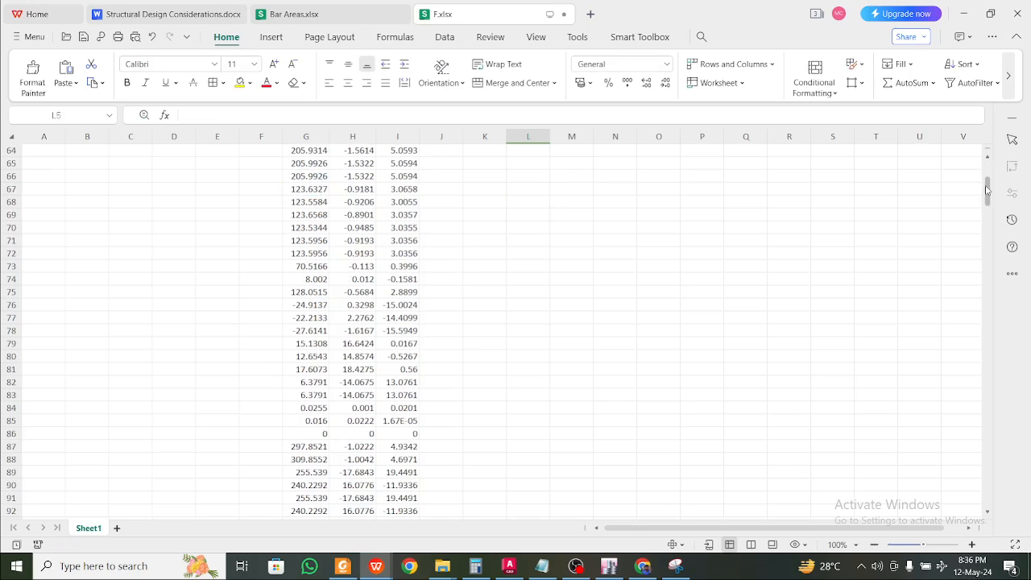
drag(986, 192, 986, 488)
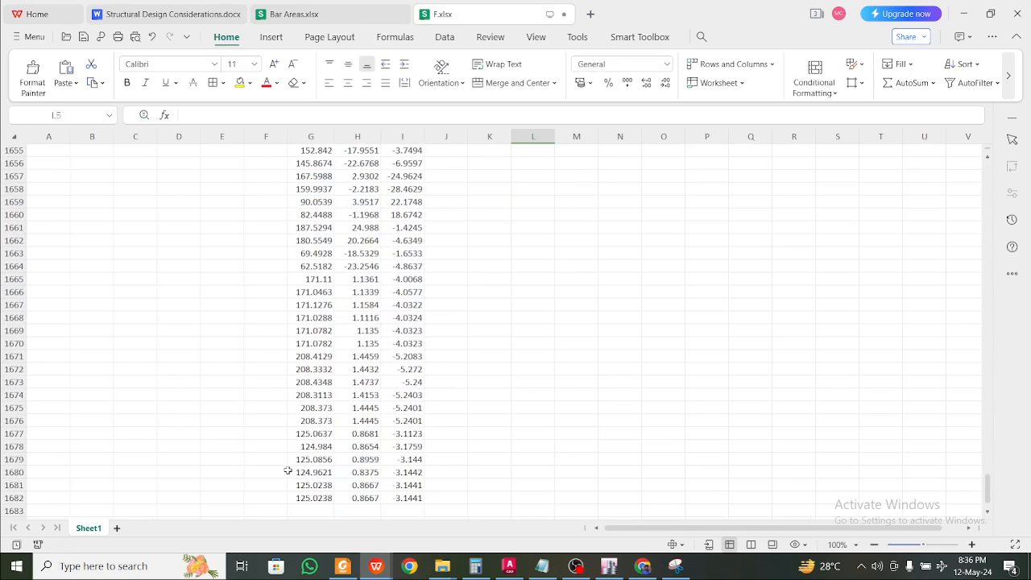
click(255, 501)
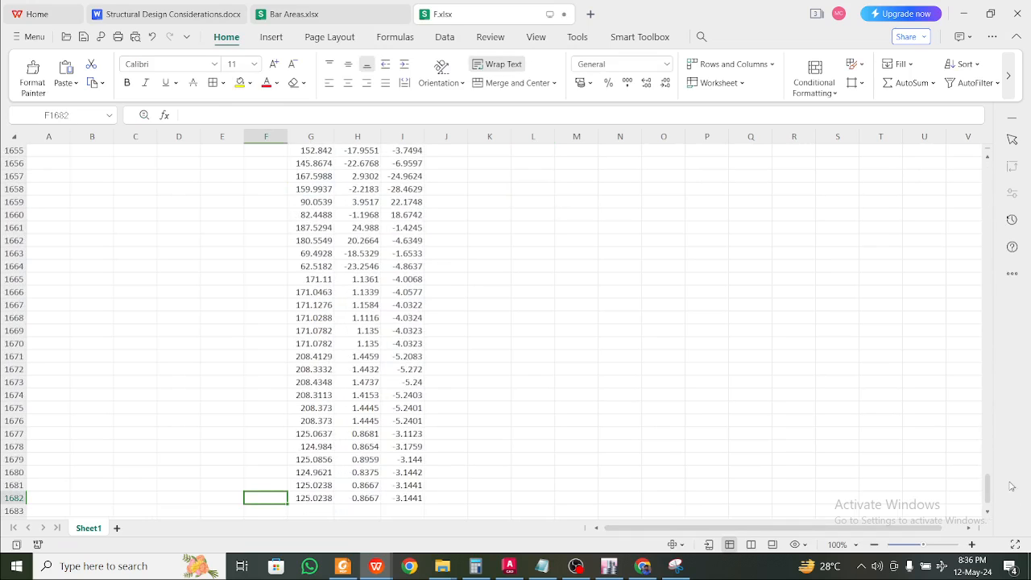
drag(988, 490, 987, 210)
click(543, 187)
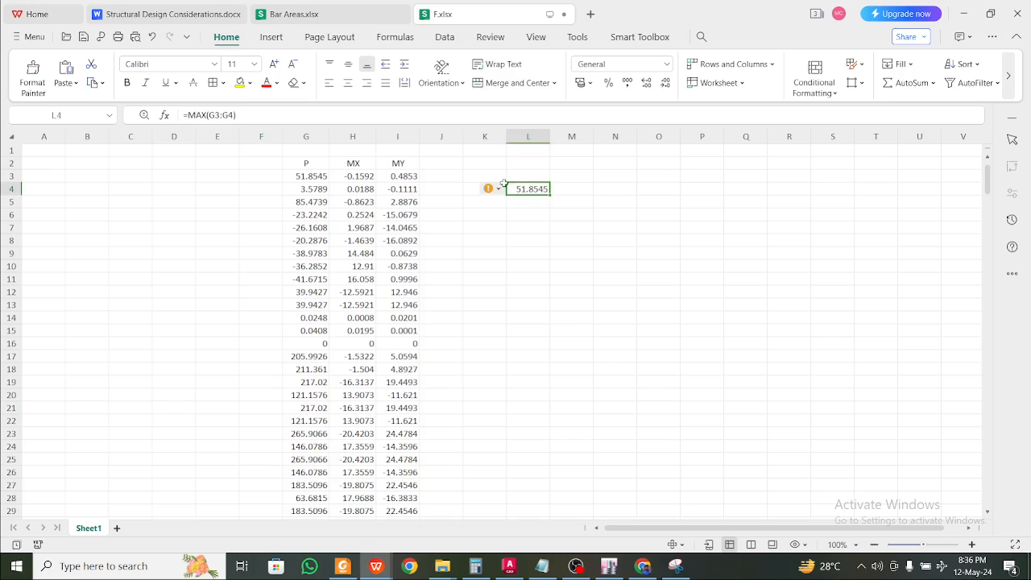
double_click(231, 115)
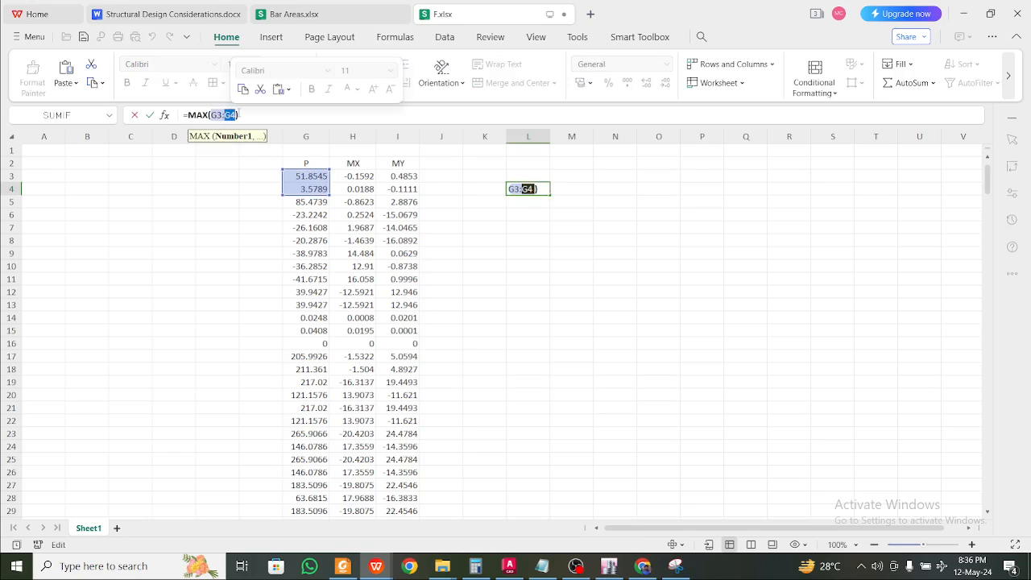
key(shift+Right)
key(Right)
key(shift+Left)
key(shift+Left)
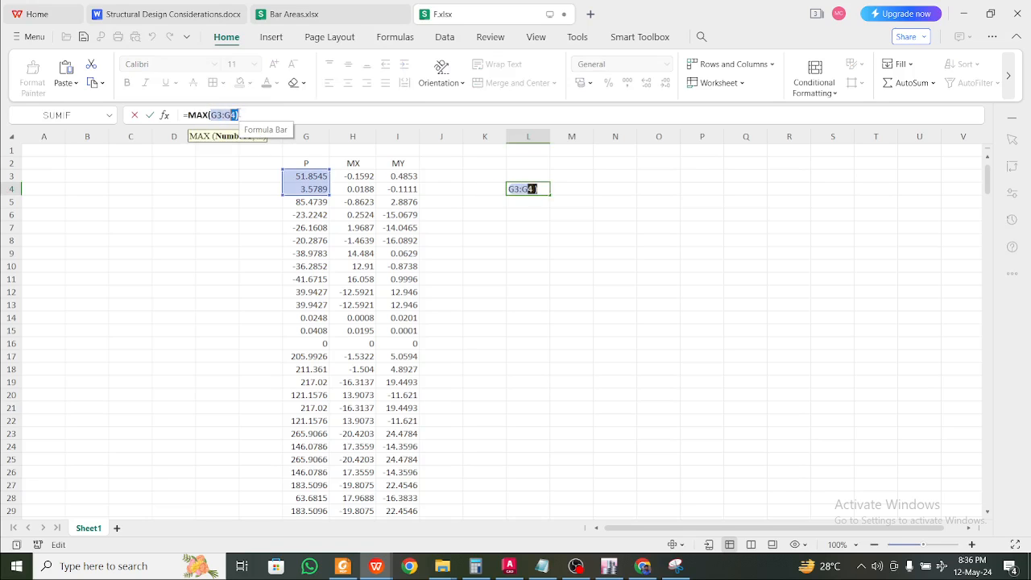
key(Right)
key(ctrl+shift+Down)
key(Return)
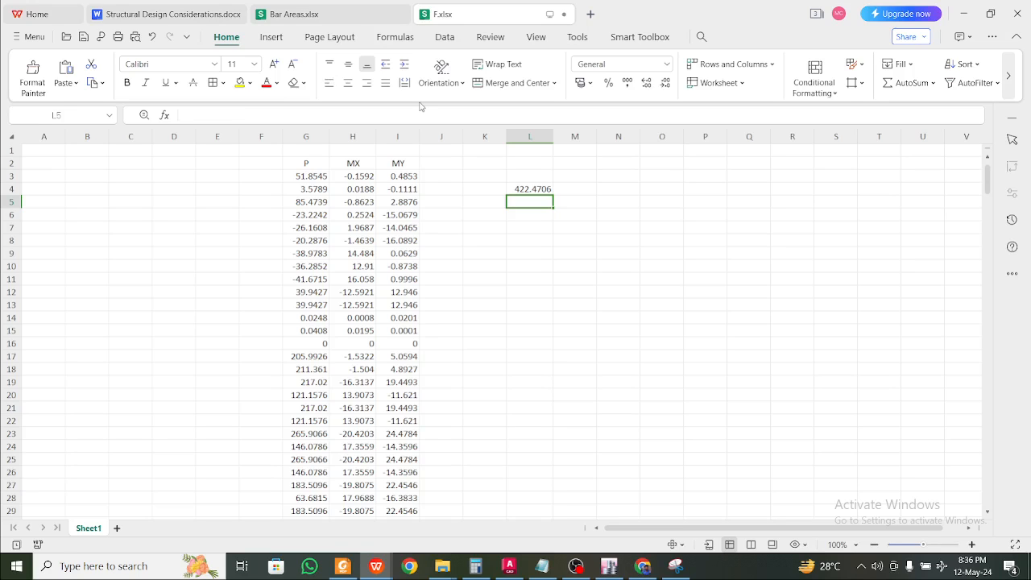
Abandon a hand-typed MIN formula in L5 and restore L4's MAX formula unchanged
text(=mion)
key(BackSpace)
key(BackSpace)
key(BackSpace)
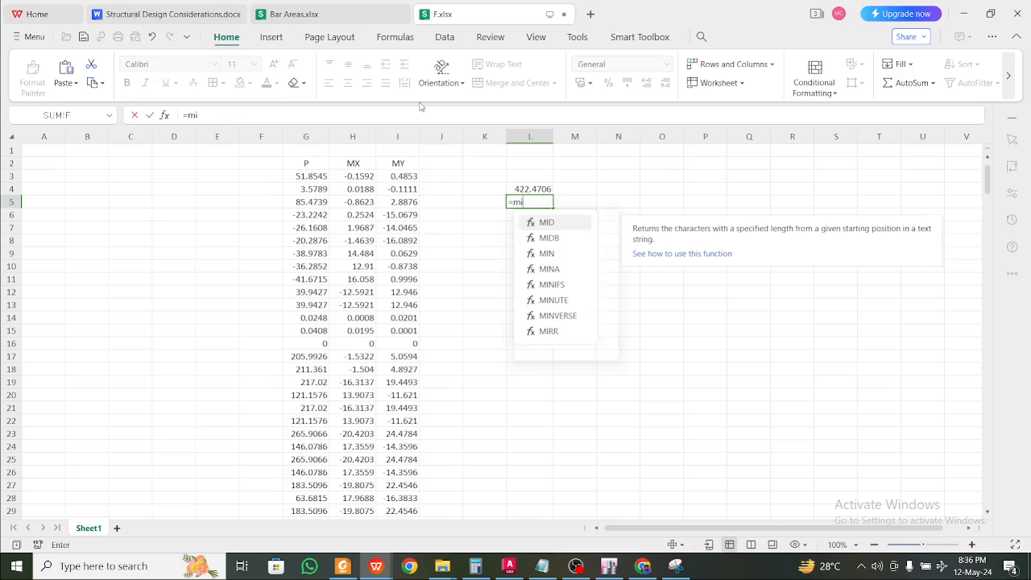
text(in)
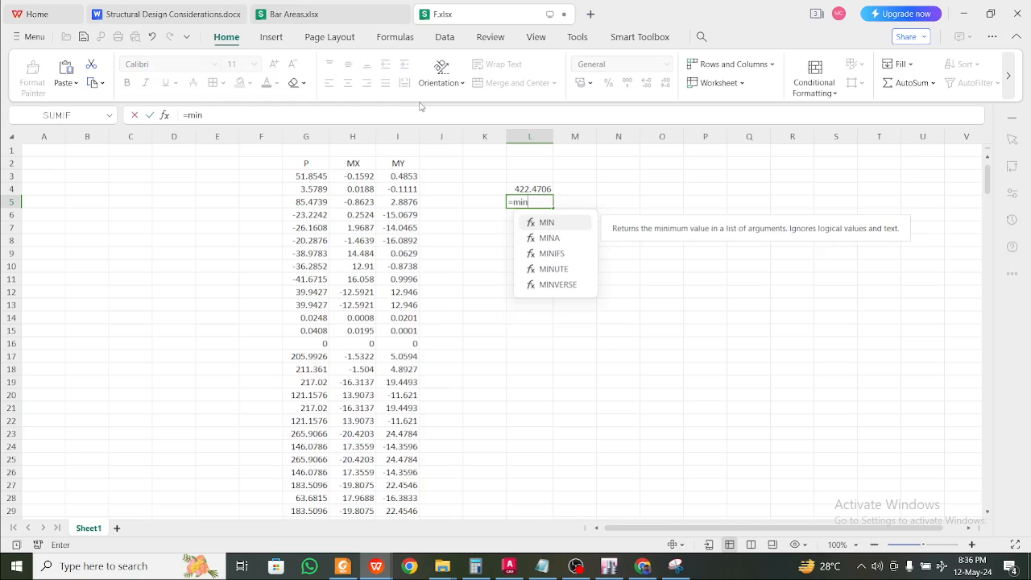
text(()
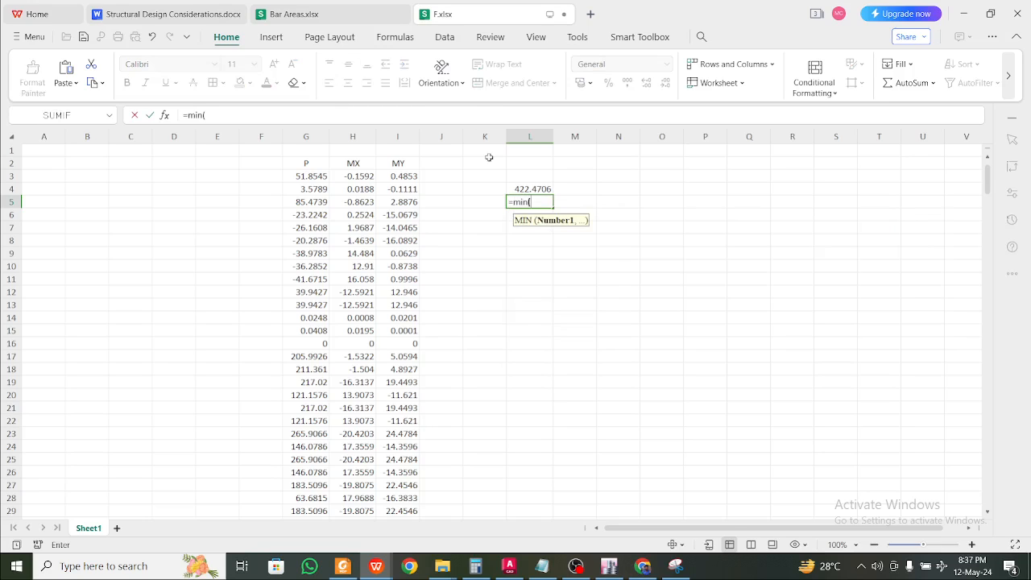
key(ctrl+a)
key(Escape)
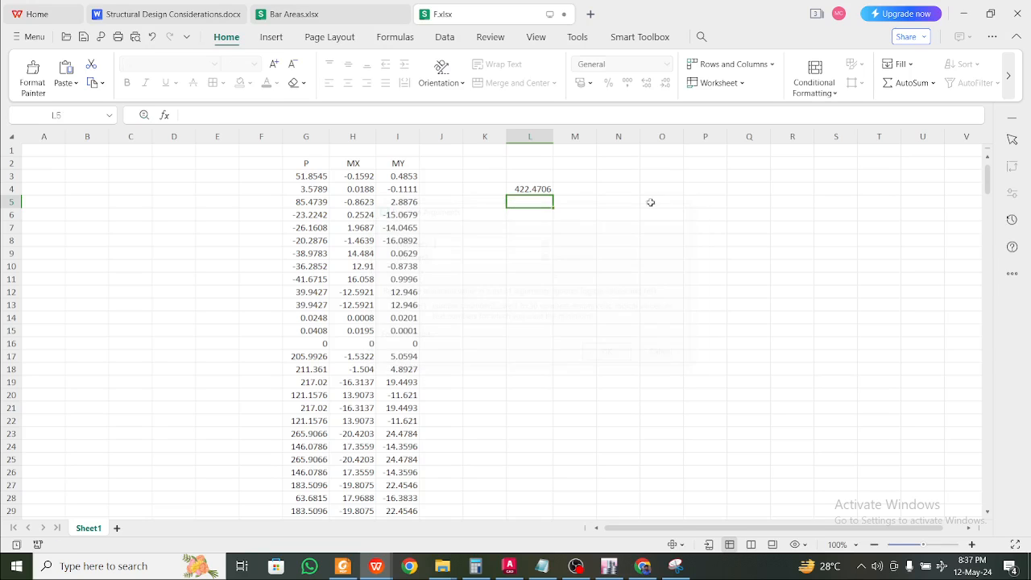
click(534, 188)
drag(251, 116, 63, 105)
key(ctrl+v)
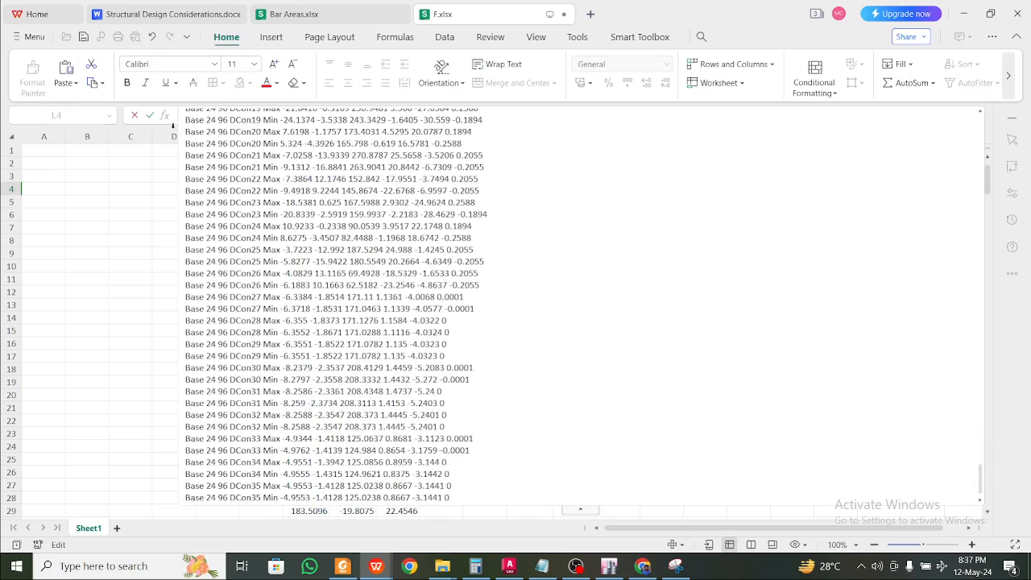
scroll(347, 215, up, 5)
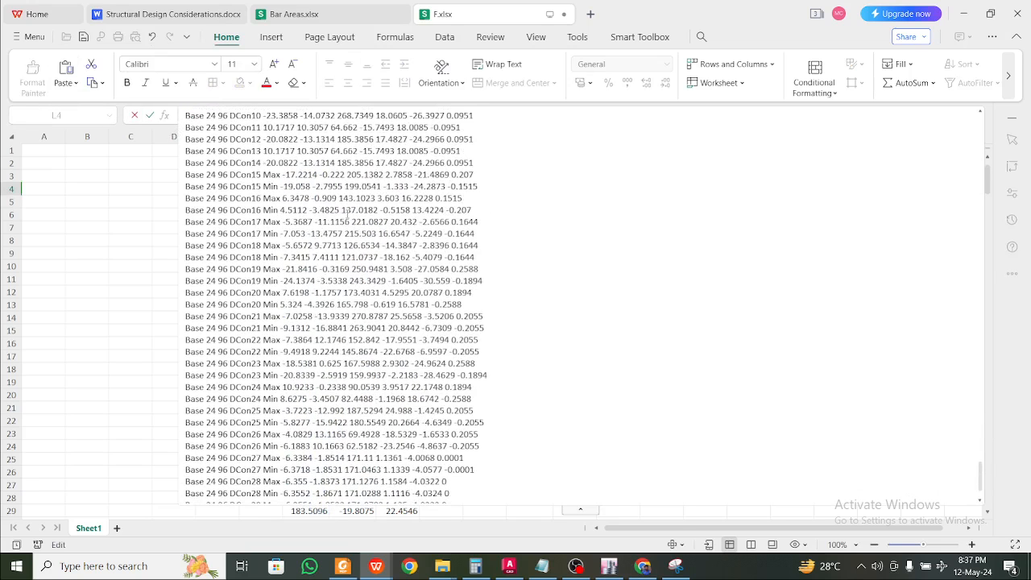
key(Escape)
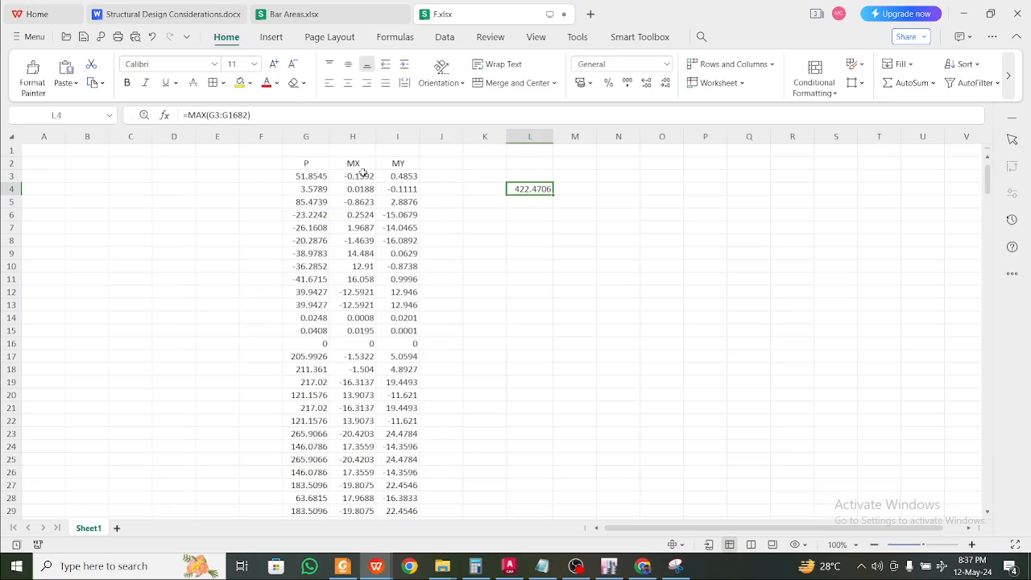
double_click(229, 115)
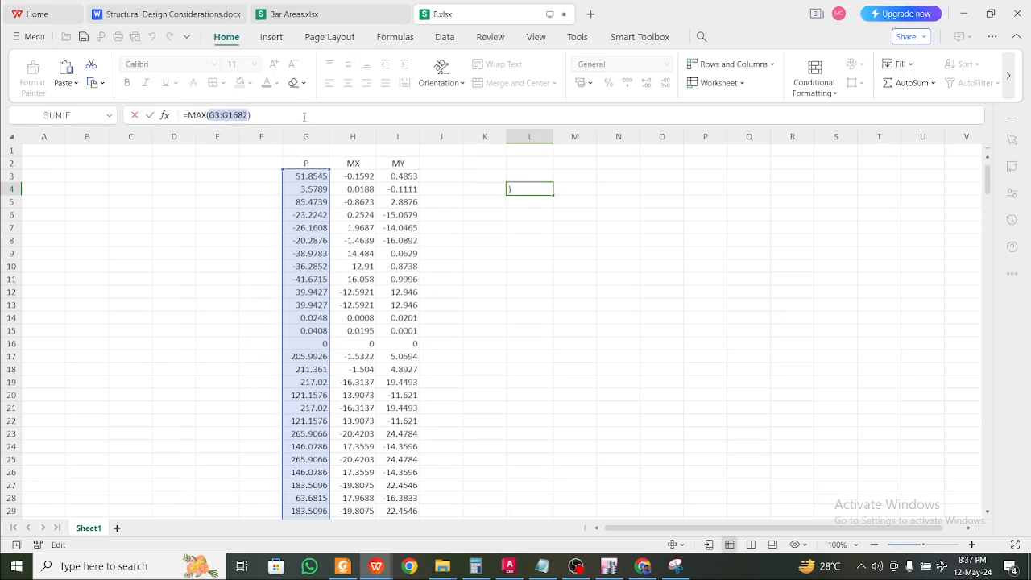
key(Return)
Copy L4's formula to L5 and change MAX to MIN, giving minimum P -42.9496
key(ctrl+c)
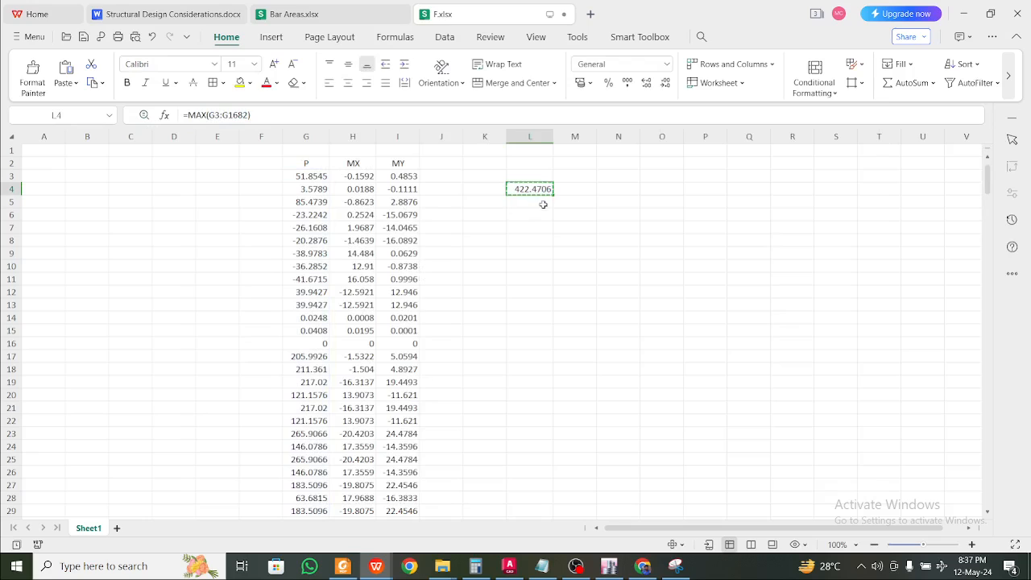
click(531, 202)
key(ctrl+v)
key(Escape)
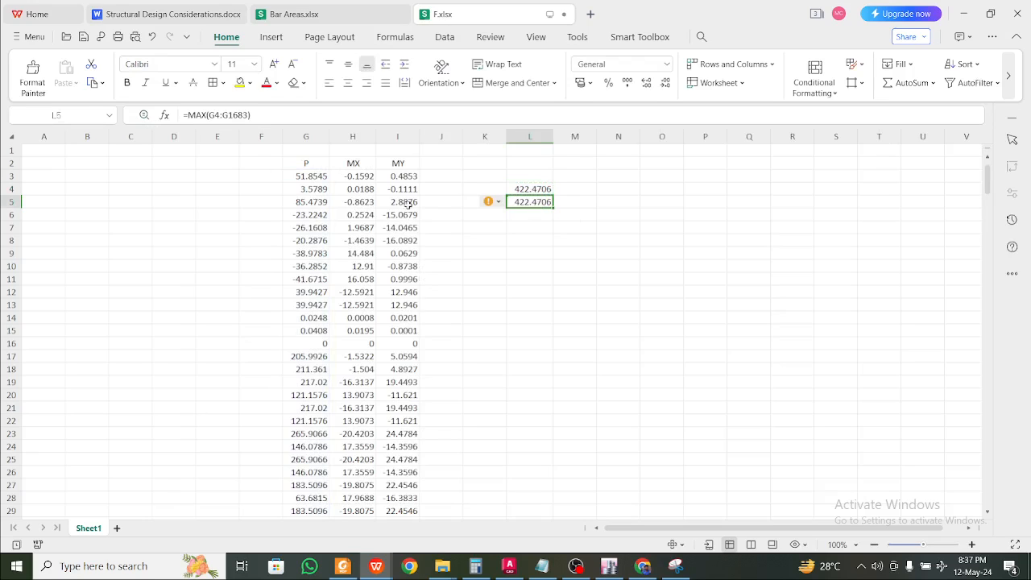
double_click(208, 115)
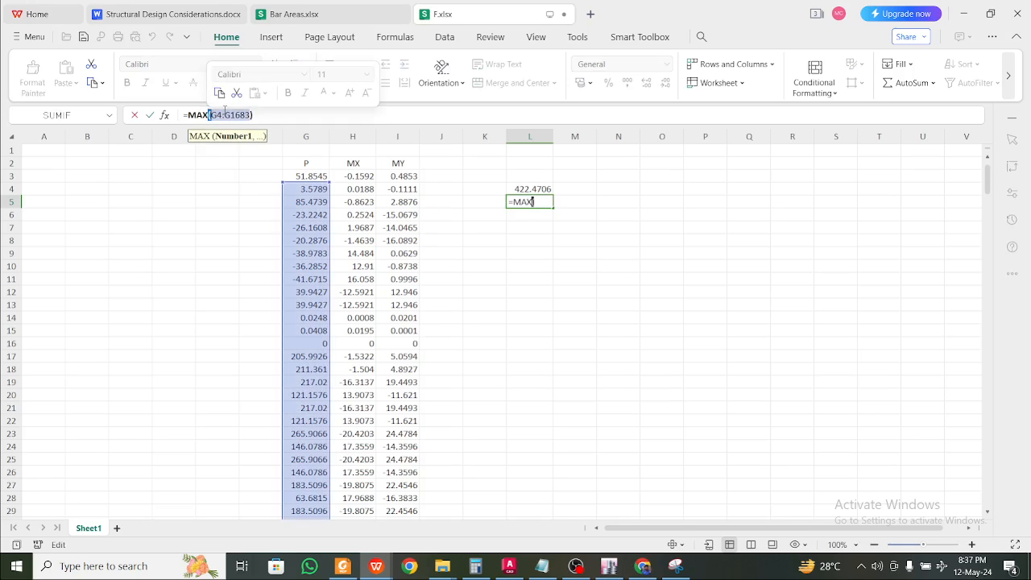
key(shift+Left)
key(shift+Left)
key(shift+Left)
key(shift+Left)
key(shift+Right)
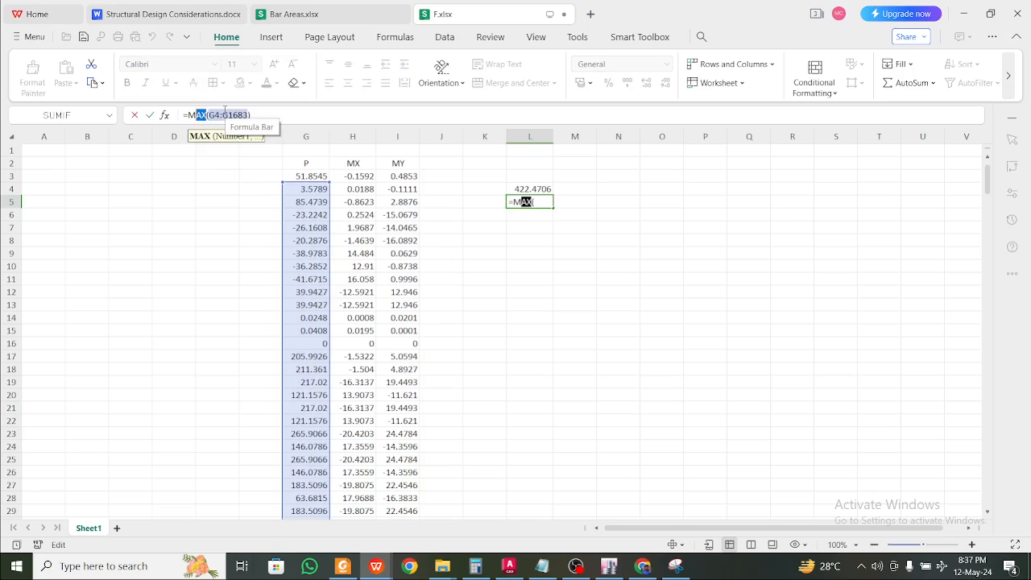
text(in)
key(Tab)
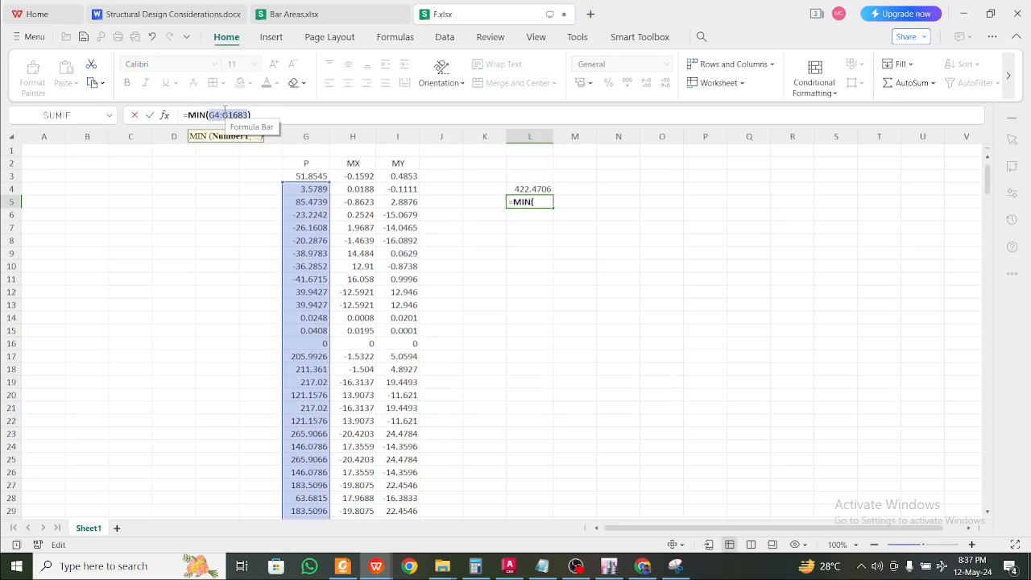
key(Return)
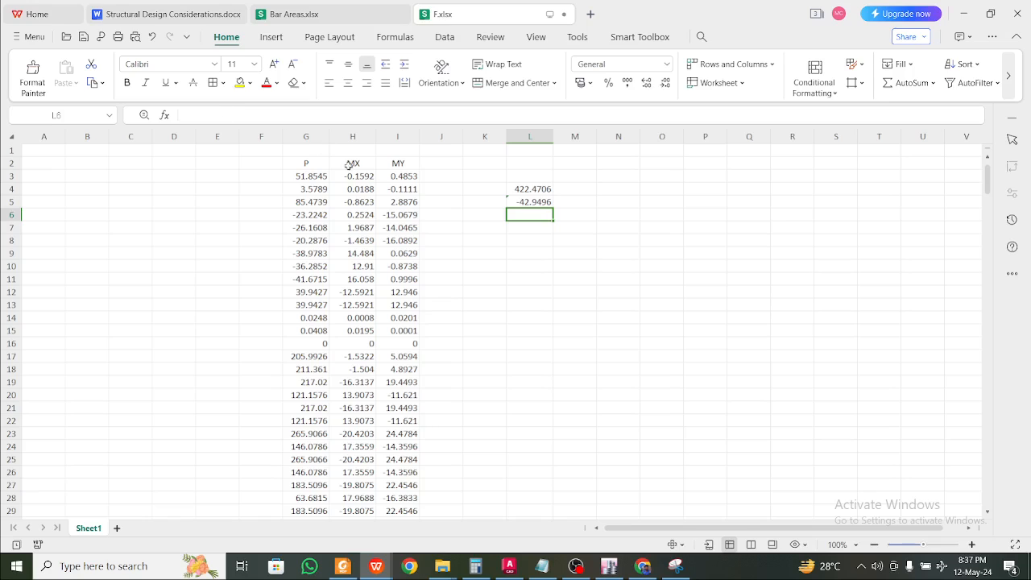
drag(532, 189, 640, 201)
Extend the max/min formulas into columns M and N and head L3:N3 as P, Mx, My
click(535, 187)
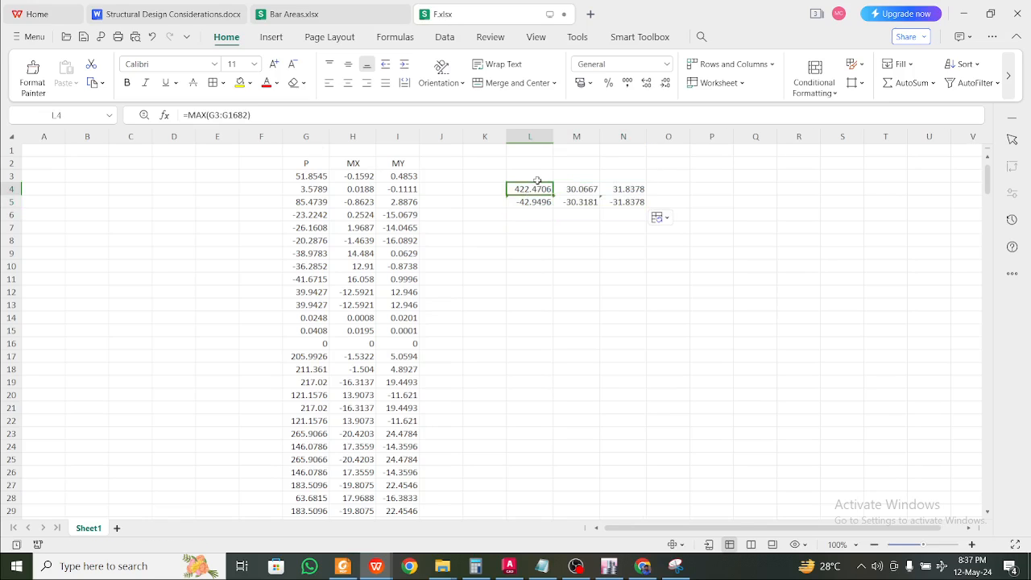
click(537, 177)
text(P)
click(588, 178)
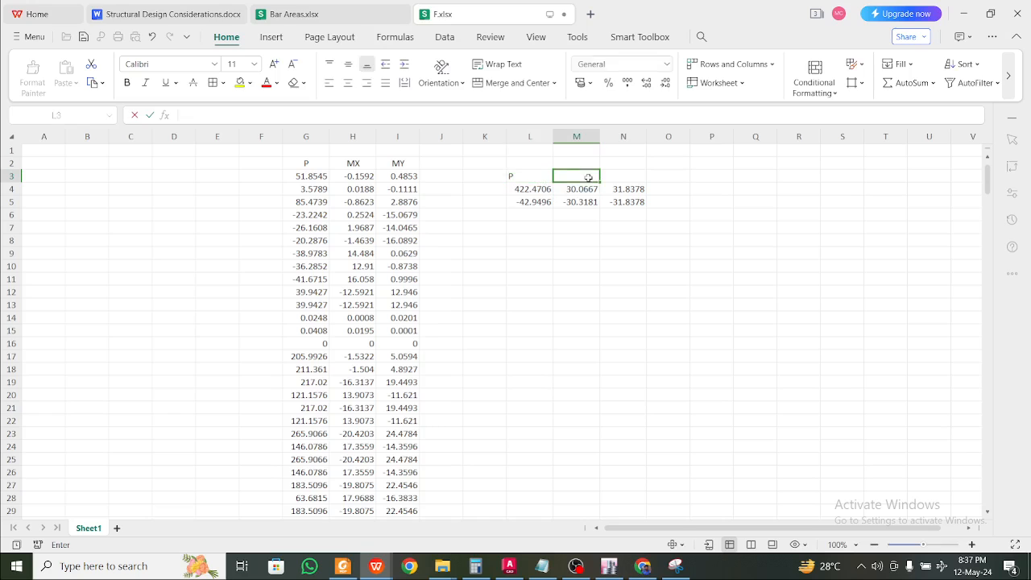
text(Mx)
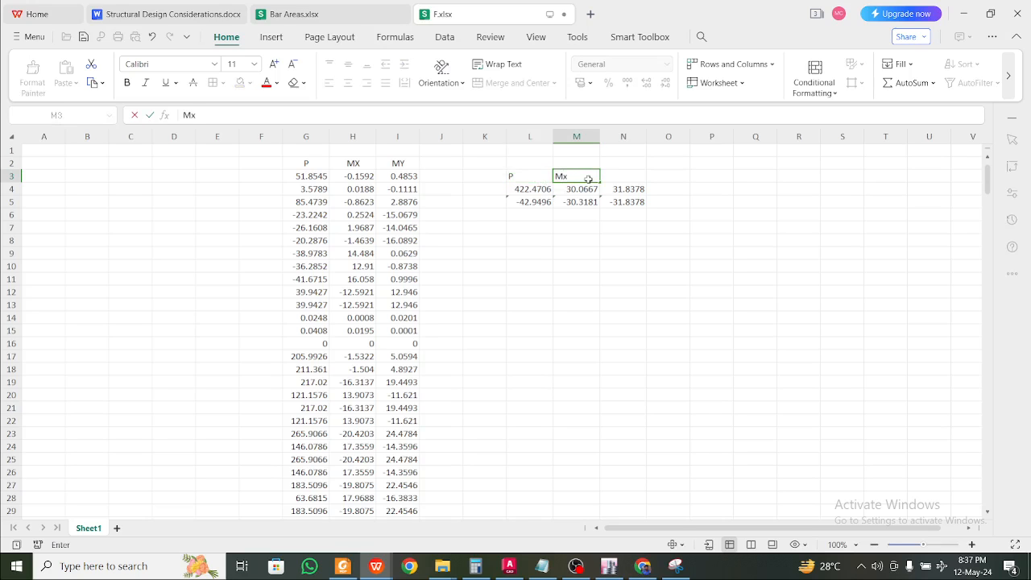
click(633, 178)
text(My)
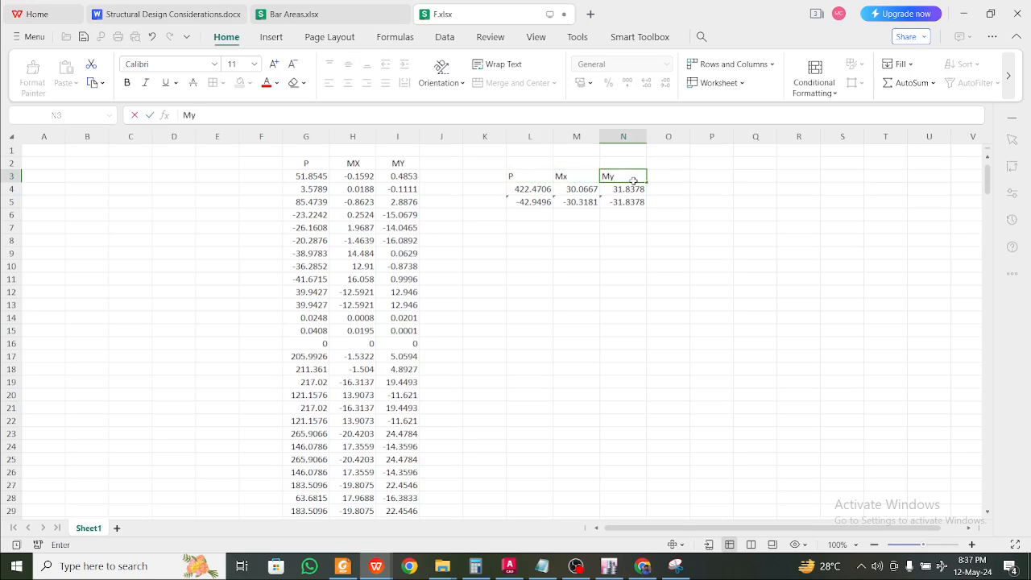
click(617, 236)
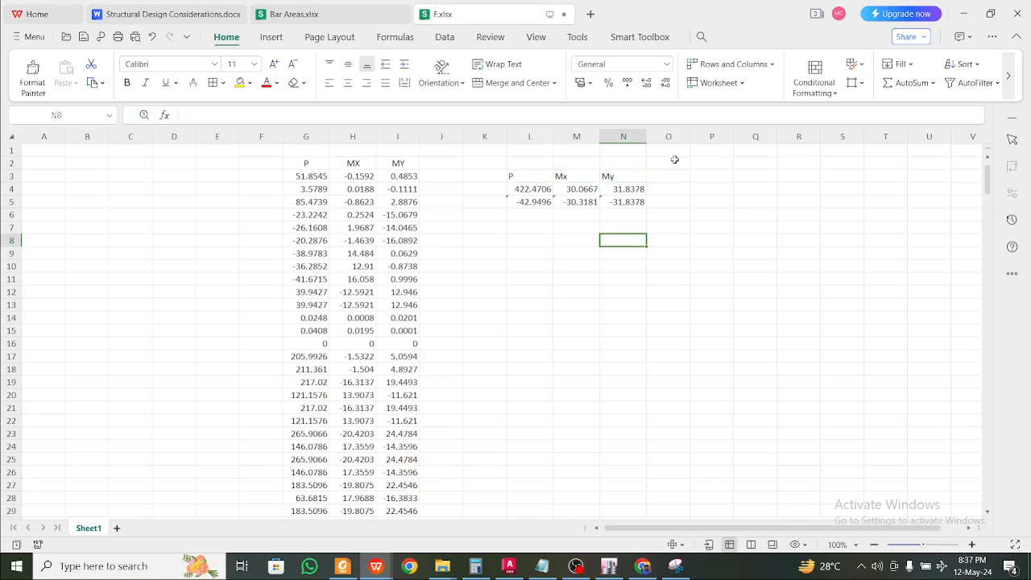
Note SBC as 130 kN/m2 in P3:P4 and the footing depth 1.5 m in R4
click(708, 177)
text(SBC)
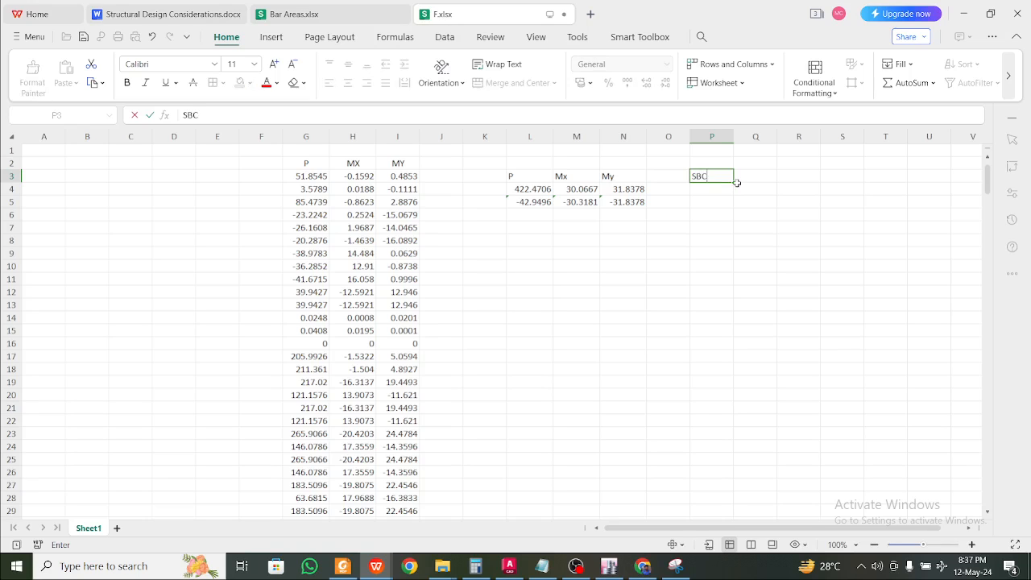
click(727, 190)
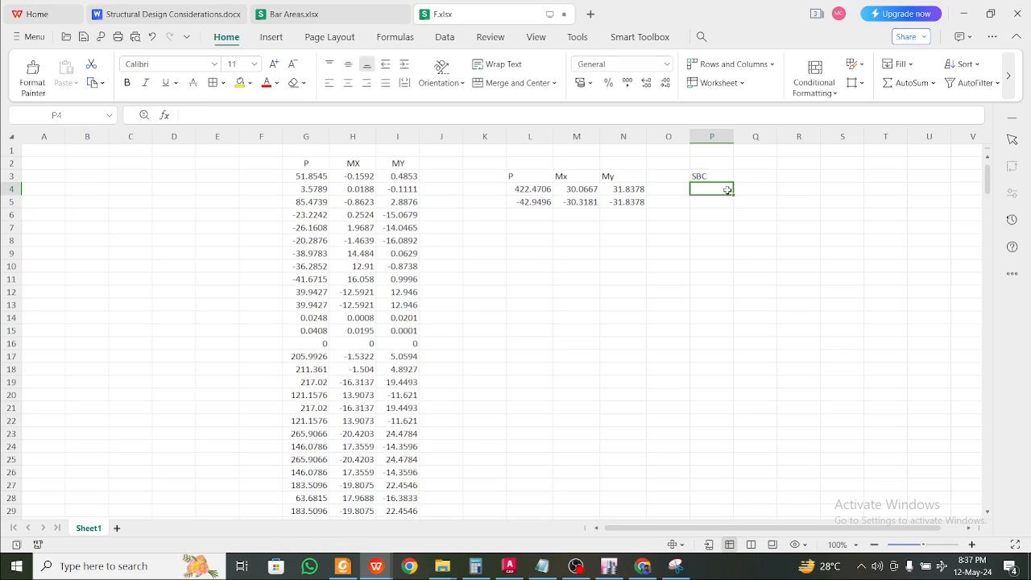
text(130 k)
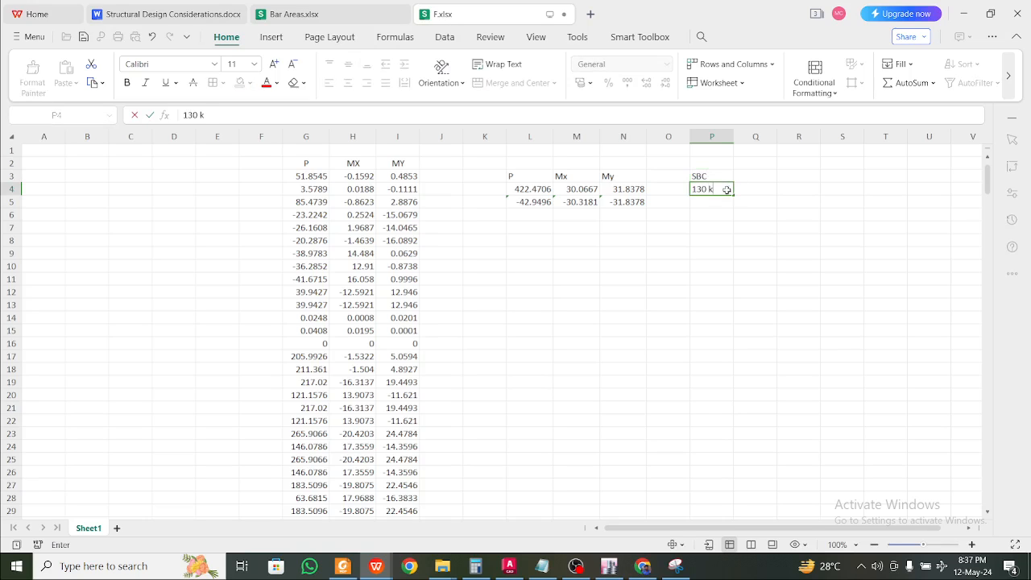
text(N/m2)
click(775, 177)
click(787, 186)
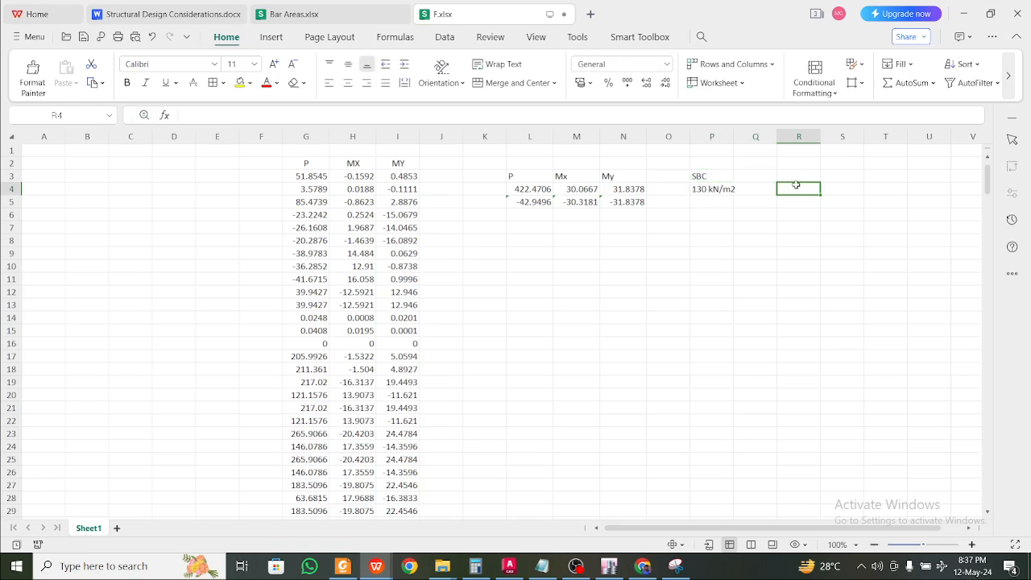
text(1.5 m)
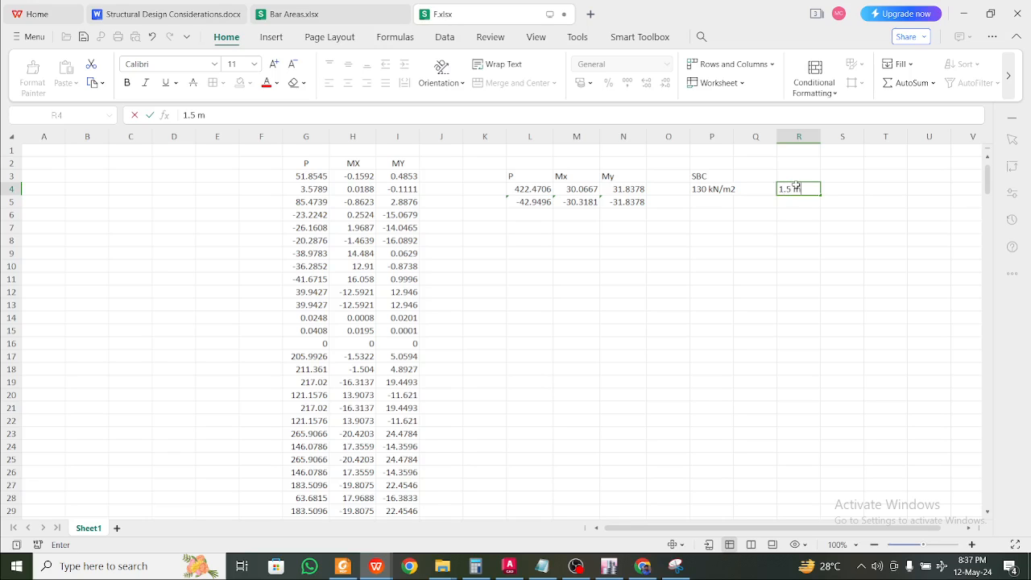
click(540, 341)
click(562, 252)
click(518, 243)
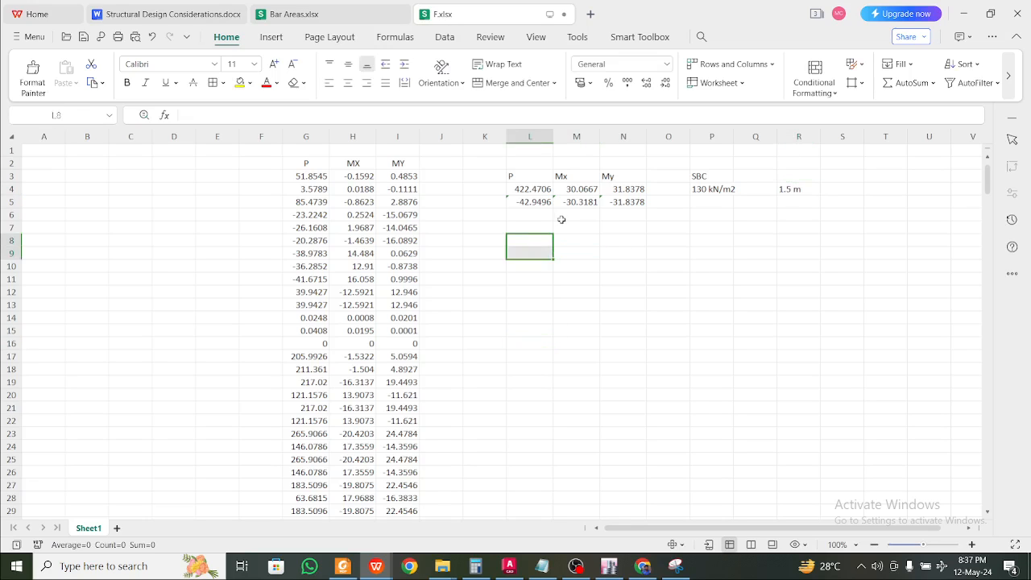
click(558, 216)
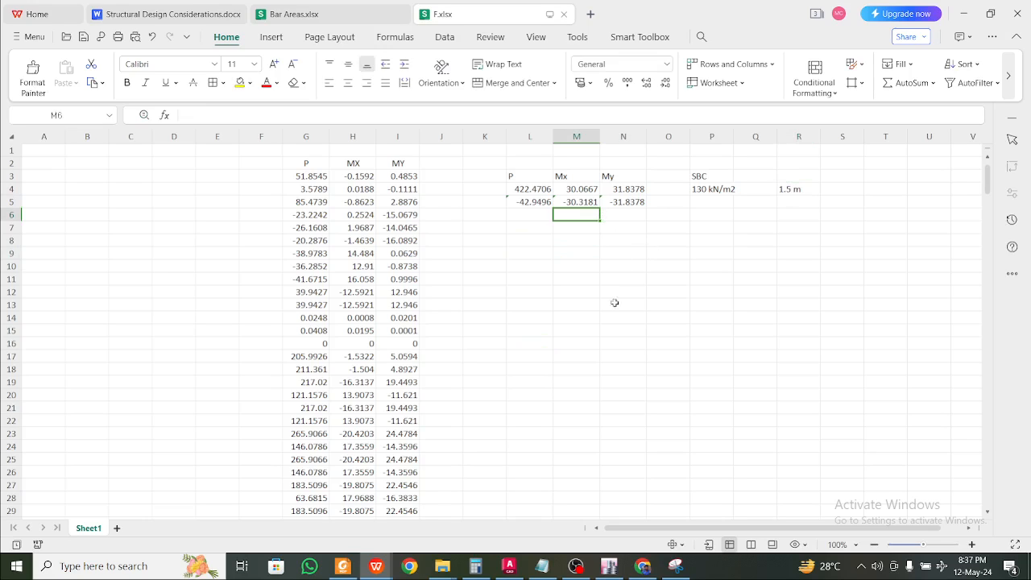
Return to ETABS and adjust the Z = 0 m plan view to show the whole grid
click(610, 568)
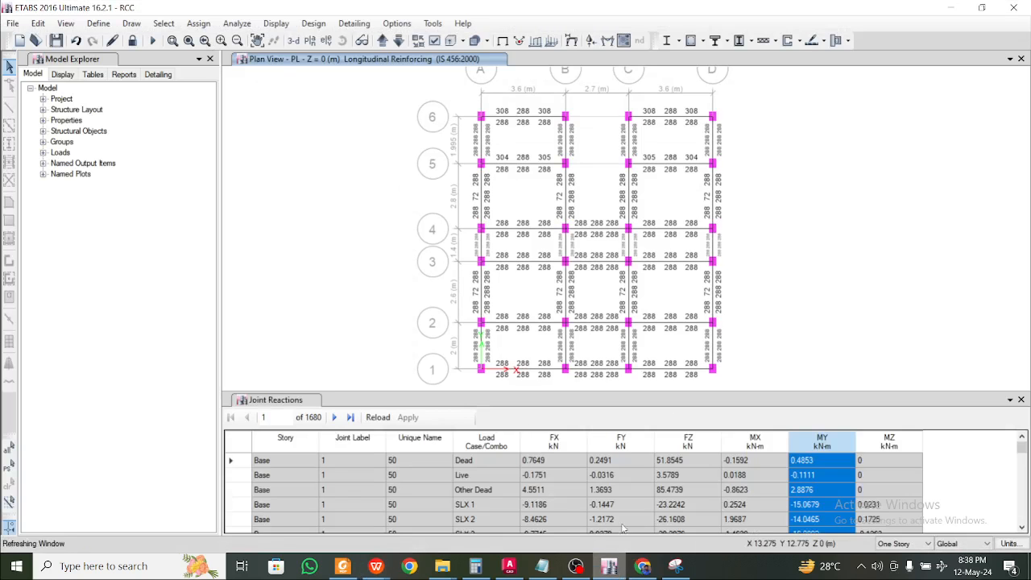
scroll(570, 320, up, 3)
scroll(570, 319, down, 3)
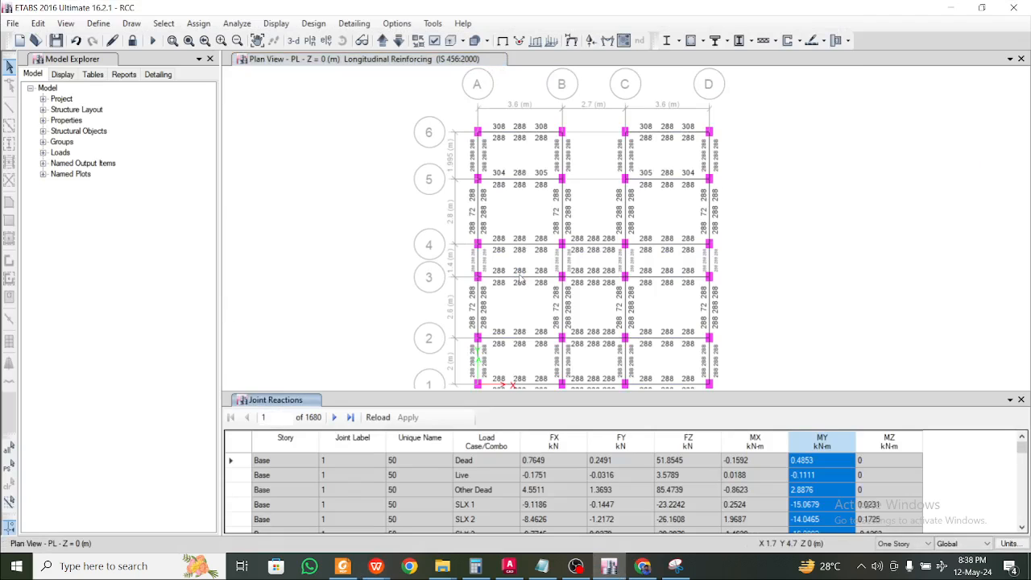
middle_drag(521, 279, 523, 267)
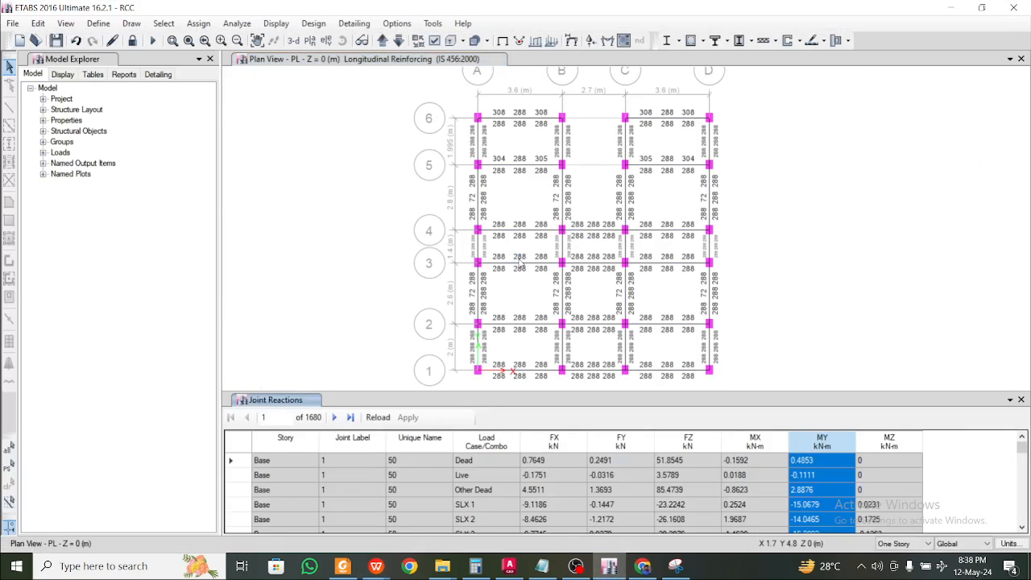